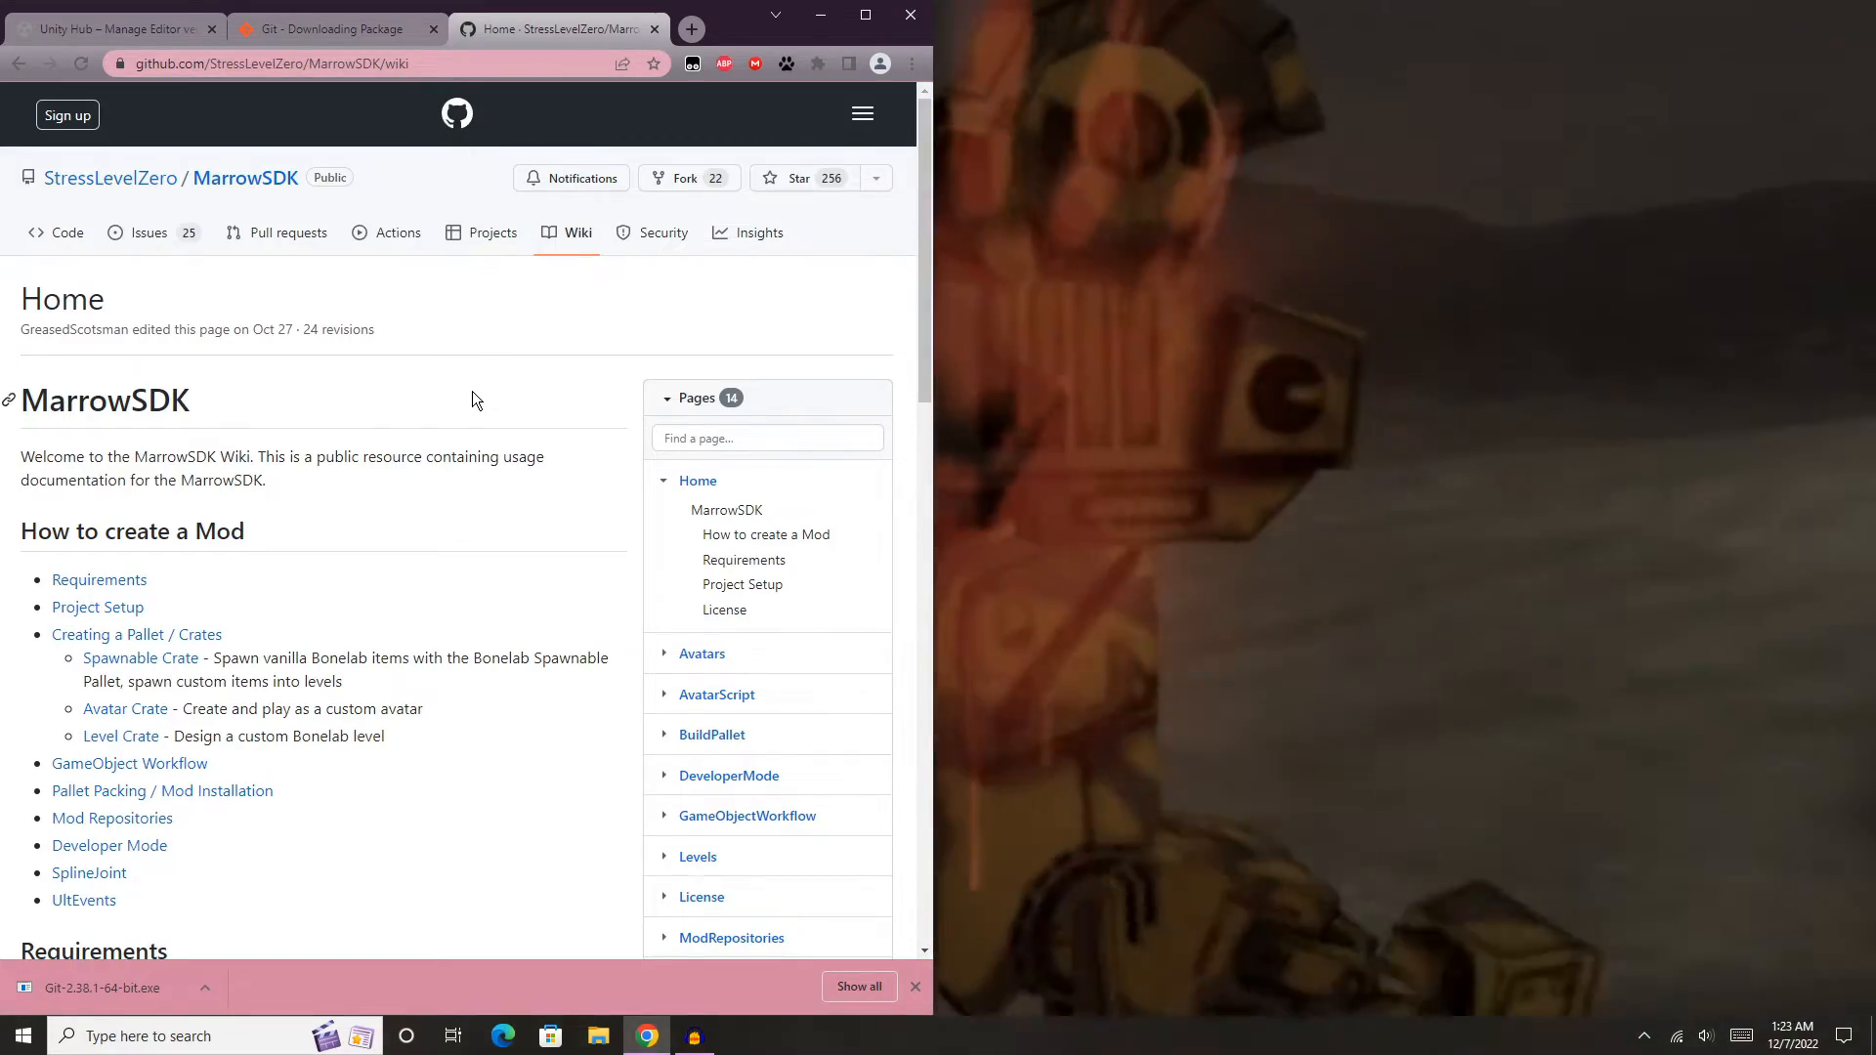
- Review the requirements and project setup instructions on the MarrowSDK wiki page
{"action": "scroll", "coordinate": [472, 391], "scroll_direction": "down", "scroll_amount": 8}
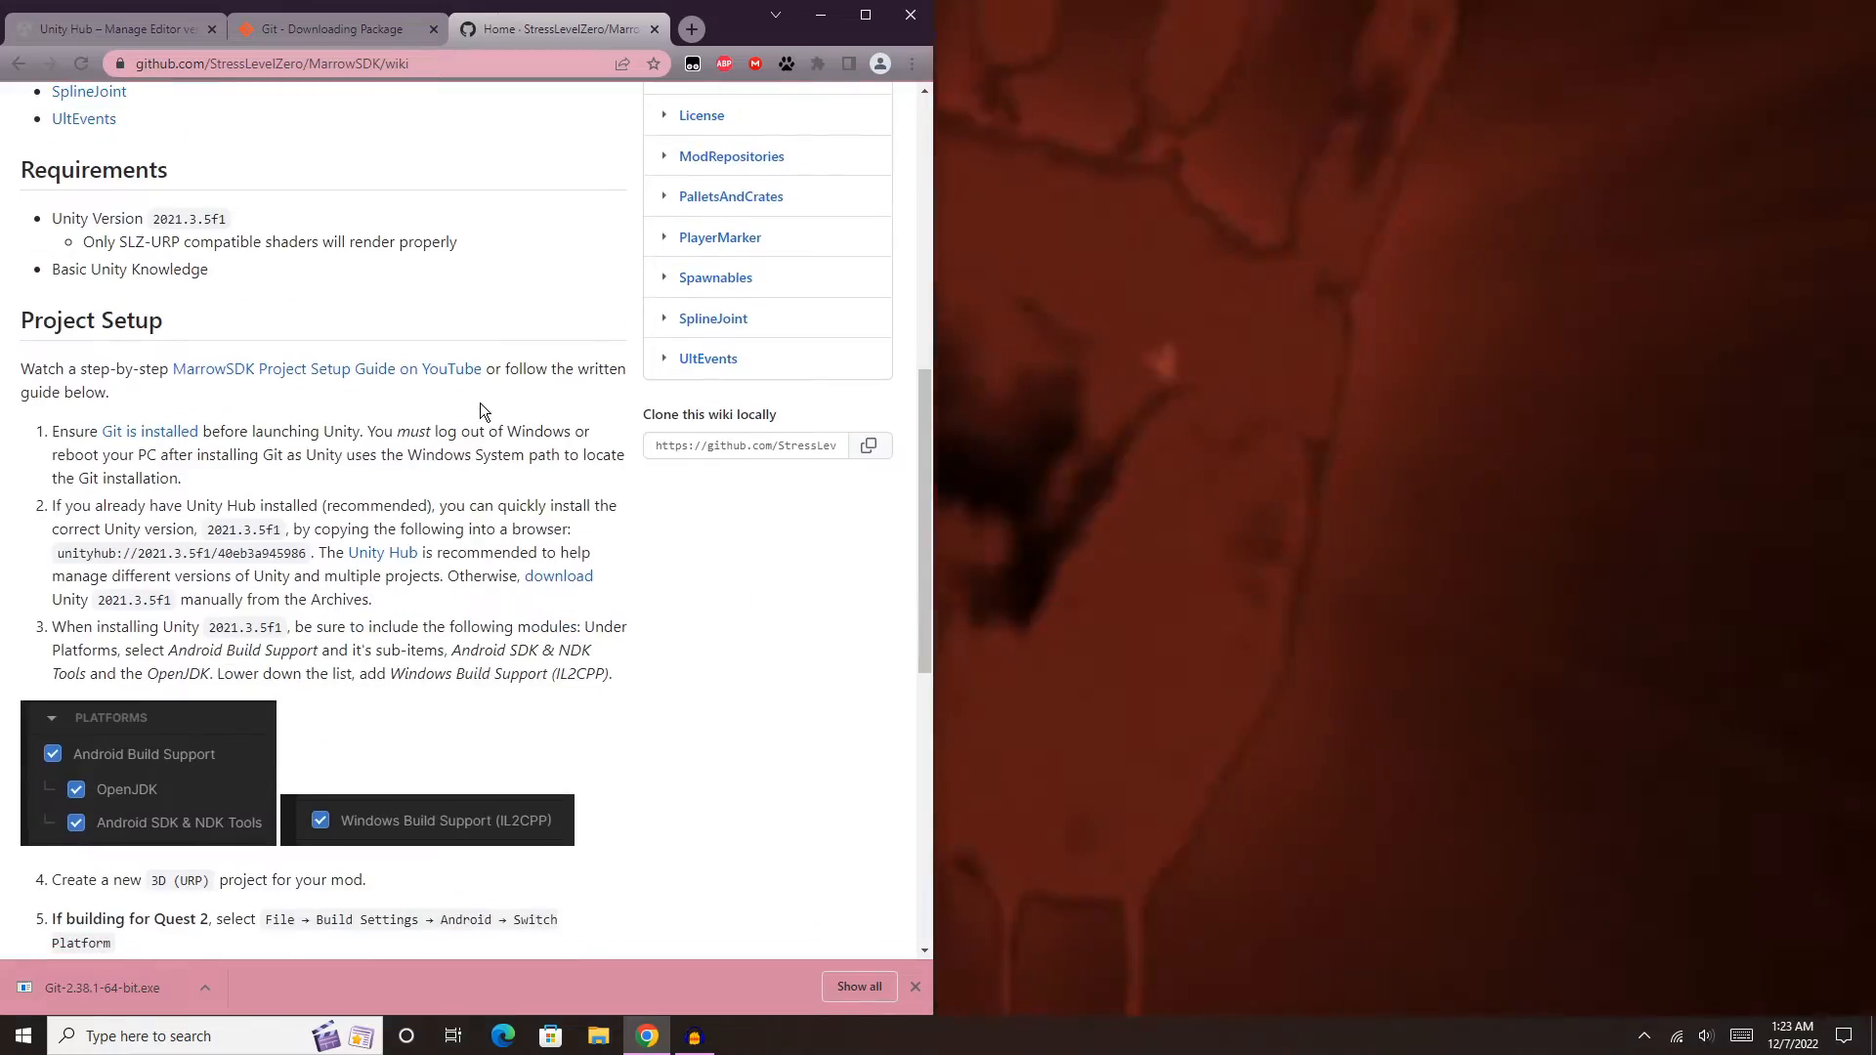
{"action": "scroll", "coordinate": [479, 405], "scroll_direction": "up", "scroll_amount": 8}
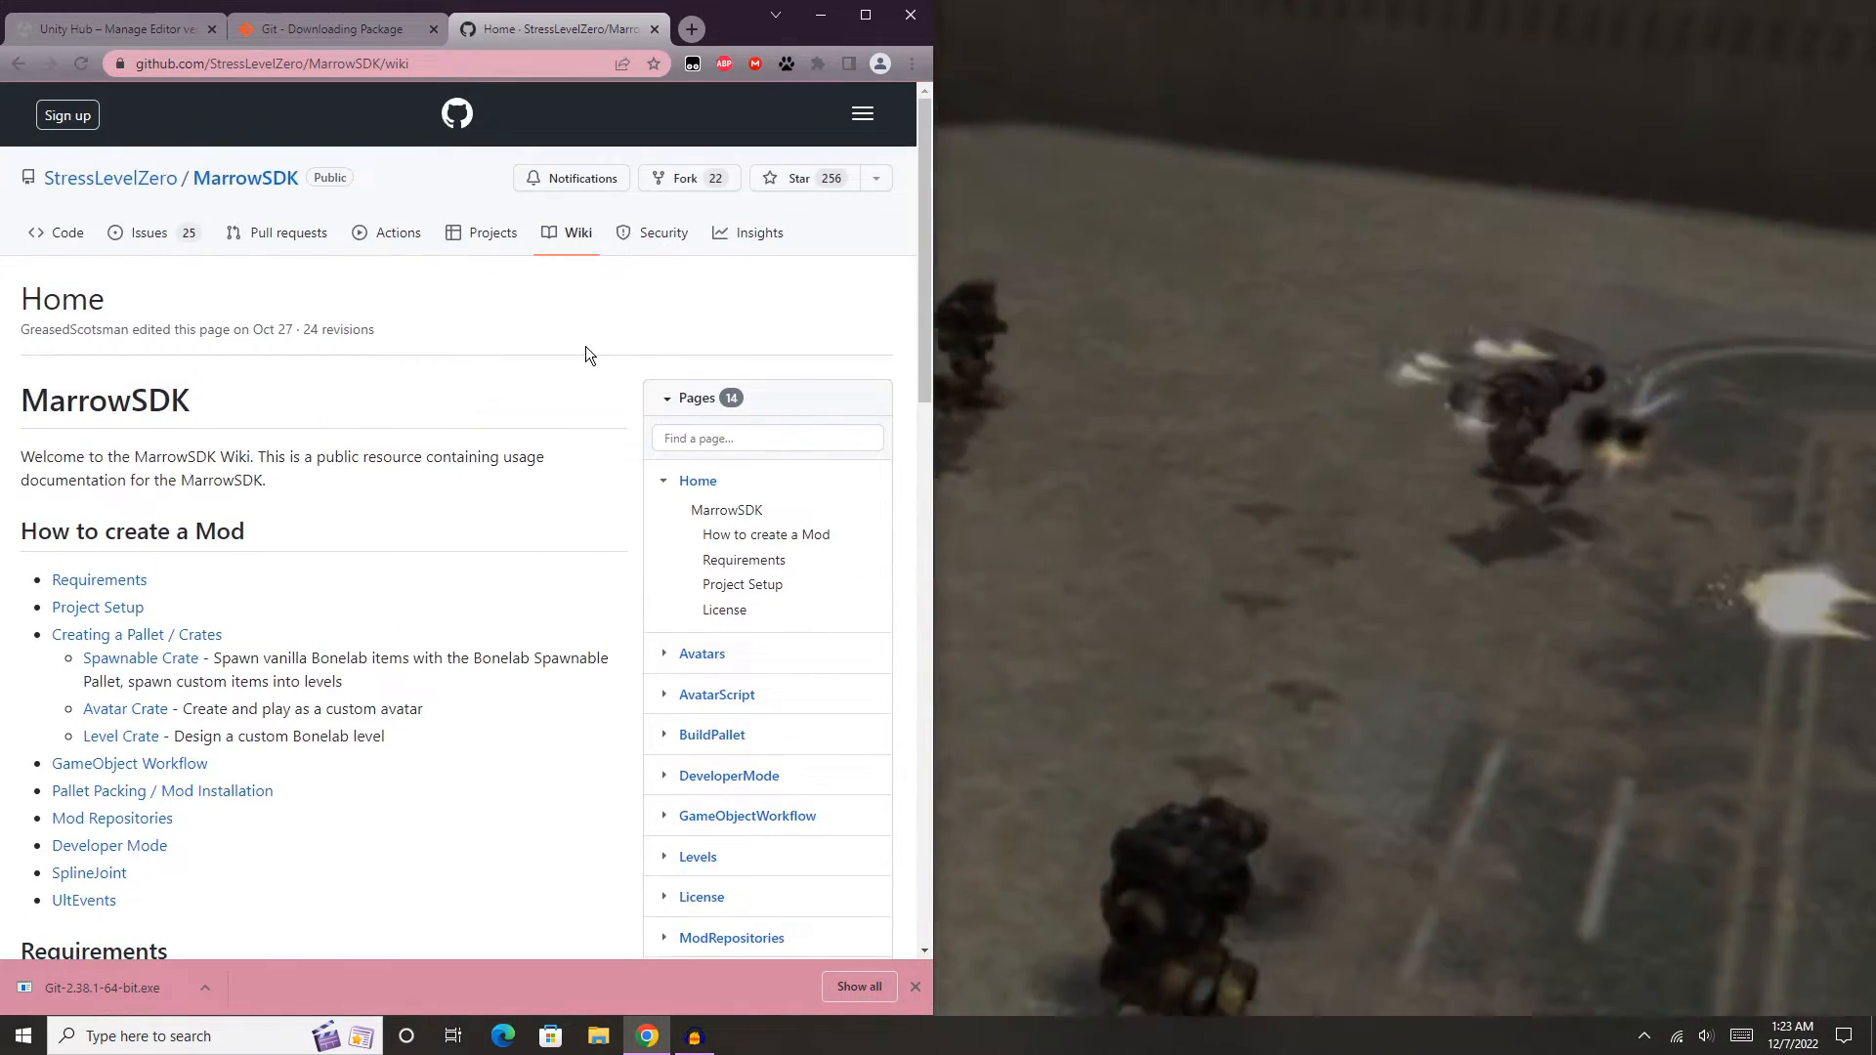
{"action": "scroll", "coordinate": [549, 352], "scroll_direction": "down", "scroll_amount": 4}
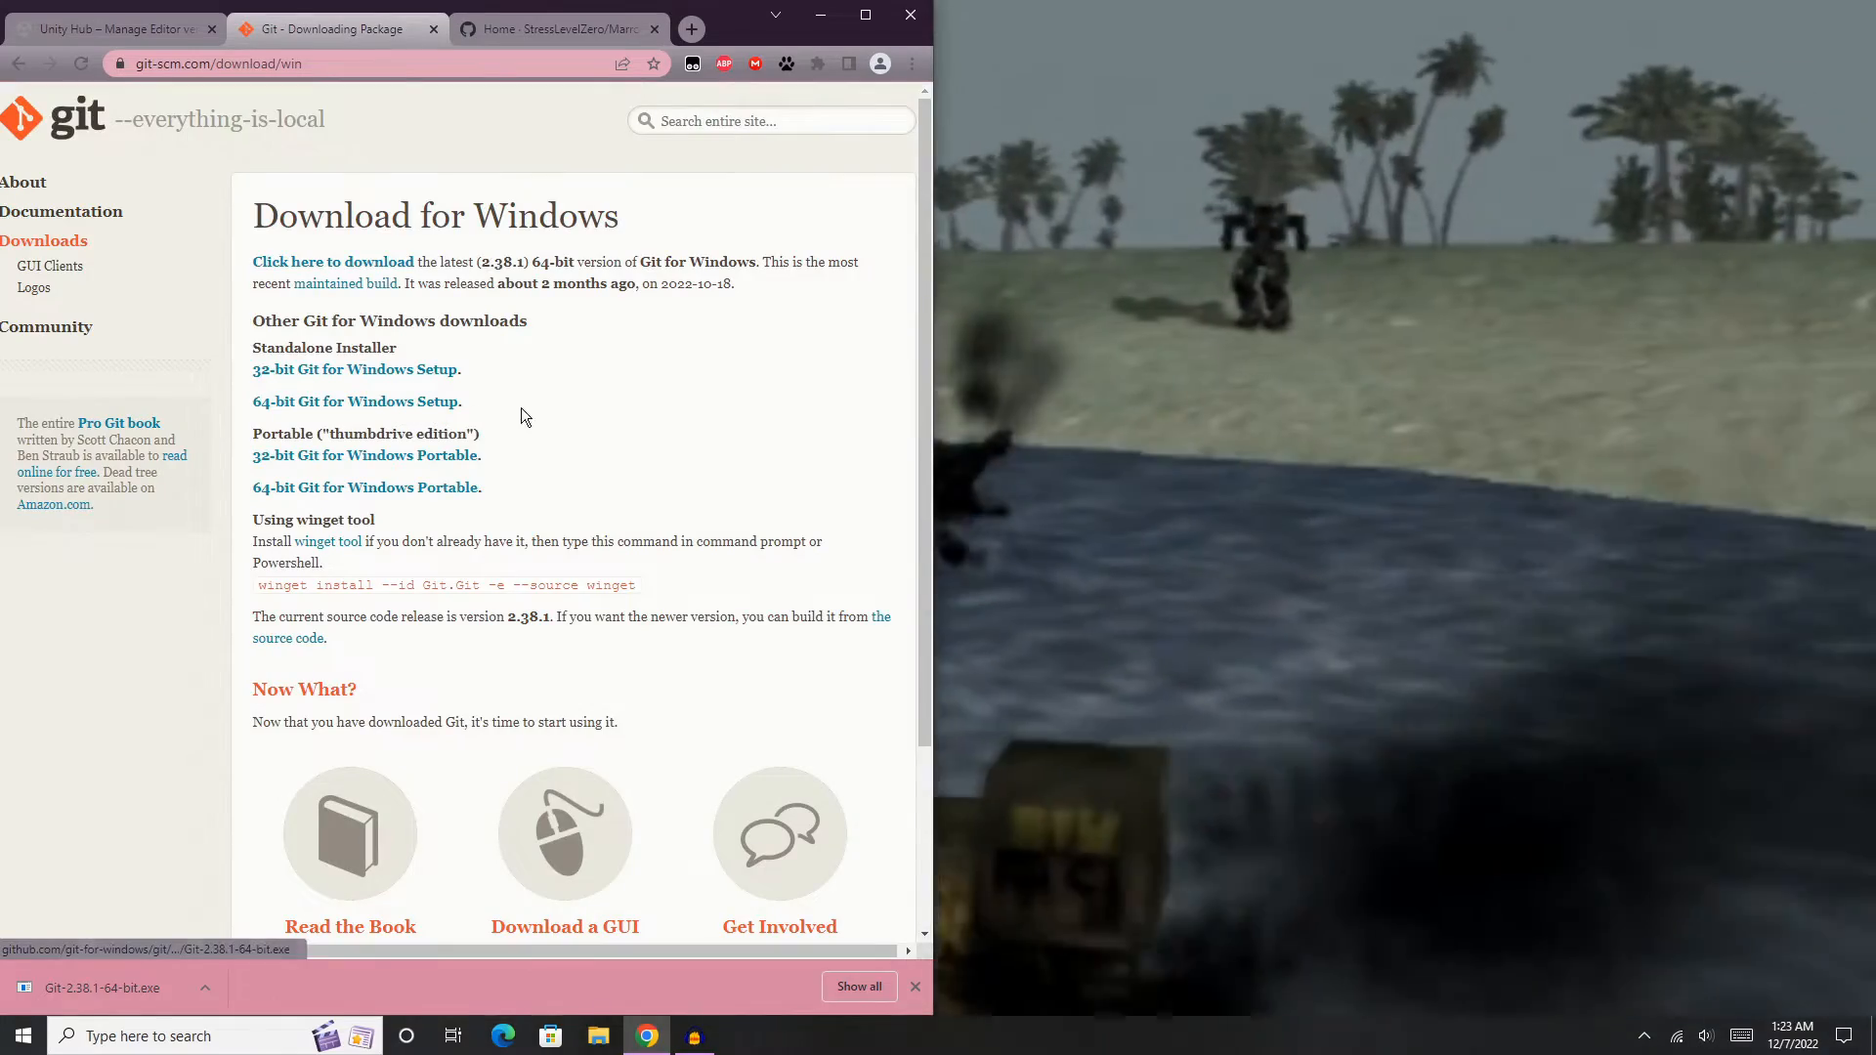
{"action": "left_click", "coordinate": [589, 23]}
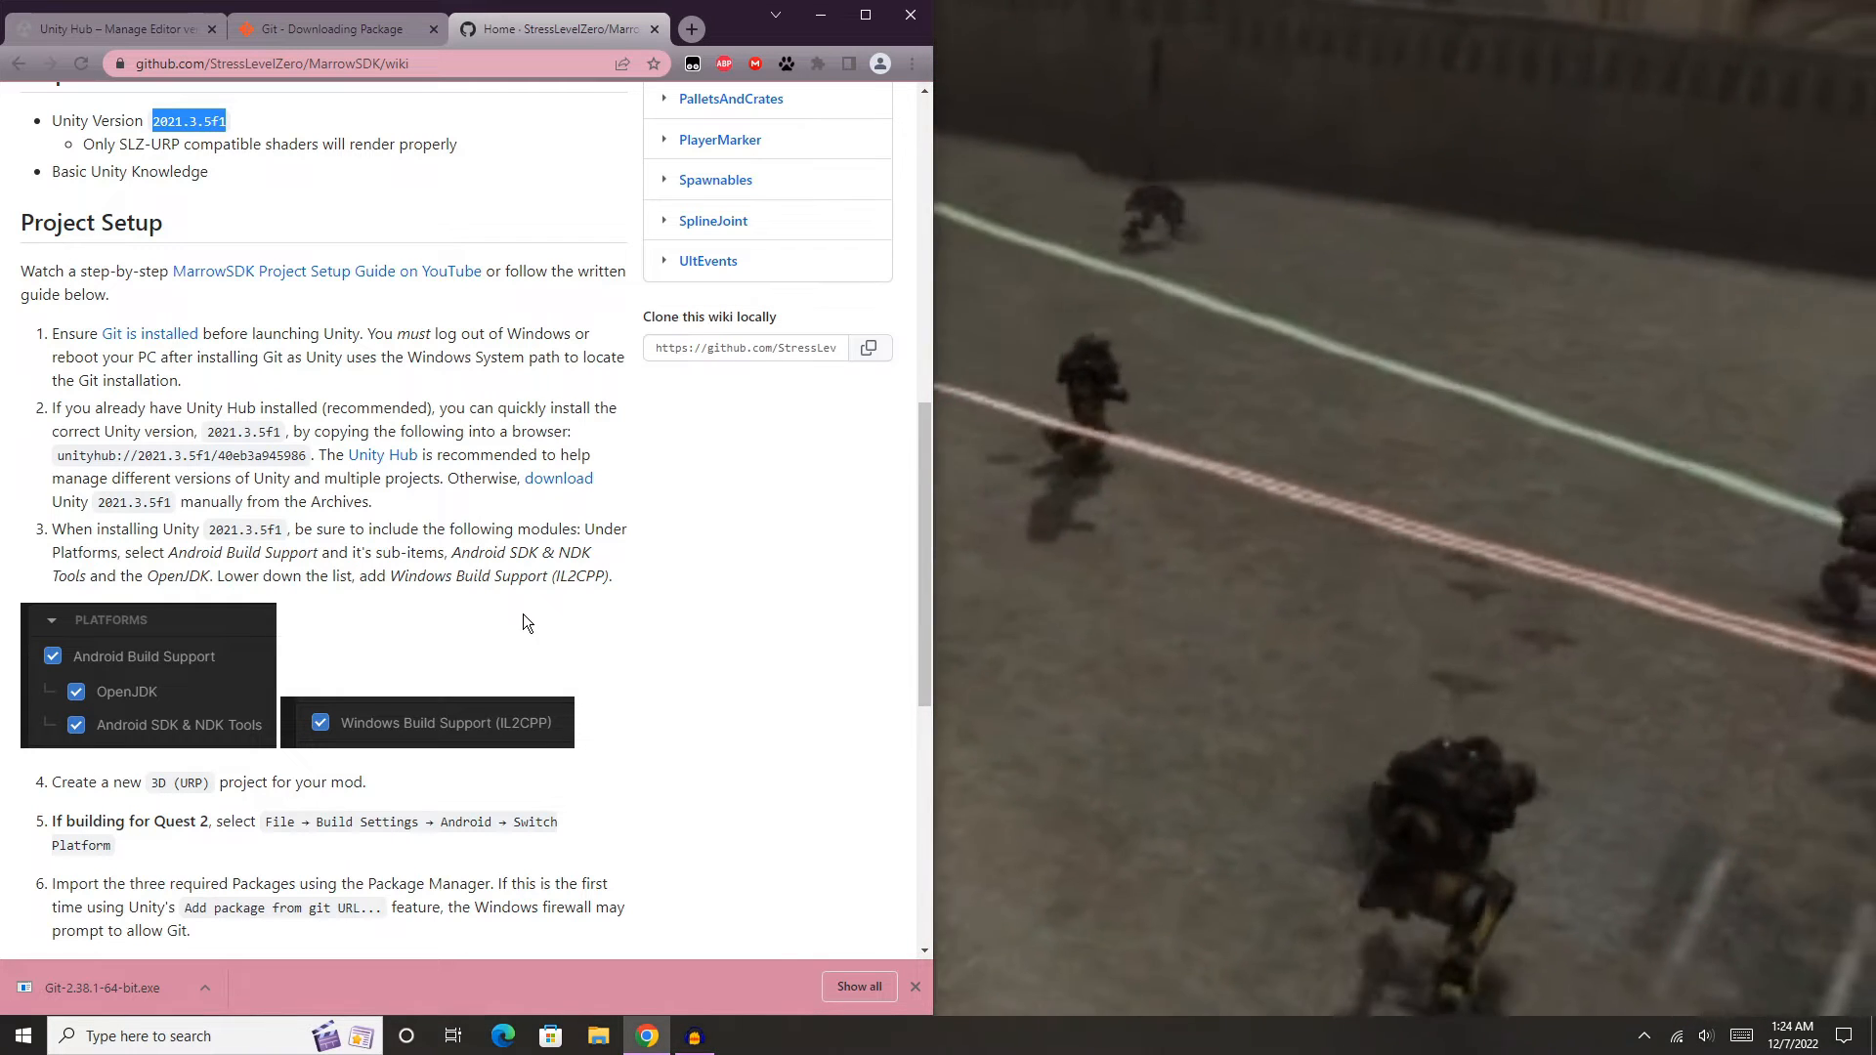
{"action": "scroll", "coordinate": [523, 614], "scroll_direction": "down", "scroll_amount": 5}
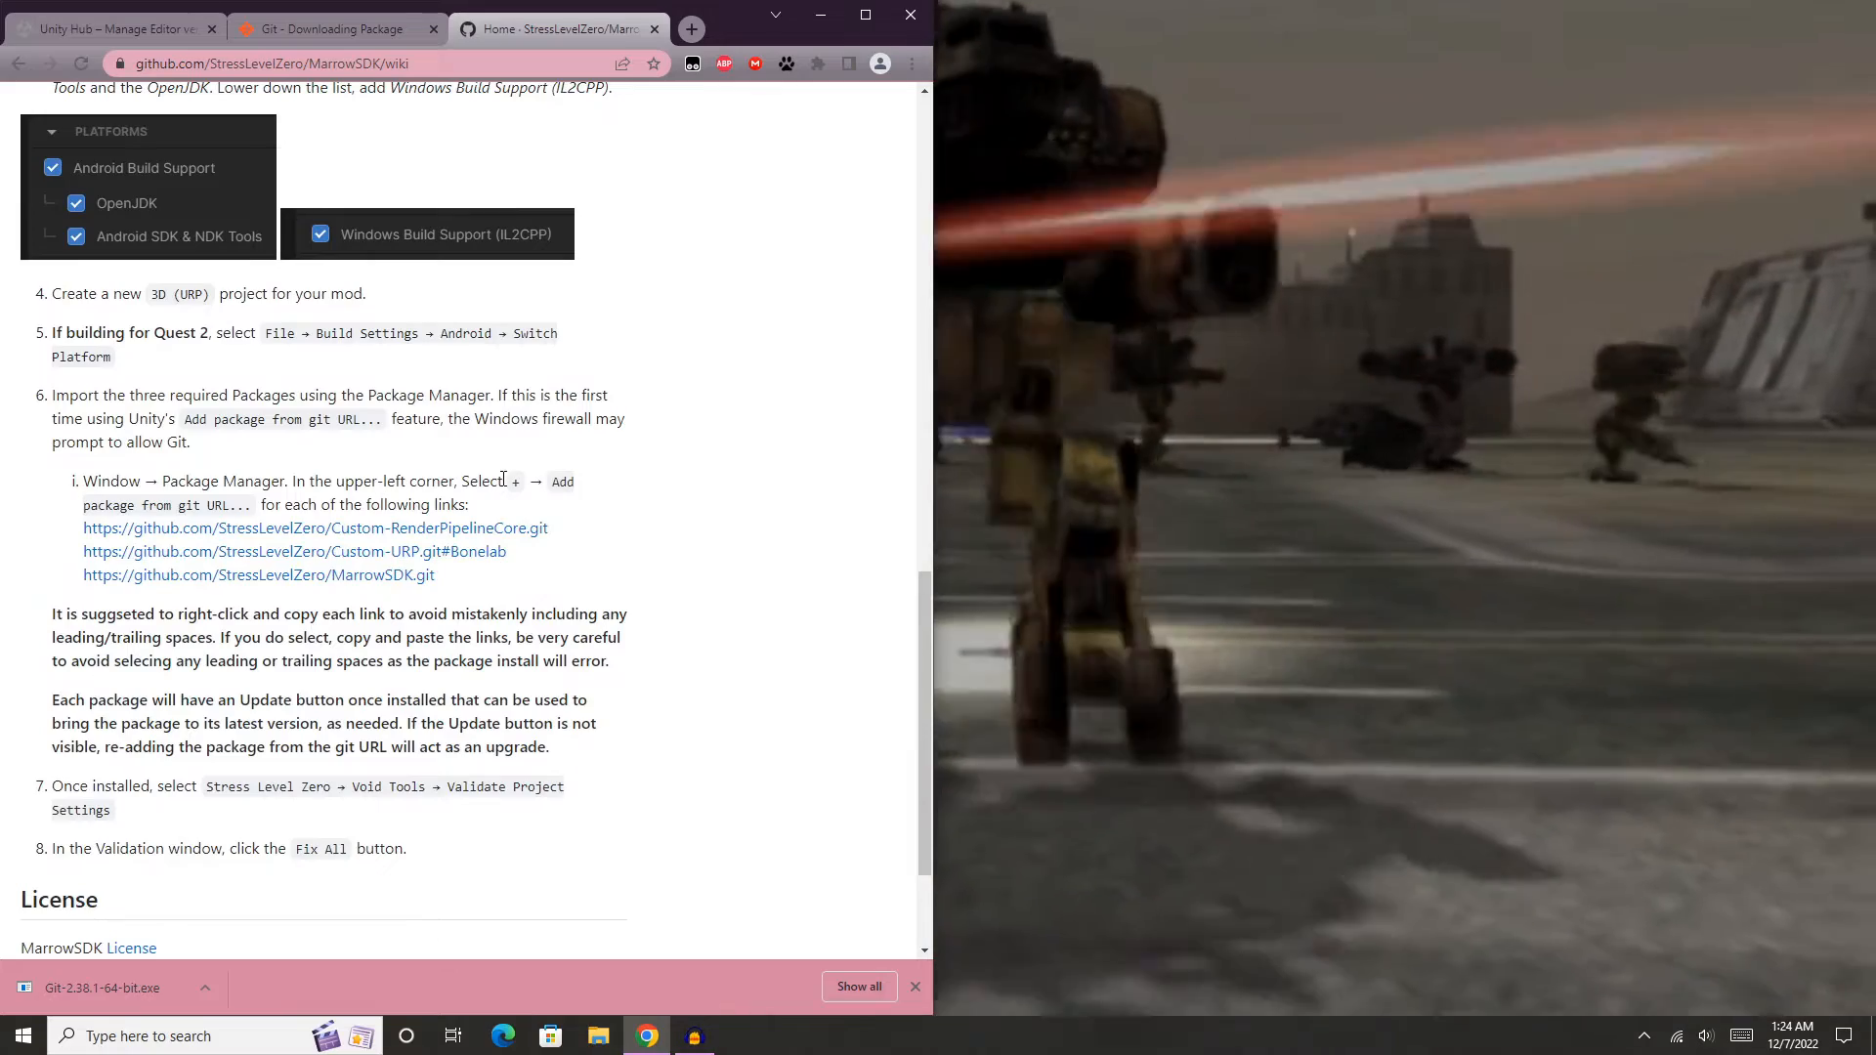
{"action": "scroll", "coordinate": [586, 544], "scroll_direction": "up", "scroll_amount": 6}
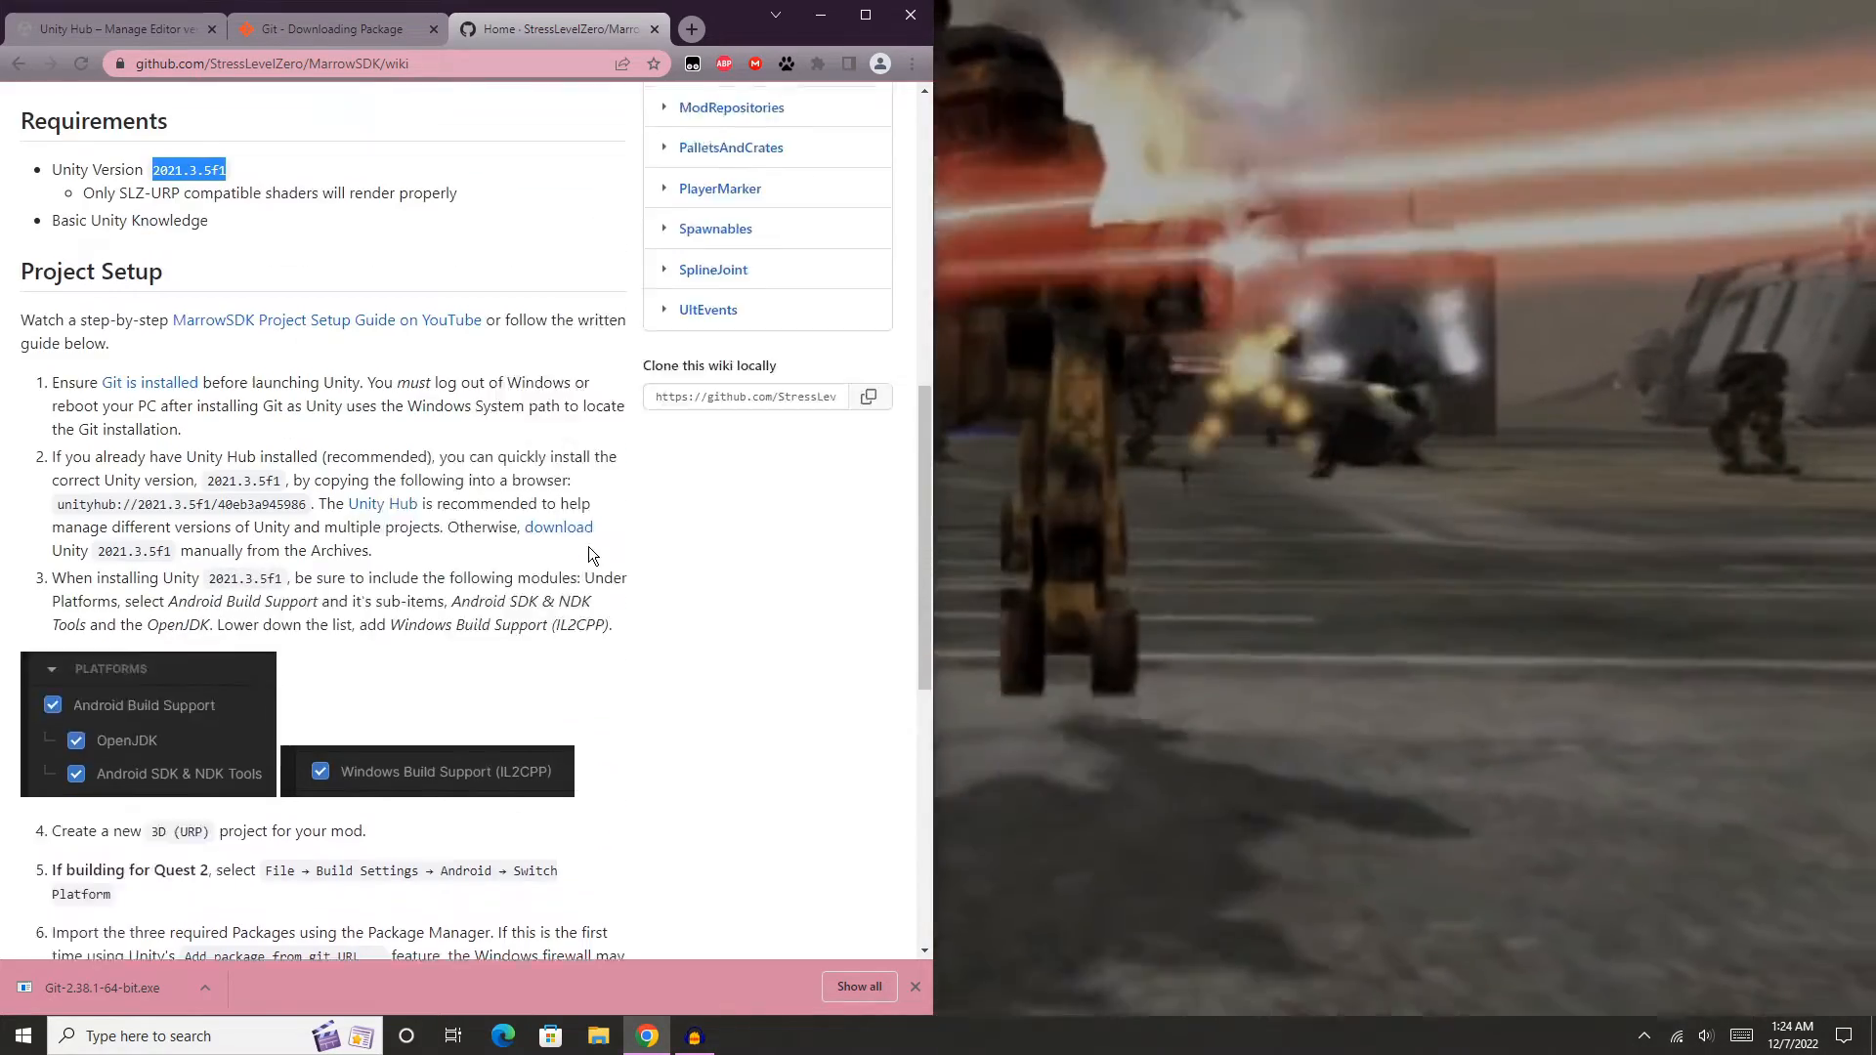
{"action": "scroll", "coordinate": [590, 547], "scroll_direction": "up", "scroll_amount": 1}
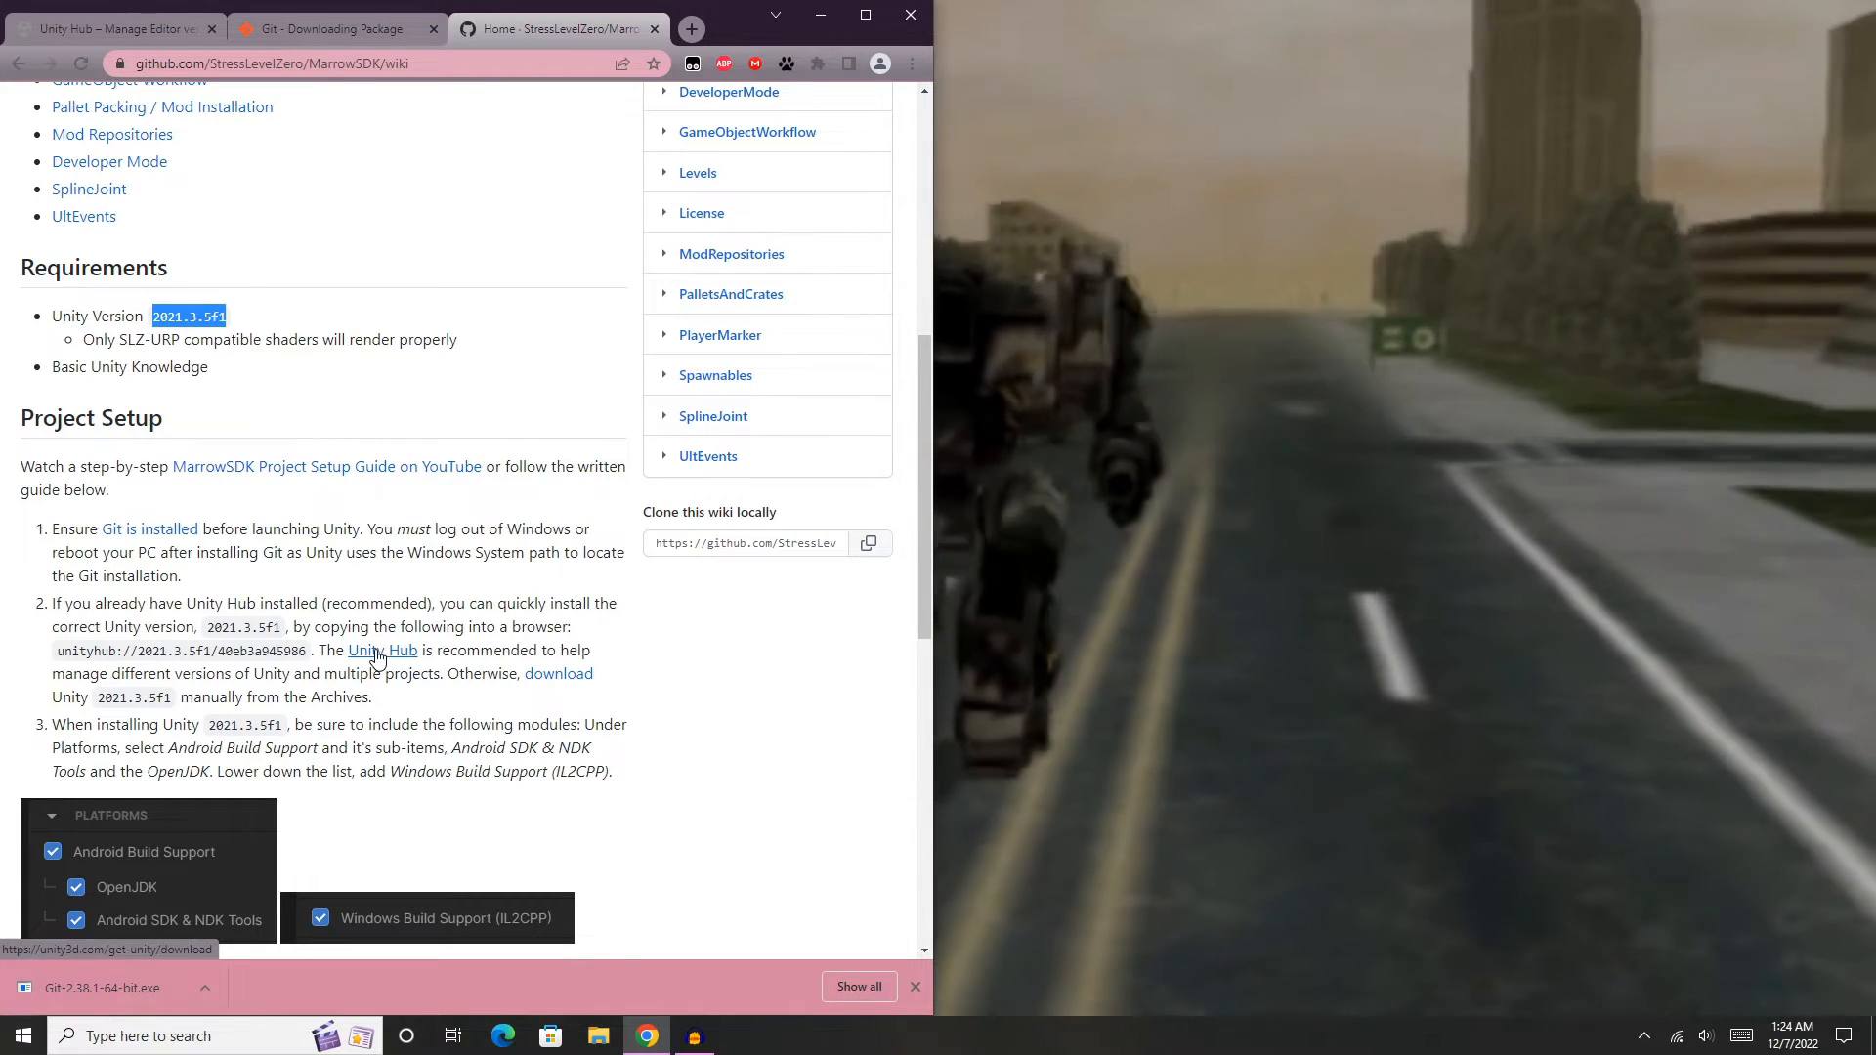
- Download the Unity Hub installer for Windows through the wiki's Unity Hub link and close the download page
{"action": "middle_click", "coordinate": [377, 652]}
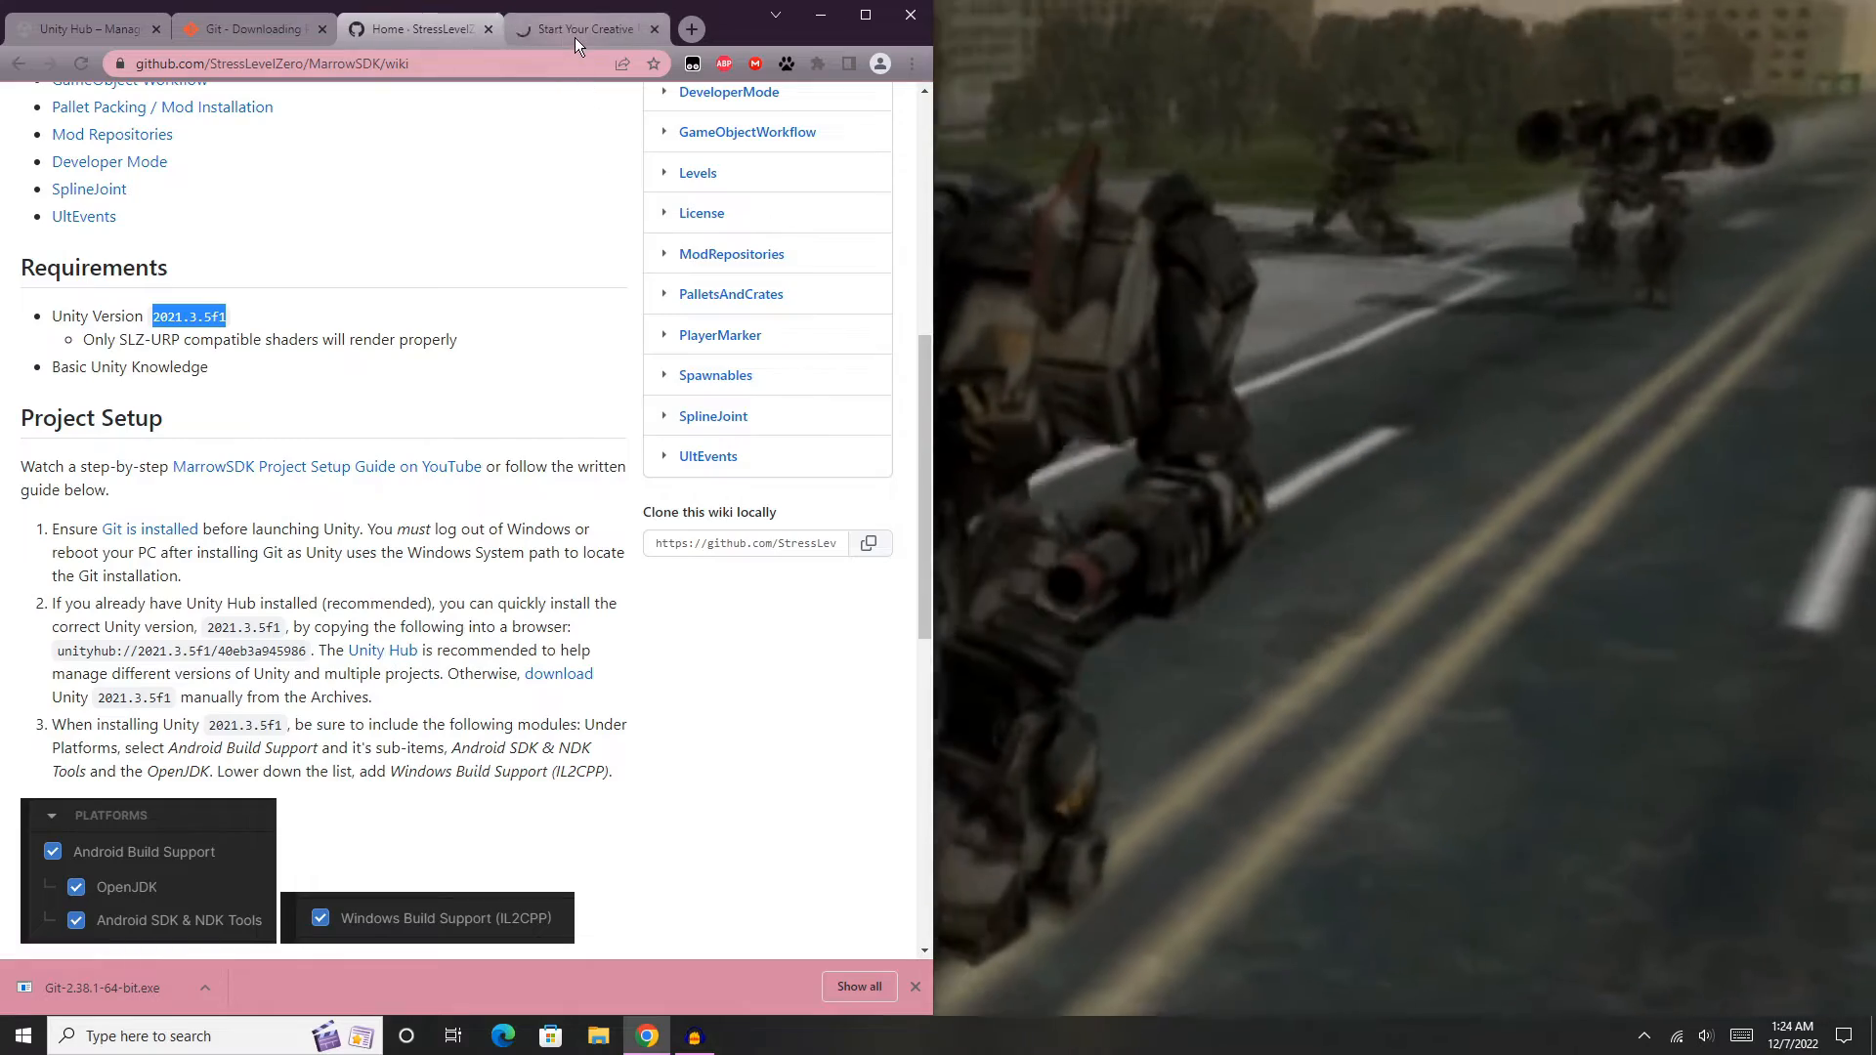
{"action": "left_click", "coordinate": [574, 31]}
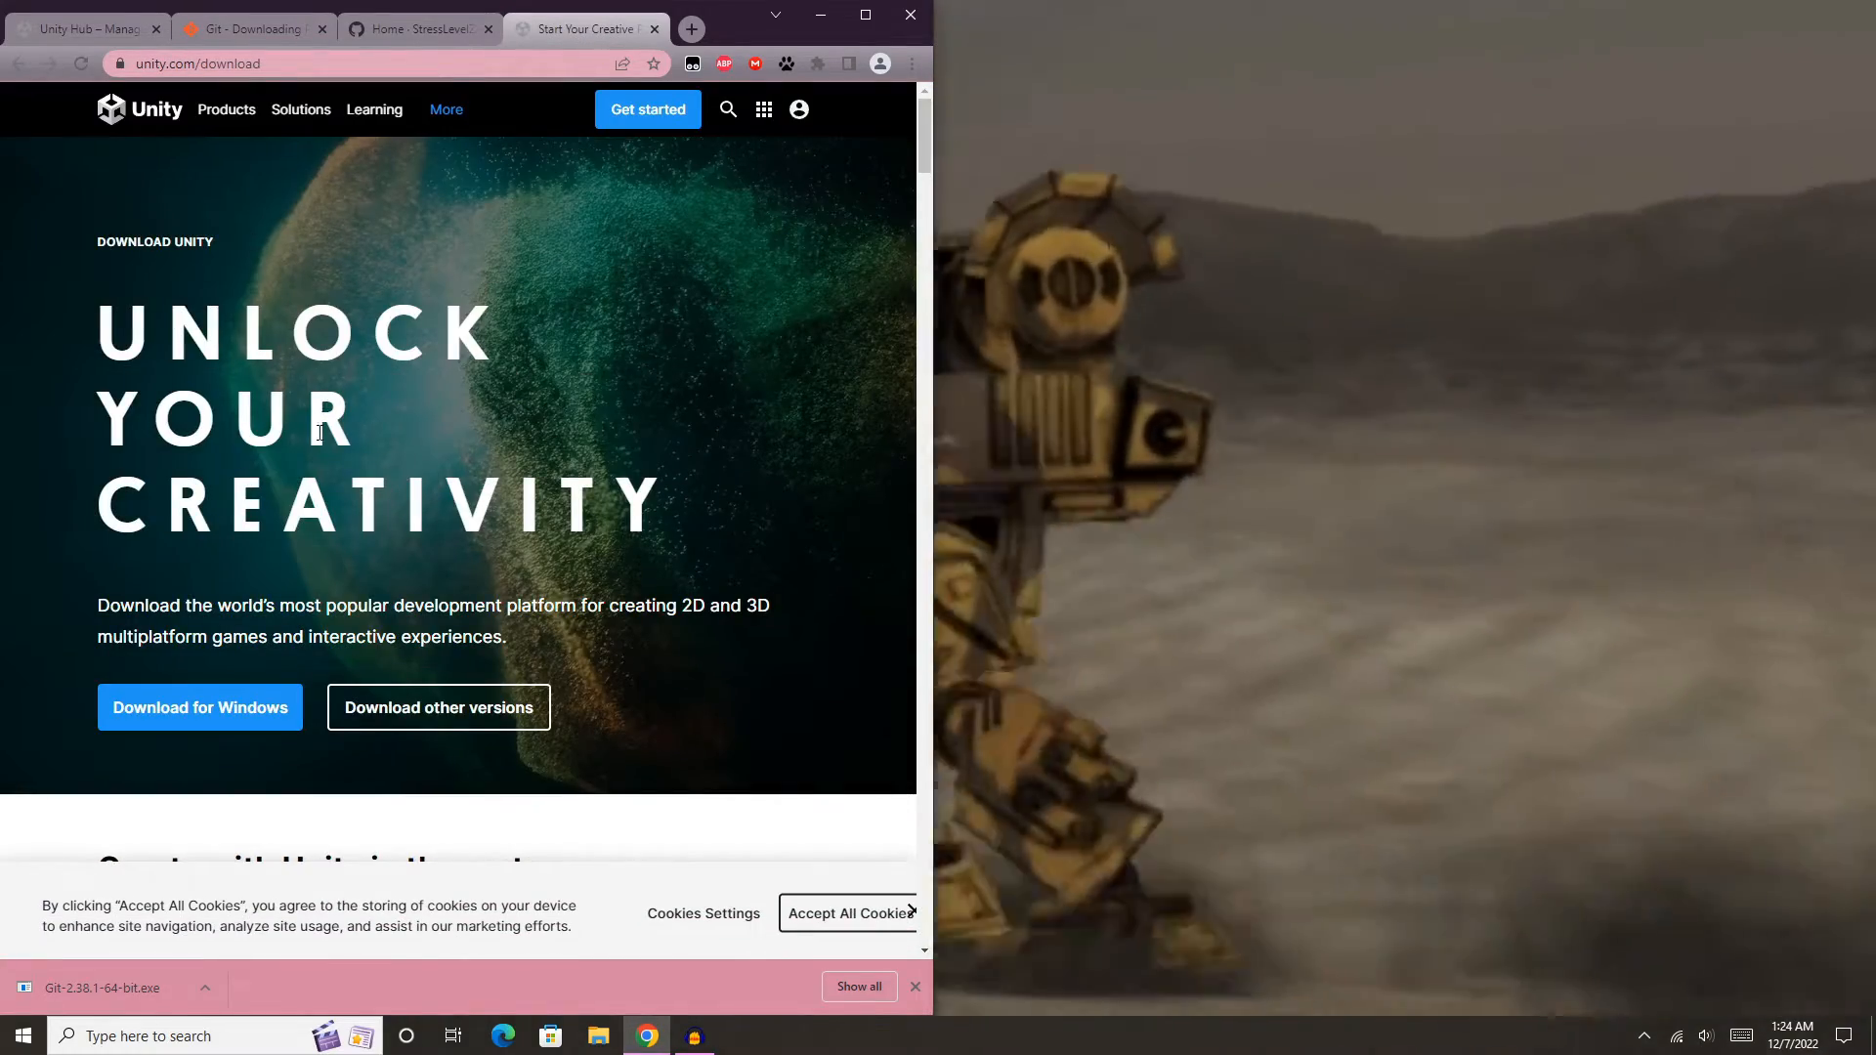
{"action": "left_click", "coordinate": [234, 706]}
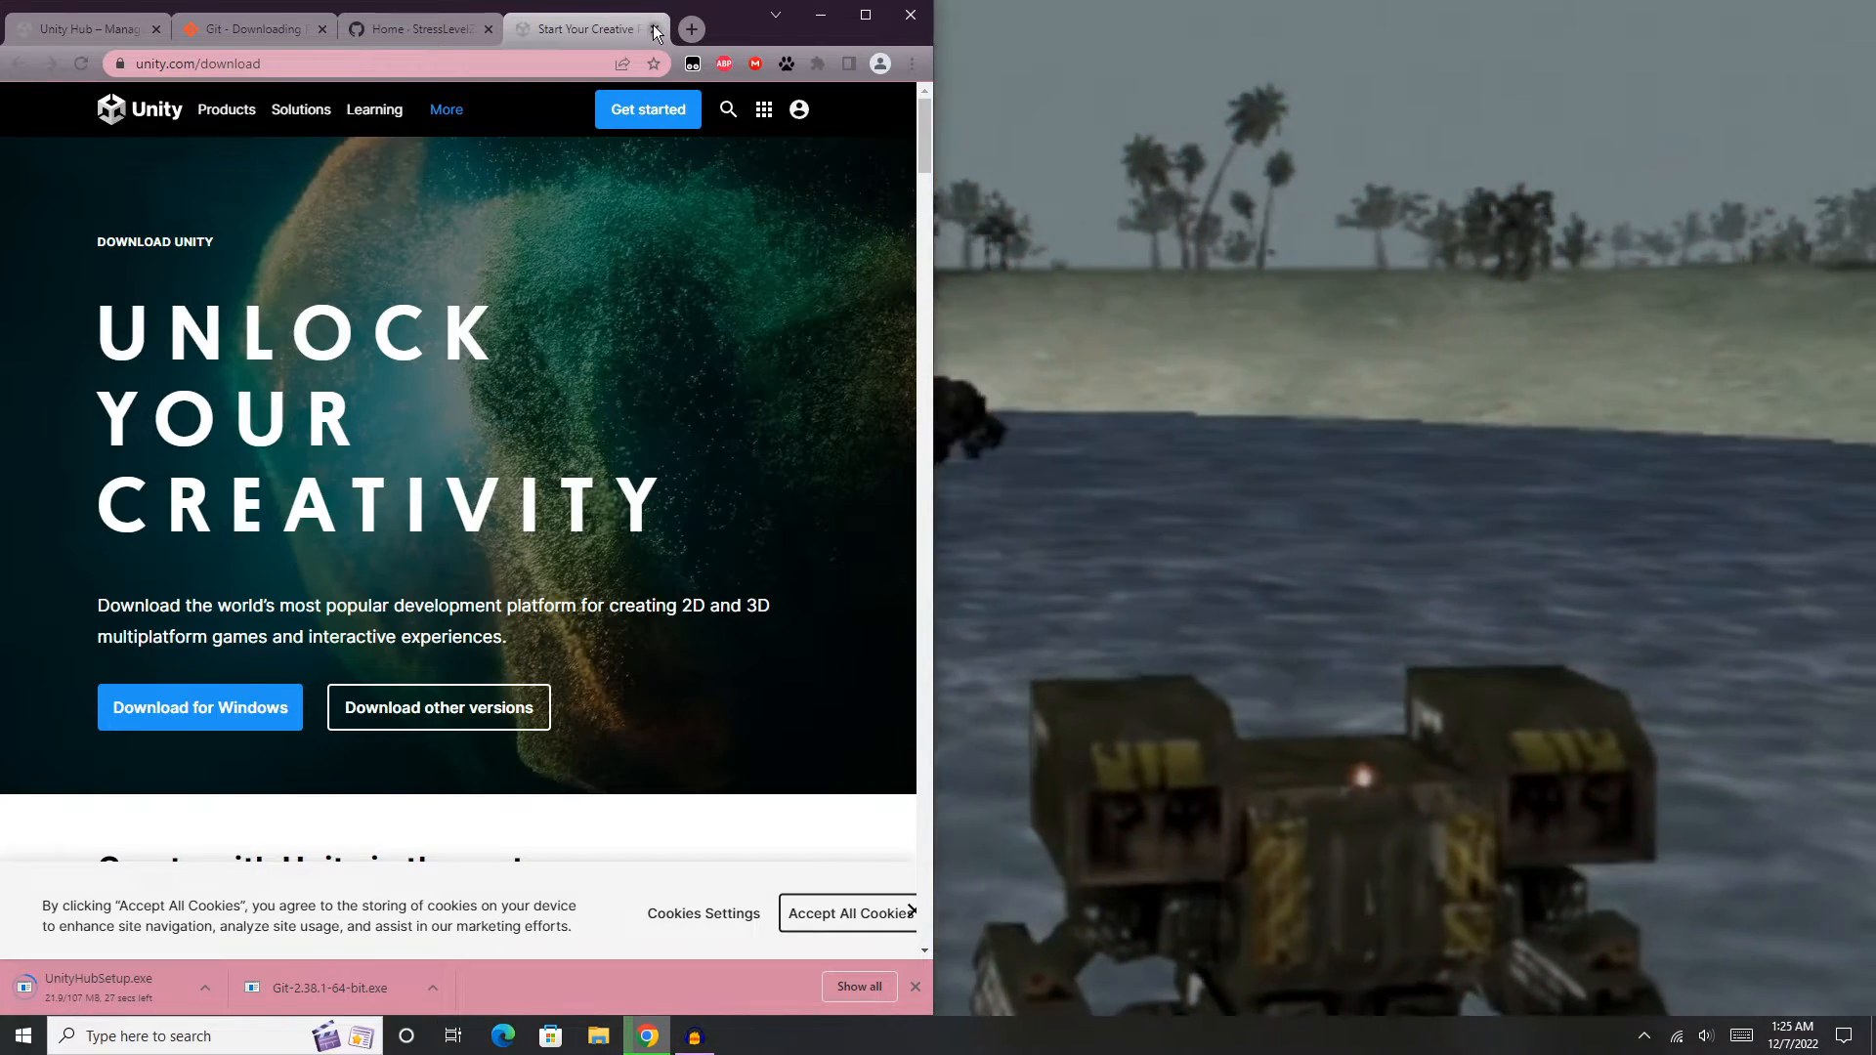
{"action": "left_click", "coordinate": [655, 31]}
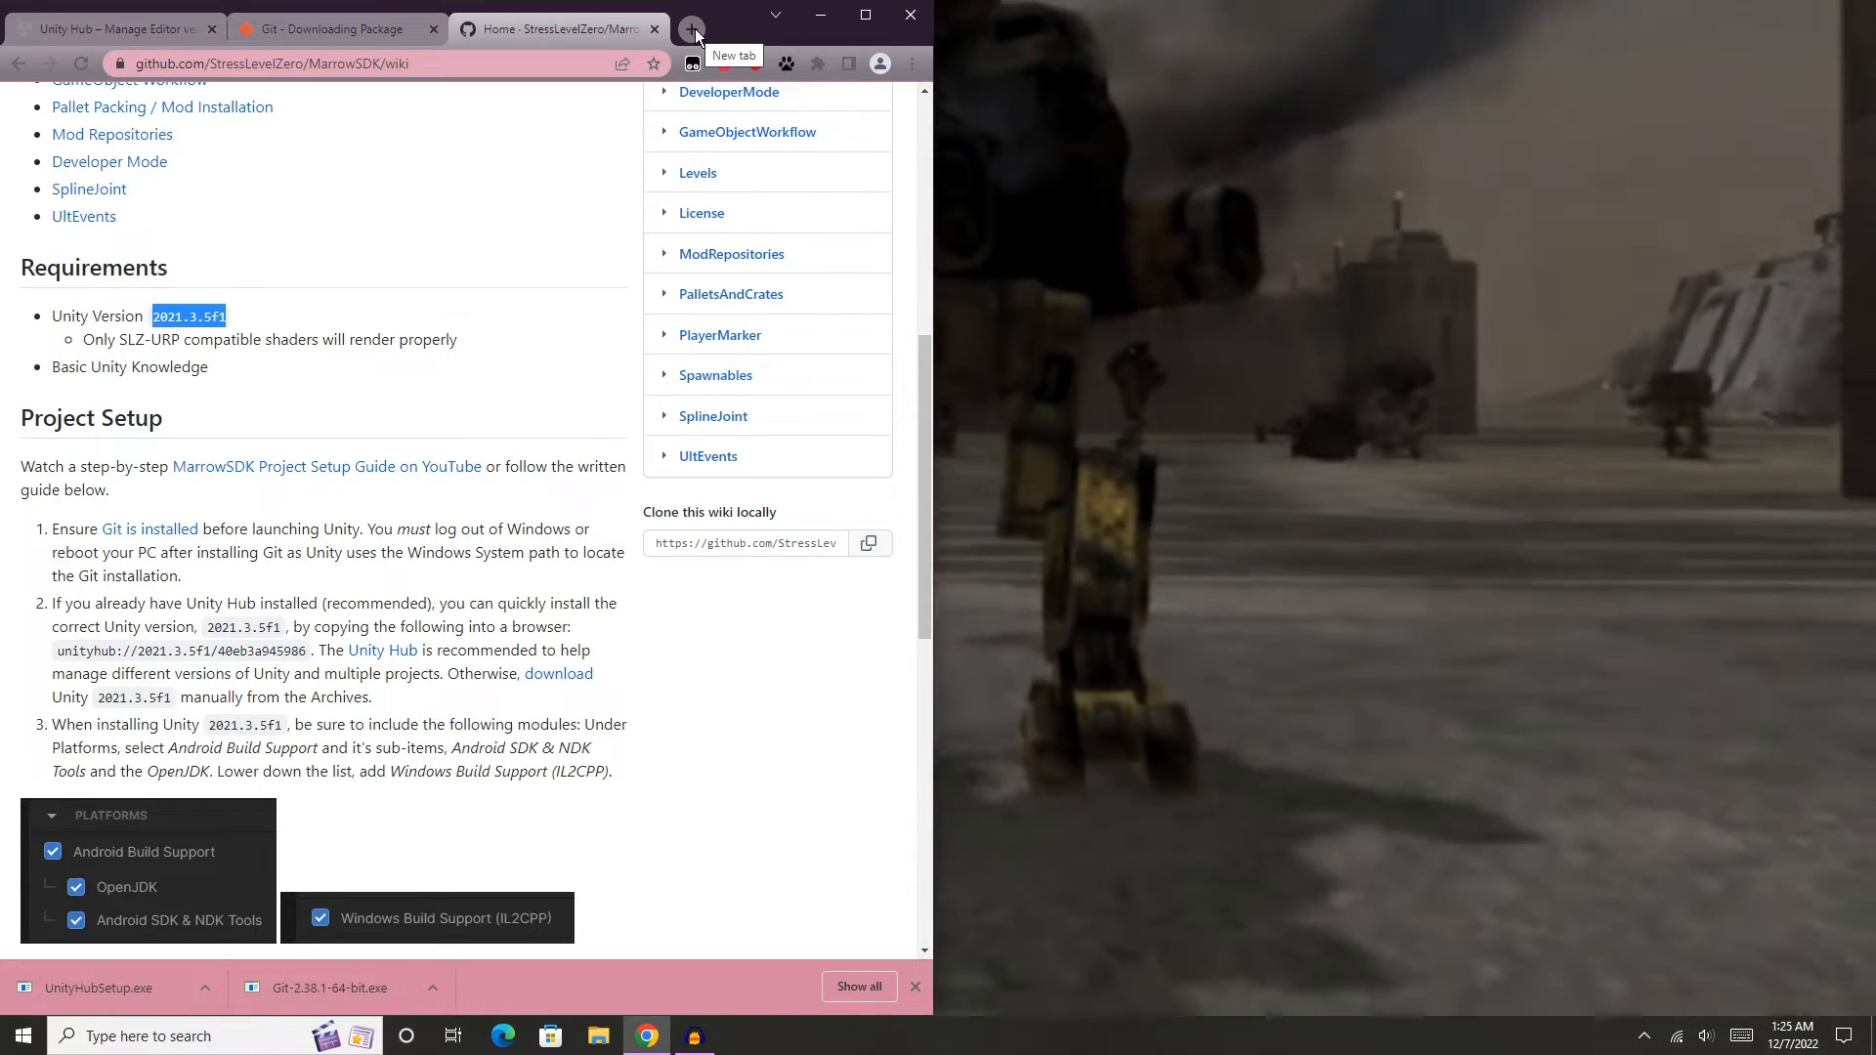
- Search the web for "10min mail" in a new browser tab
{"action": "left_click", "coordinate": [695, 27]}
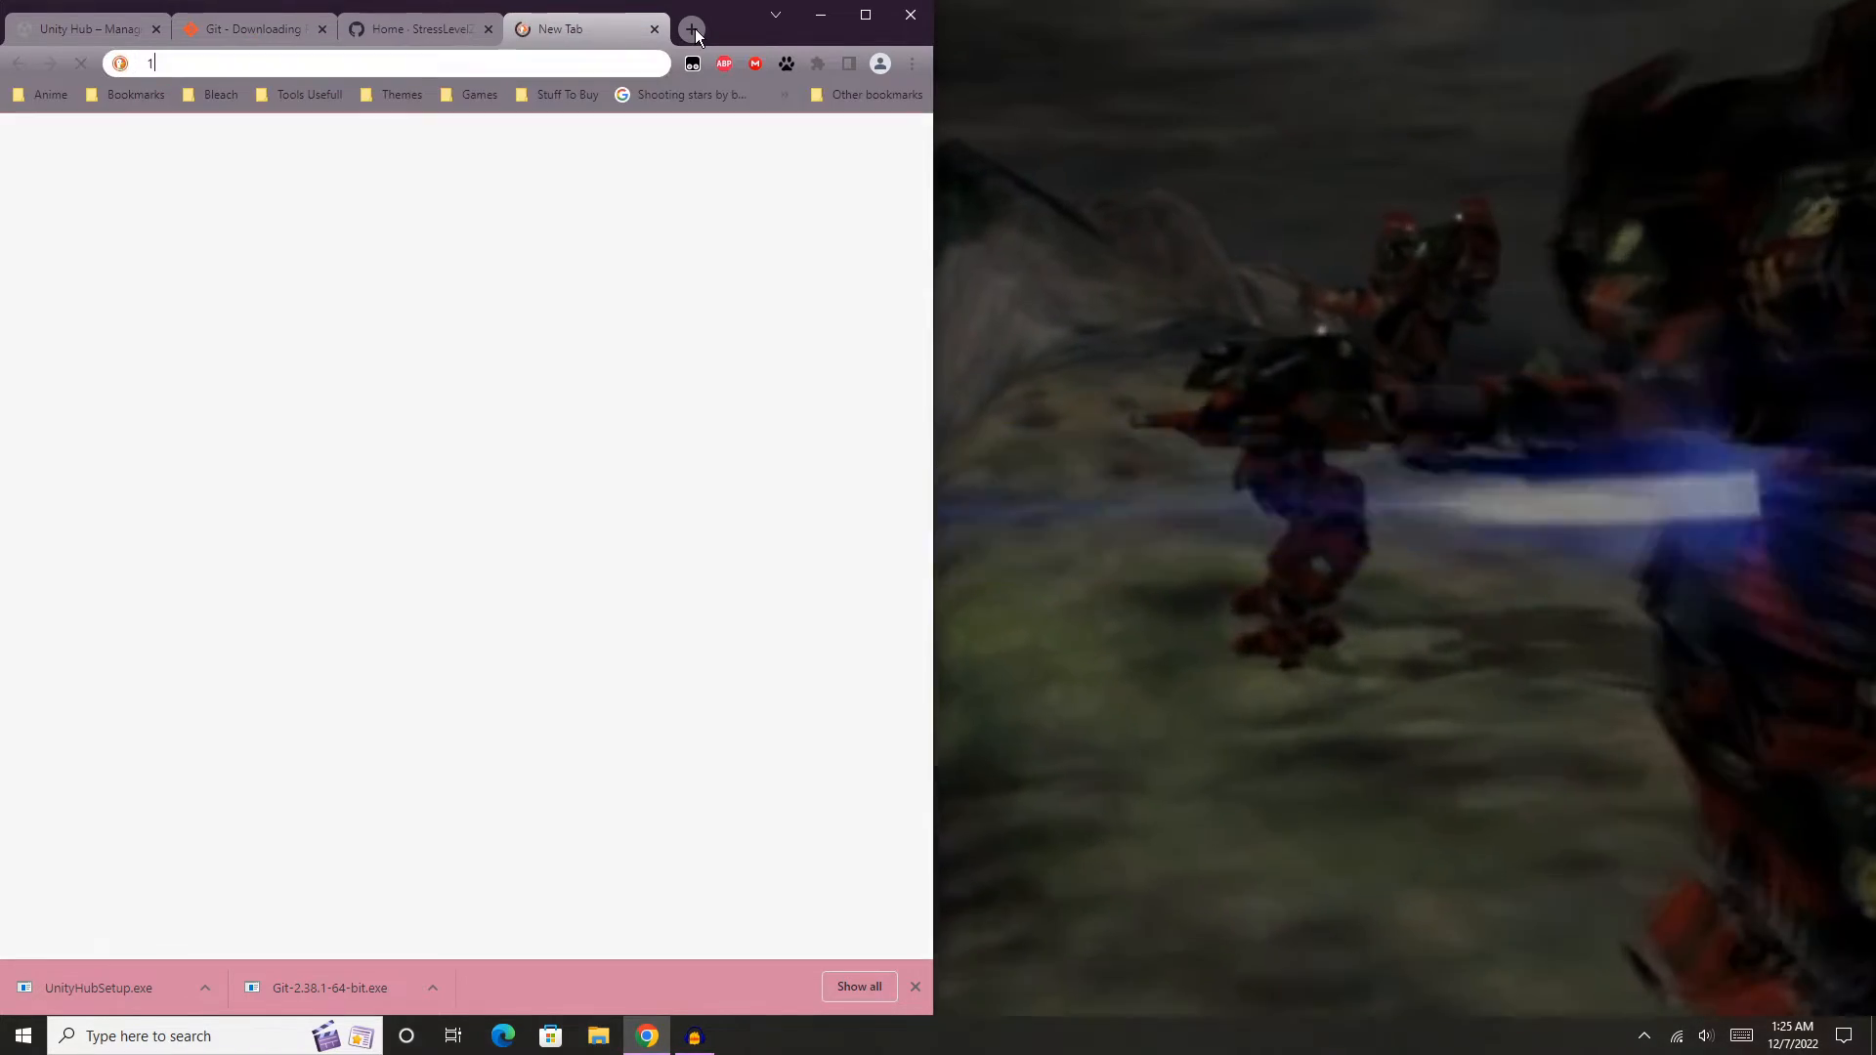
{"action": "type", "text": "10min ail"}
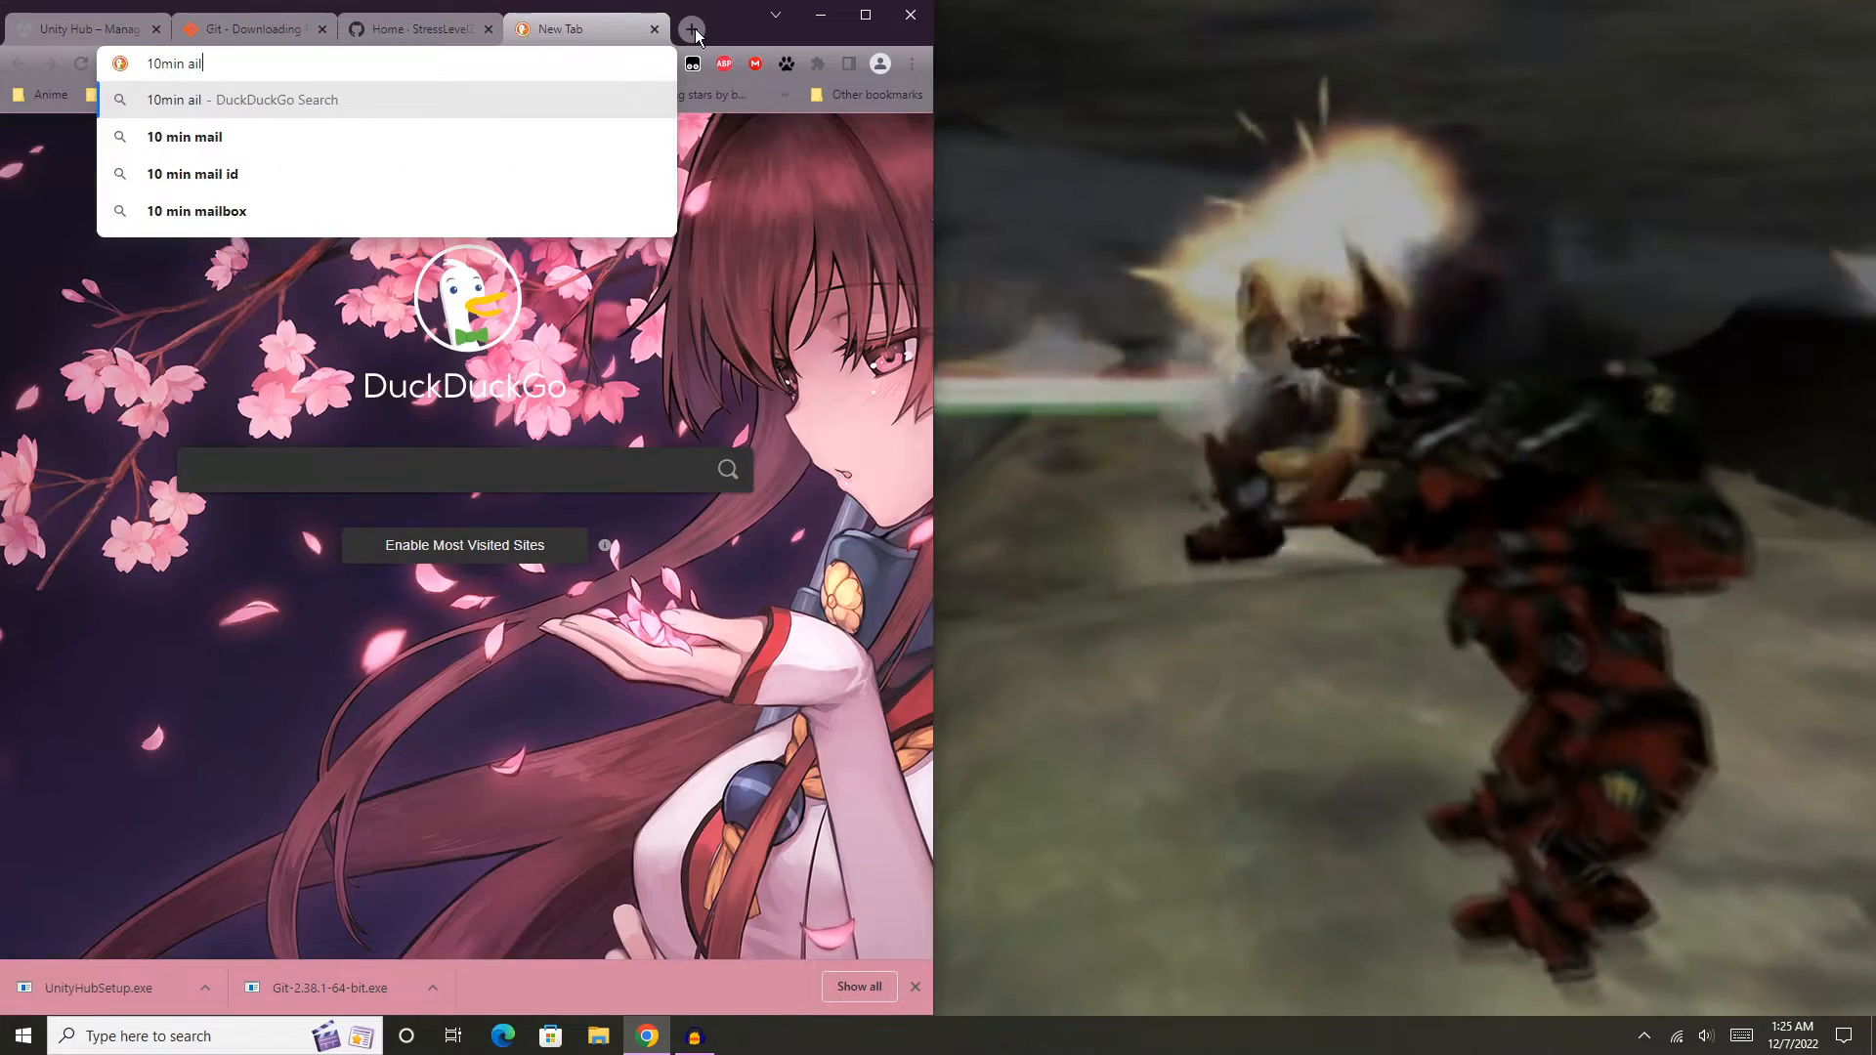
{"action": "key", "text": "BackSpace"}
{"action": "key", "text": "BackSpace"}
{"action": "key", "text": "BackSpace"}
{"action": "type", "text": "mail"}
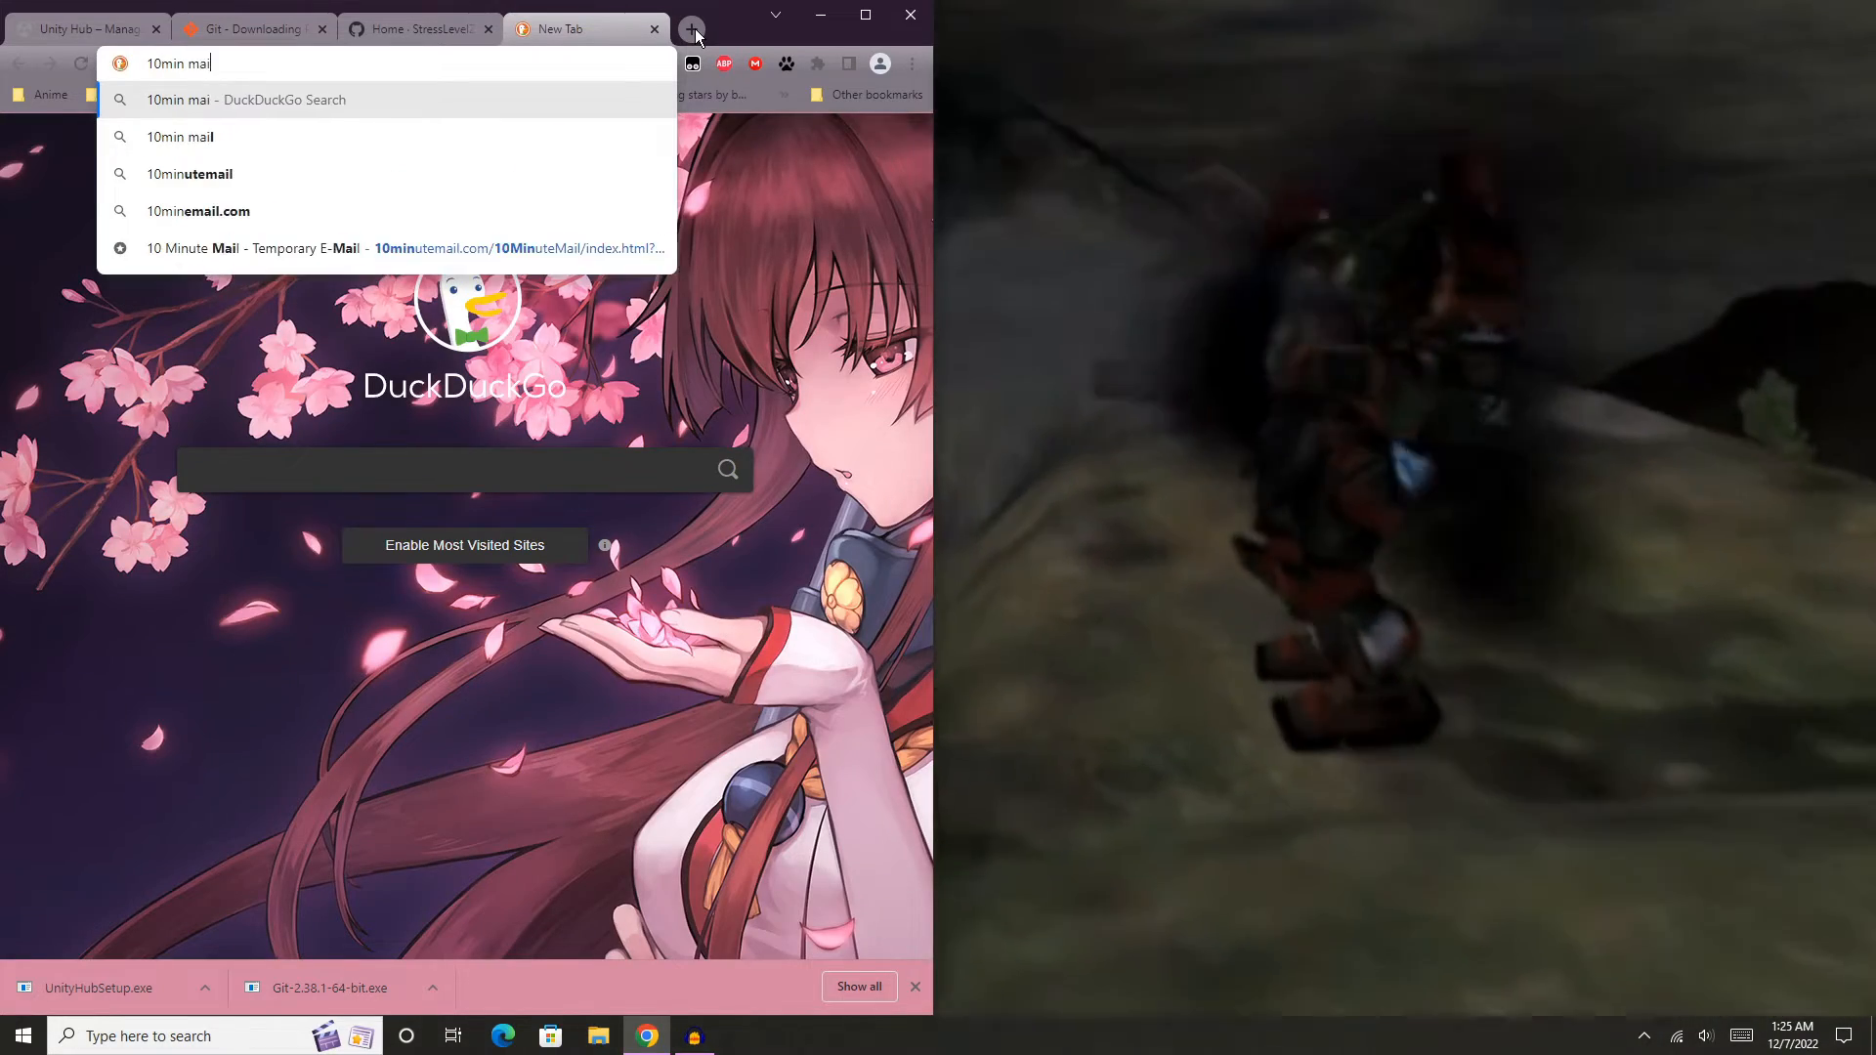
{"action": "key", "text": "Return"}
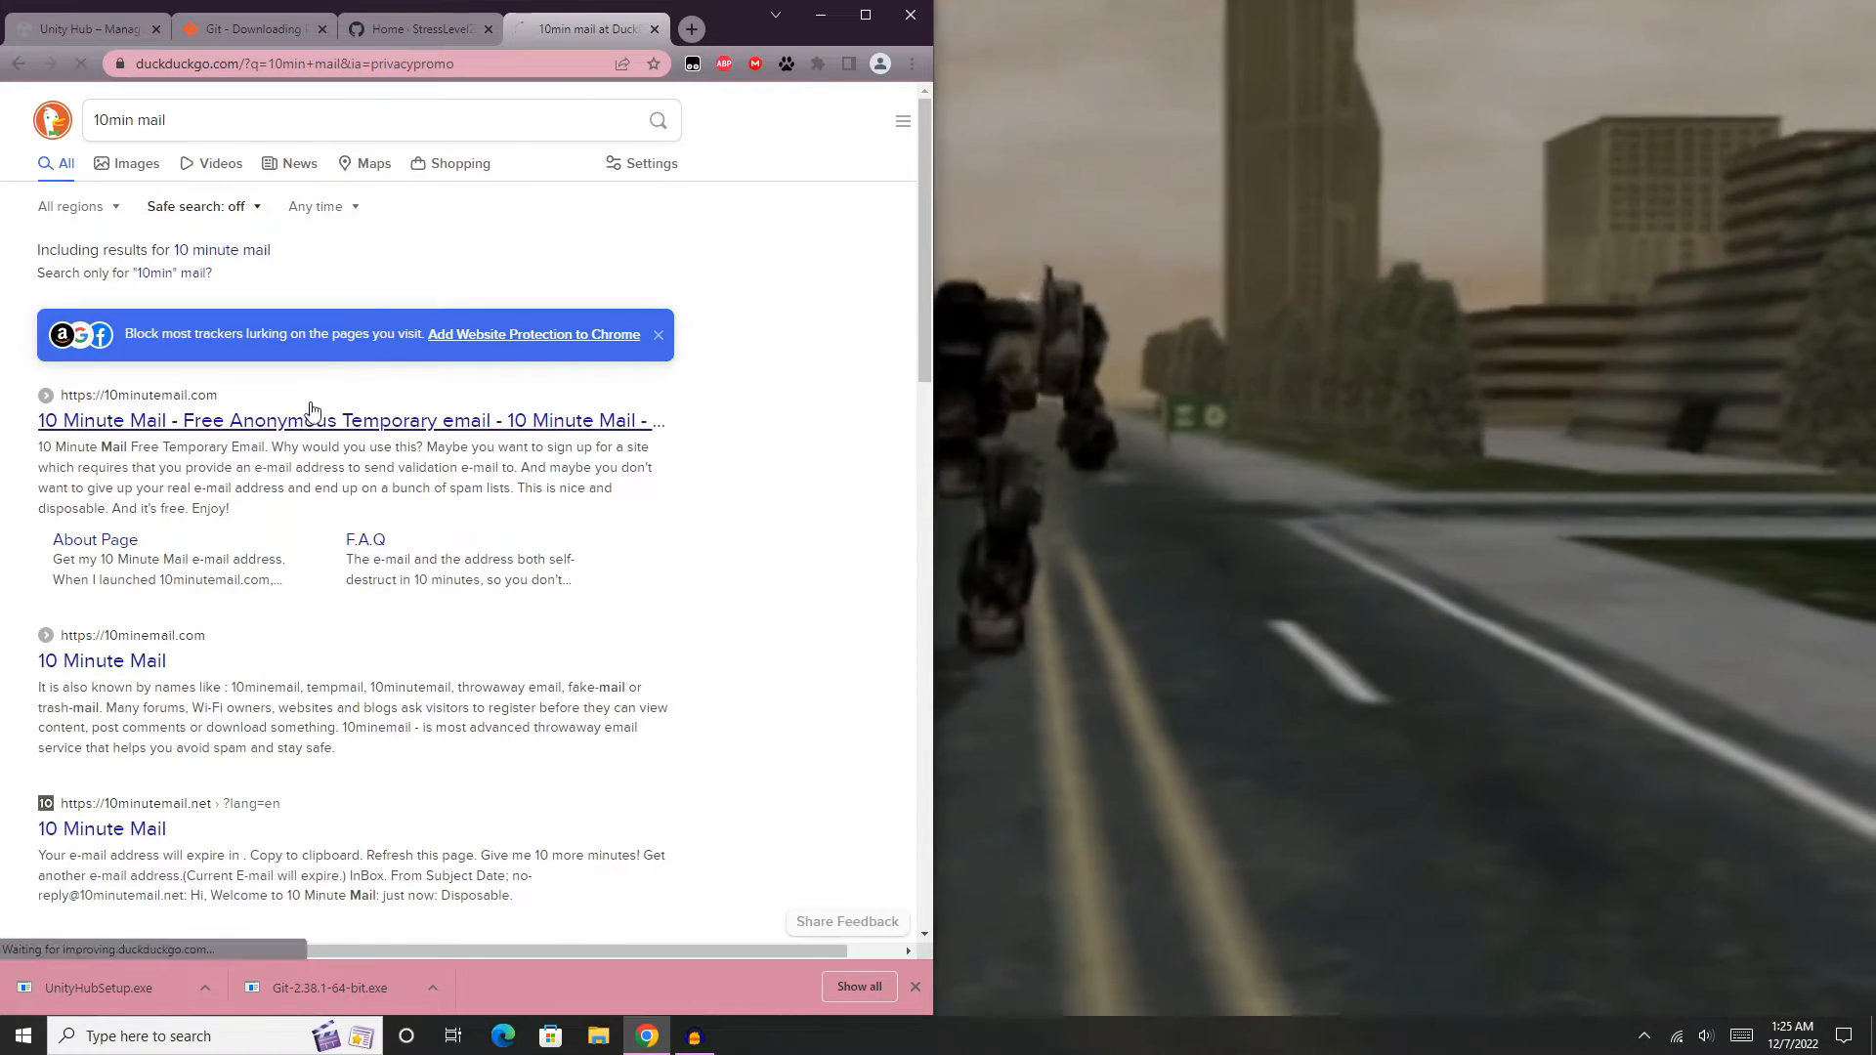
- Open the 10minutemail.com result and copy the temporary e-mail address
{"action": "left_click", "coordinate": [310, 415]}
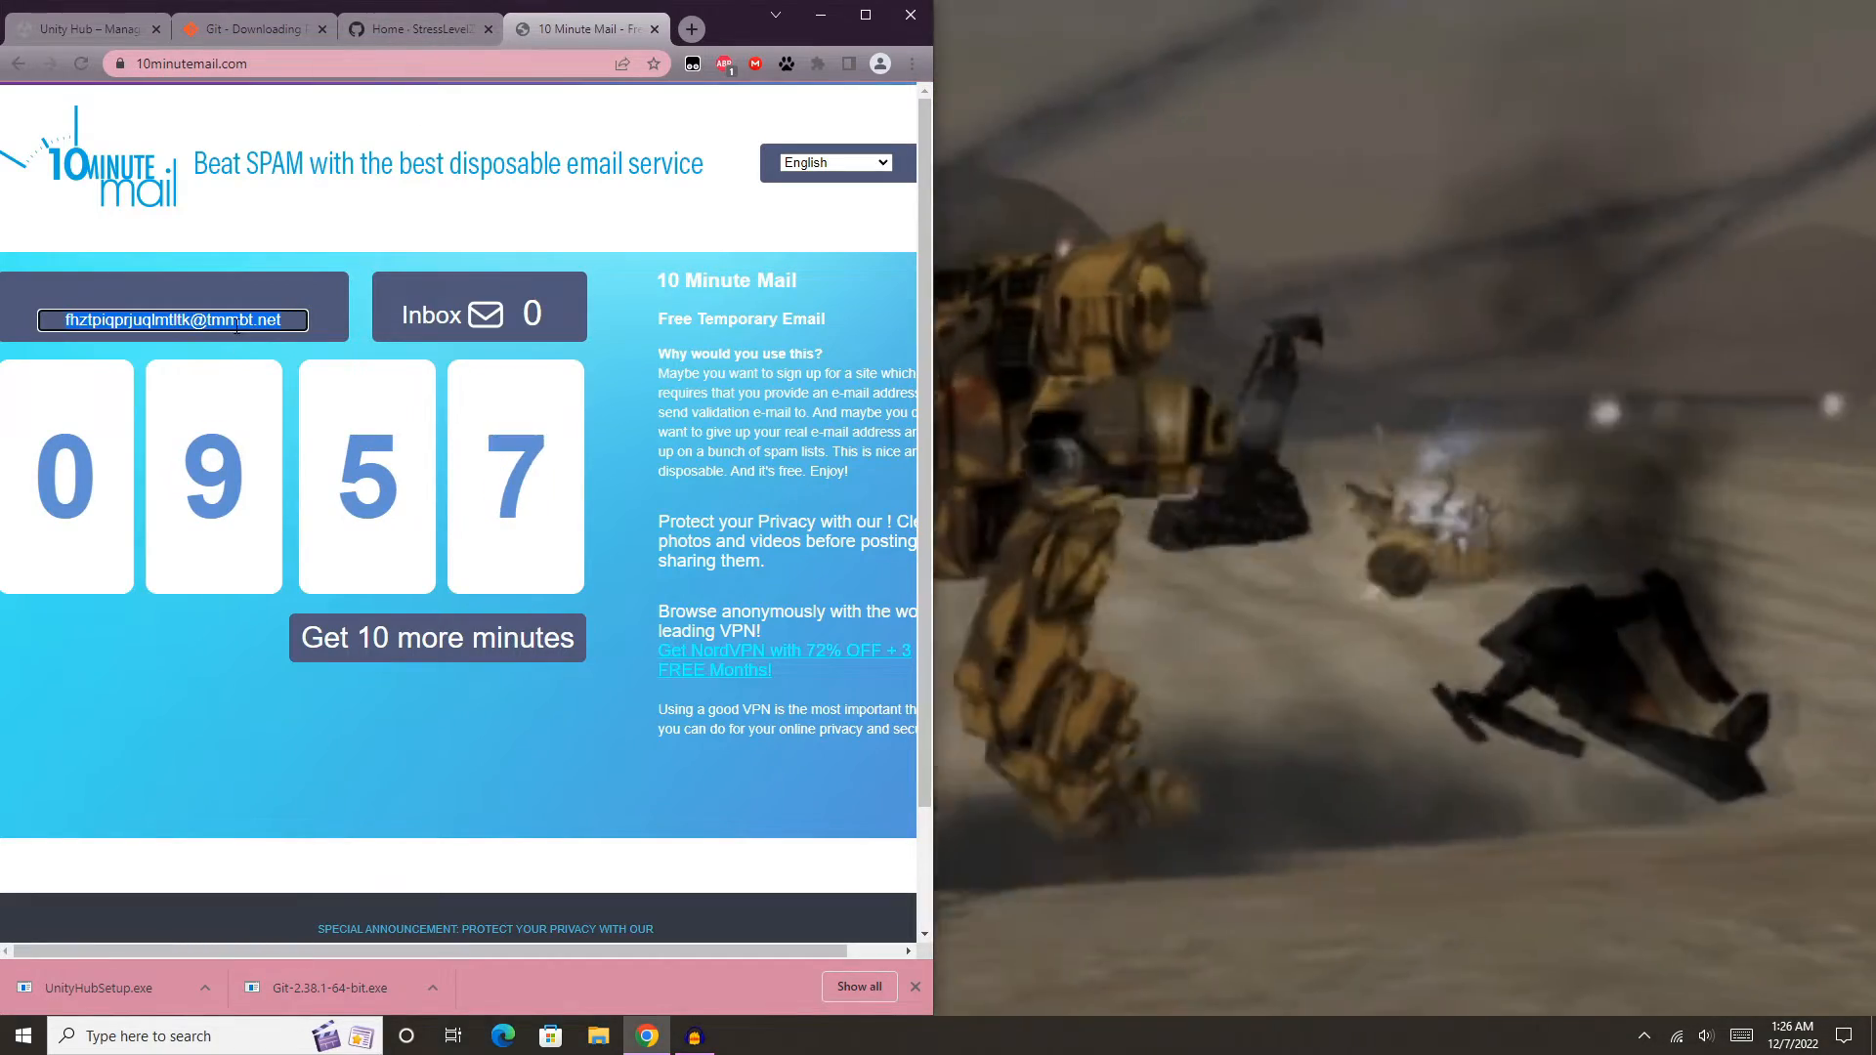
{"action": "right_click", "coordinate": [237, 326]}
{"action": "left_click", "coordinate": [269, 339]}
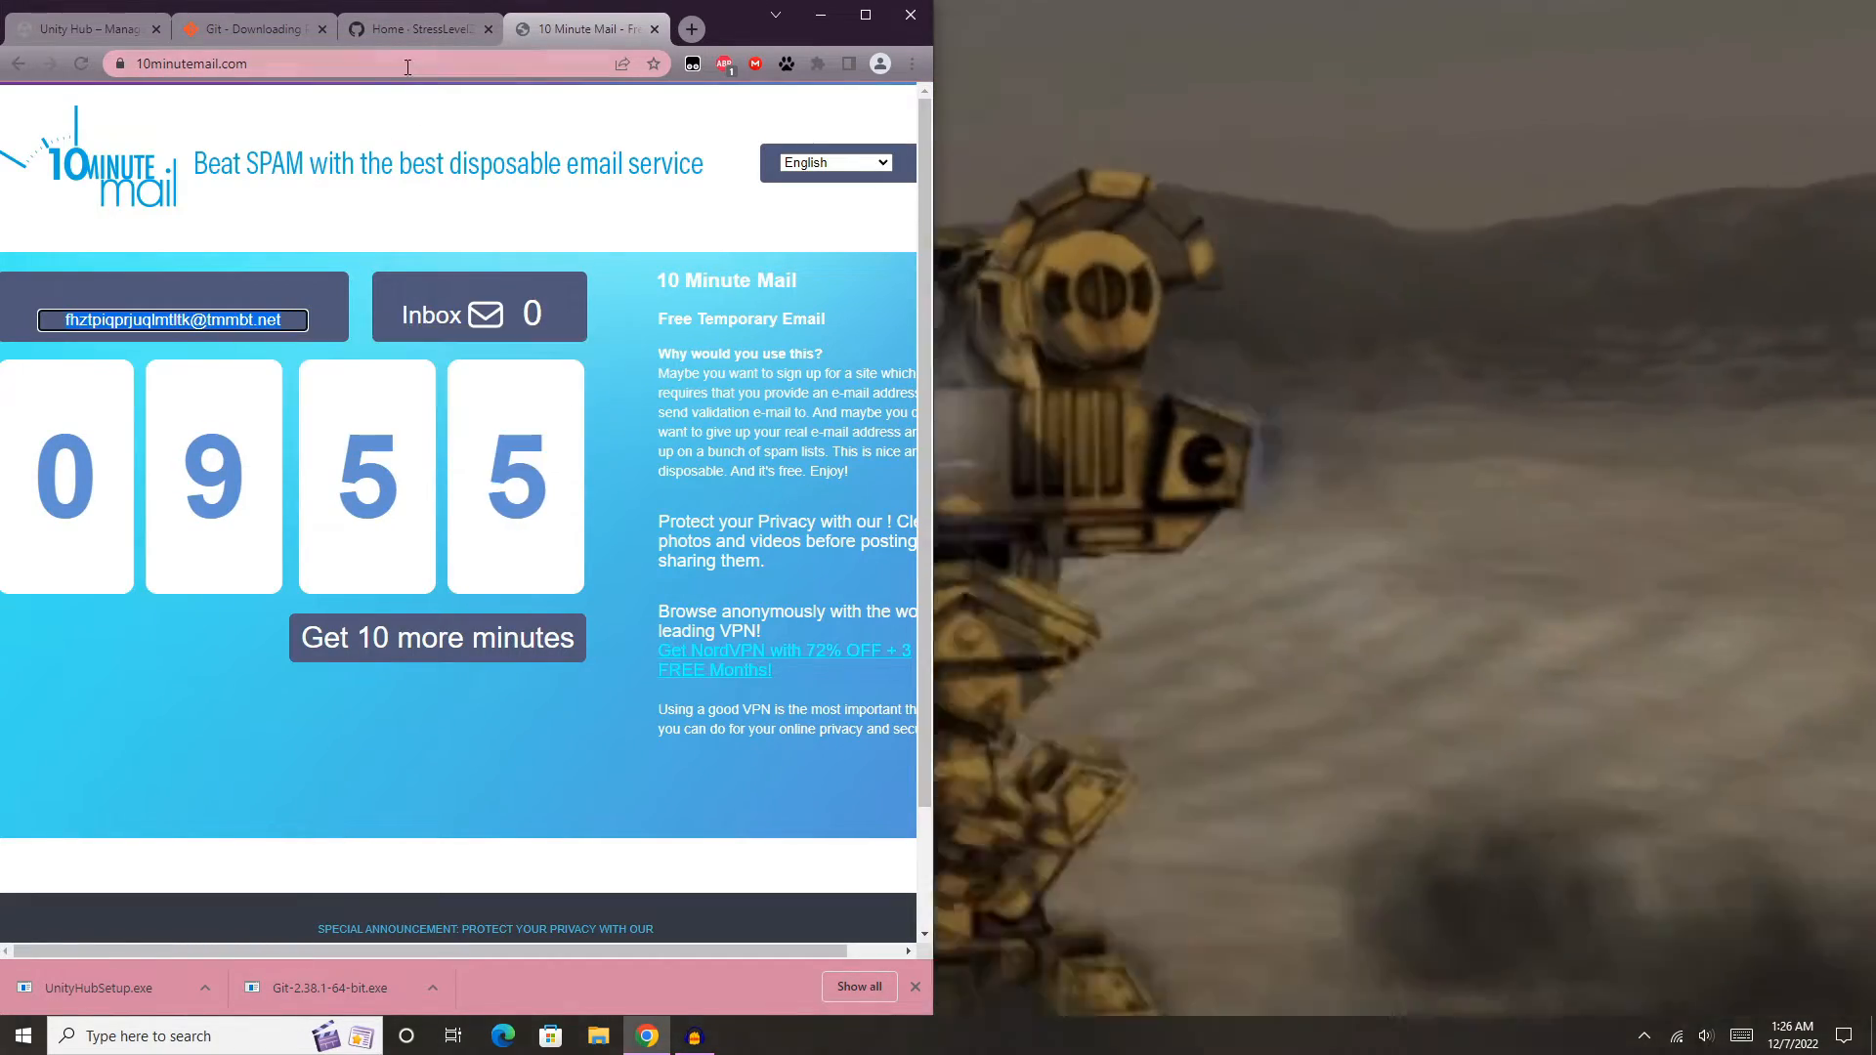
- Install Unity Hub from UnityHubSetup.exe into the default folder and launch it when setup finishes
{"action": "left_click", "coordinate": [420, 29]}
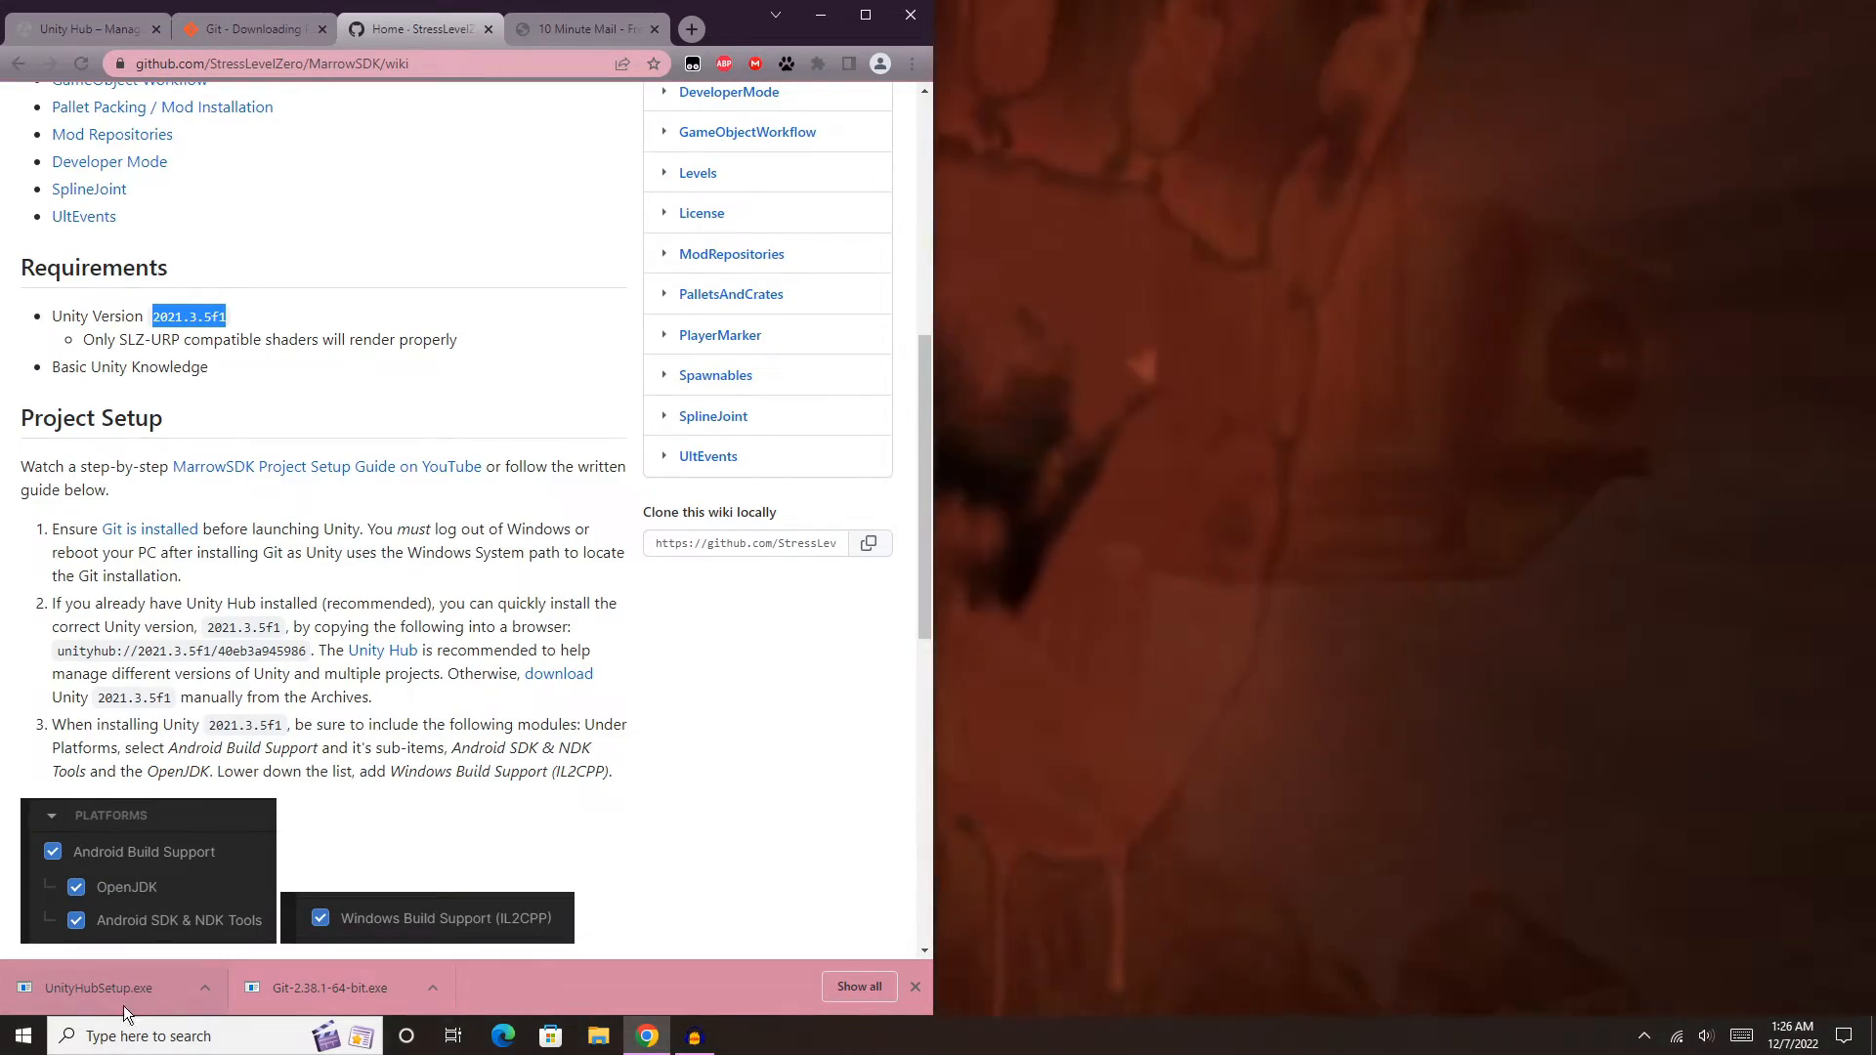
{"action": "left_click", "coordinate": [114, 994]}
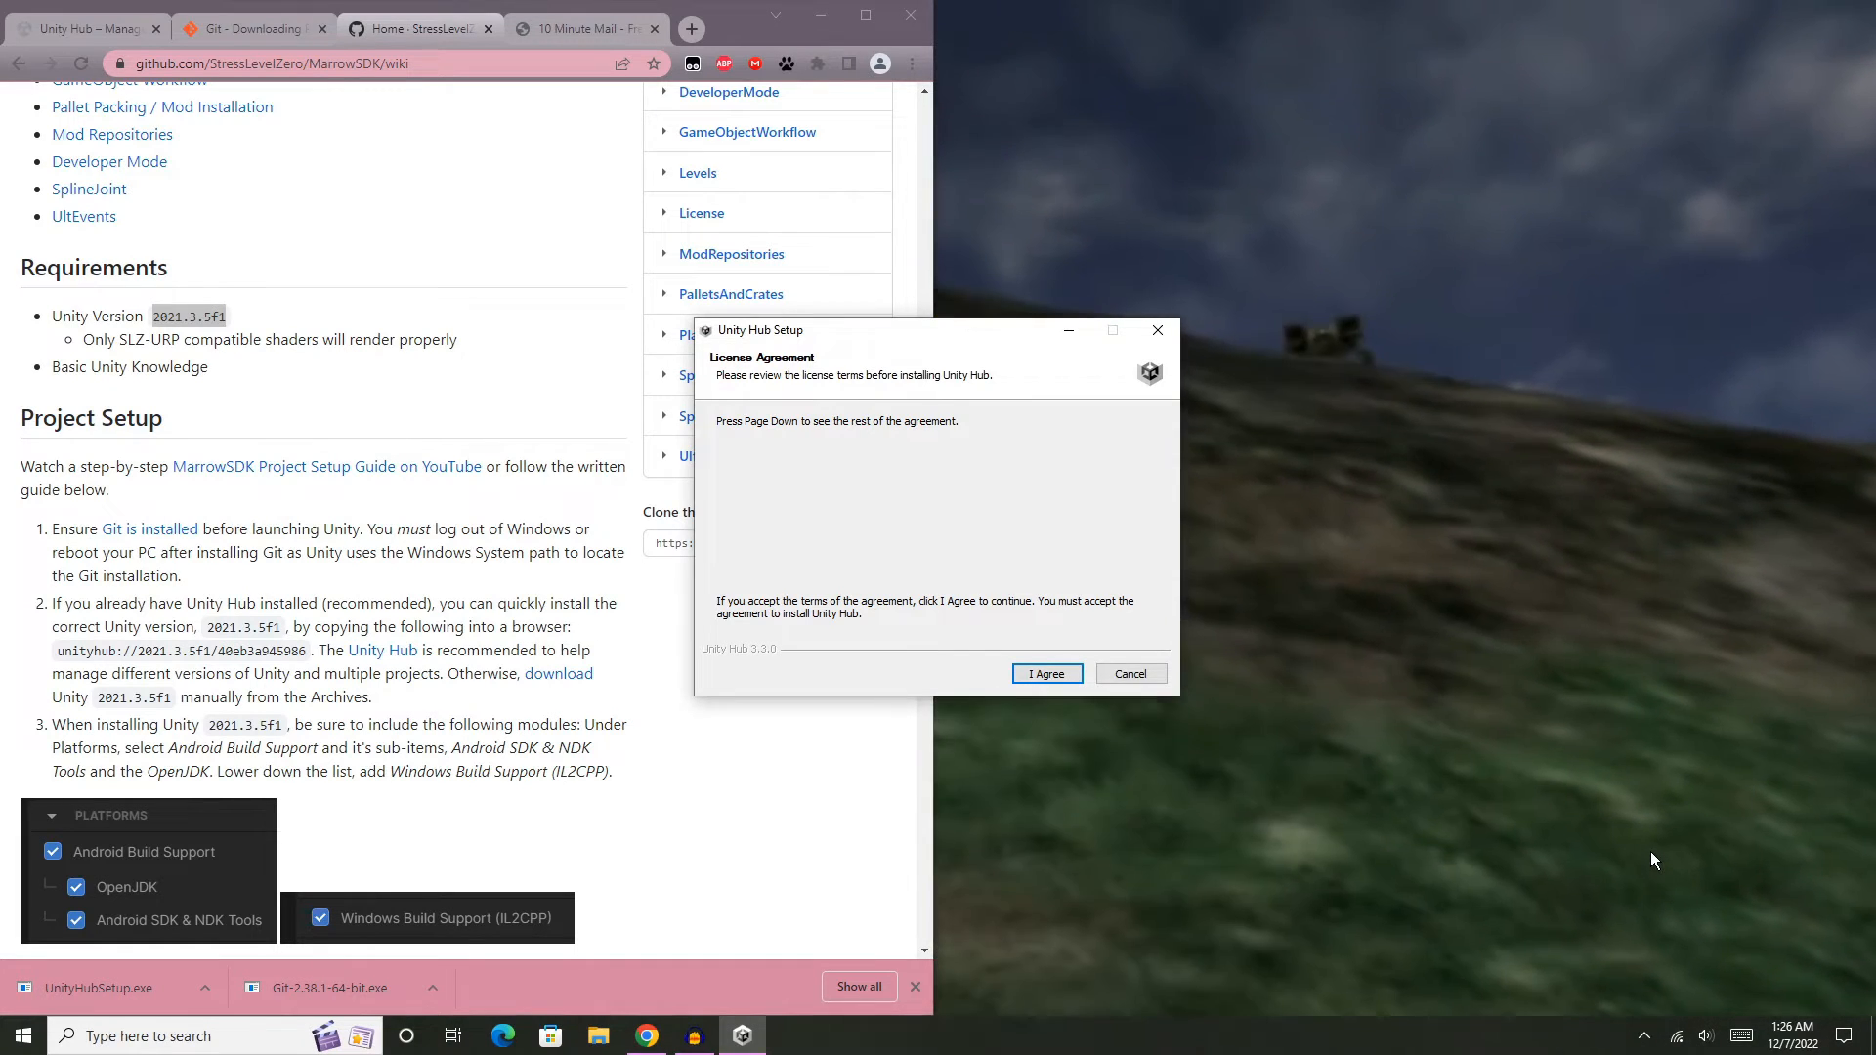
{"action": "left_click", "coordinate": [1048, 676]}
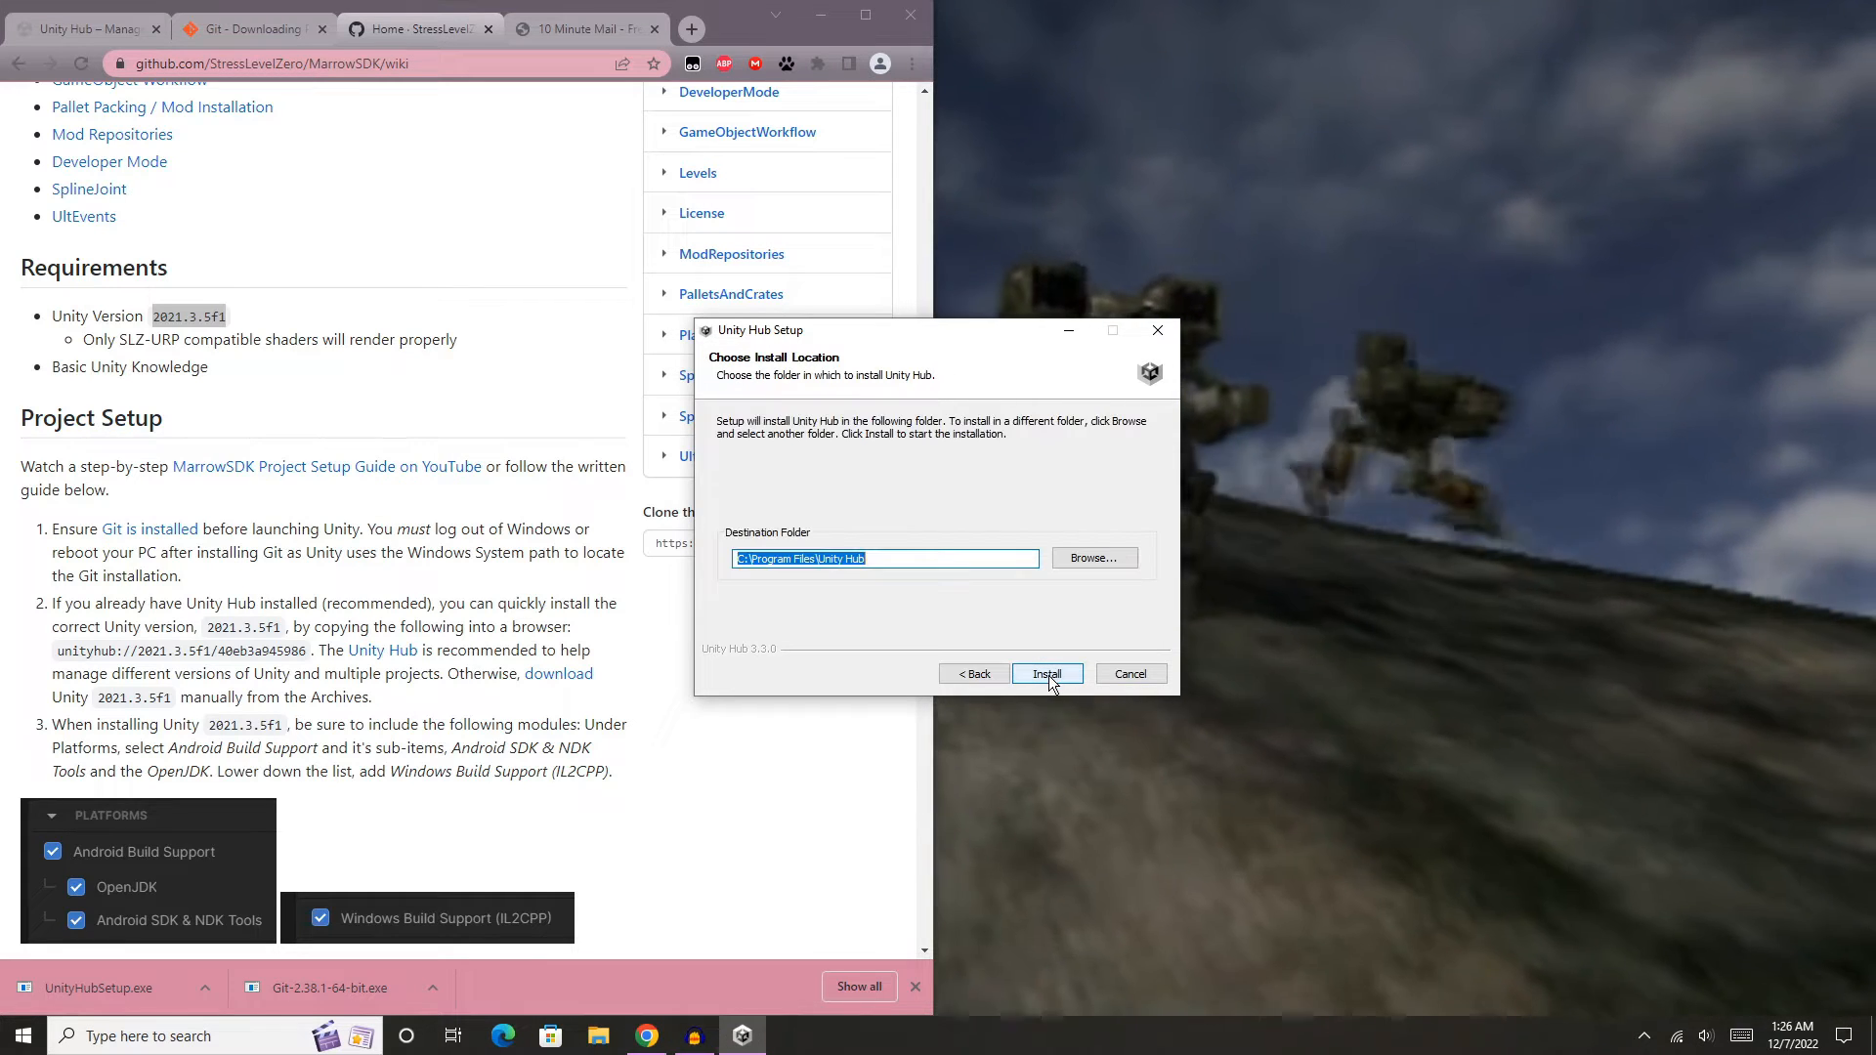
{"action": "left_click", "coordinate": [1048, 676]}
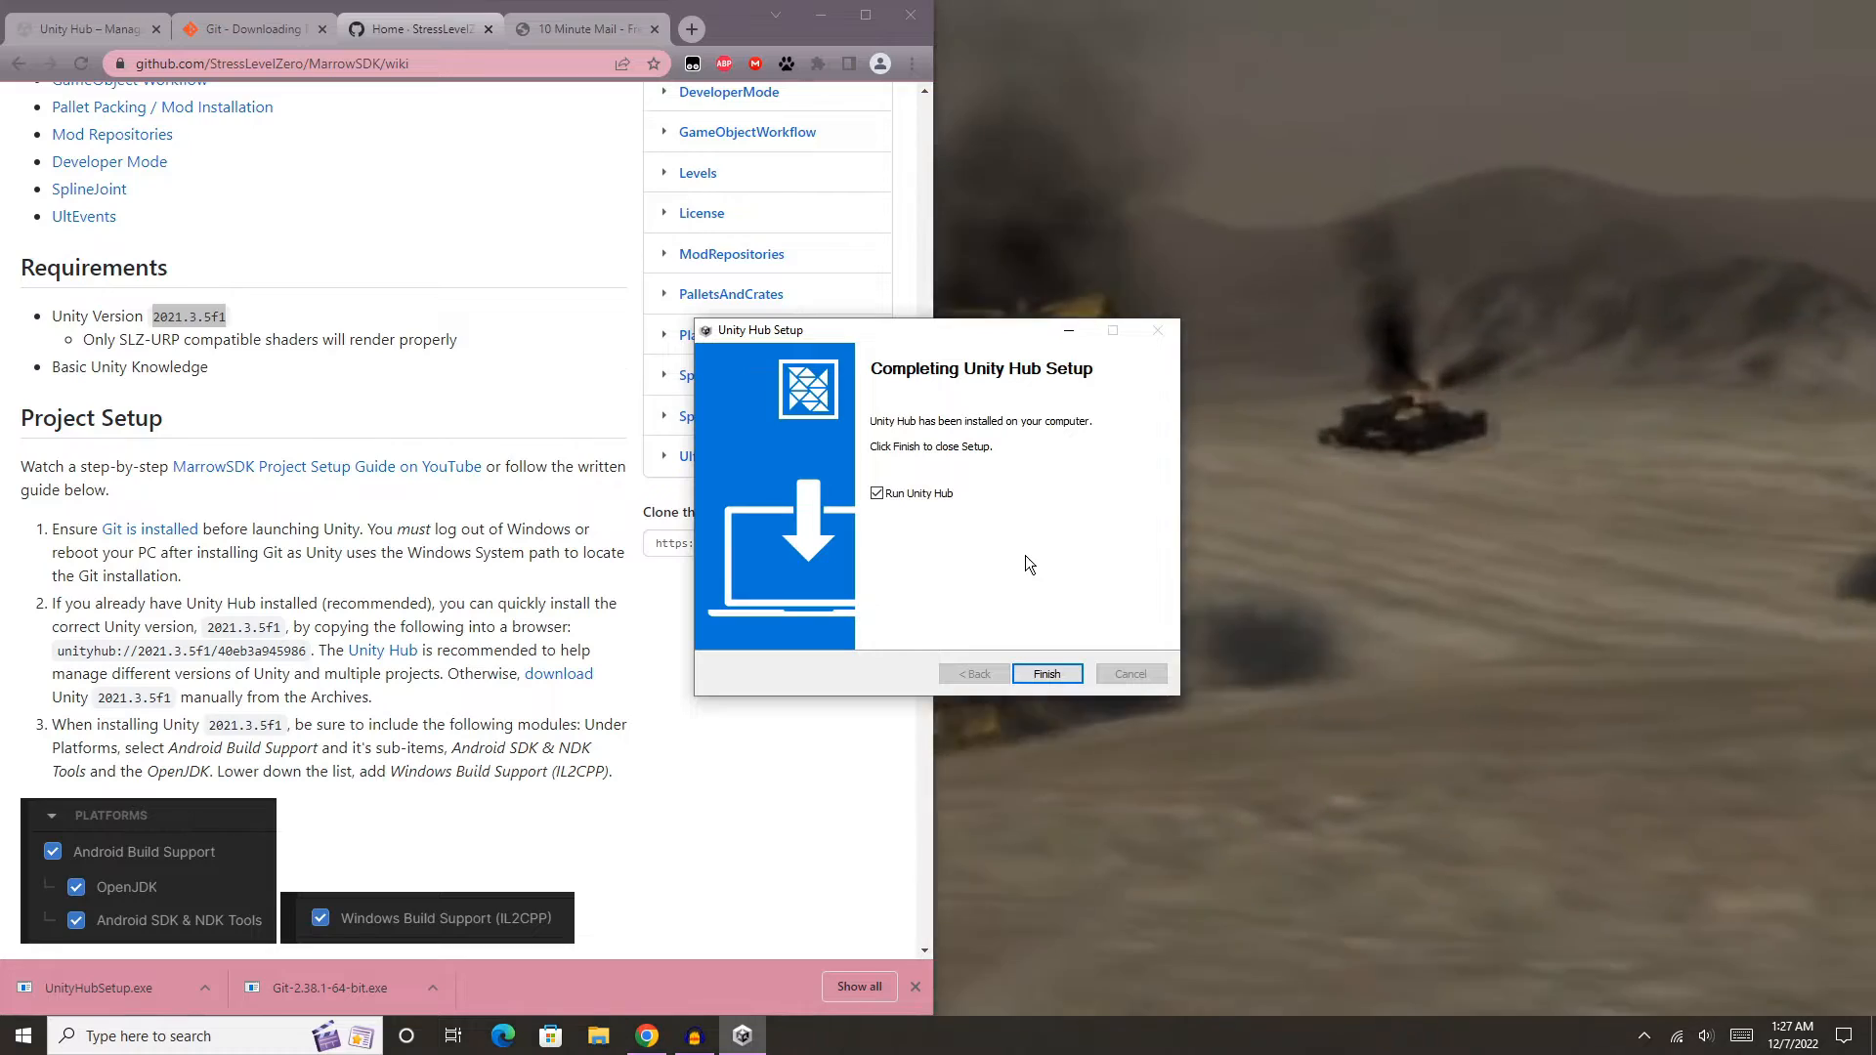
{"action": "left_click", "coordinate": [1059, 671]}
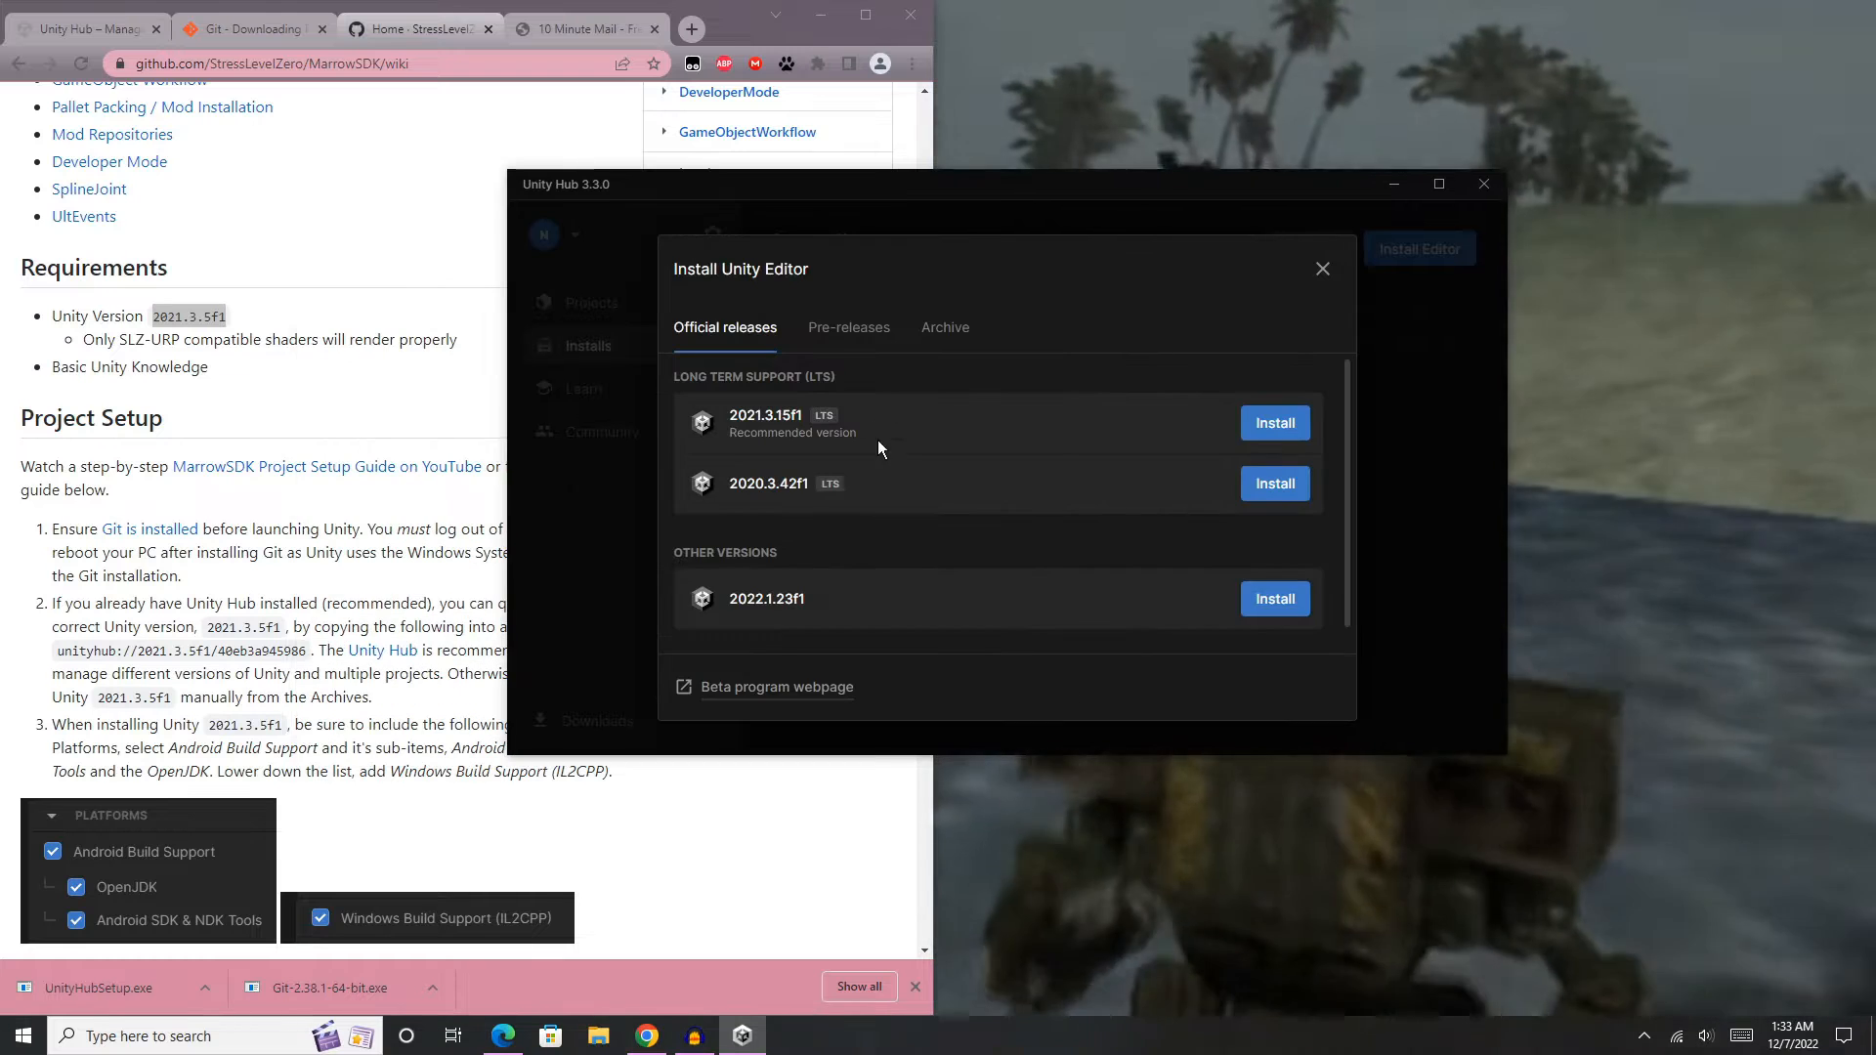
- Open the Unity download archive from the editor installation dialog and place its browser window beside the wiki
{"action": "left_click", "coordinate": [944, 328]}
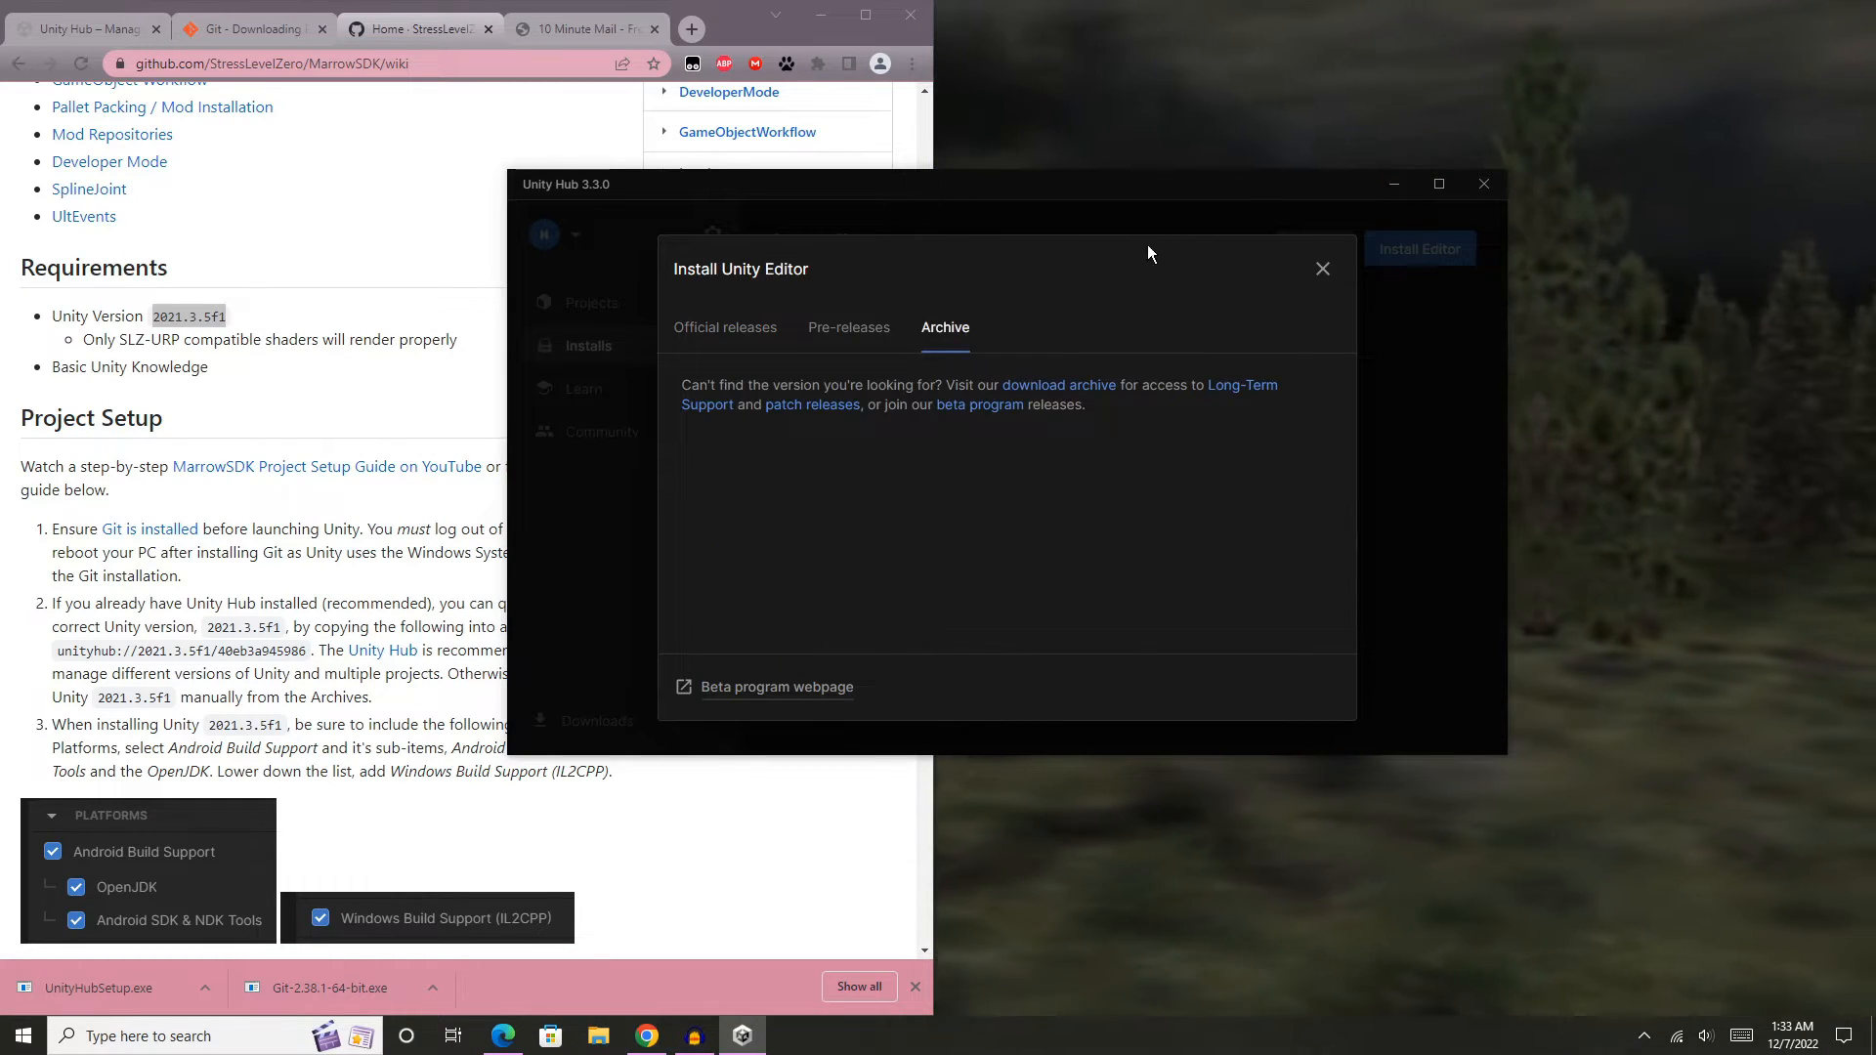
{"action": "left_click", "coordinate": [1321, 270]}
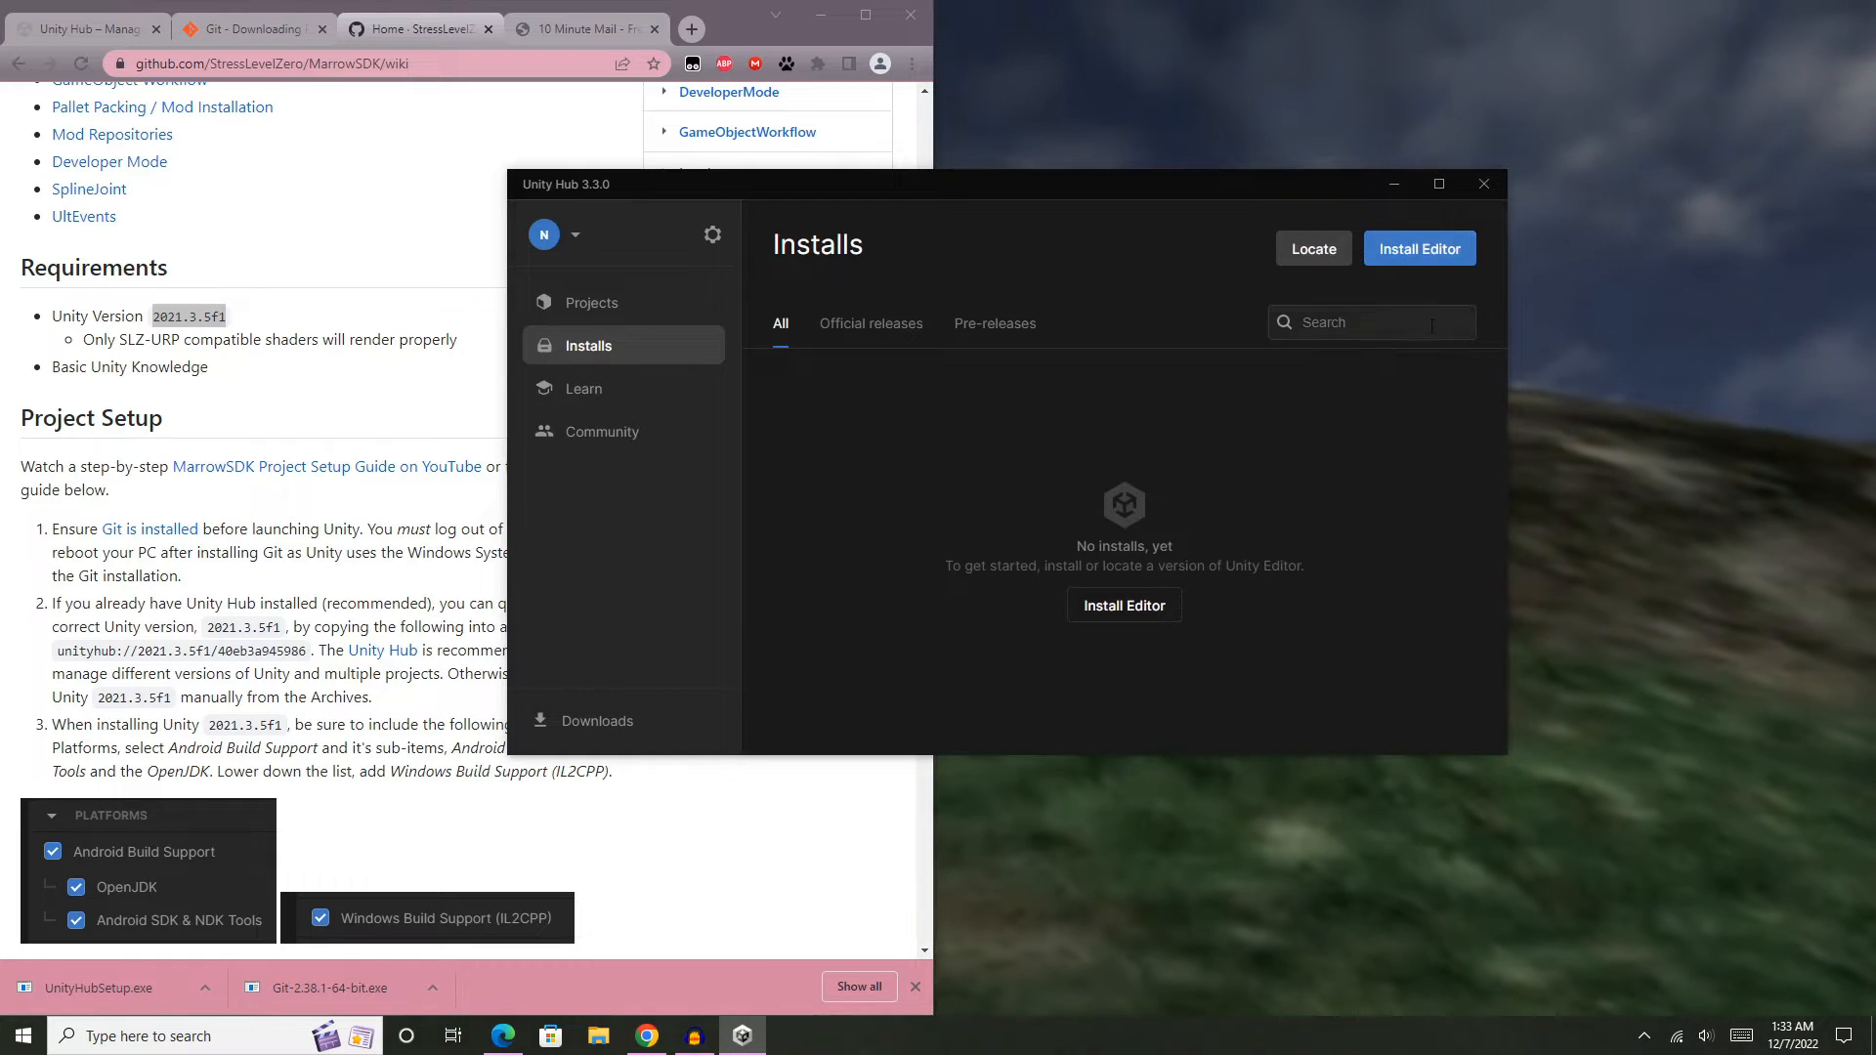
{"action": "left_click", "coordinate": [1446, 256]}
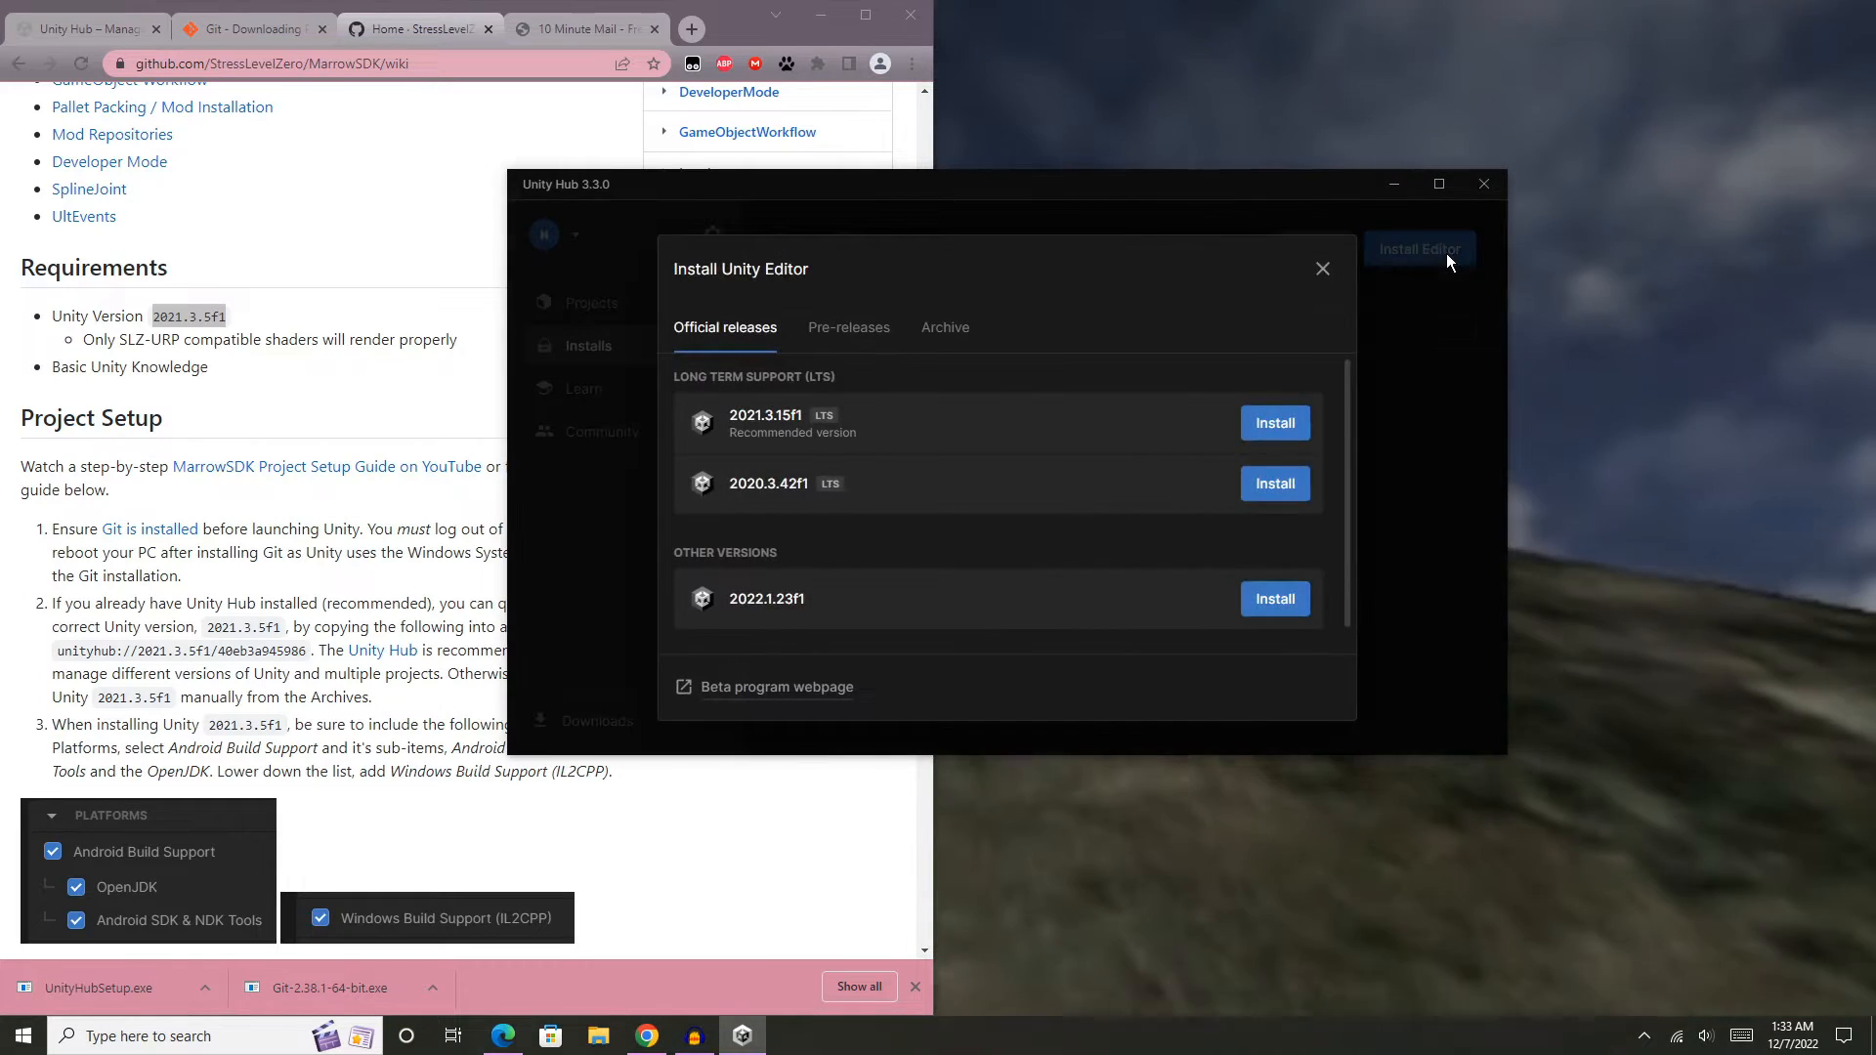
{"action": "left_click", "coordinate": [959, 334]}
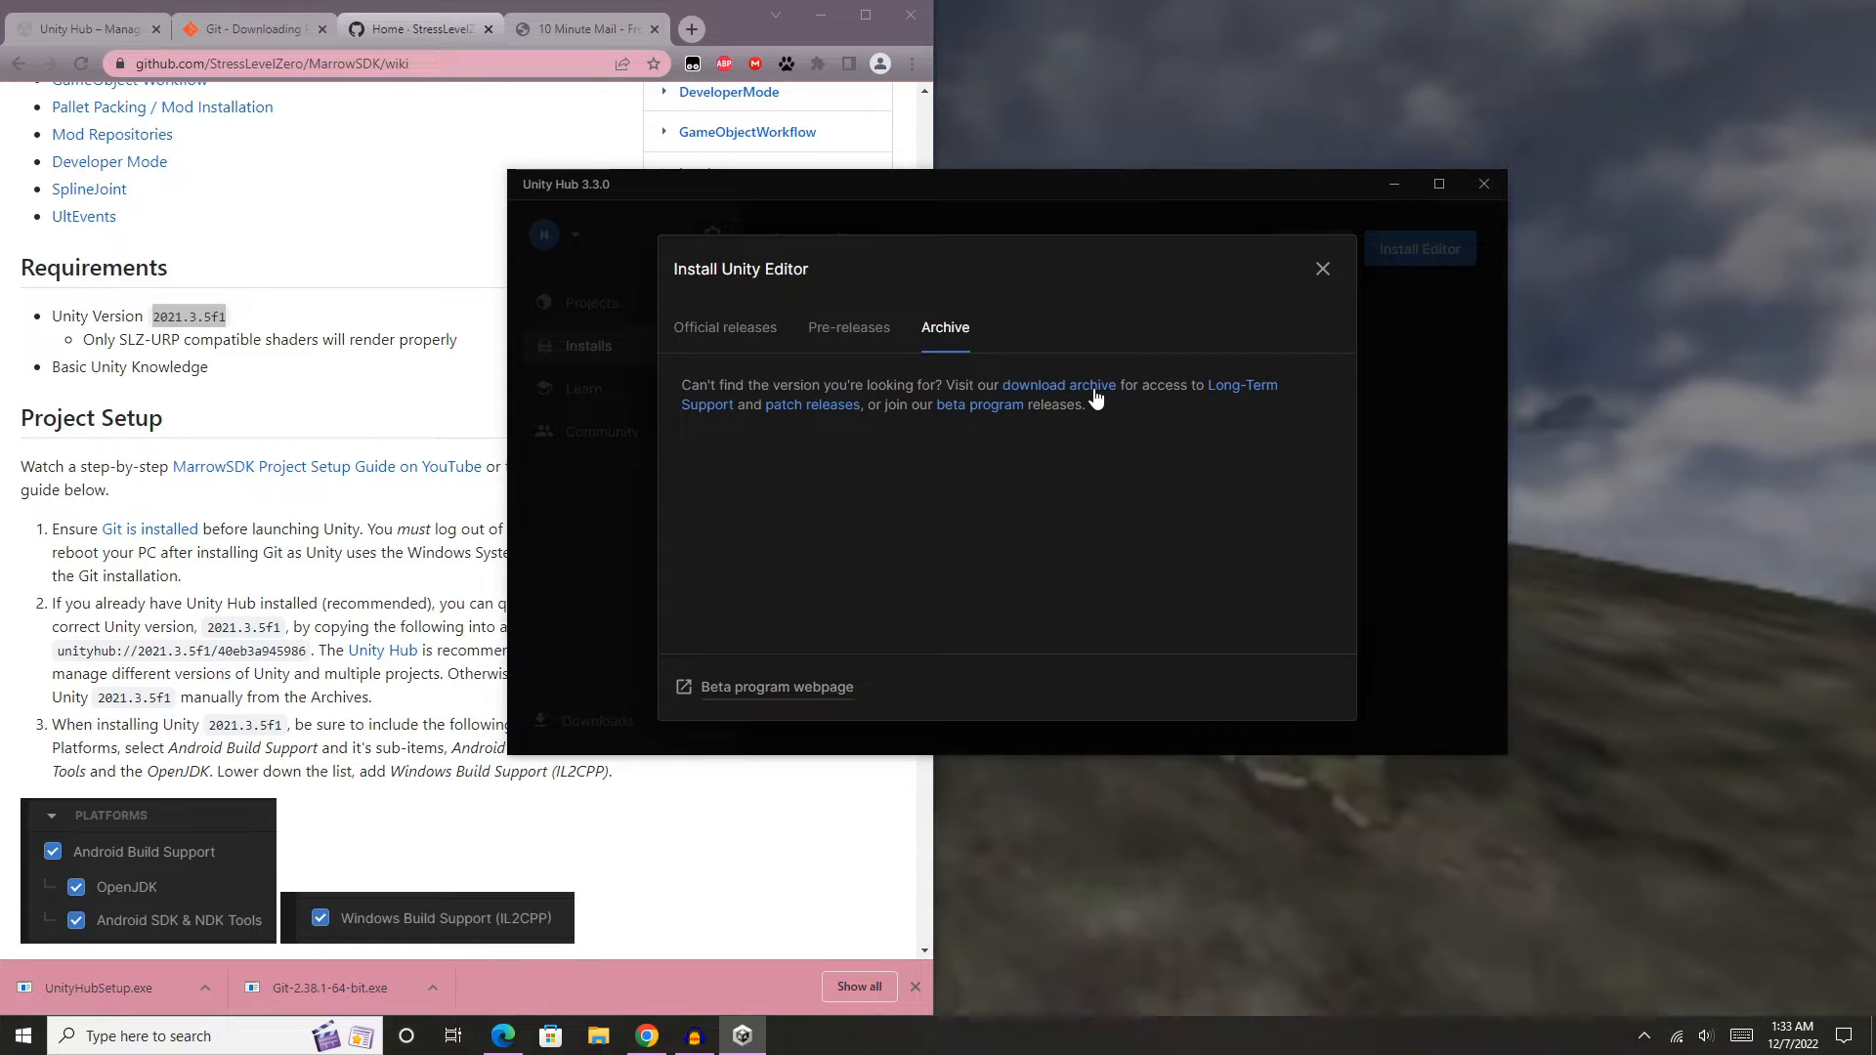
{"action": "key", "text": "Tab"}
{"action": "key", "text": "Return"}
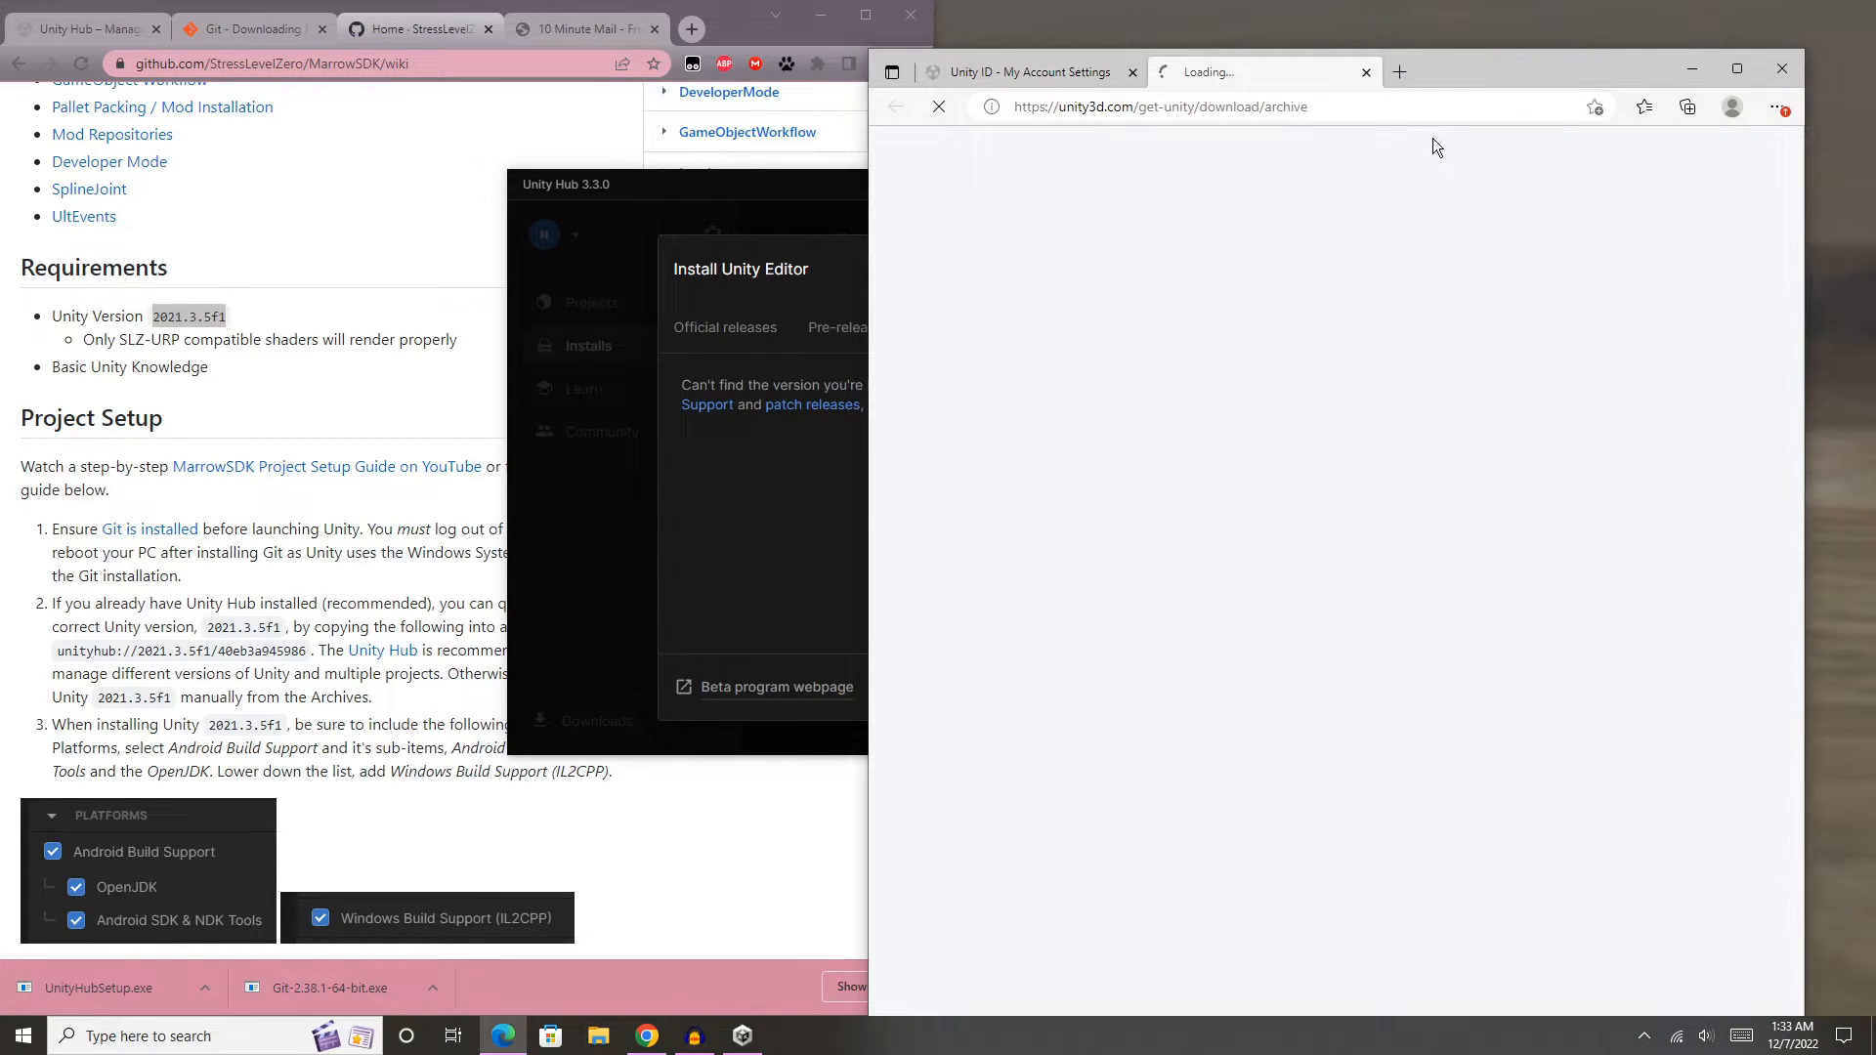
{"action": "left_click_drag", "start_coordinate": [1477, 68], "coordinate": [1550, 26]}
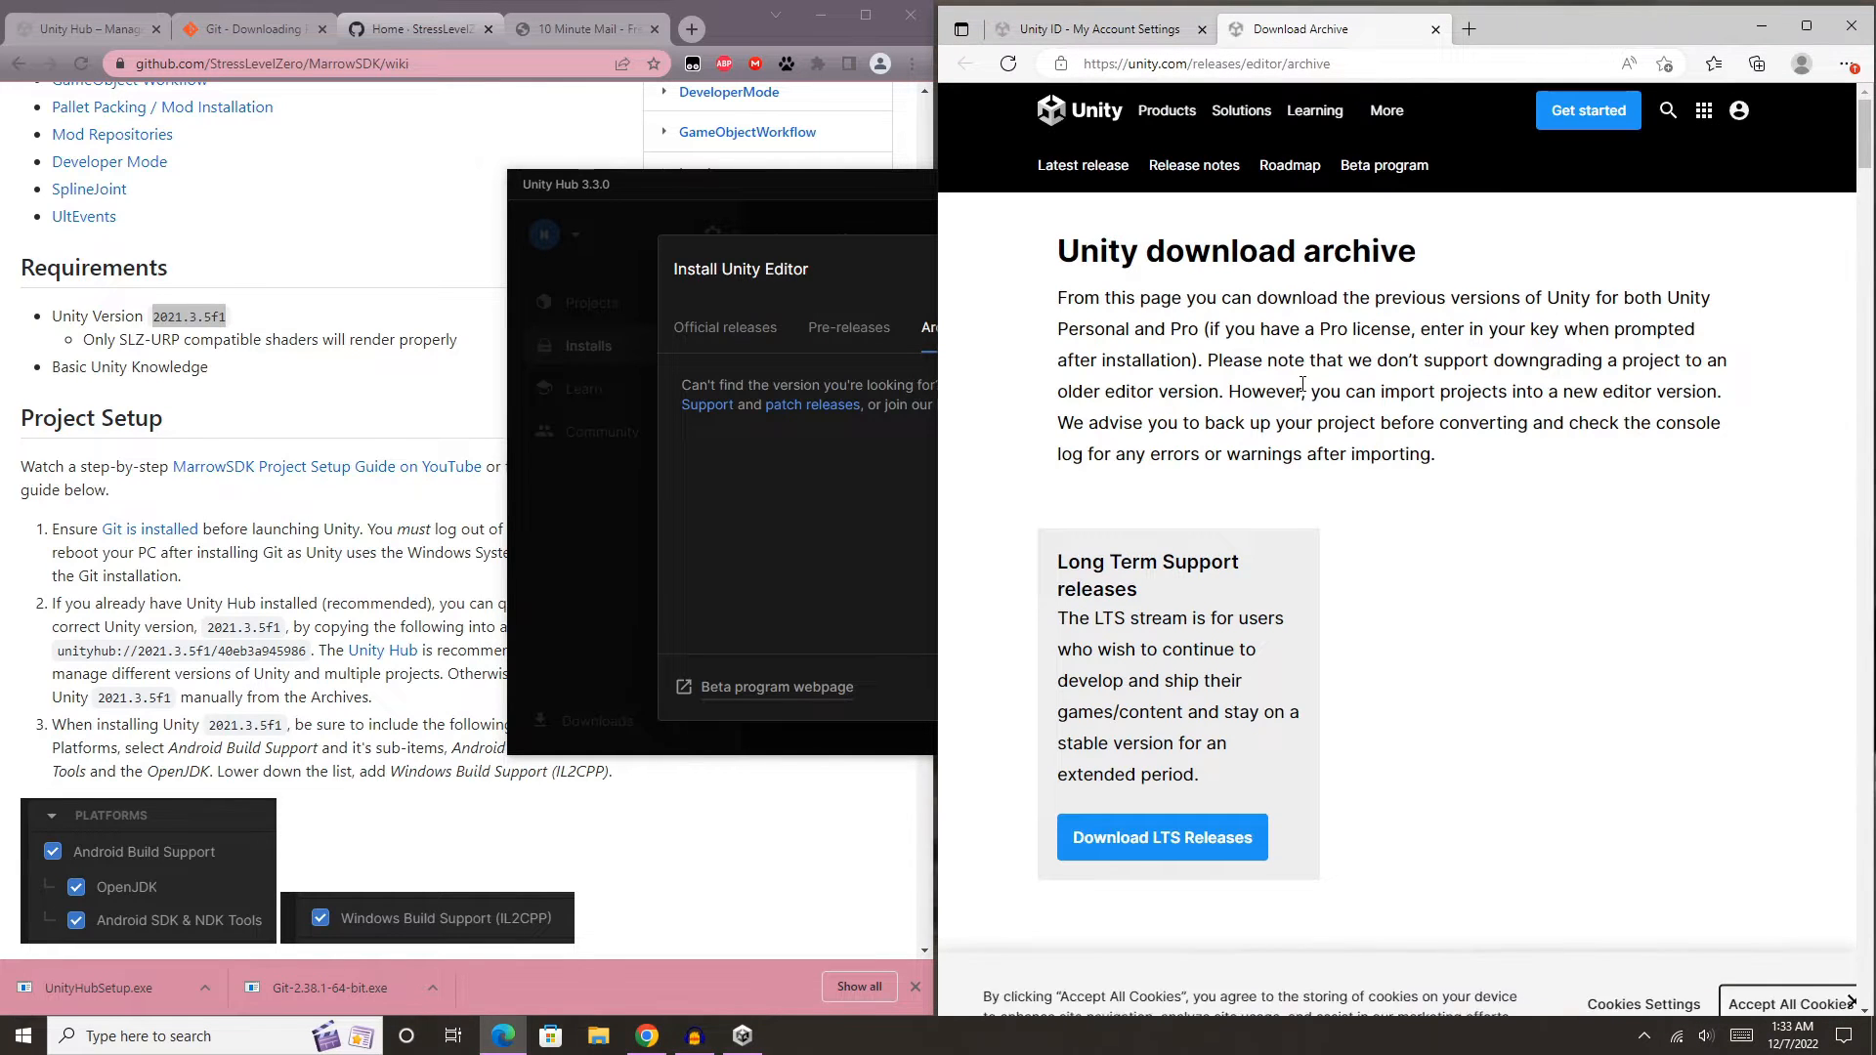
- Copy the required Unity version number 2021.3.5f1 from the wiki's Requirements section
{"action": "scroll", "coordinate": [1352, 368], "scroll_direction": "down", "scroll_amount": 2}
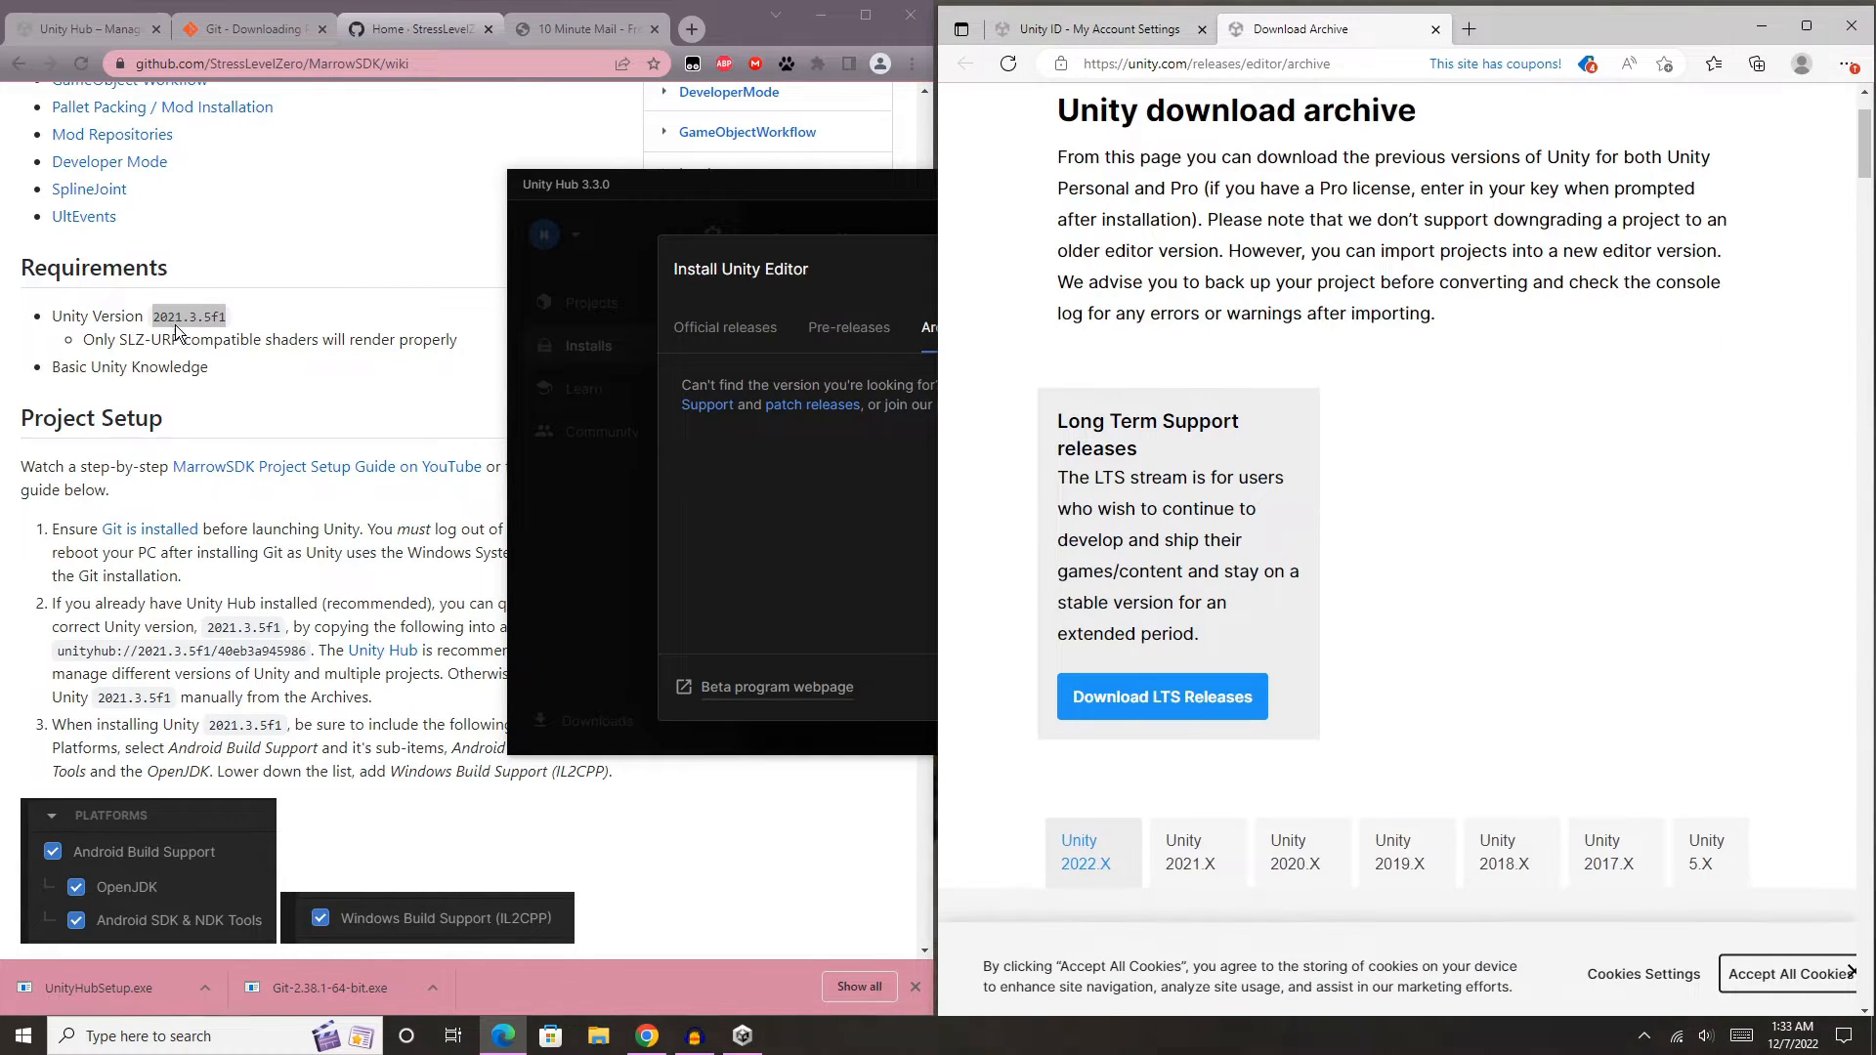
{"action": "double_click", "coordinate": [186, 319]}
{"action": "right_click", "coordinate": [215, 320]}
{"action": "left_click", "coordinate": [244, 332]}
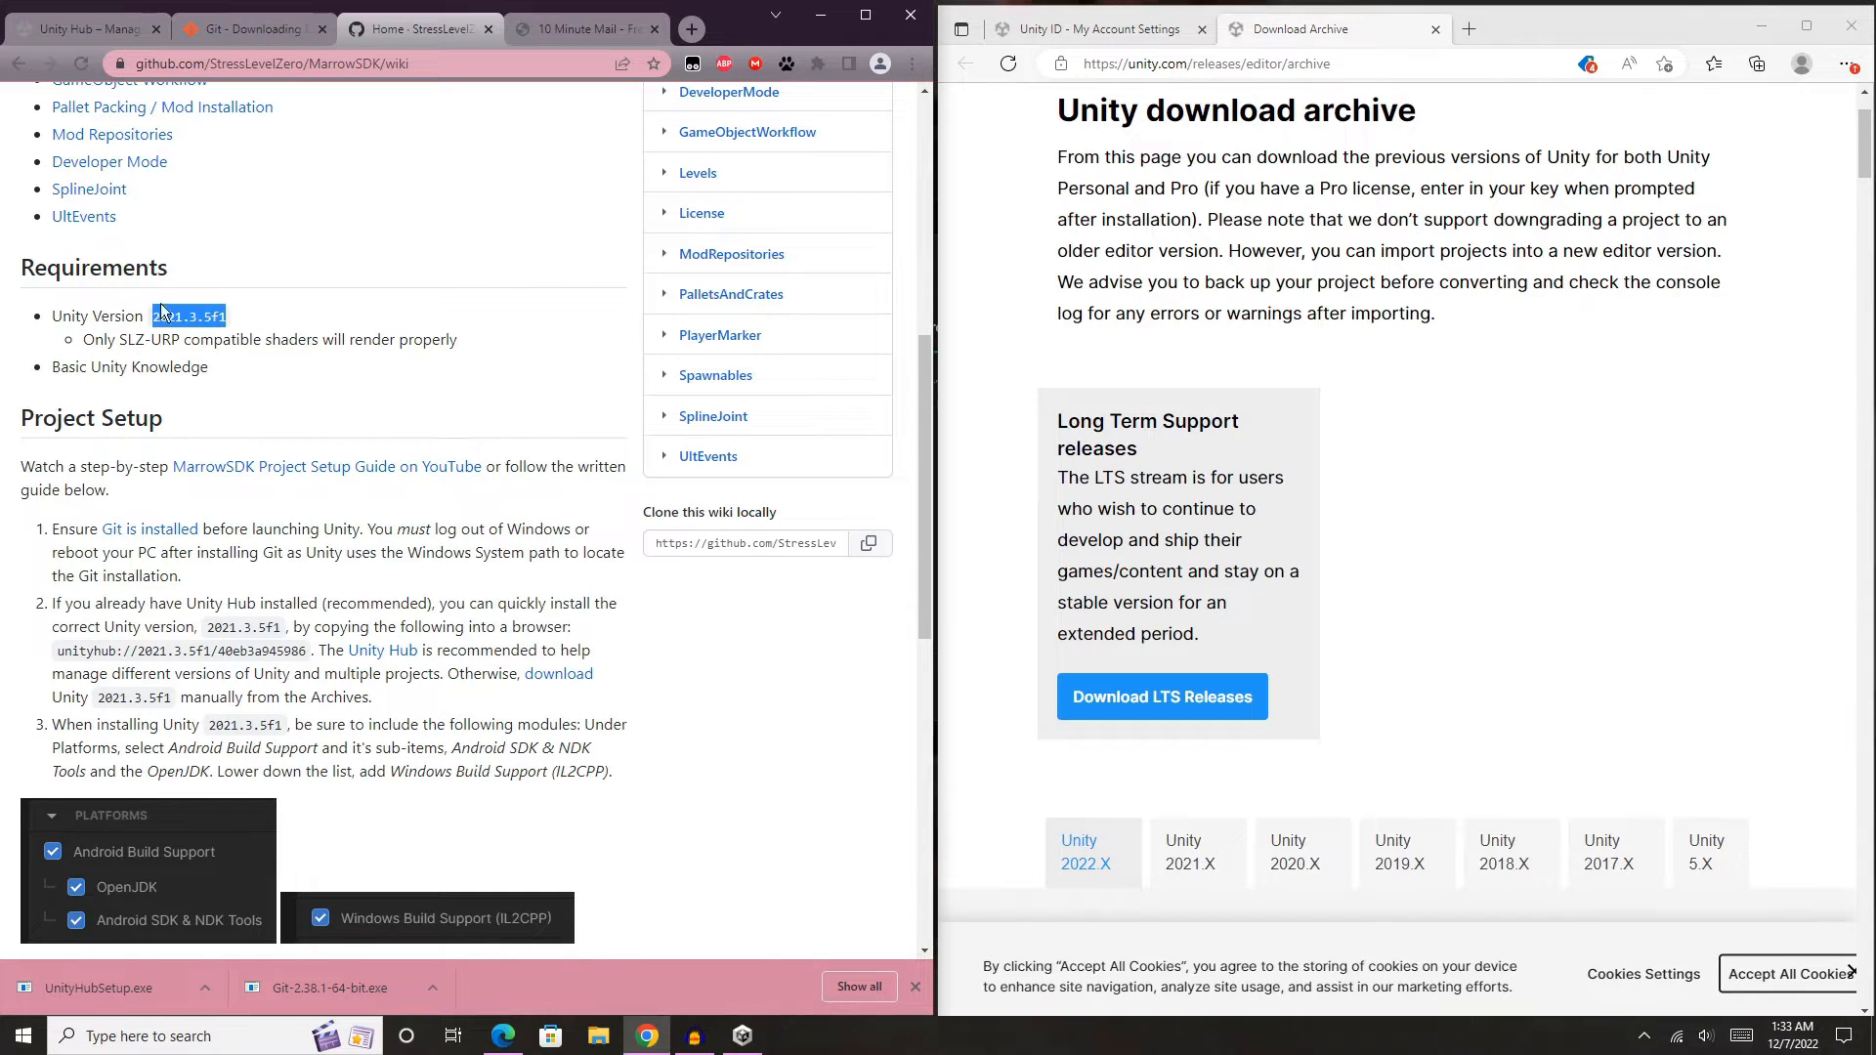
- Show the Unity 2021.X releases in the download archive and find the entry for version 2021.3.5
{"action": "scroll", "coordinate": [1300, 350], "scroll_direction": "down", "scroll_amount": 5}
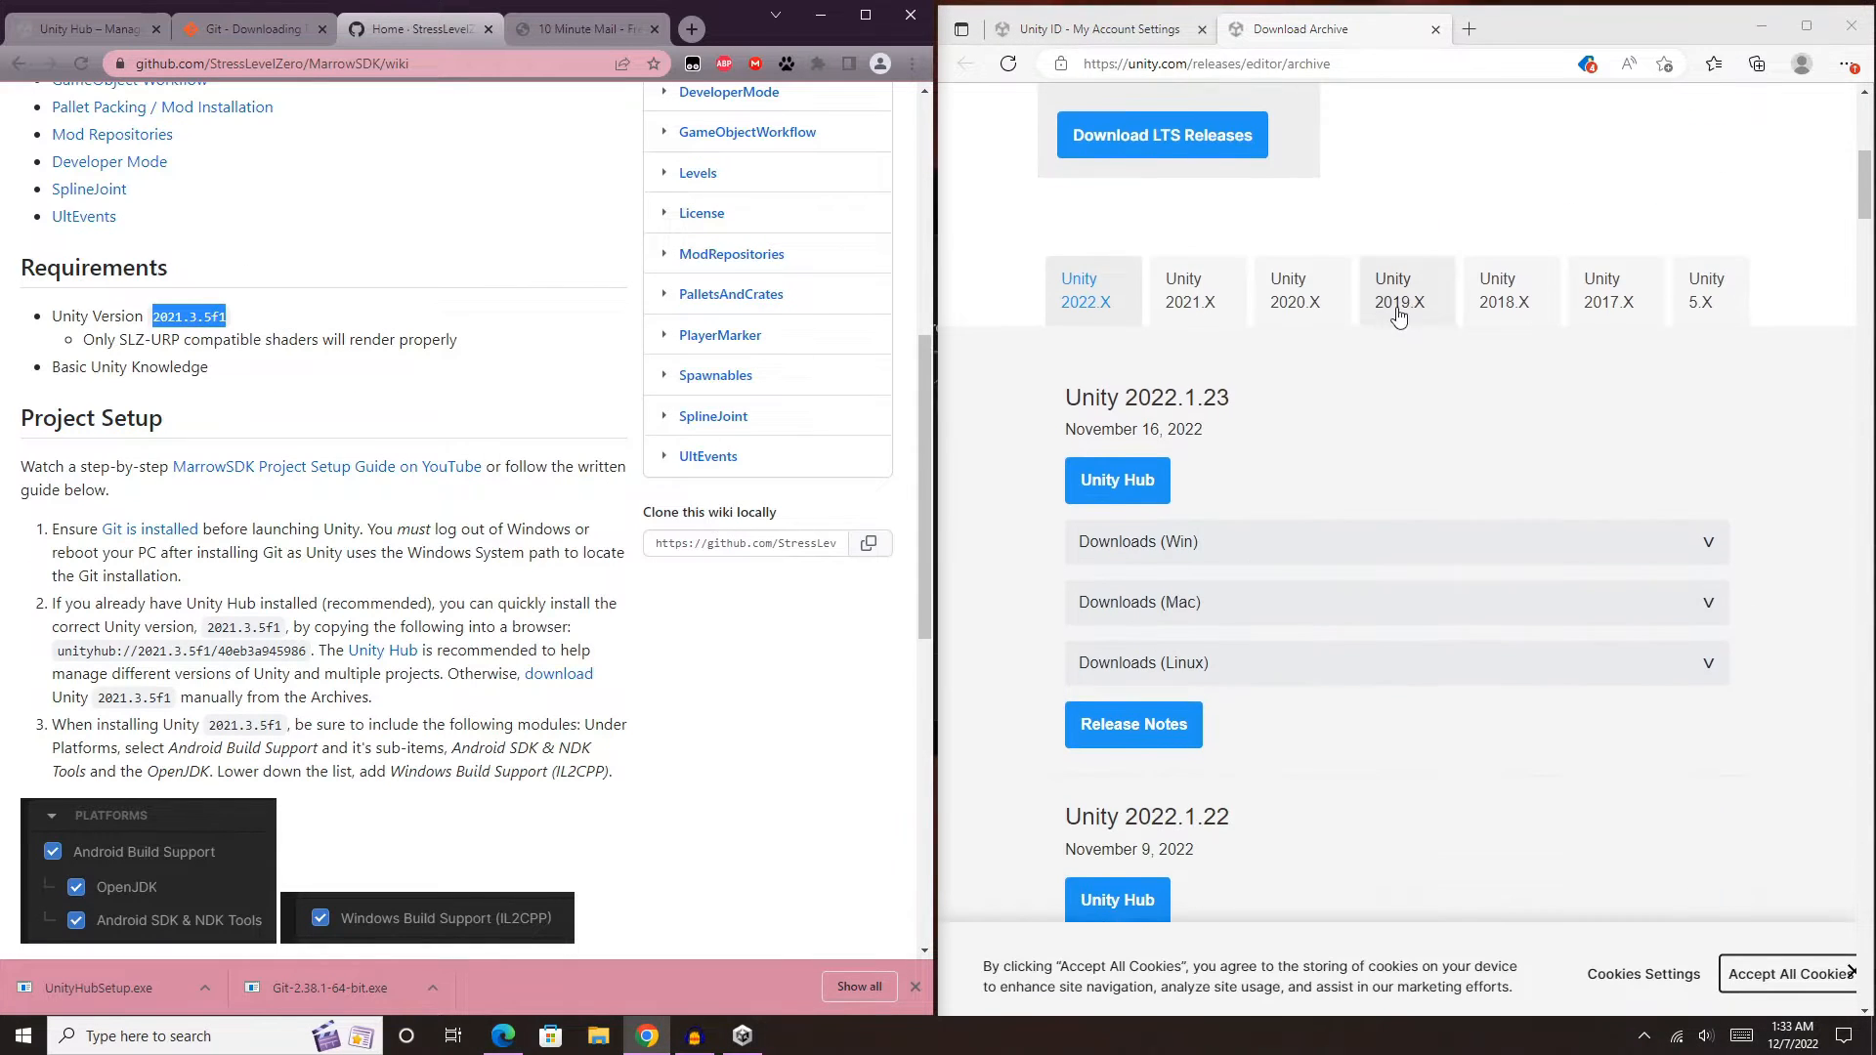
{"action": "left_click", "coordinate": [1205, 306]}
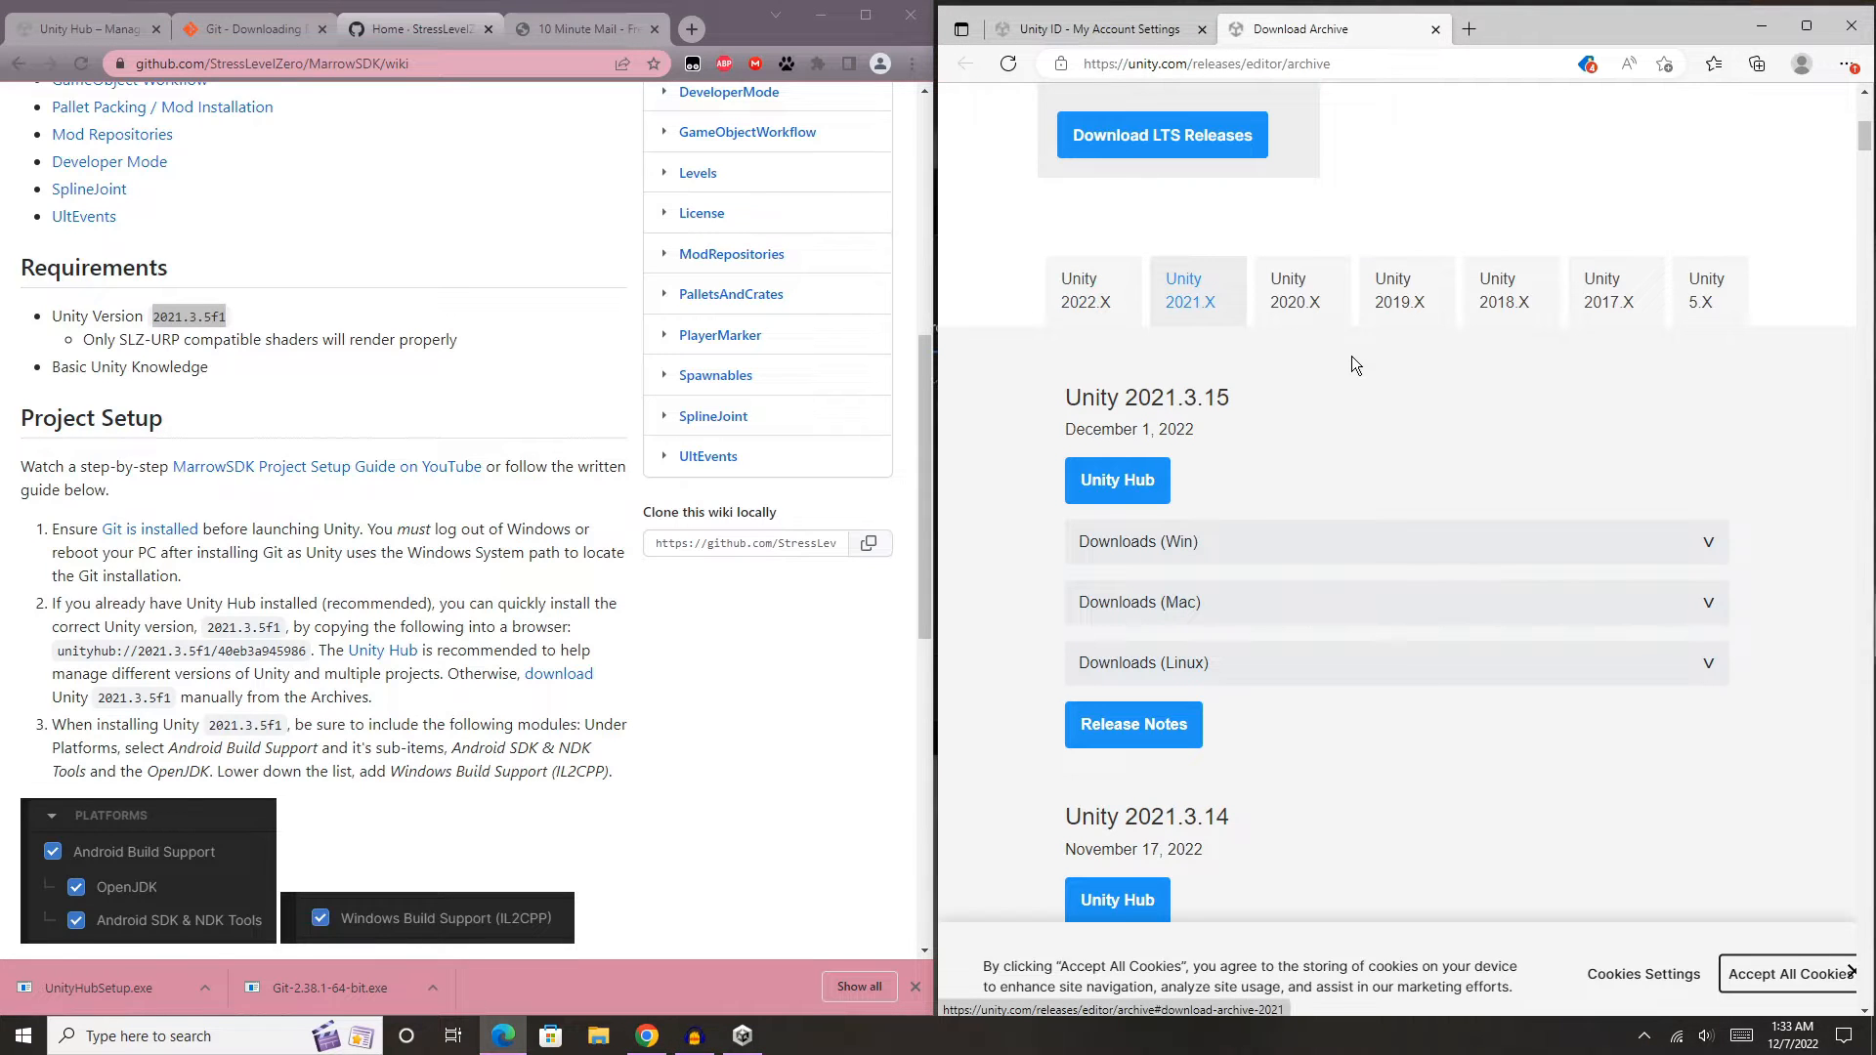
{"action": "key", "text": "ctrl+f"}
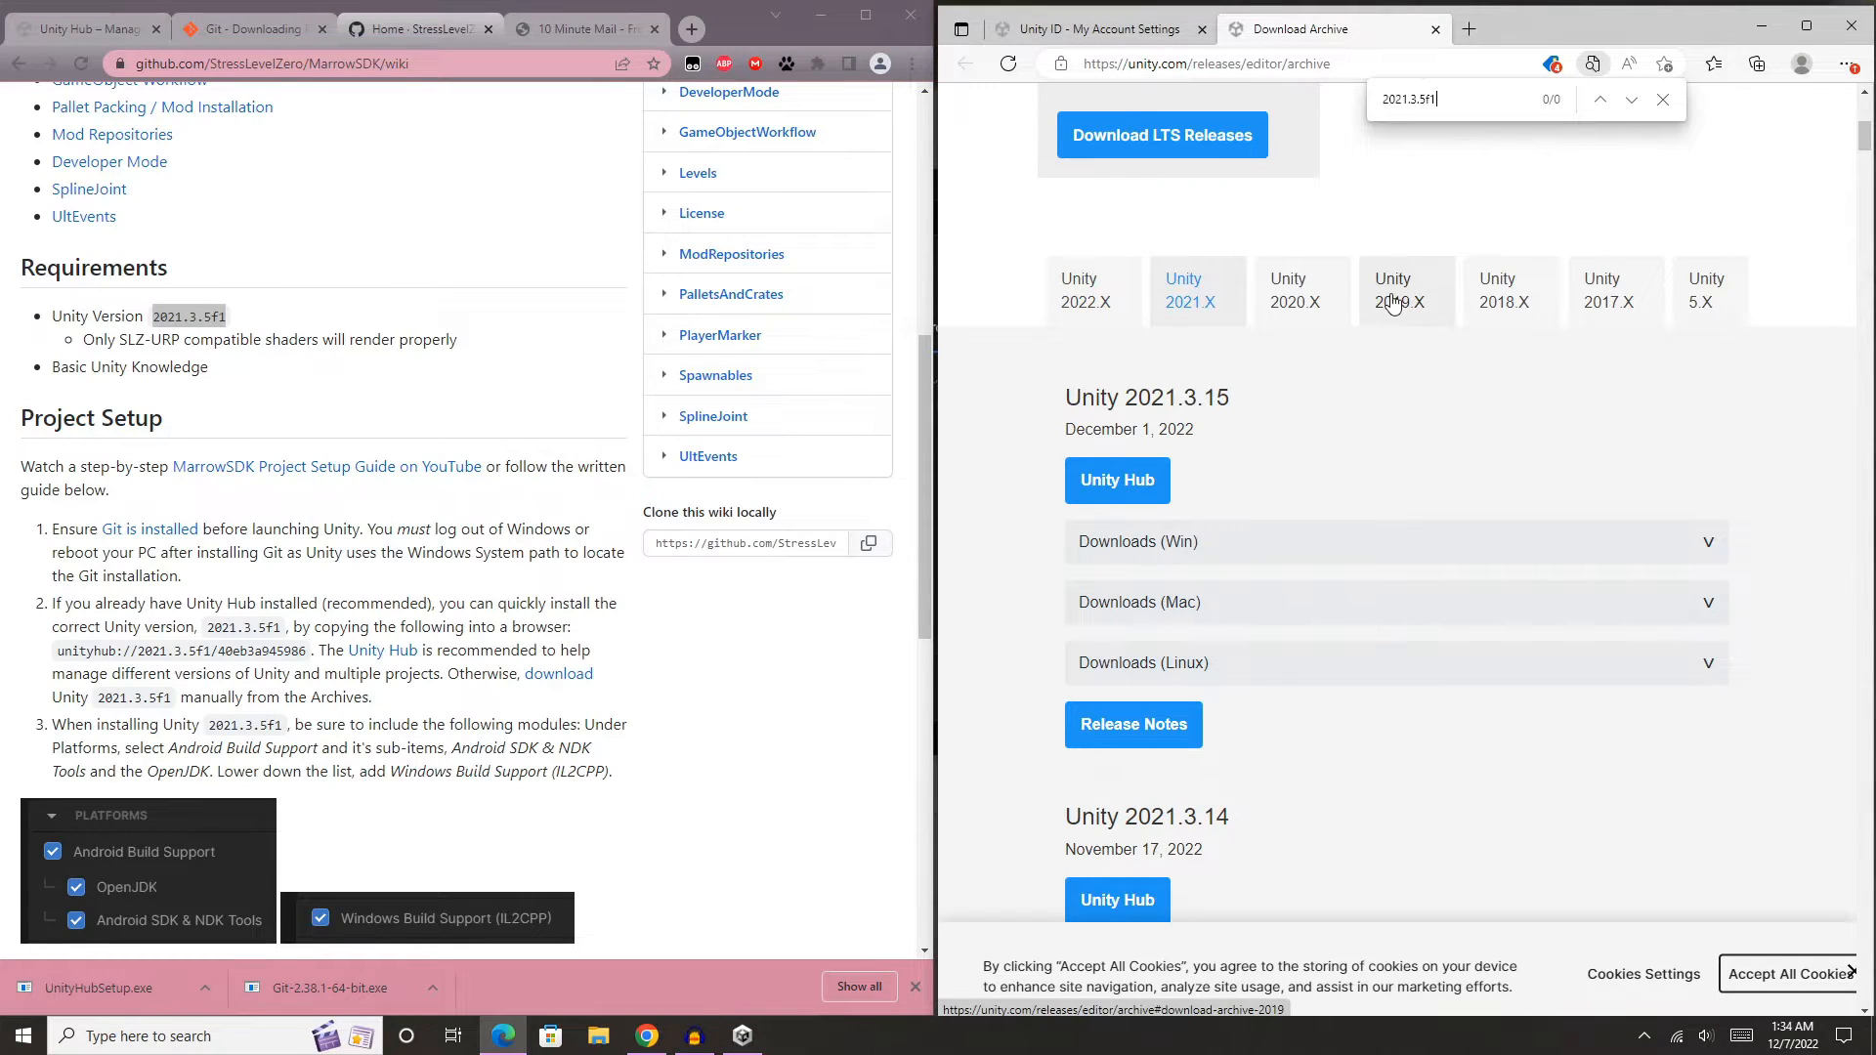
{"action": "key", "text": "BackSpace"}
{"action": "key", "text": "BackSpace"}
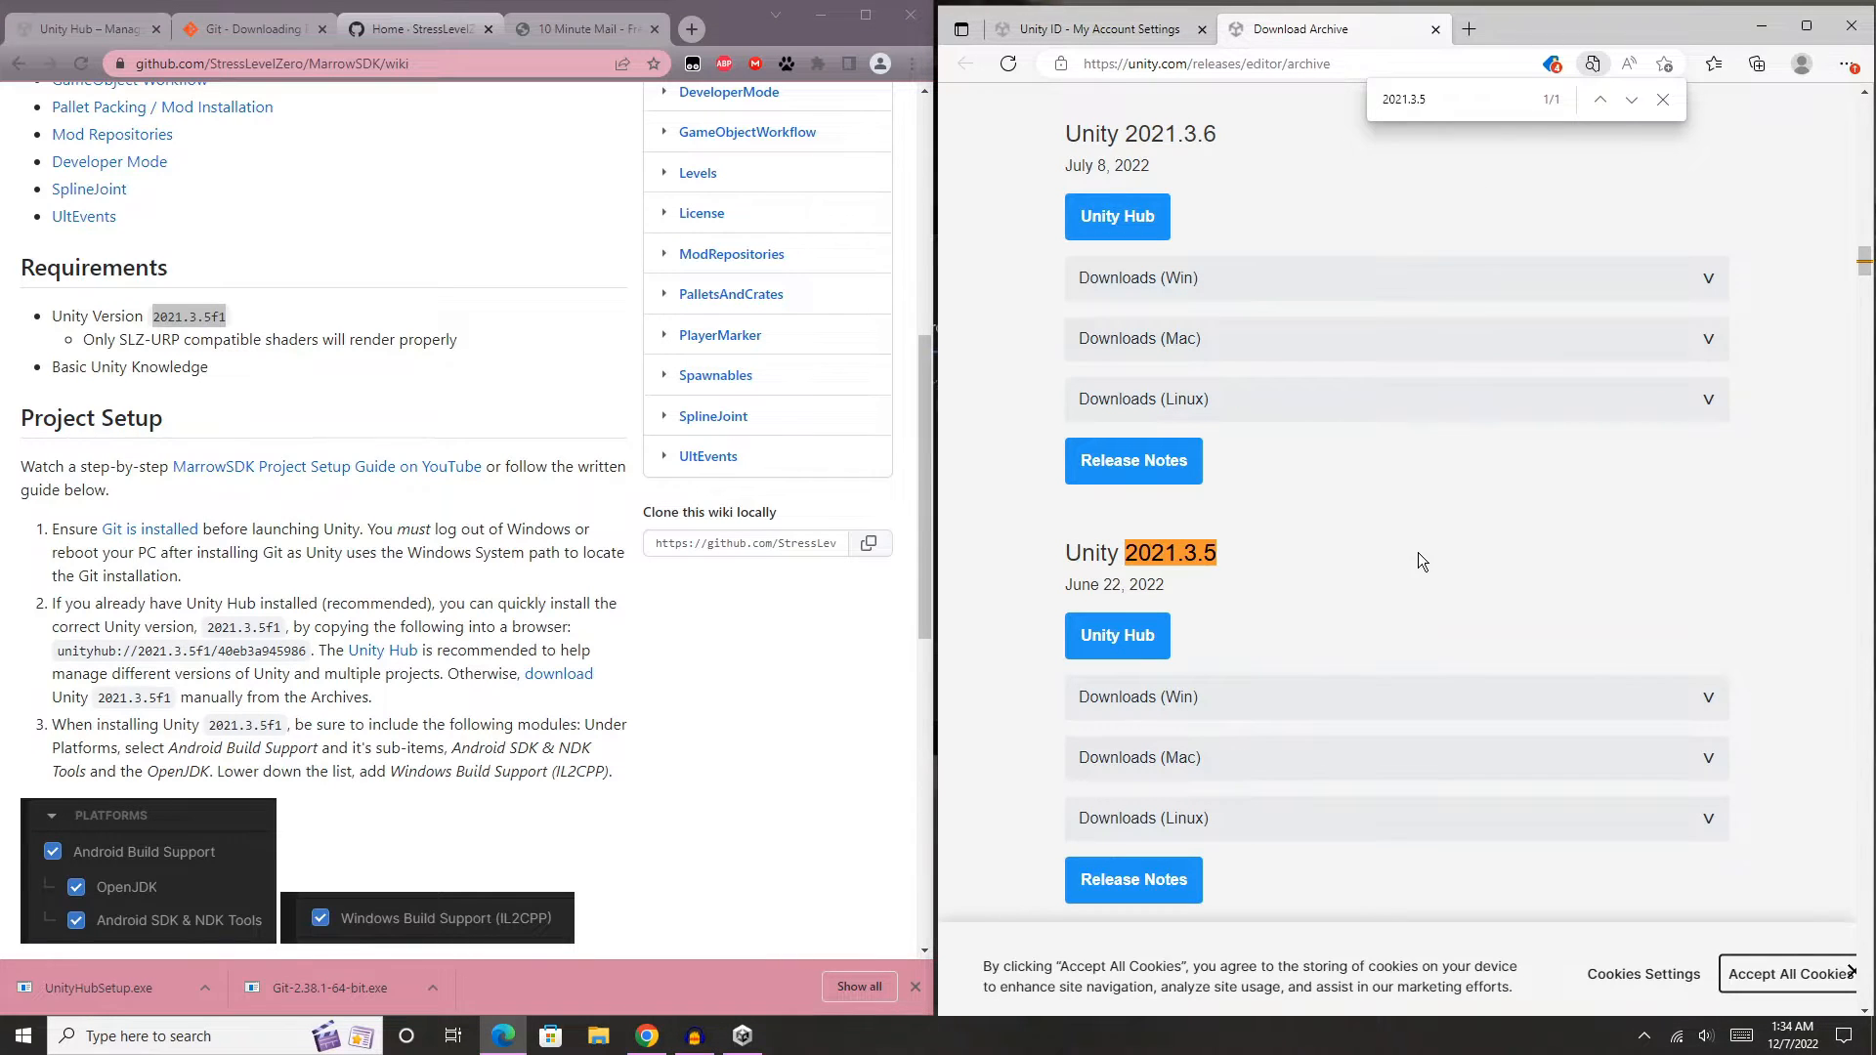
{"action": "scroll", "coordinate": [1417, 557], "scroll_direction": "down", "scroll_amount": 3}
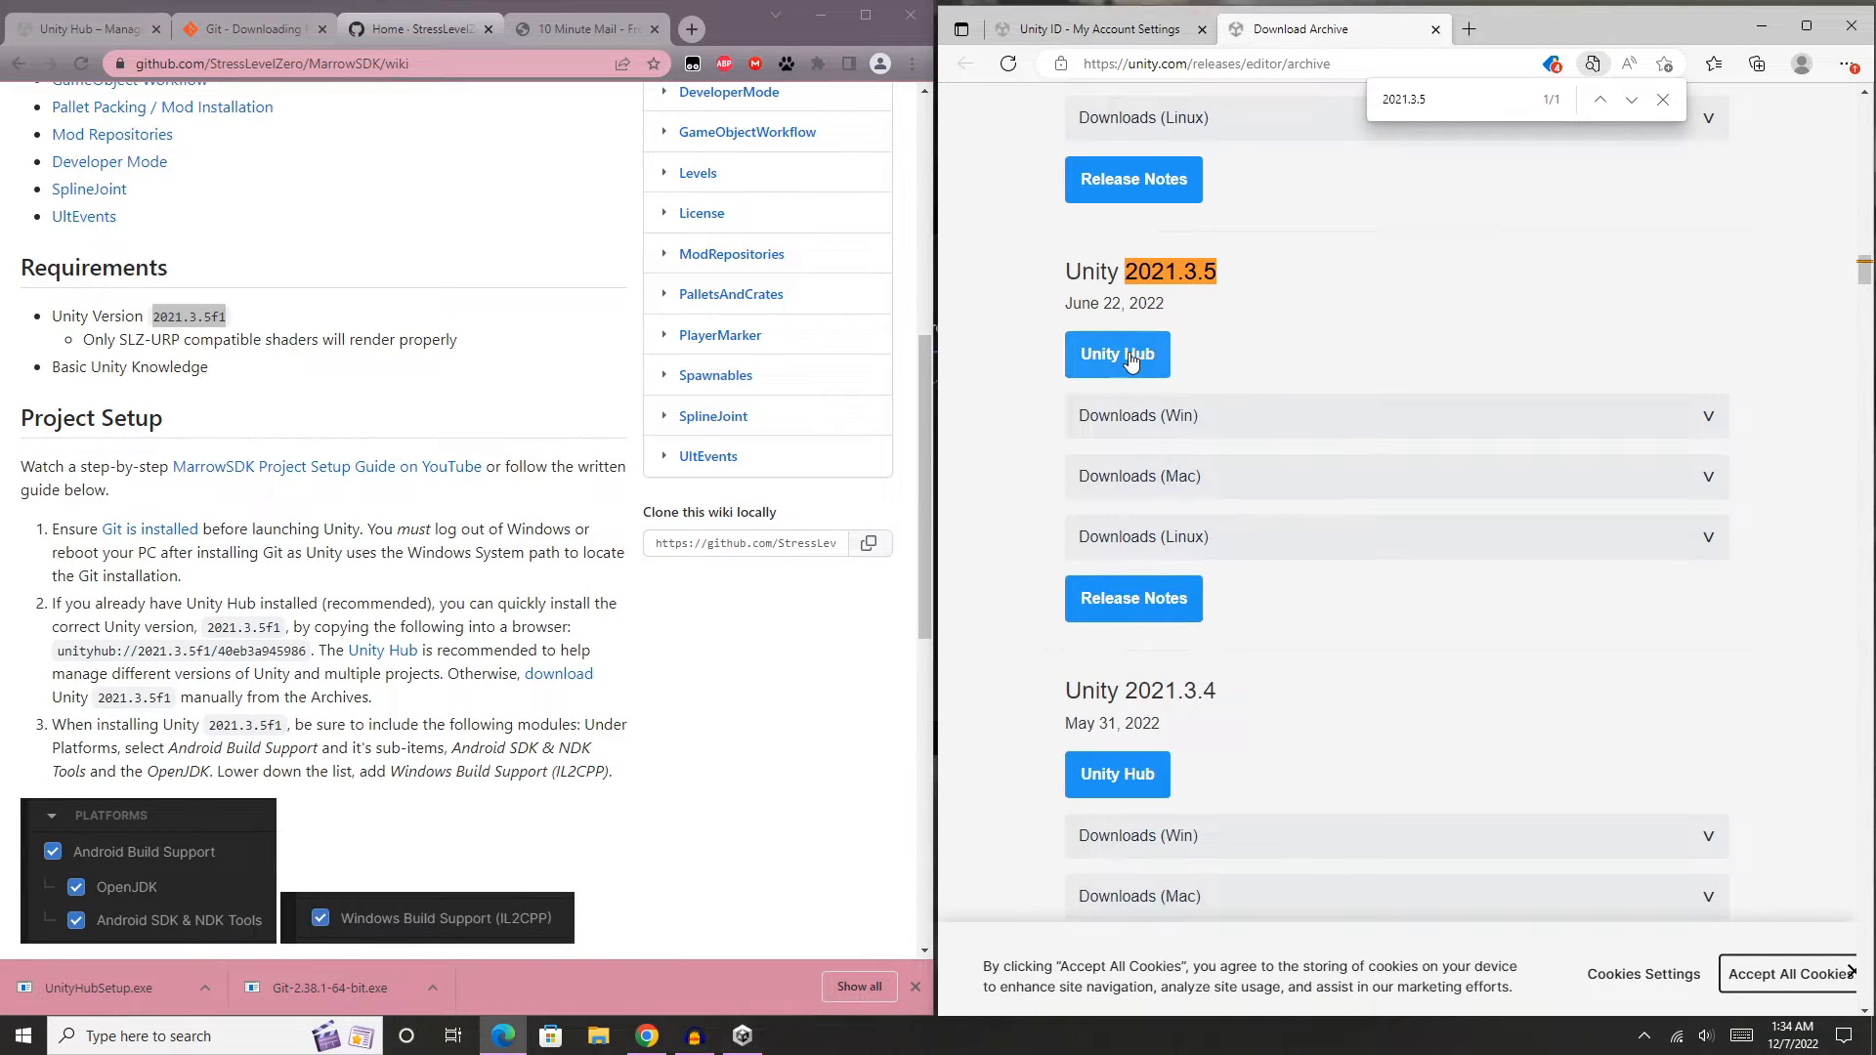
- Send the Unity 2021.3.5 release from the archive to Unity Hub, minimize the archive browser, and place the hub beside the wiki
{"action": "left_click", "coordinate": [1130, 360]}
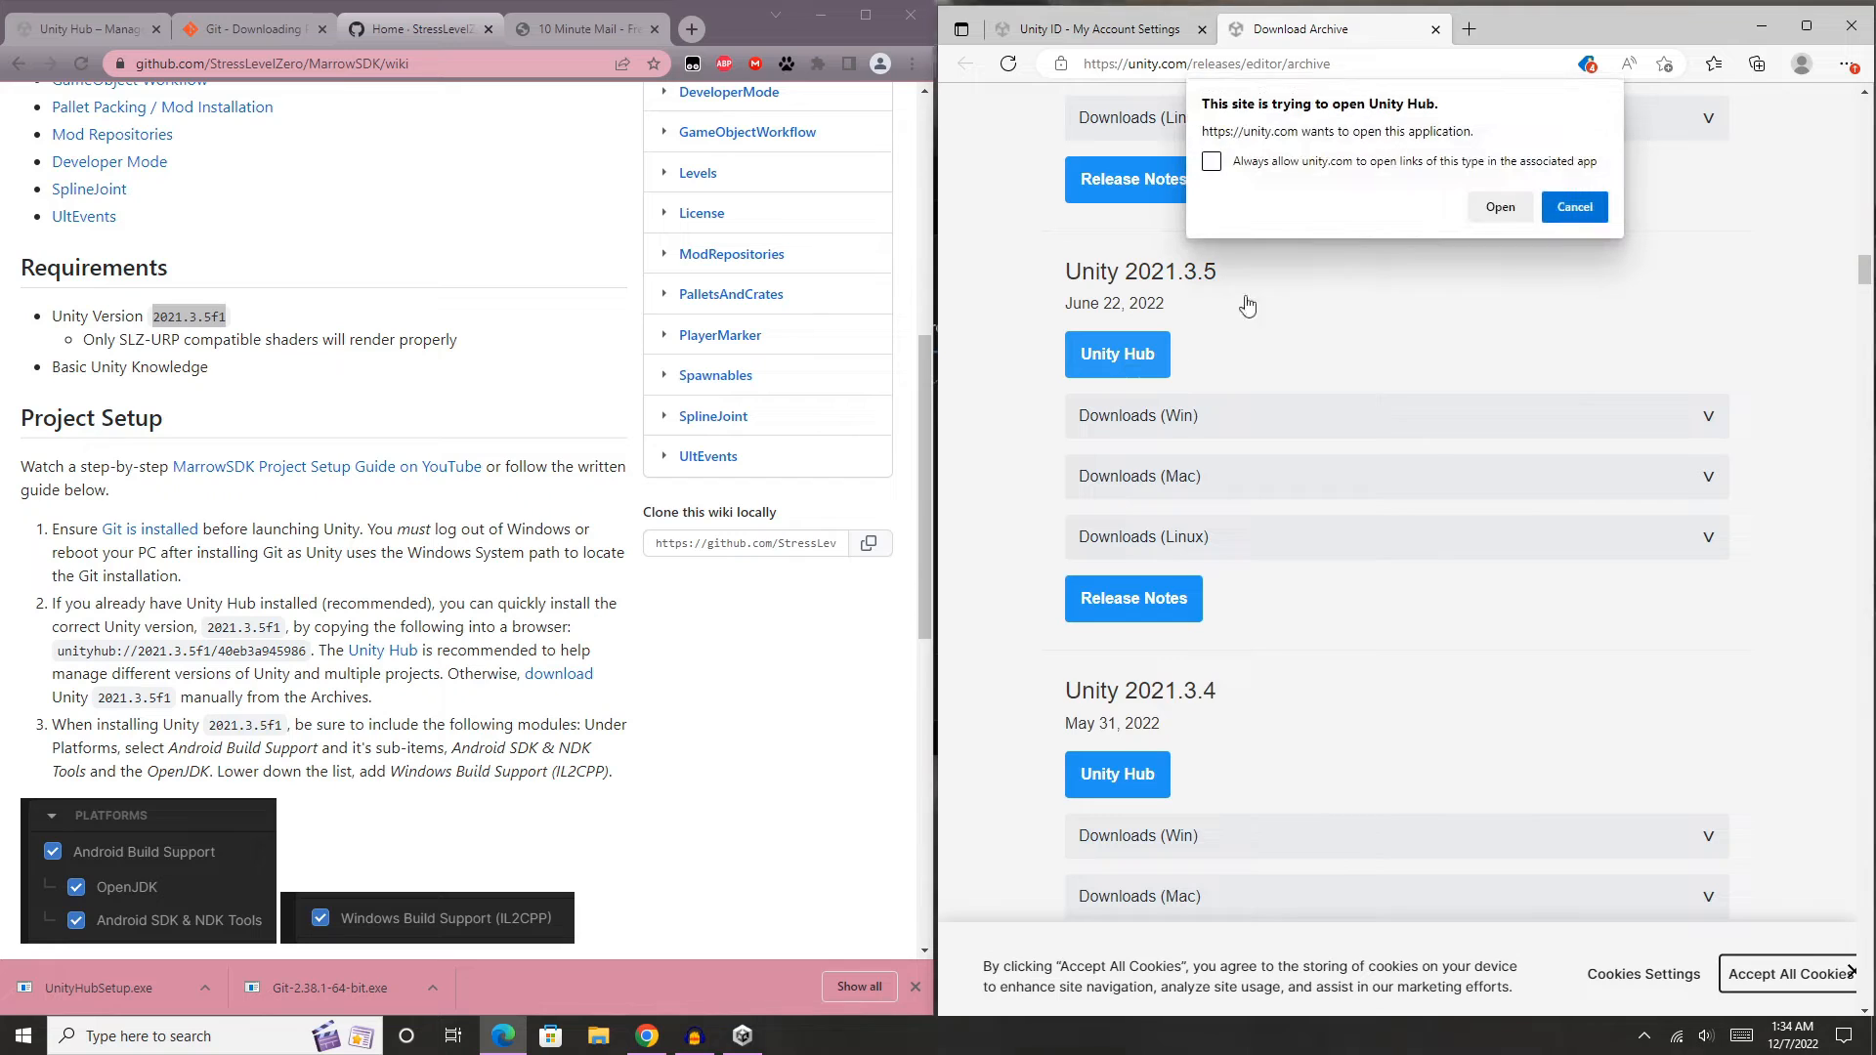
{"action": "left_click", "coordinate": [1500, 207]}
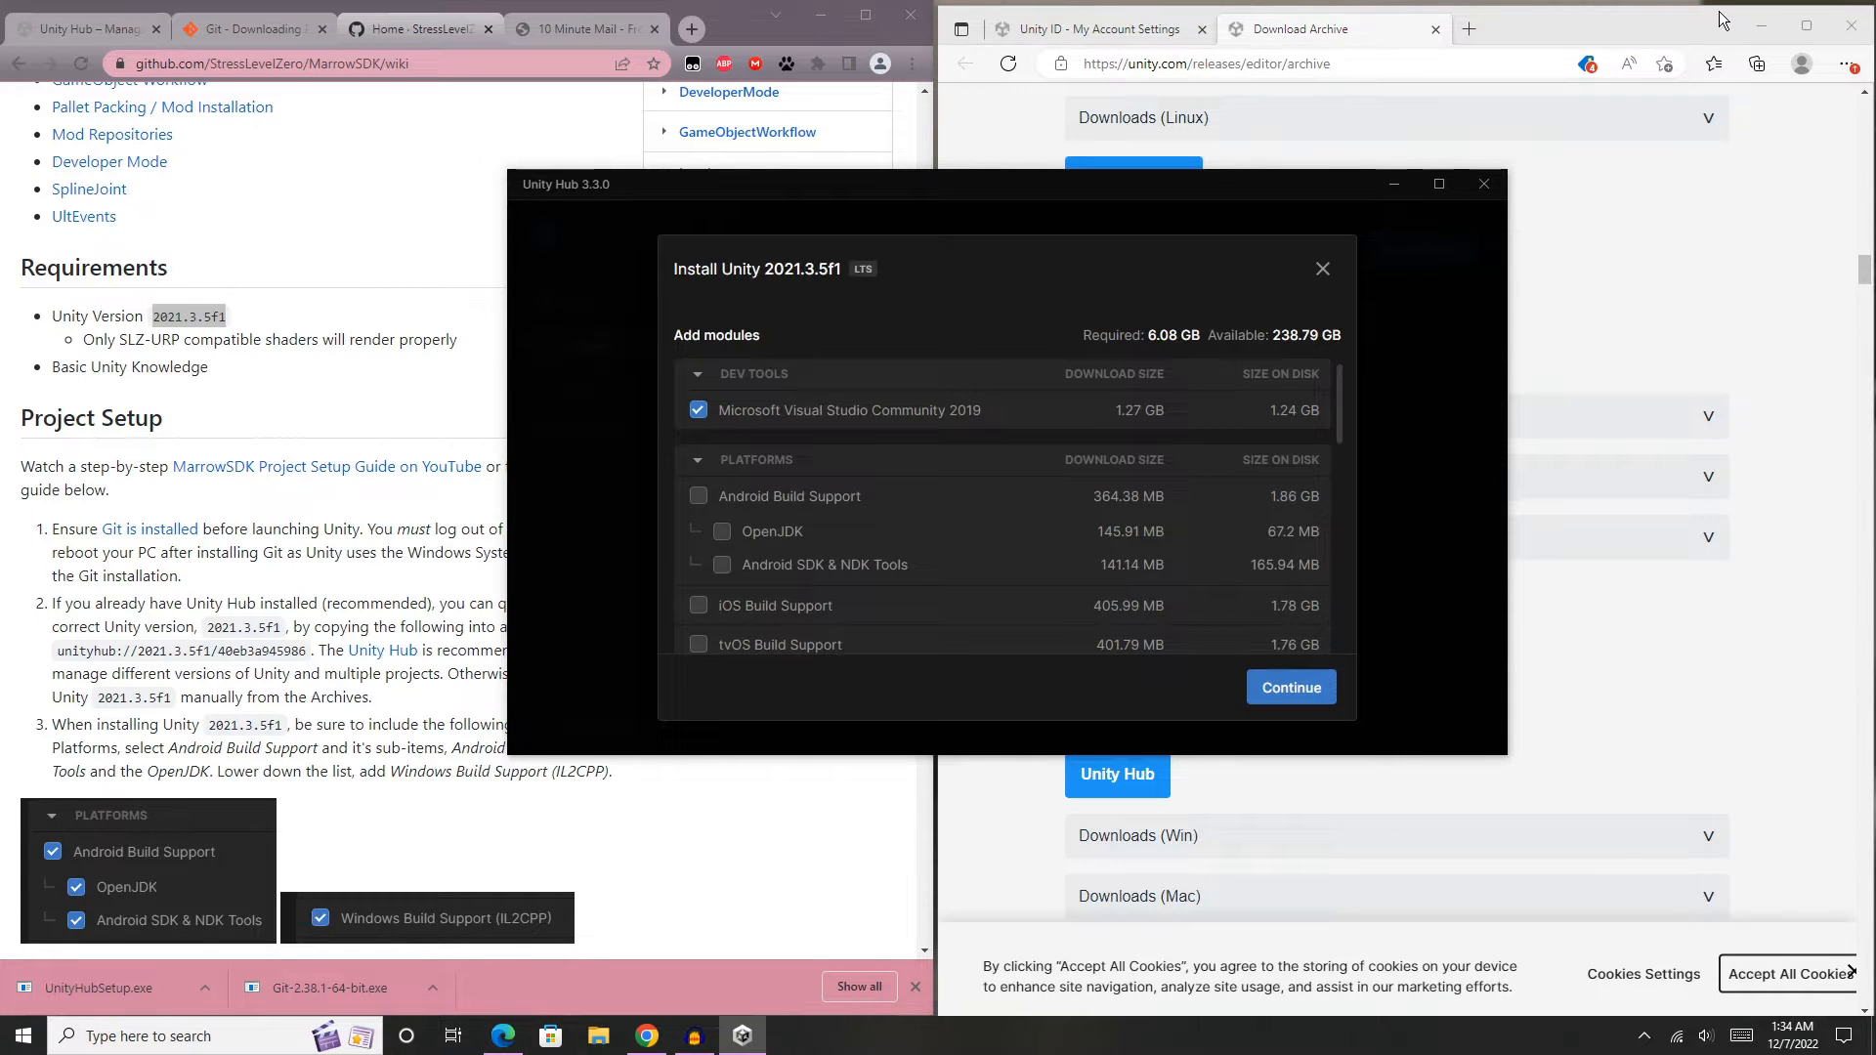
{"action": "left_click", "coordinate": [1761, 27]}
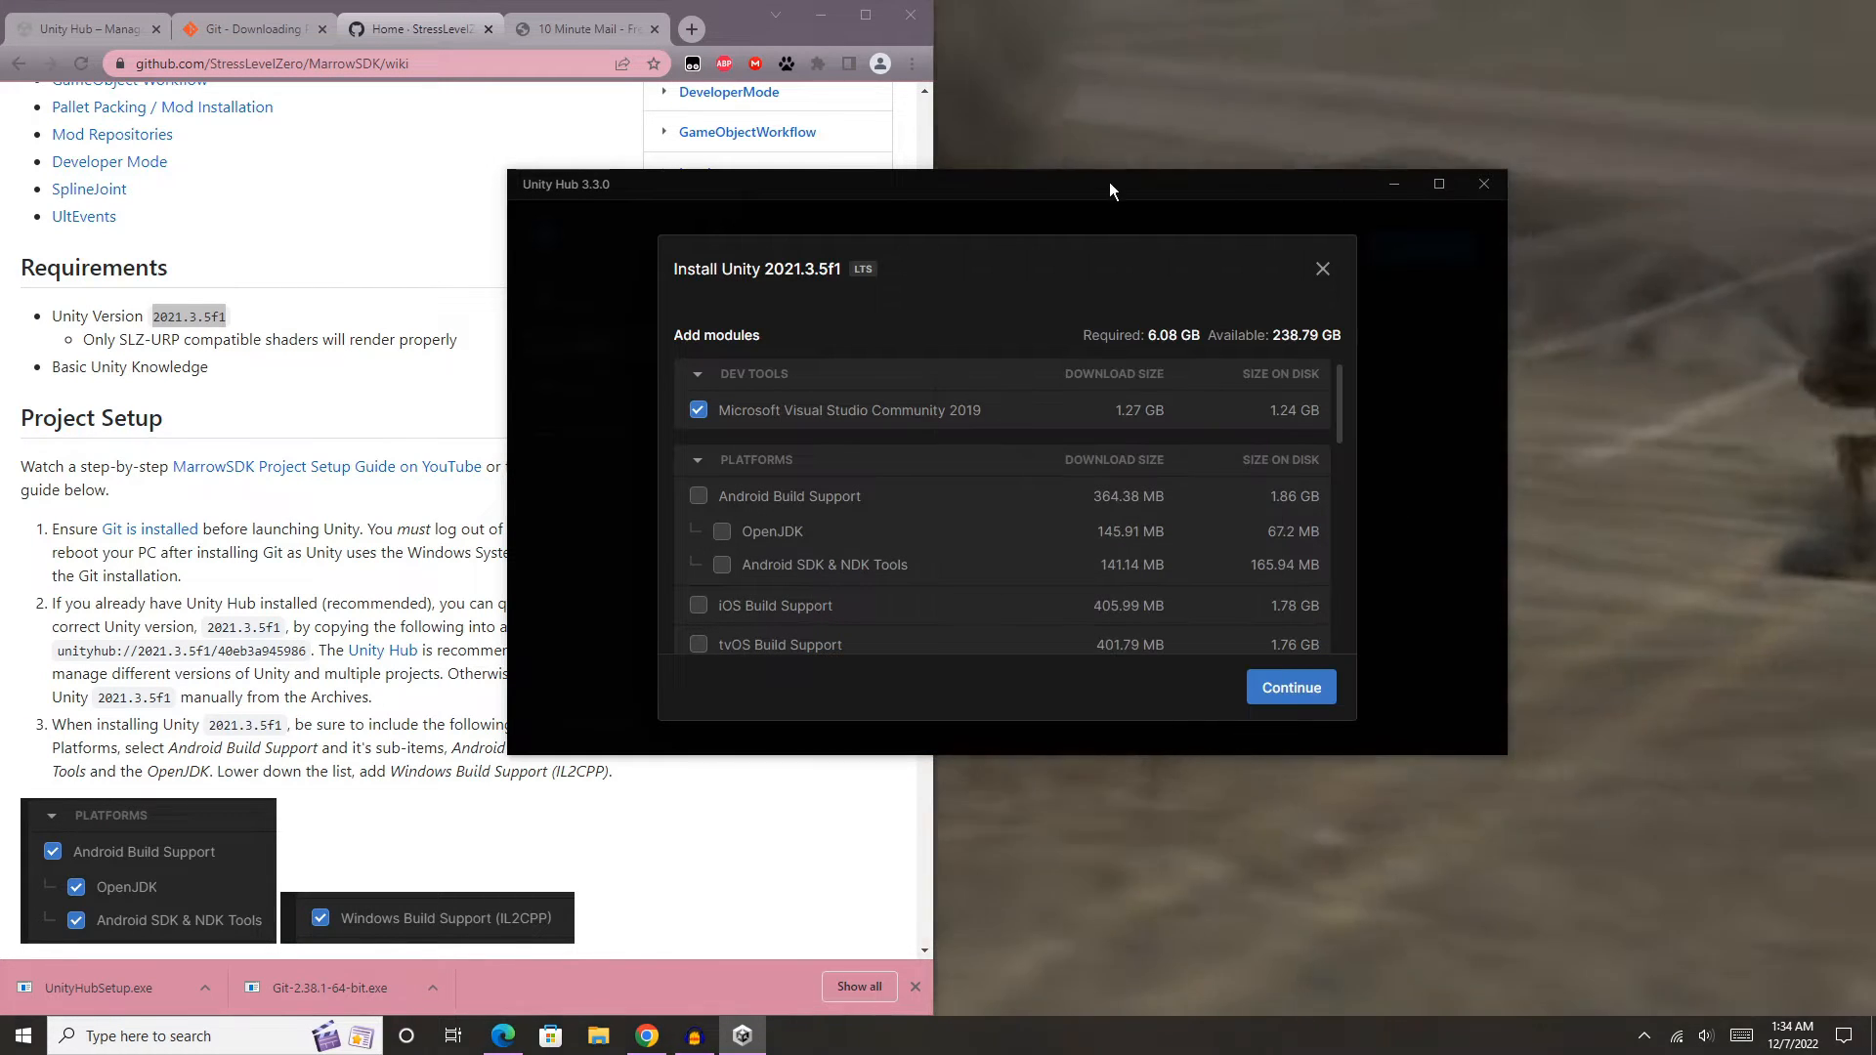
{"action": "left_click_drag", "start_coordinate": [1110, 182], "coordinate": [1370, 197]}
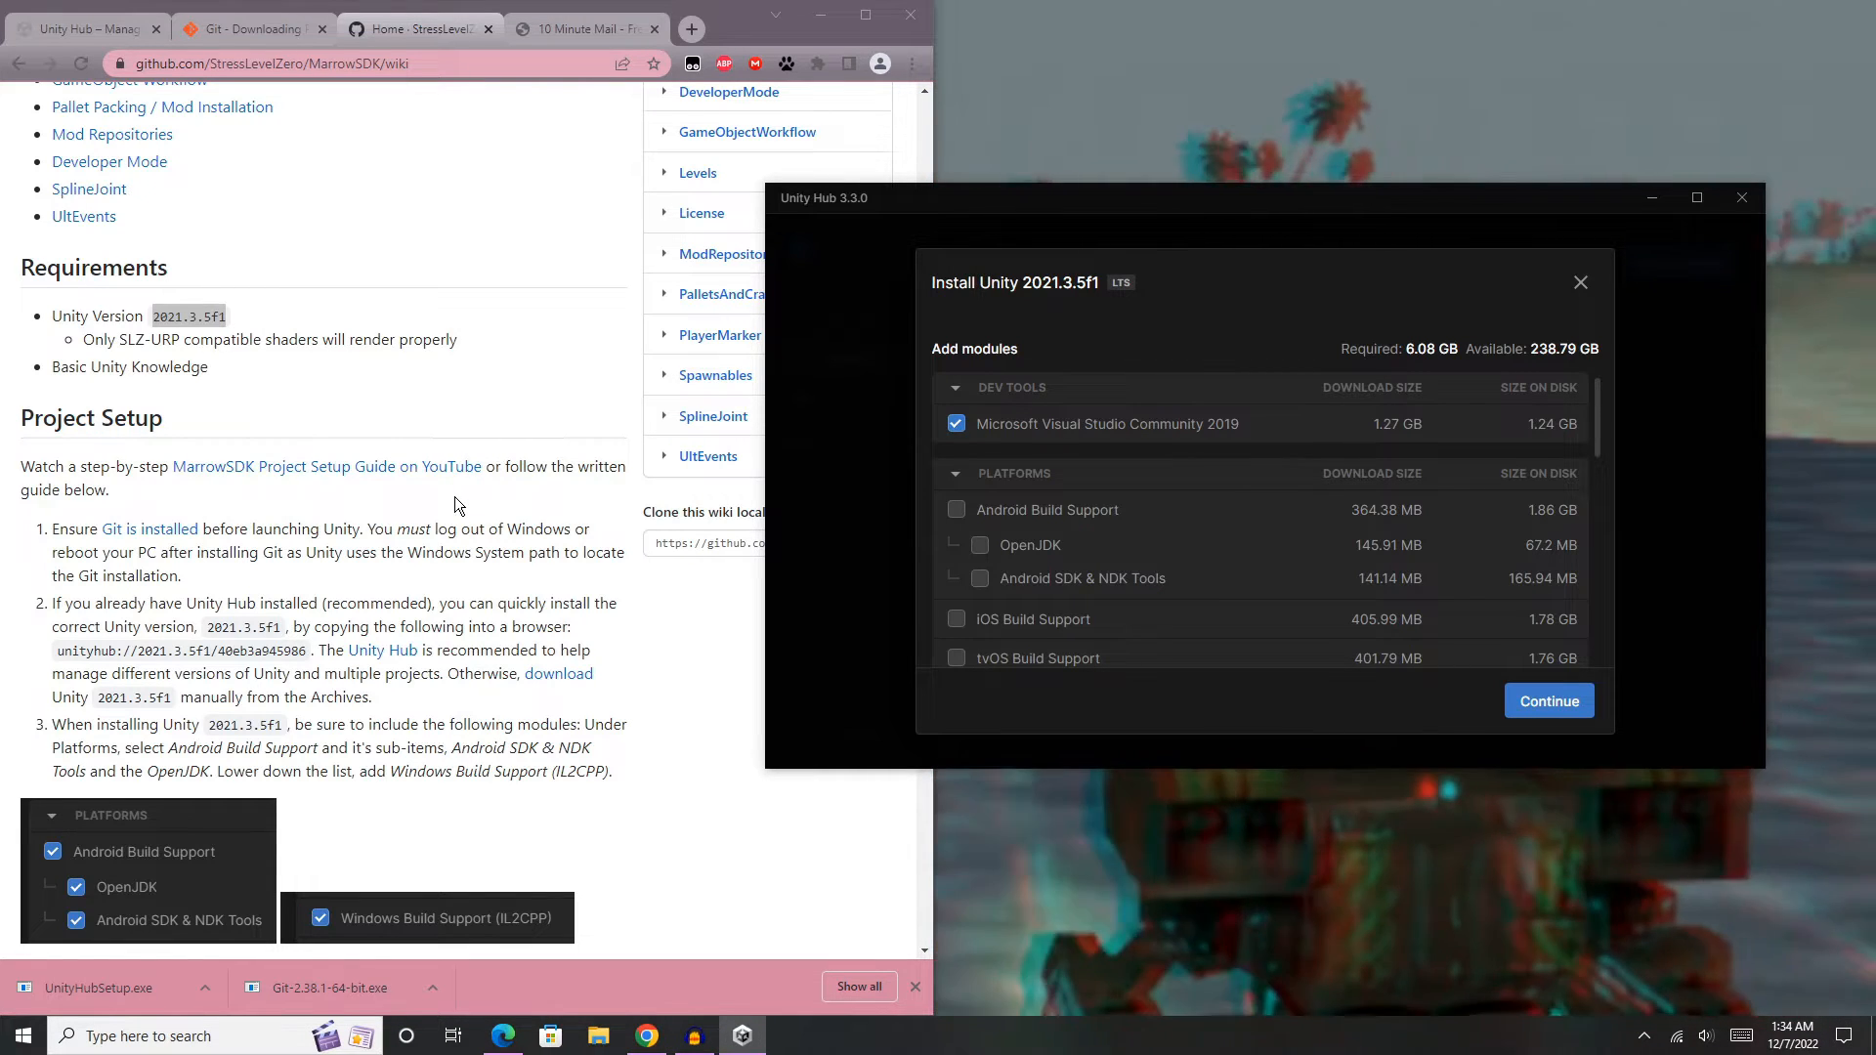
- Add the Android Build Support module with OpenJDK and Android SDK & NDK Tools, as listed in the wiki, to the 2021.3.5f1 installation
{"action": "left_click_drag", "start_coordinate": [416, 749], "coordinate": [593, 751]}
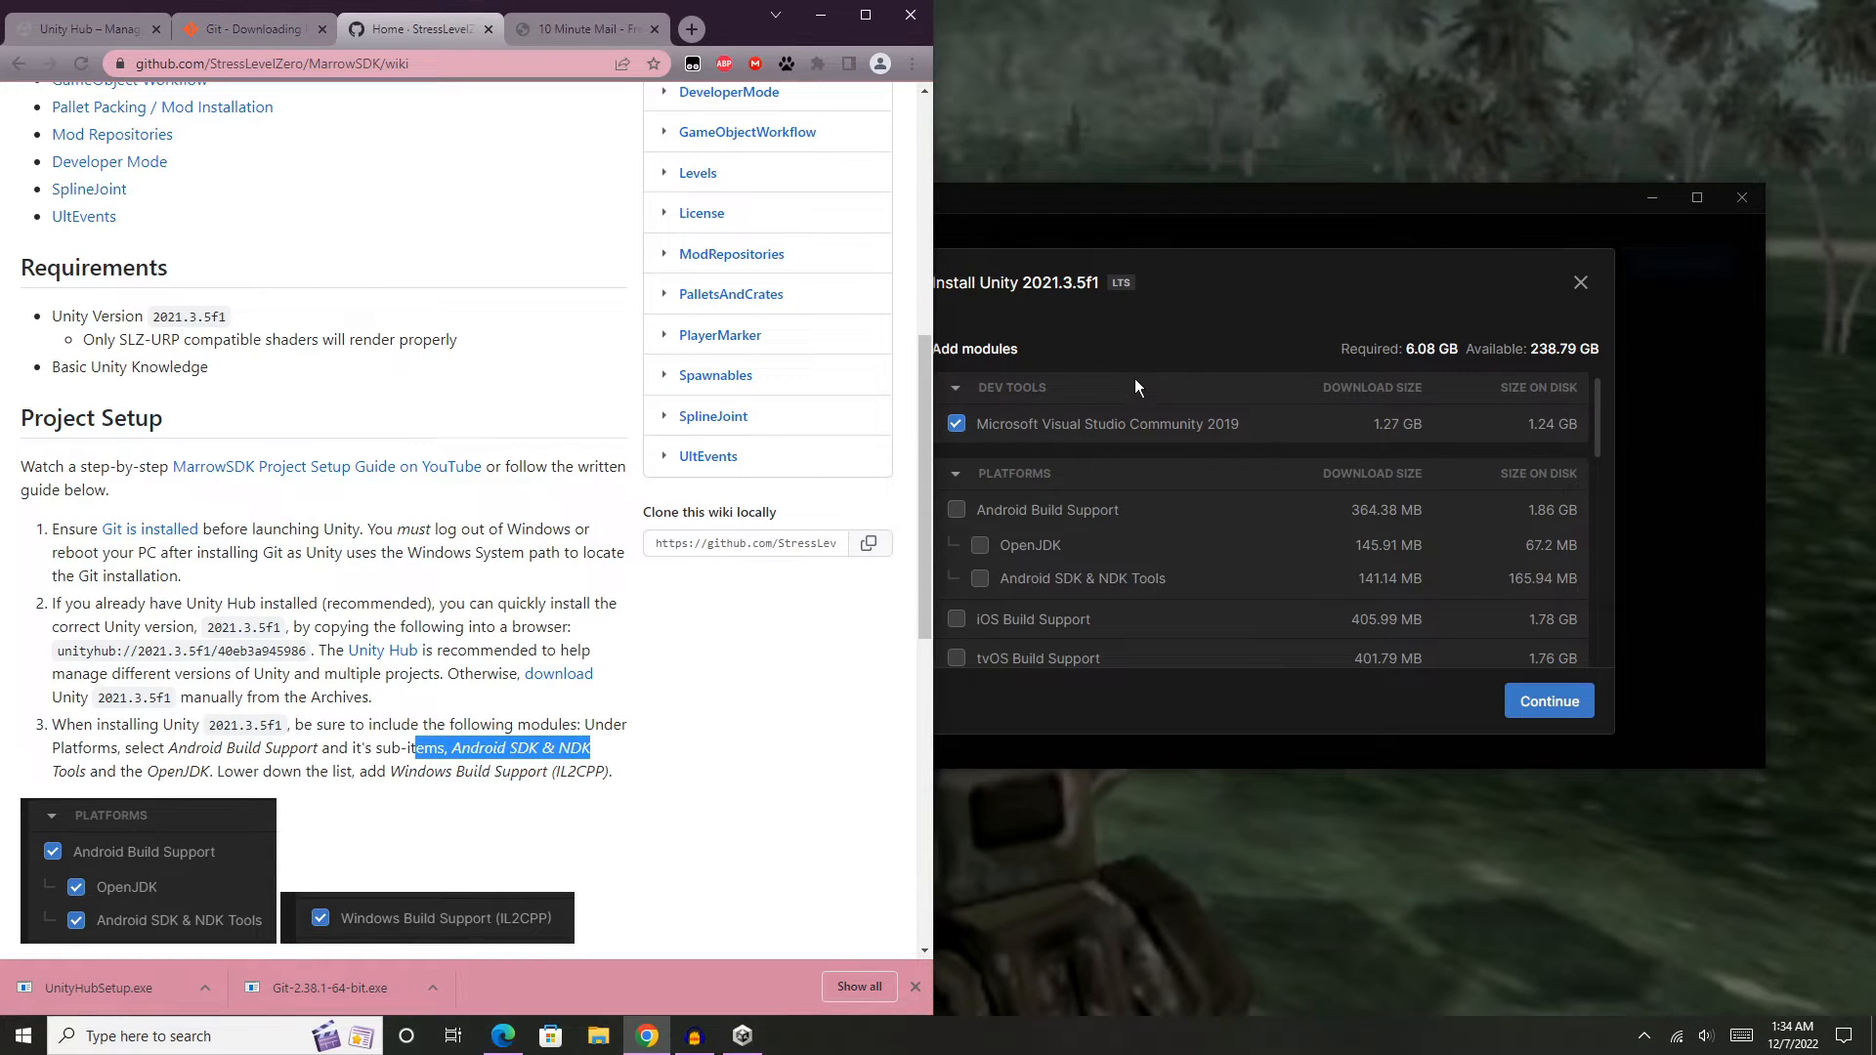
{"action": "left_click", "coordinate": [1204, 333]}
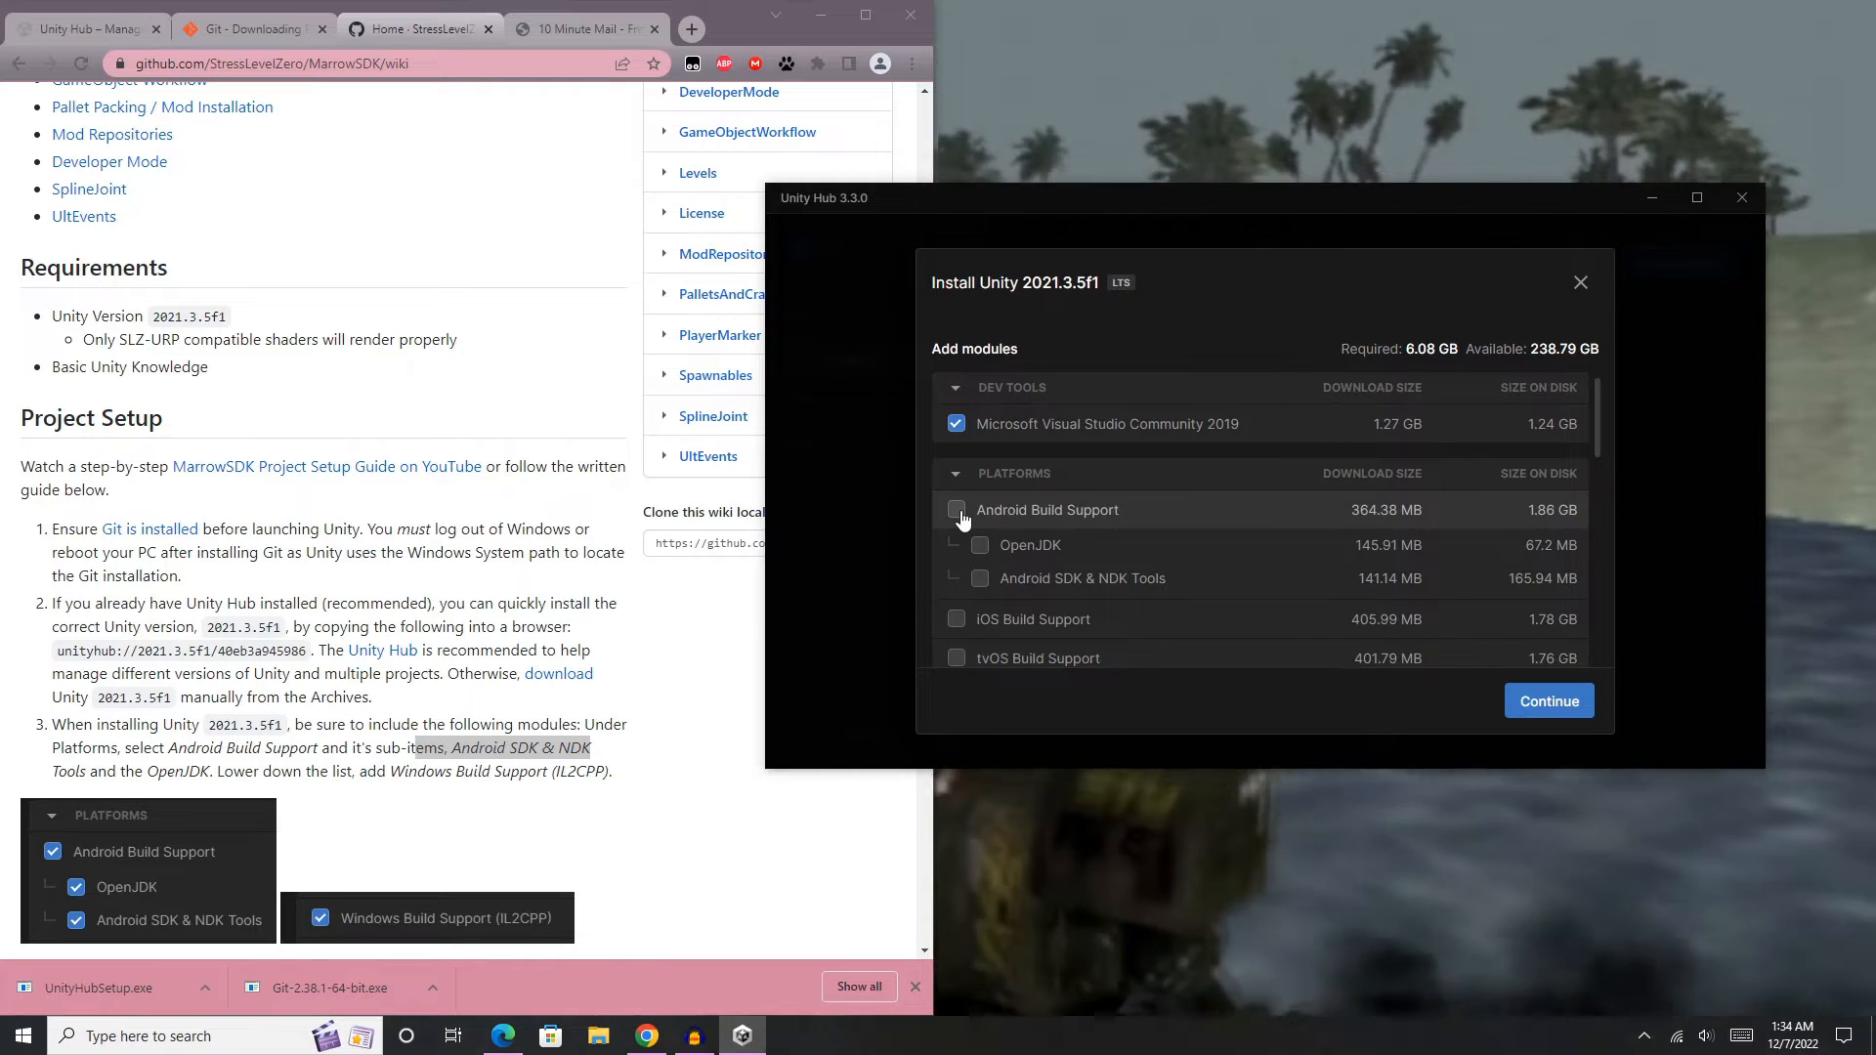
{"action": "left_click", "coordinate": [957, 510]}
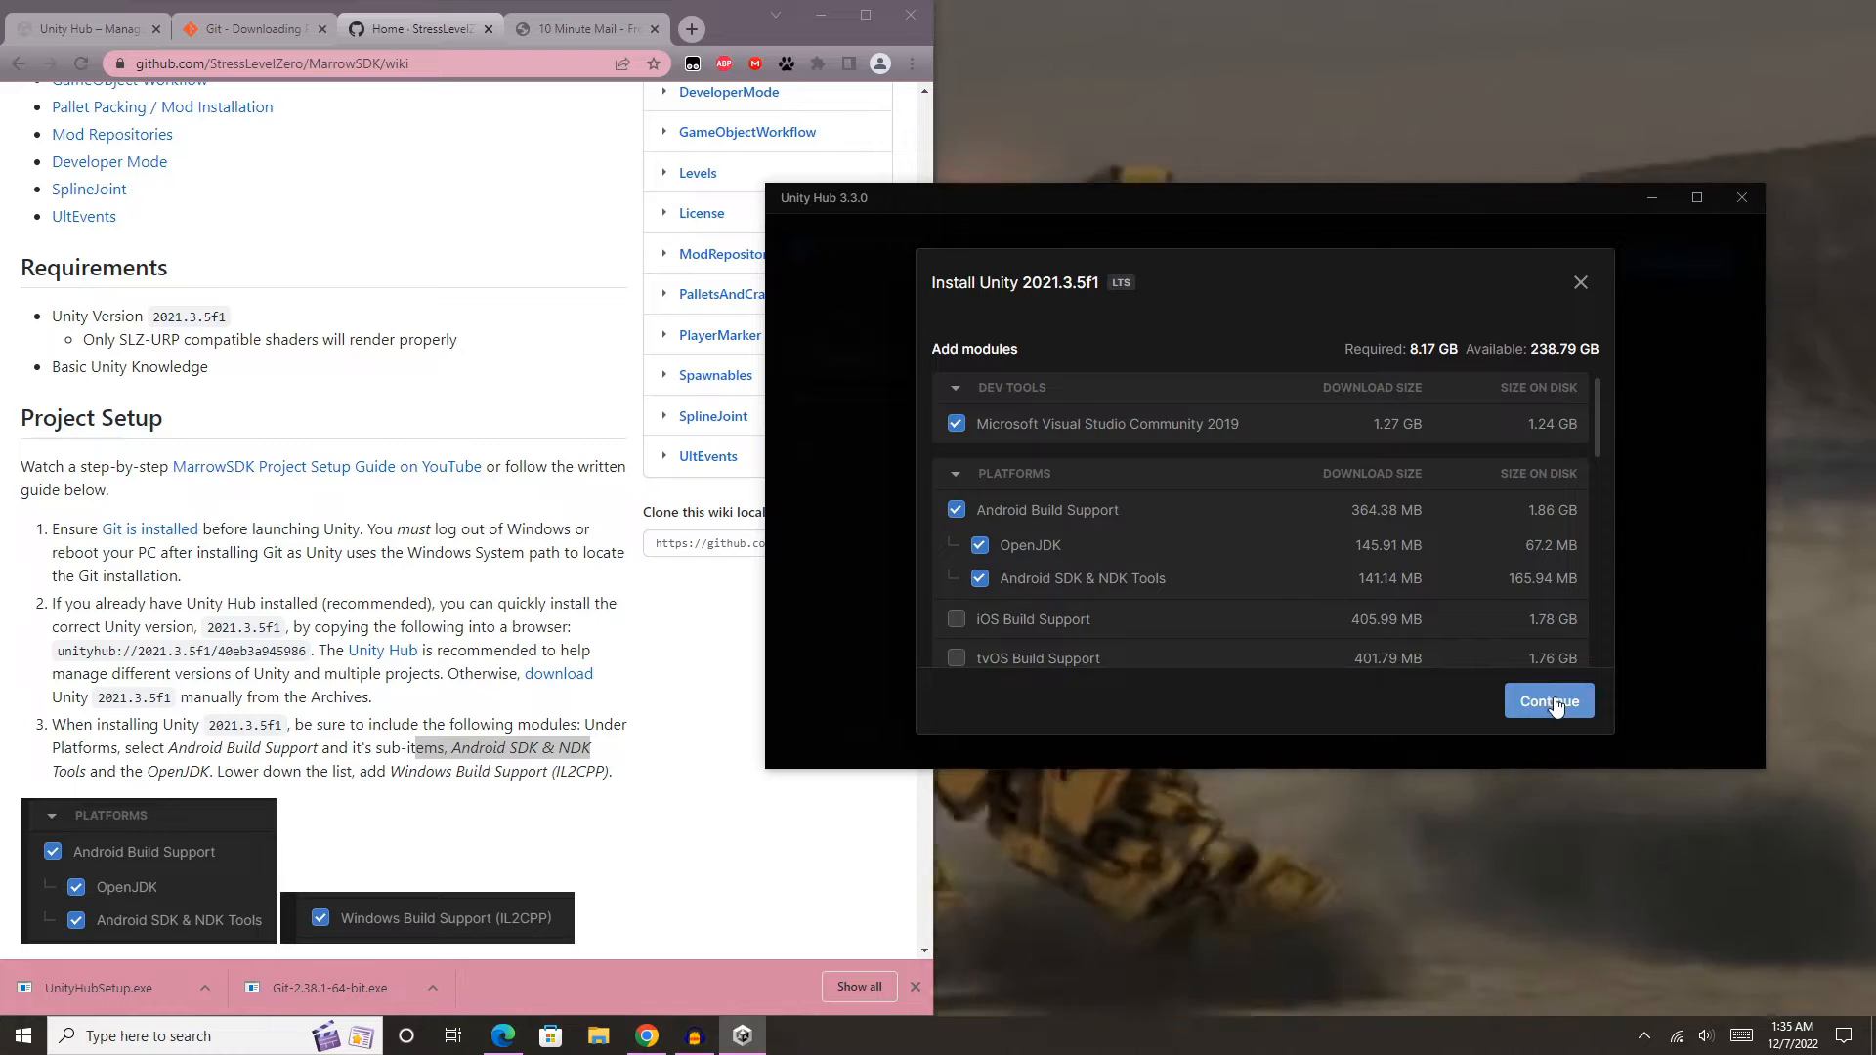
- Accept the Visual Studio and Android SDK/NDK license terms, start installing Unity 2021.3.5f1, and expand its download details
{"action": "left_click", "coordinate": [1551, 702]}
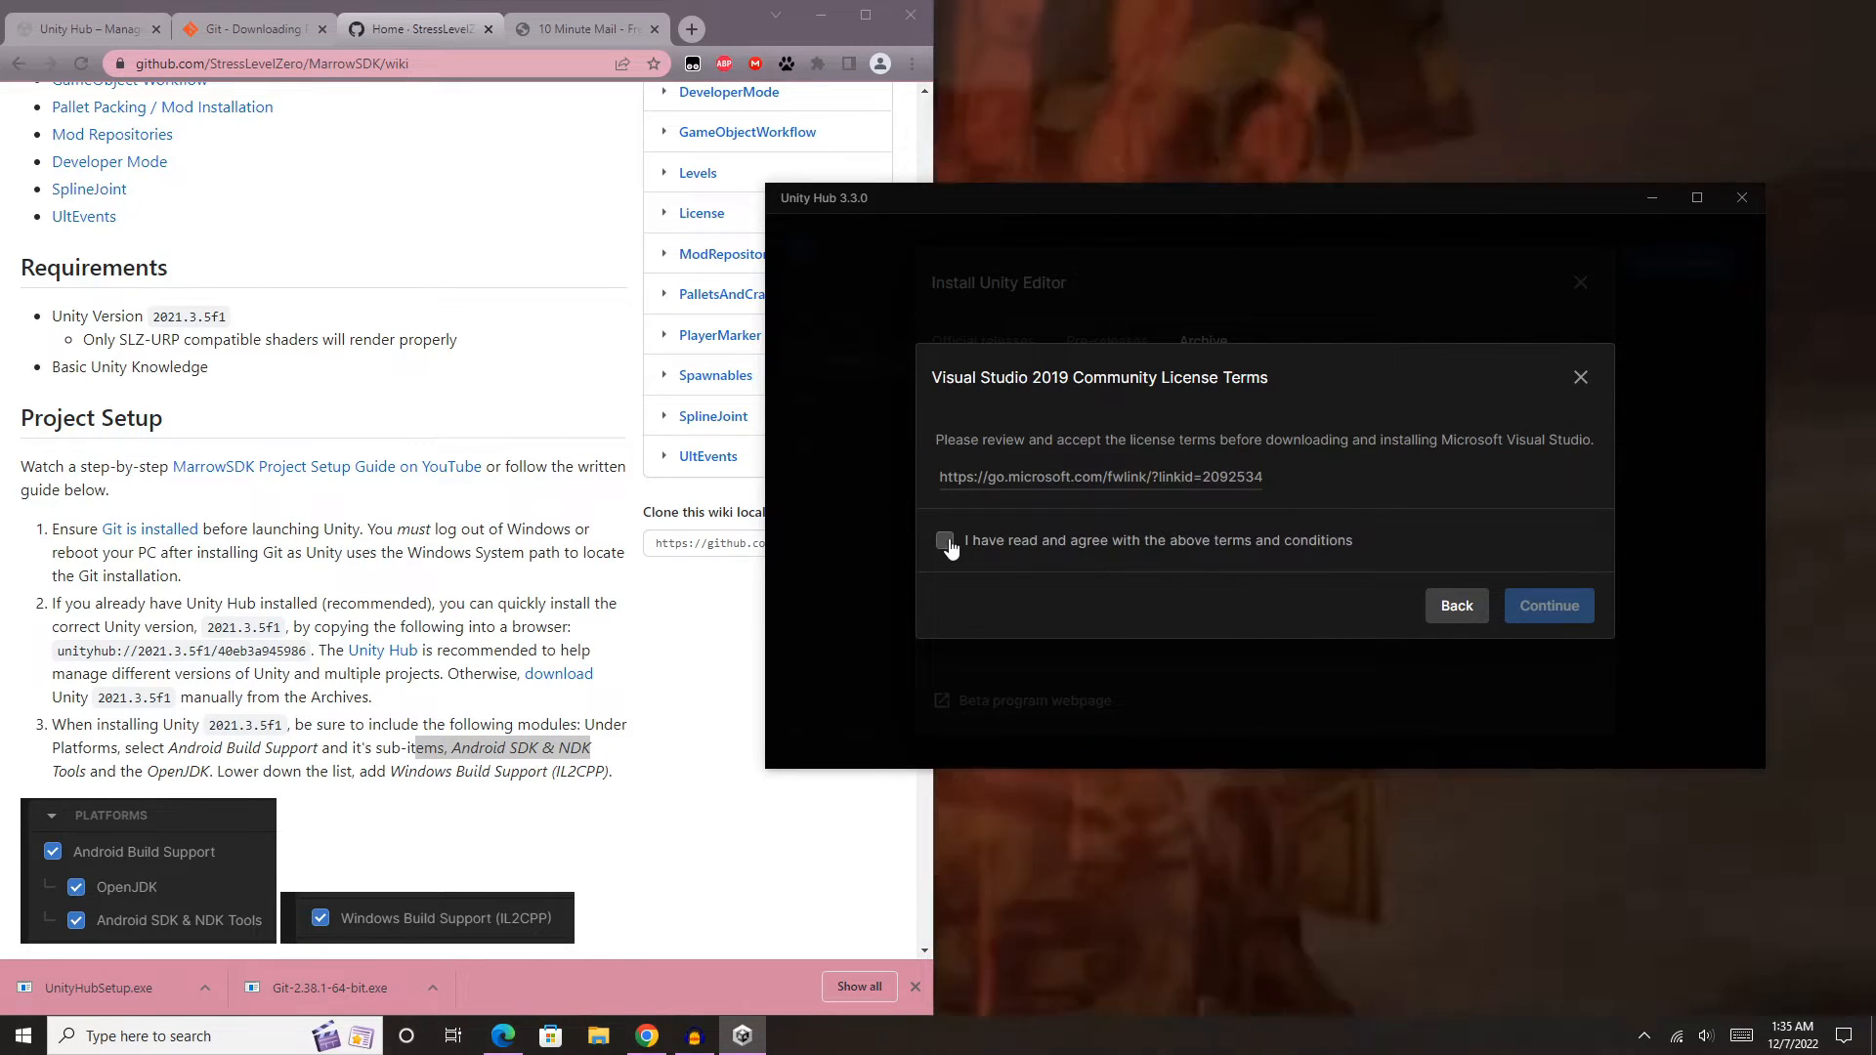
{"action": "left_click", "coordinate": [946, 542]}
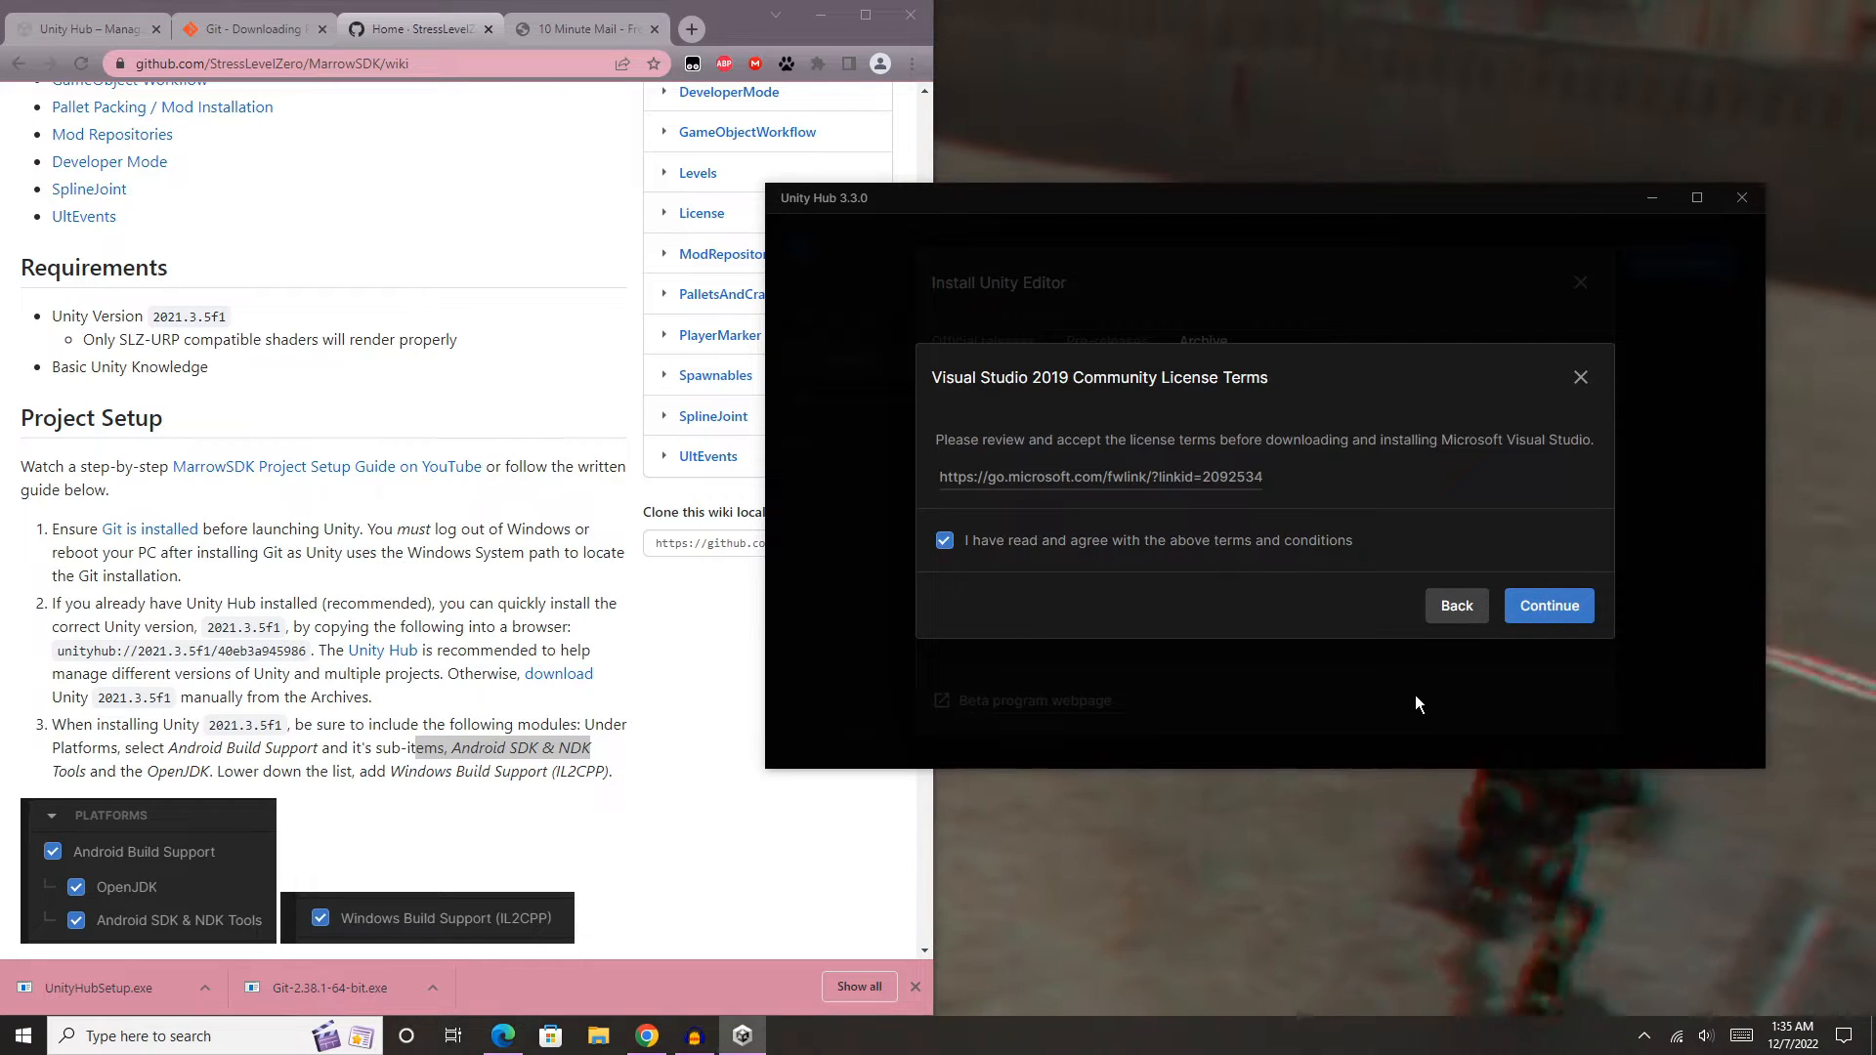
{"action": "left_click", "coordinate": [1575, 611]}
{"action": "left_click", "coordinate": [945, 652]}
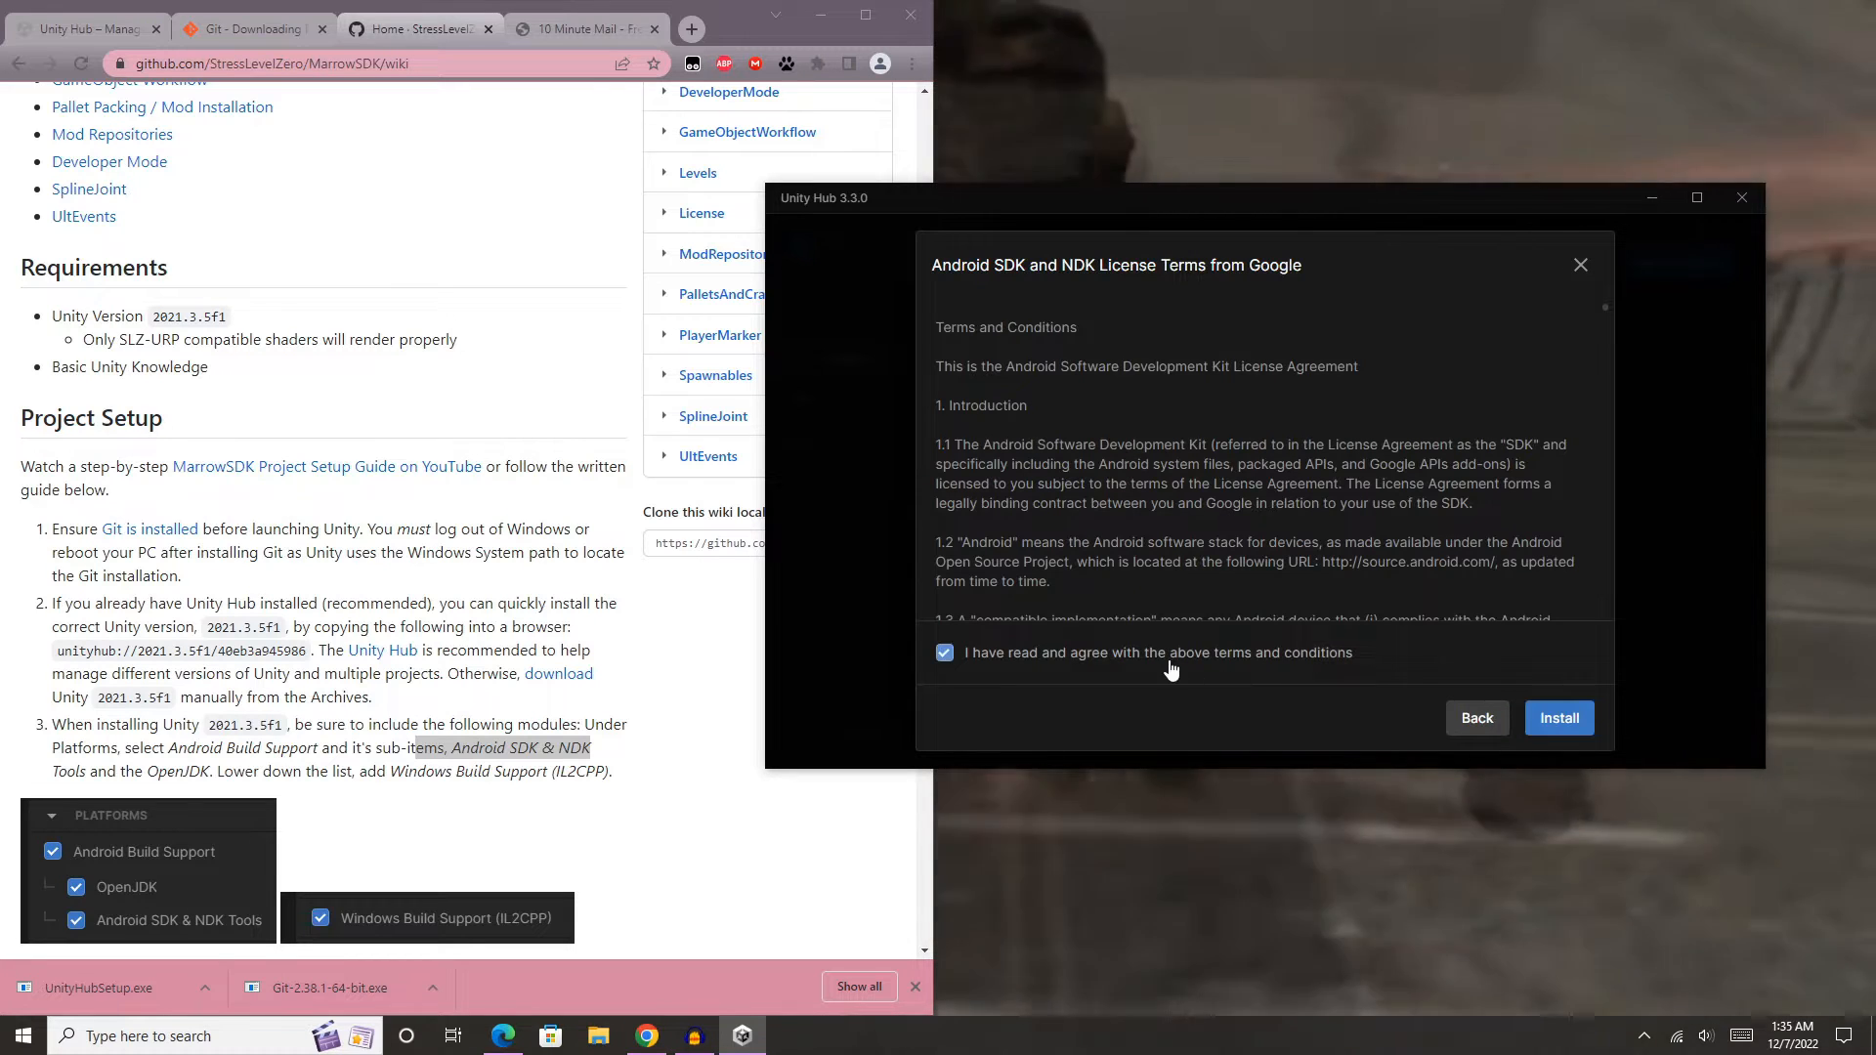
{"action": "left_click", "coordinate": [1566, 729]}
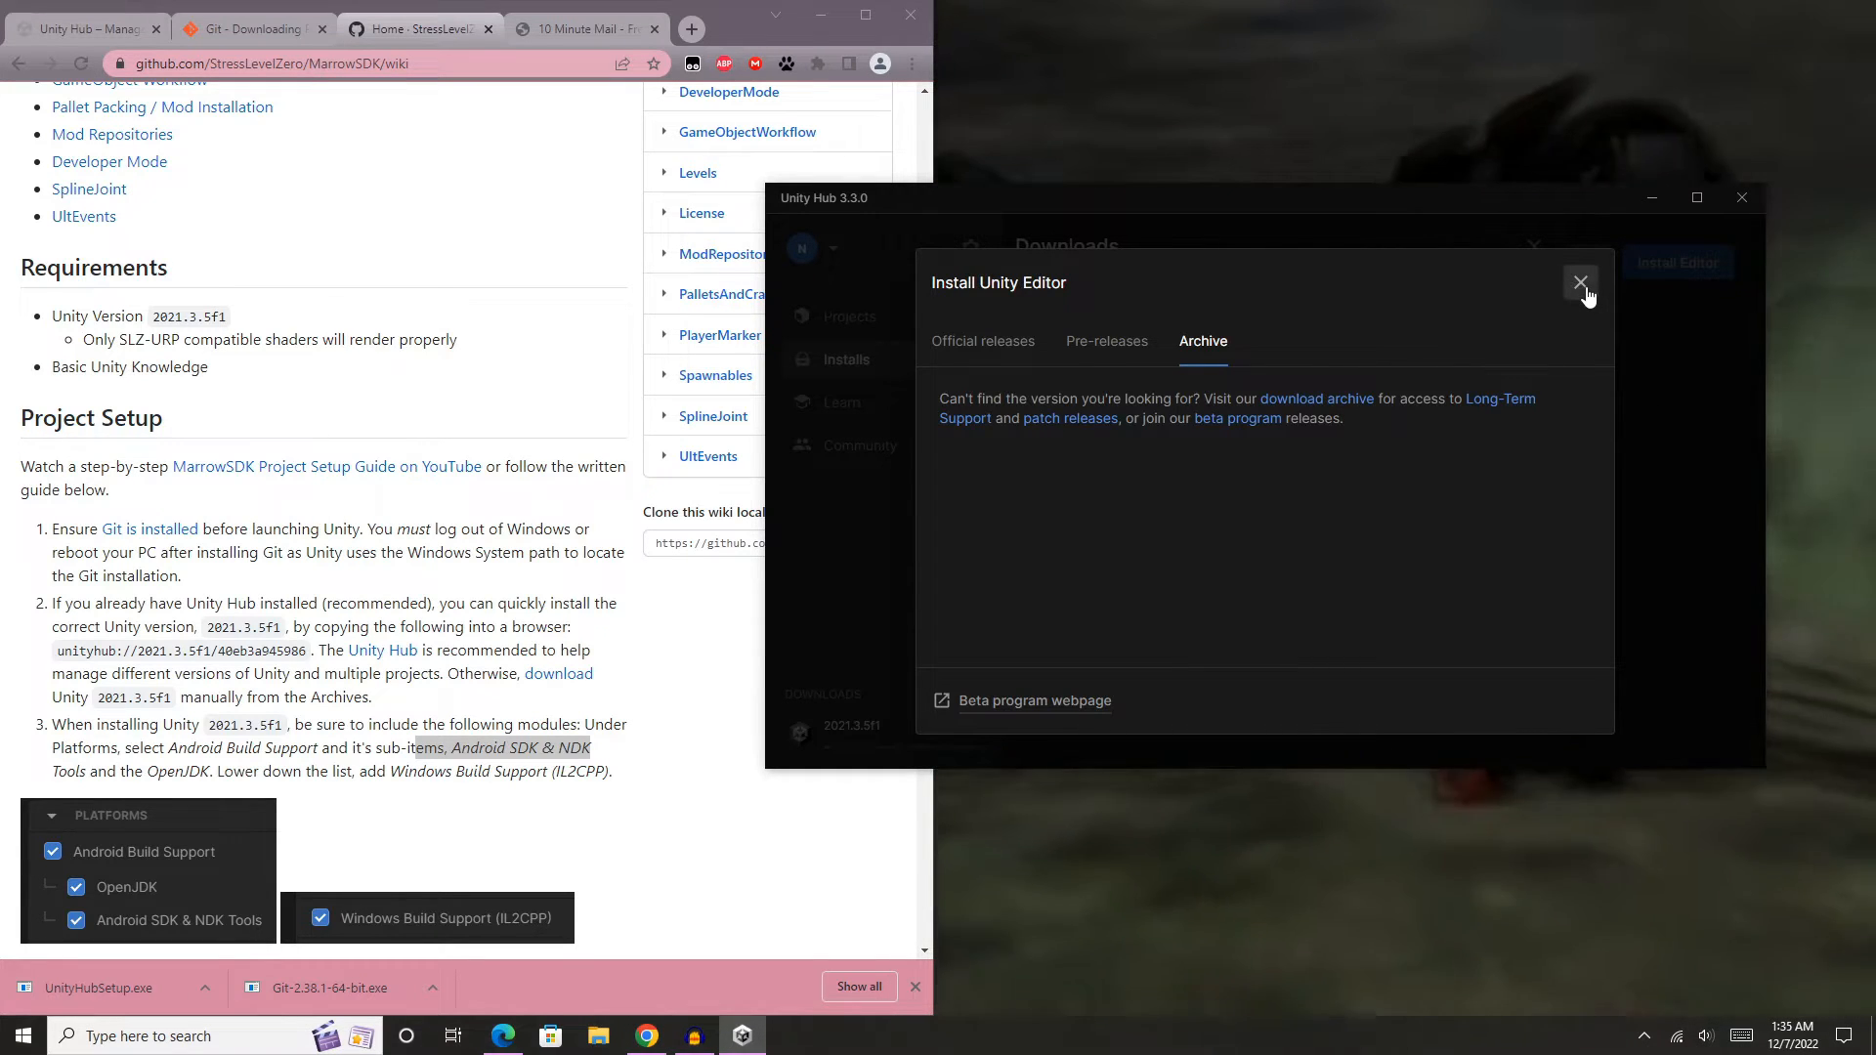
{"action": "left_click", "coordinate": [1580, 284]}
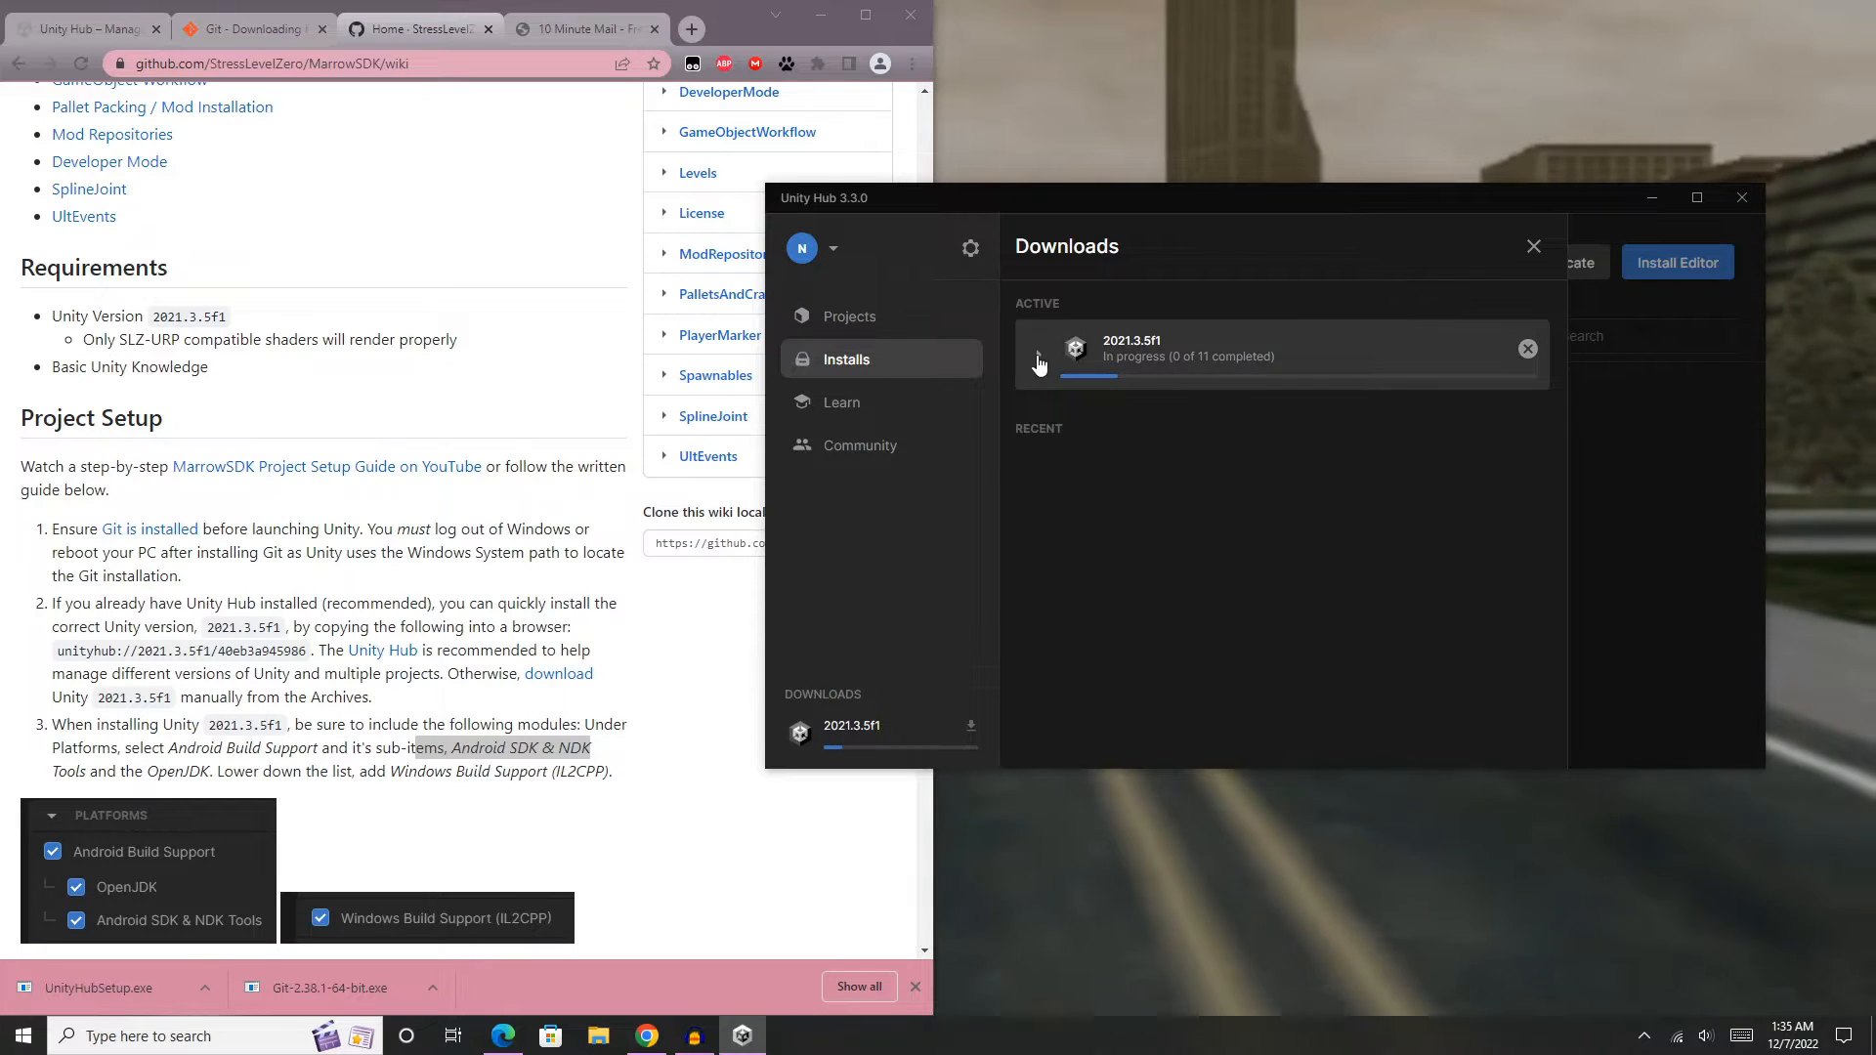
{"action": "left_click", "coordinate": [1038, 358]}
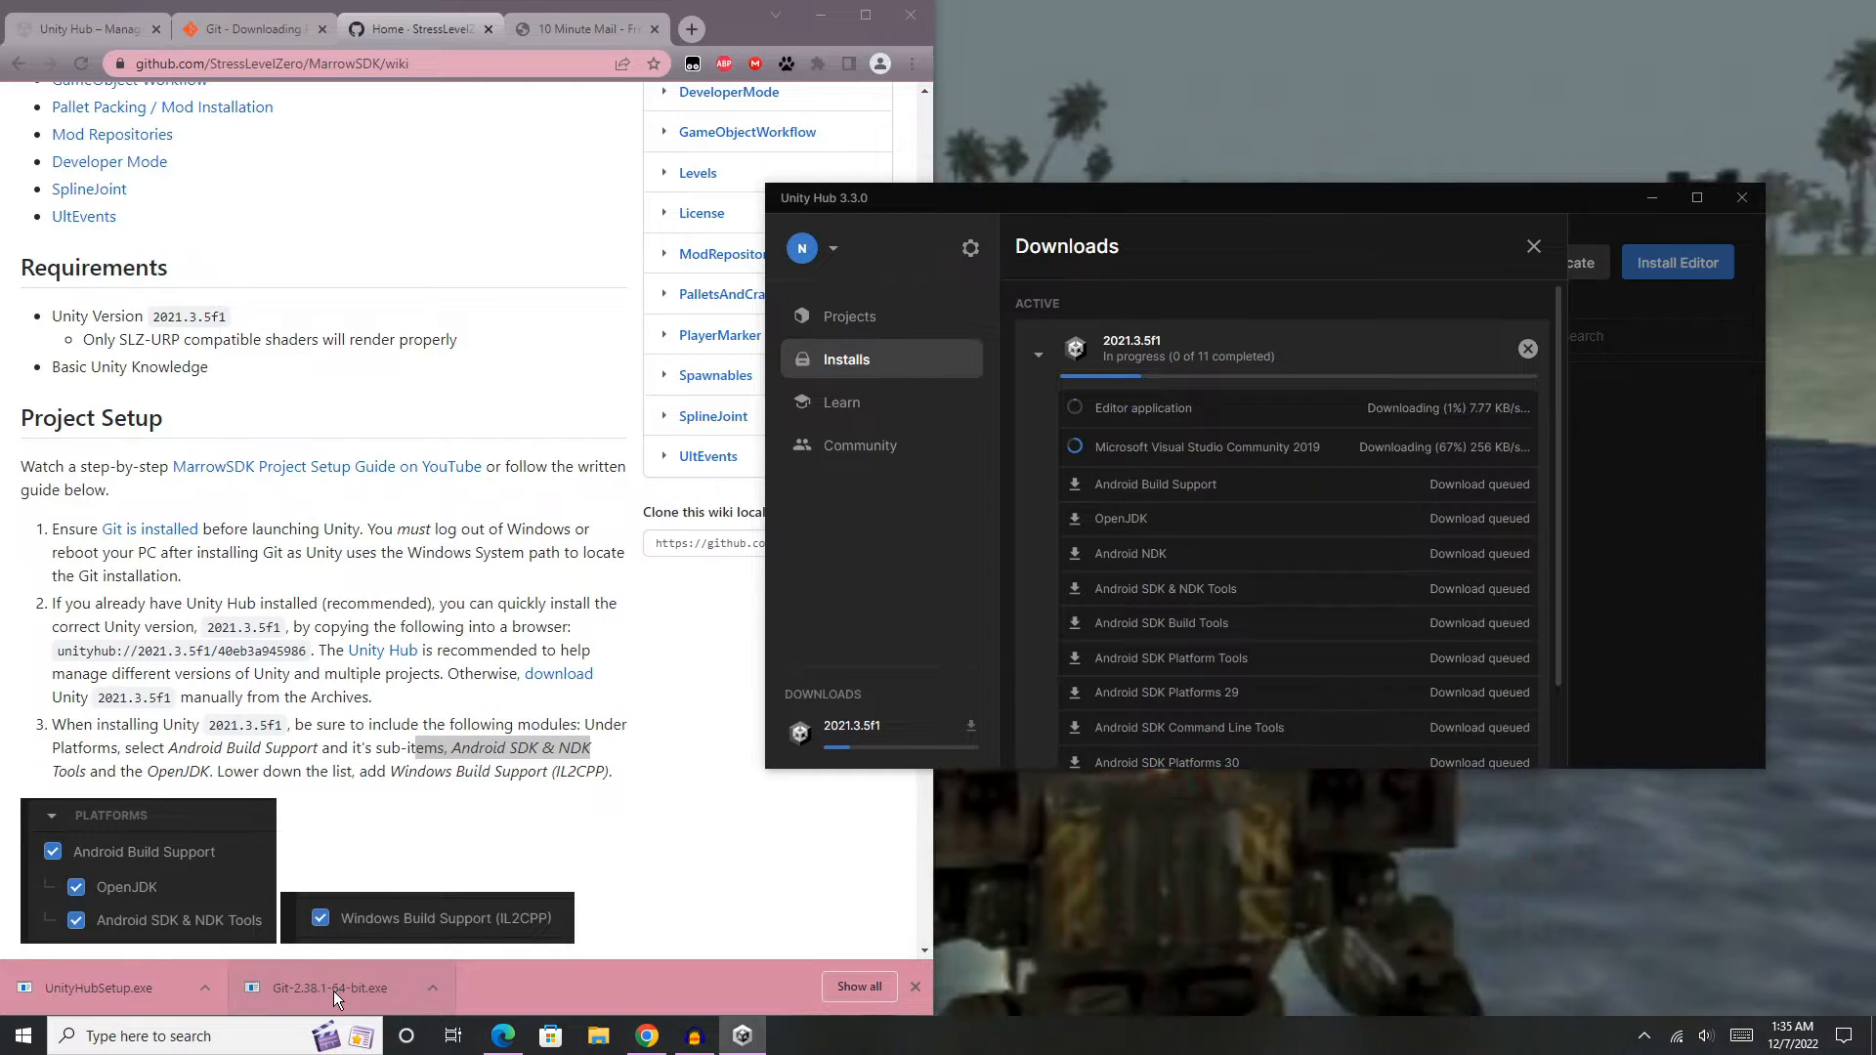
- Revisit the Git download page and the wiki's setup instructions, and launch the downloaded Git-2.38.1-64-bit.exe installer
{"action": "scroll", "coordinate": [384, 303], "scroll_direction": "up", "scroll_amount": 2}
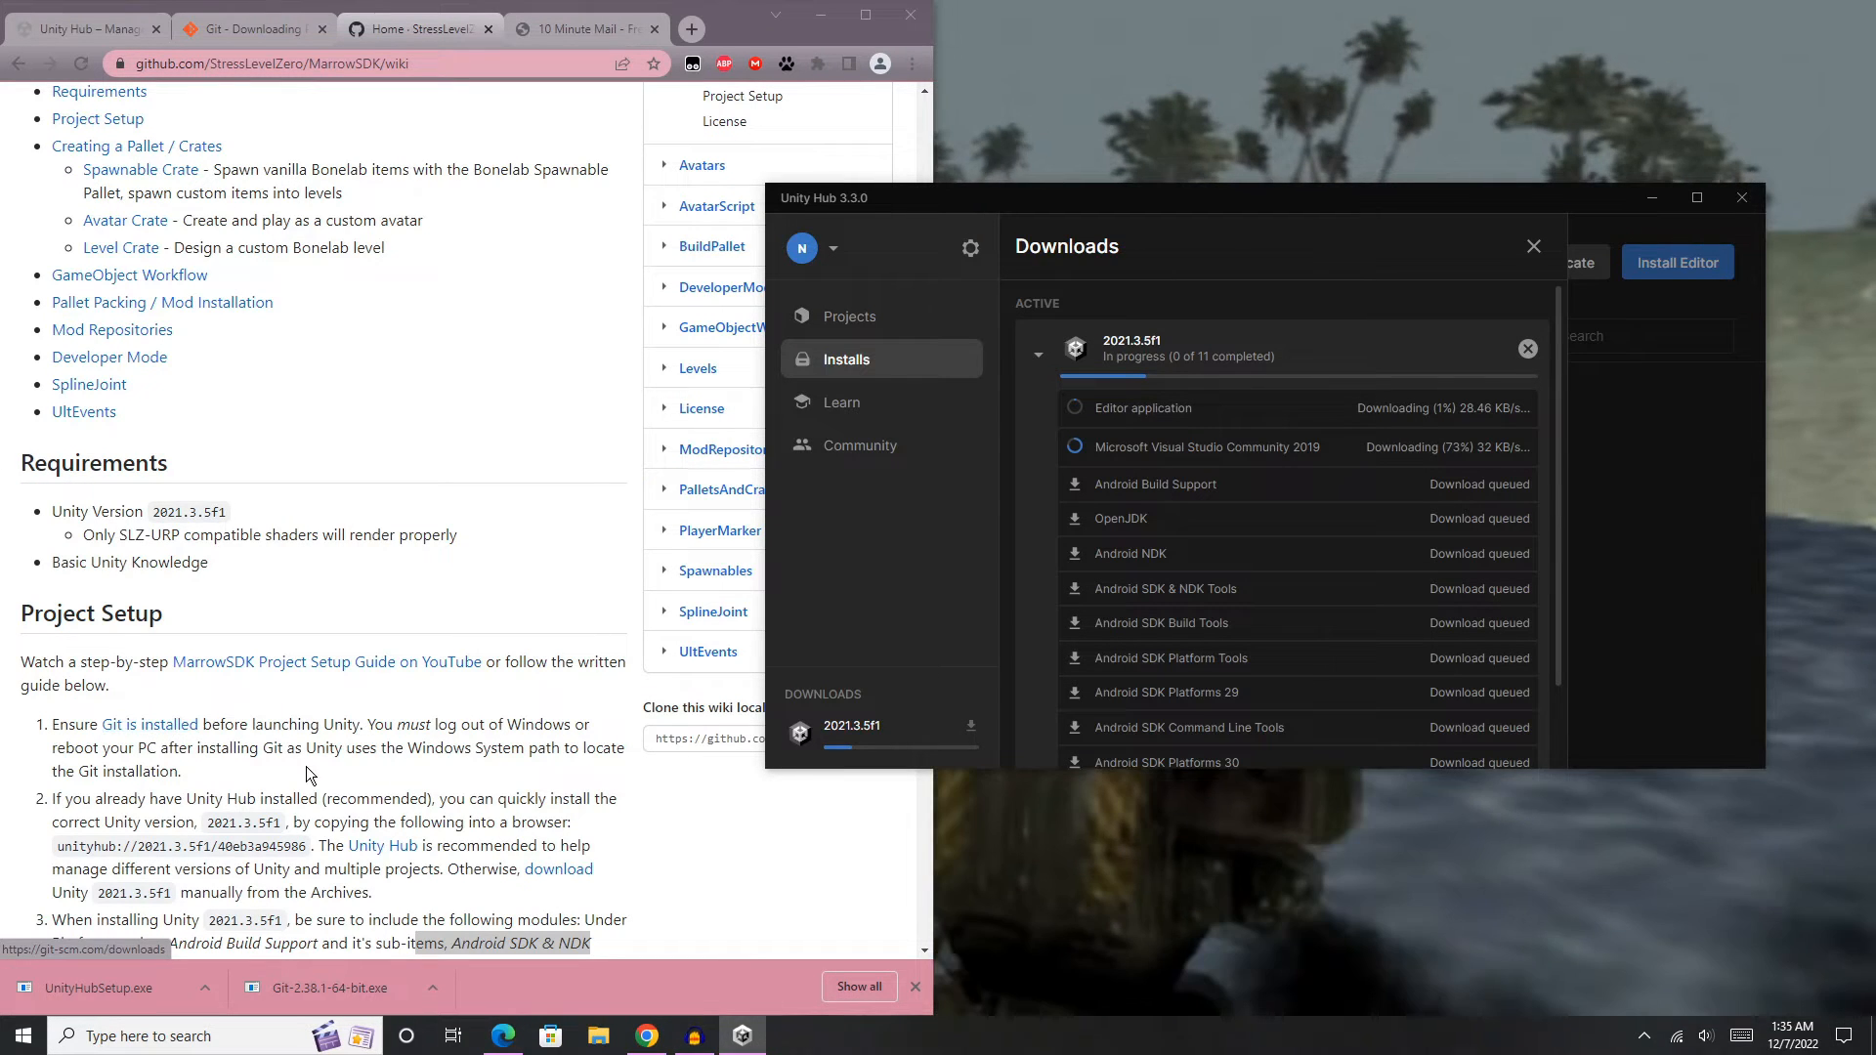
{"action": "left_click", "coordinate": [265, 27]}
{"action": "left_click", "coordinate": [266, 31]}
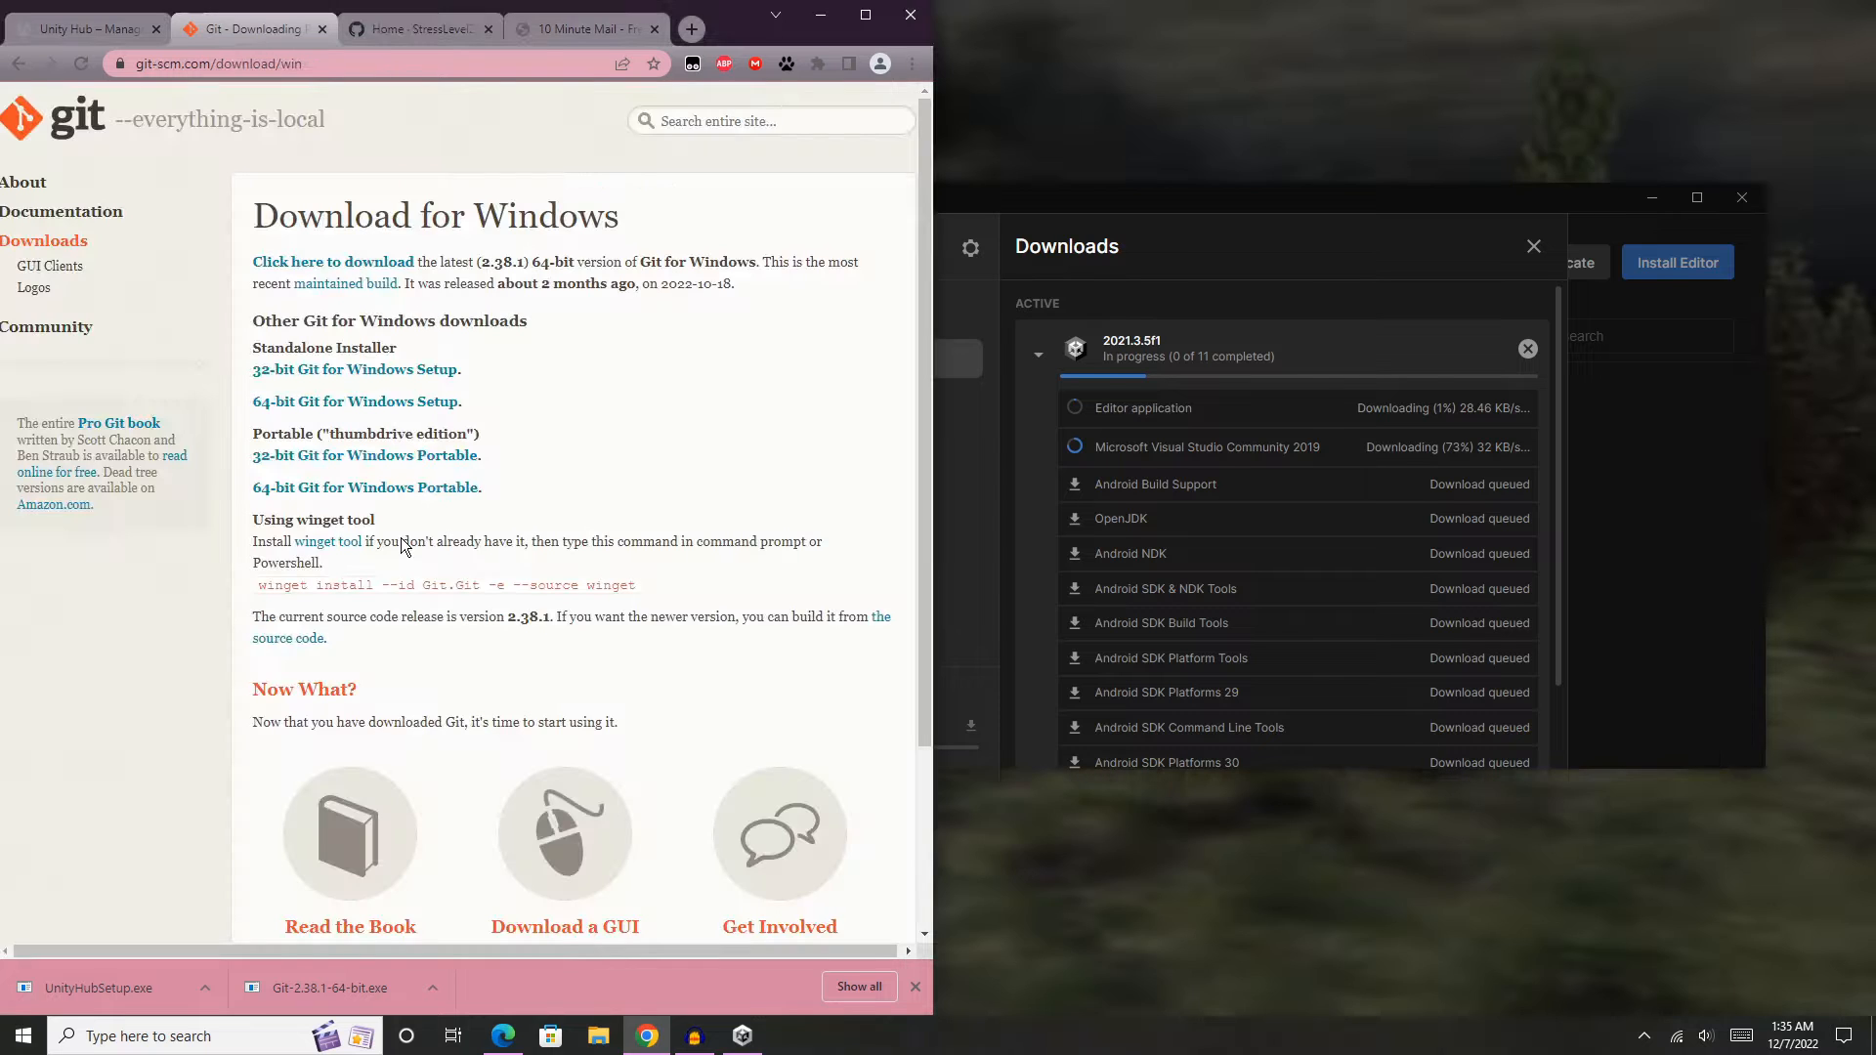
{"action": "left_click", "coordinate": [408, 30]}
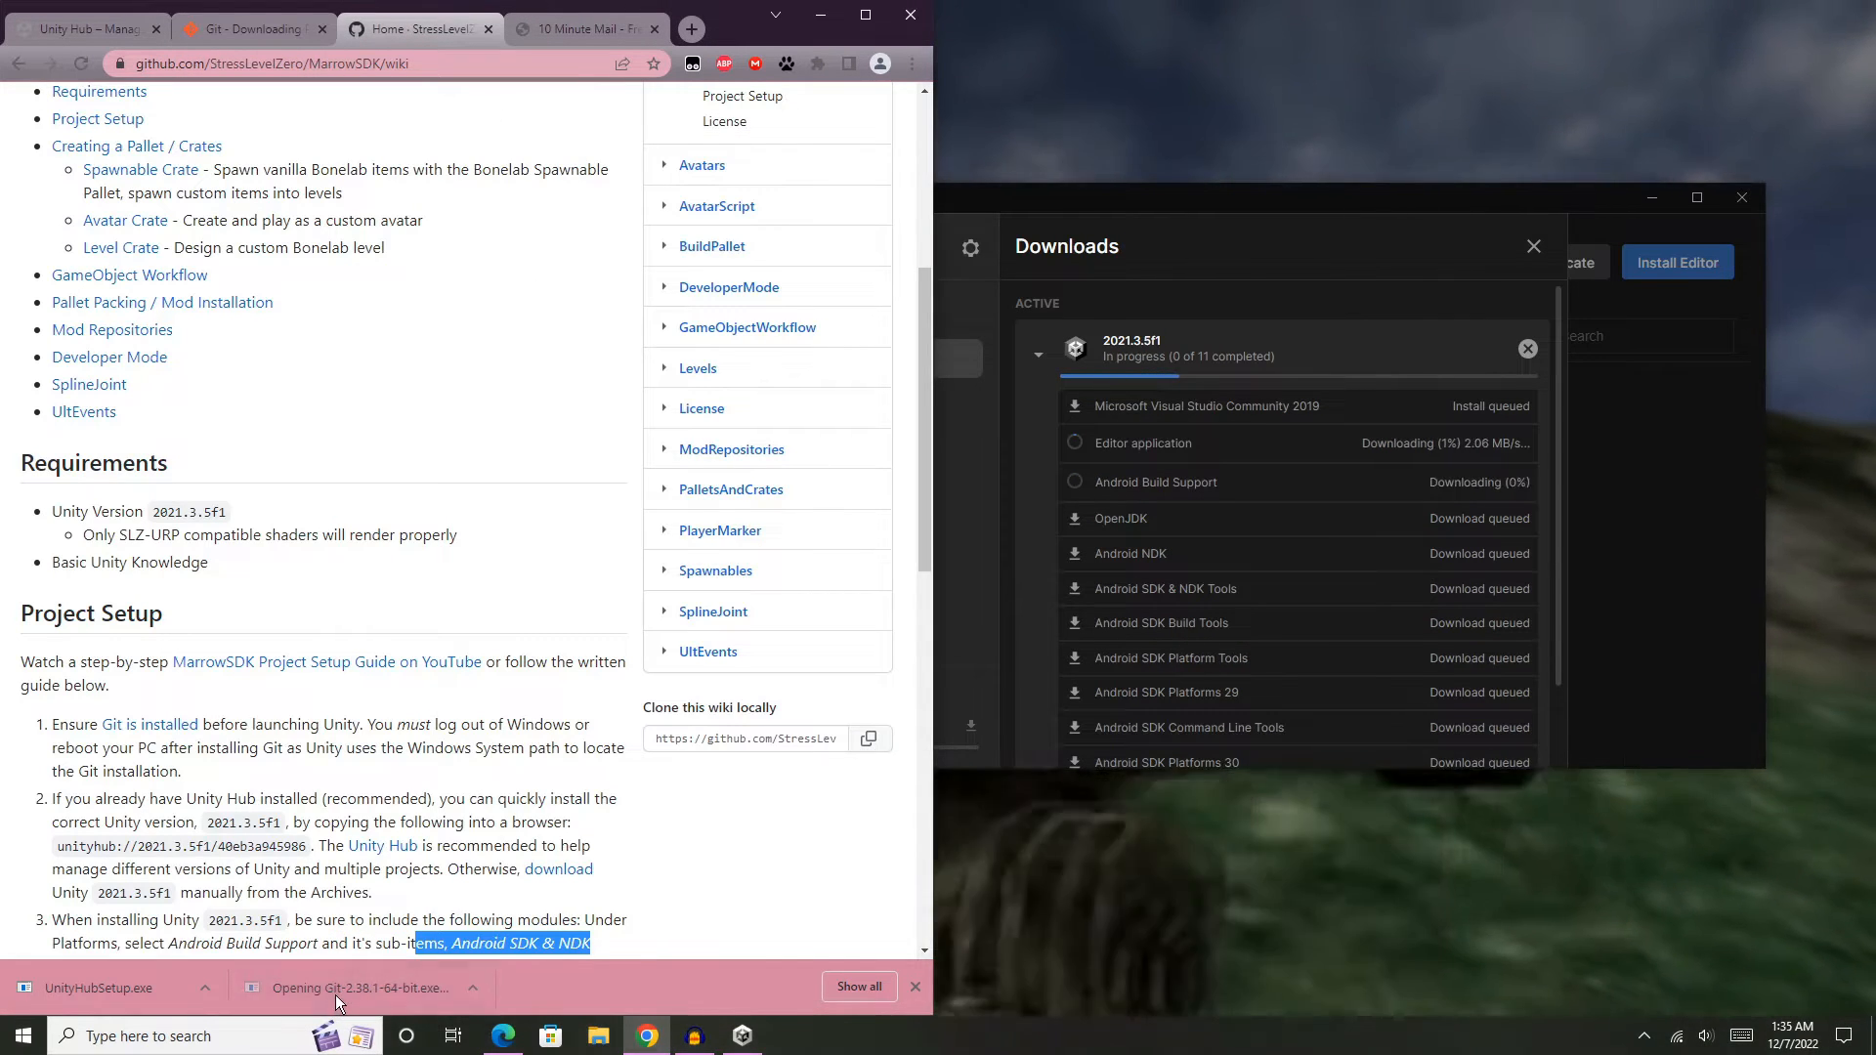
{"action": "left_click", "coordinate": [336, 987]}
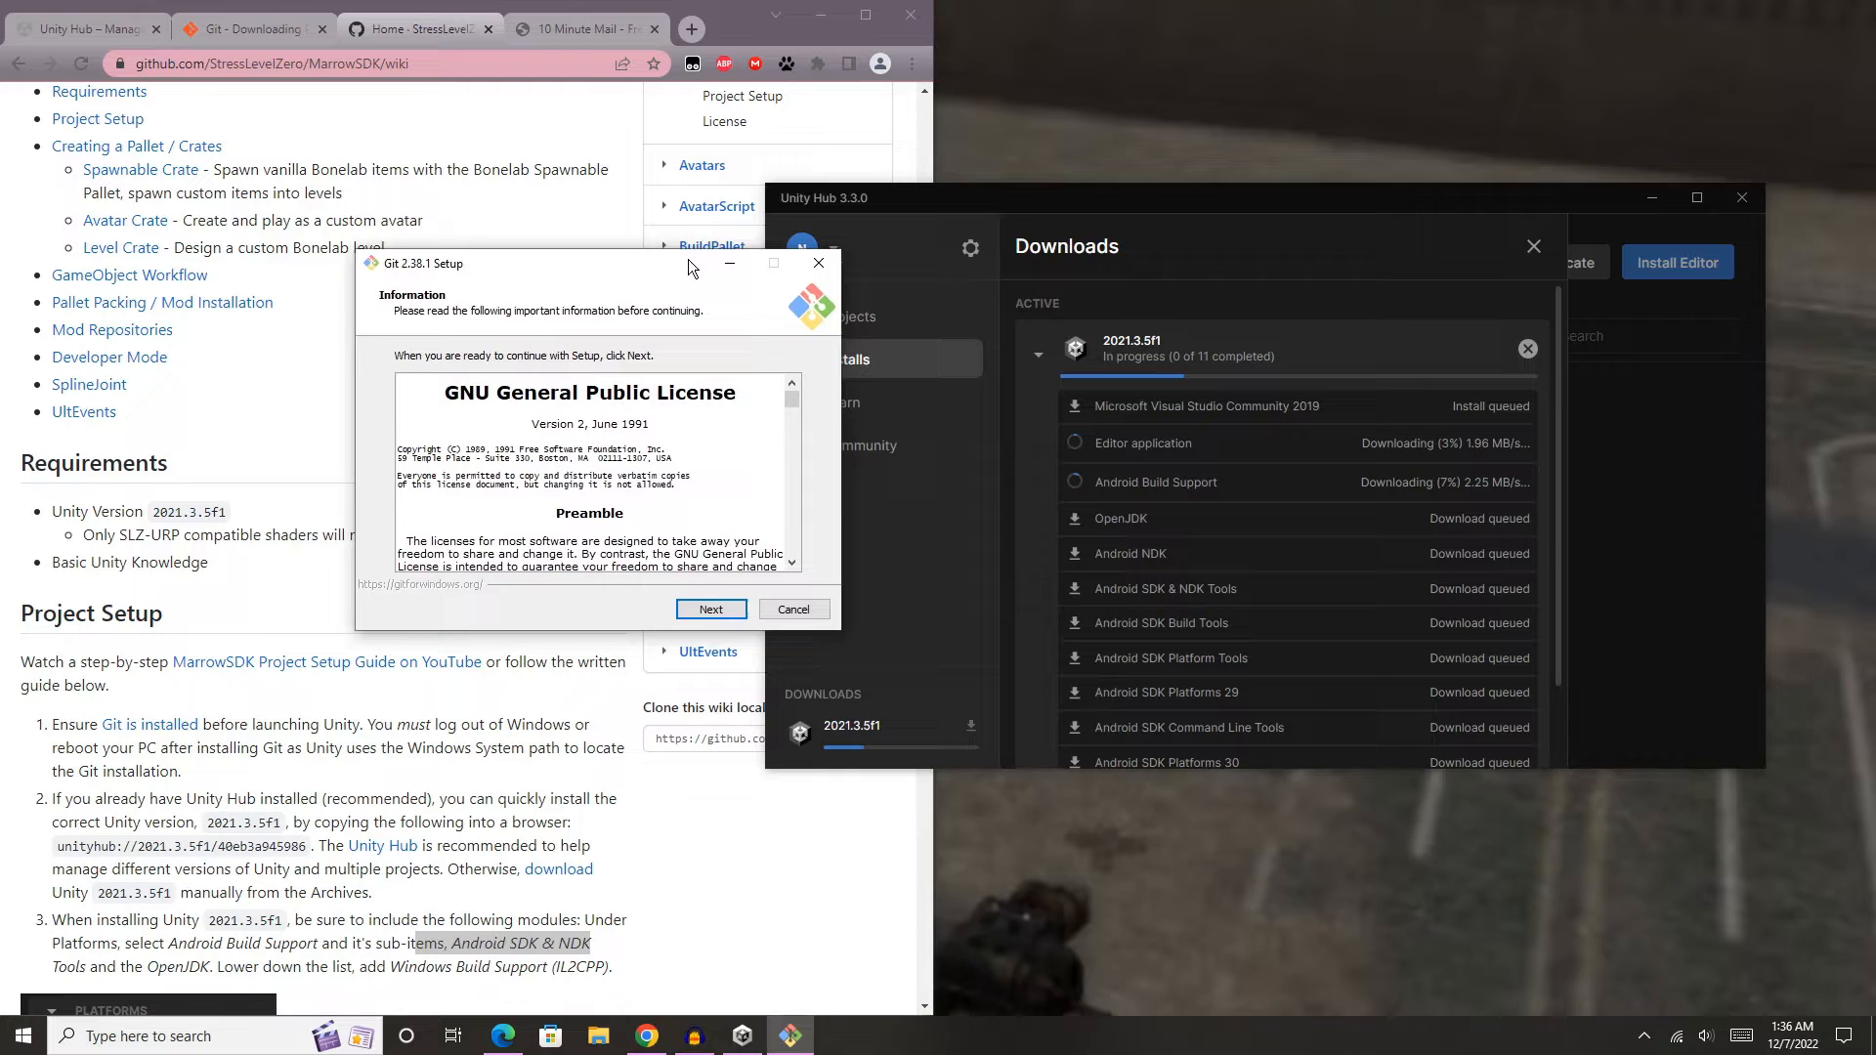
{"action": "left_click_drag", "start_coordinate": [690, 267], "coordinate": [525, 235]}
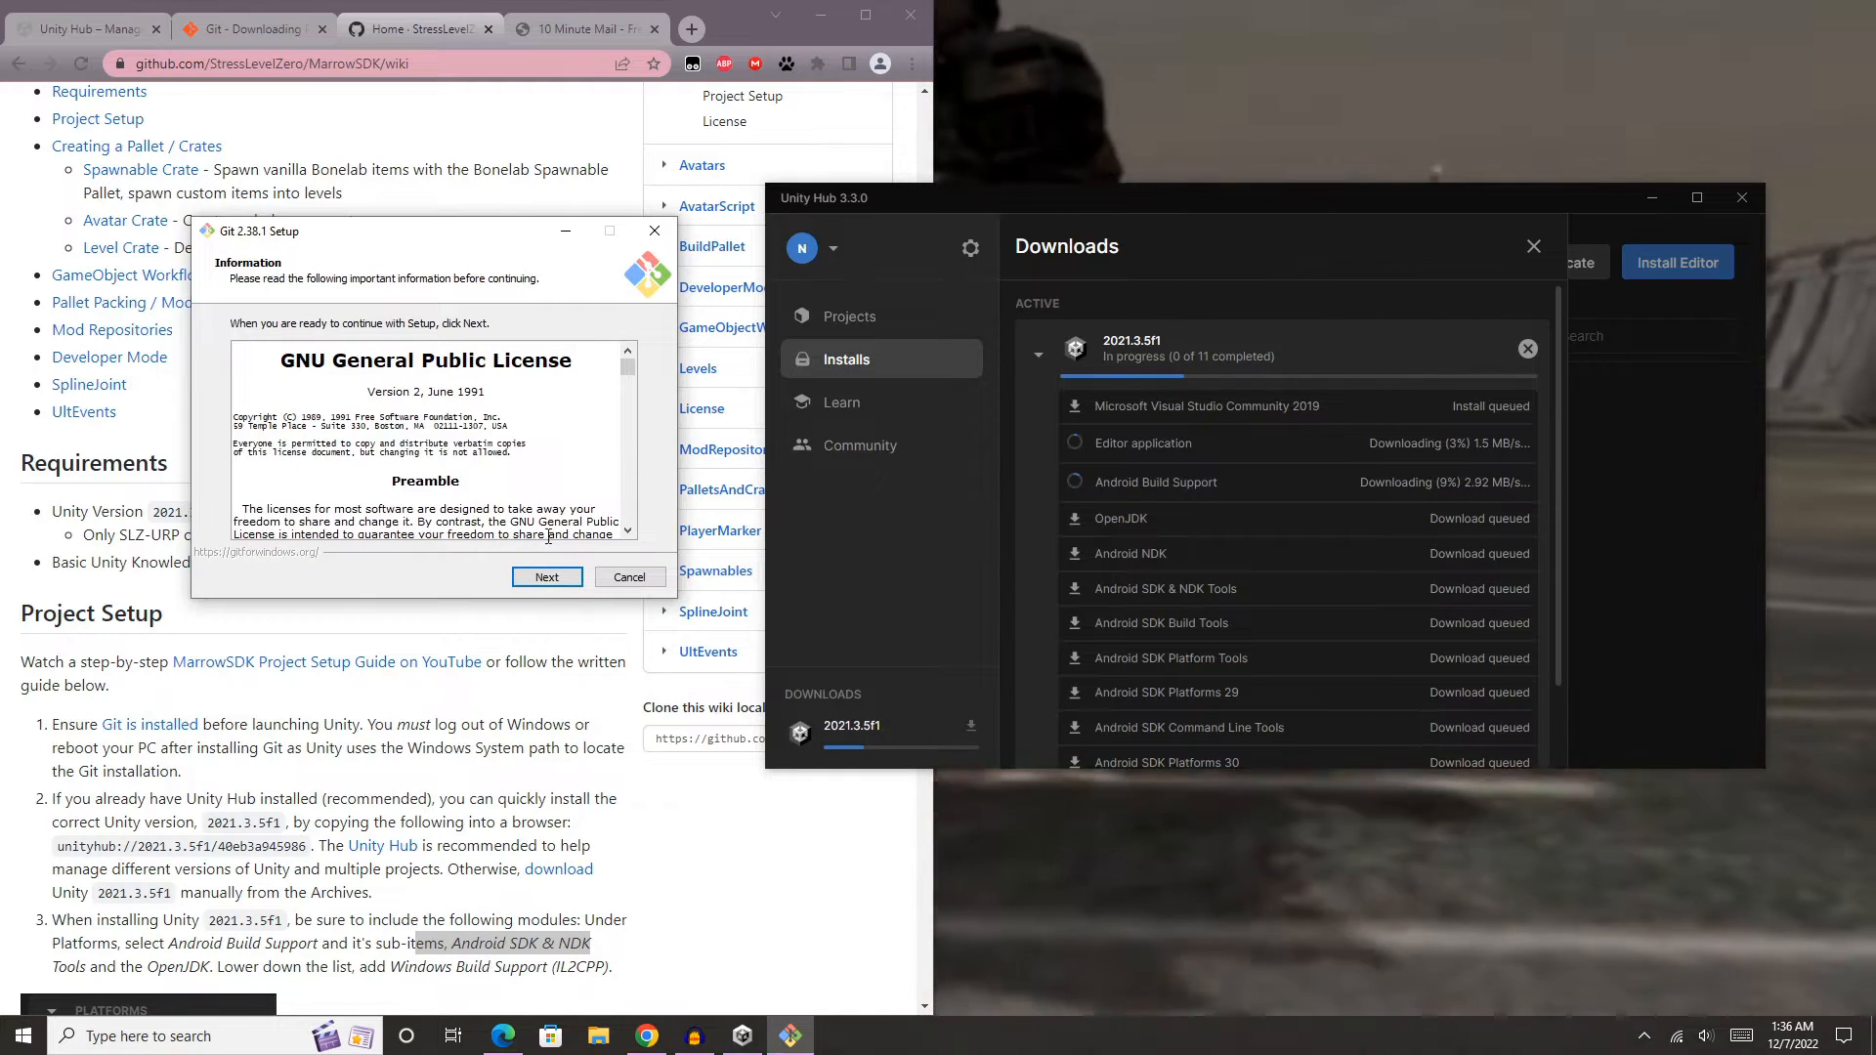
- Go through the Git 2.38.1 setup with its default options, including command-line and 3rd-party access and the OpenSSL library, and install it
{"action": "left_click", "coordinate": [550, 576]}
{"action": "left_click", "coordinate": [555, 577]}
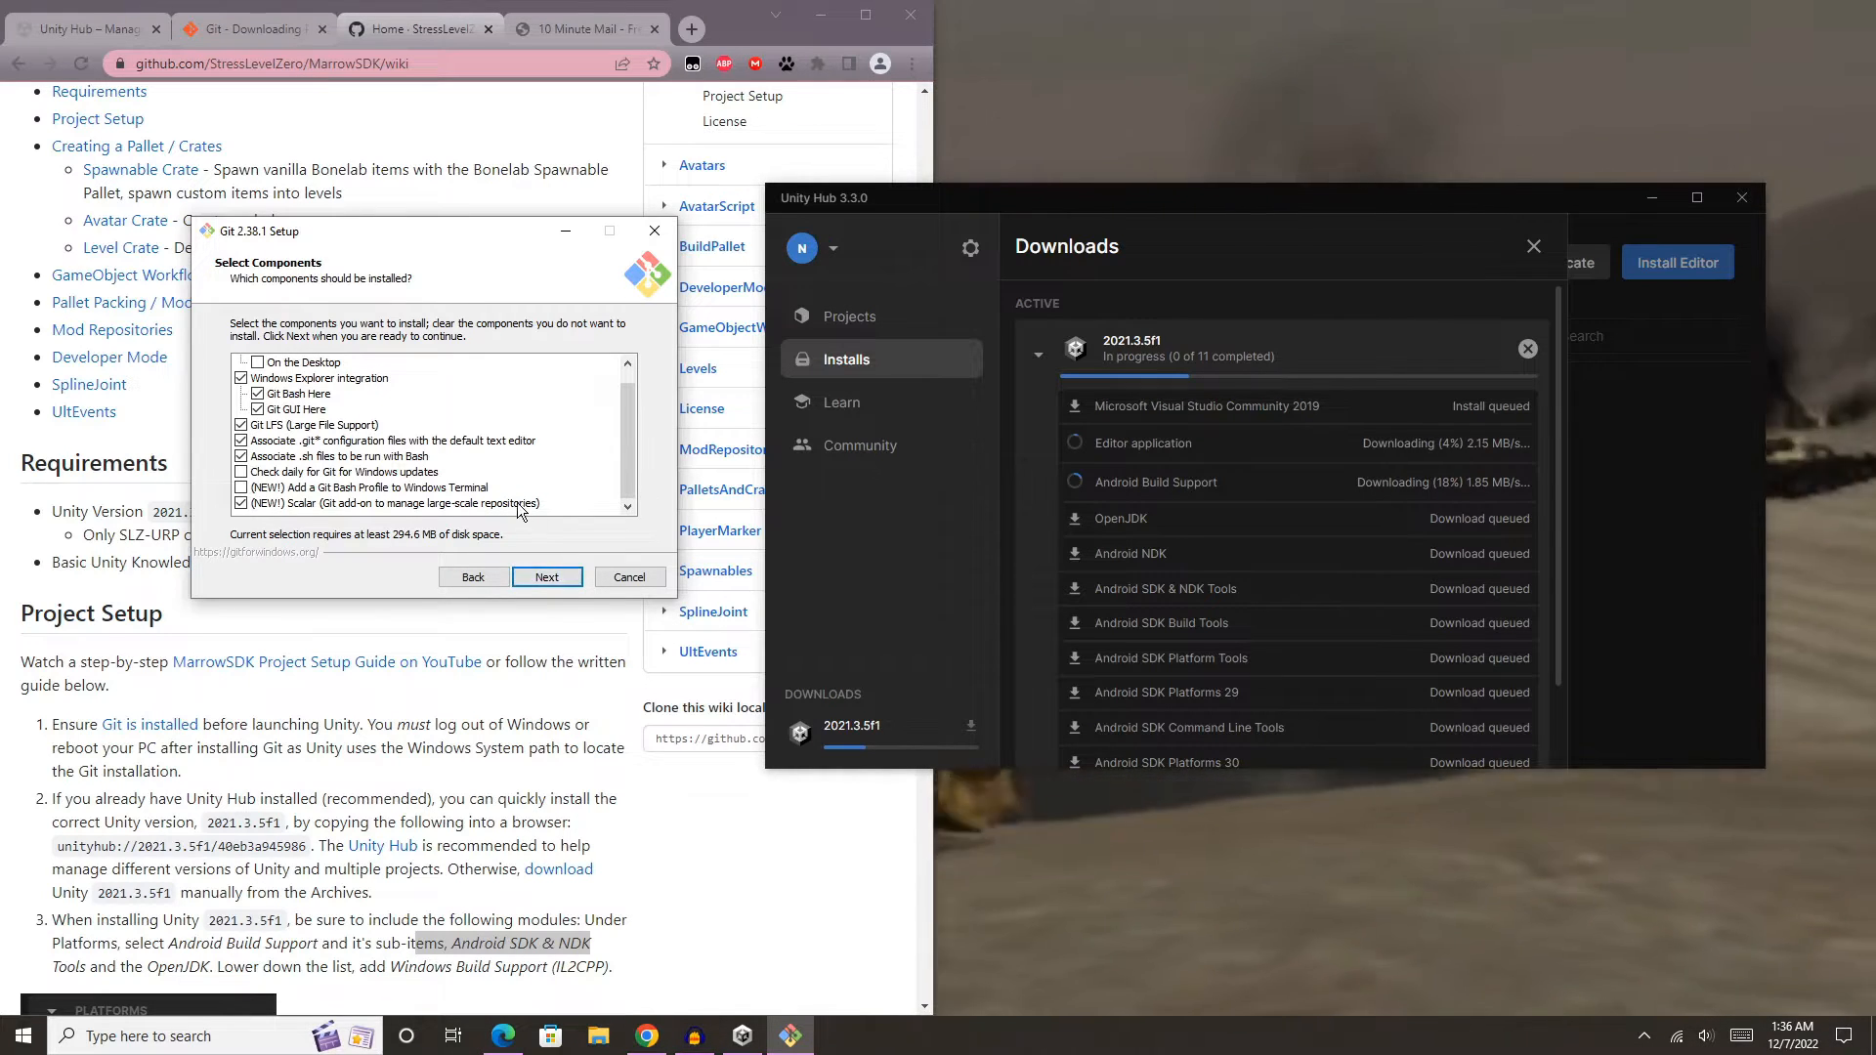
{"action": "left_click", "coordinate": [569, 580]}
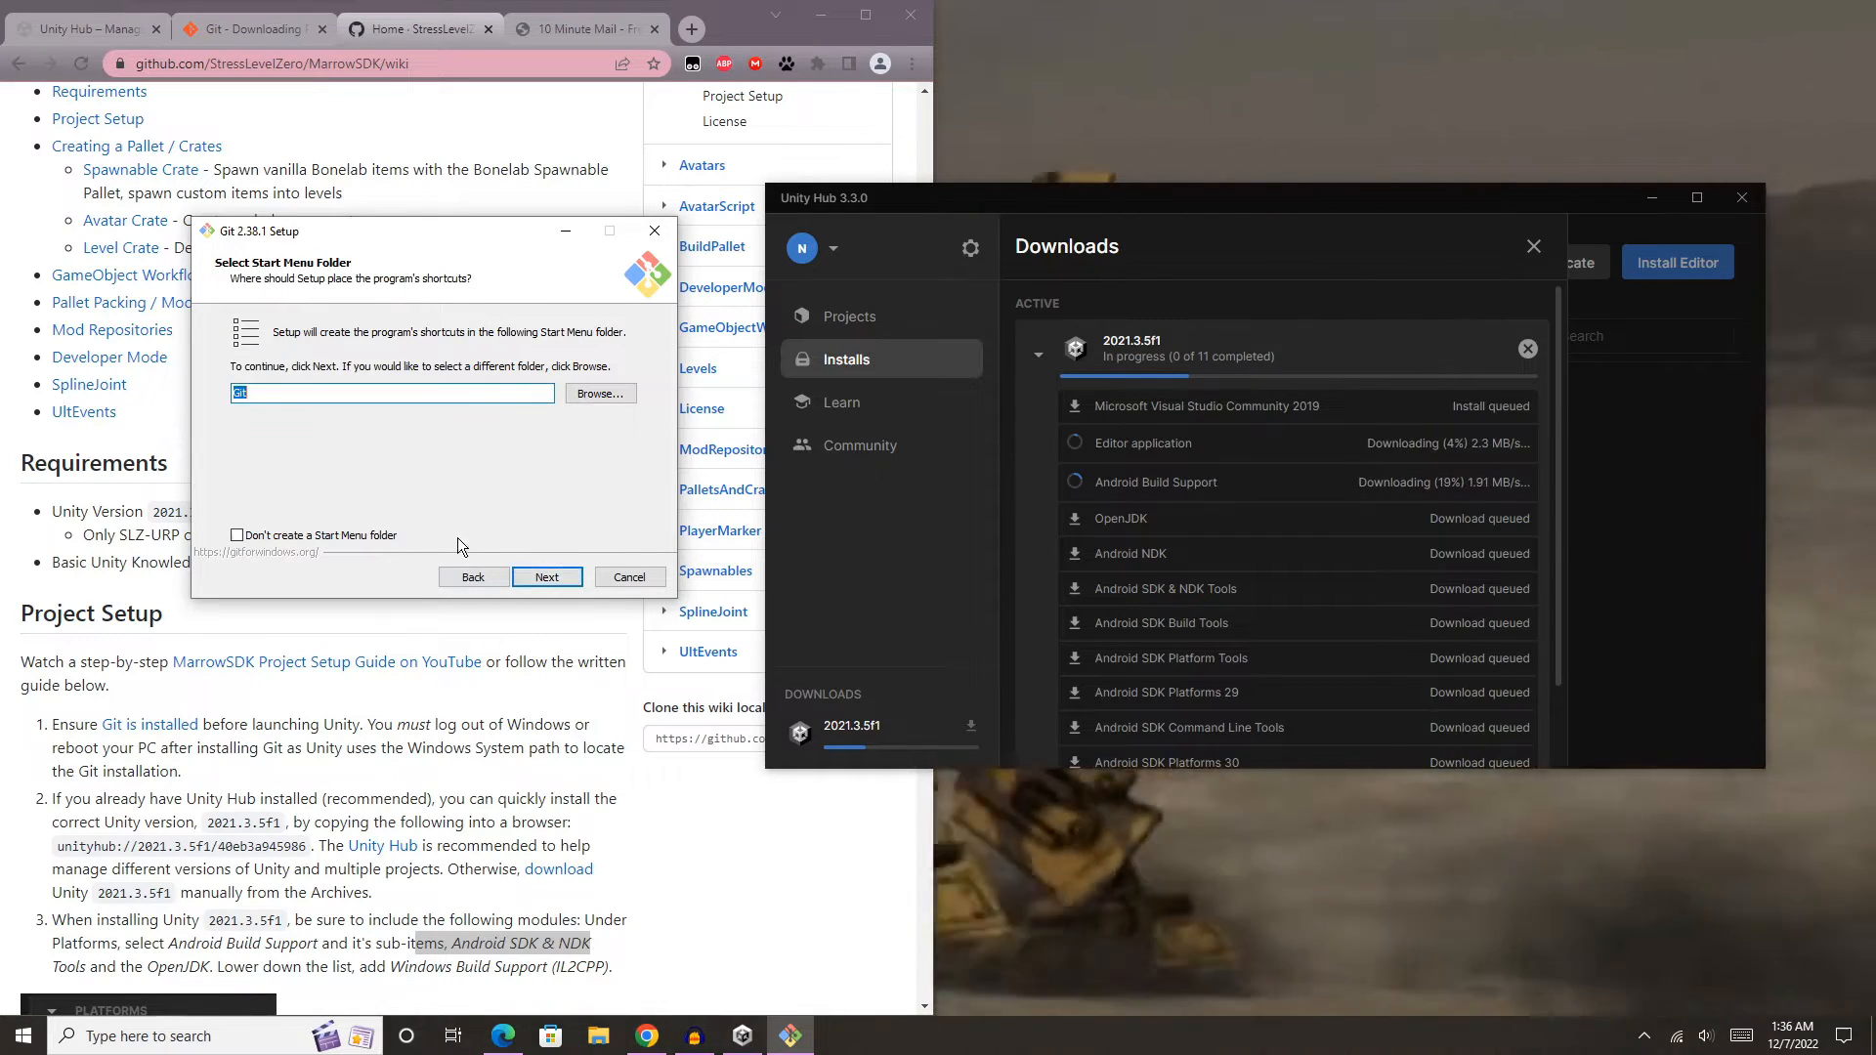
{"action": "left_click", "coordinate": [553, 577]}
{"action": "left_click", "coordinate": [553, 579]}
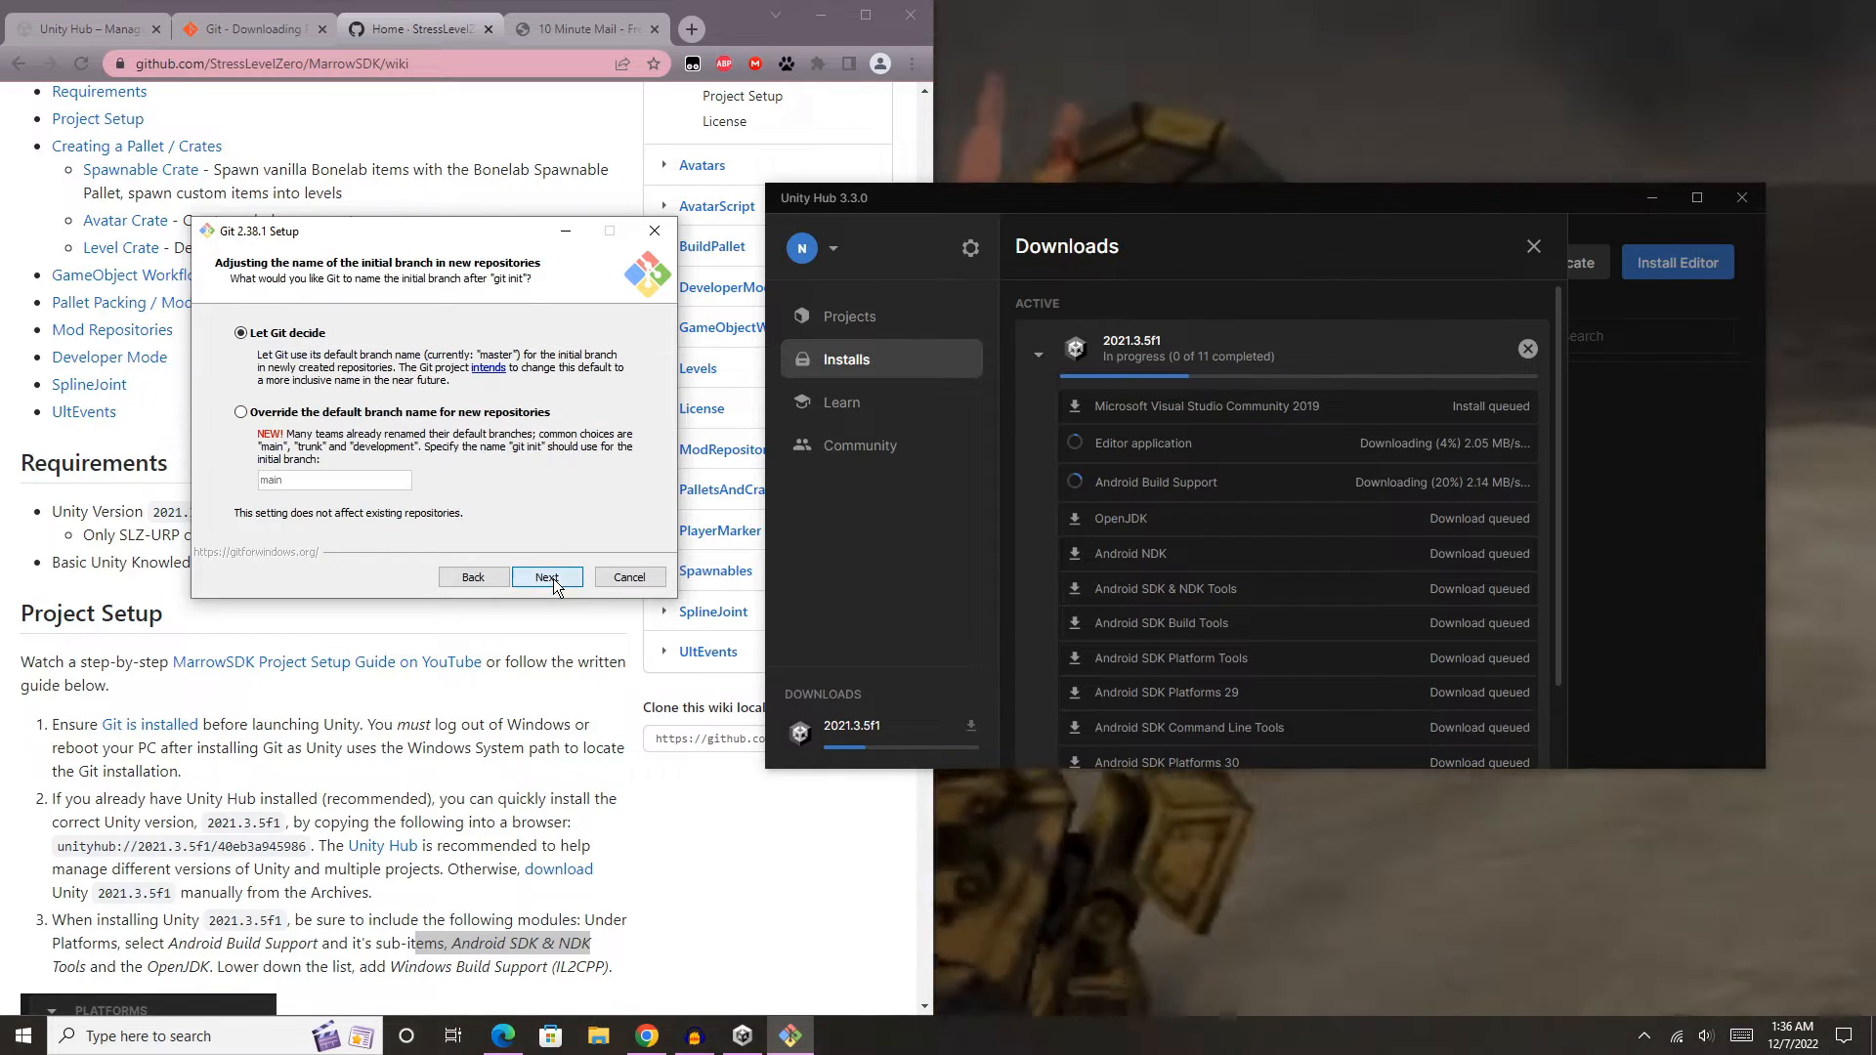
{"action": "left_click", "coordinate": [553, 579]}
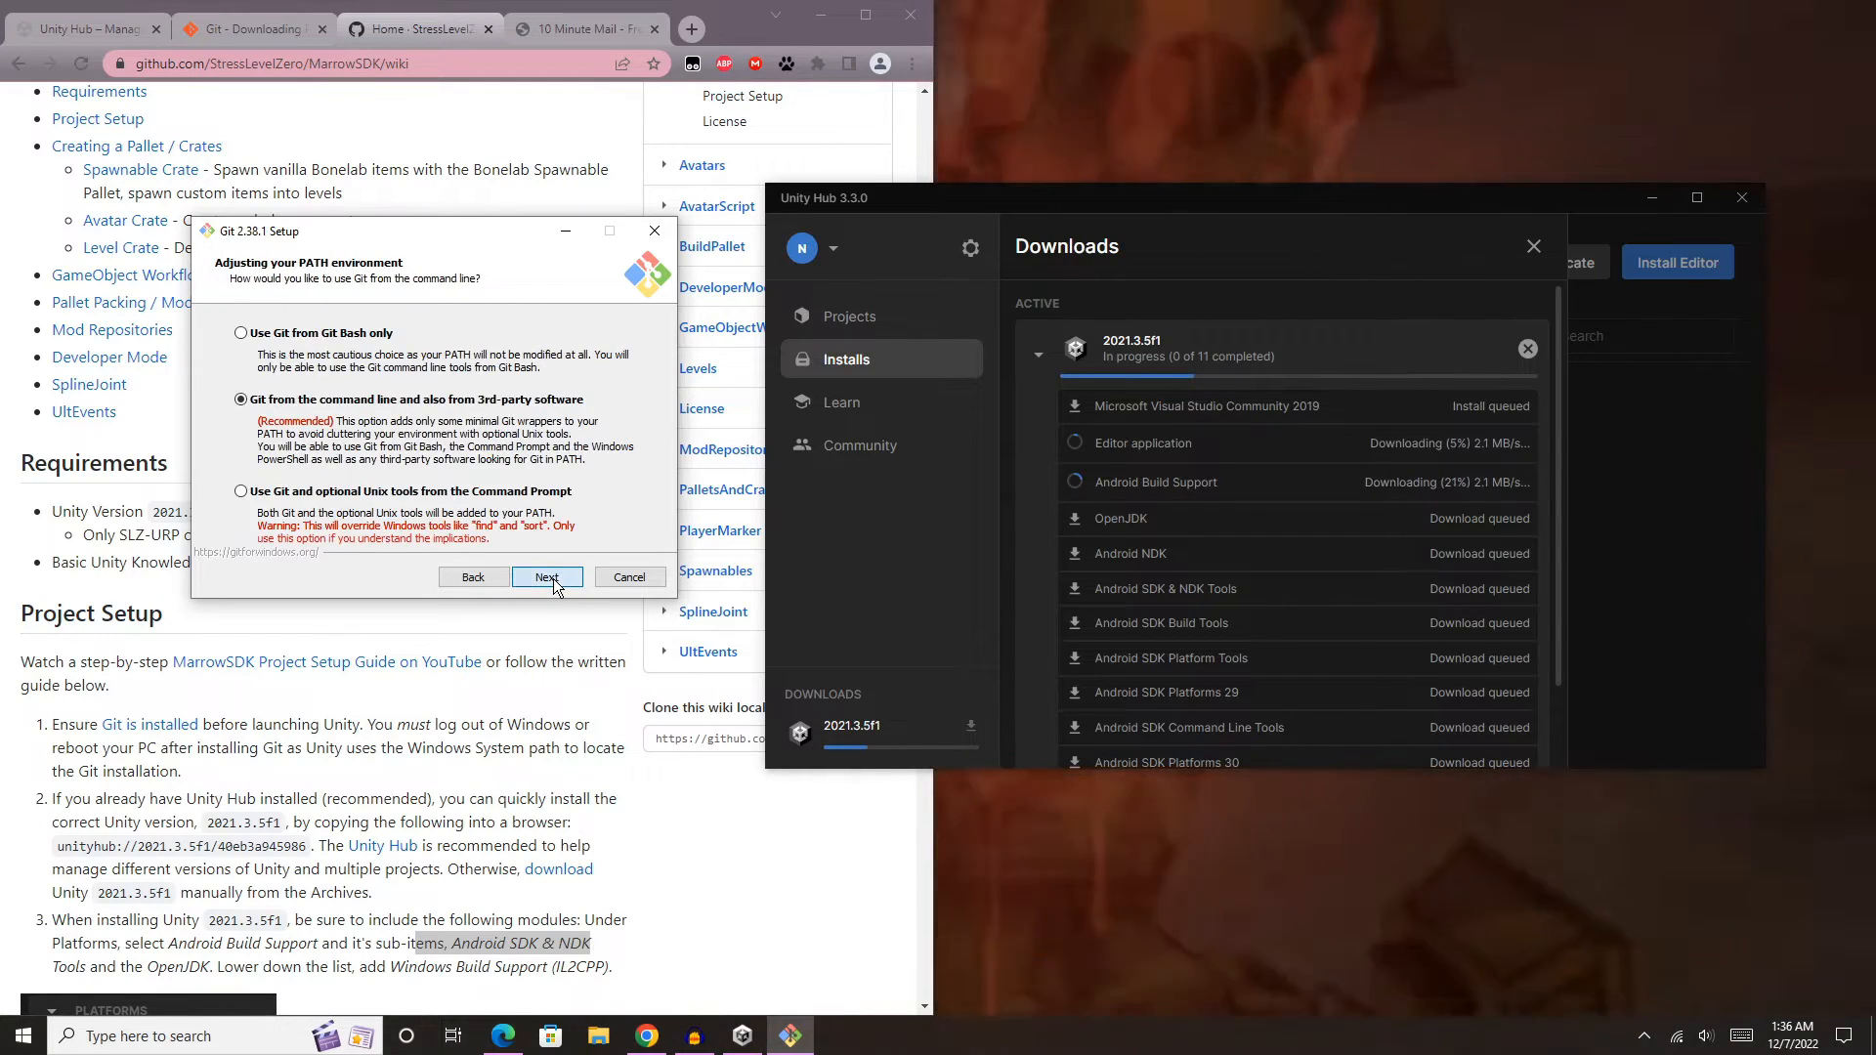
{"action": "left_click", "coordinate": [553, 578]}
{"action": "left_click", "coordinate": [556, 578]}
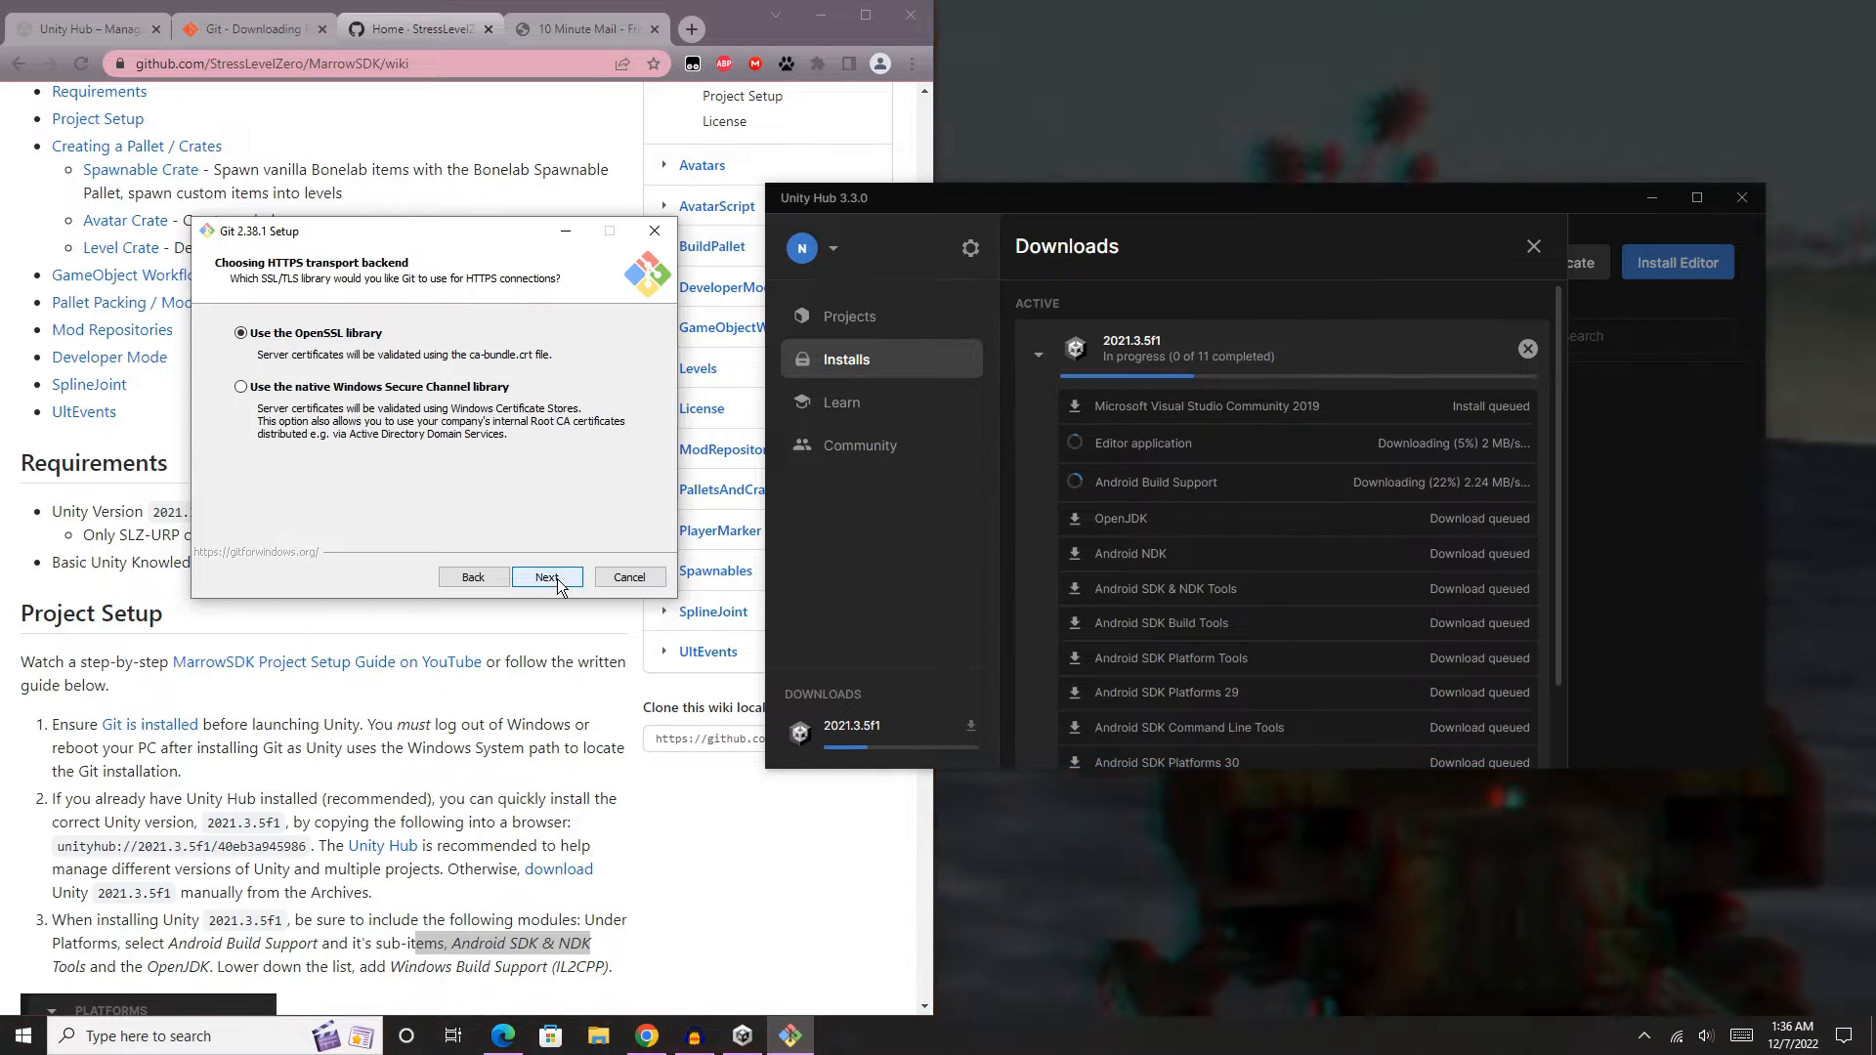
{"action": "left_click", "coordinate": [557, 578]}
{"action": "left_click", "coordinate": [556, 578]}
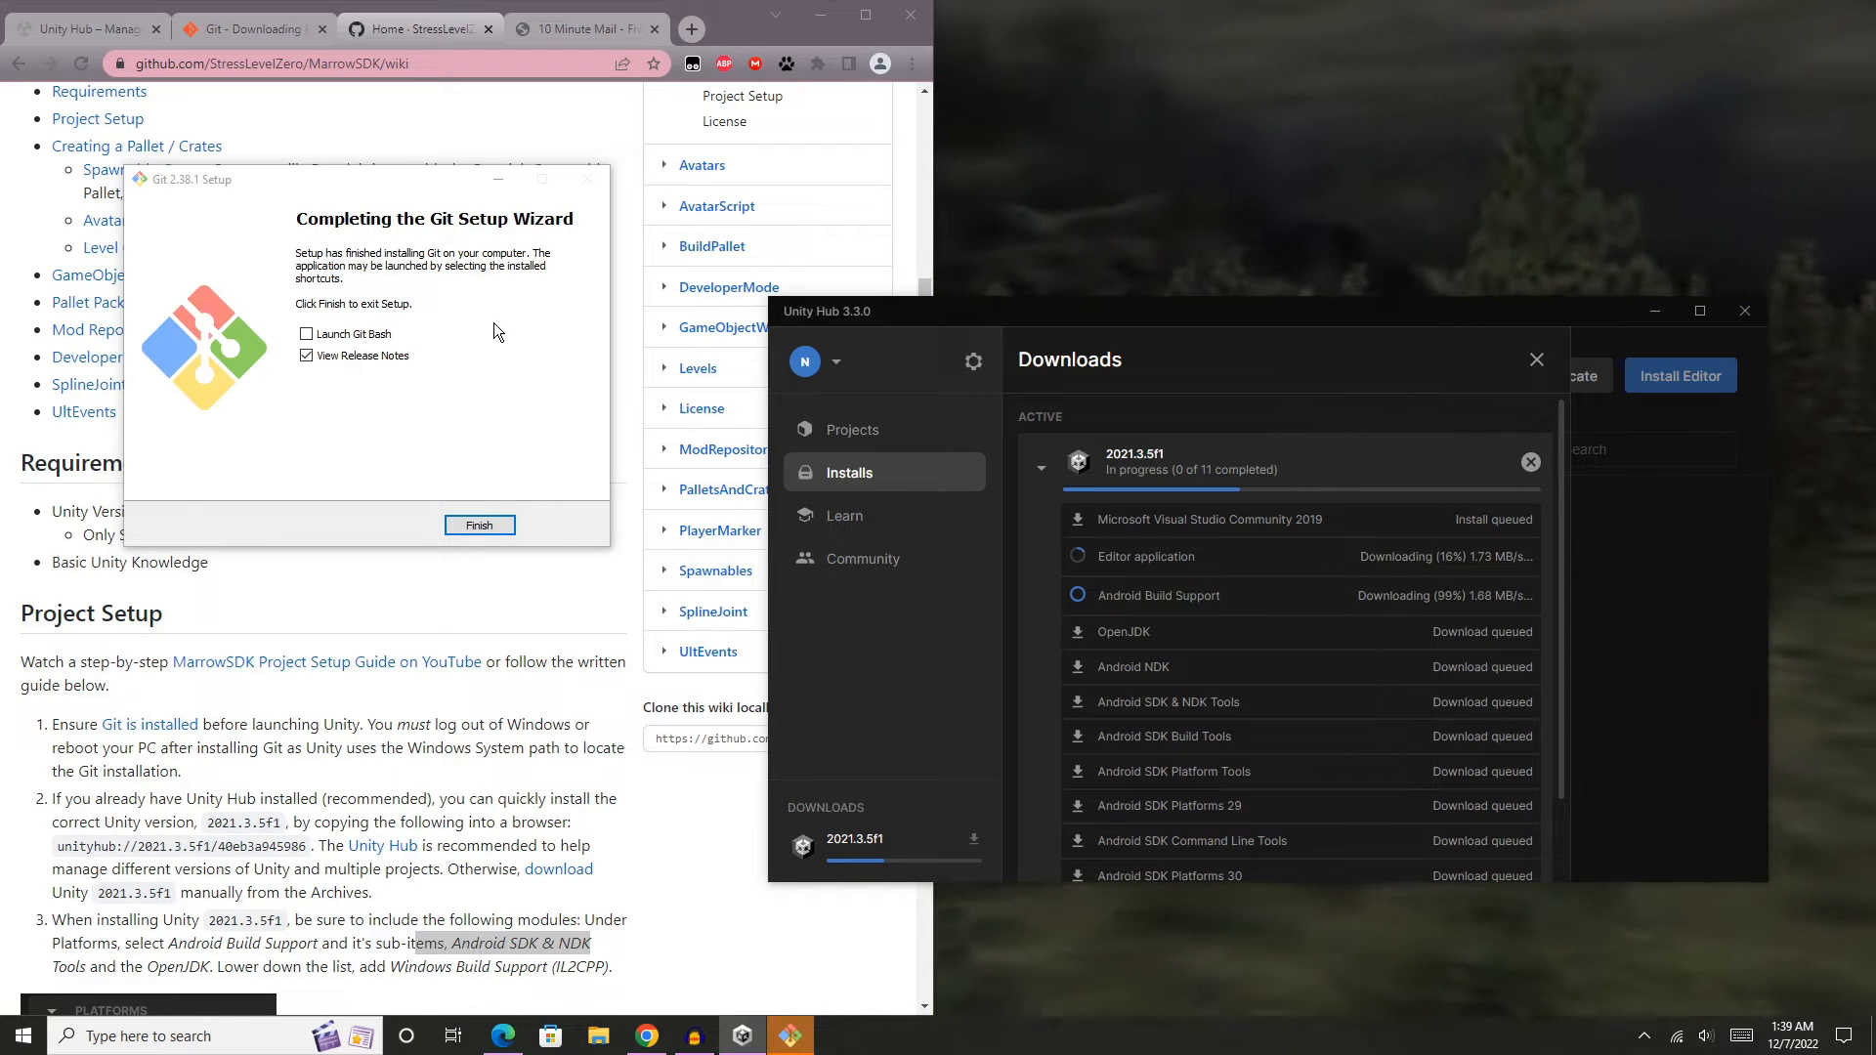
- Finish the Git setup without viewing the release notes and move the Unity Hub window farther off the wiki
{"action": "left_click", "coordinate": [307, 355]}
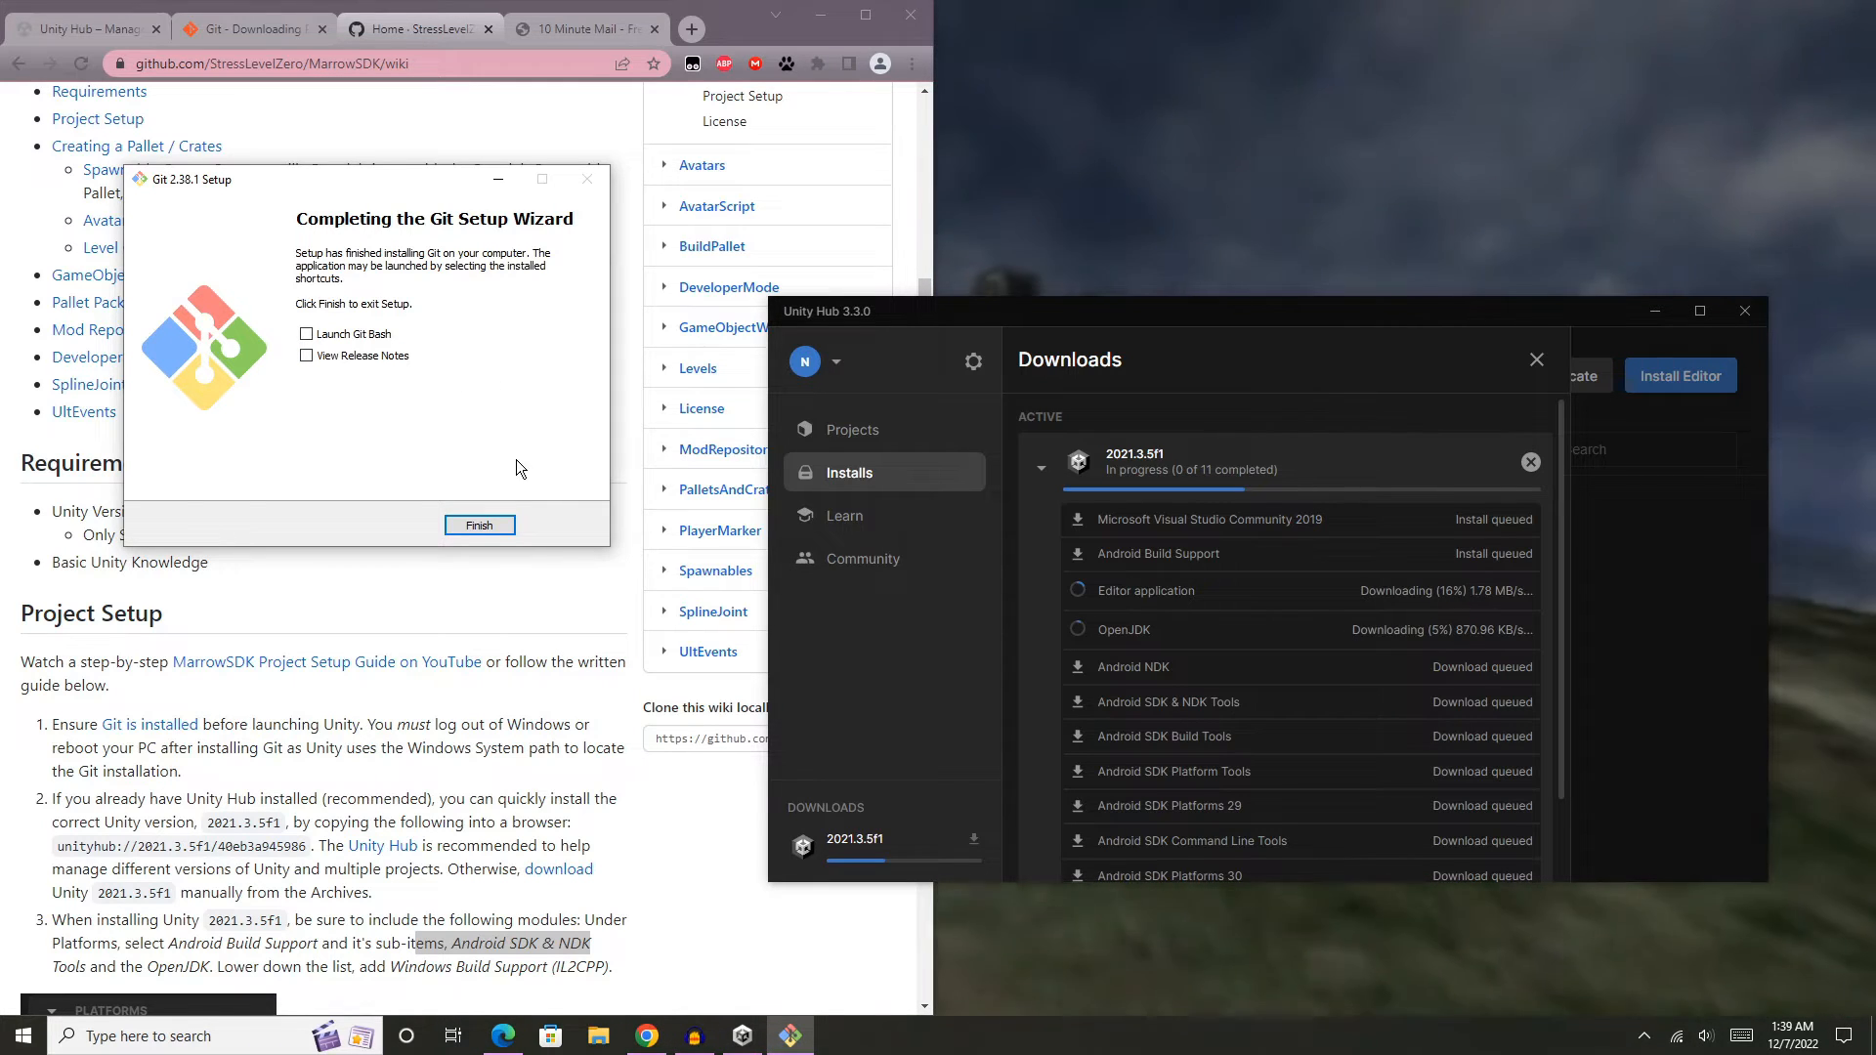
{"action": "left_click", "coordinate": [500, 528]}
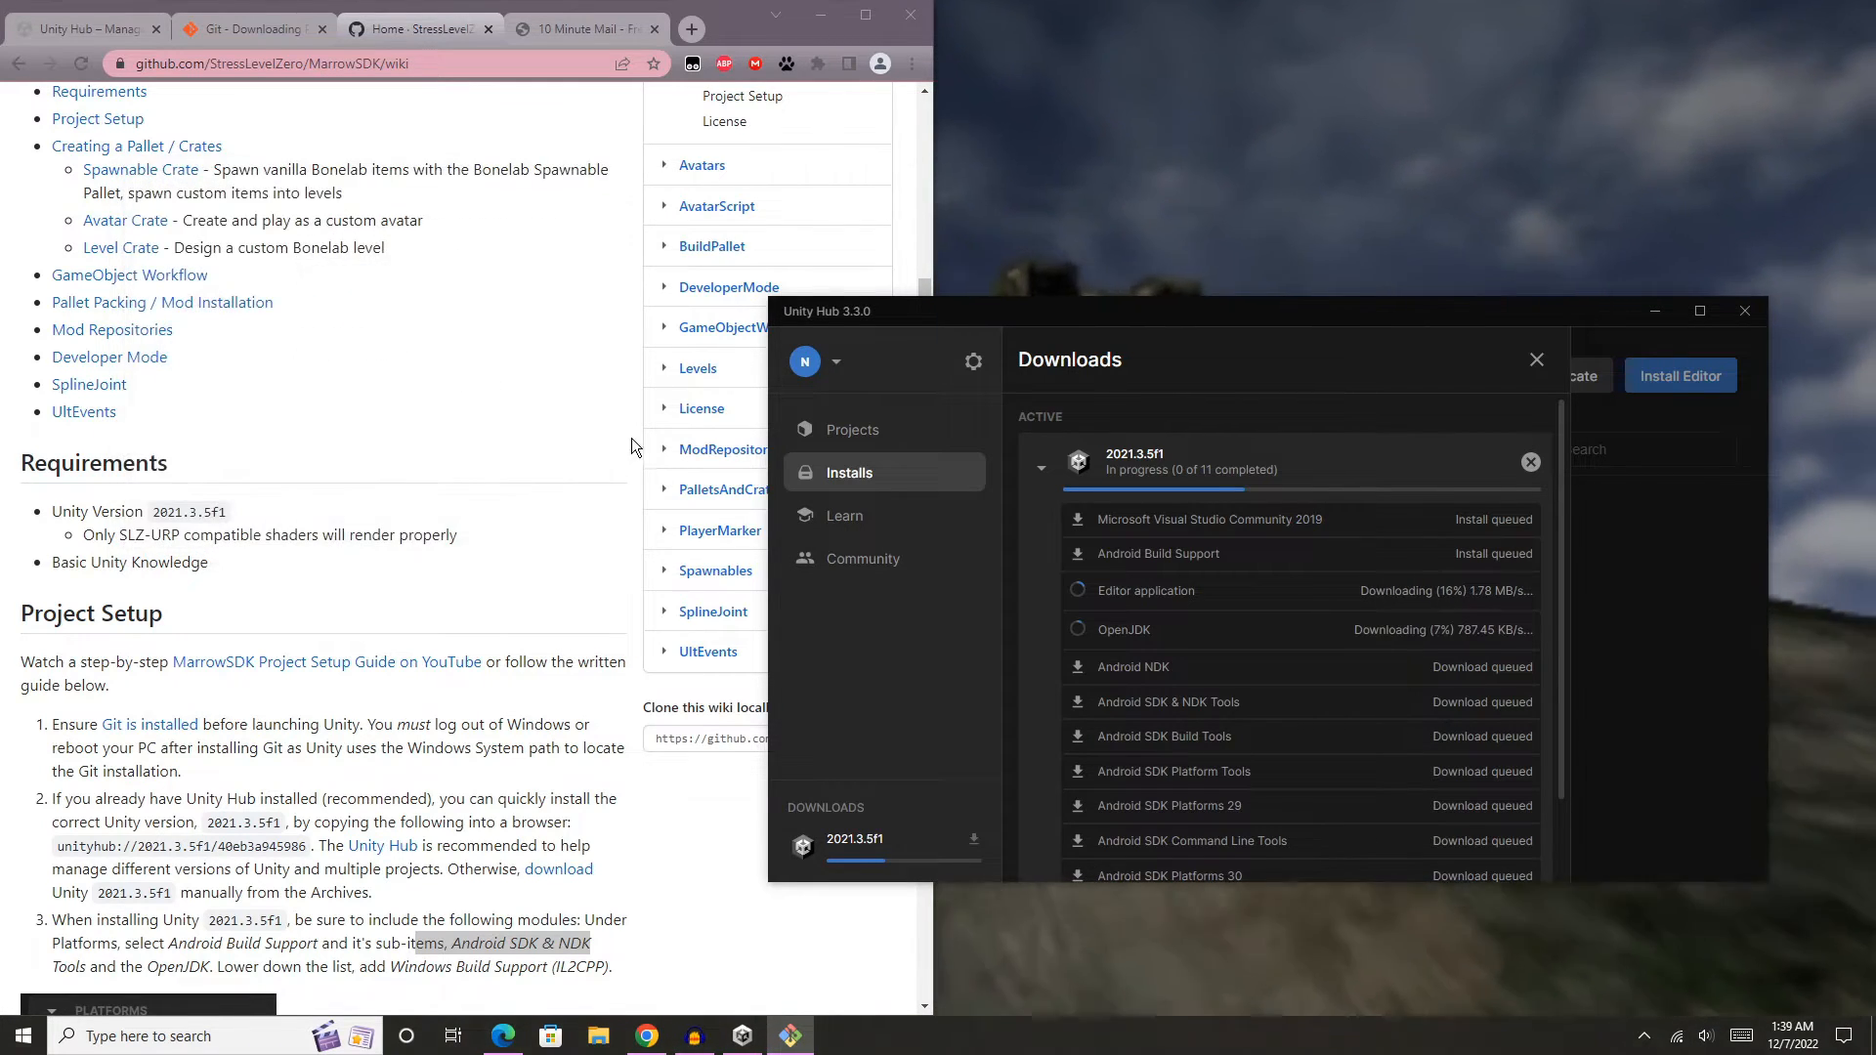
{"action": "left_click_drag", "start_coordinate": [1160, 313], "coordinate": [1219, 290]}
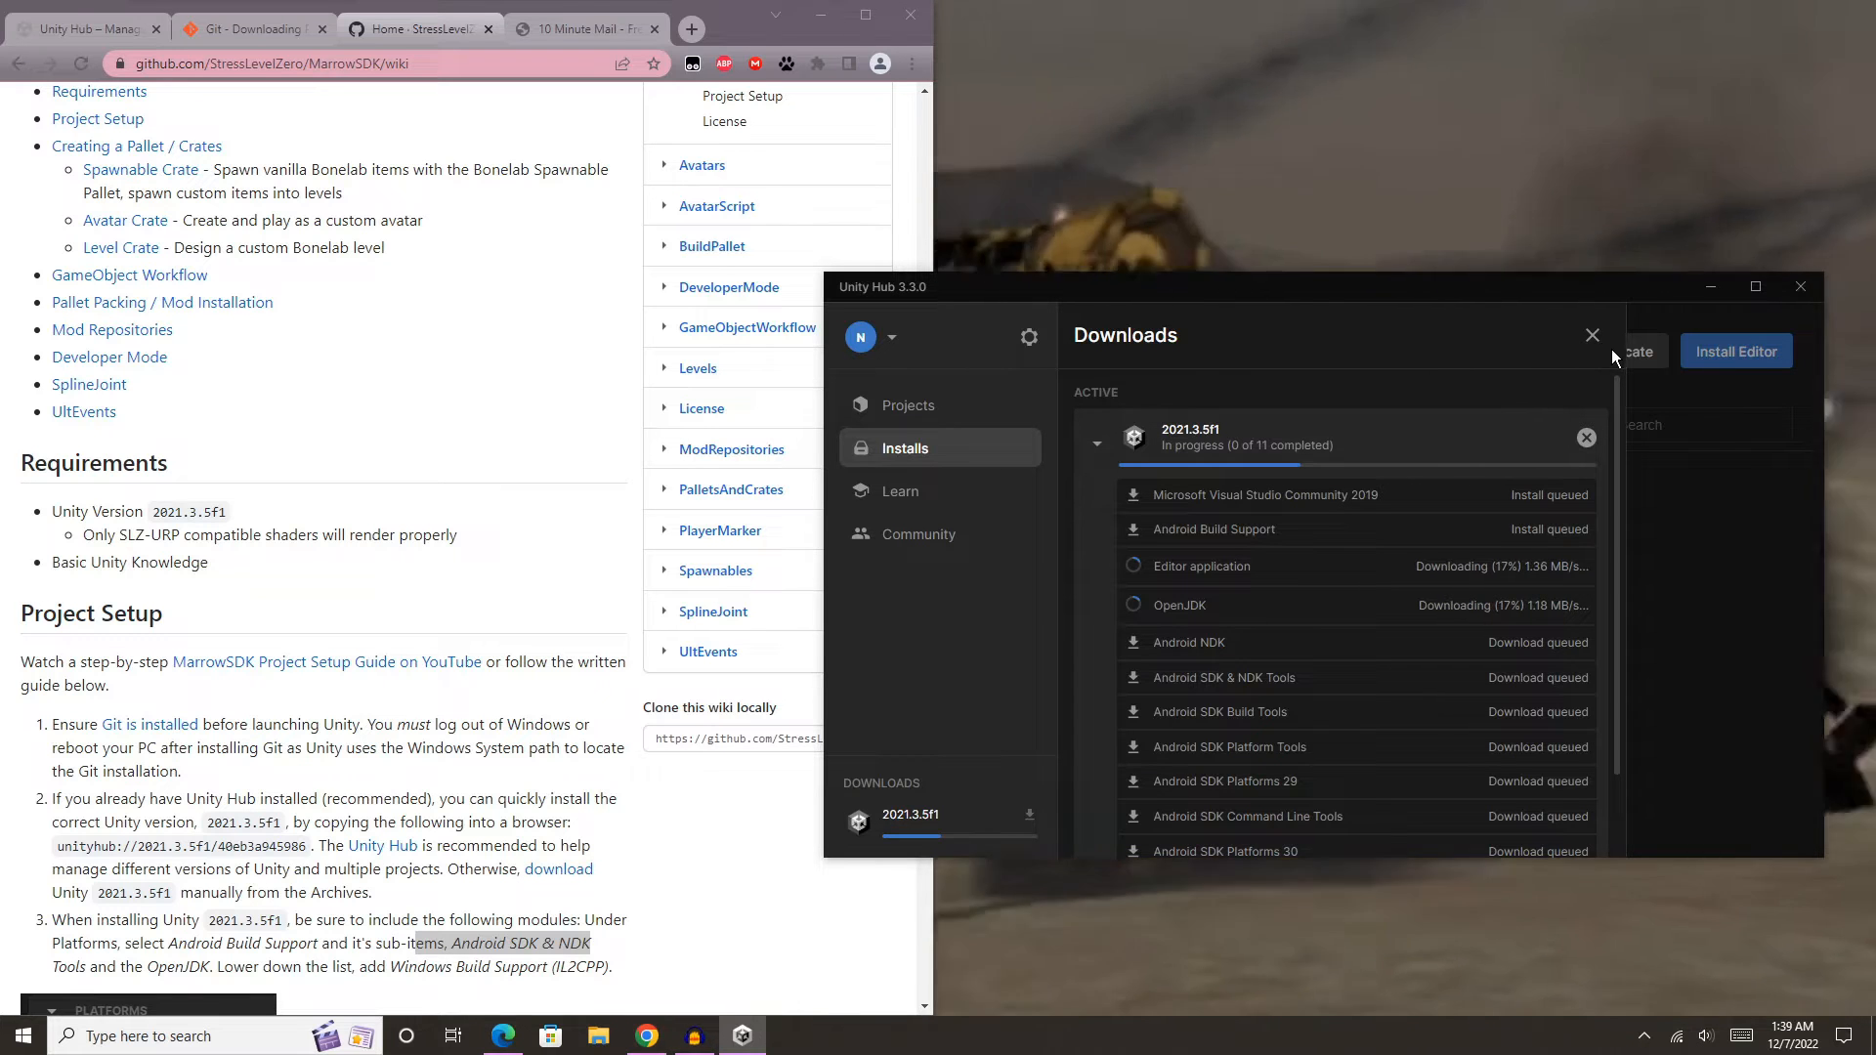
{"action": "mouse_move", "coordinate": [1444, 288]}
{"action": "left_mouse_down"}
{"action": "mouse_move", "coordinate": [1445, 305]}
{"action": "mouse_move", "coordinate": [1442, 274]}
{"action": "left_mouse_up"}
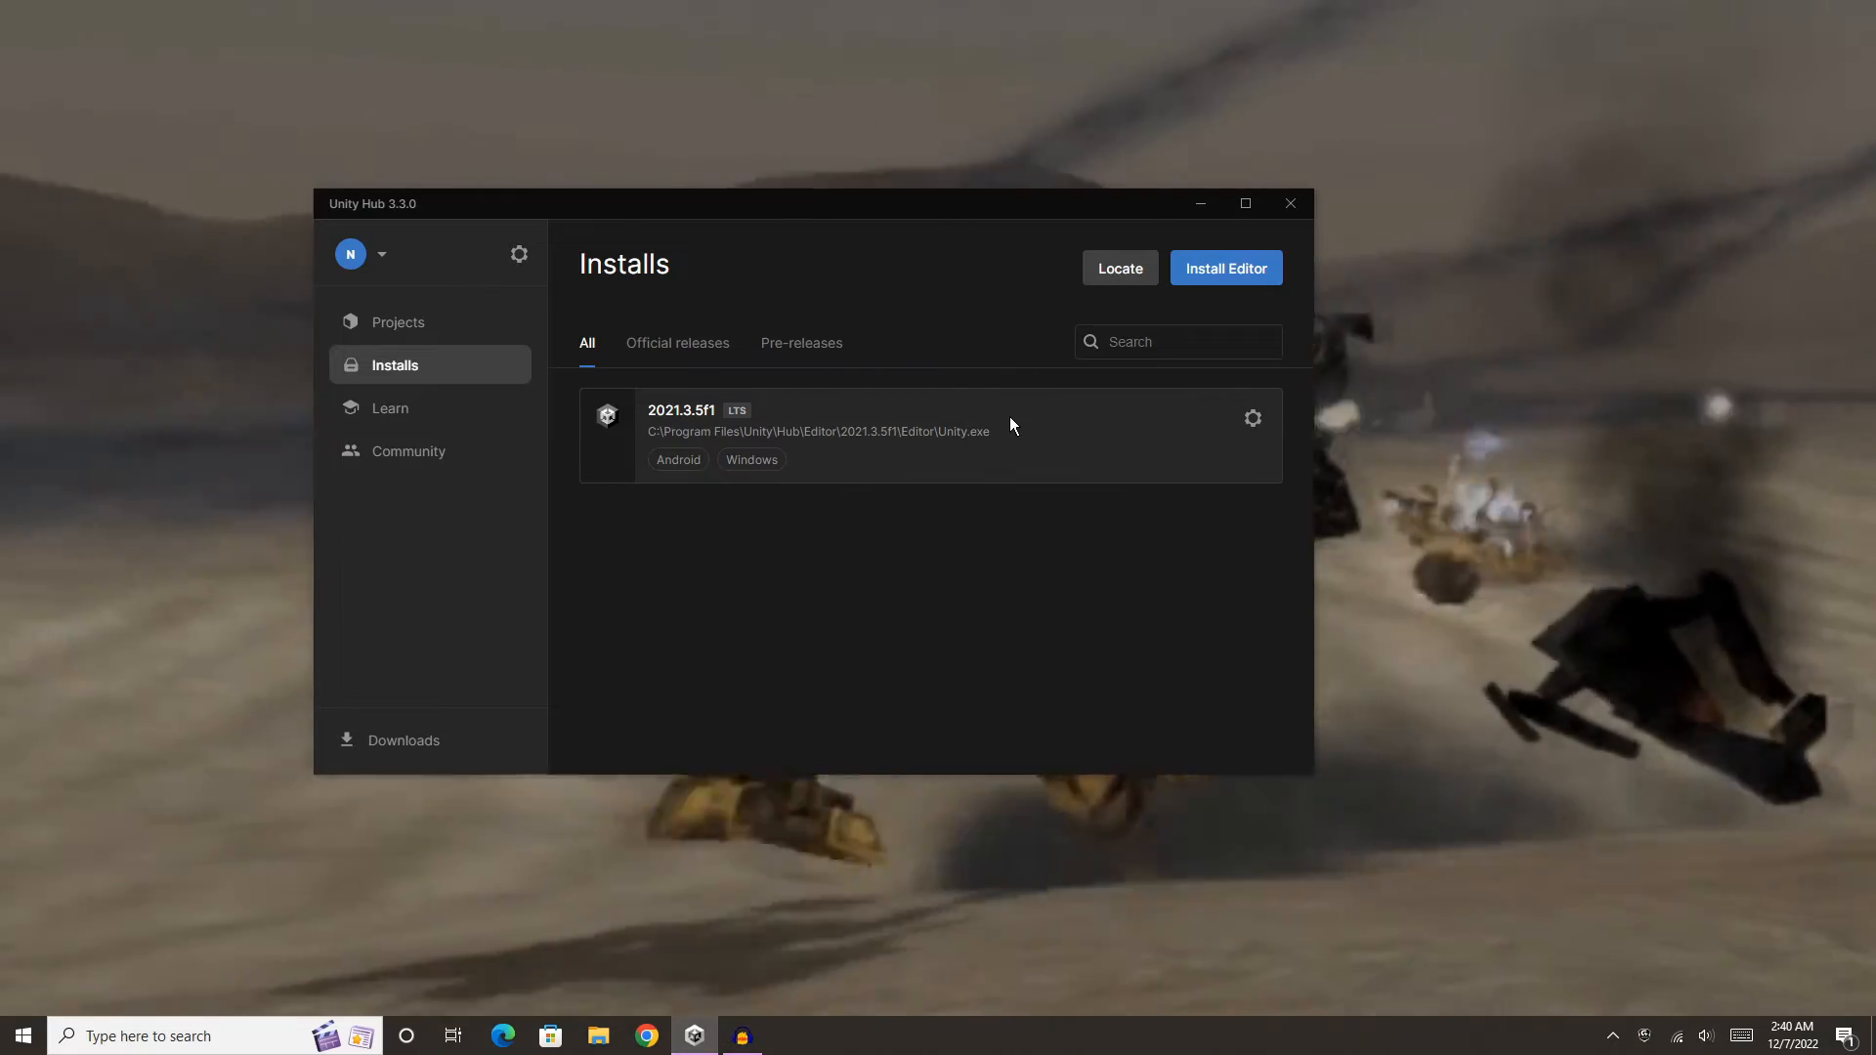
- Start a new project with editor version 2021.3.5f1 and download the 3D (URP) core template for it
{"action": "left_click", "coordinate": [420, 323]}
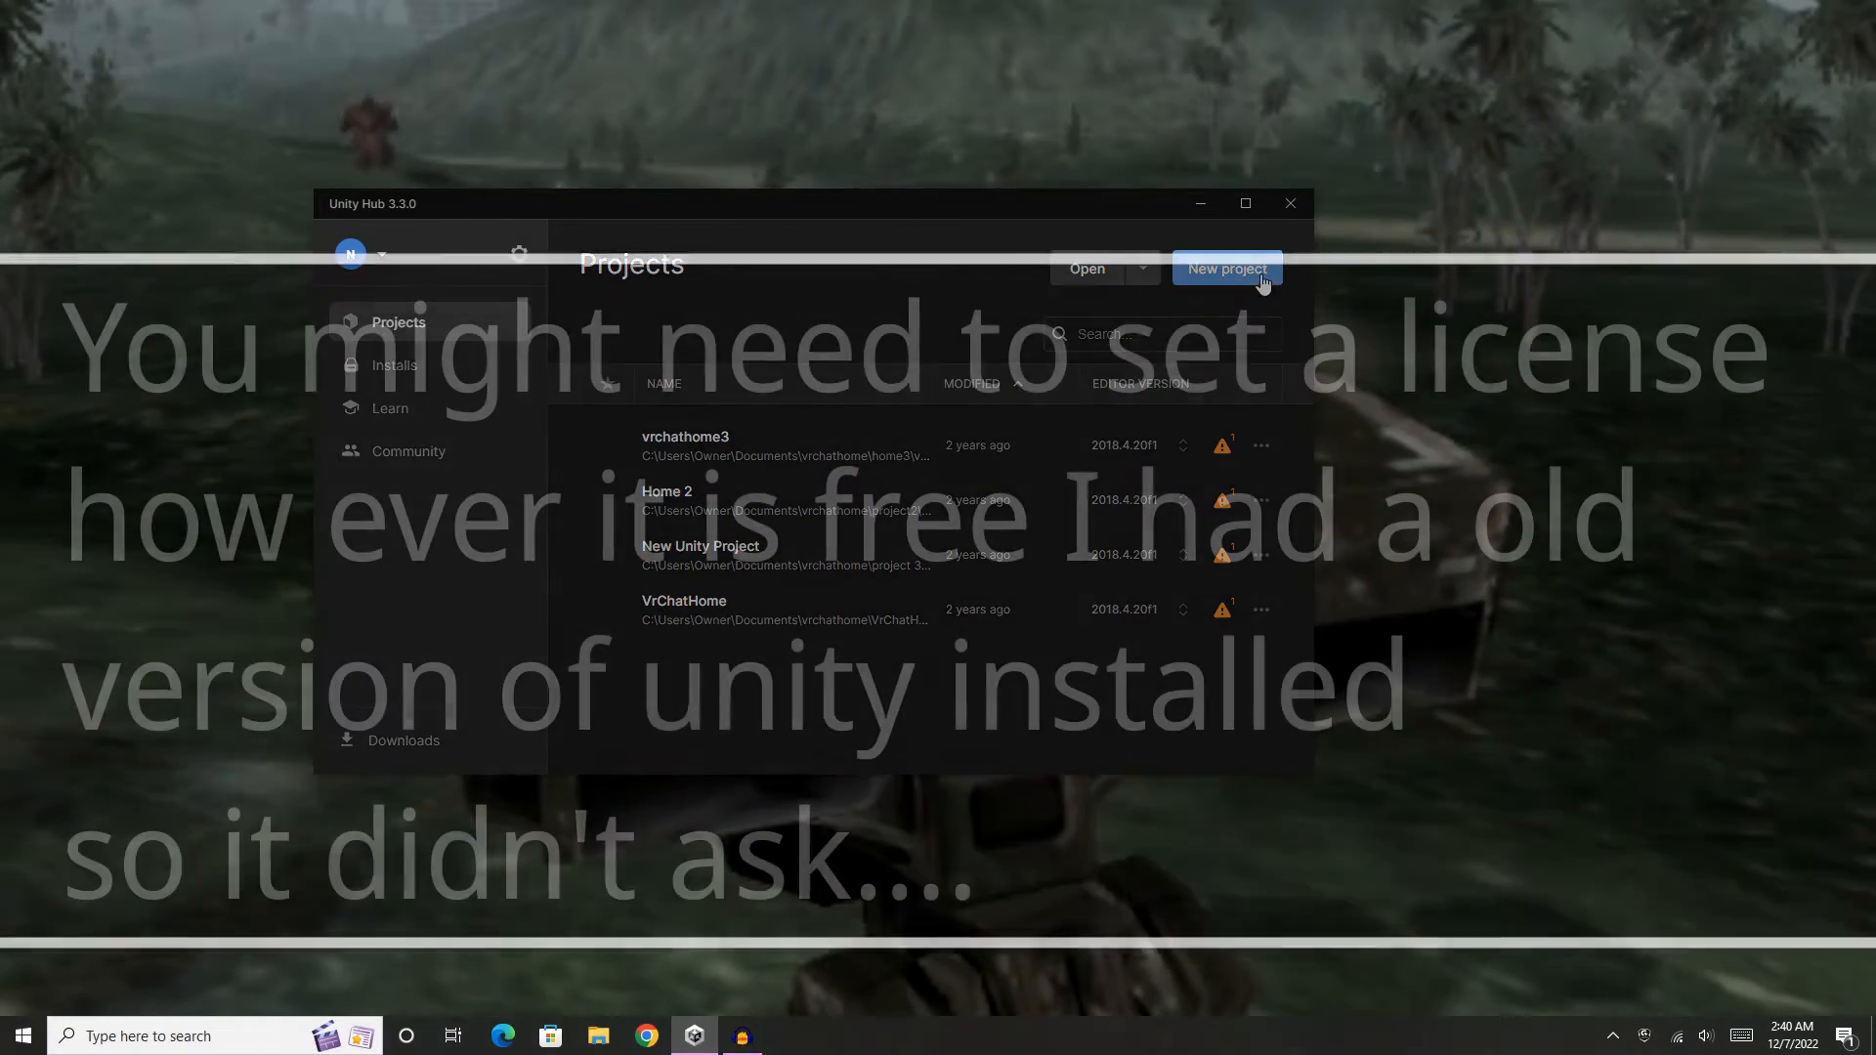
{"action": "left_click", "coordinate": [1260, 277]}
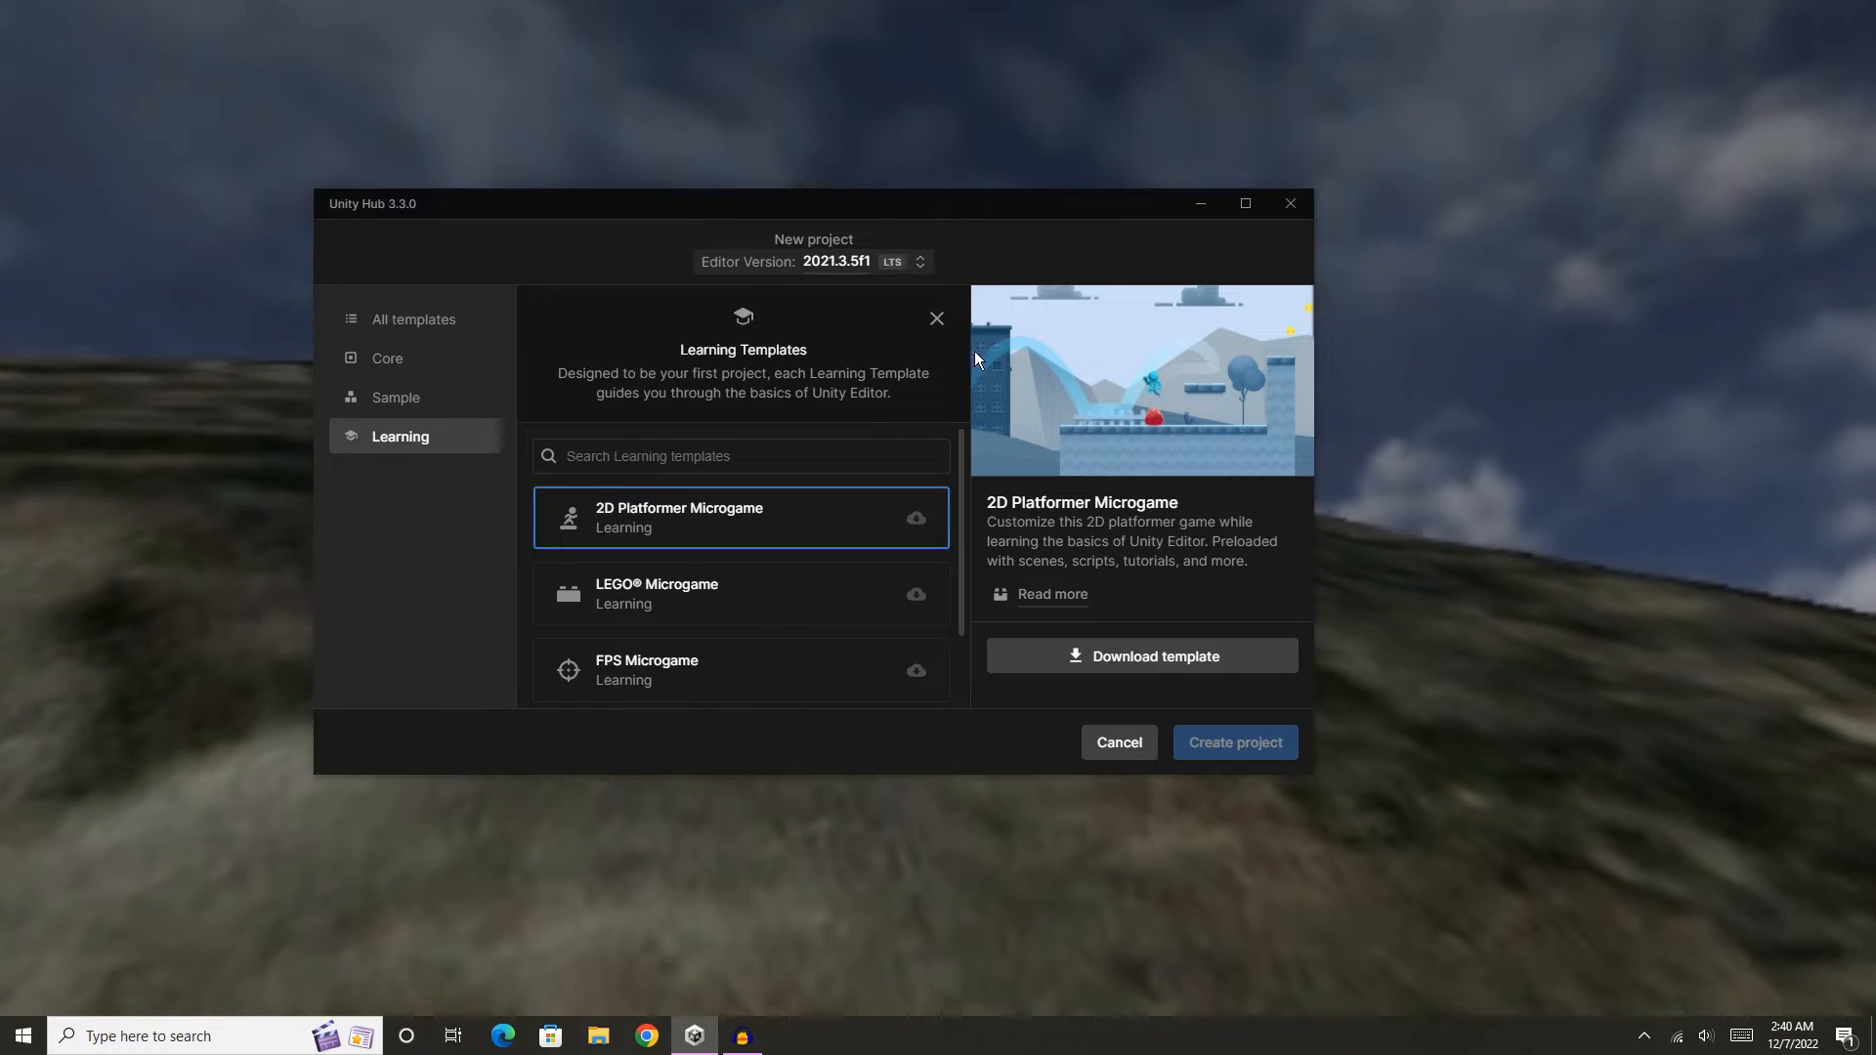
{"action": "scroll", "coordinate": [767, 543], "scroll_direction": "down", "scroll_amount": 1}
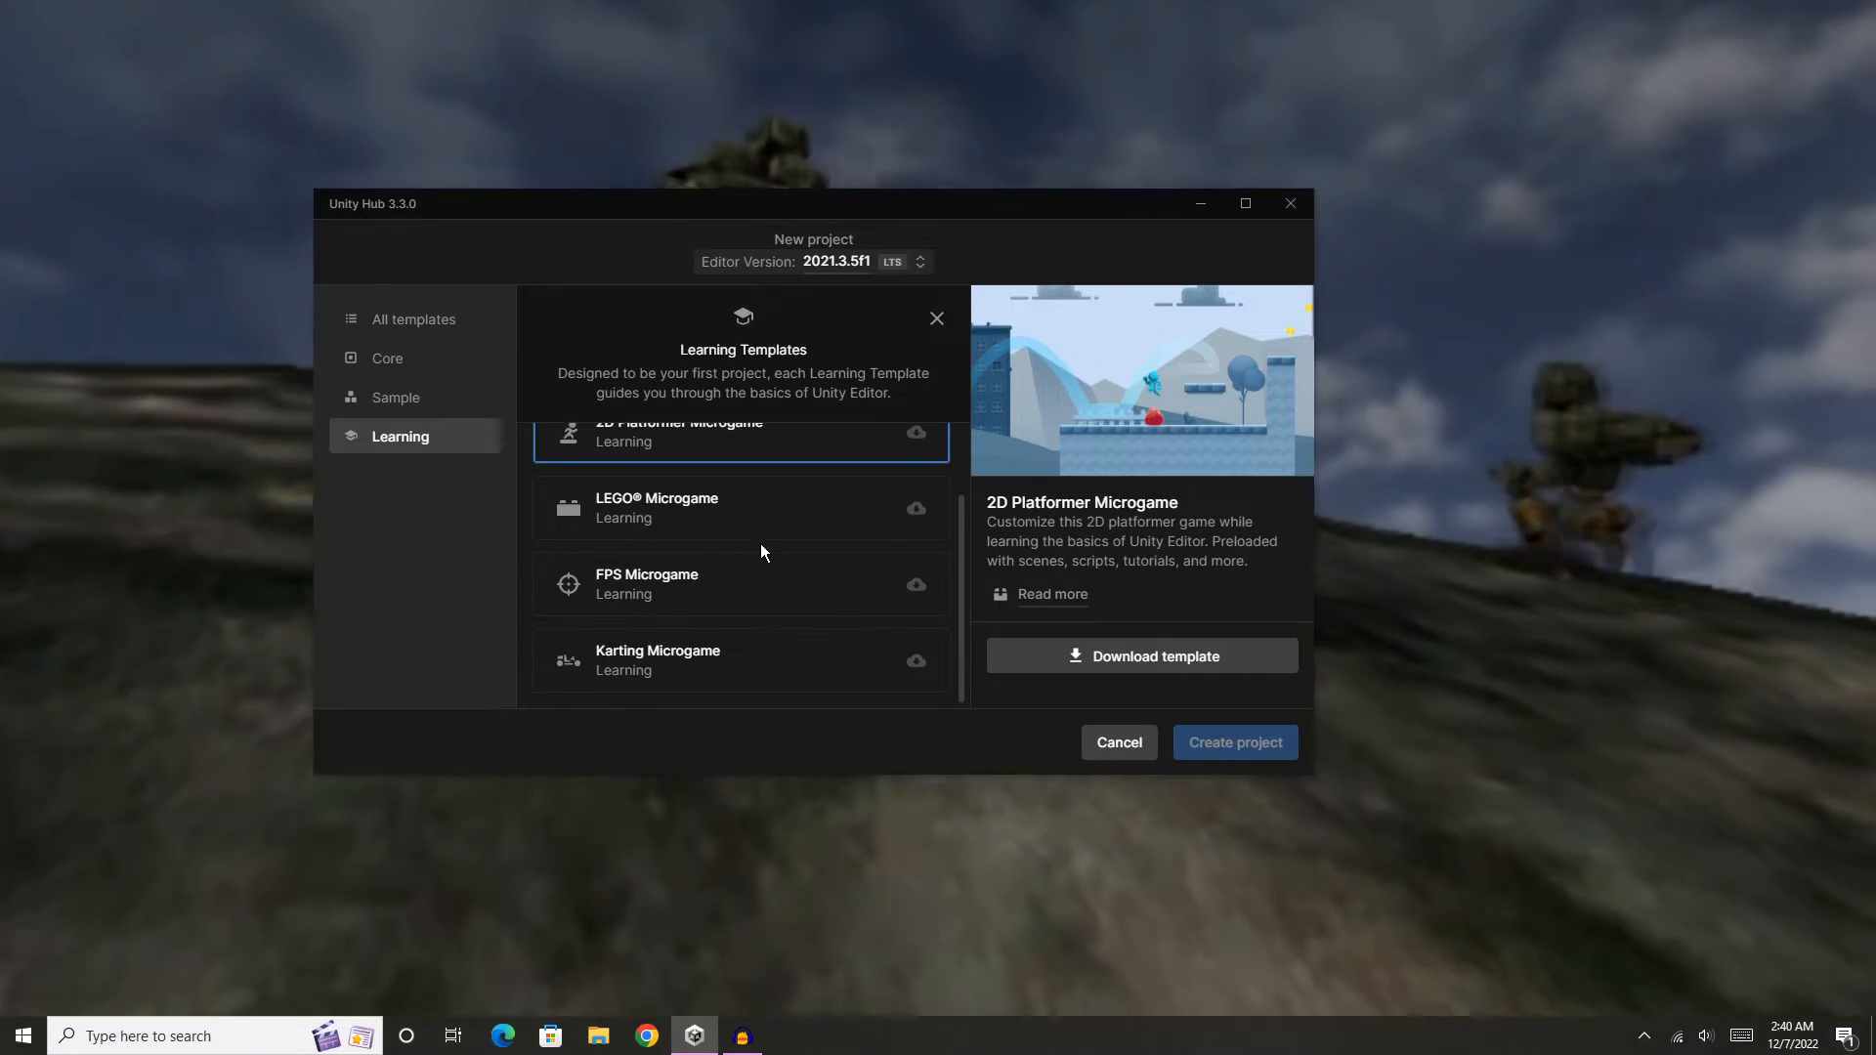
{"action": "scroll", "coordinate": [760, 549], "scroll_direction": "up", "scroll_amount": 1}
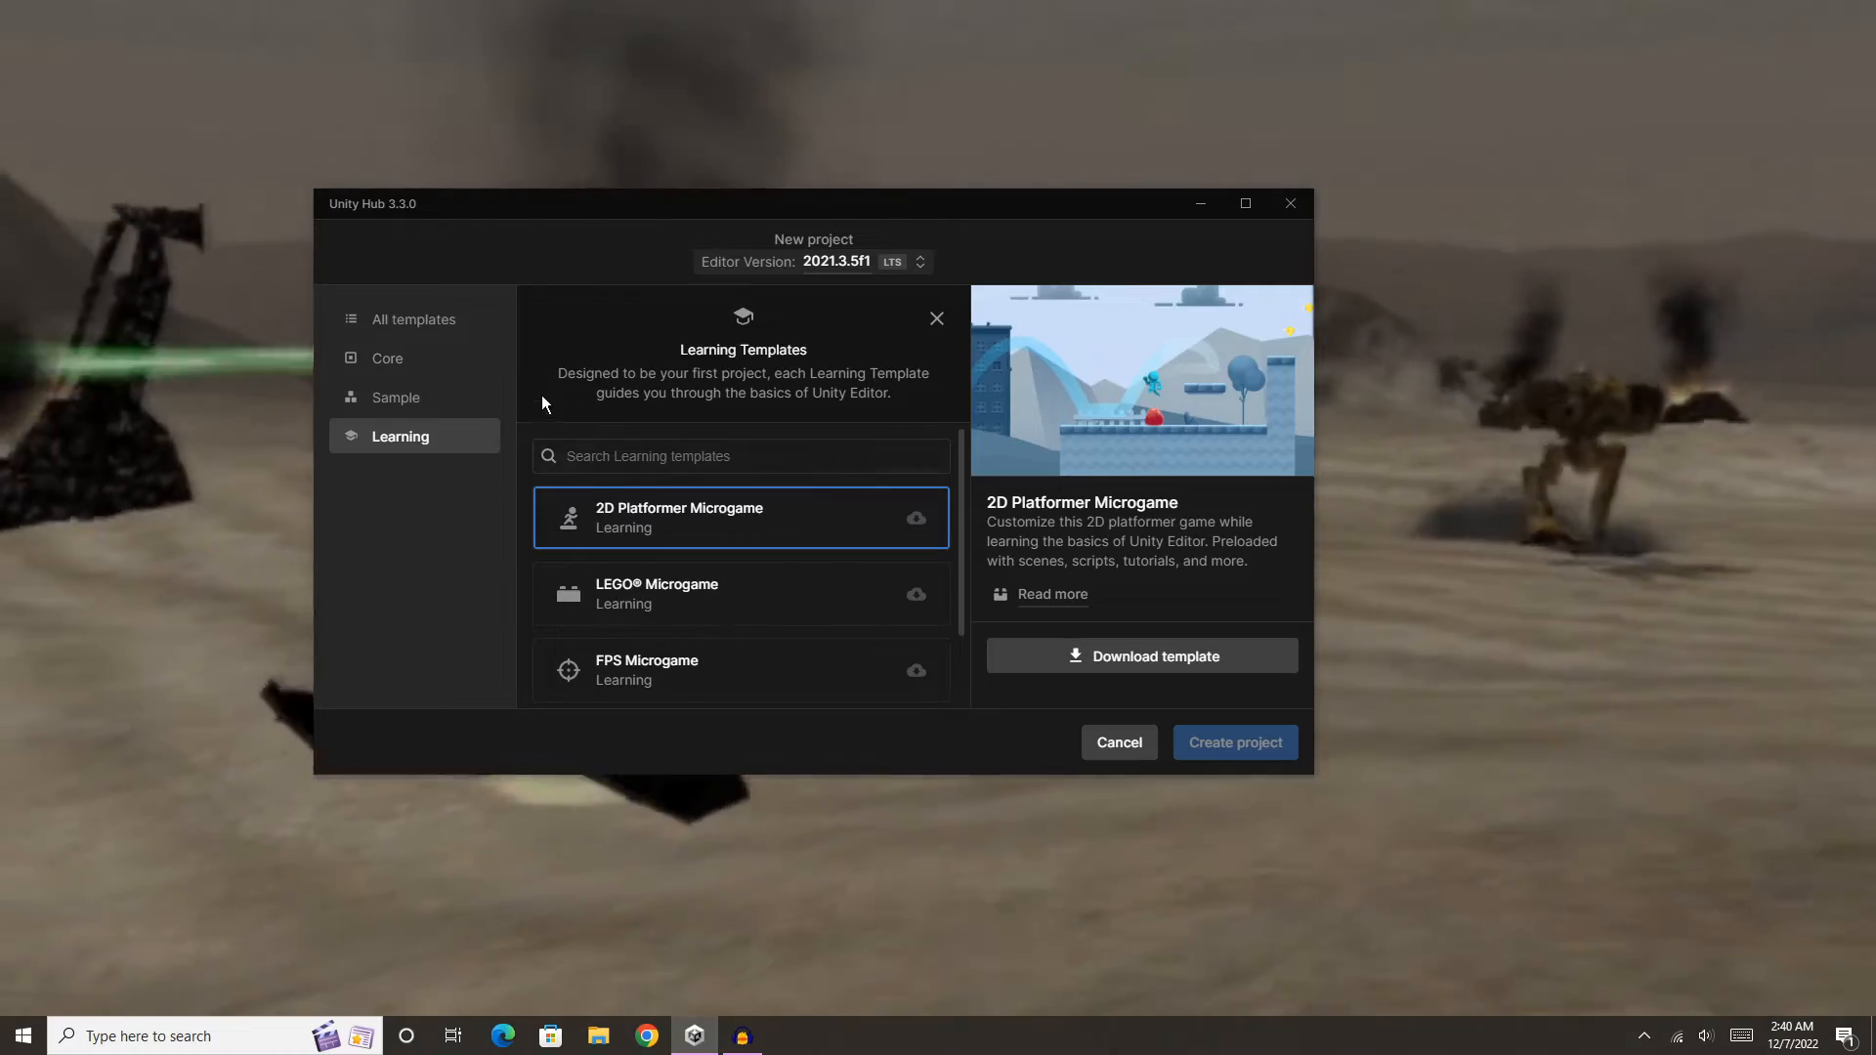
{"action": "left_click", "coordinate": [388, 358]}
{"action": "scroll", "coordinate": [840, 469], "scroll_direction": "down", "scroll_amount": 5}
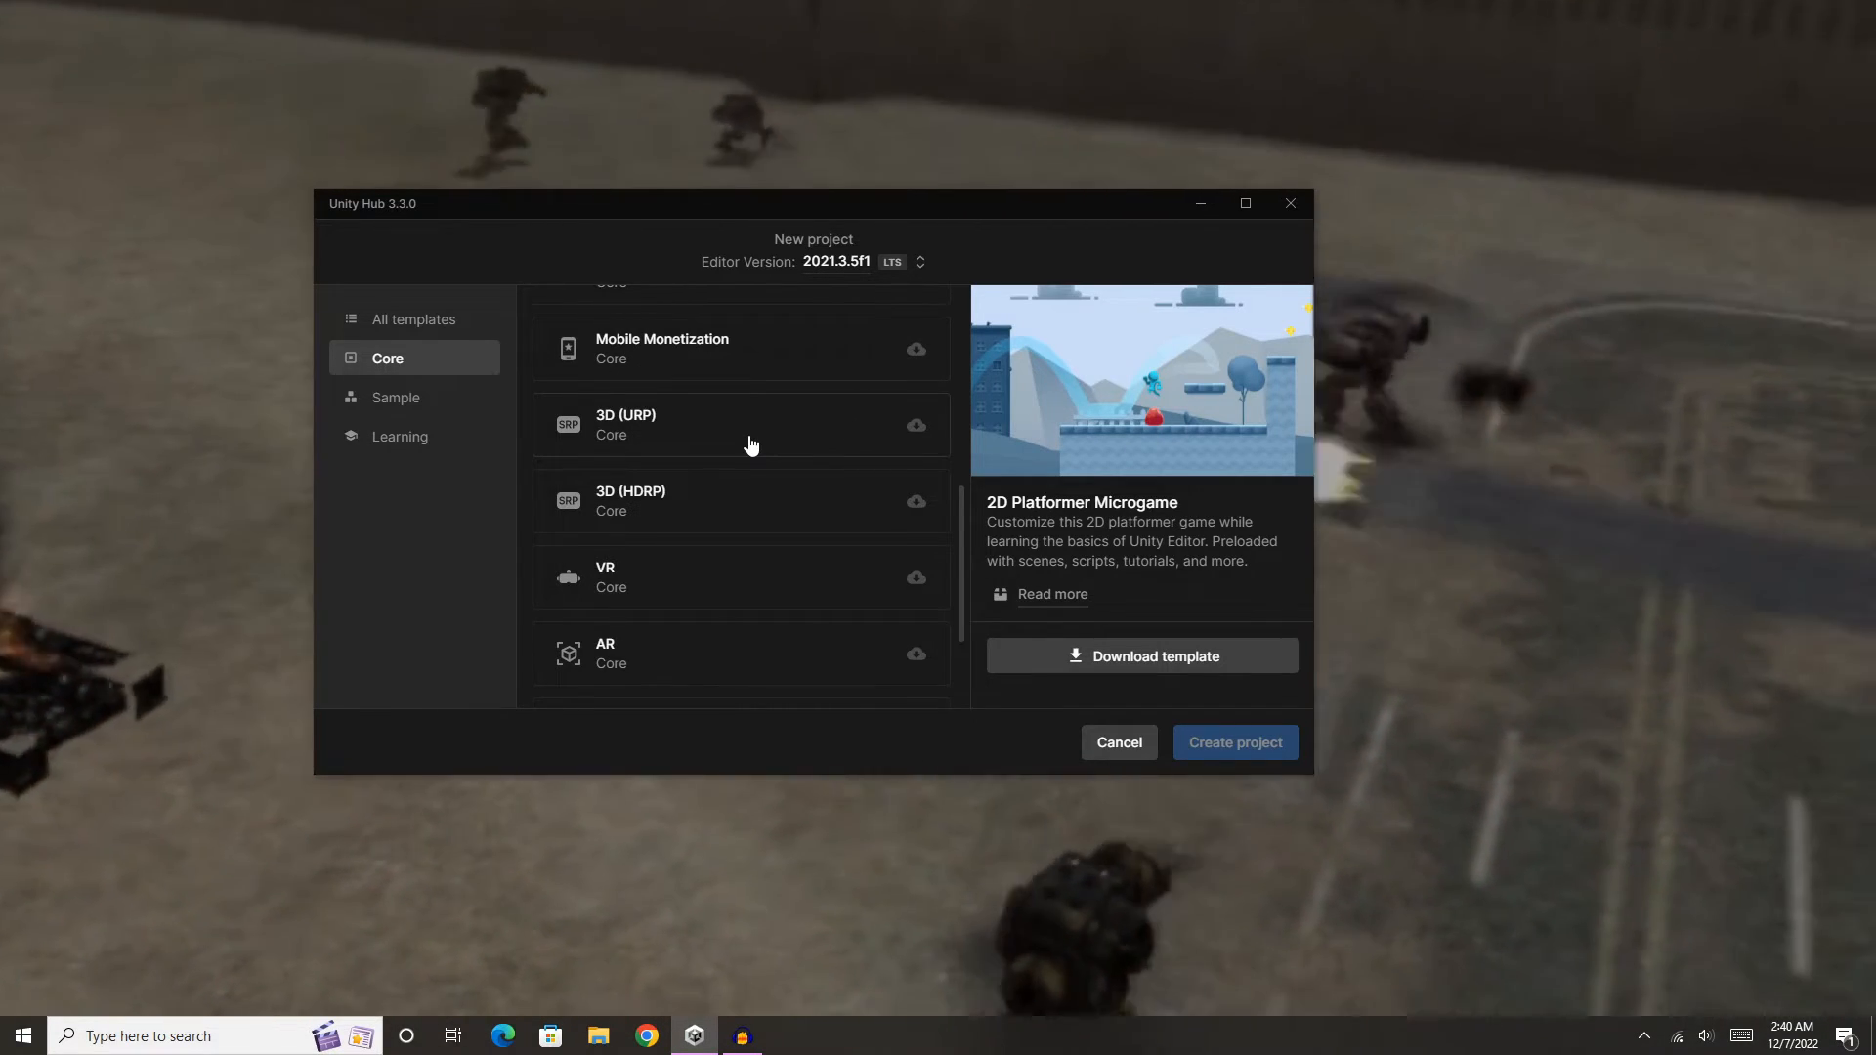
{"action": "left_click", "coordinate": [745, 441]}
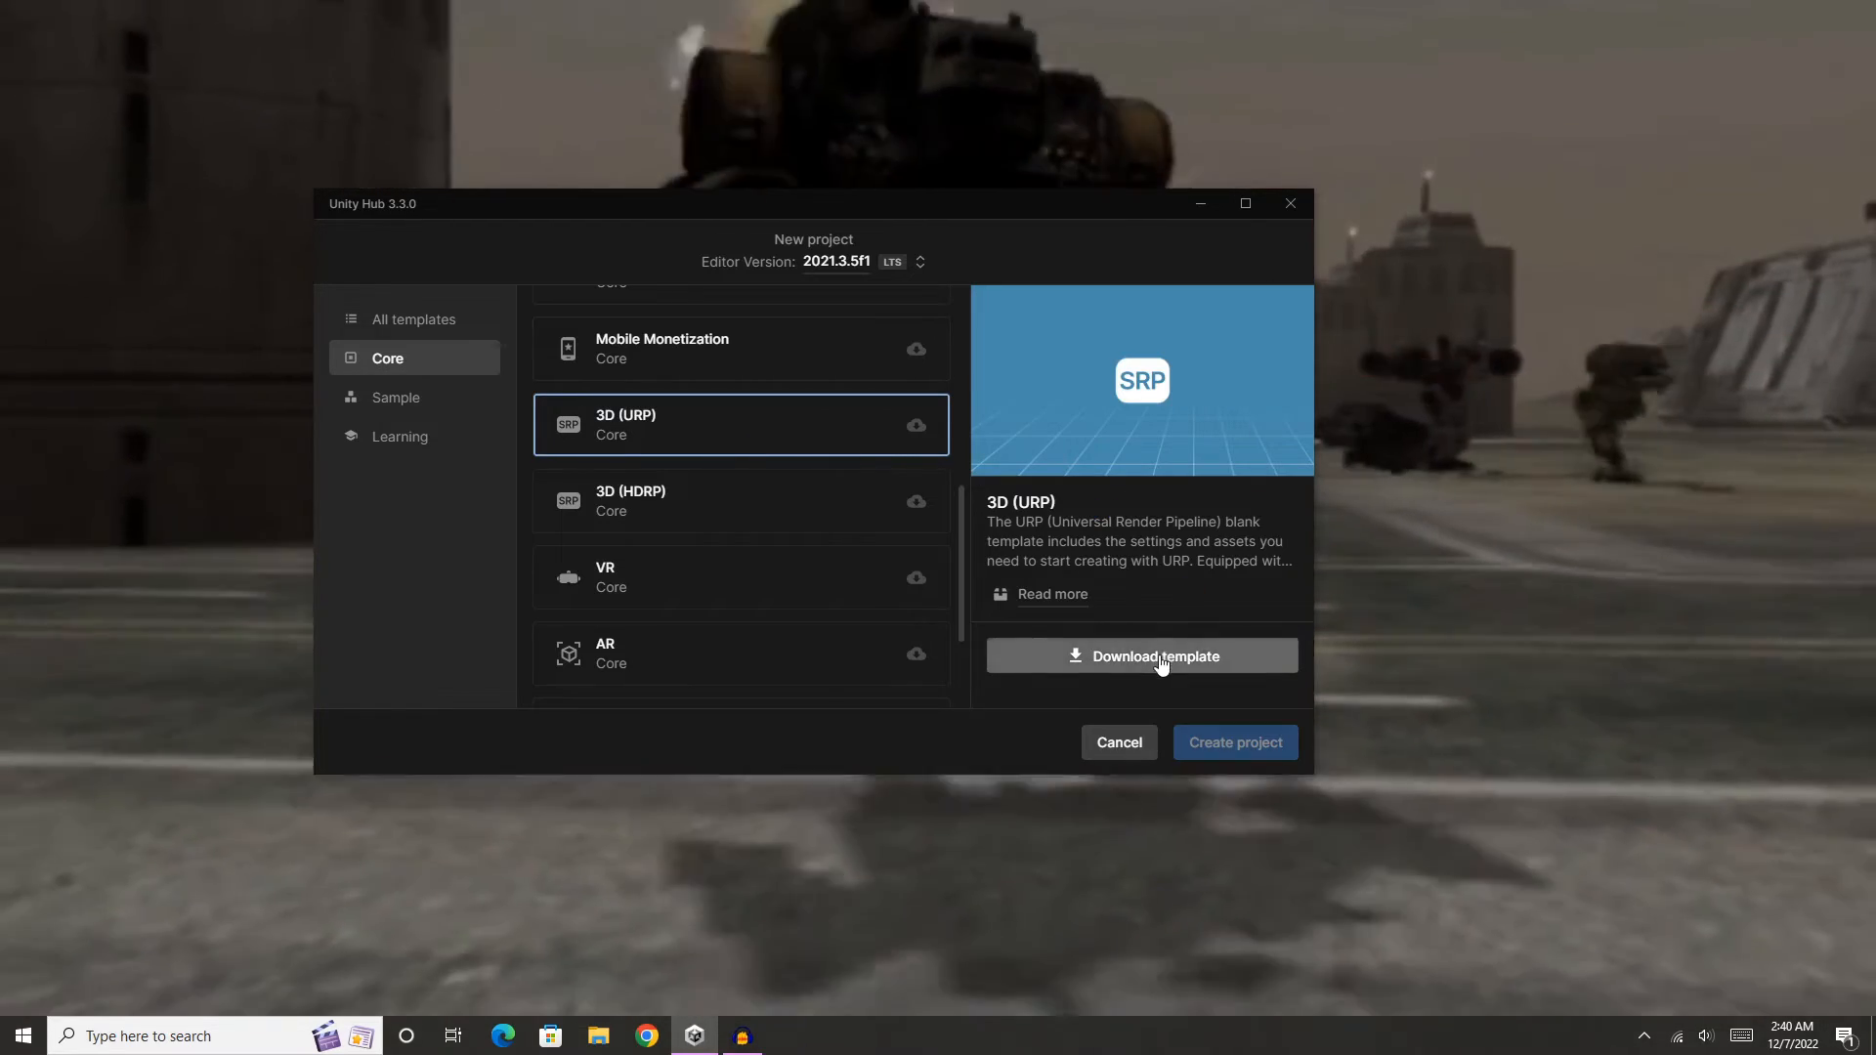
{"action": "left_click", "coordinate": [1165, 658]}
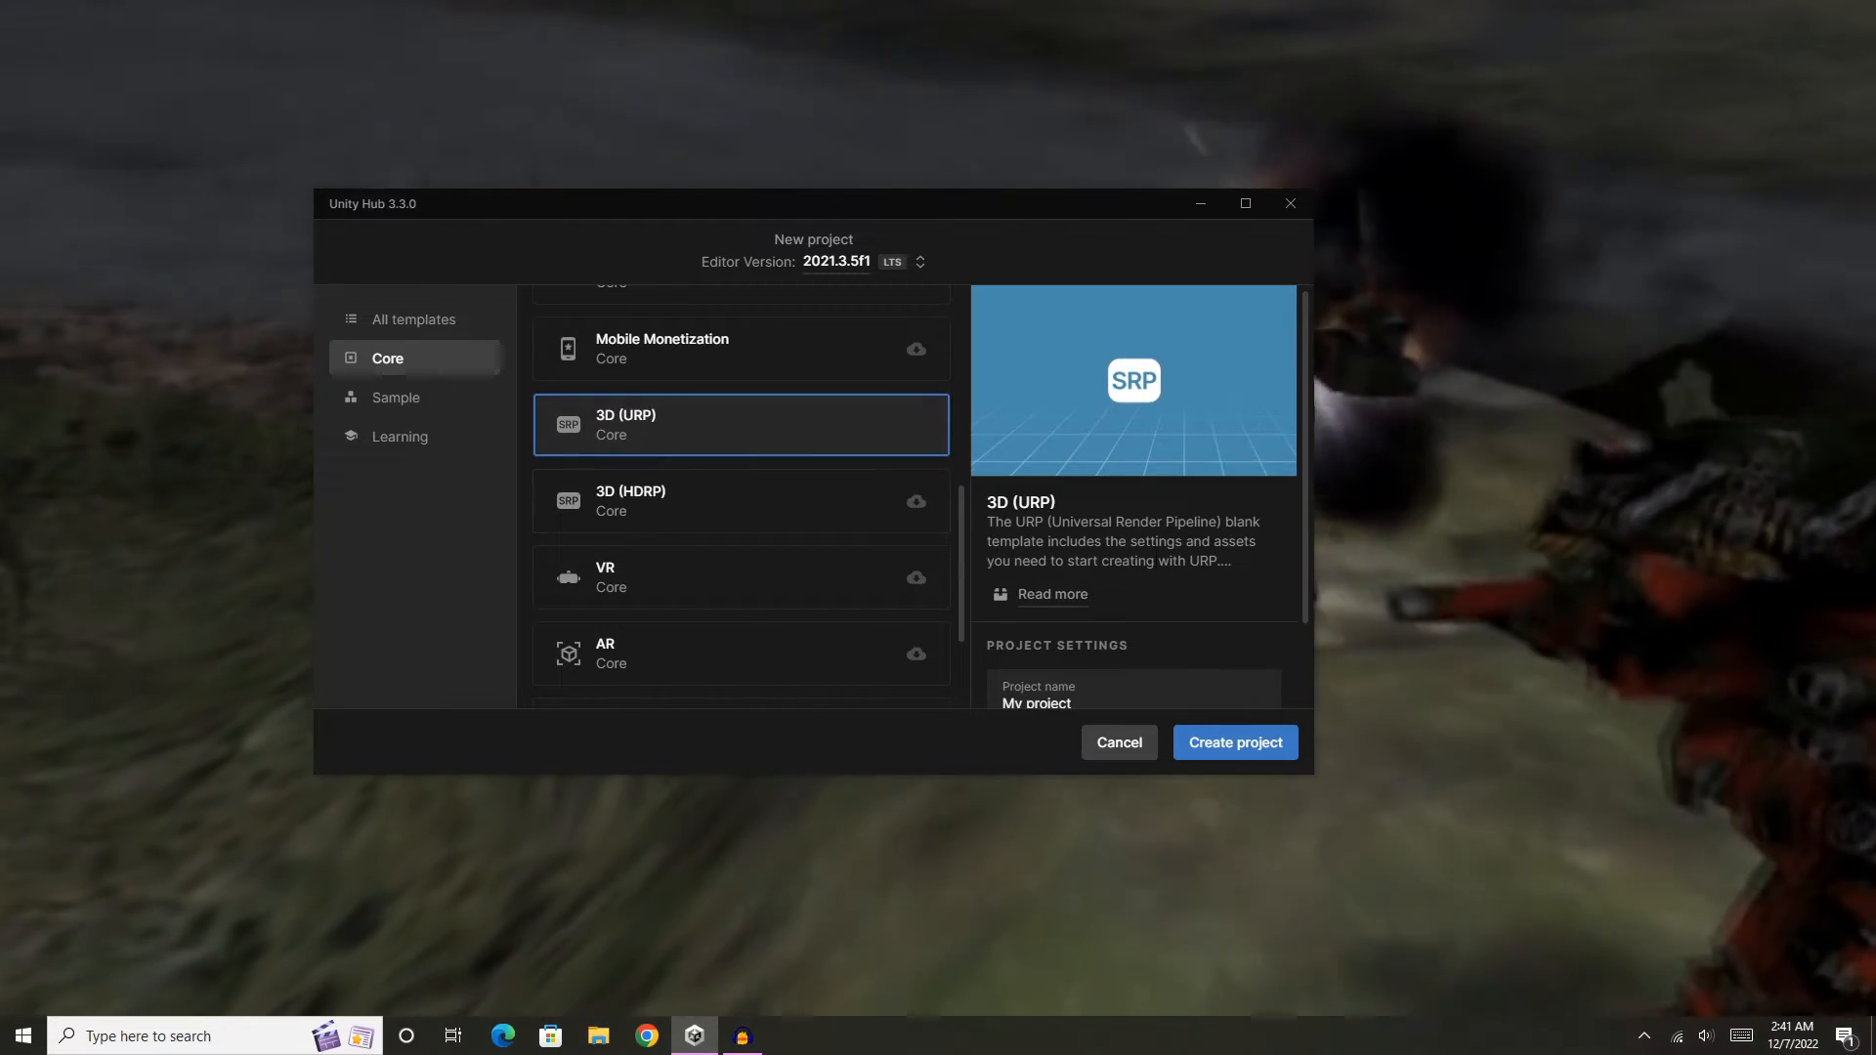
- Name the project "My project Bonelab" and create it from the 3D (URP) template
{"action": "scroll", "coordinate": [1159, 574], "scroll_direction": "down", "scroll_amount": 1}
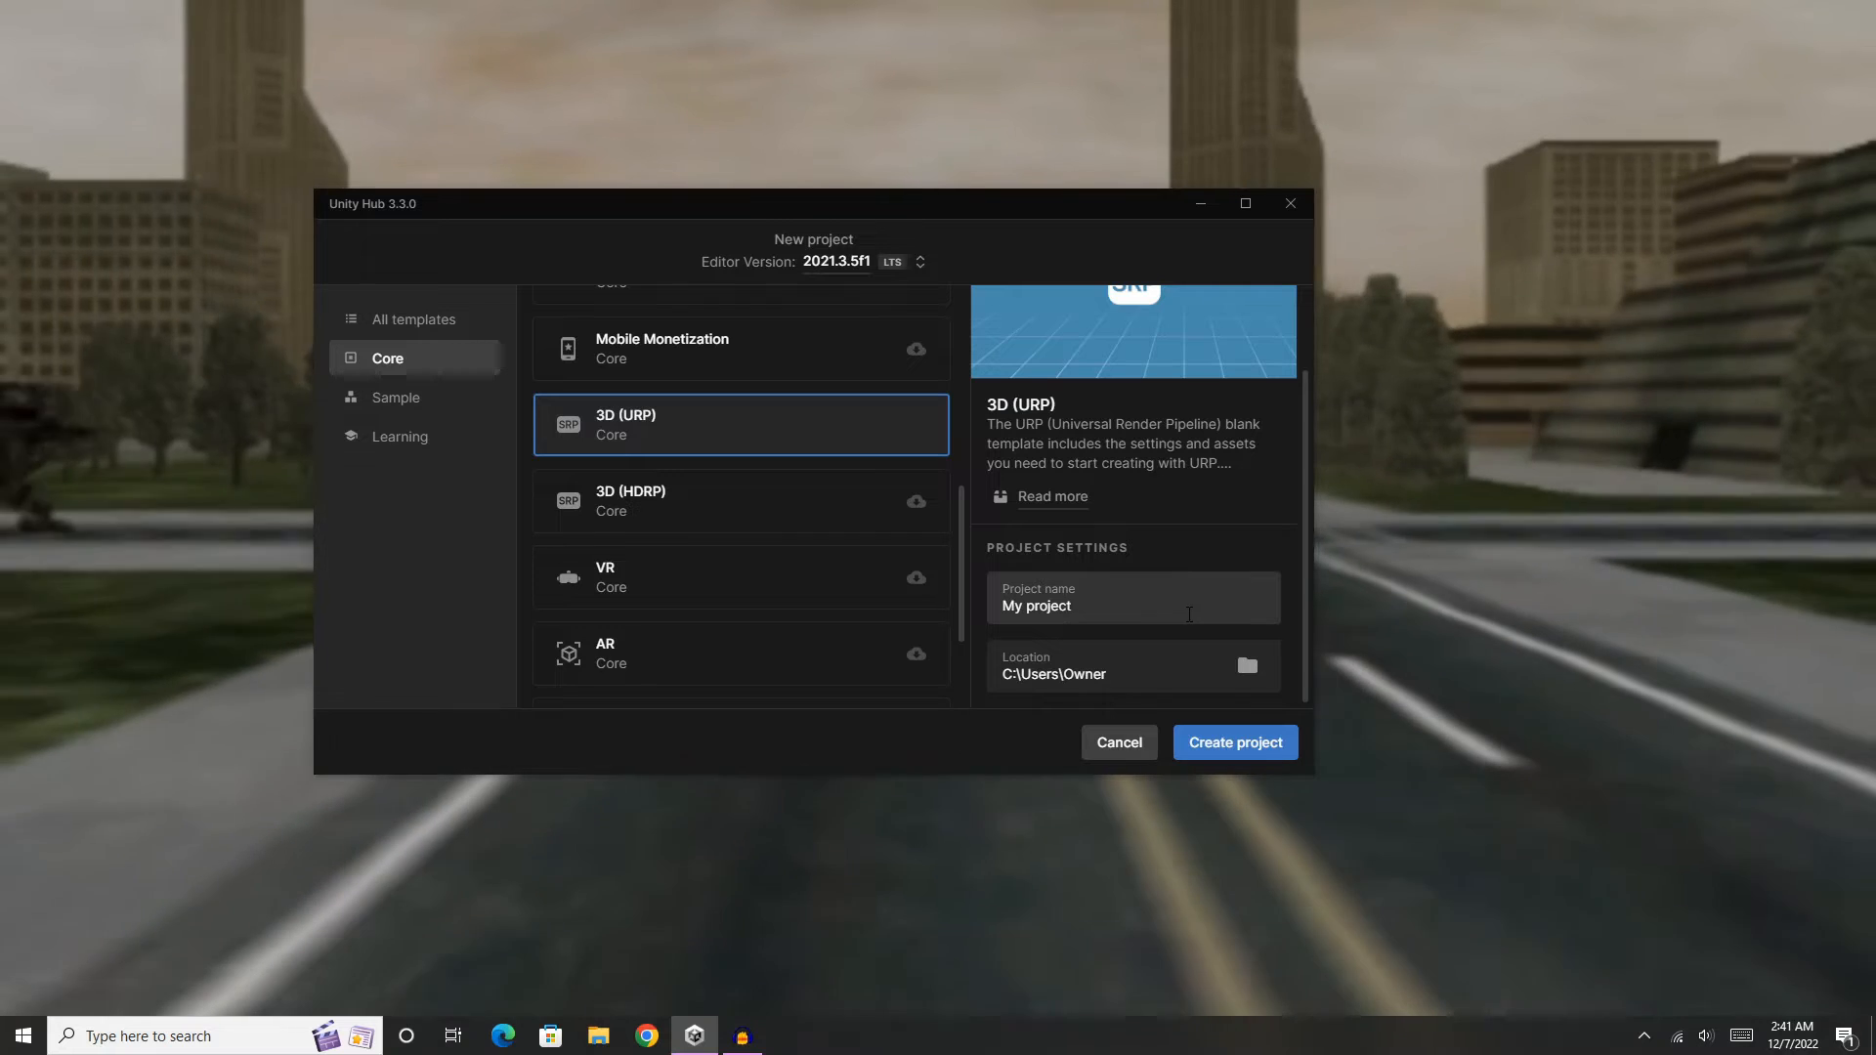
{"action": "left_click", "coordinate": [1118, 612]}
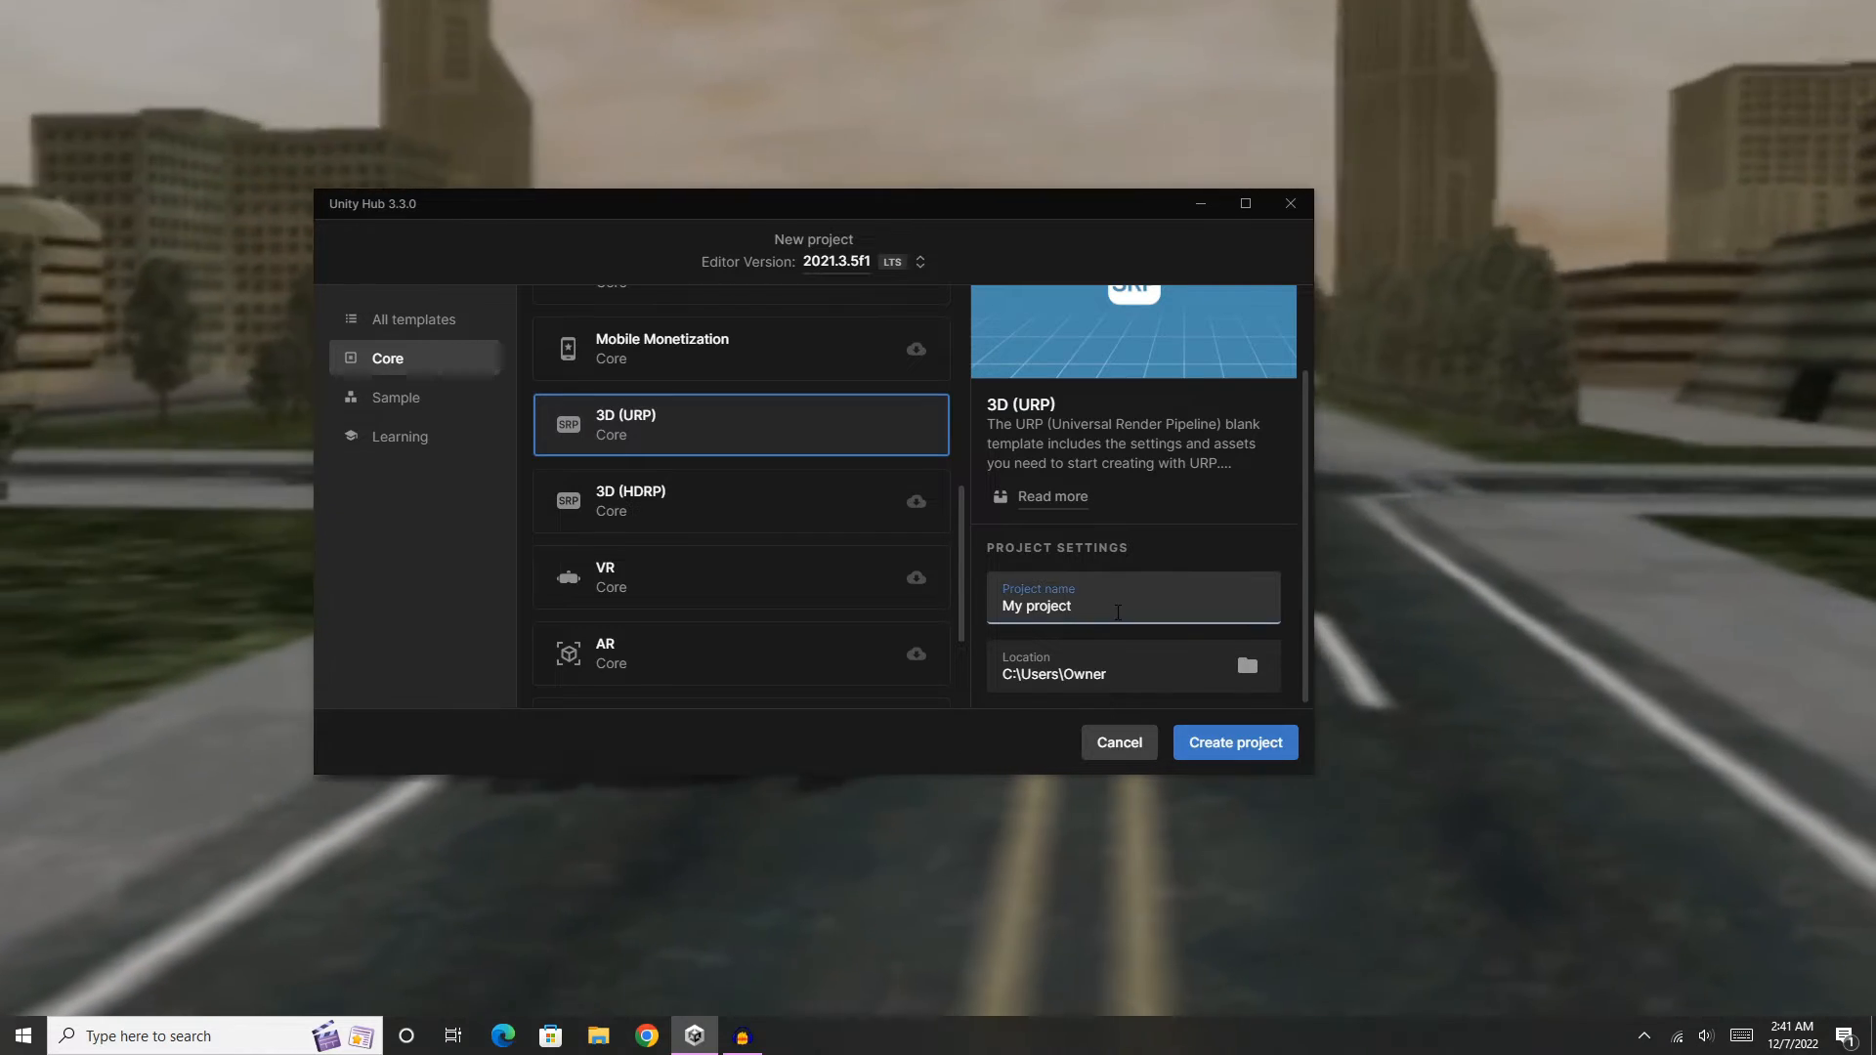
{"action": "type", "text": "Bonelab"}
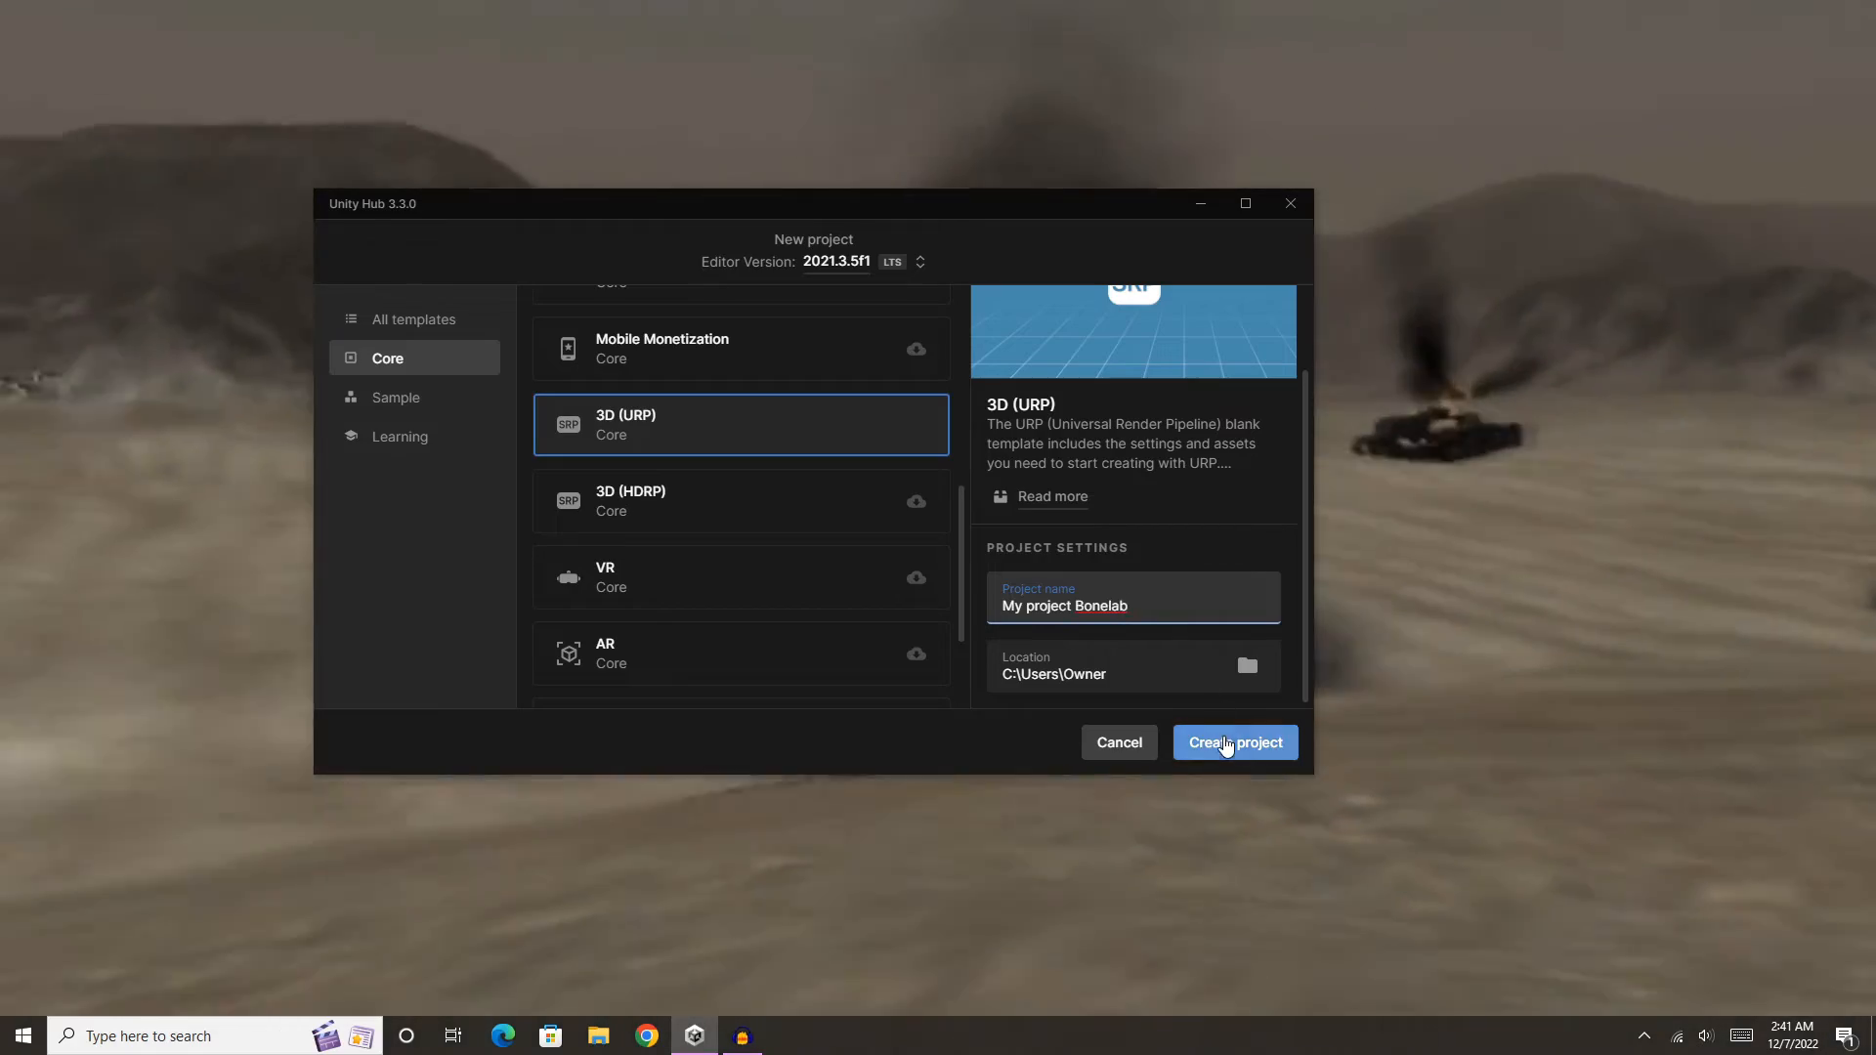
{"action": "left_click", "coordinate": [1235, 743]}
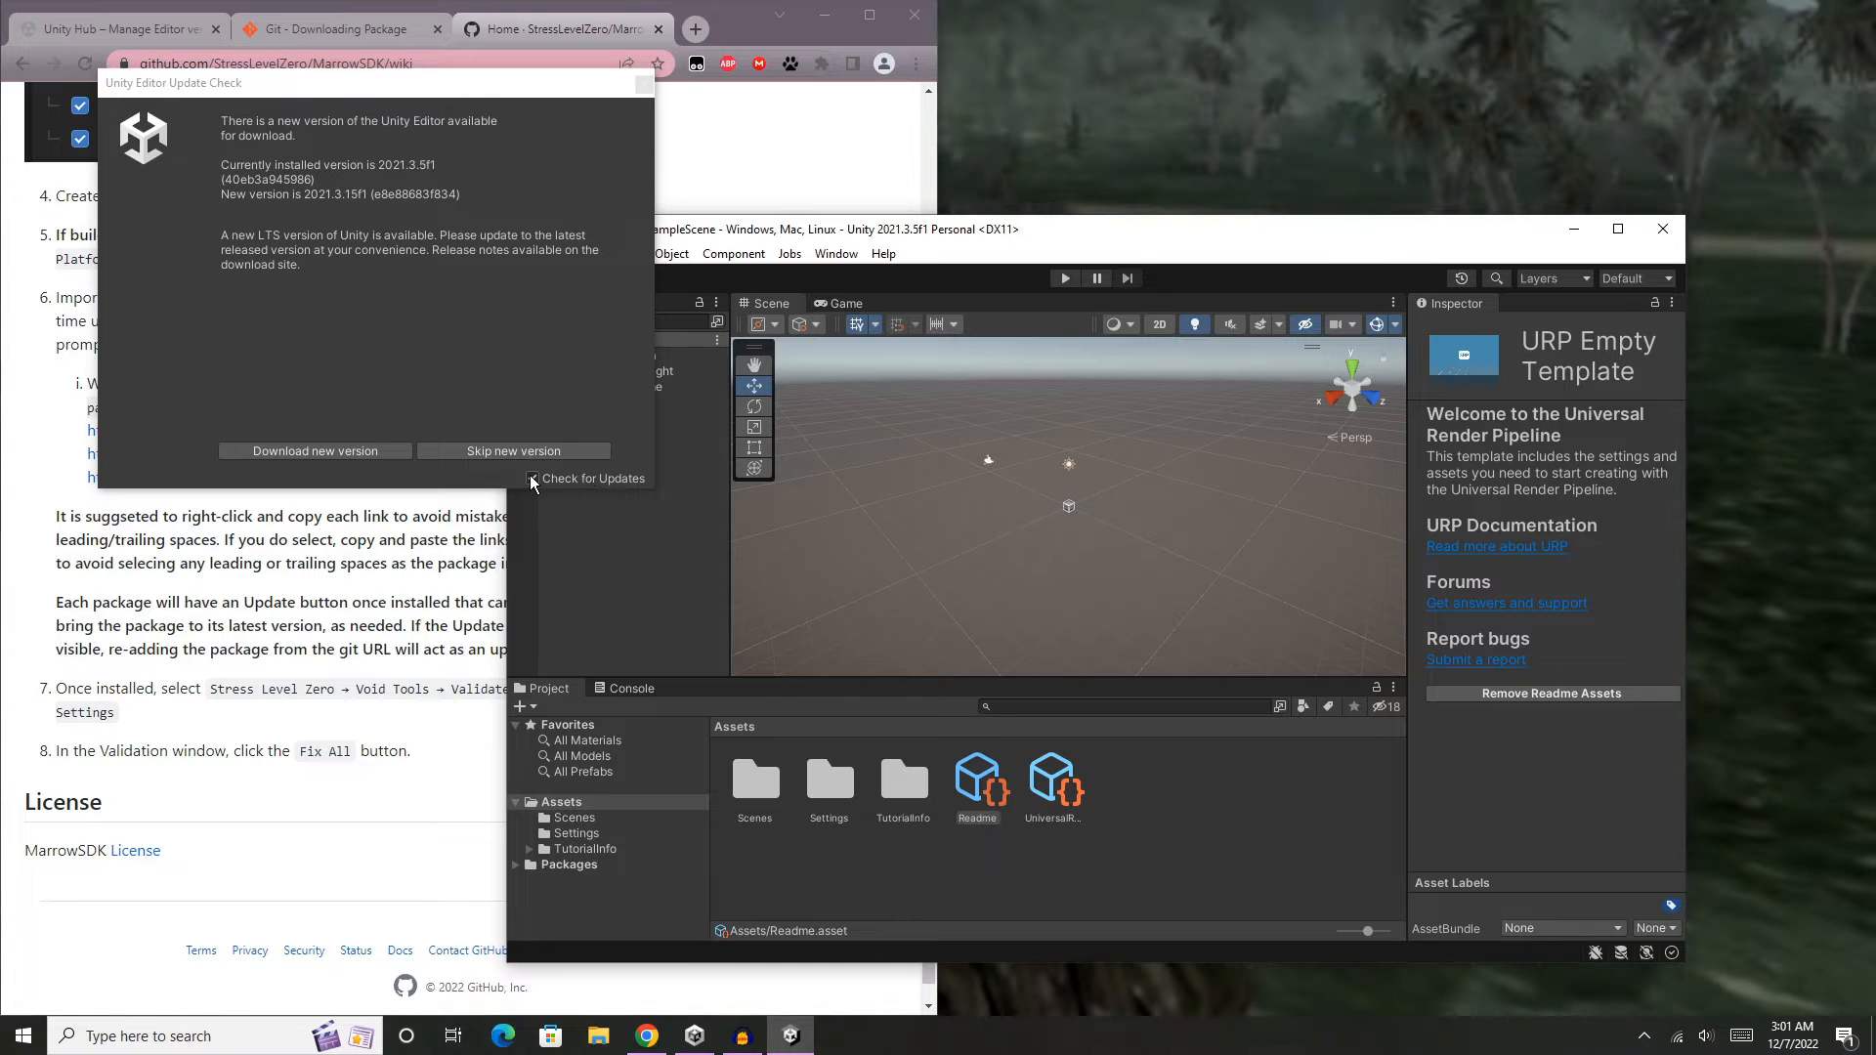
- Turn off the editor's update checks, skip the new Unity version, and maximize the editor window
{"action": "left_click", "coordinate": [530, 477]}
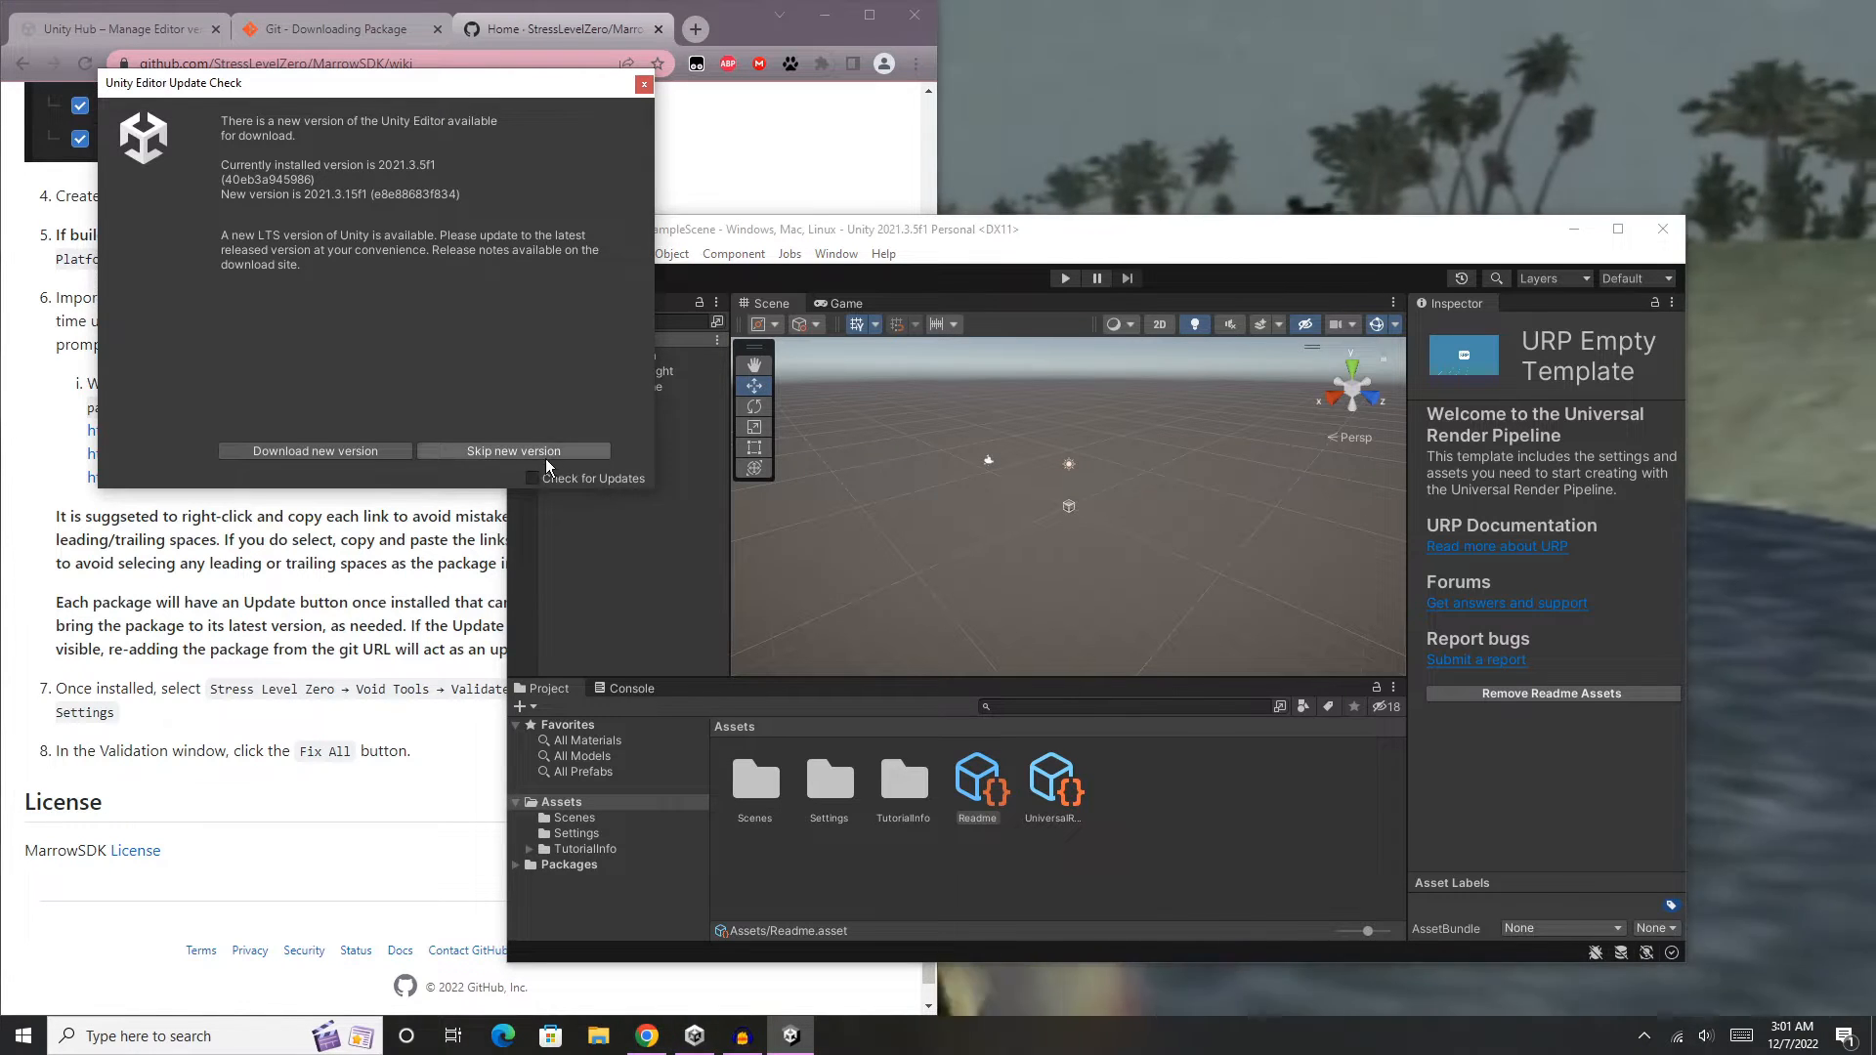
{"action": "left_click", "coordinate": [543, 451]}
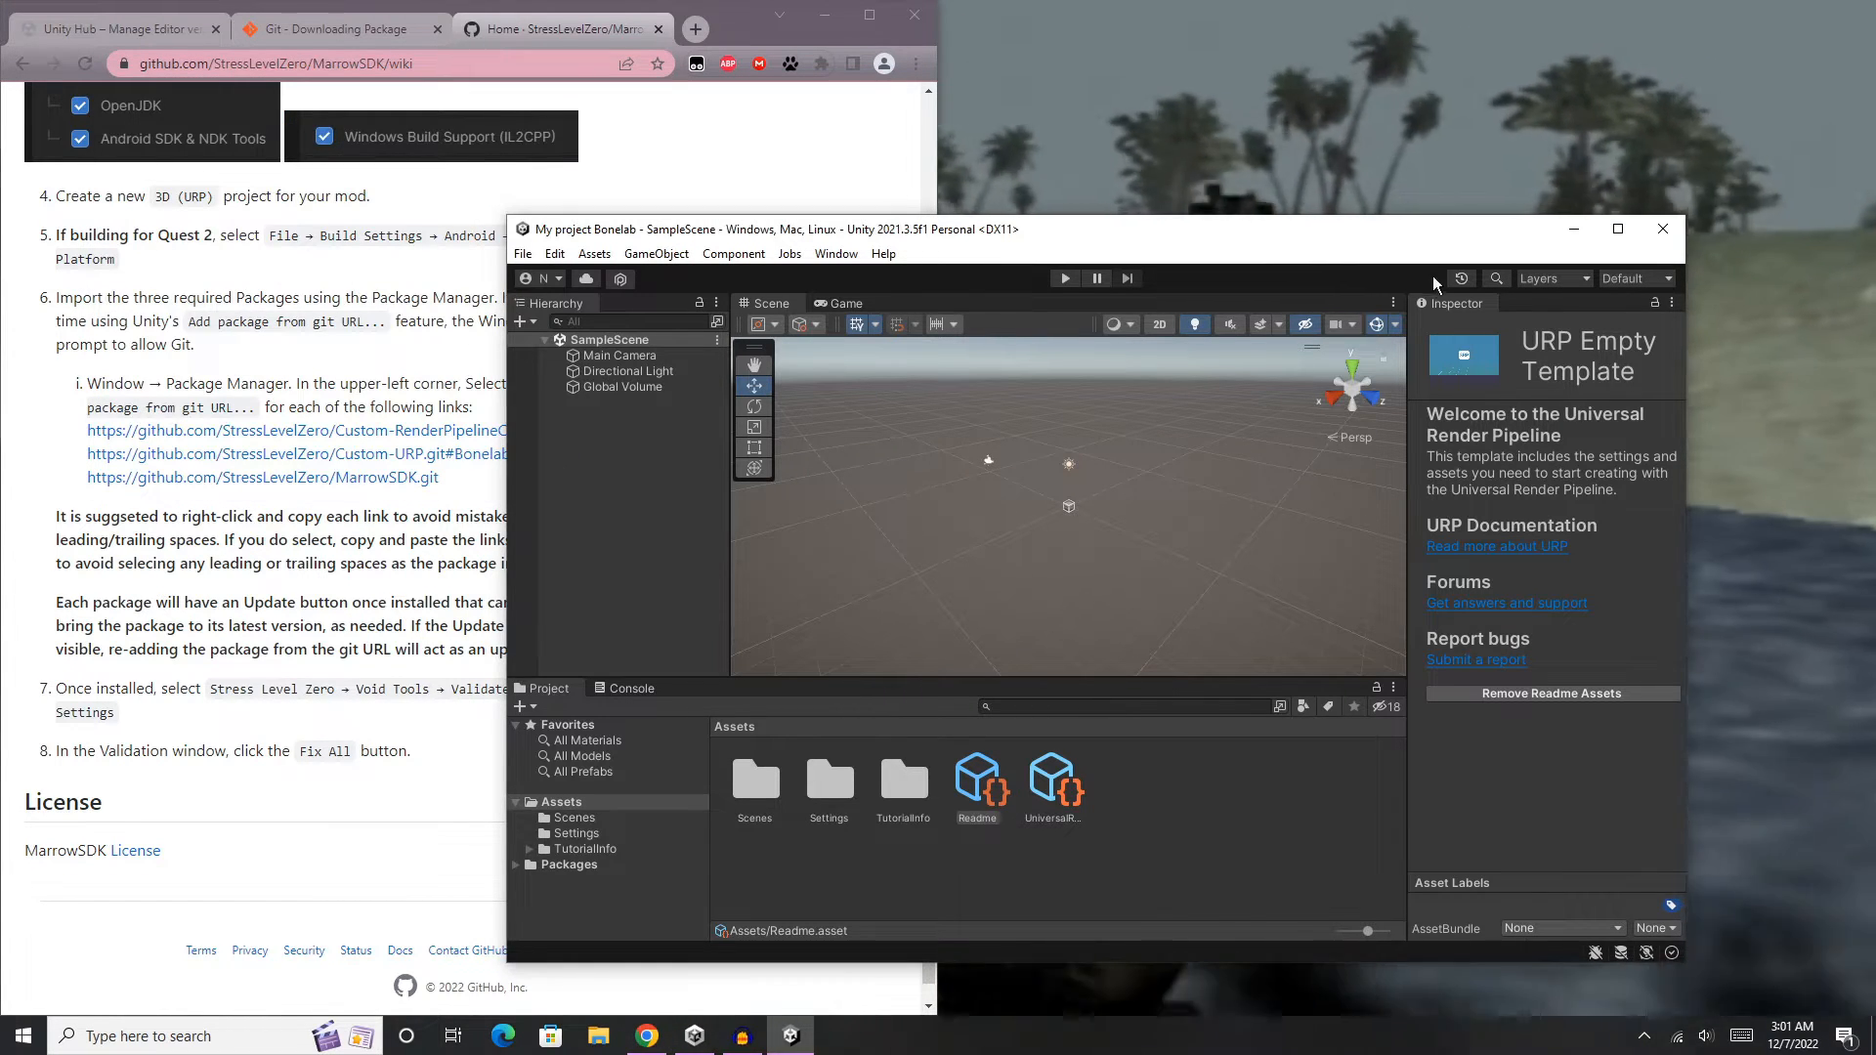
{"action": "left_click", "coordinate": [1617, 230]}
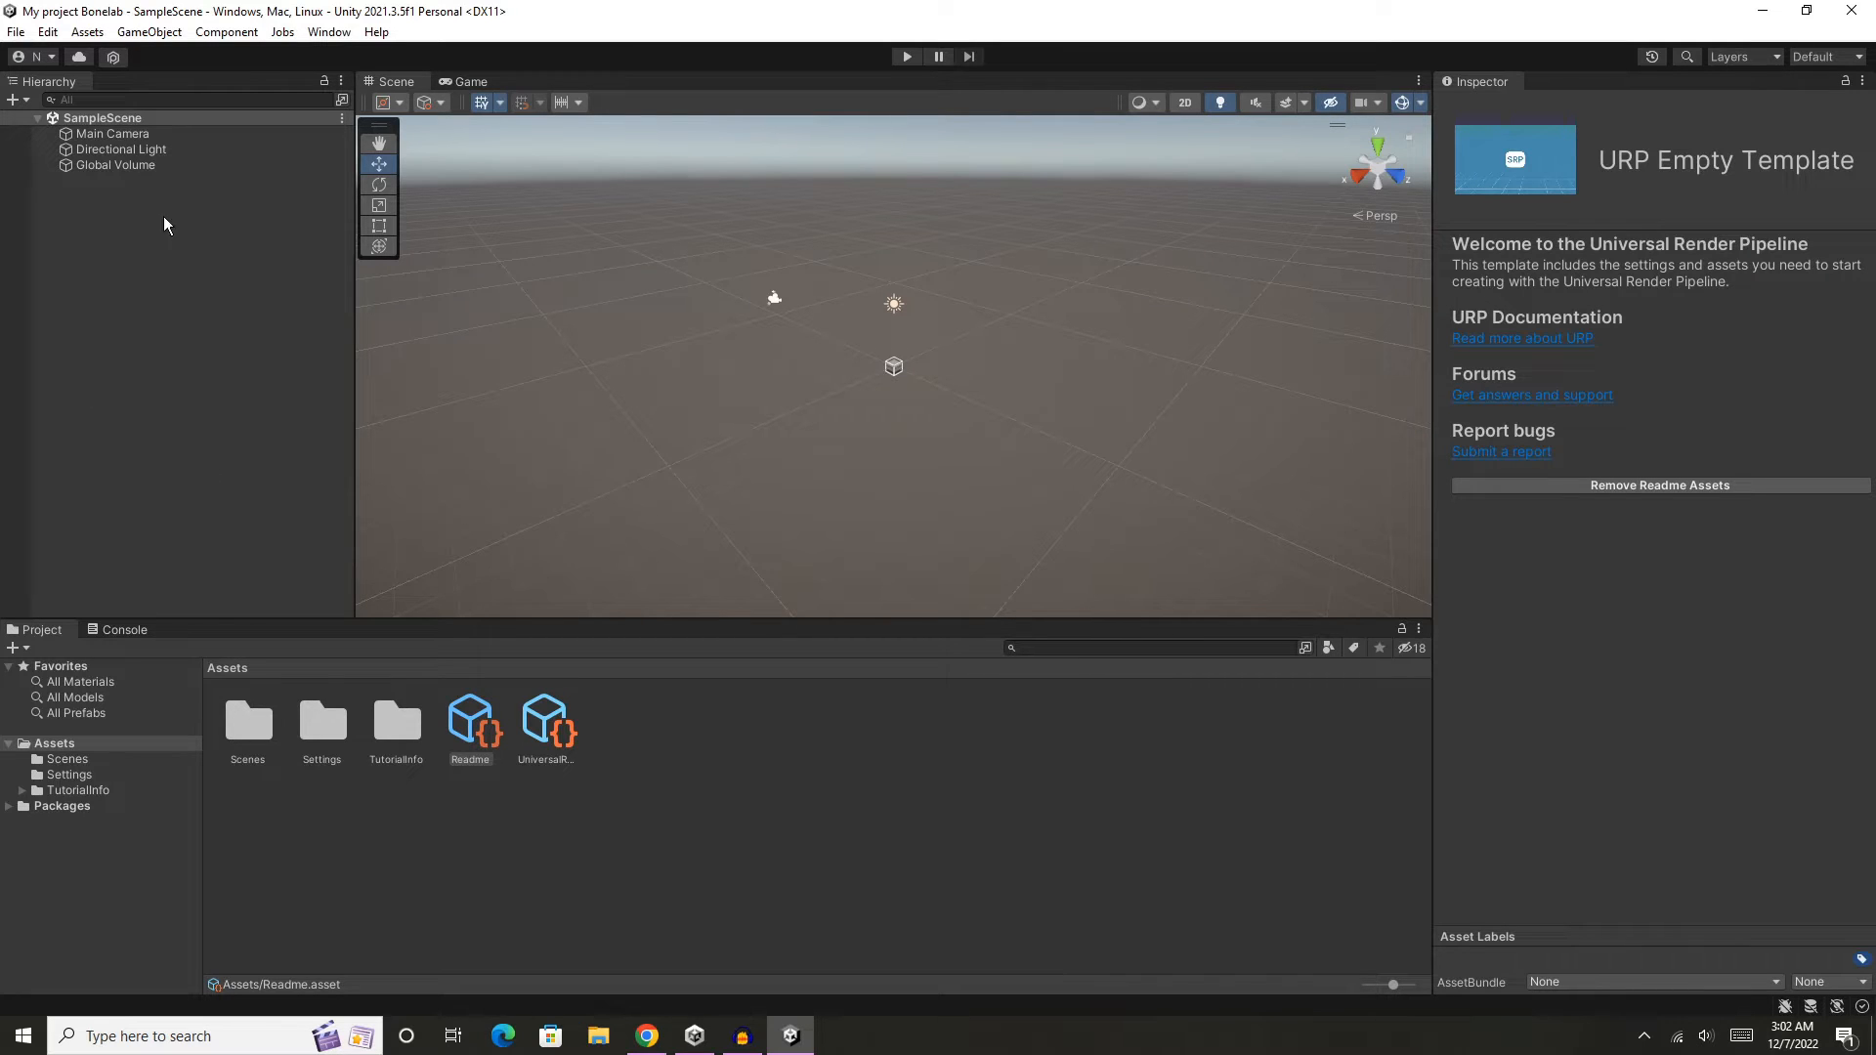
- Switch to the MarrowSDK wiki in Chrome and copy the address of the Custom-RenderPipelineCore.git link
{"action": "left_click", "coordinate": [647, 1035]}
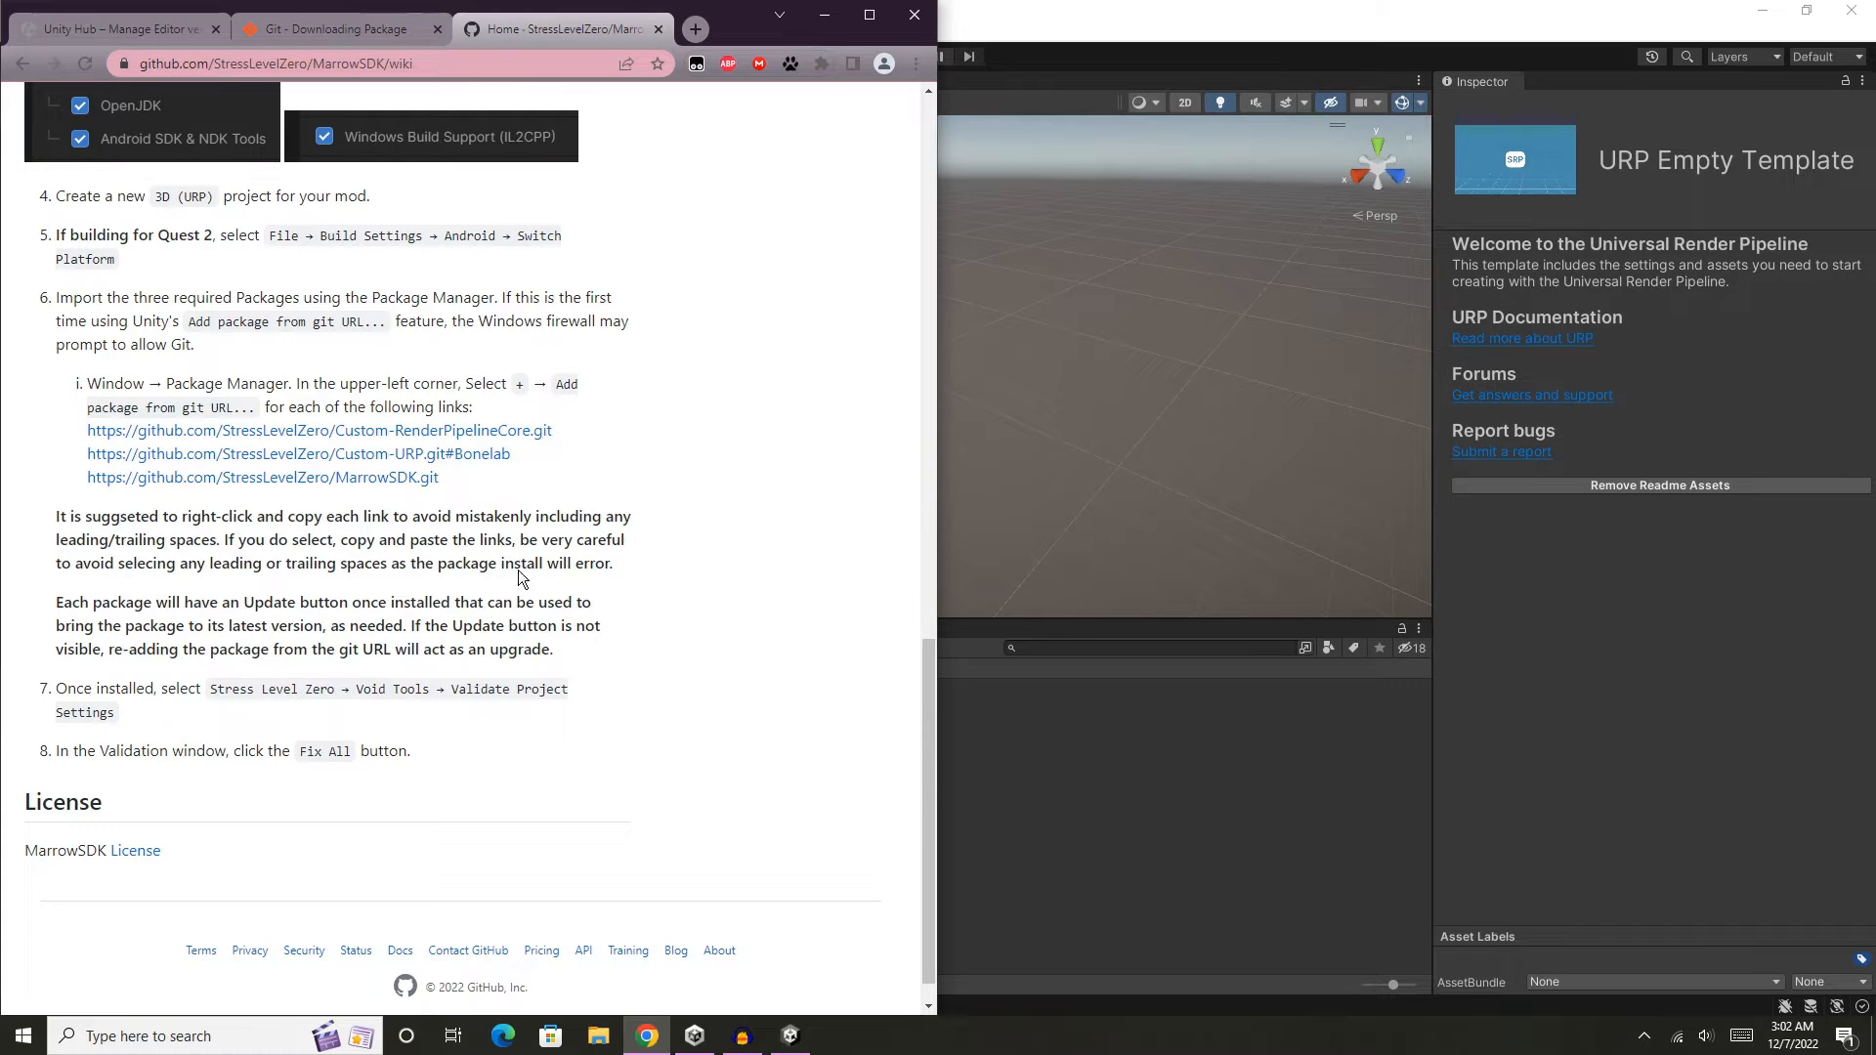
{"action": "left_click_drag", "start_coordinate": [168, 384], "coordinate": [214, 384]}
{"action": "right_click", "coordinate": [433, 436]}
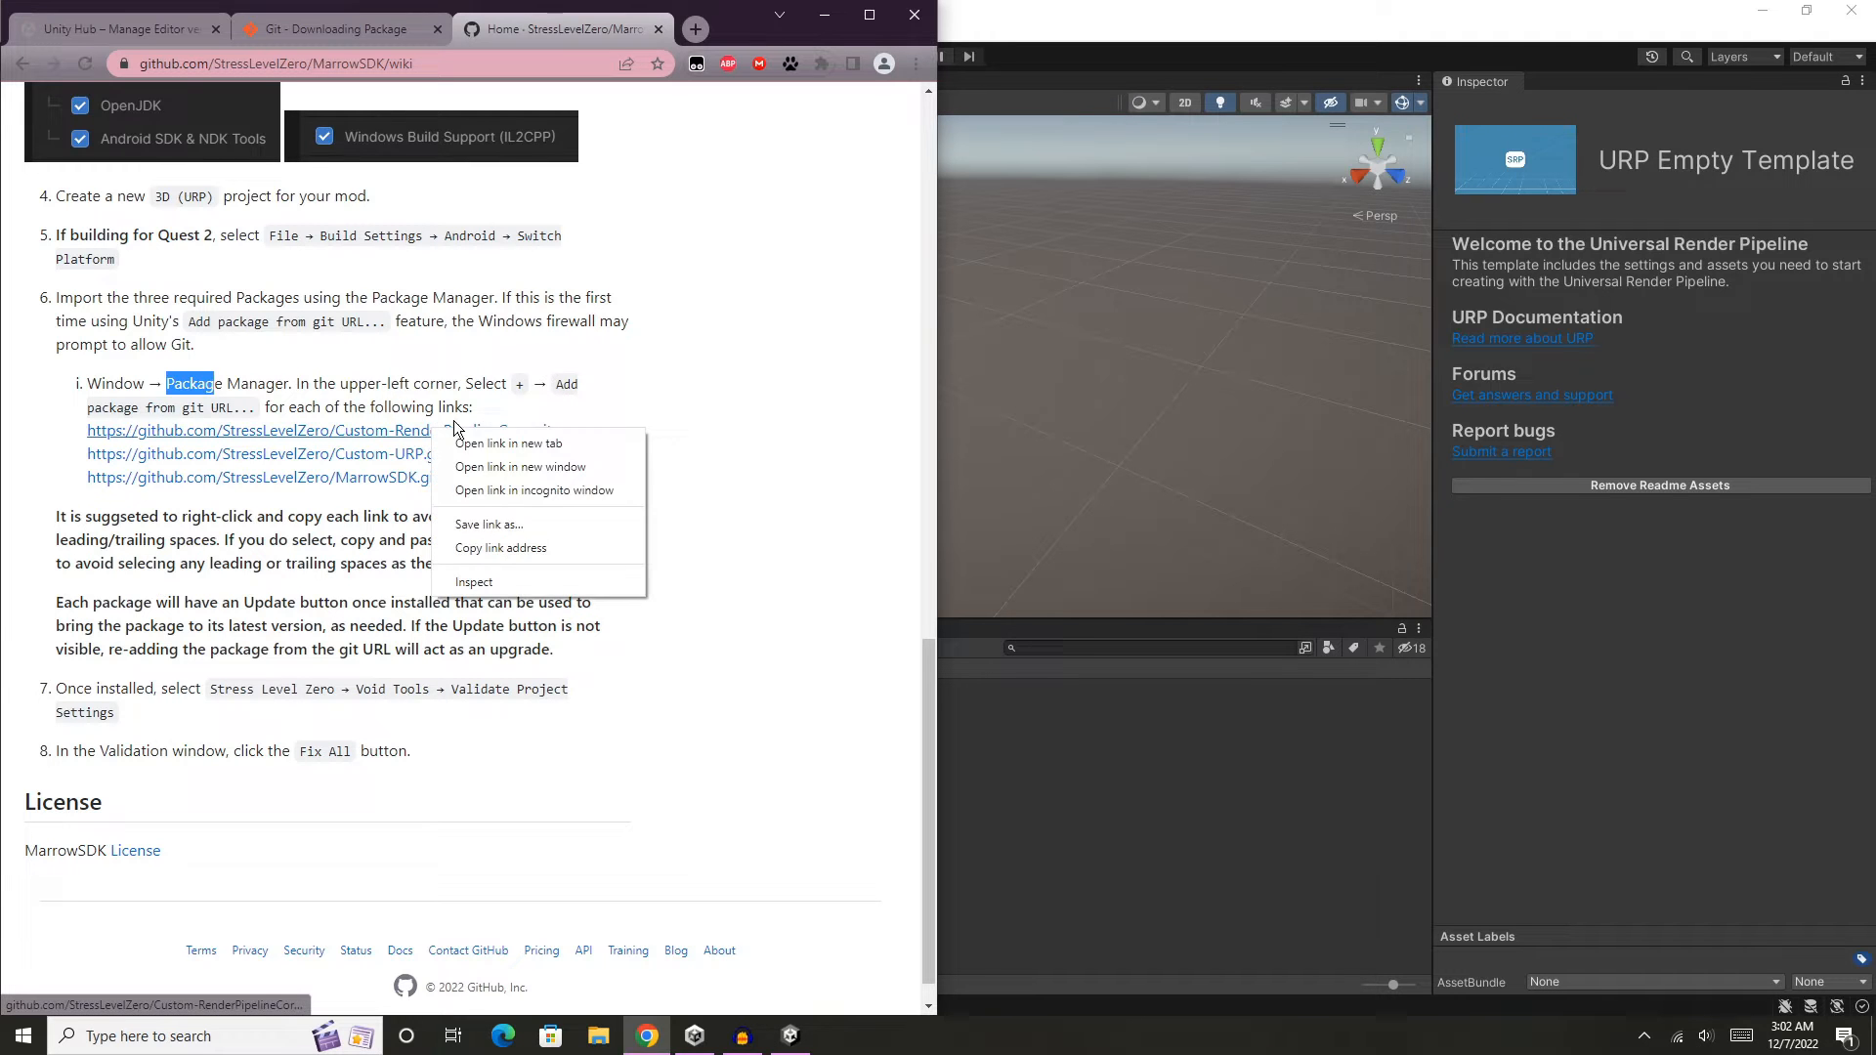
{"action": "left_click", "coordinate": [523, 547]}
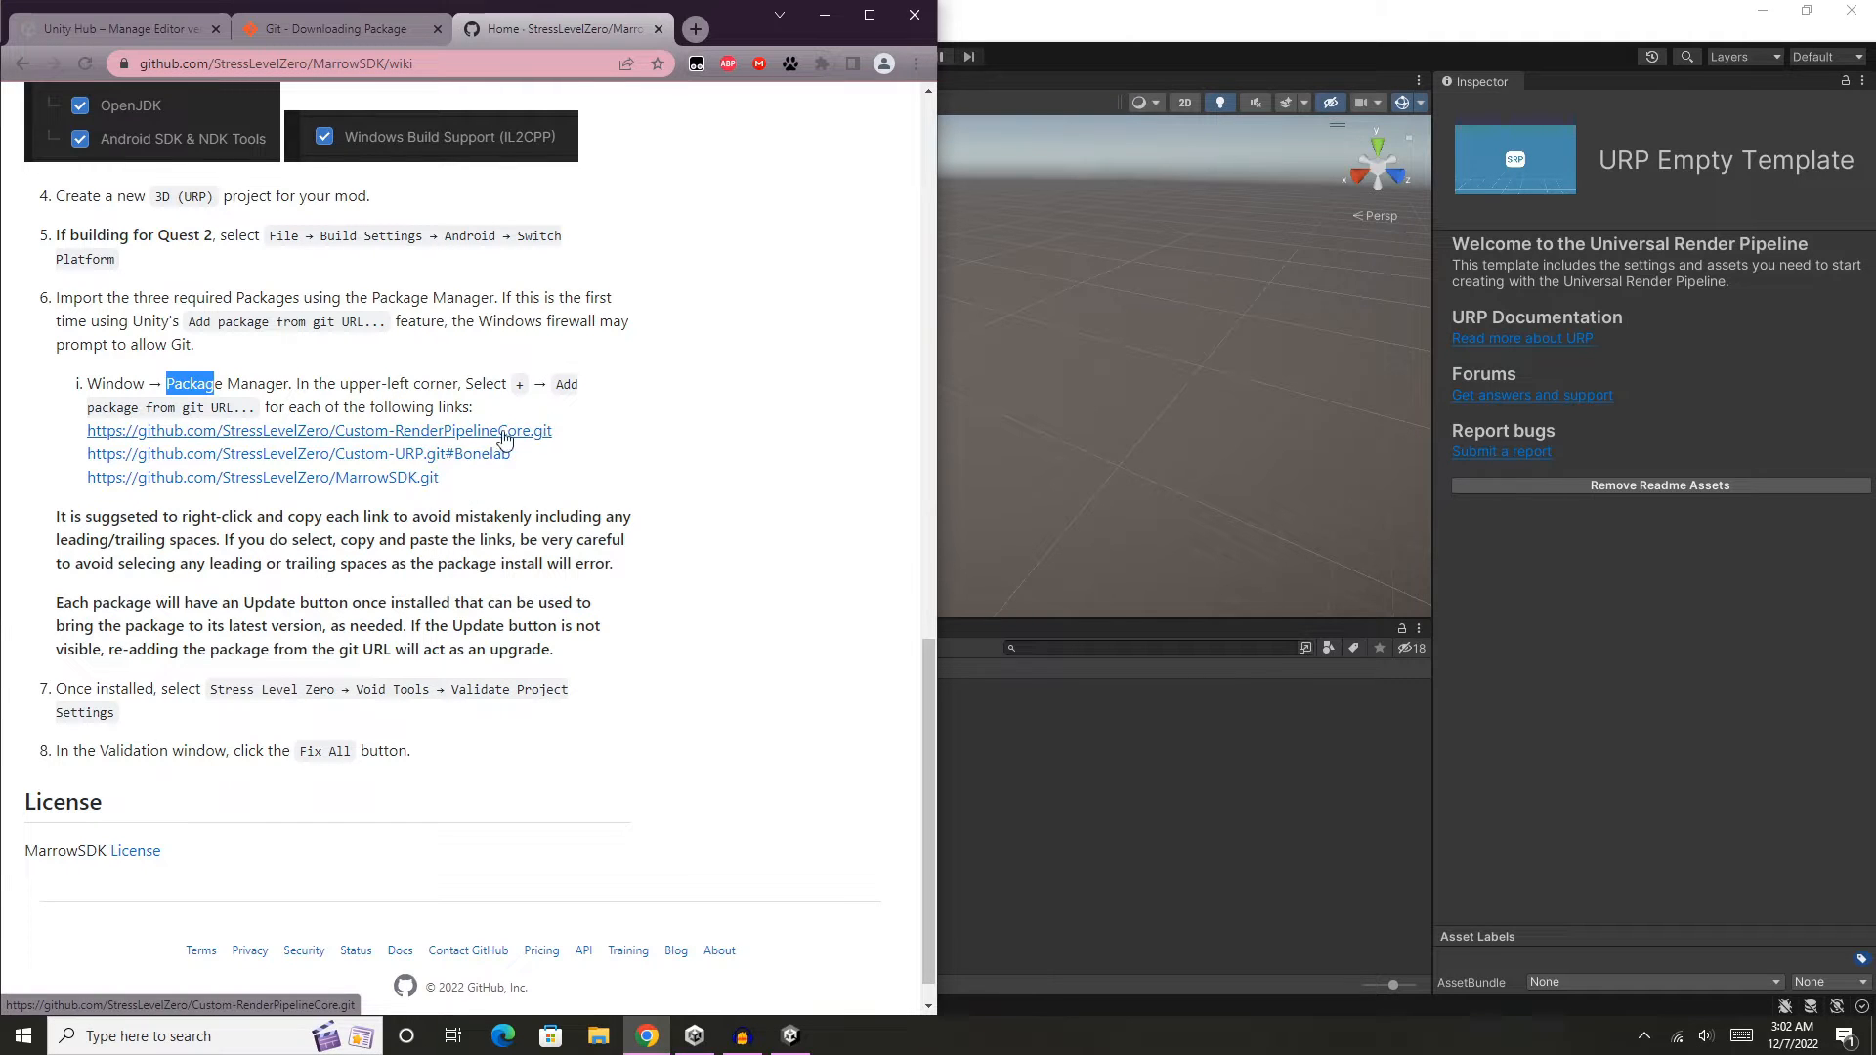
- Back in Unity, add the copied Custom-RenderPipelineCore.git URL as a package in the Package Manager, and return to the wiki in Chrome
{"action": "left_click", "coordinate": [1117, 32]}
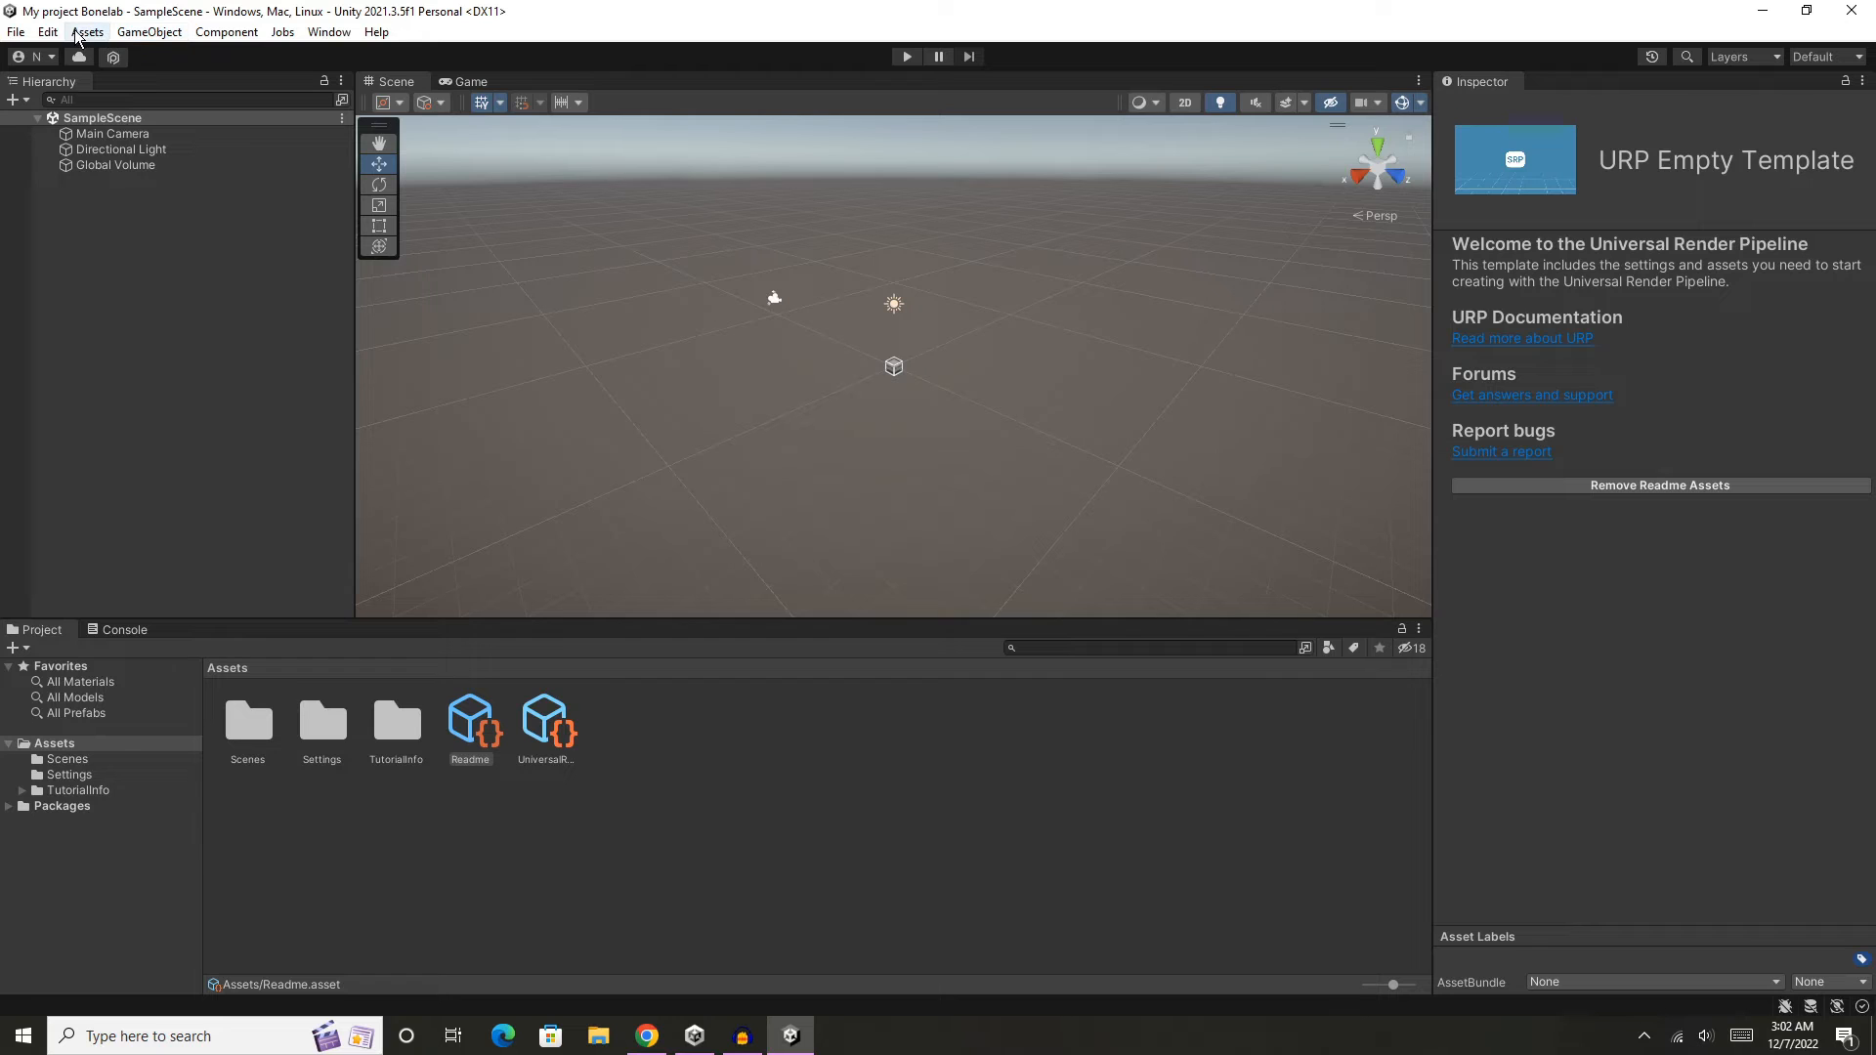
{"action": "left_click", "coordinate": [329, 32]}
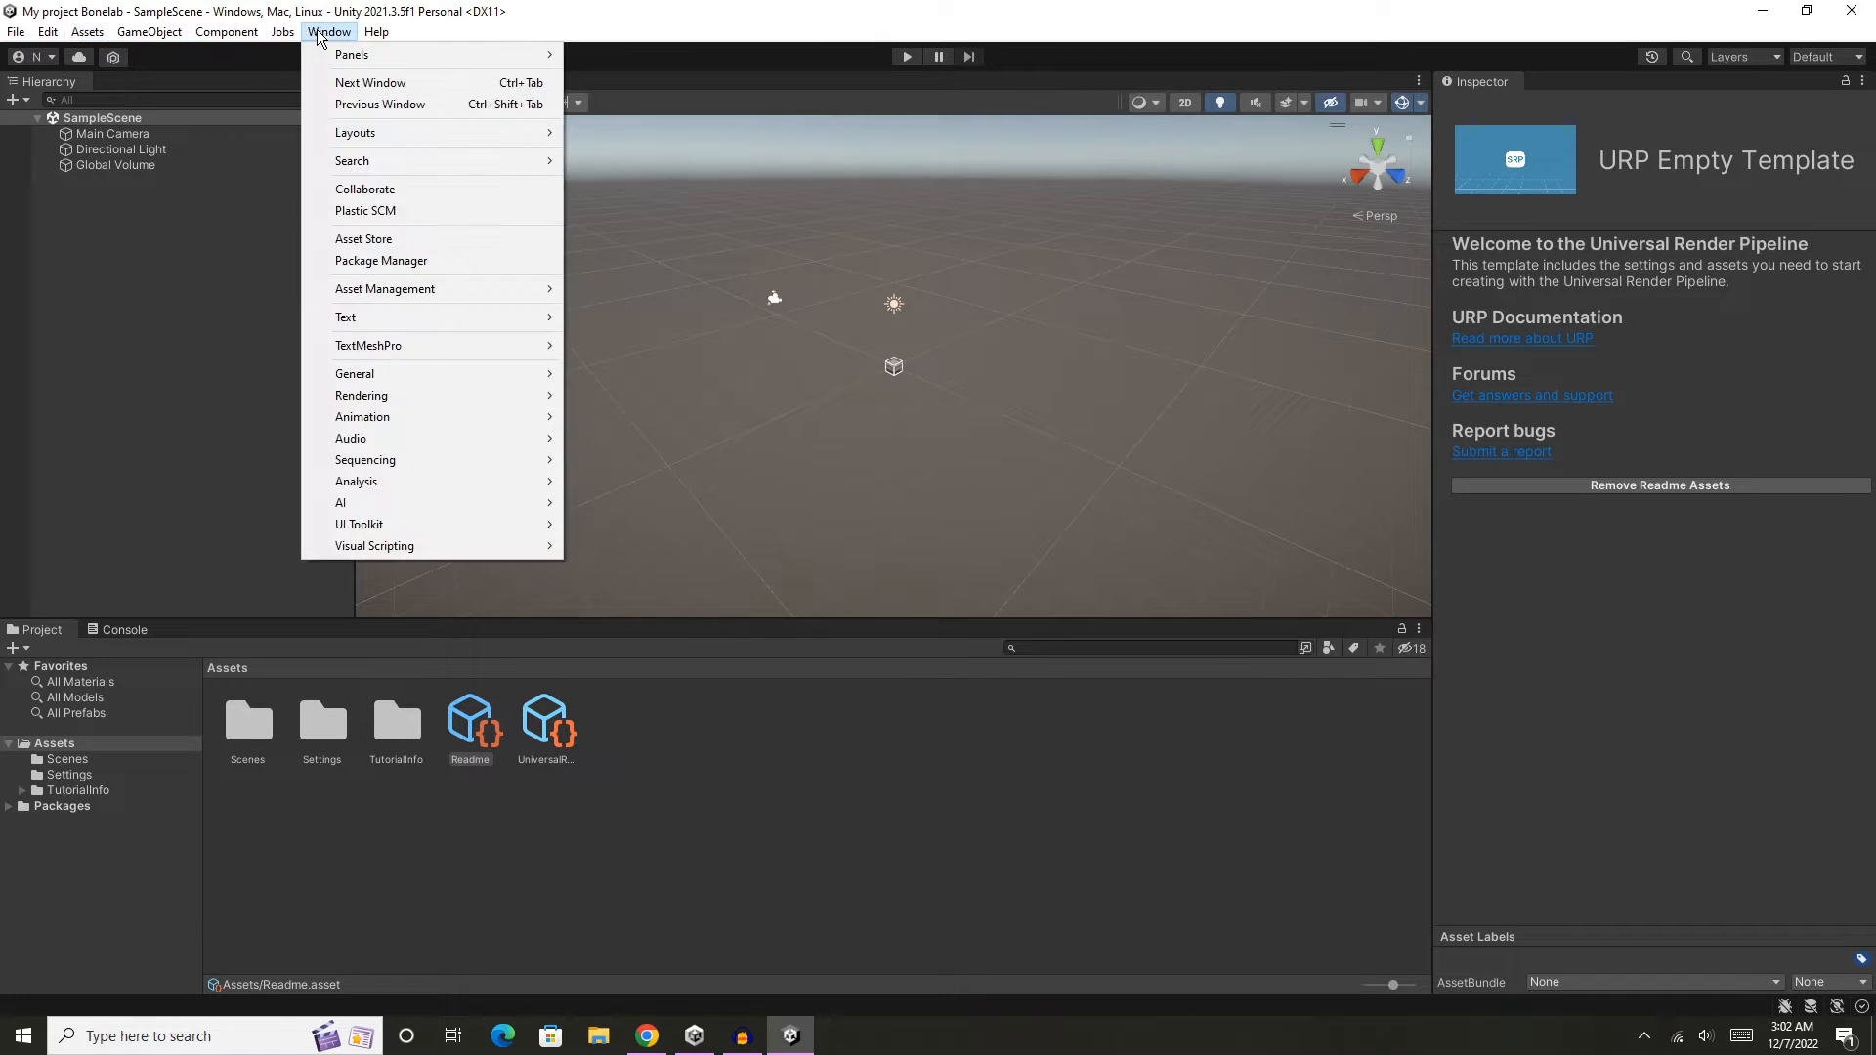
{"action": "left_click", "coordinate": [456, 262]}
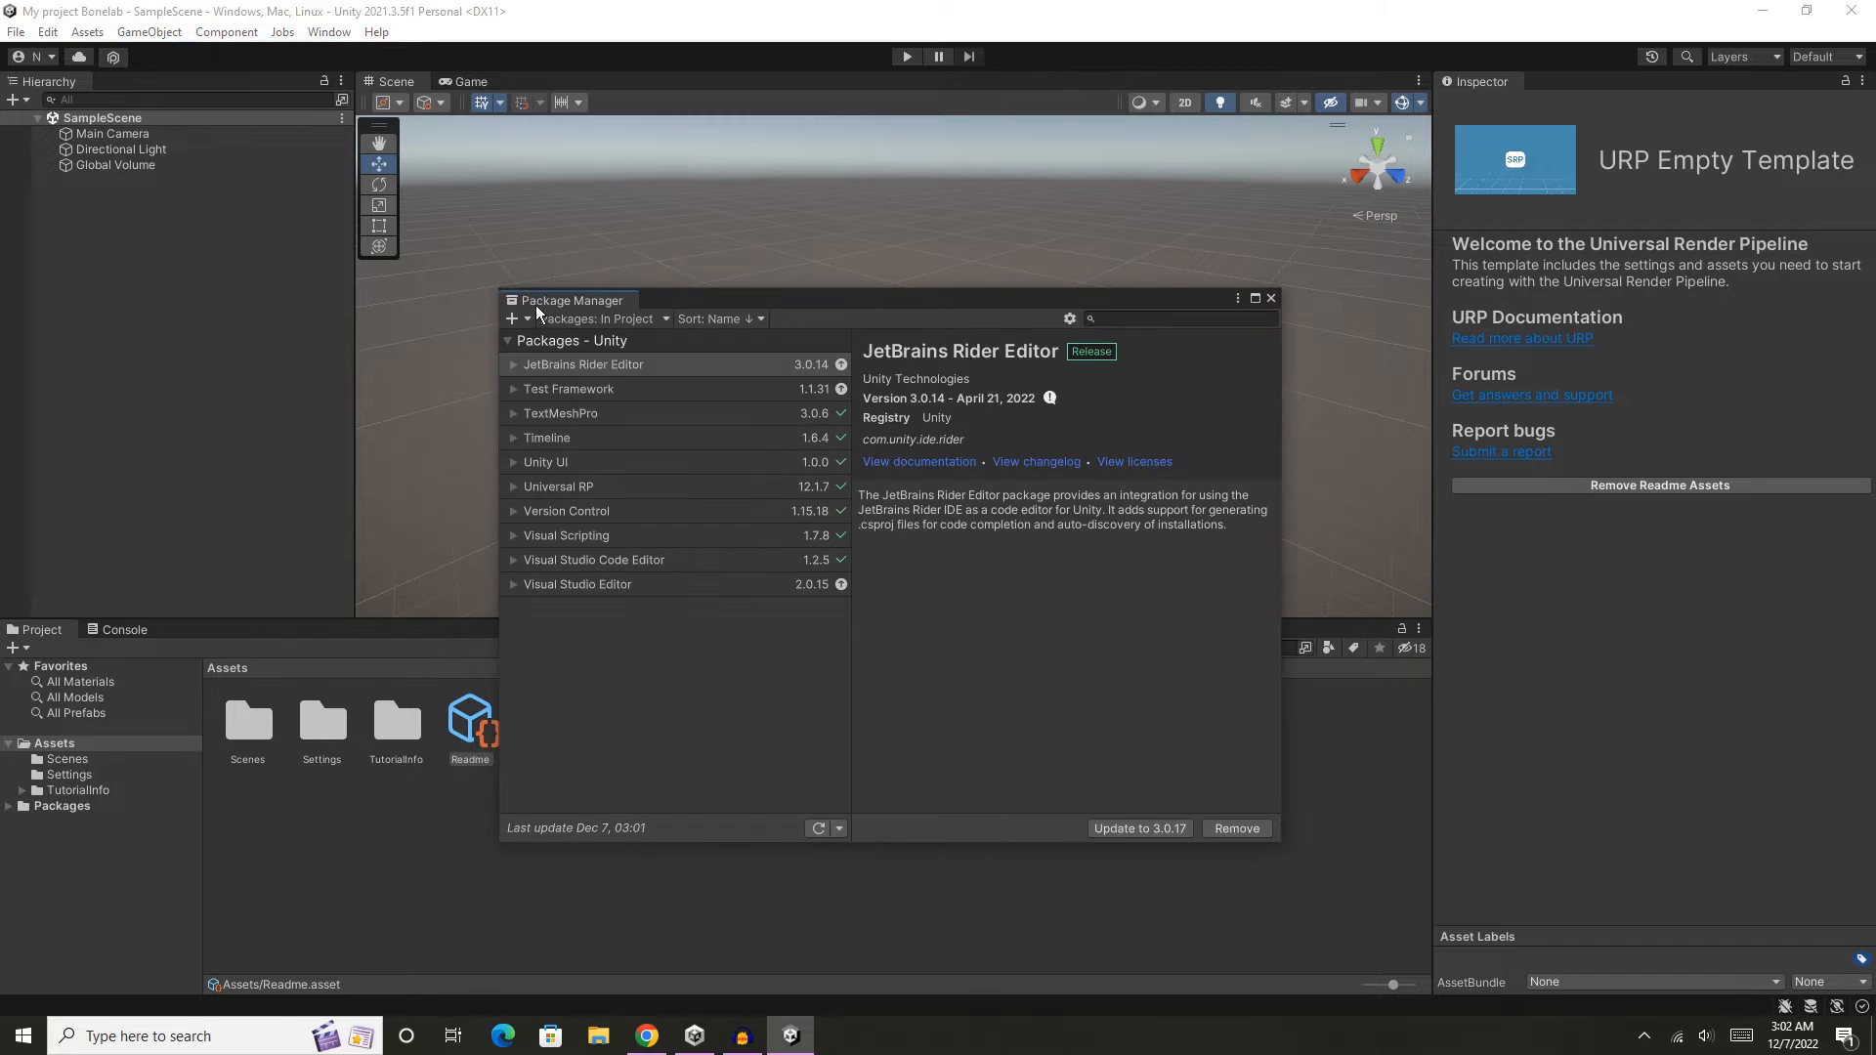
{"action": "left_click", "coordinate": [513, 319]}
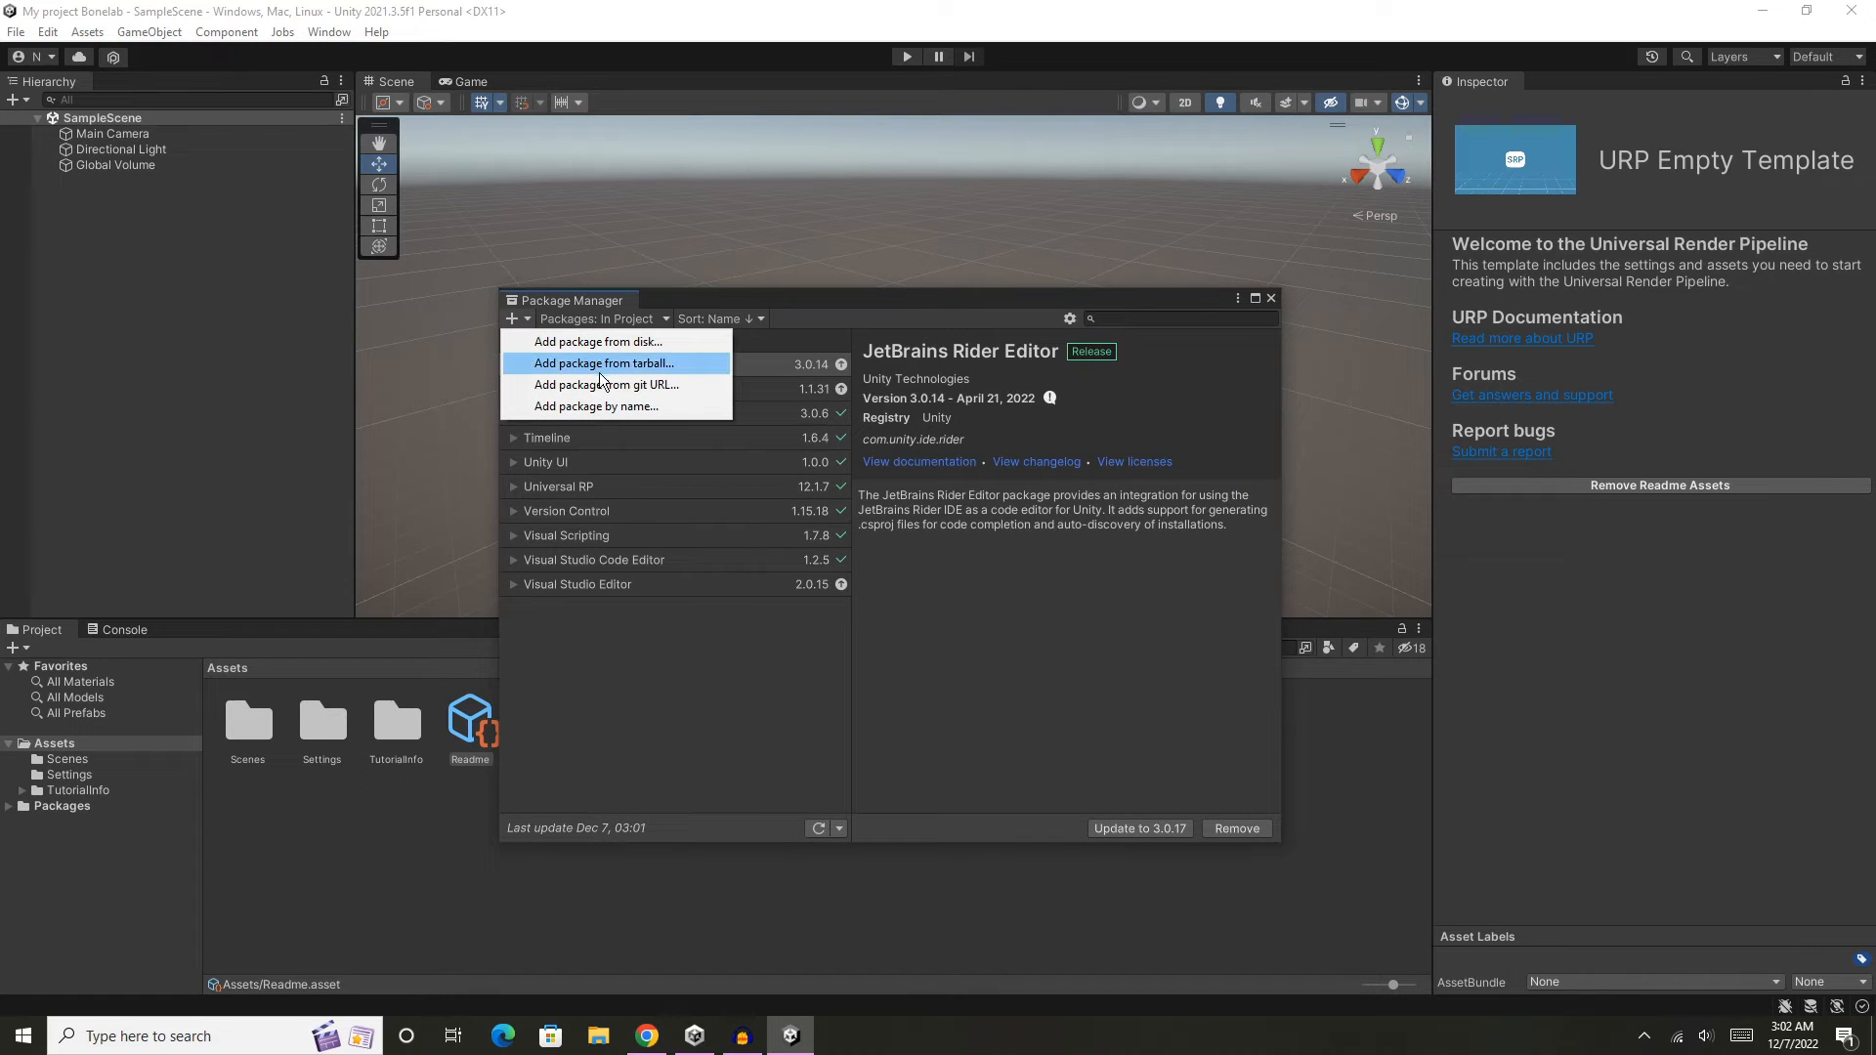
{"action": "left_click", "coordinate": [684, 389]}
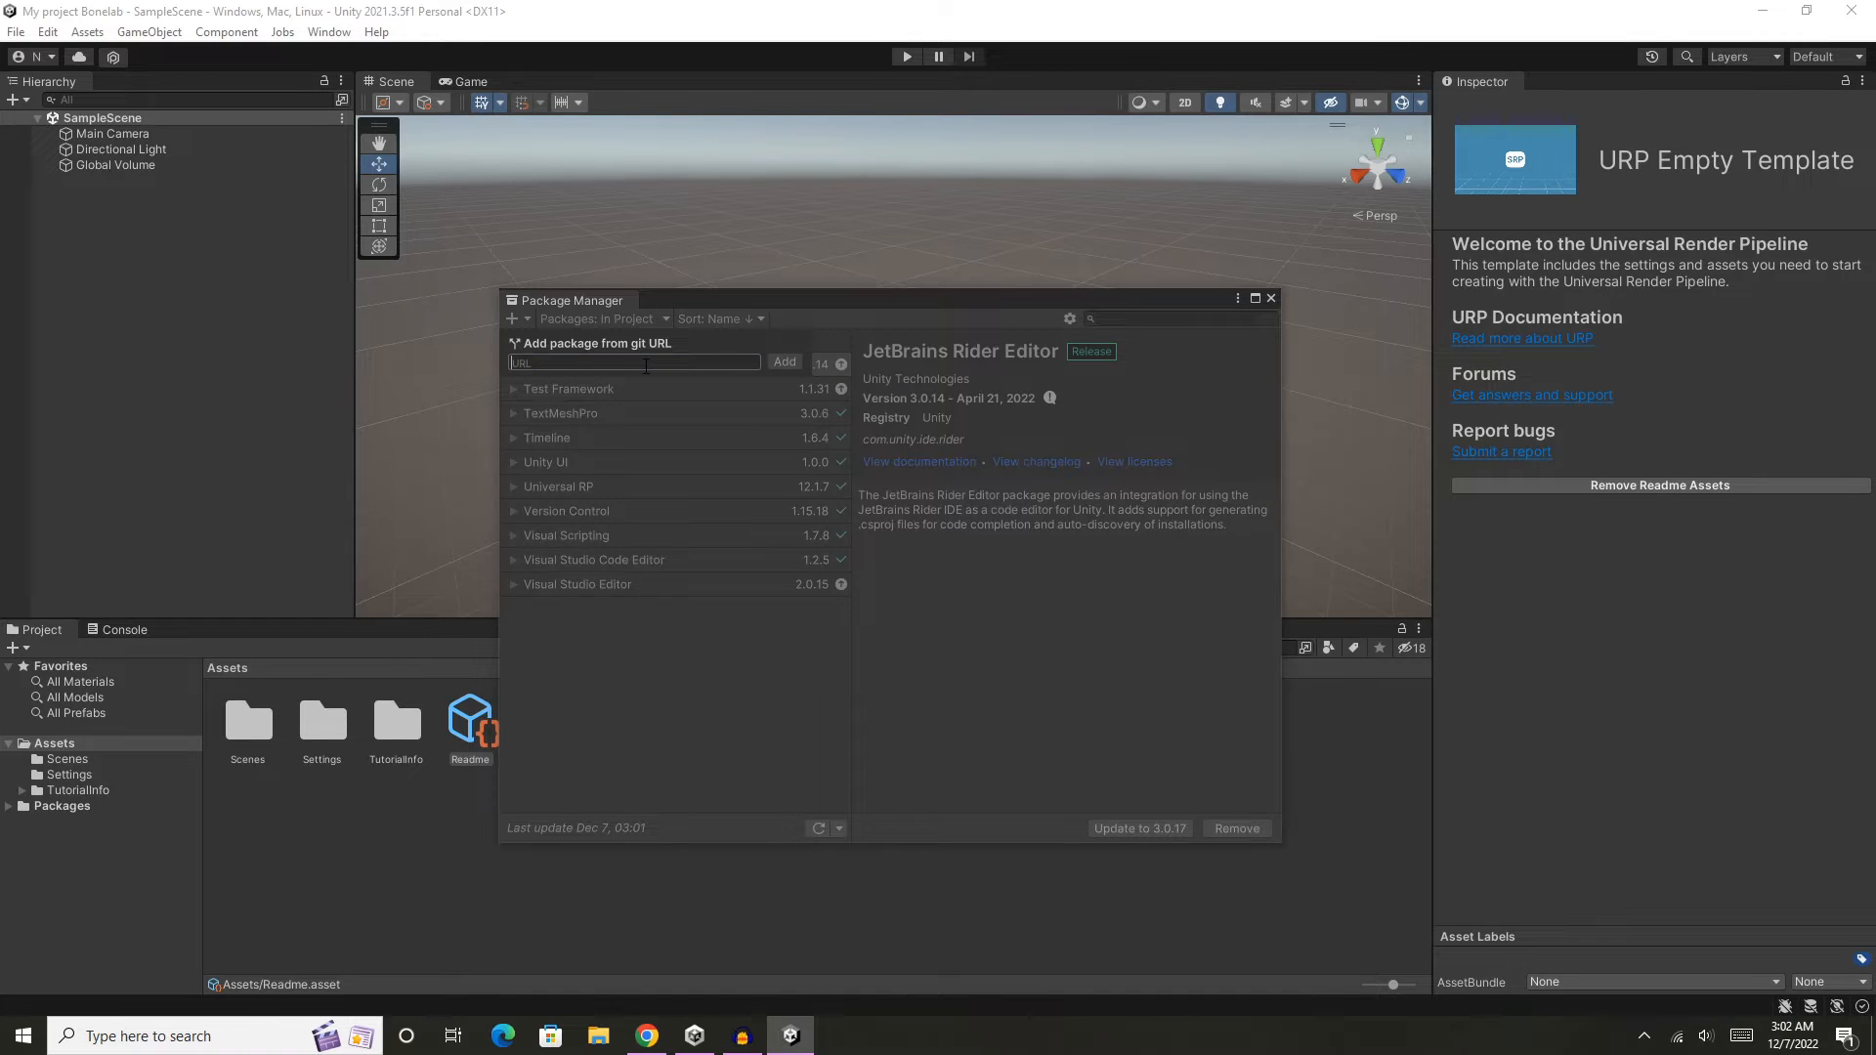
{"action": "key", "text": "ctrl+v"}
{"action": "left_click", "coordinate": [784, 362]}
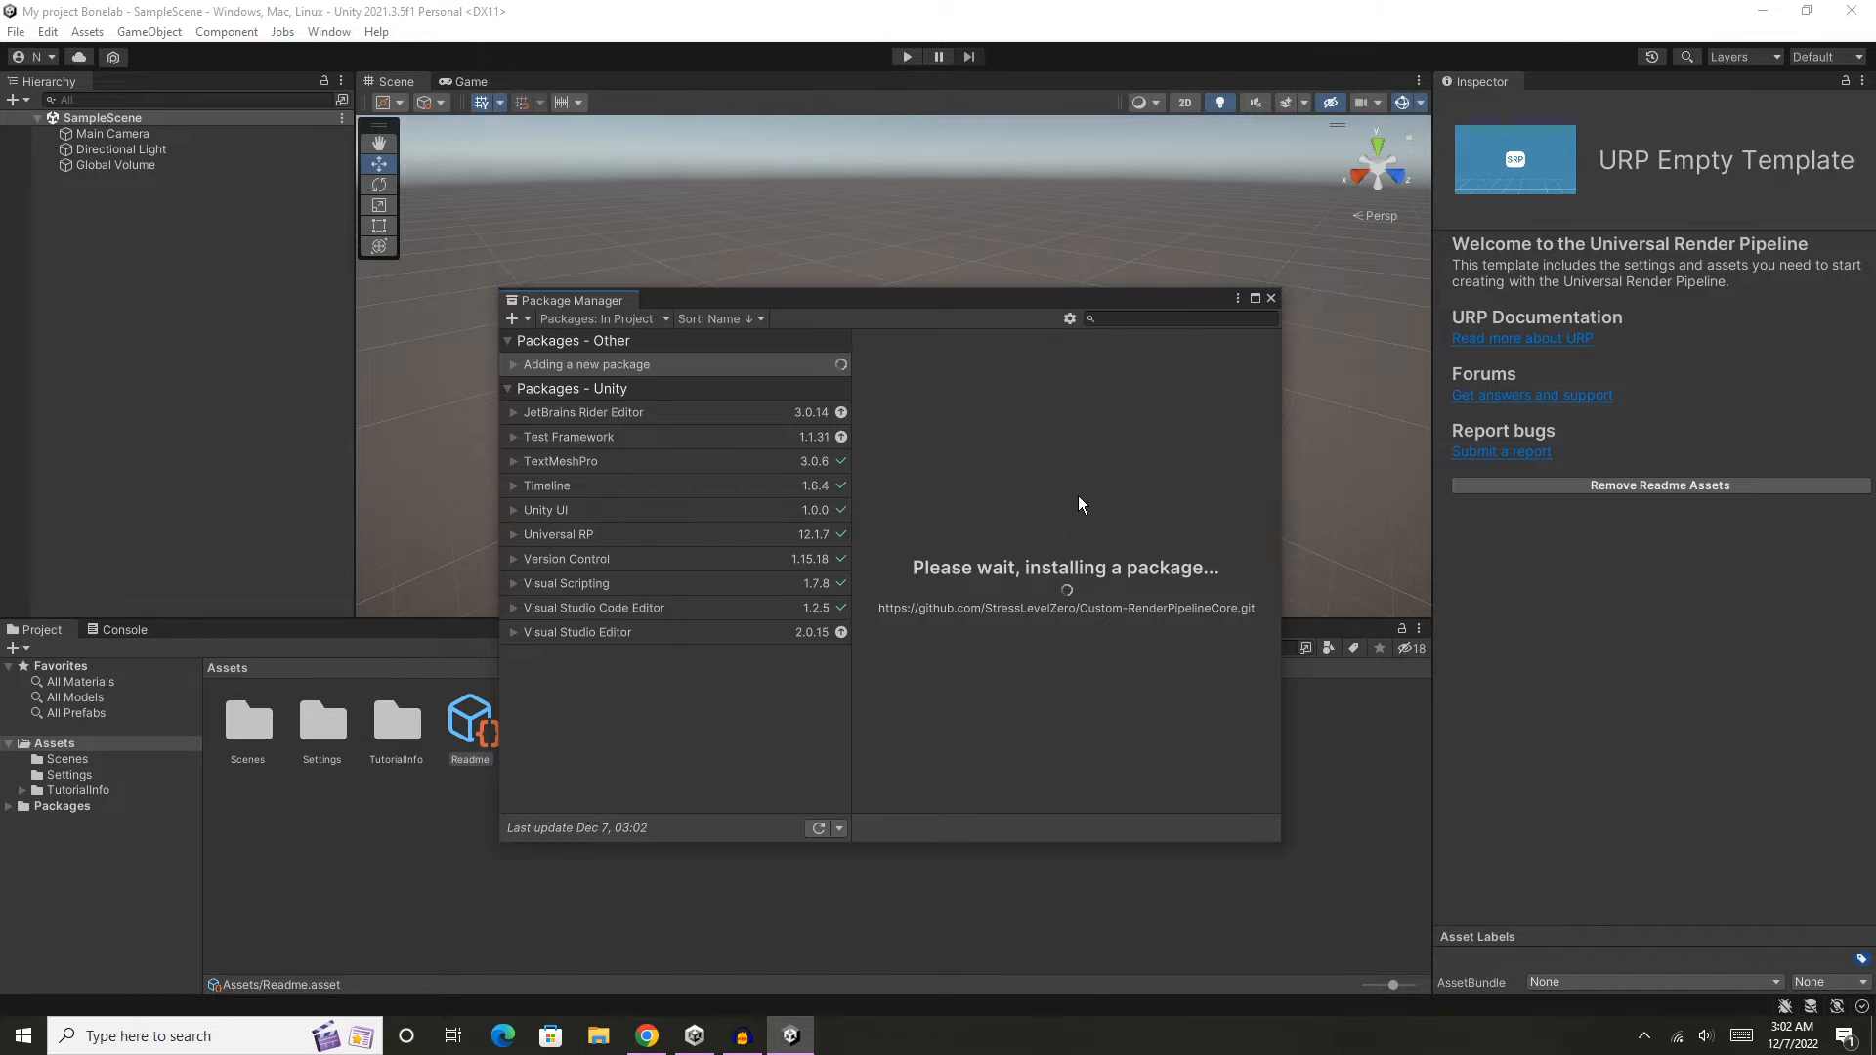
{"action": "mouse_move", "coordinate": [647, 1035]}
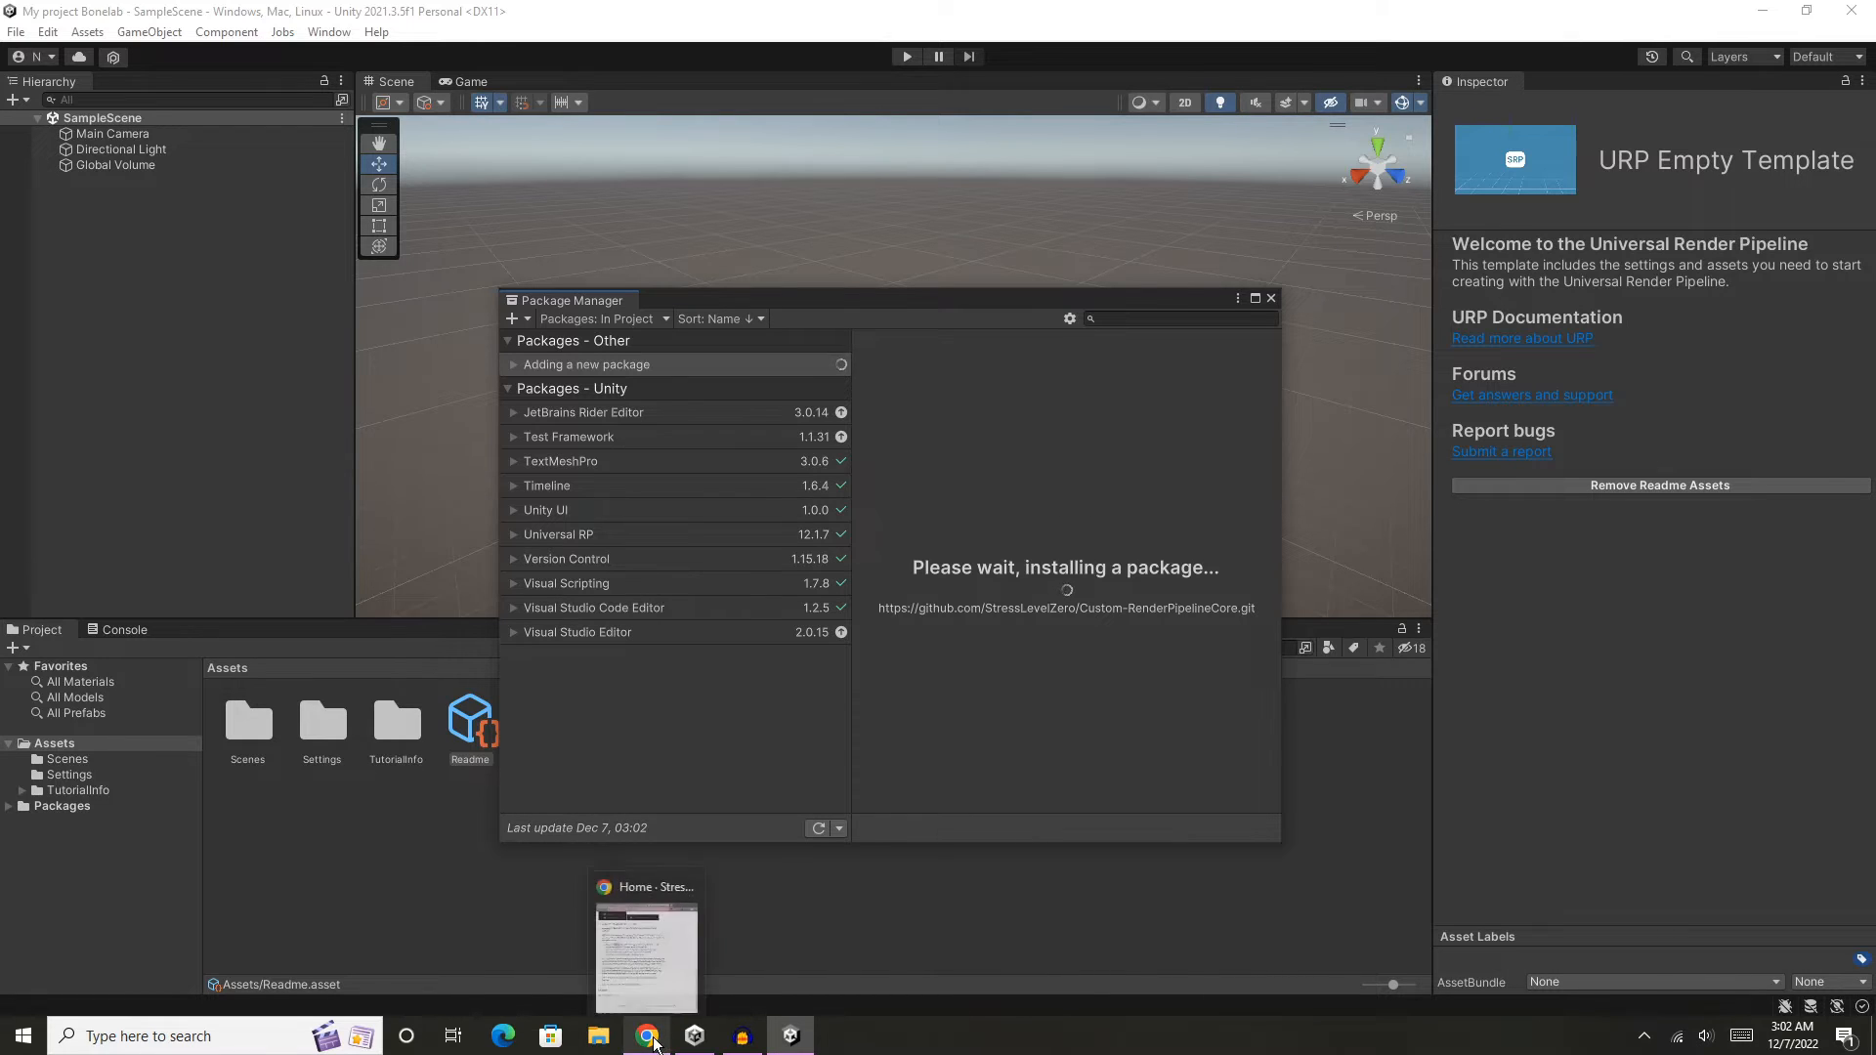
{"action": "left_click", "coordinate": [663, 990]}
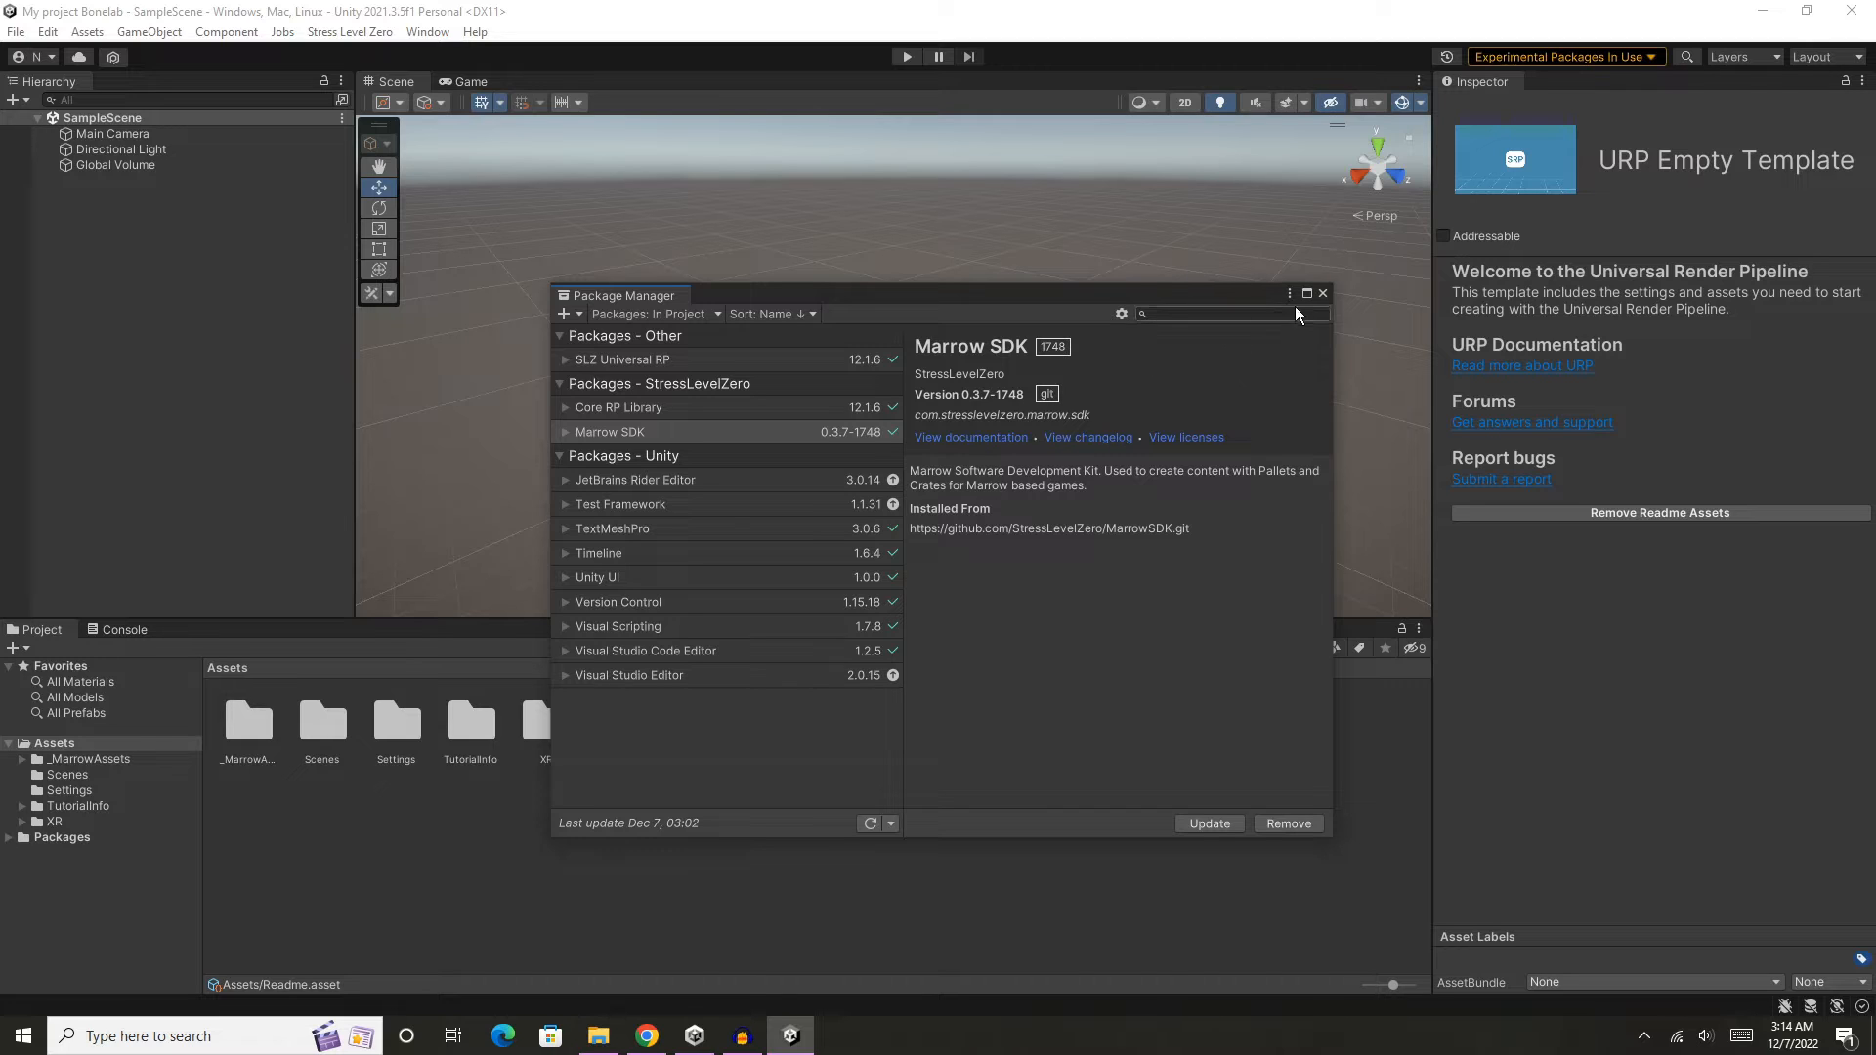
- Close the Package Manager, validate the Marrow project settings with Void Tools, and fix all reported issues
{"action": "left_click", "coordinate": [1319, 295]}
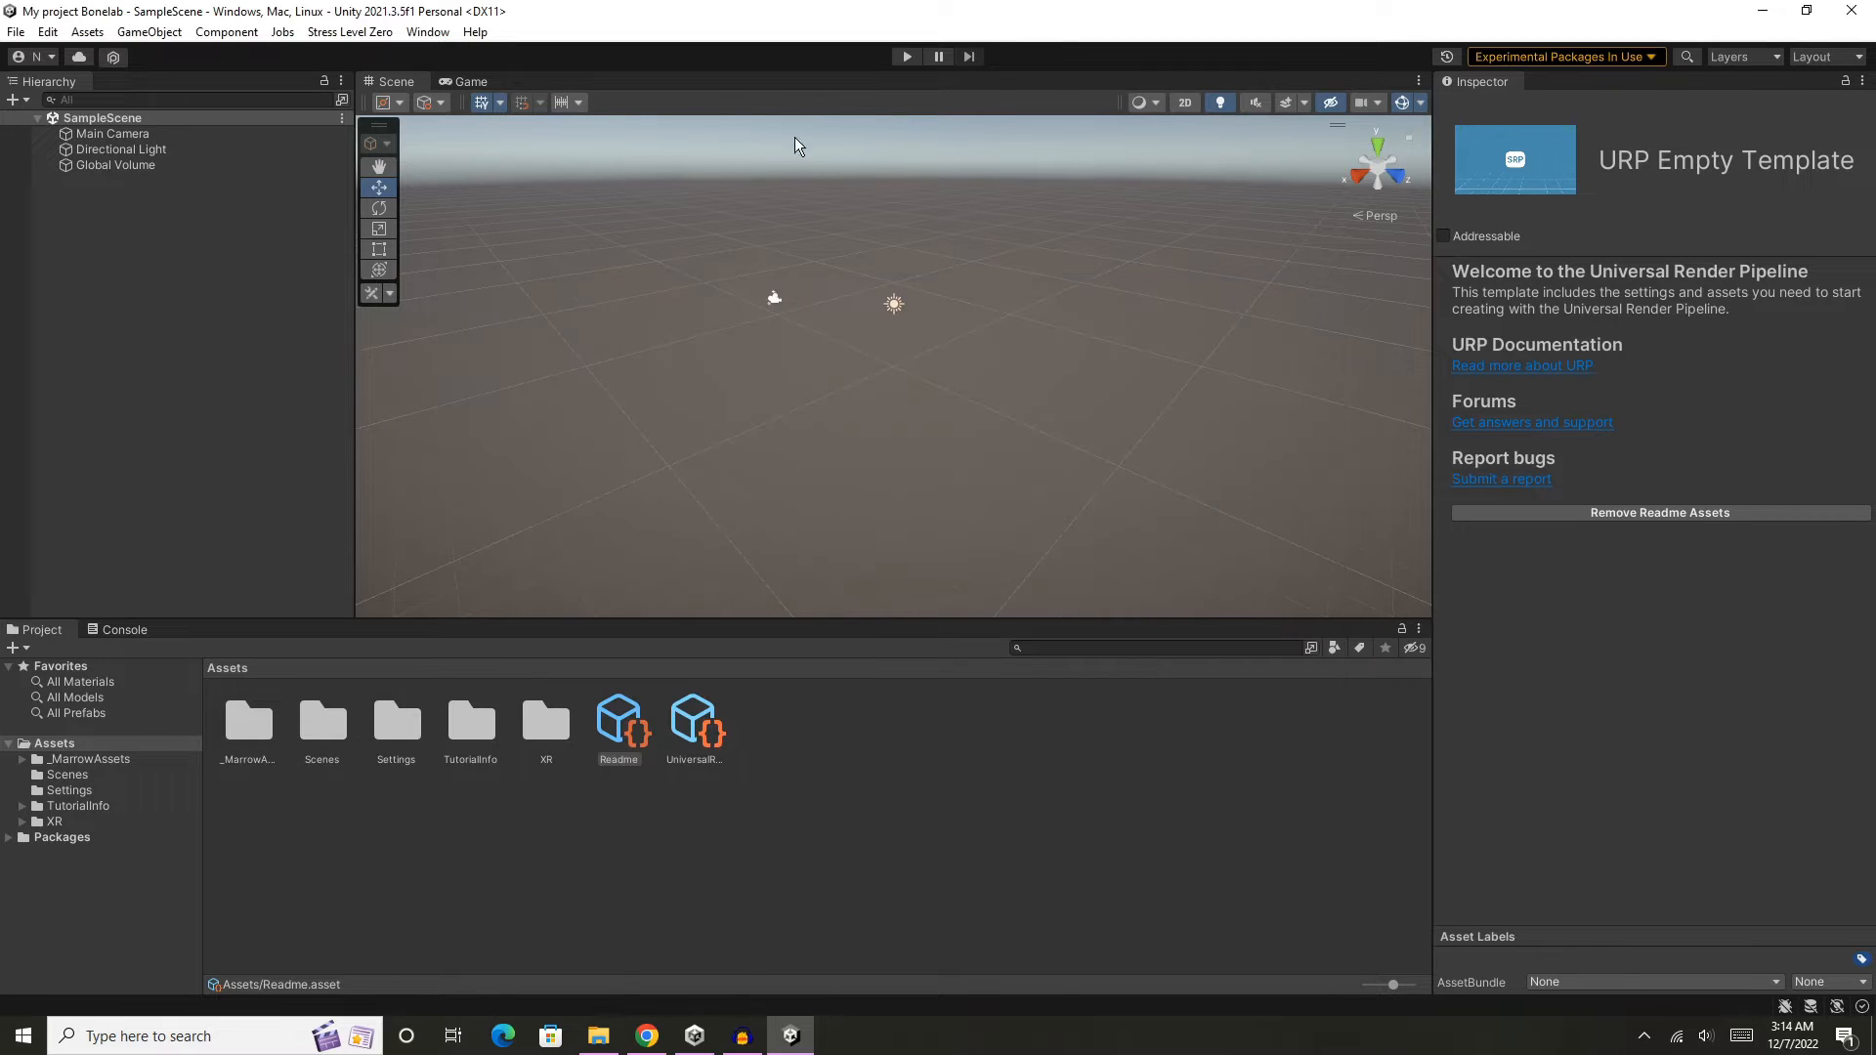
{"action": "left_click", "coordinate": [349, 33]}
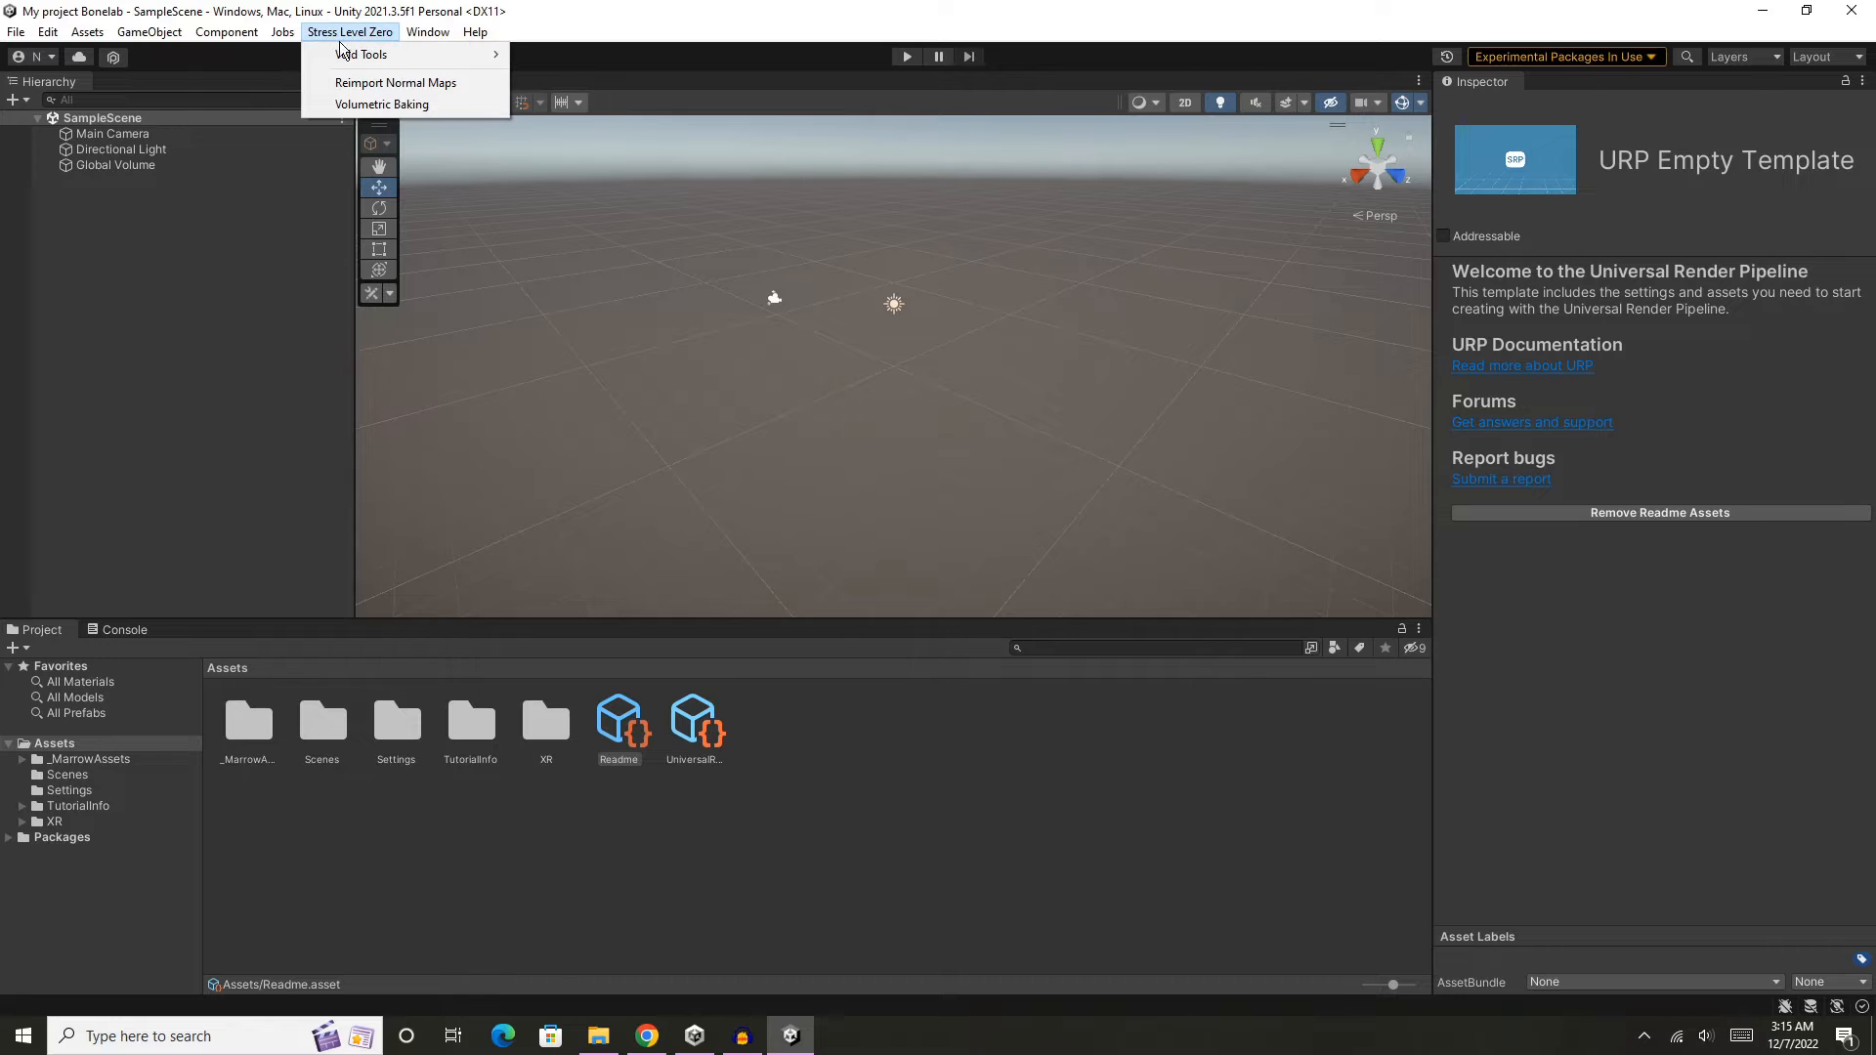
{"action": "mouse_move", "coordinate": [389, 57]}
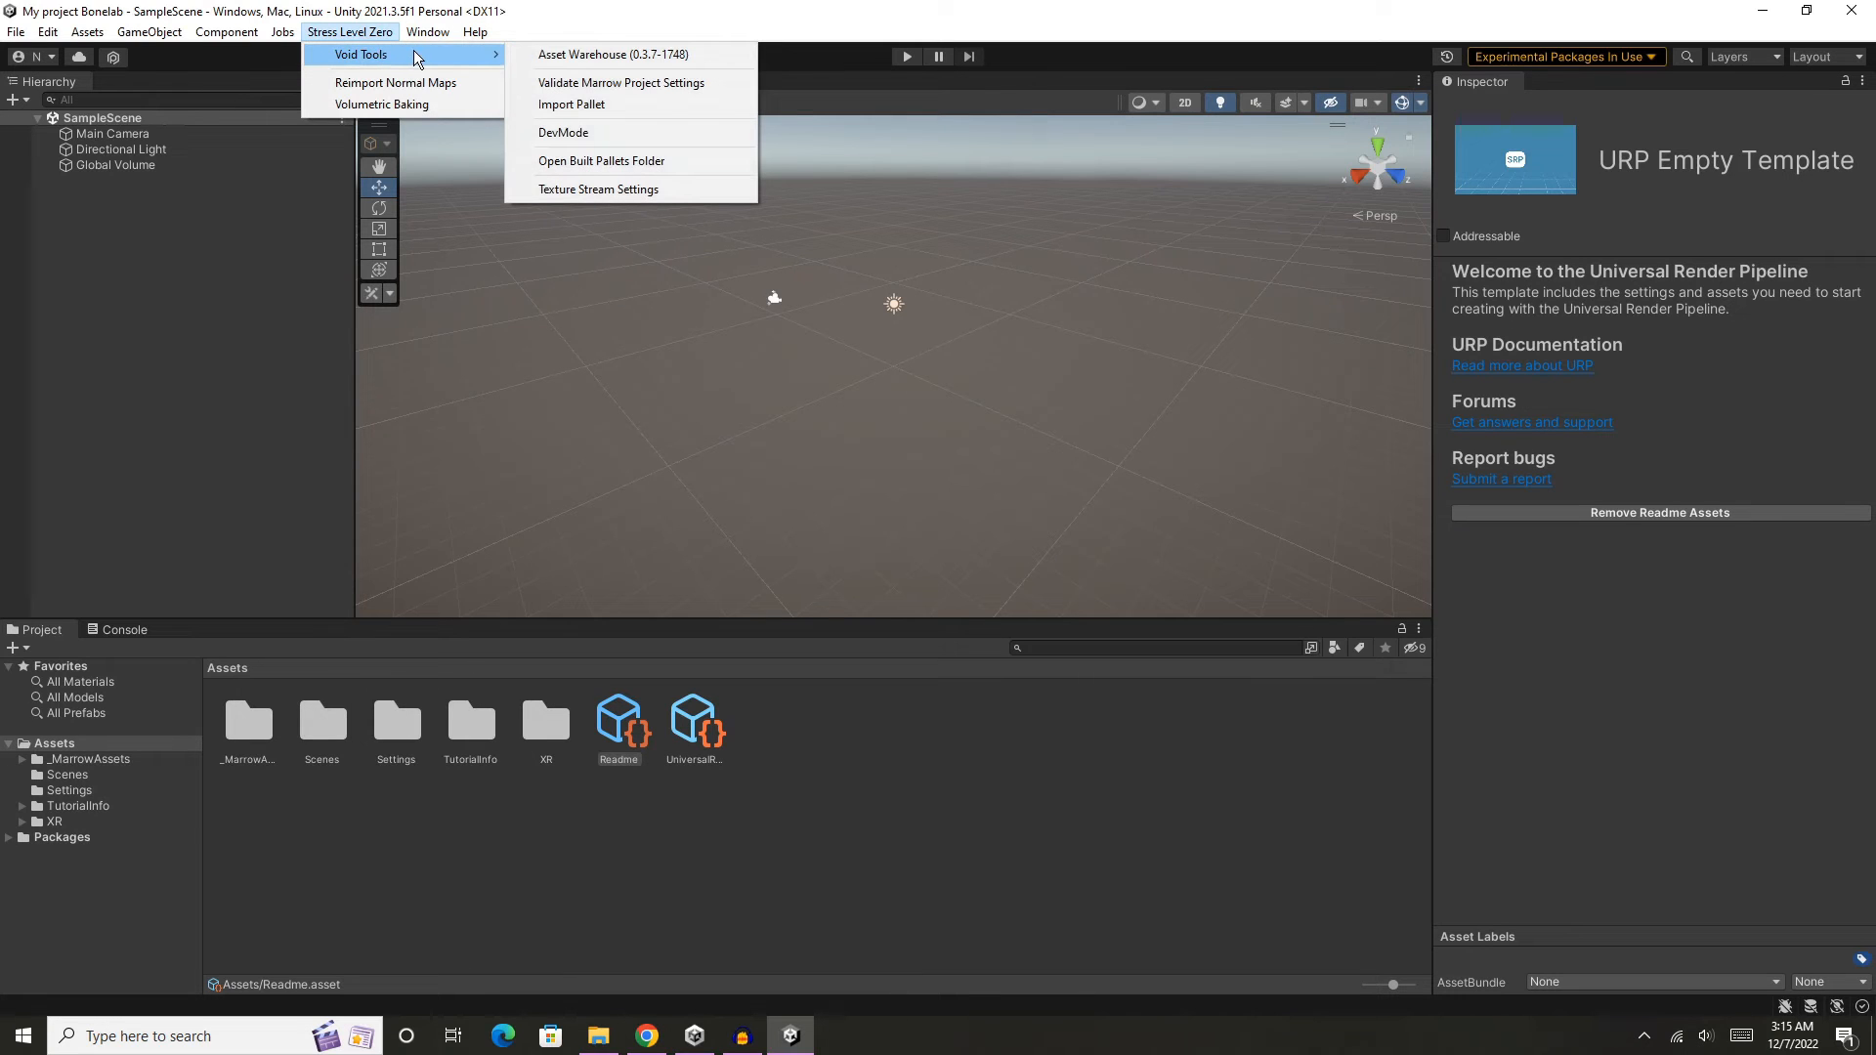
{"action": "left_click", "coordinate": [703, 84]}
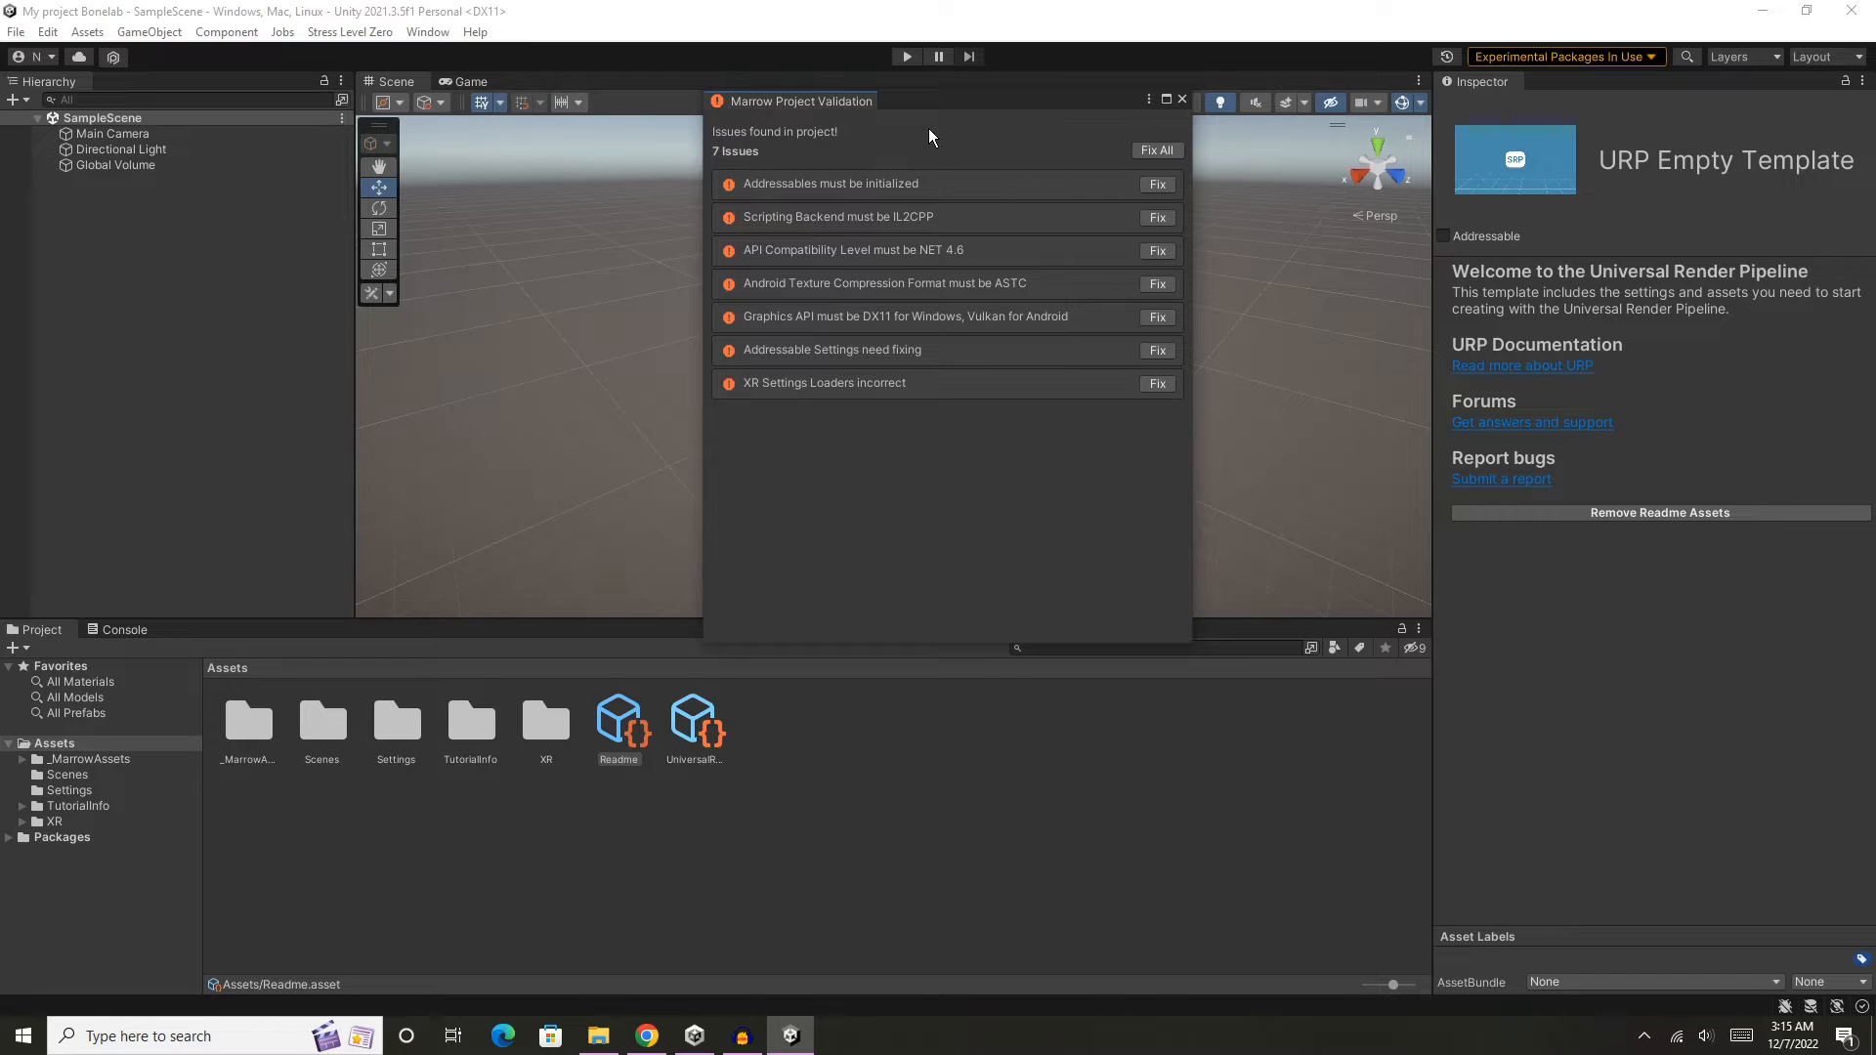
{"action": "left_click", "coordinate": [1168, 148]}
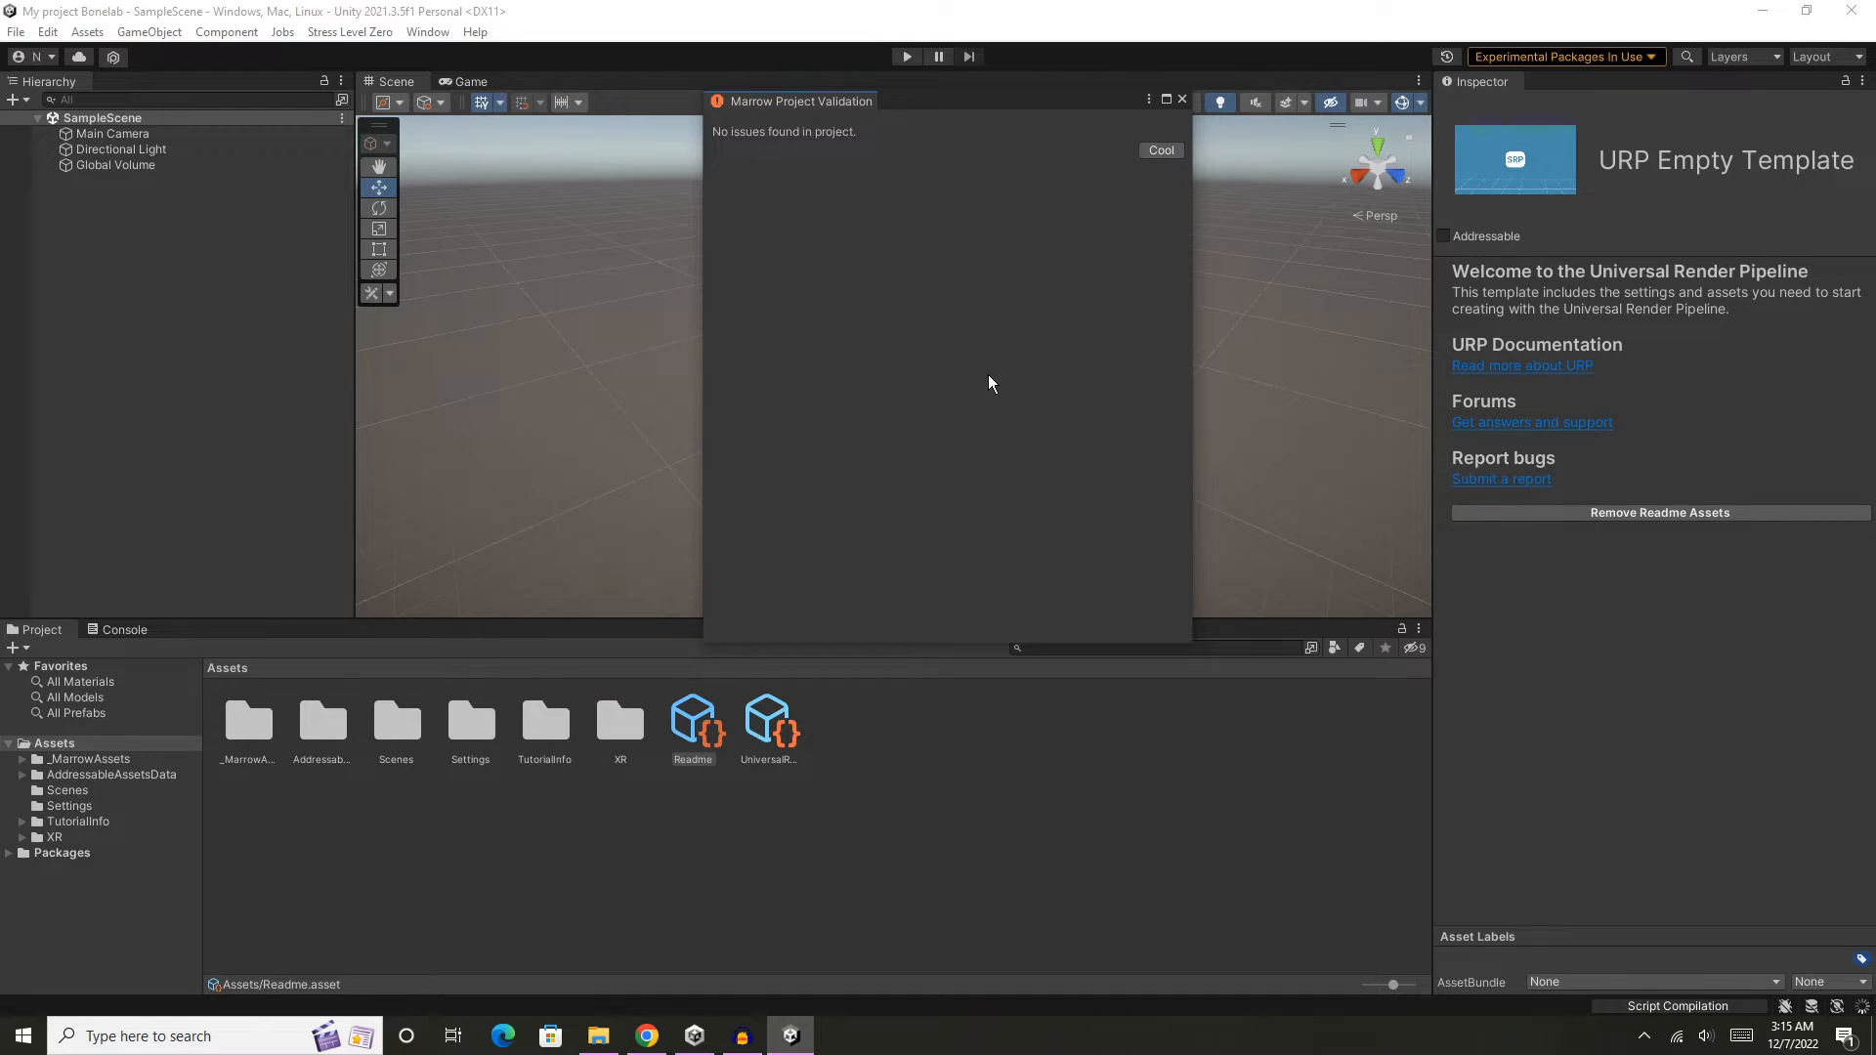
{"action": "left_click", "coordinate": [1181, 100]}
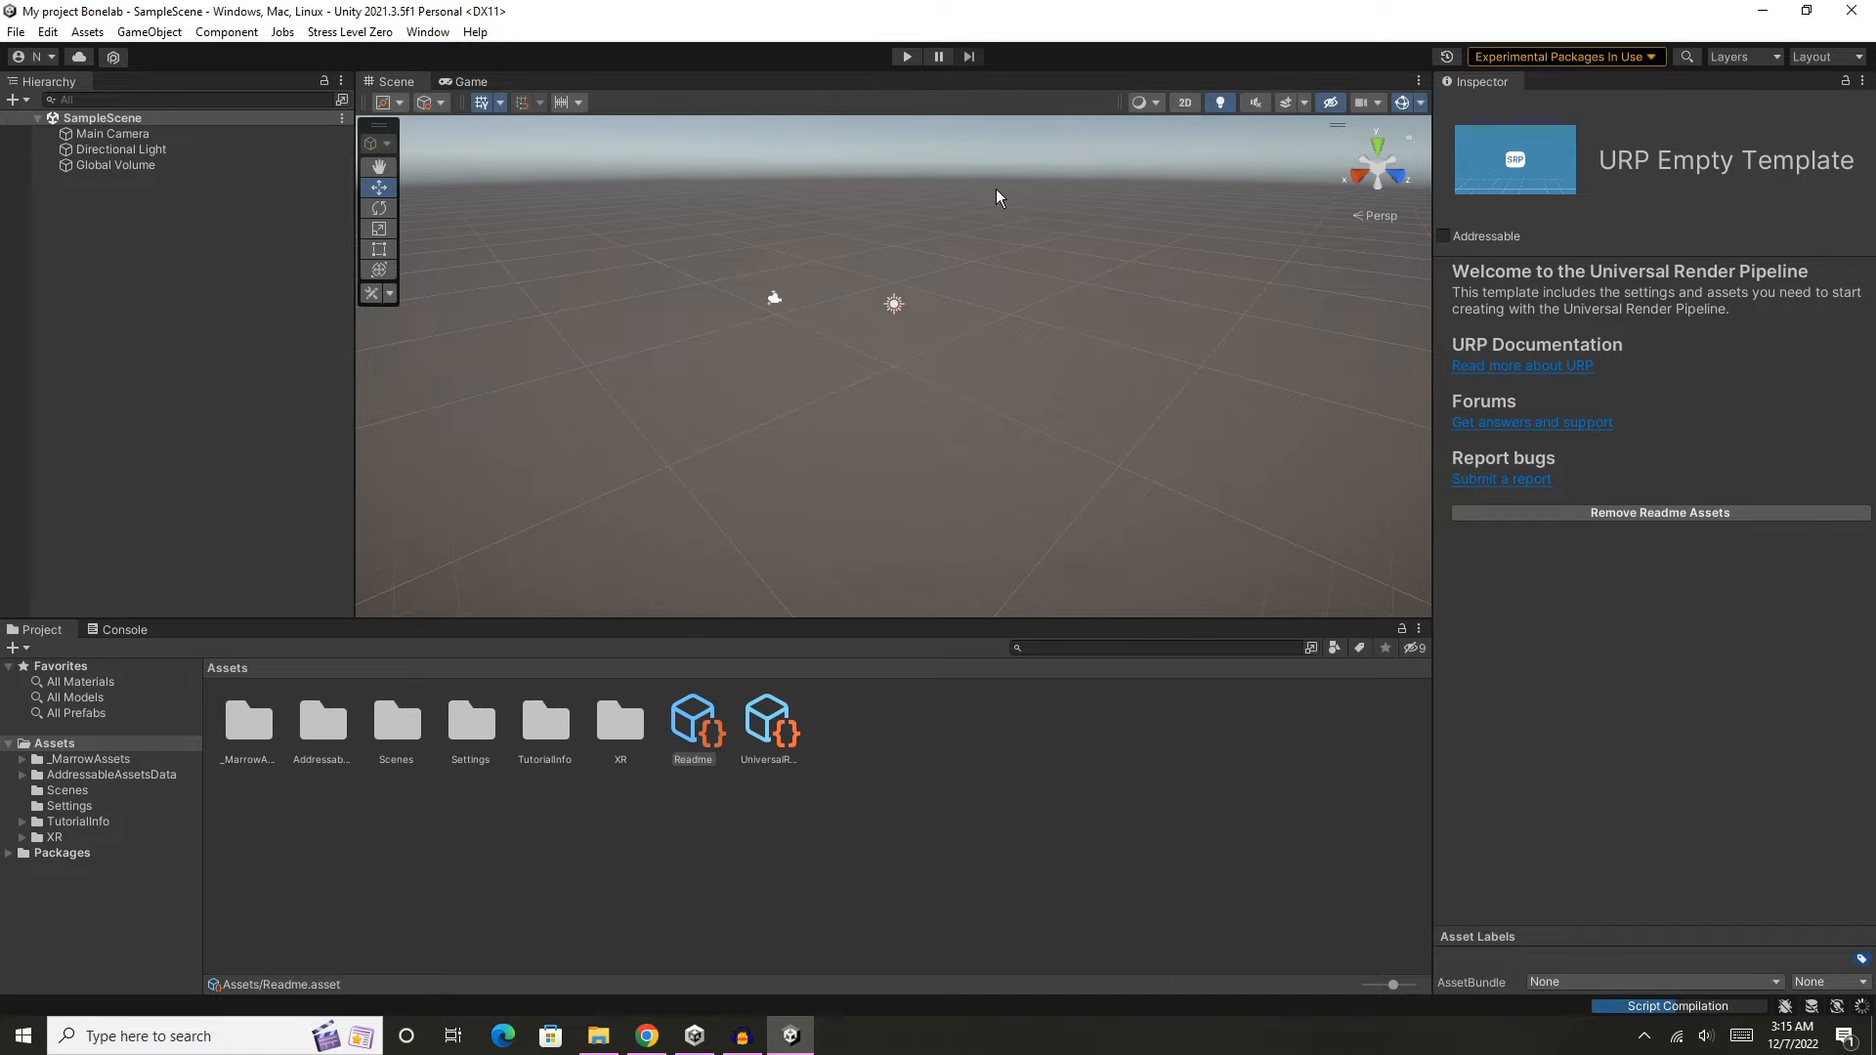
- Delete the Global Volume and the Main Camera from the sample scene
{"action": "left_click", "coordinate": [160, 168]}
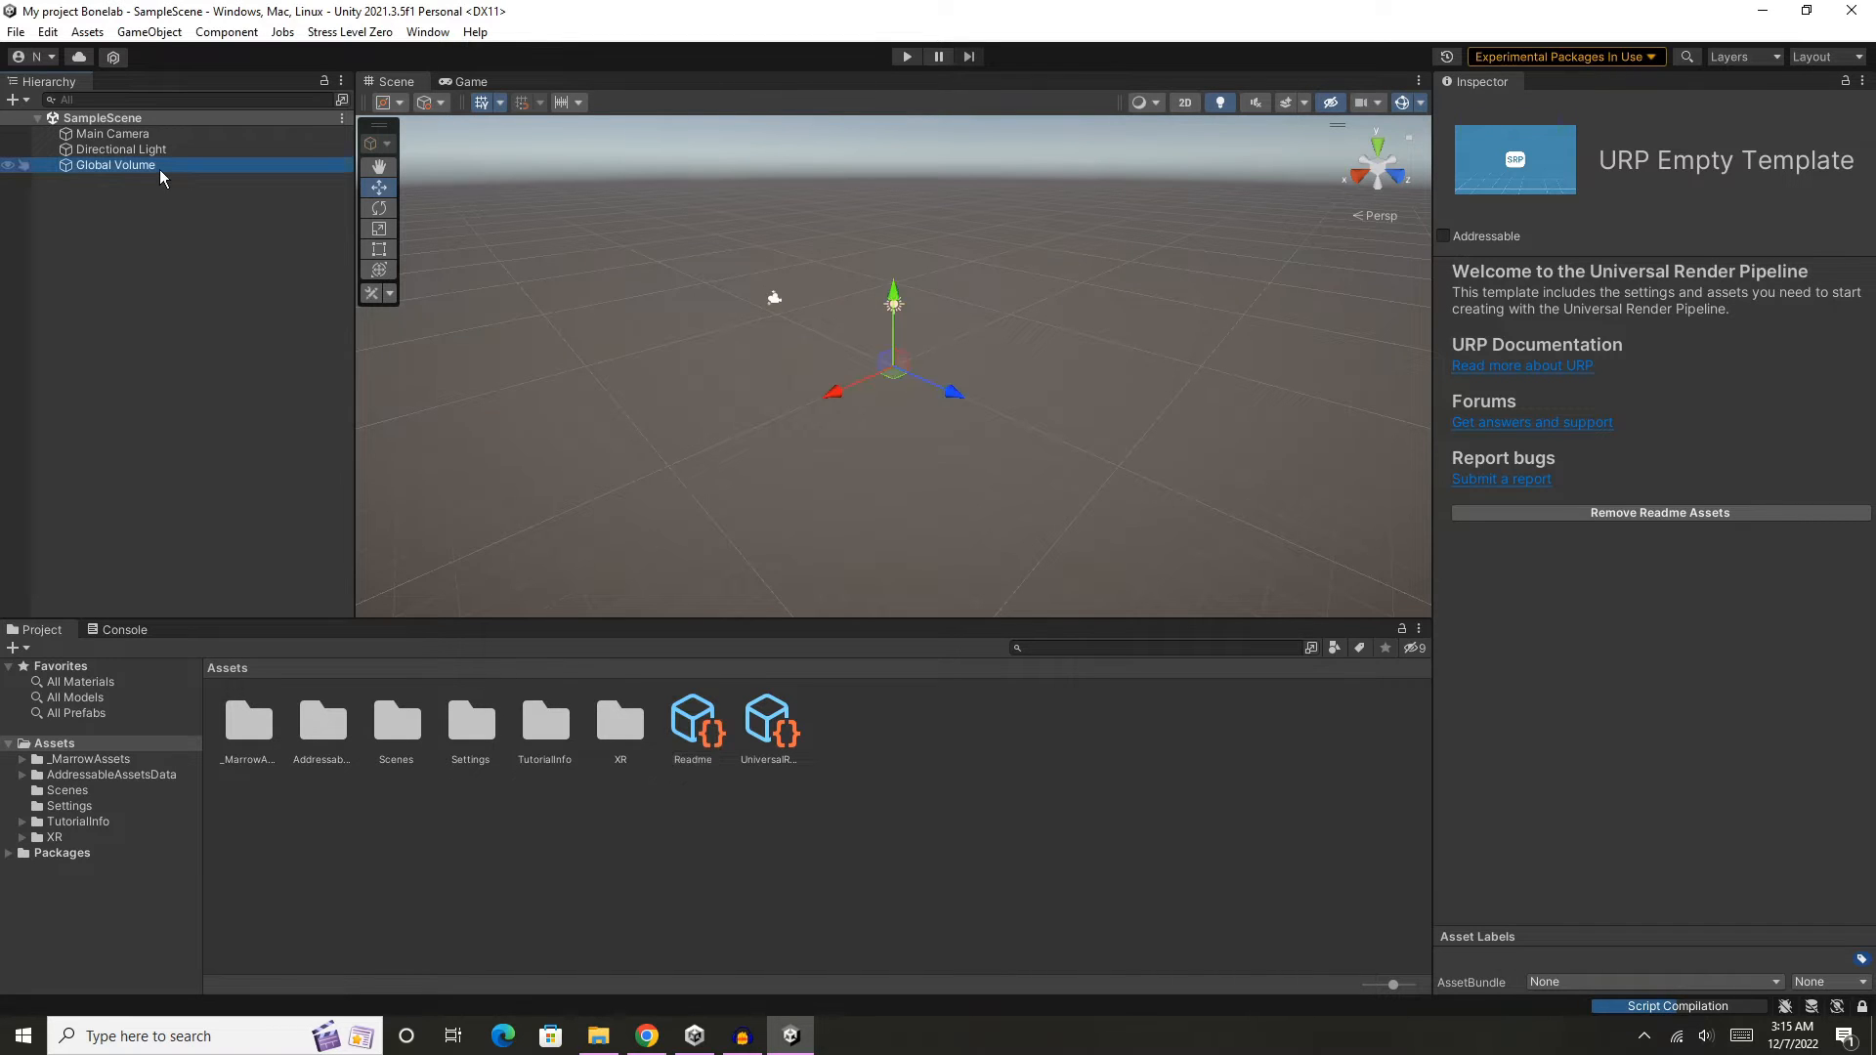
{"action": "key", "text": "Delete"}
{"action": "left_click", "coordinate": [151, 133]}
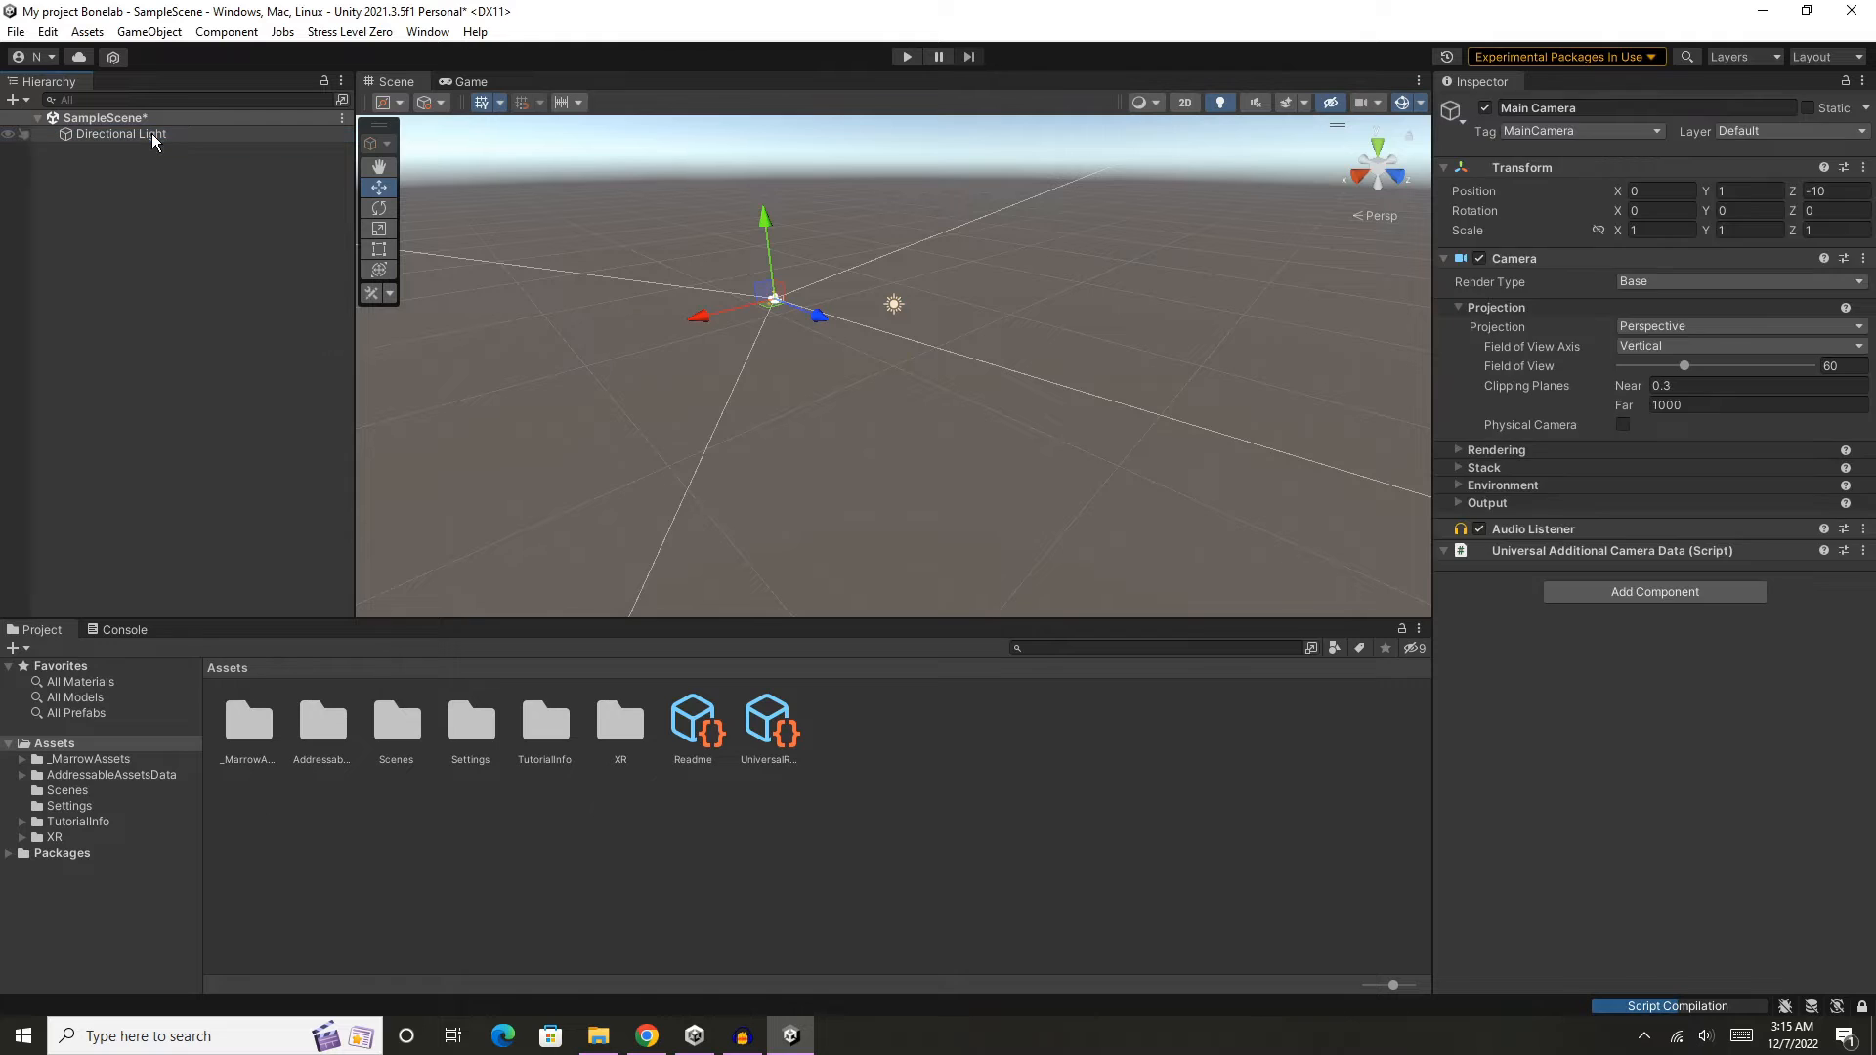
{"action": "key", "text": "Delete"}
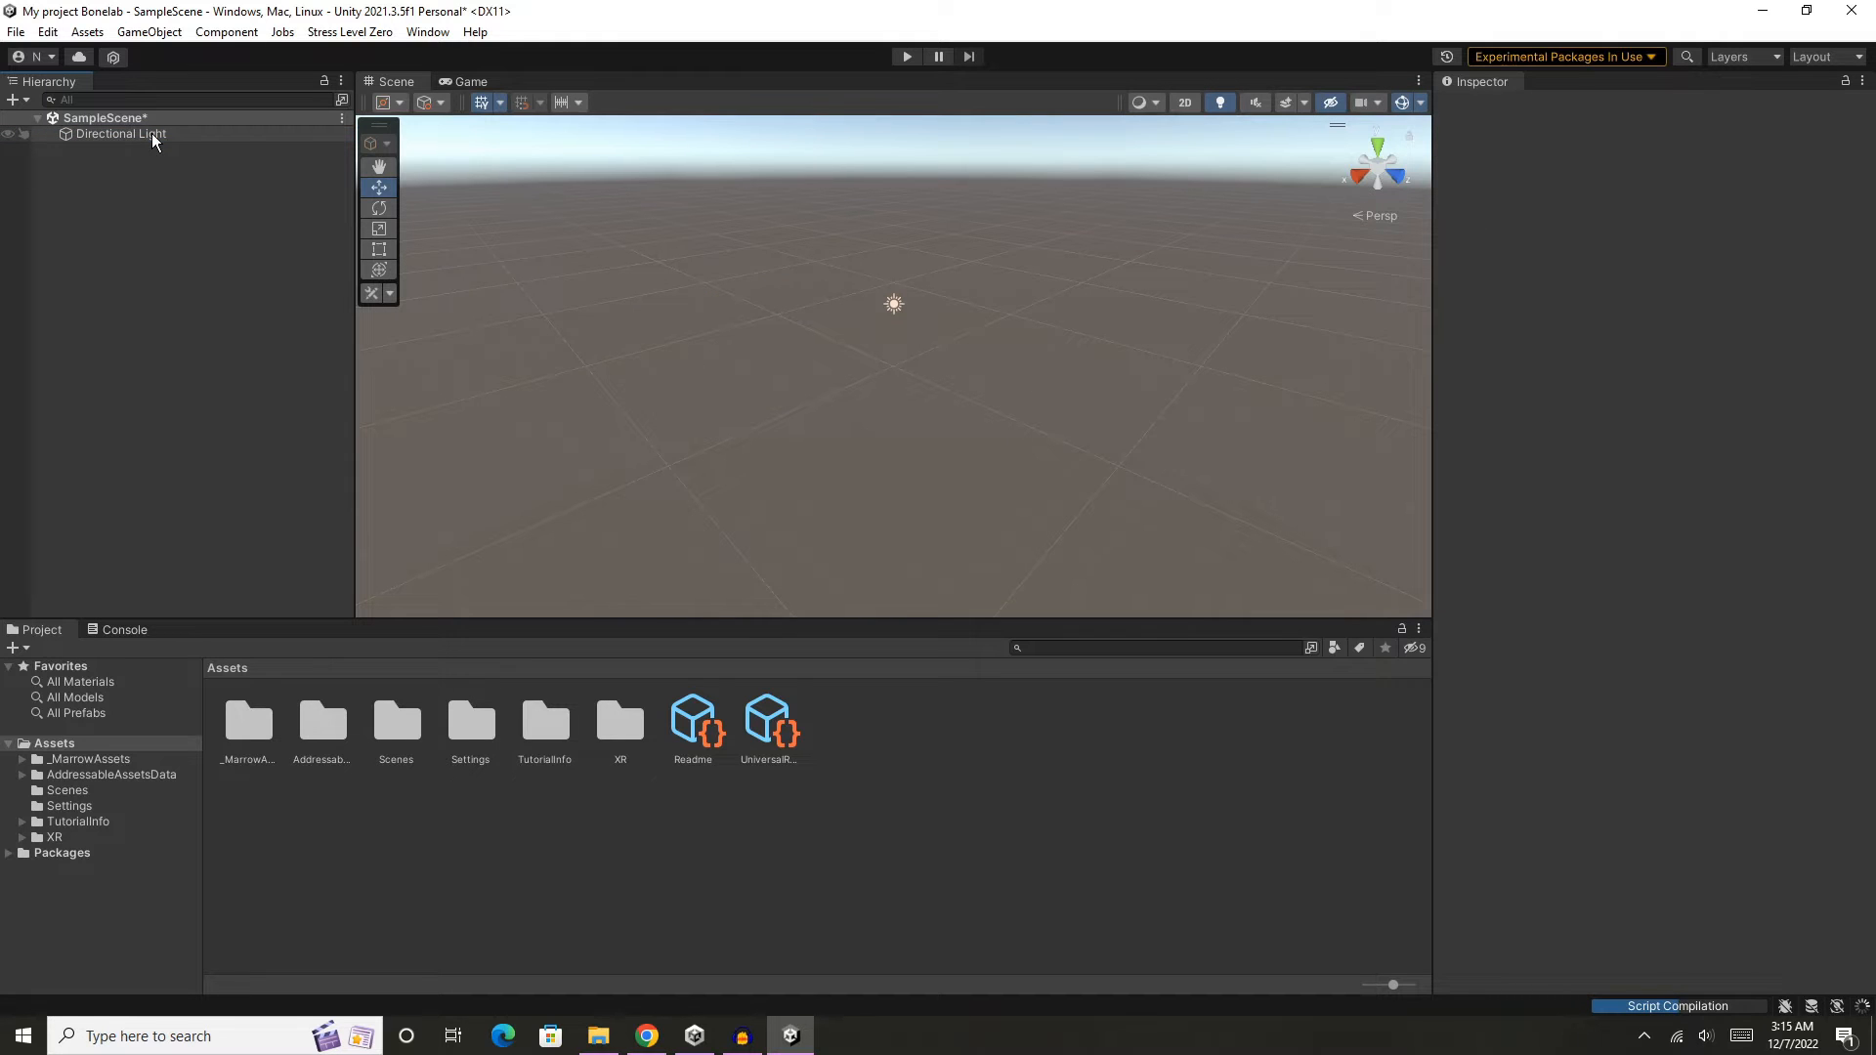
- Save the scene under the new name BonelabTest in the project's Assets folder
{"action": "right_click", "coordinate": [127, 119]}
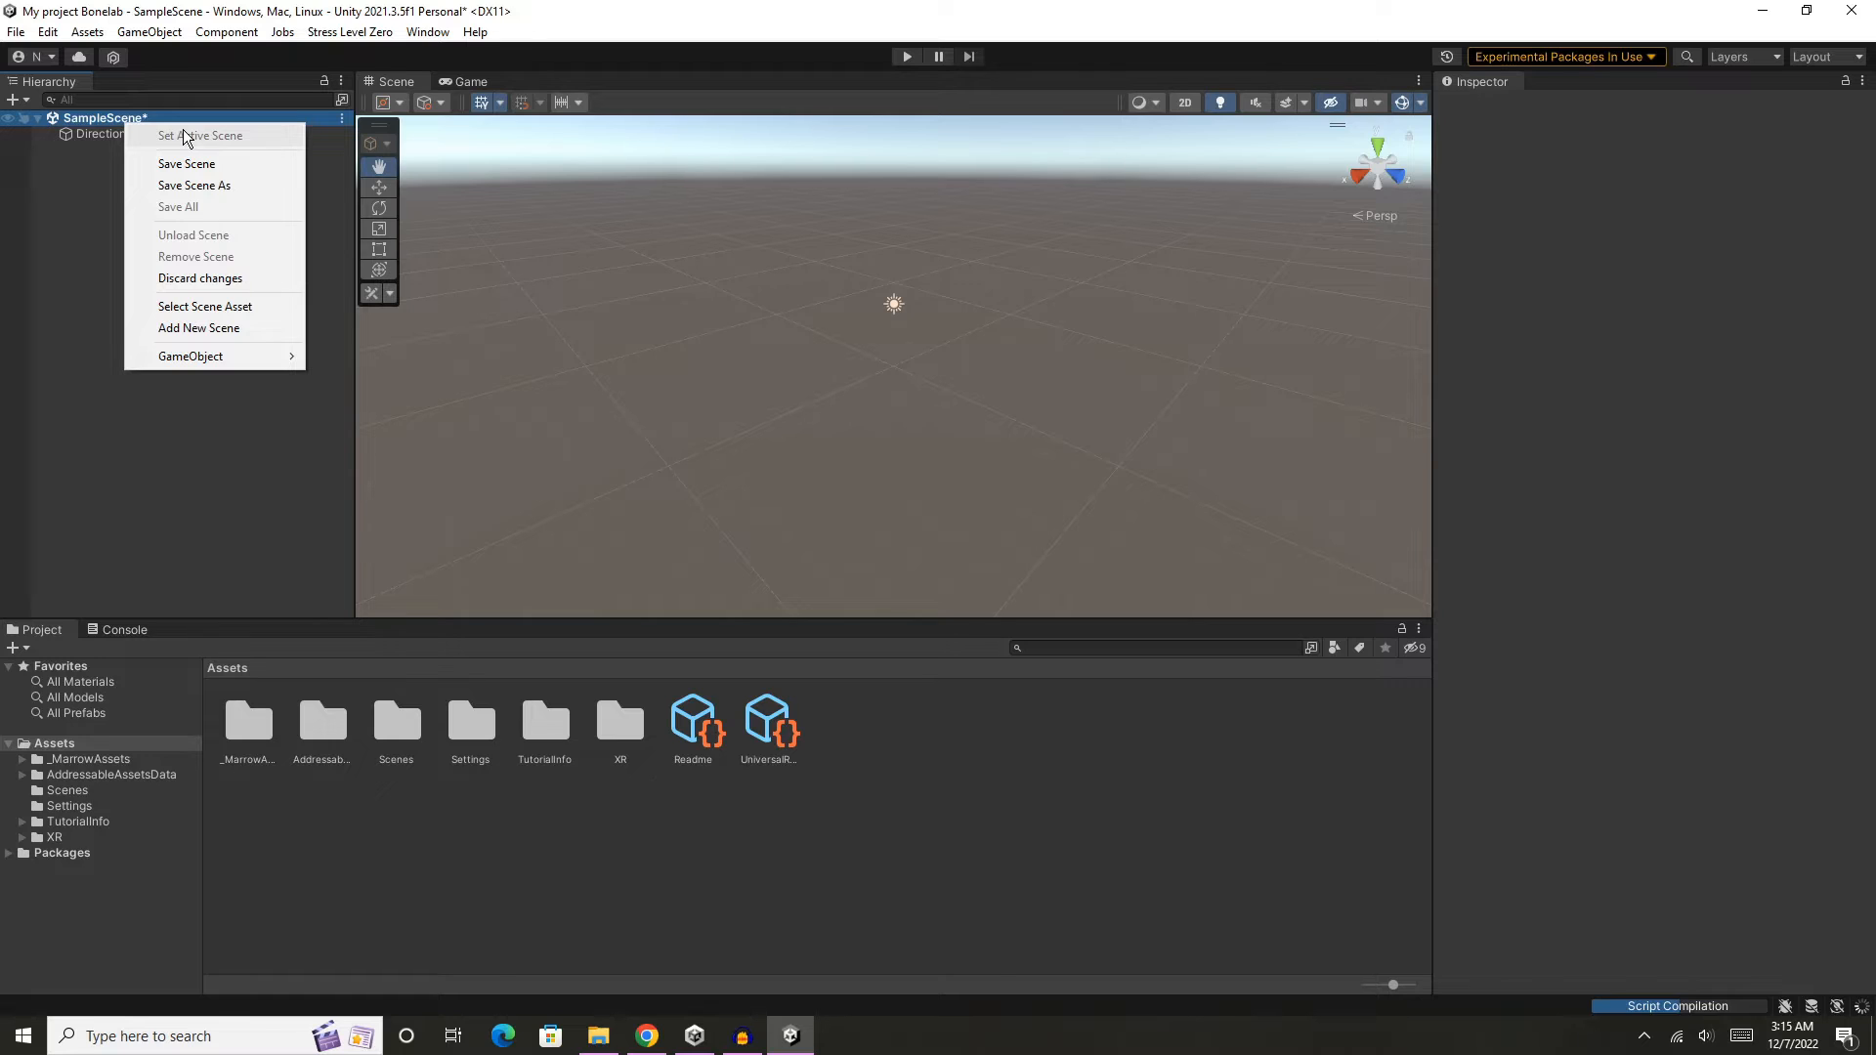
{"action": "left_click", "coordinate": [248, 191]}
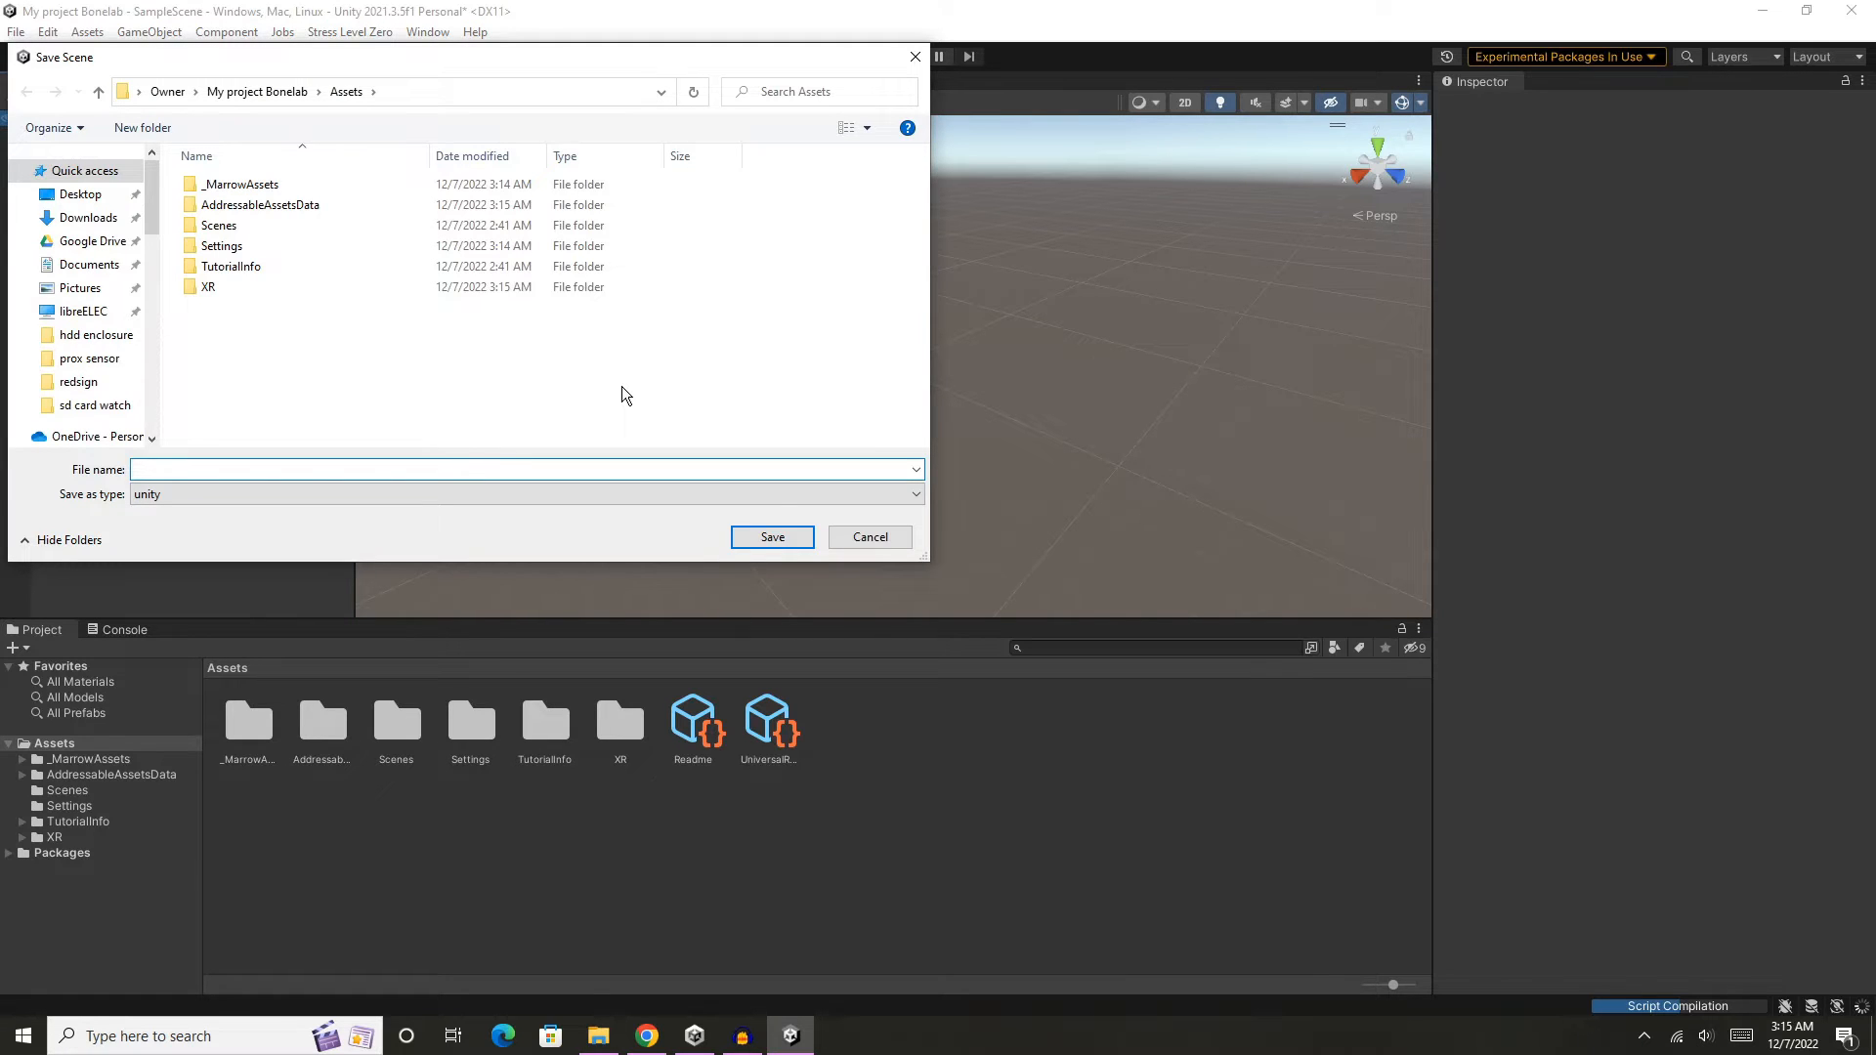
{"action": "type", "text": "BonelabTest"}
{"action": "key", "text": "Return"}
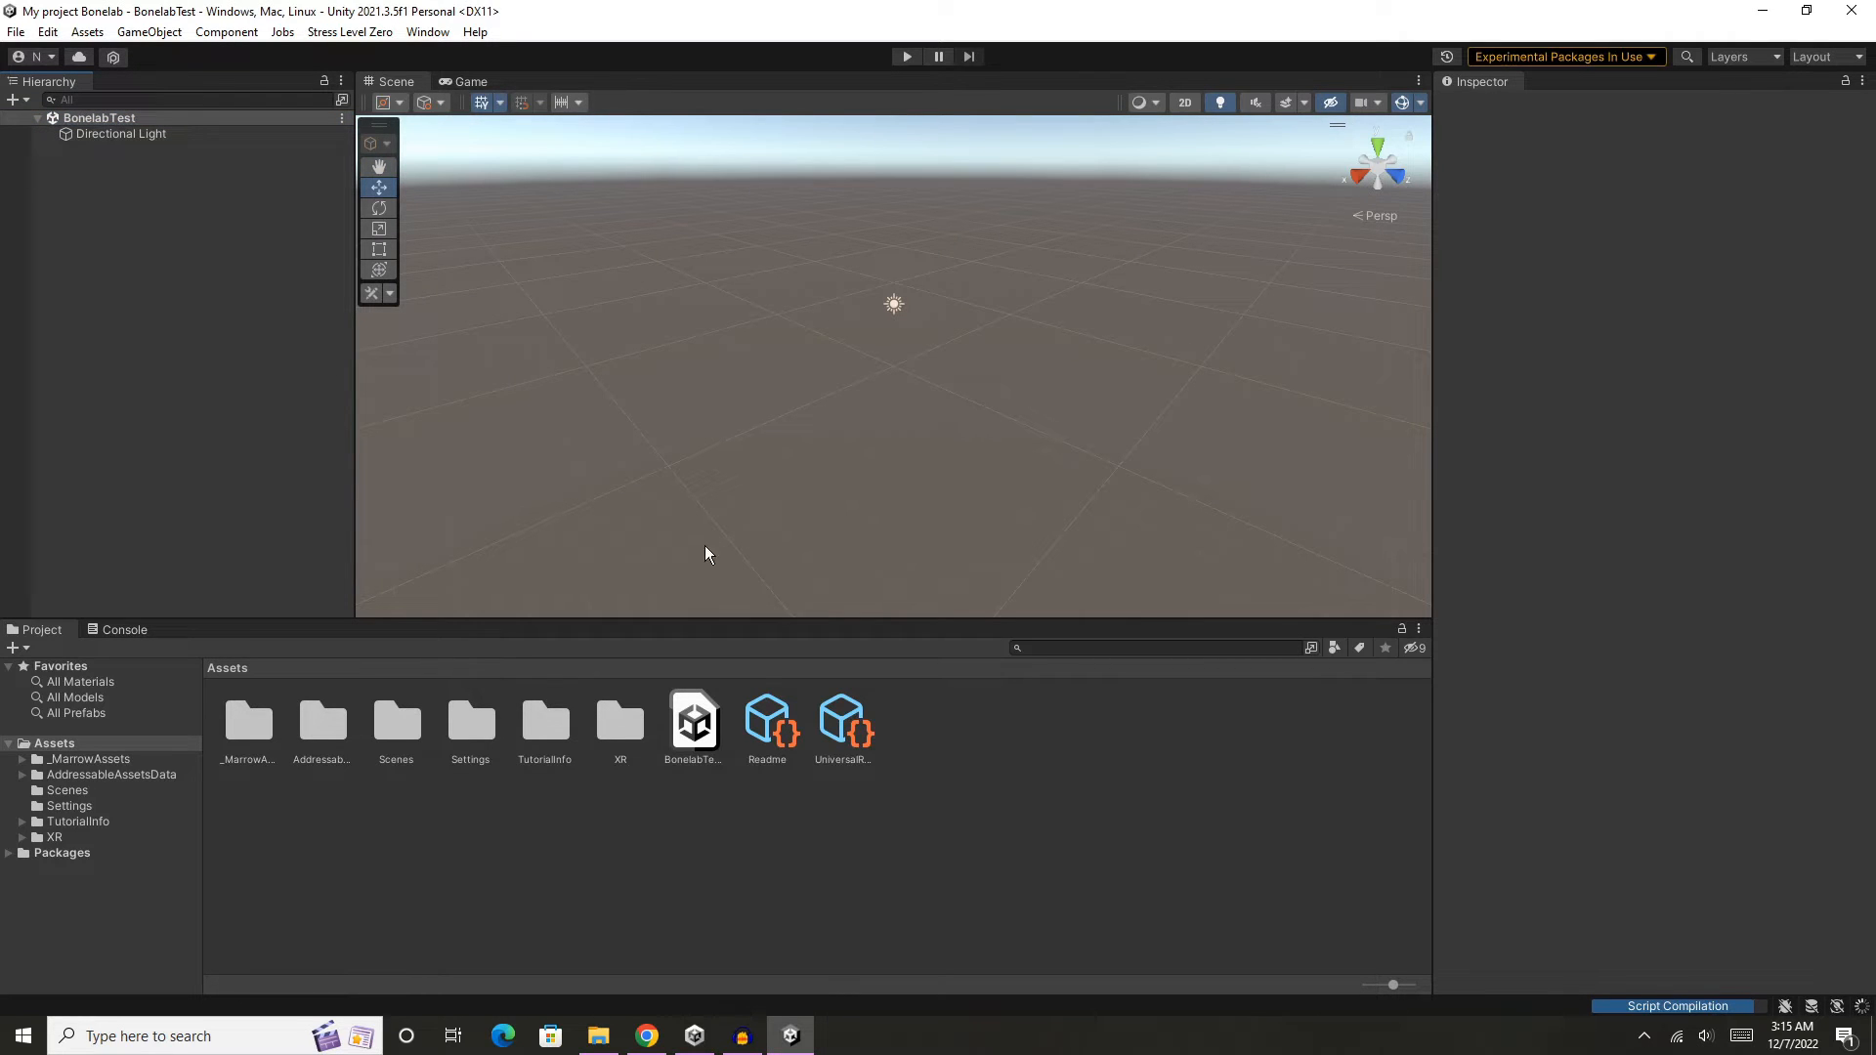
- Create a folder named boneroom in Assets and open it
{"action": "right_click", "coordinate": [479, 823]}
{"action": "mouse_move", "coordinate": [737, 249]}
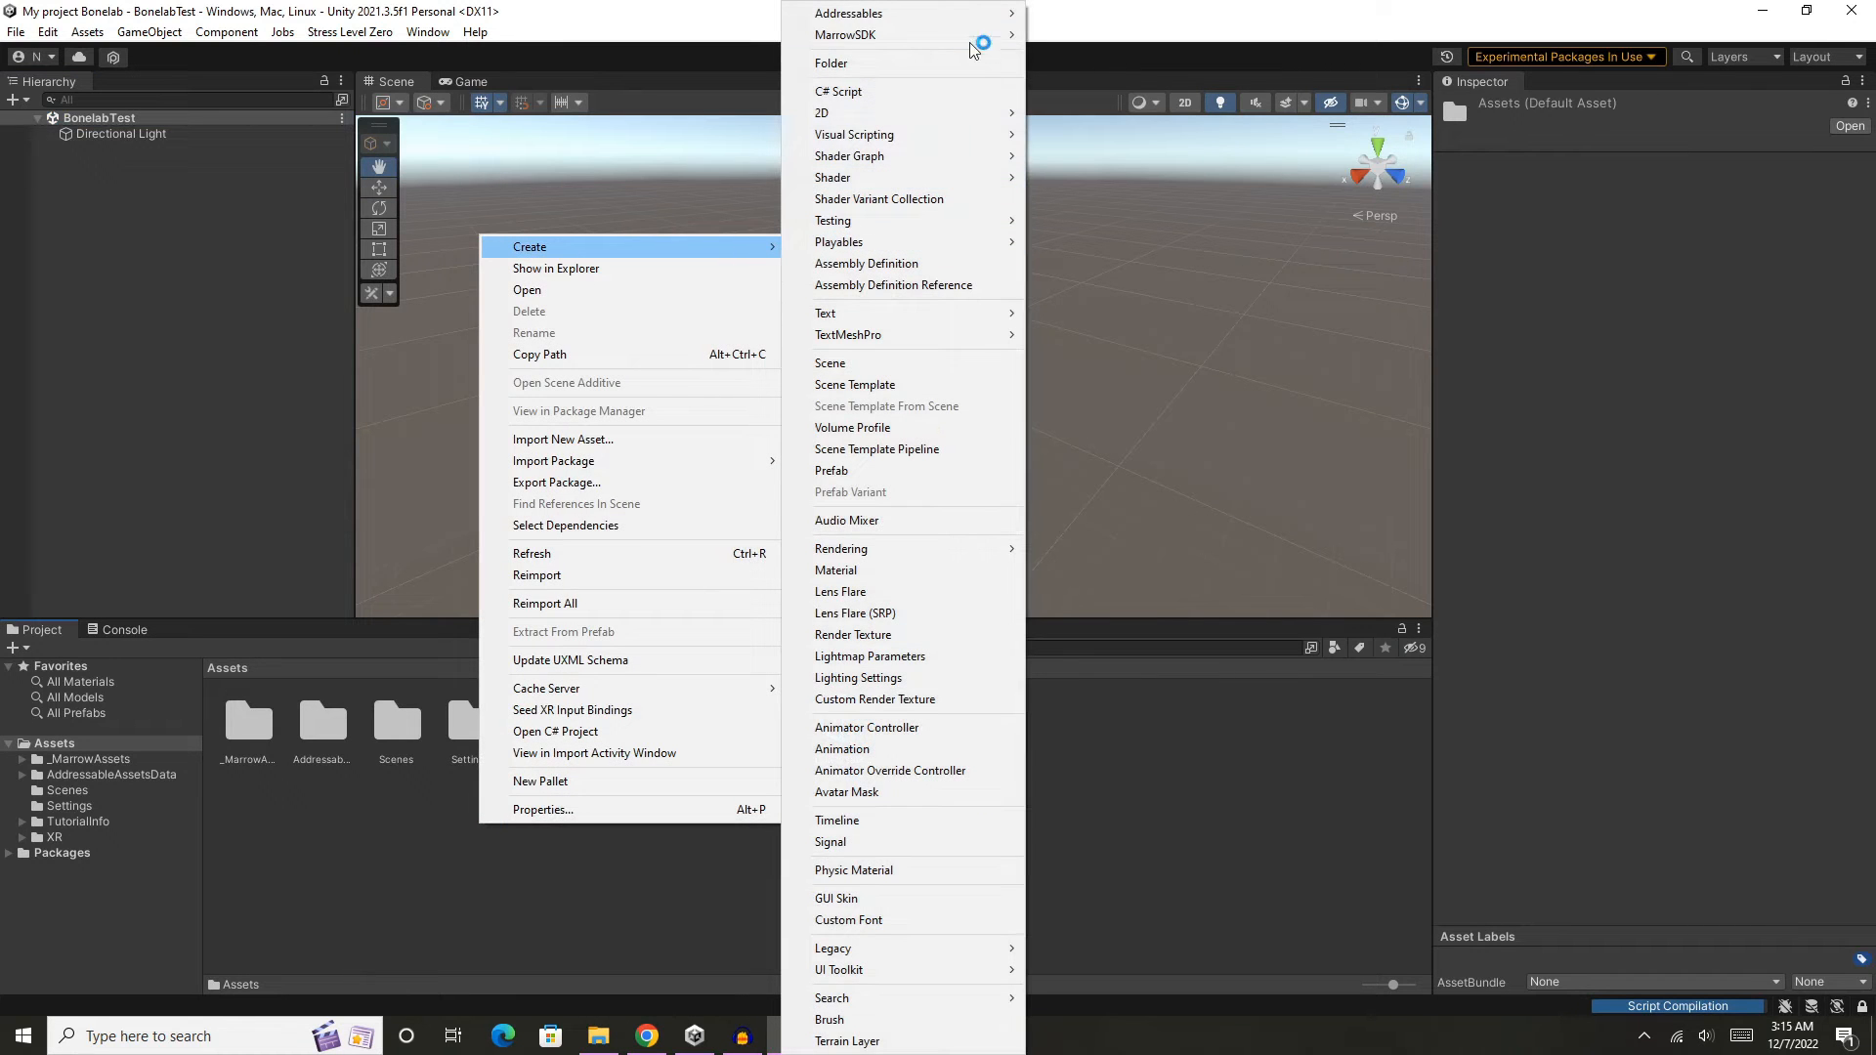
{"action": "left_click", "coordinate": [997, 63]}
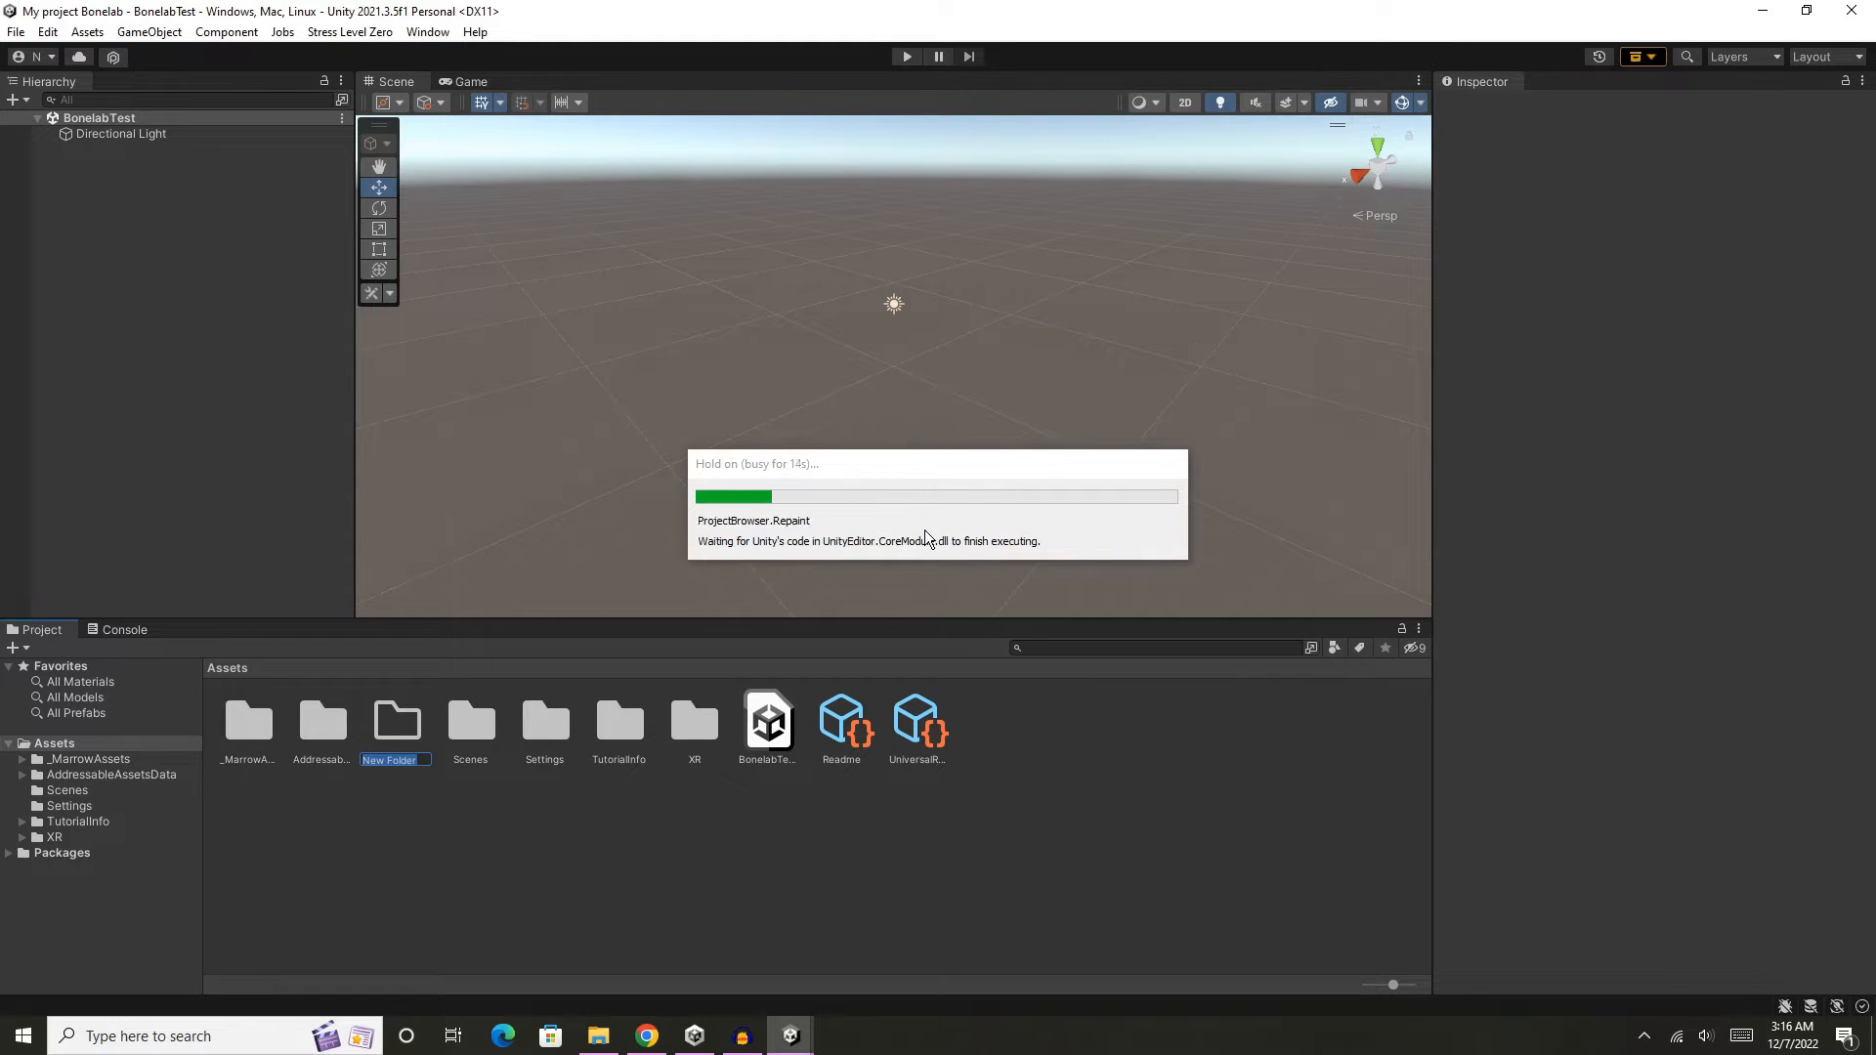
{"action": "type", "text": "boneroo"}
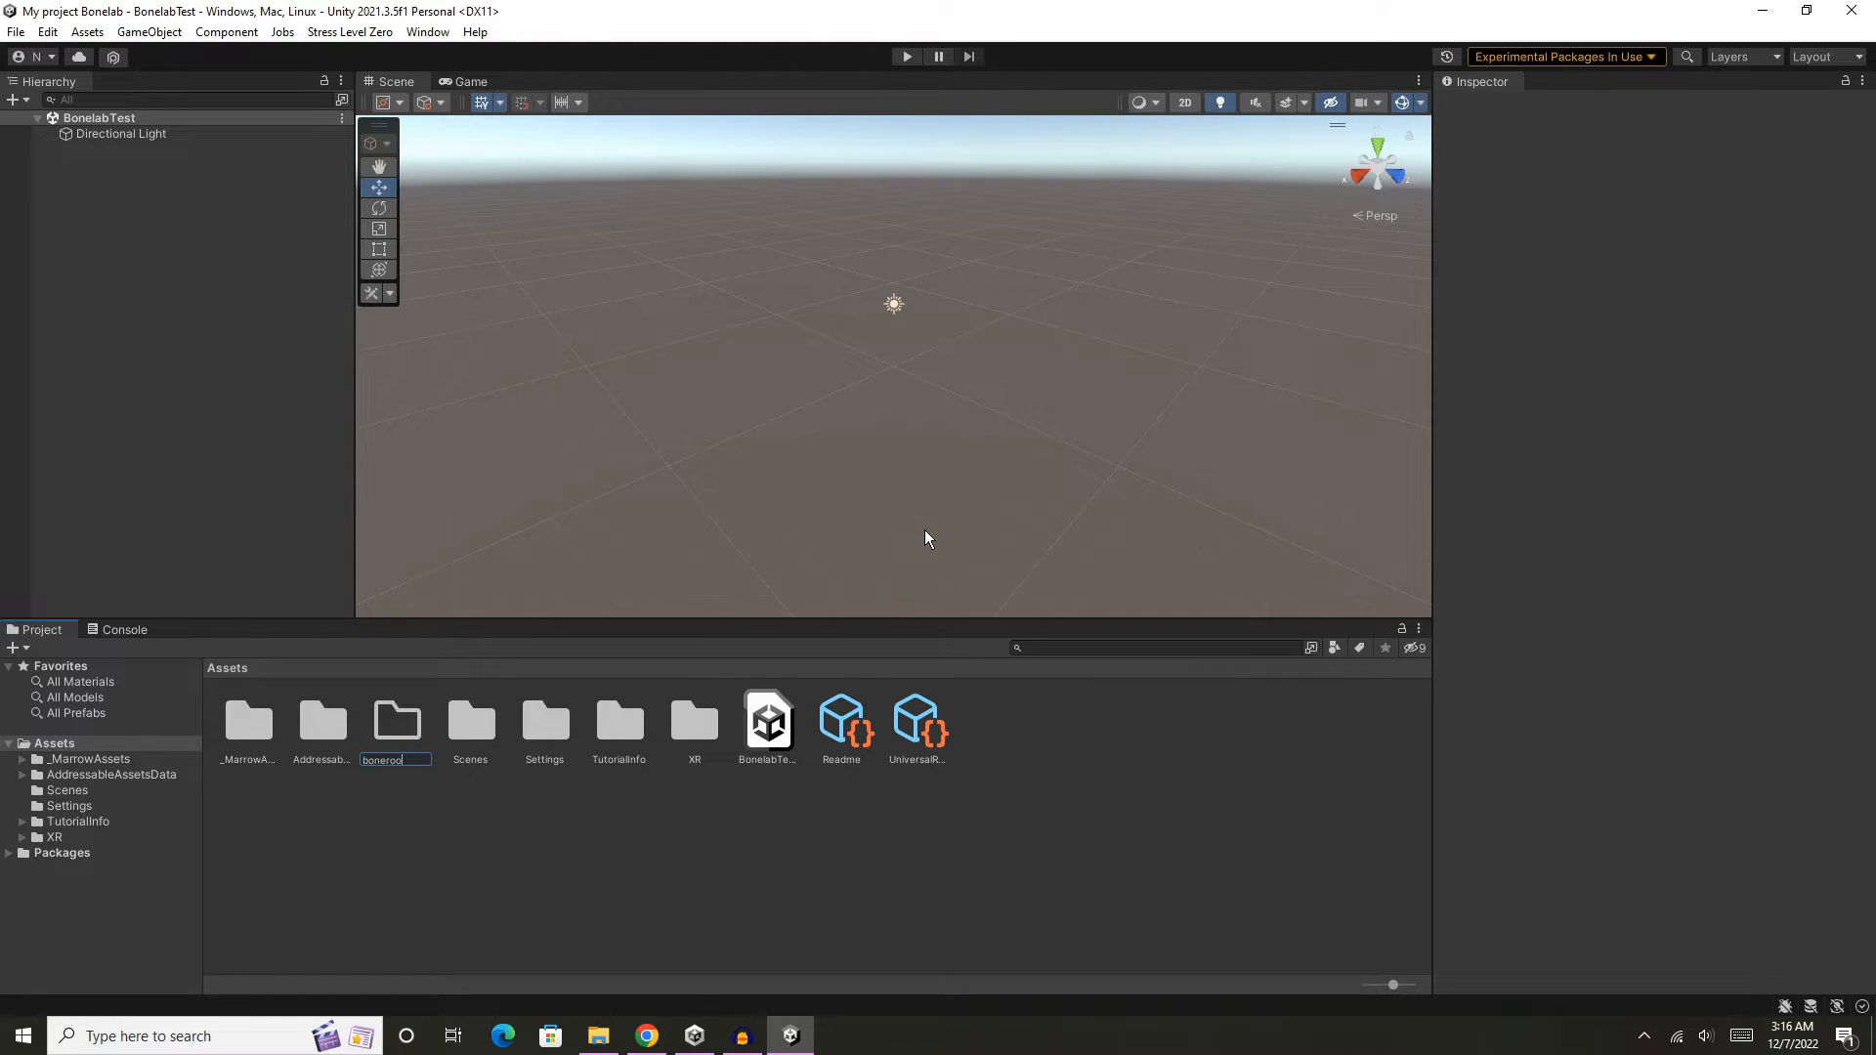
{"action": "type", "text": "m"}
{"action": "key", "text": "Return"}
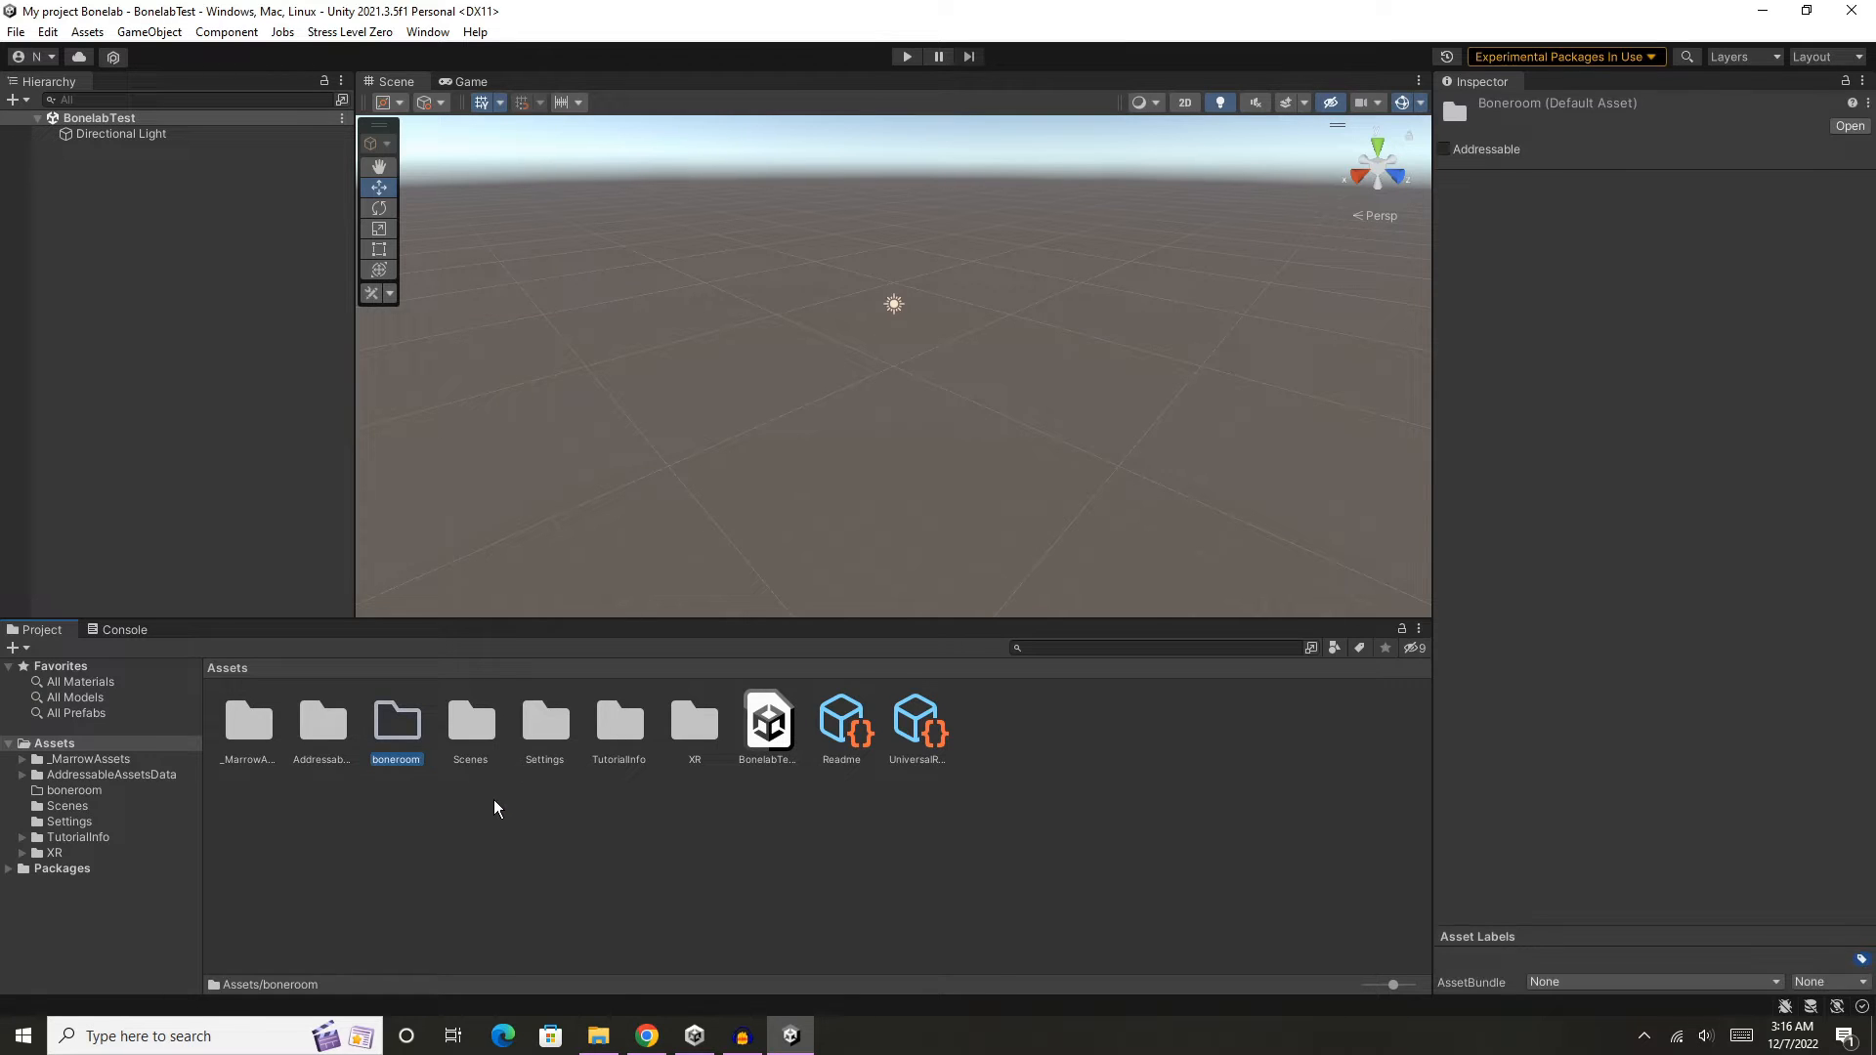
{"action": "double_click", "coordinate": [399, 730]}
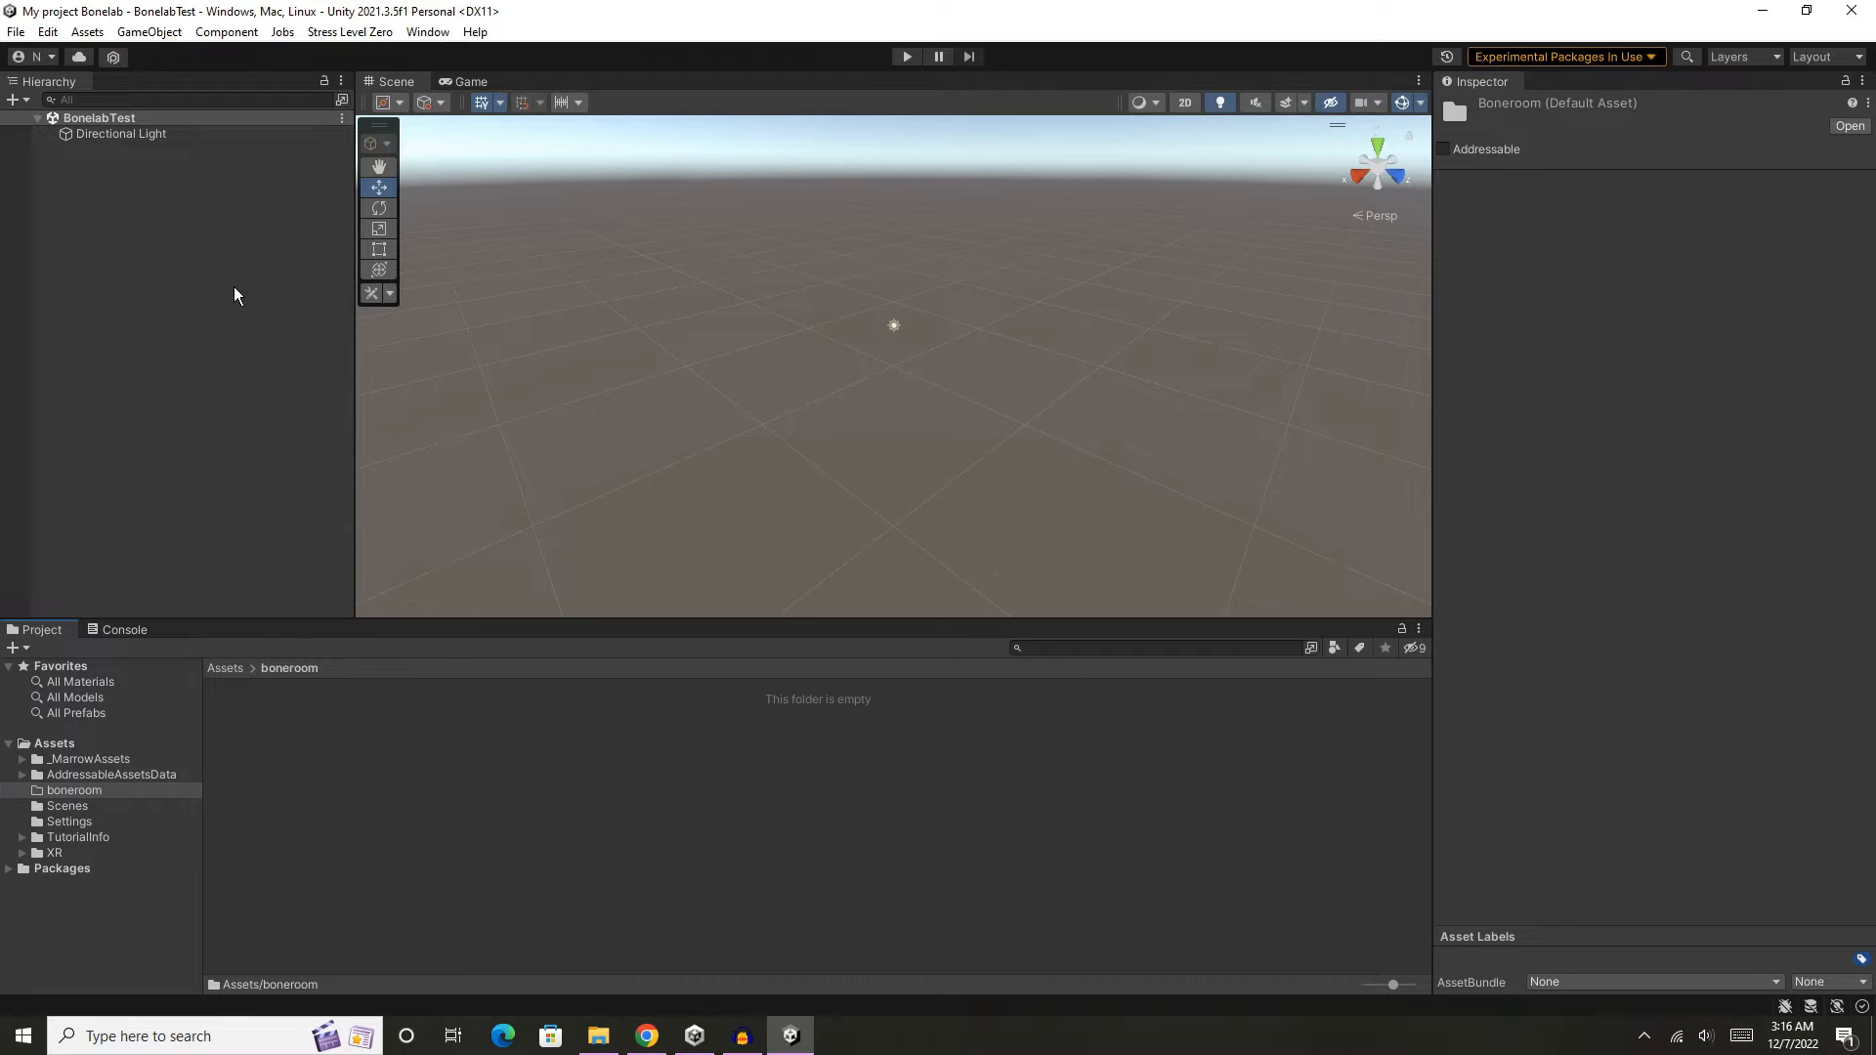
- Add a 3D plane to the BonelabTest scene and name it Floor
{"action": "right_click", "coordinate": [151, 254]}
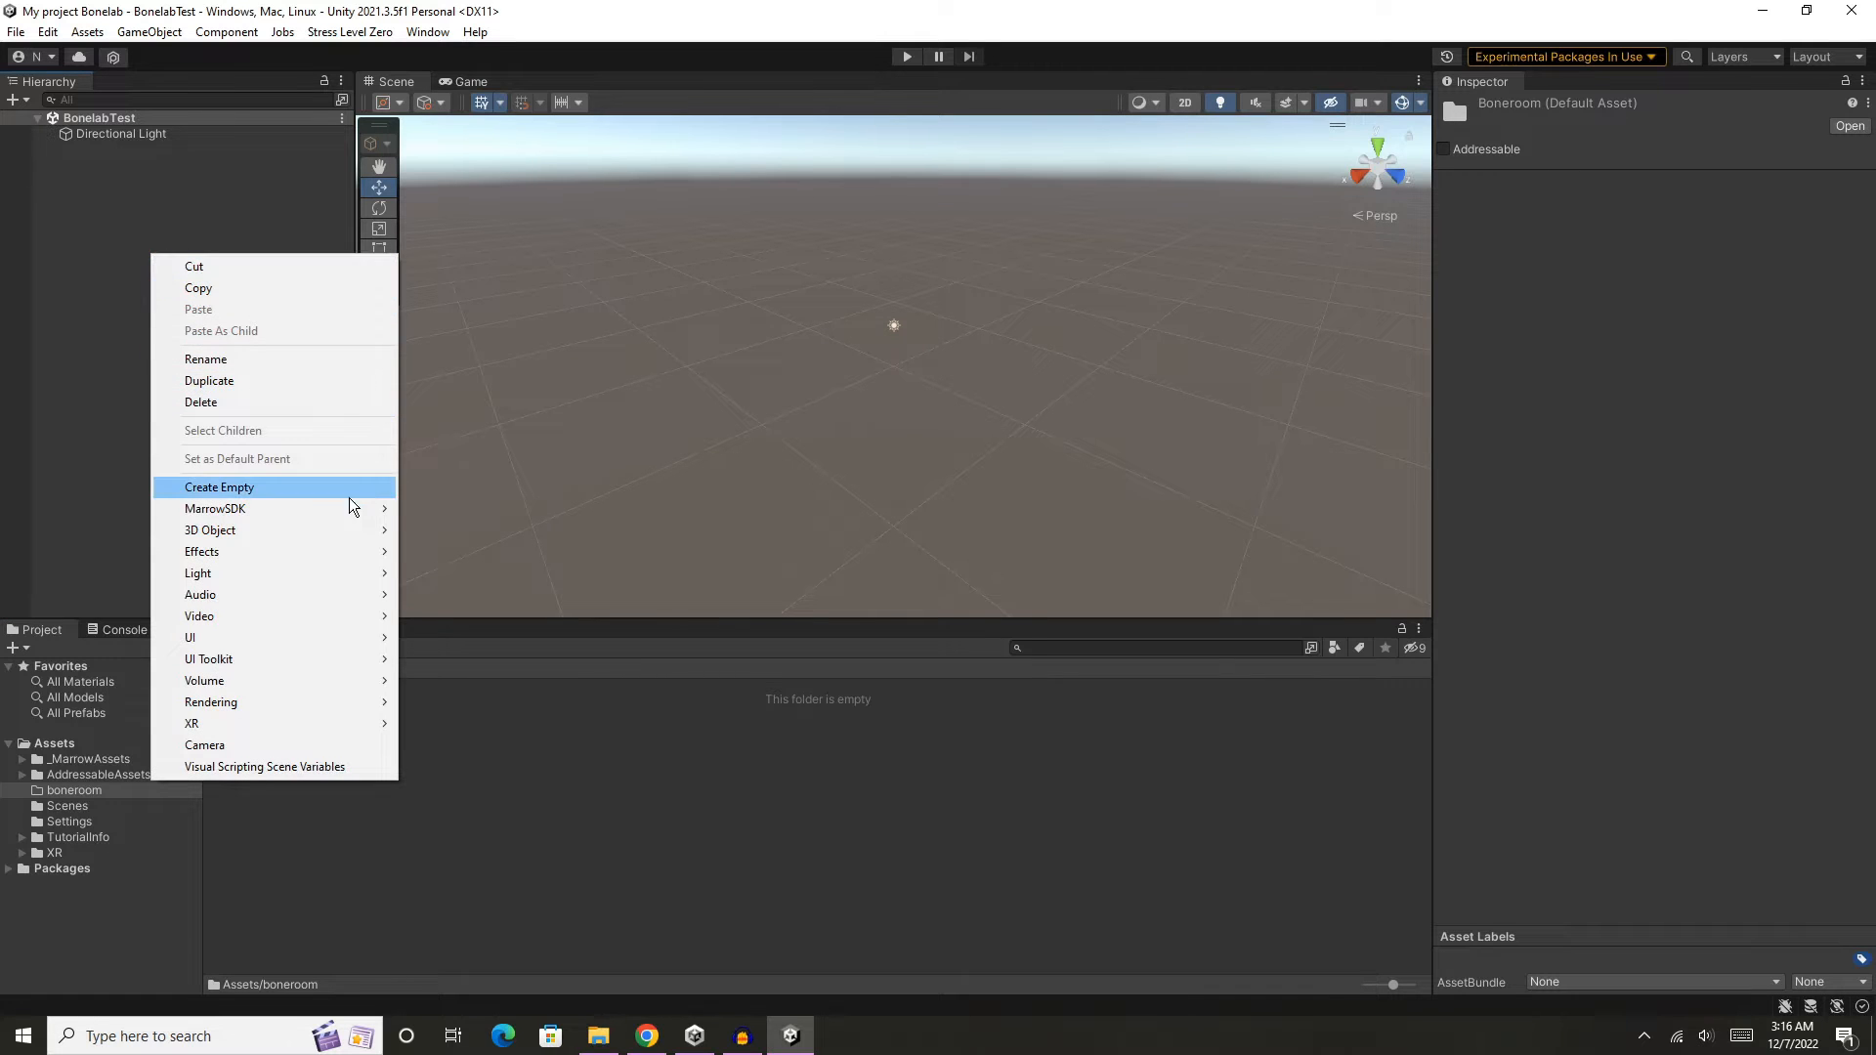
{"action": "mouse_move", "coordinate": [296, 529]}
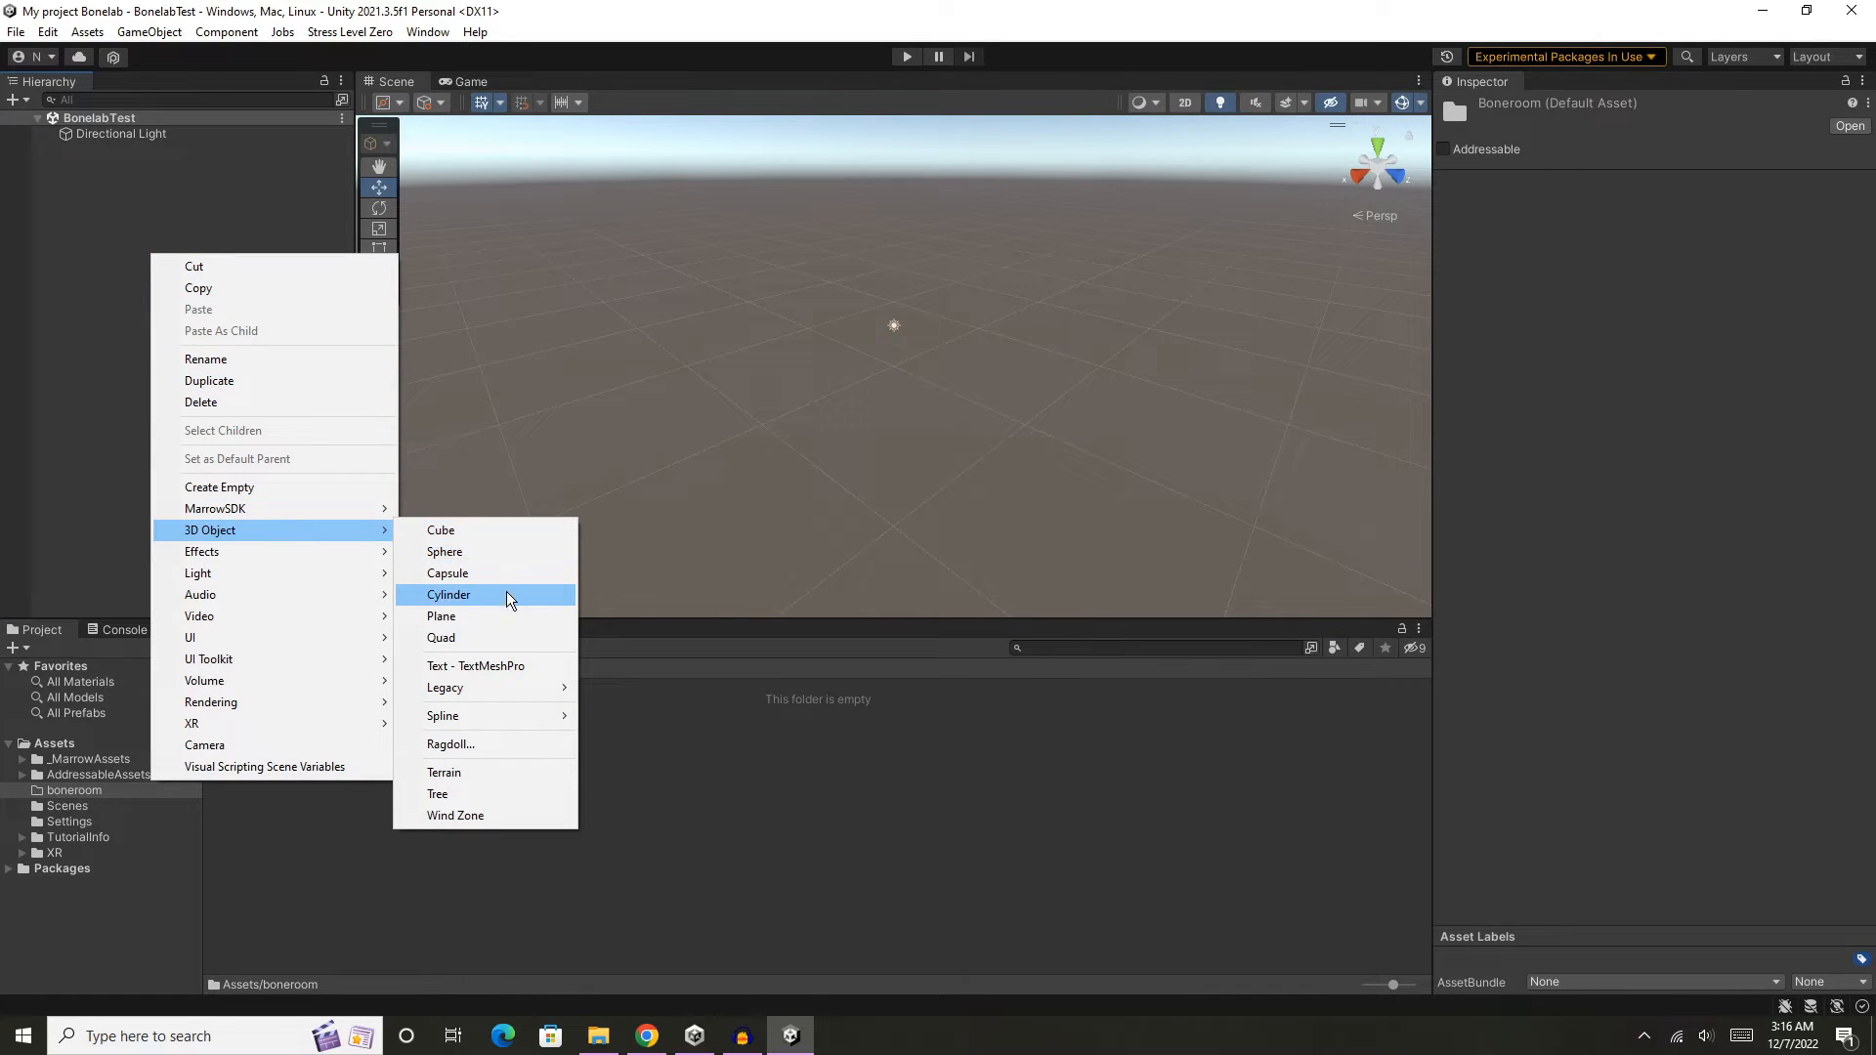
{"action": "left_click", "coordinate": [510, 616]}
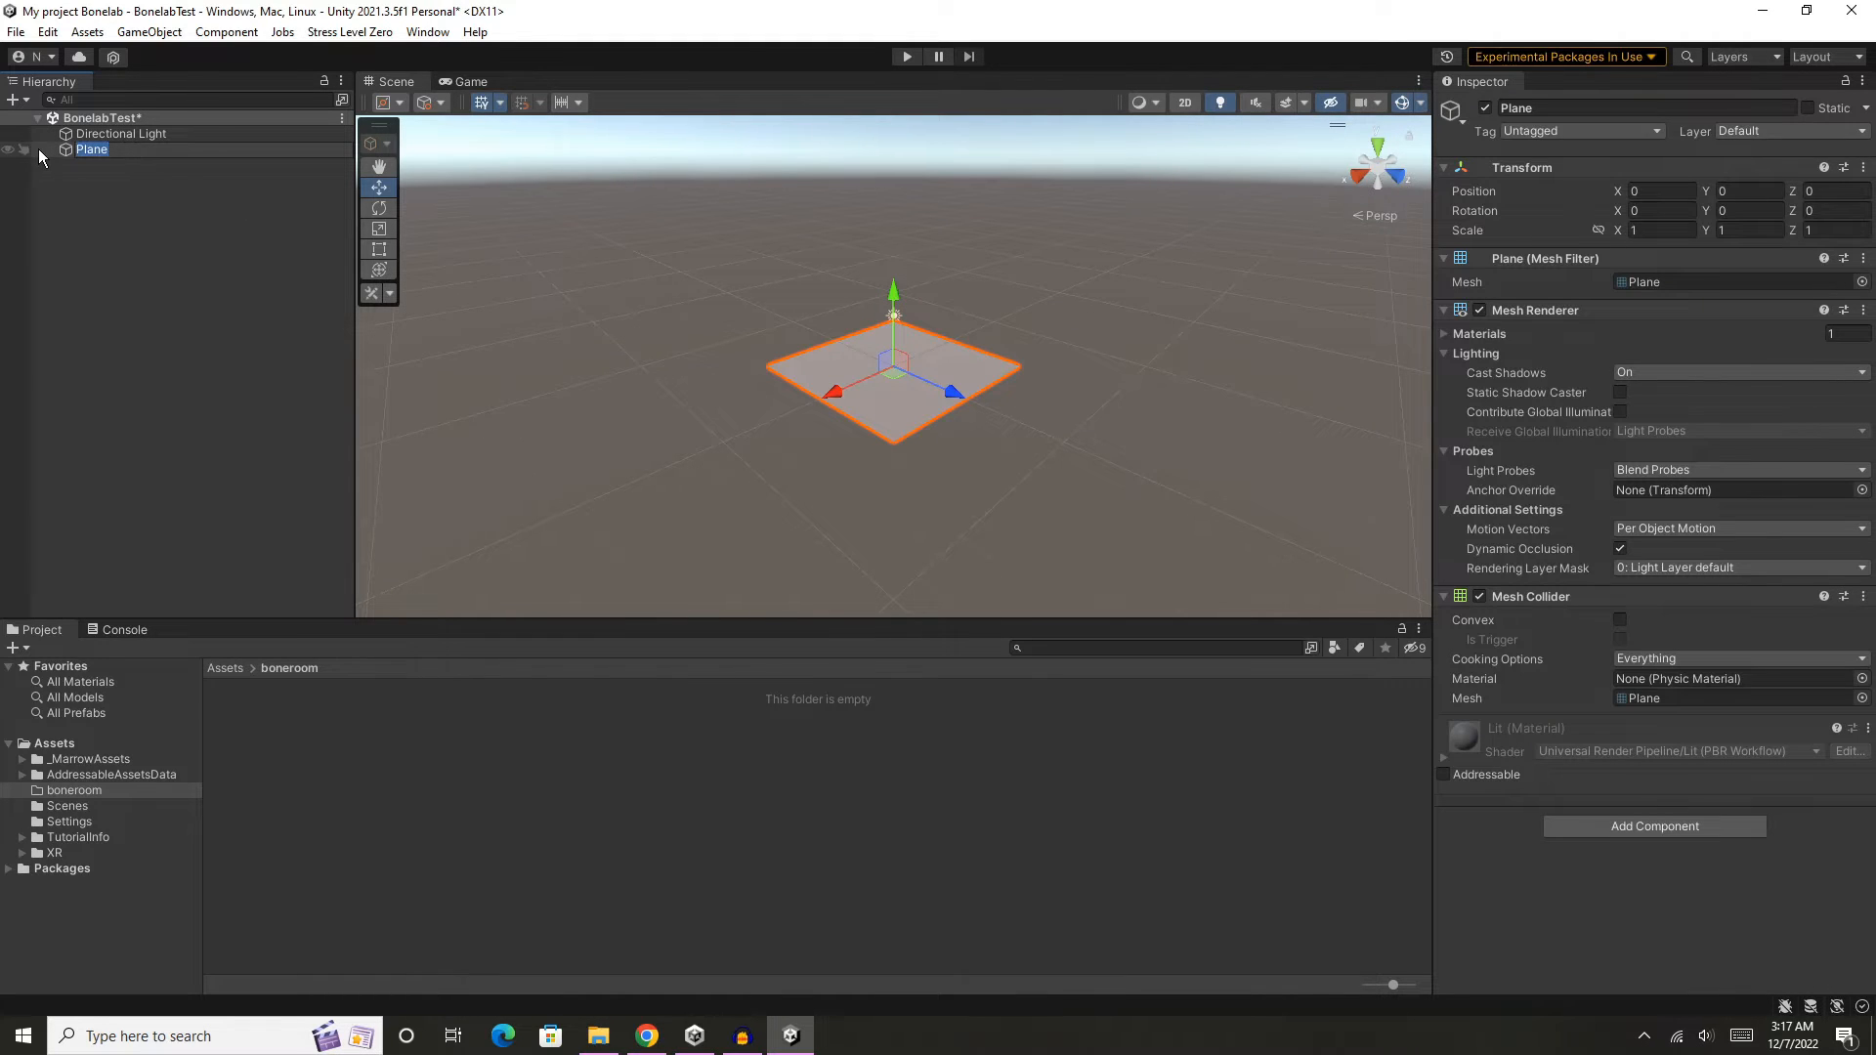
{"action": "type", "text": "Floor"}
{"action": "left_click", "coordinate": [207, 215]}
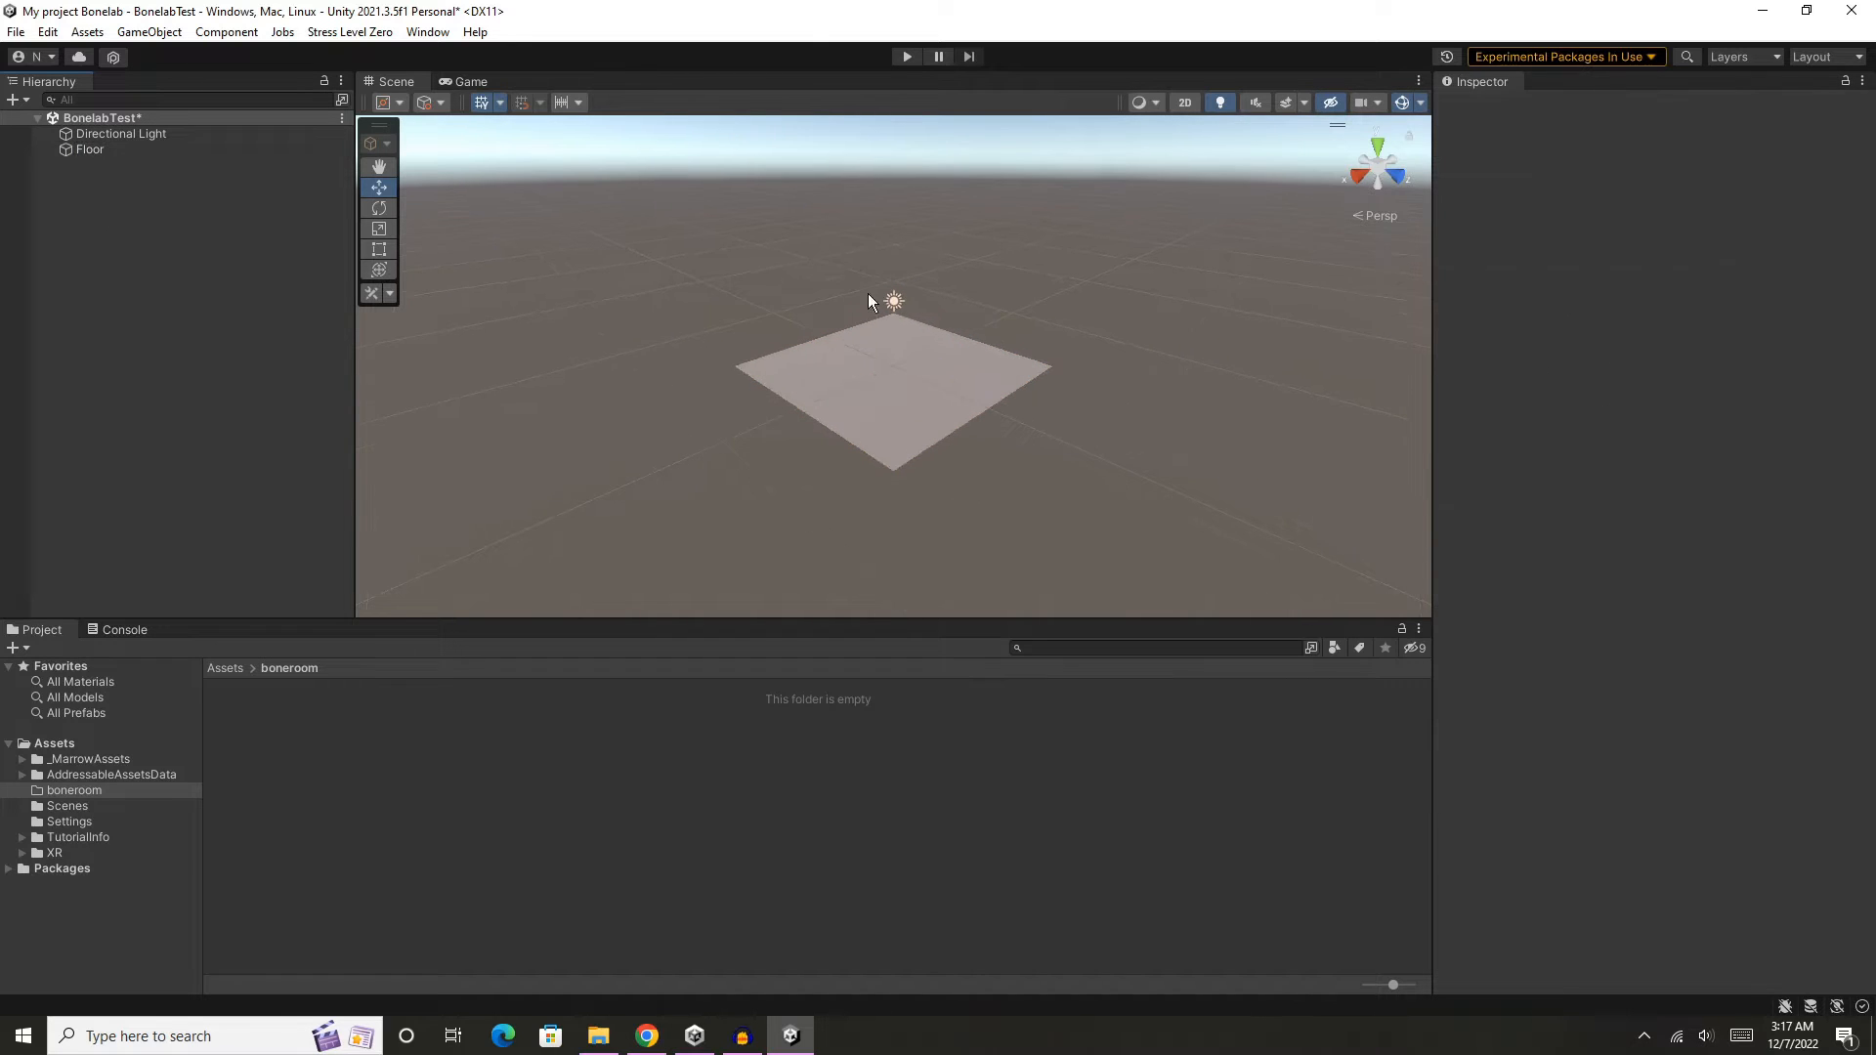
{"action": "left_click", "coordinate": [926, 368]}
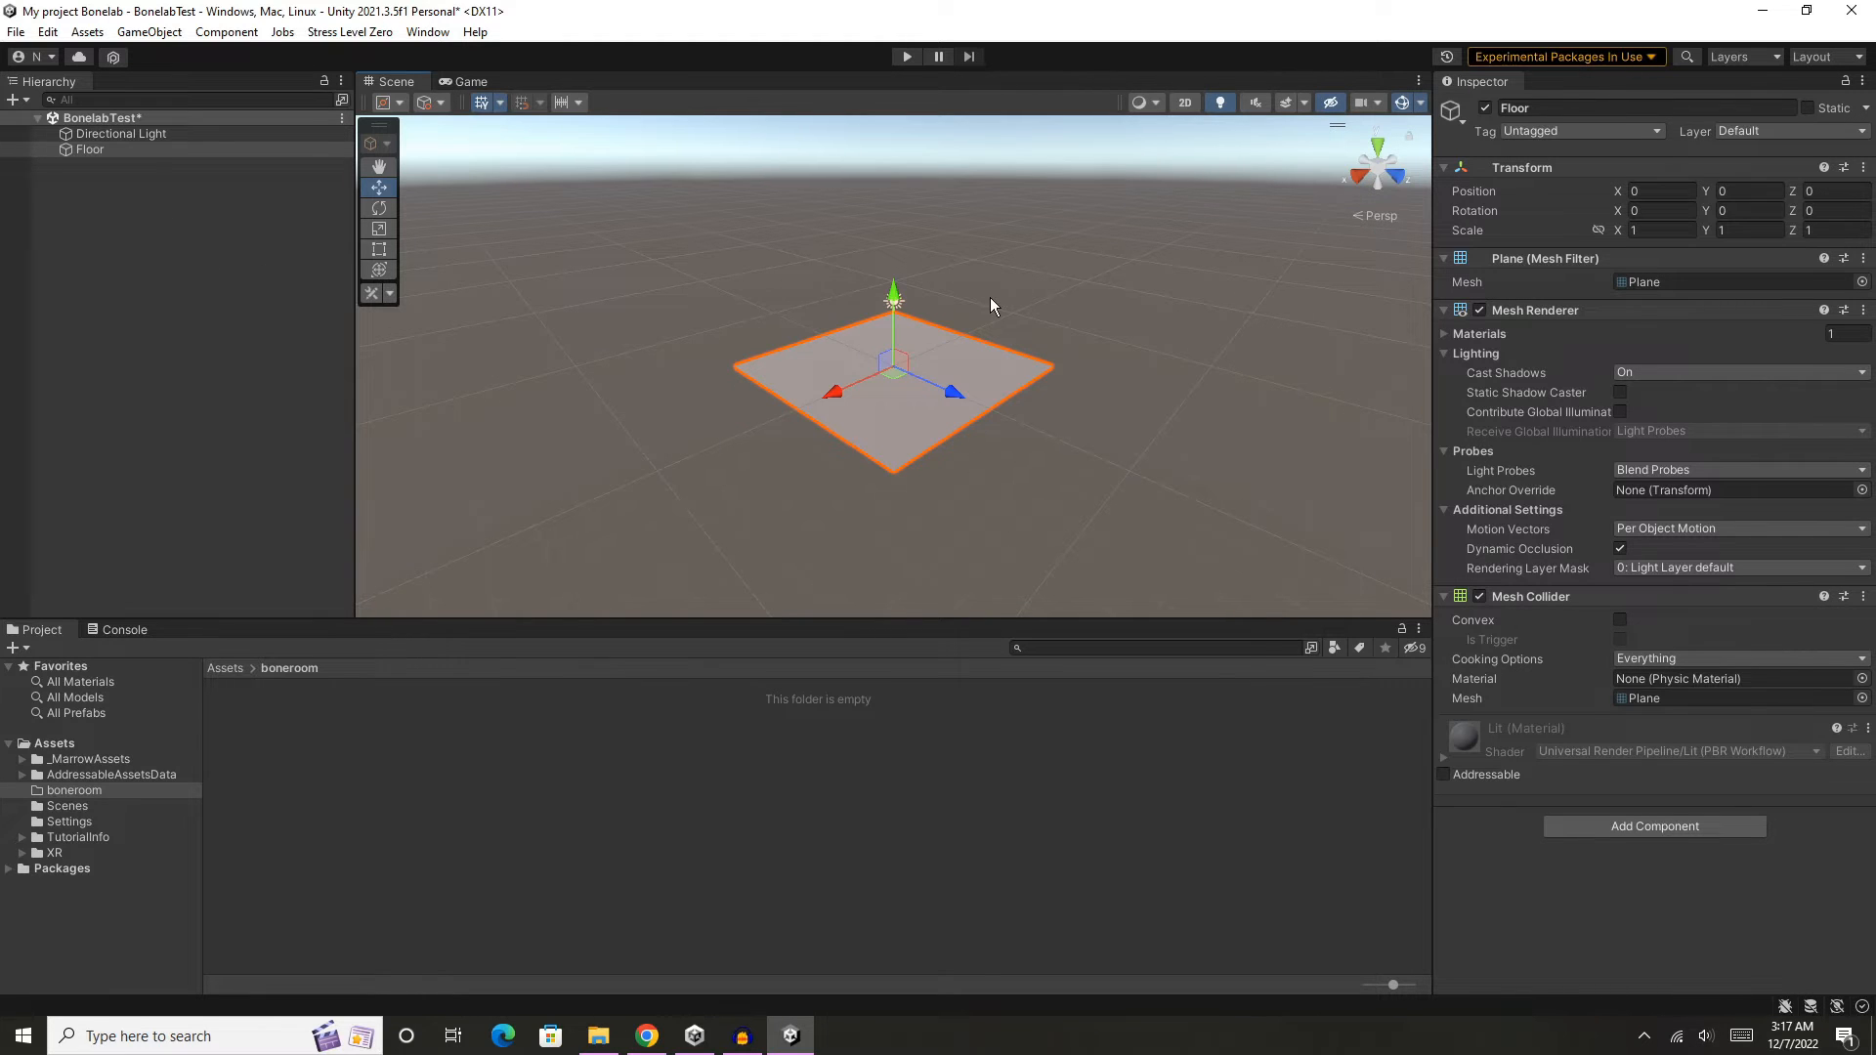
- Add a MarrowSDK Player Marker to the scene
{"action": "right_click", "coordinate": [145, 203]}
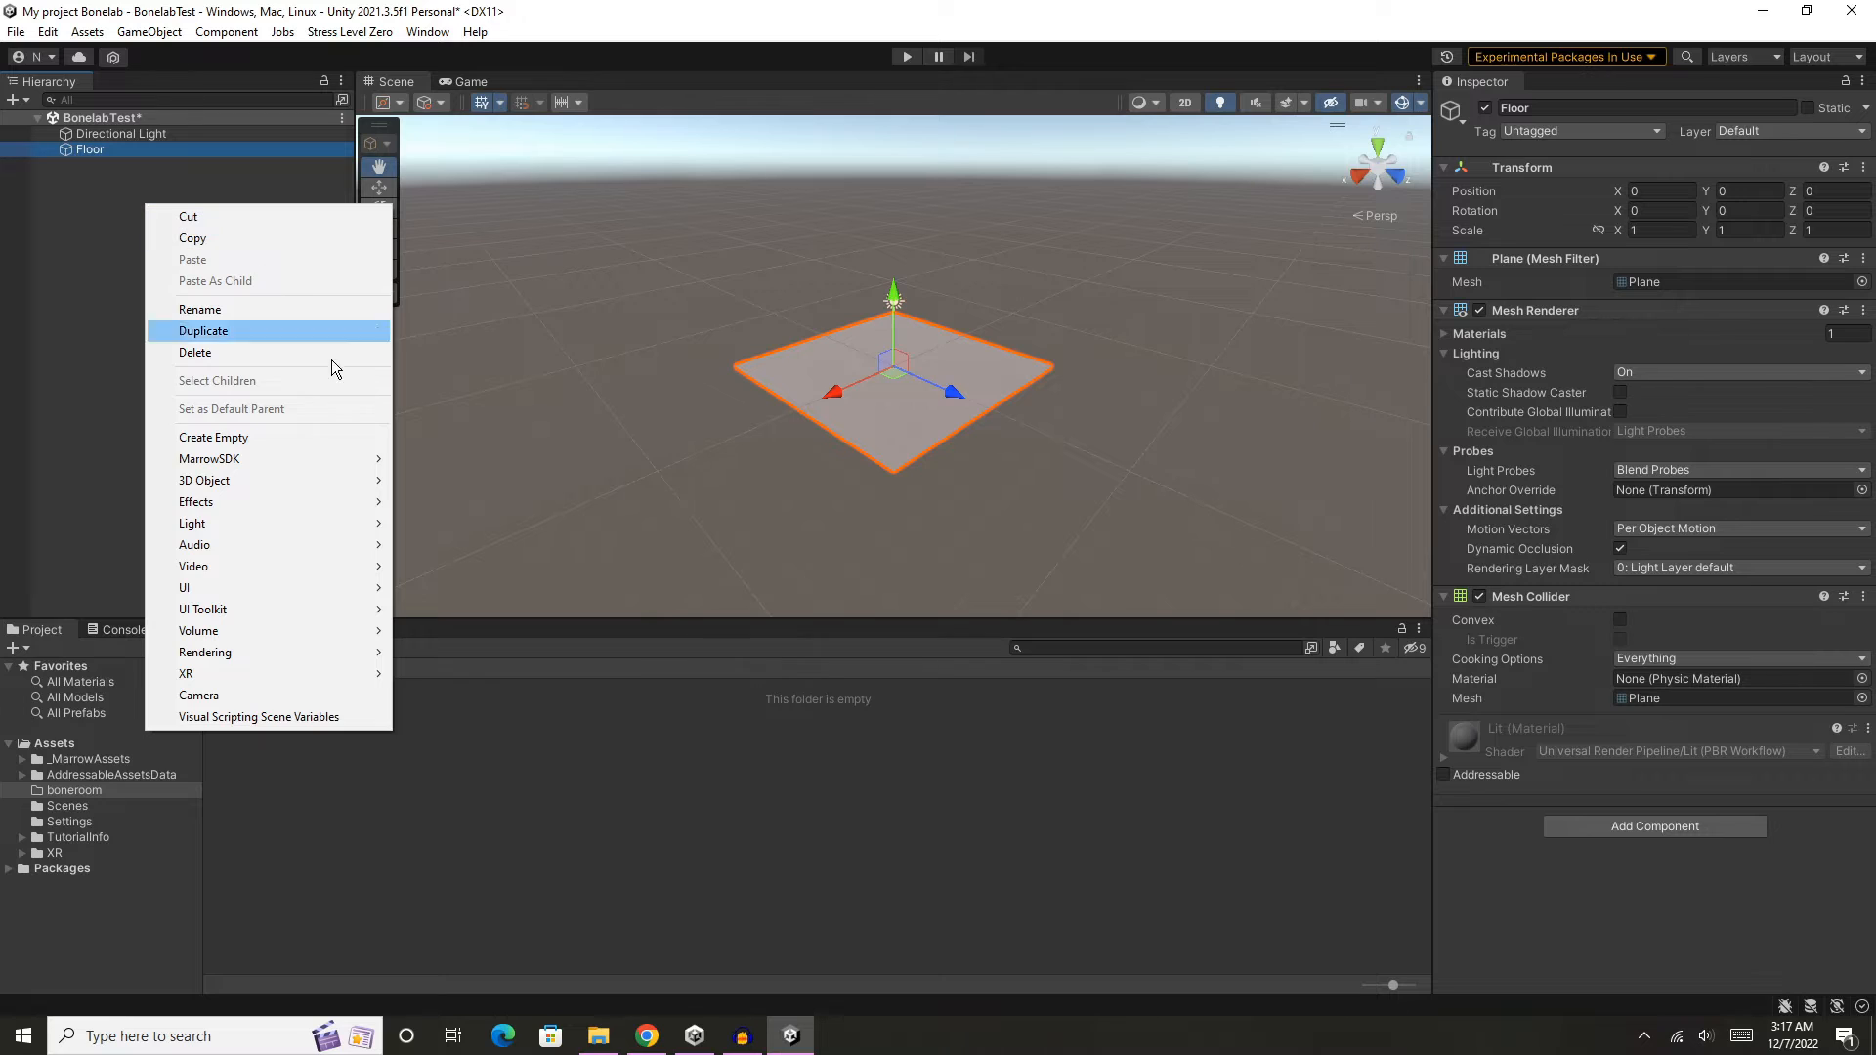
{"action": "mouse_move", "coordinate": [330, 453]}
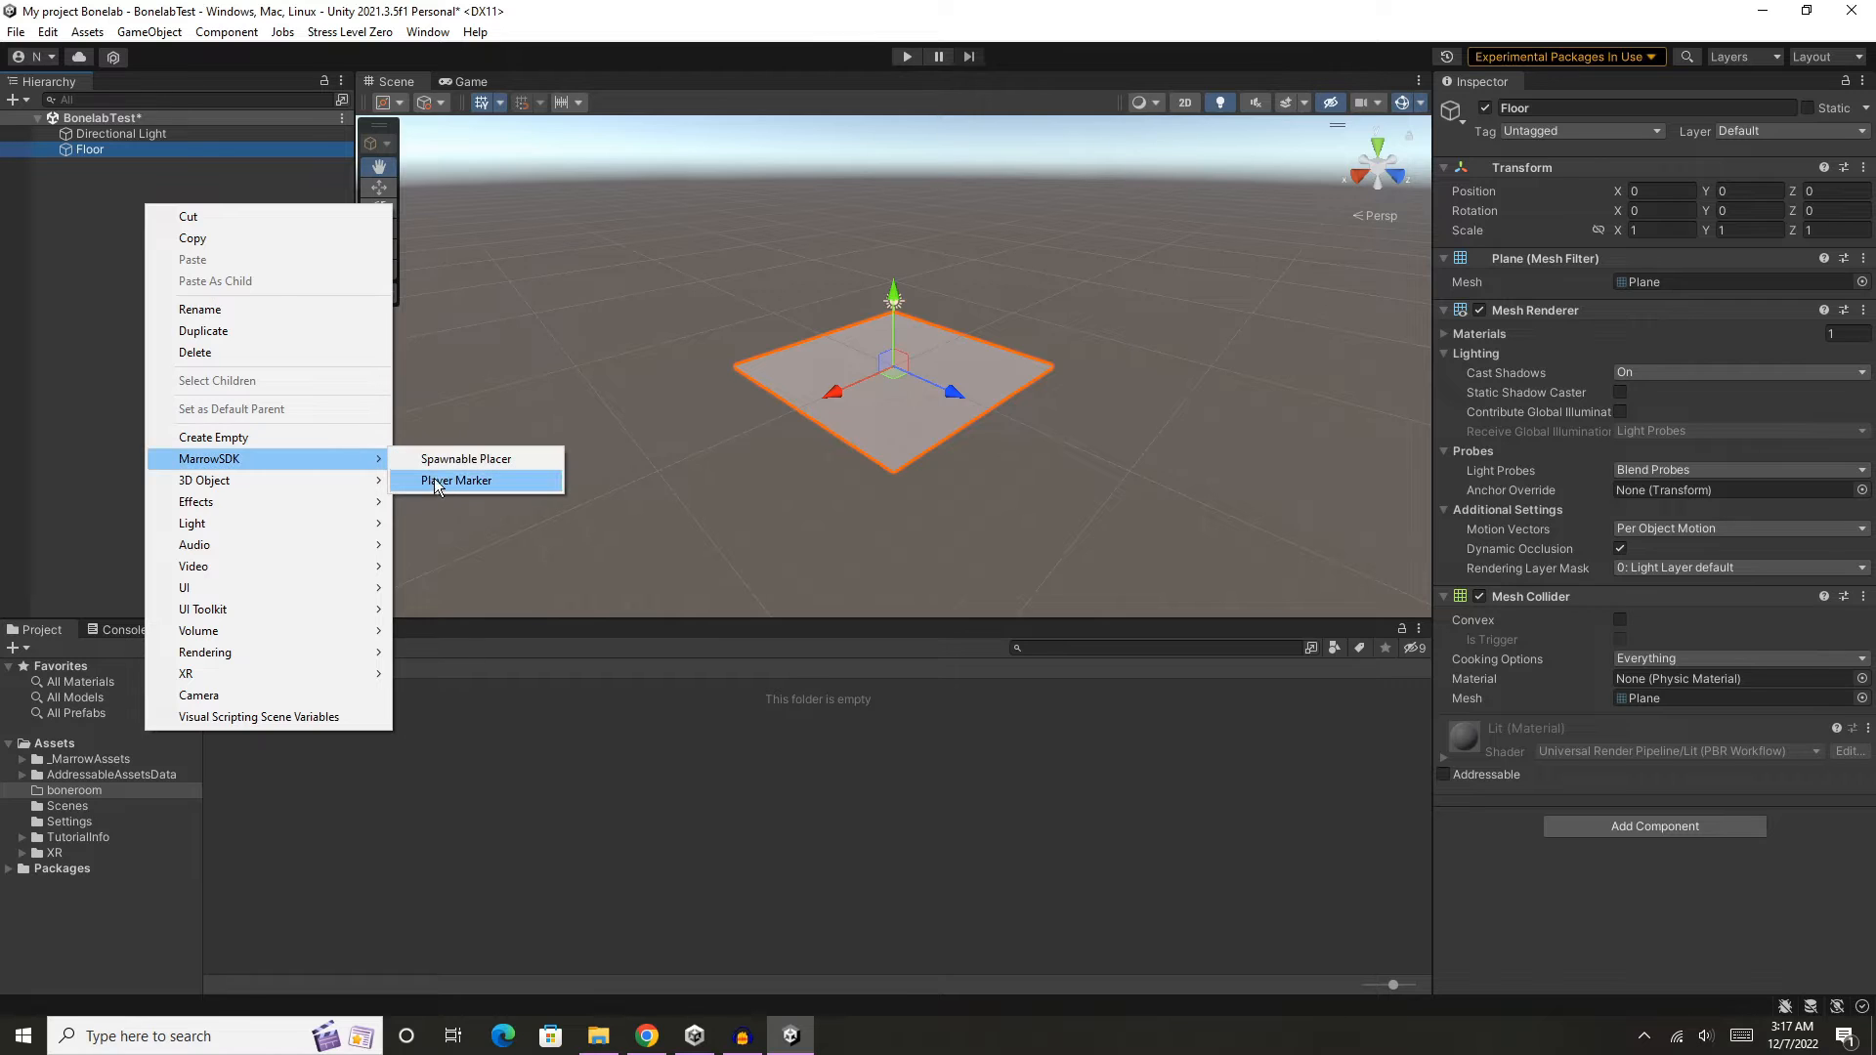
{"action": "left_click", "coordinate": [446, 480]}
{"action": "scroll", "coordinate": [945, 438], "scroll_direction": "up", "scroll_amount": 5}
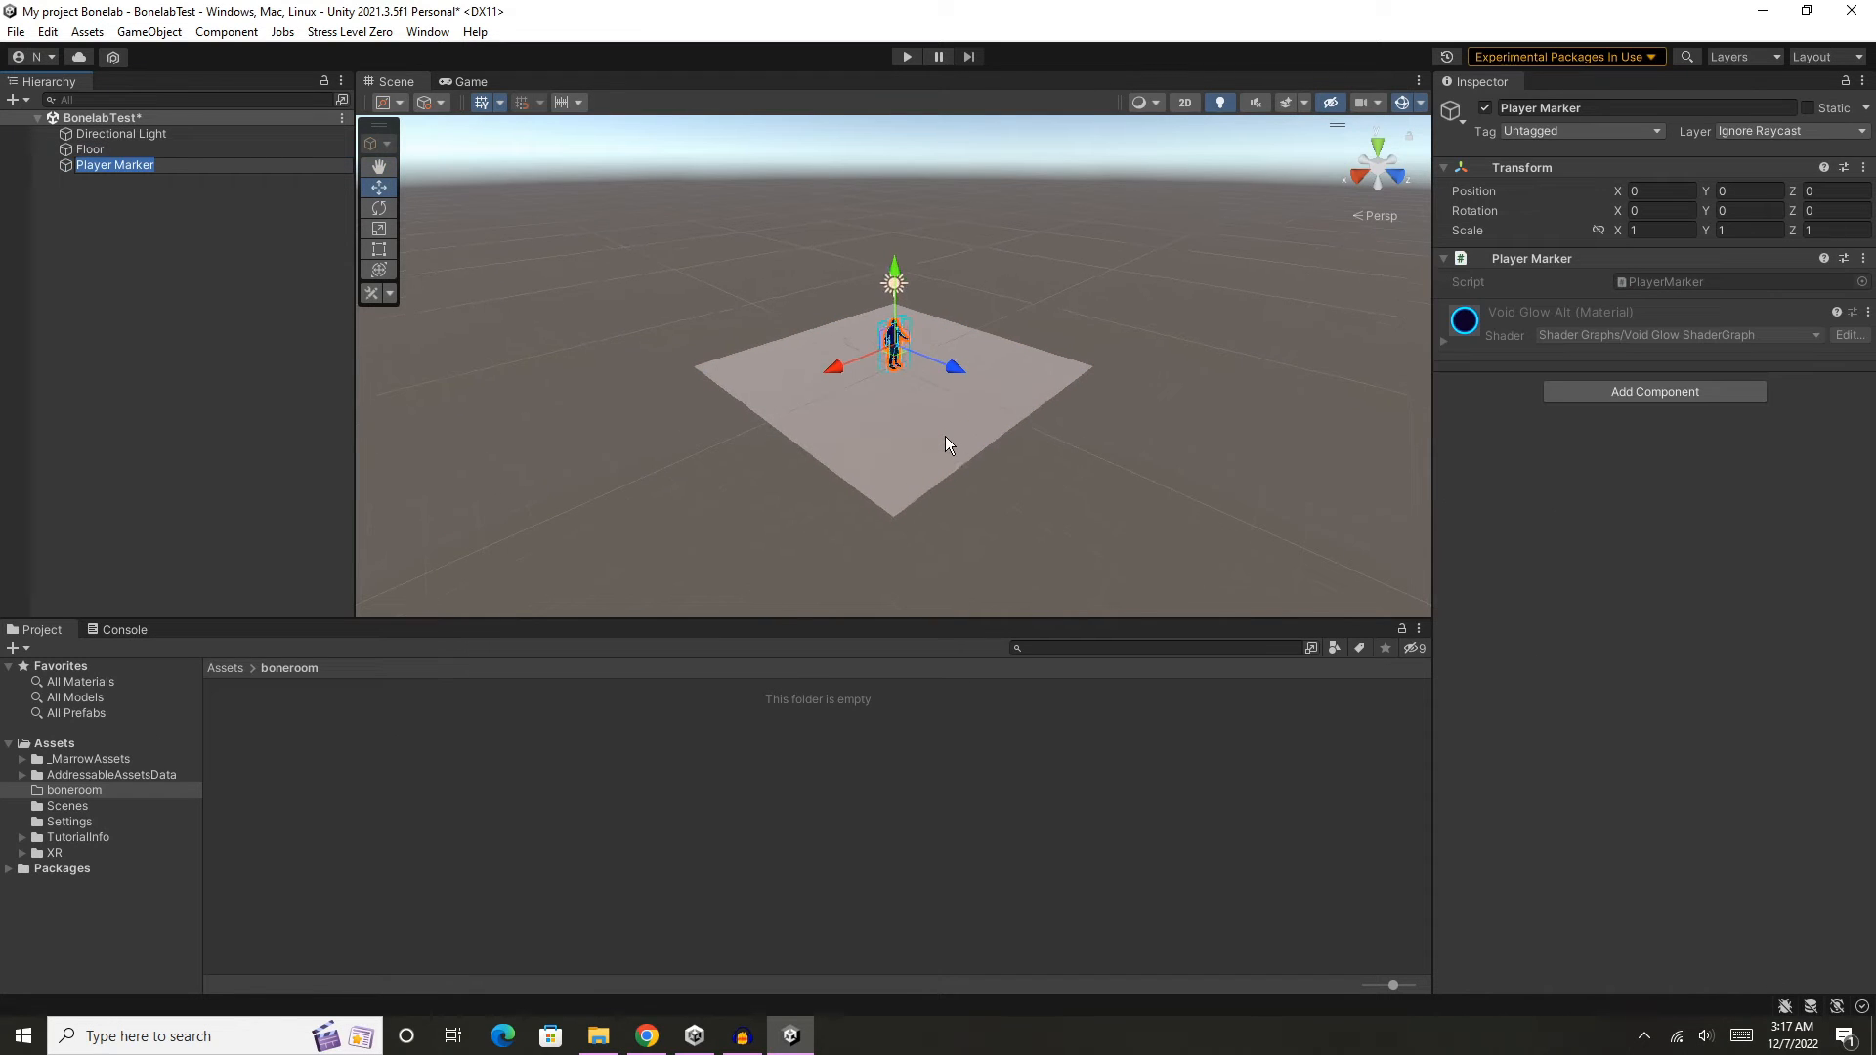
{"action": "scroll", "coordinate": [946, 433], "scroll_direction": "up", "scroll_amount": 2}
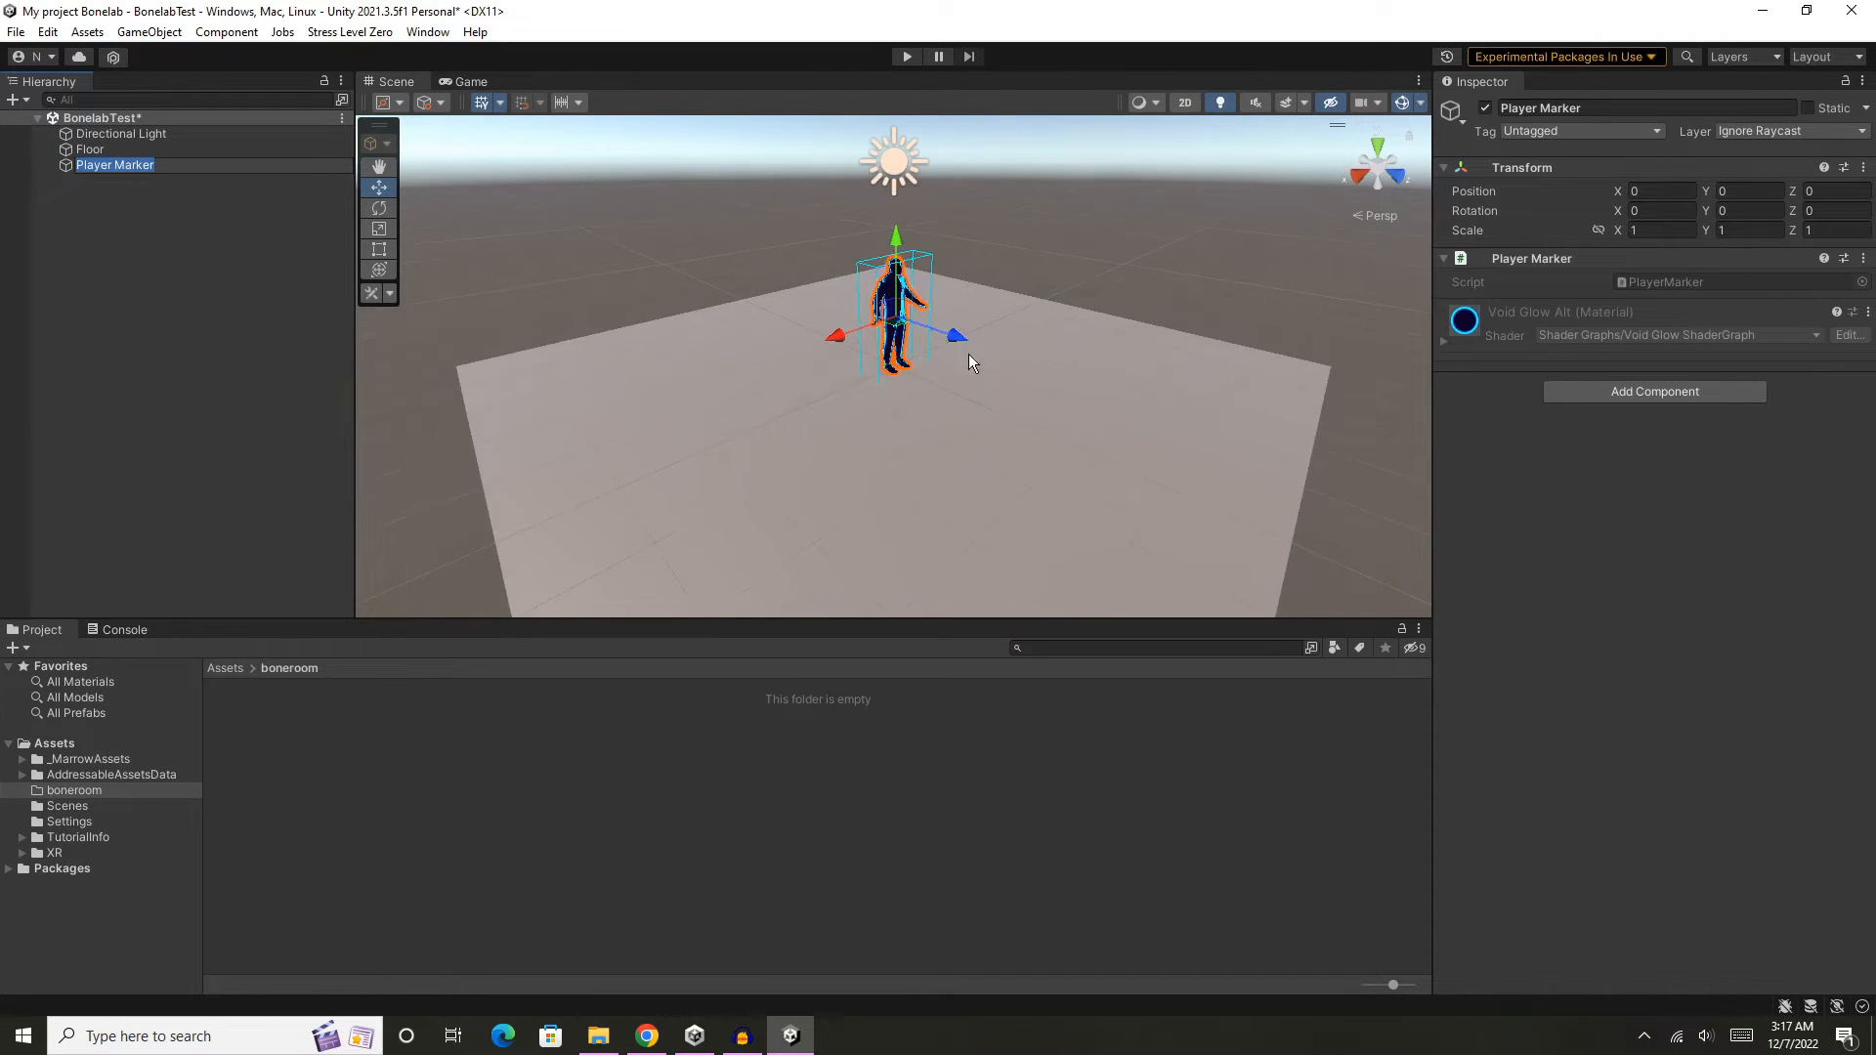
- Raise the Player Marker slightly above the floor, to a Y position of about 0.047
{"action": "middle_click_drag", "start_coordinate": [630, 271], "coordinate": [636, 281]}
{"action": "right_click_drag", "start_coordinate": [636, 281], "coordinate": [916, 280]}
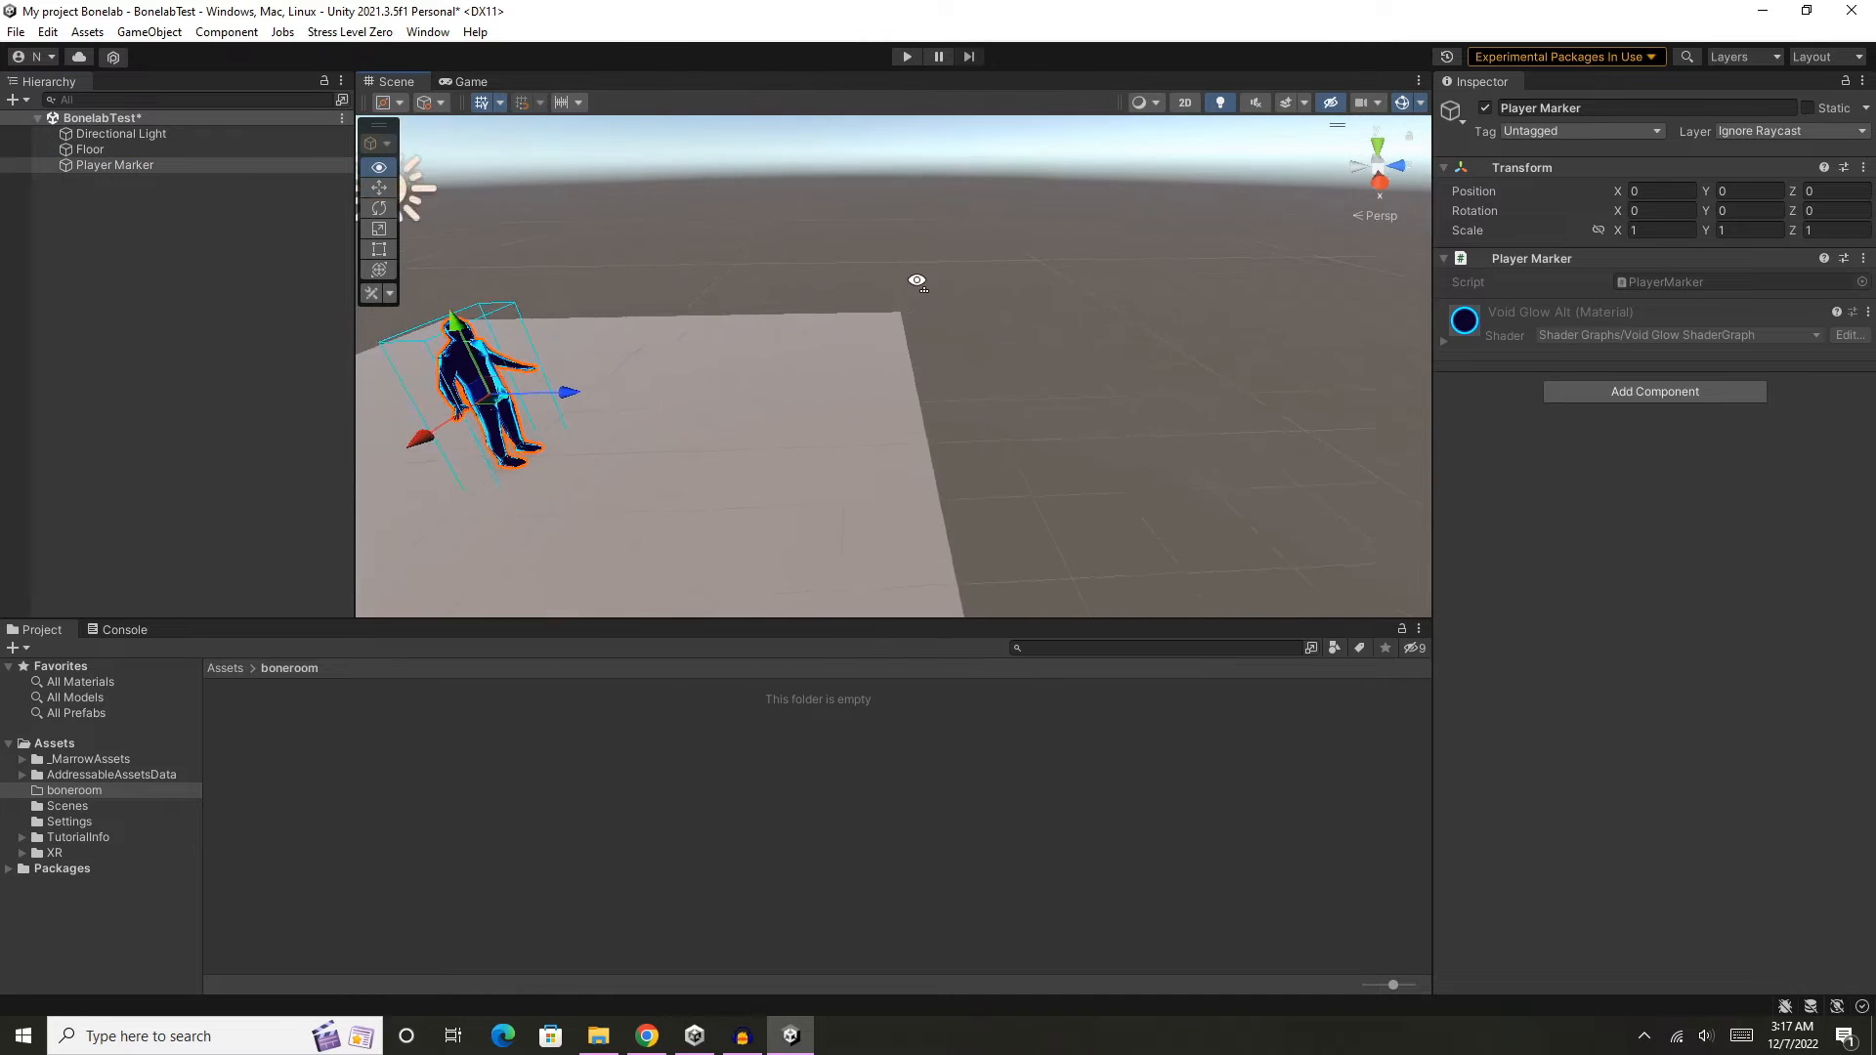
{"action": "mouse_move", "coordinate": [773, 289]}
{"action": "middle_mouse_down"}
{"action": "mouse_move", "coordinate": [1010, 236]}
{"action": "mouse_move", "coordinate": [1034, 271]}
{"action": "mouse_move", "coordinate": [1014, 335]}
{"action": "mouse_move", "coordinate": [1097, 259]}
{"action": "mouse_move", "coordinate": [1026, 302]}
{"action": "middle_mouse_up"}
{"action": "scroll", "coordinate": [1034, 271], "scroll_direction": "down", "scroll_amount": 5}
{"action": "scroll", "coordinate": [1034, 264], "scroll_direction": "down", "scroll_amount": 5}
{"action": "scroll", "coordinate": [1005, 377], "scroll_direction": "up", "scroll_amount": 4}
{"action": "scroll", "coordinate": [1018, 320], "scroll_direction": "up", "scroll_amount": 5}
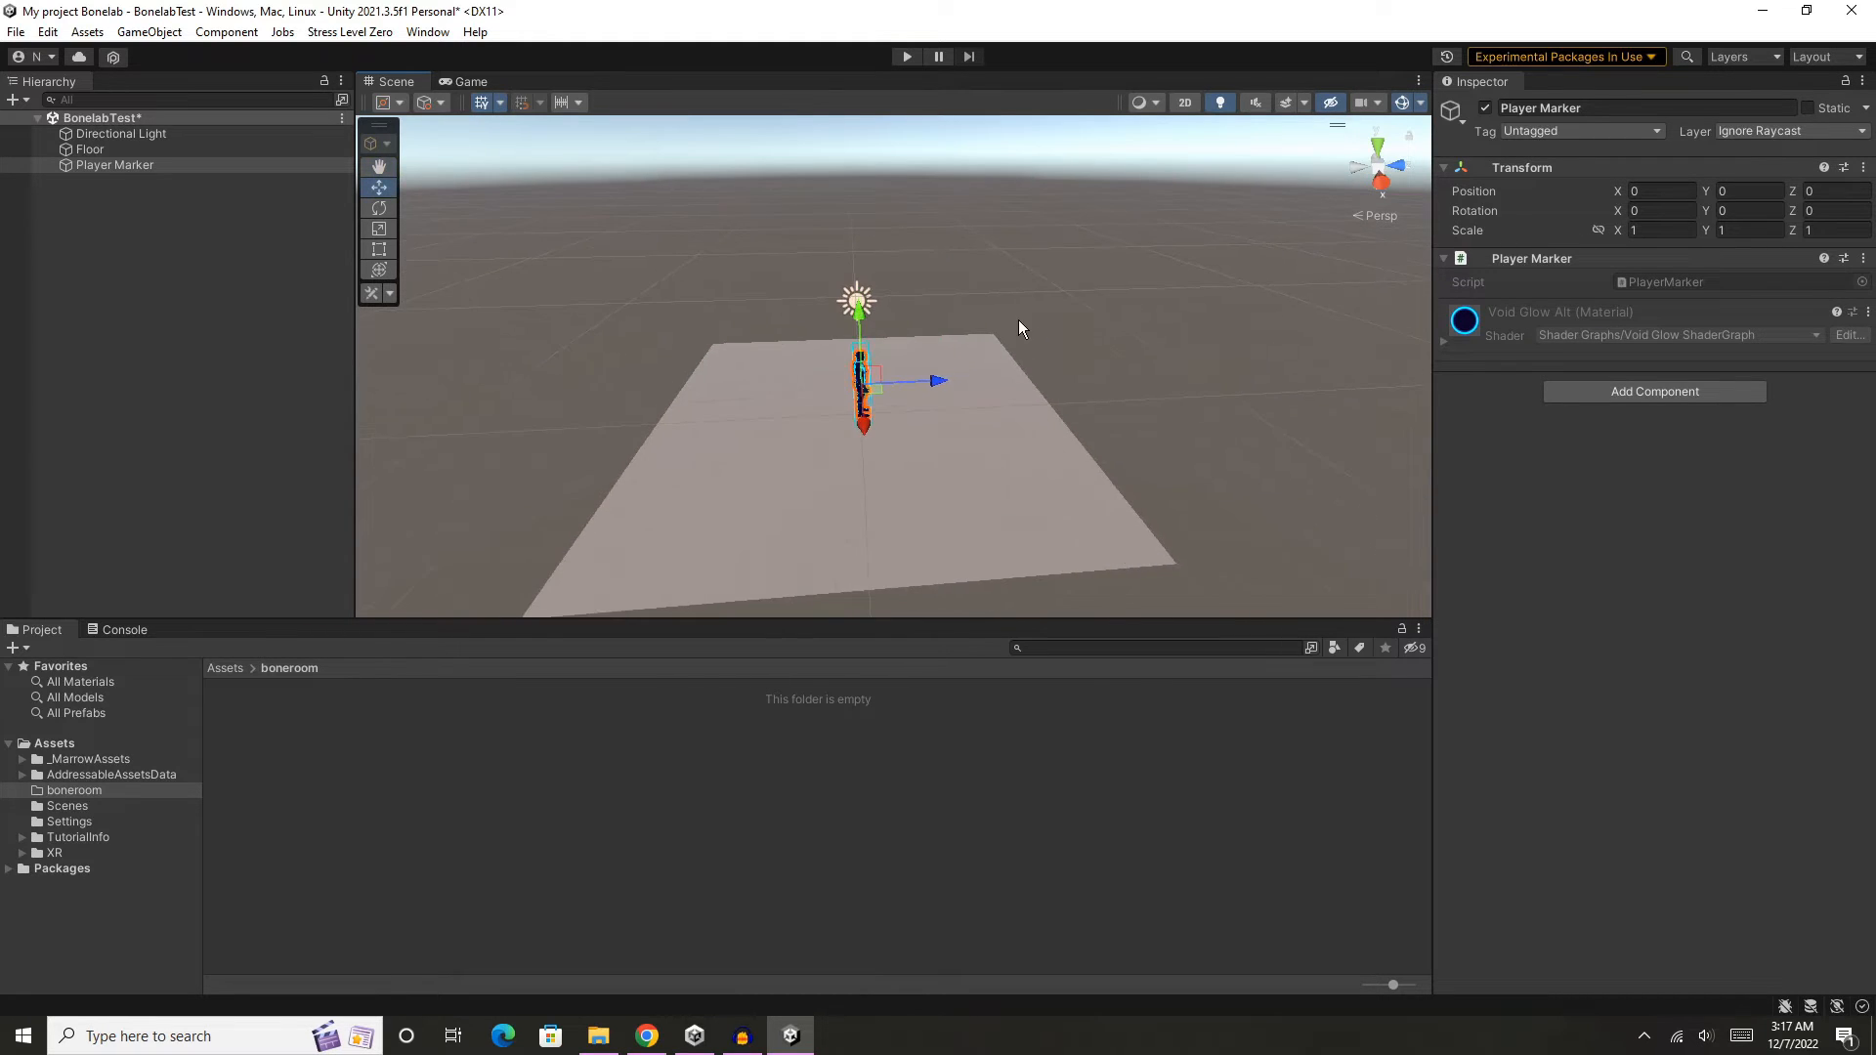
{"action": "scroll", "coordinate": [1010, 335], "scroll_direction": "up", "scroll_amount": 2}
{"action": "right_click_drag", "start_coordinate": [989, 420], "coordinate": [967, 385]}
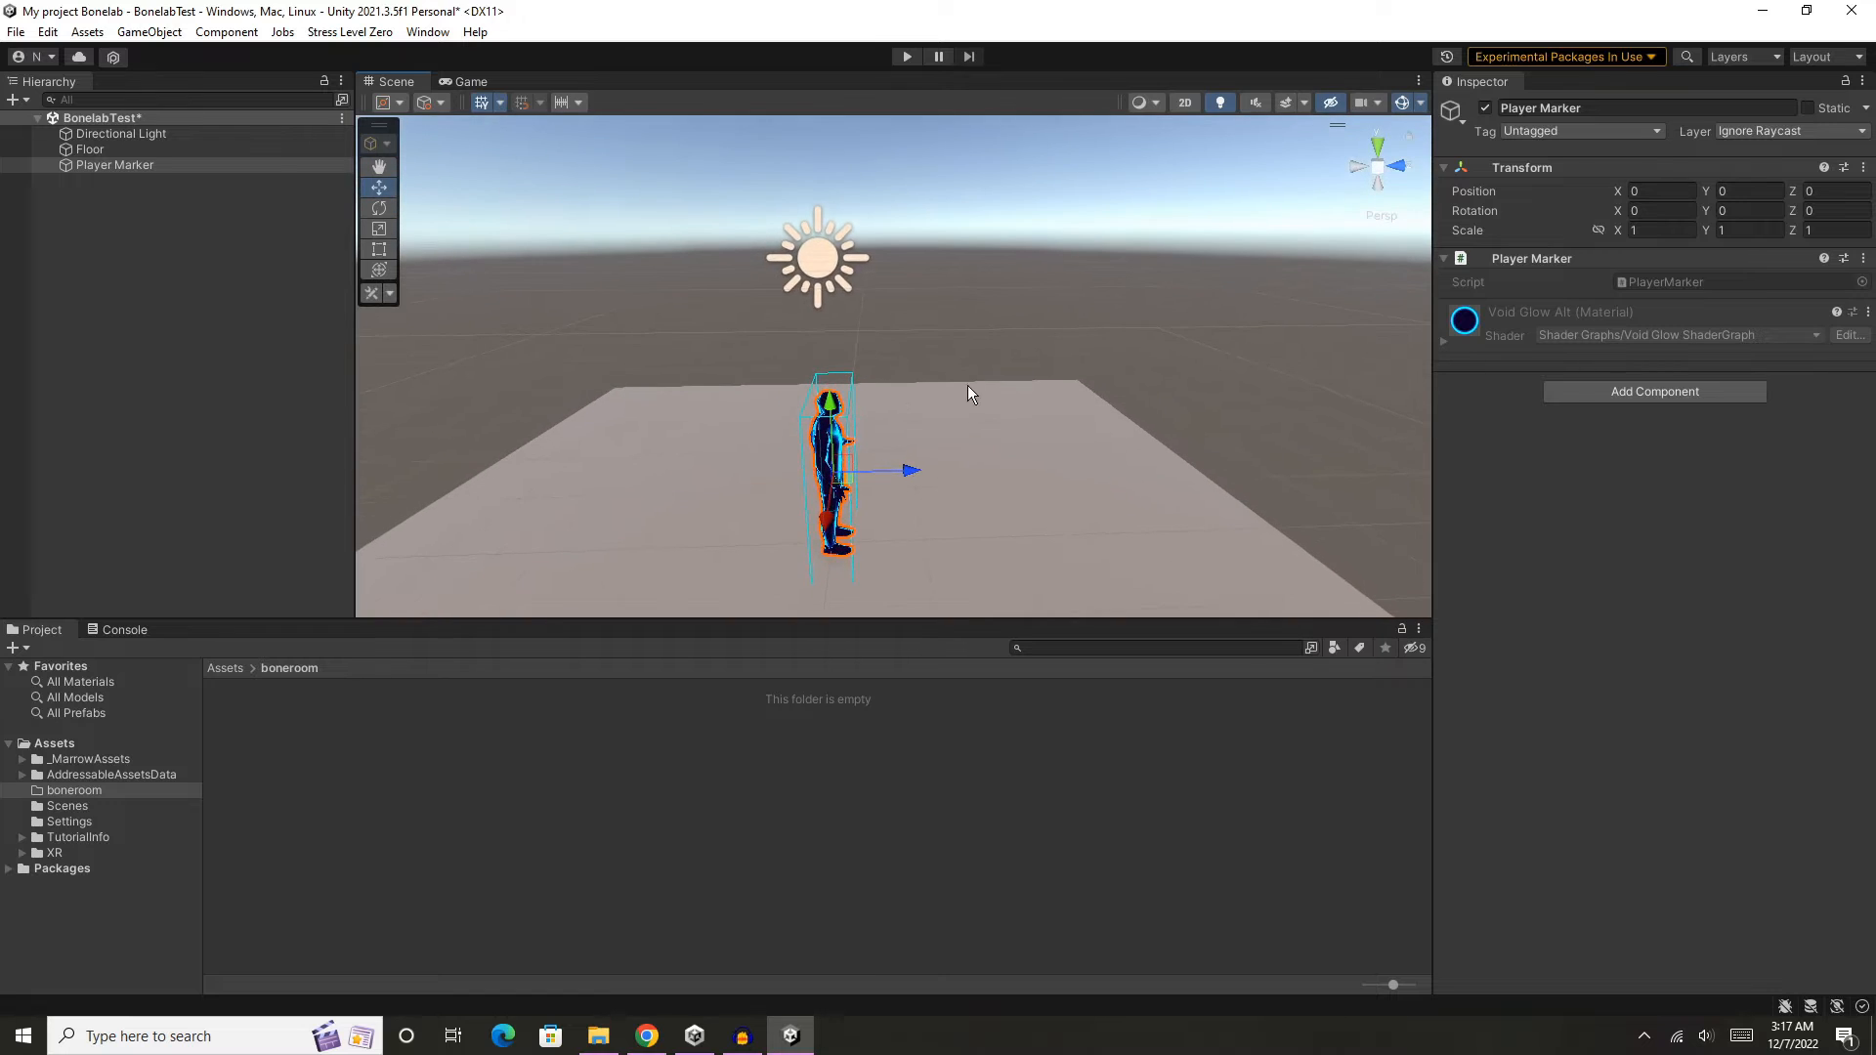
{"action": "mouse_move", "coordinate": [991, 503]}
{"action": "middle_mouse_down"}
{"action": "mouse_move", "coordinate": [1022, 264]}
{"action": "mouse_move", "coordinate": [1032, 376]}
{"action": "middle_mouse_up"}
{"action": "left_click_drag", "start_coordinate": [891, 218], "coordinate": [891, 212]}
{"action": "mouse_move", "coordinate": [1035, 355]}
{"action": "middle_mouse_down"}
{"action": "mouse_move", "coordinate": [1022, 255]}
{"action": "mouse_move", "coordinate": [1017, 277]}
{"action": "mouse_move", "coordinate": [1135, 326]}
{"action": "mouse_move", "coordinate": [929, 318]}
{"action": "mouse_move", "coordinate": [999, 340]}
{"action": "mouse_move", "coordinate": [979, 380]}
{"action": "middle_mouse_up"}
{"action": "mouse_move", "coordinate": [1017, 344]}
{"action": "right_mouse_down"}
{"action": "mouse_move", "coordinate": [947, 356]}
{"action": "mouse_move", "coordinate": [948, 403]}
{"action": "right_mouse_up"}
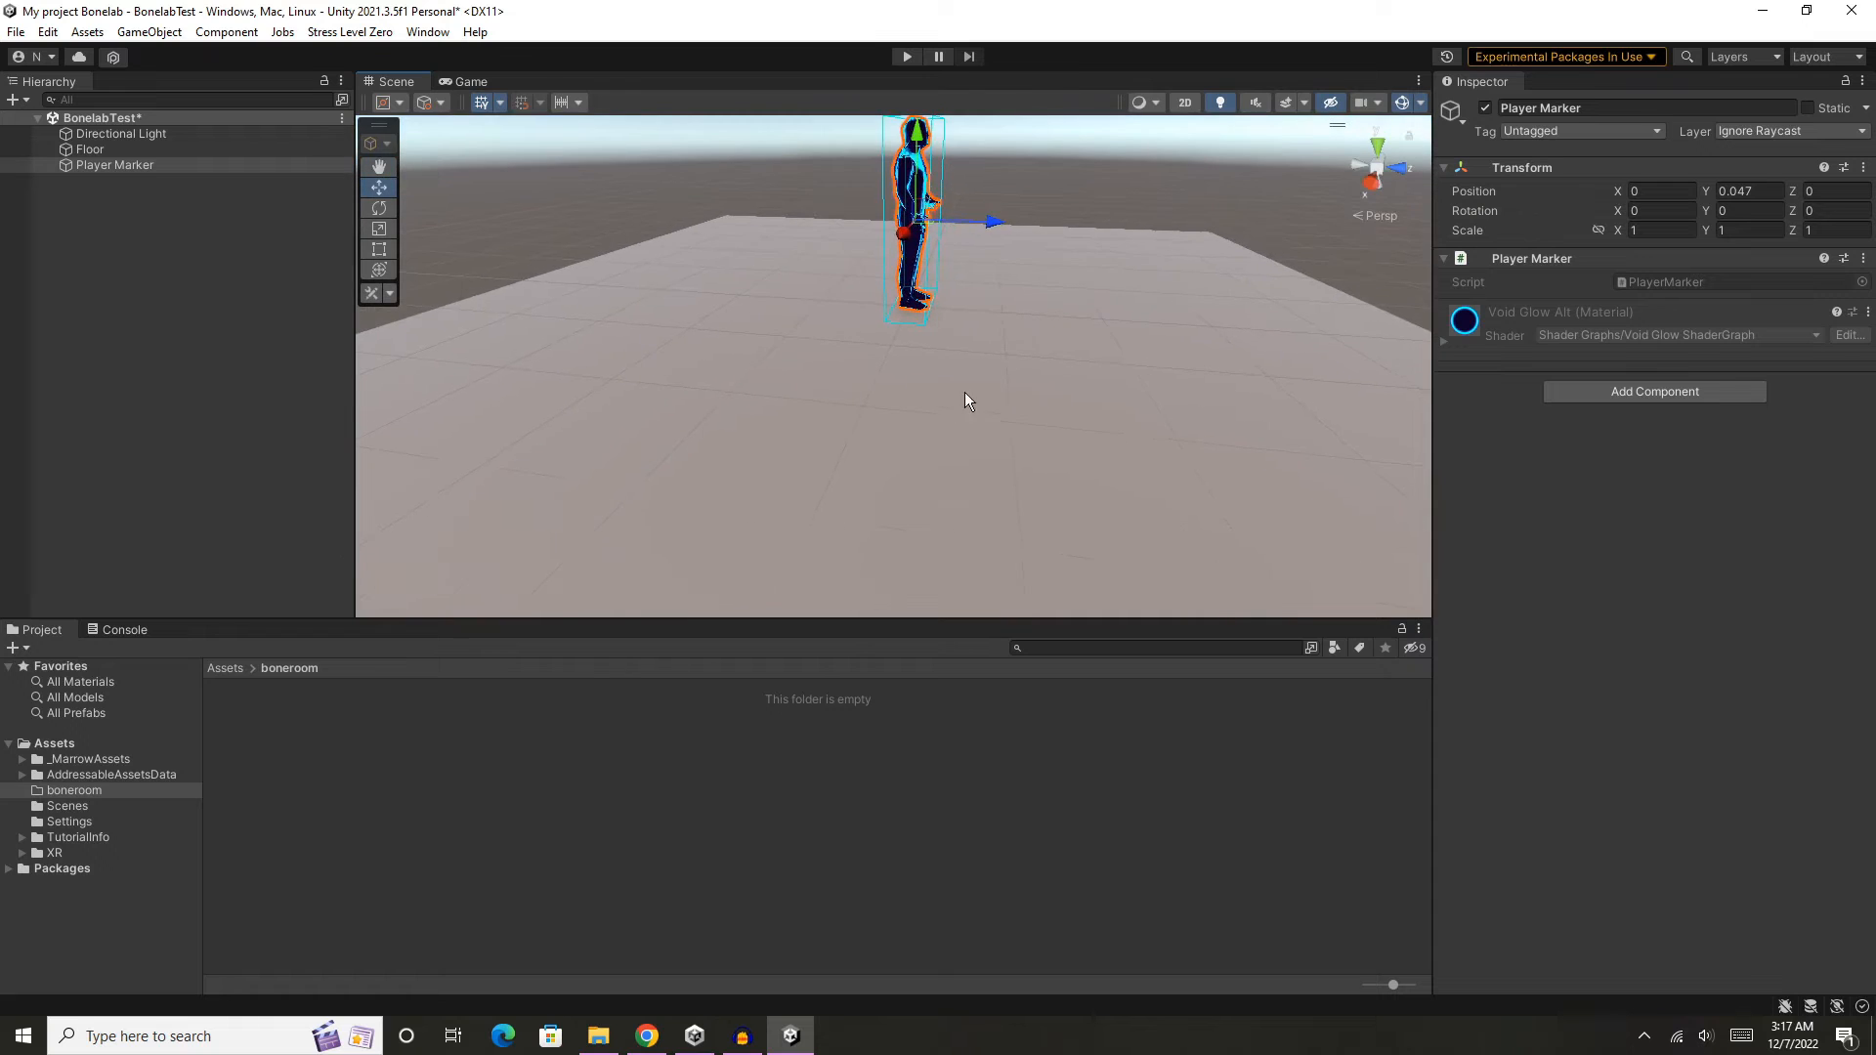
- Move the Player Marker along the Z axis toward the floor's edge, to about Z -2.6, and clear the selection
{"action": "scroll", "coordinate": [1024, 359], "scroll_direction": "down", "scroll_amount": 4}
{"action": "scroll", "coordinate": [1026, 362], "scroll_direction": "down", "scroll_amount": 3}
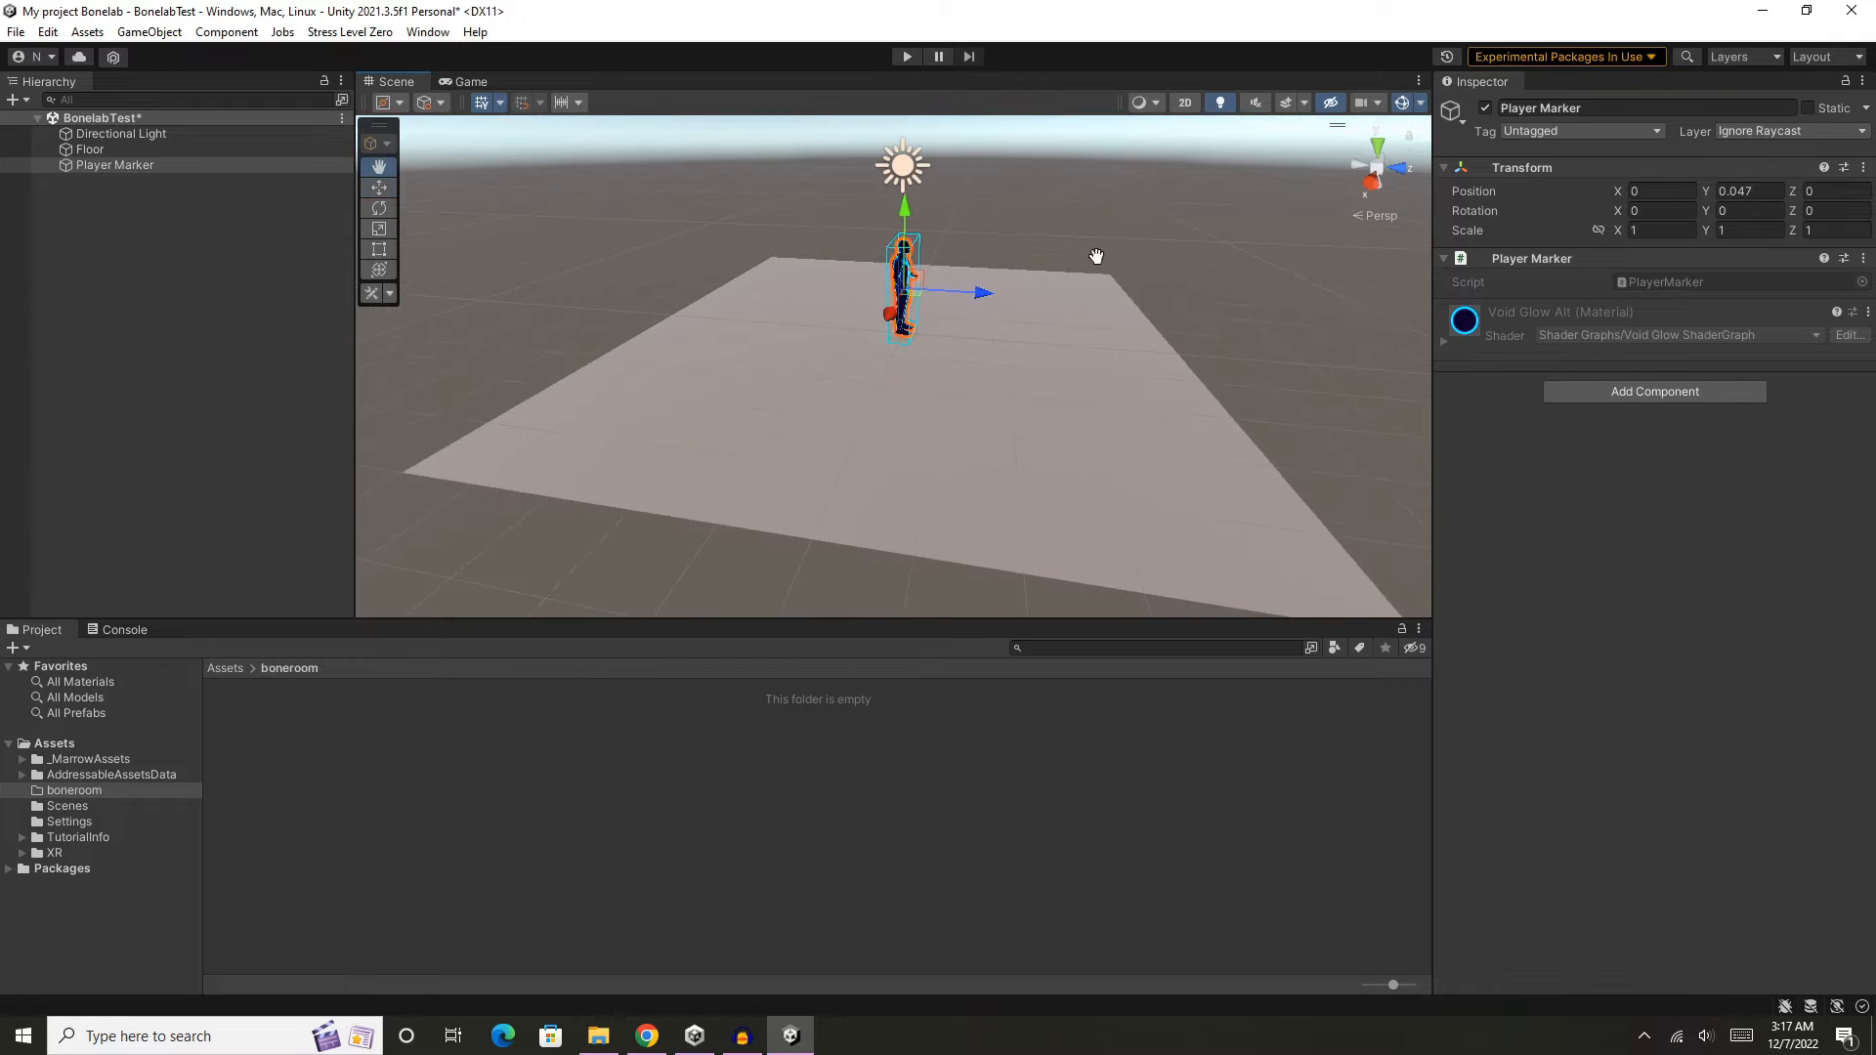
{"action": "mouse_move", "coordinate": [1097, 260]}
{"action": "middle_mouse_down"}
{"action": "mouse_move", "coordinate": [1080, 304]}
{"action": "mouse_move", "coordinate": [1165, 322]}
{"action": "middle_mouse_up"}
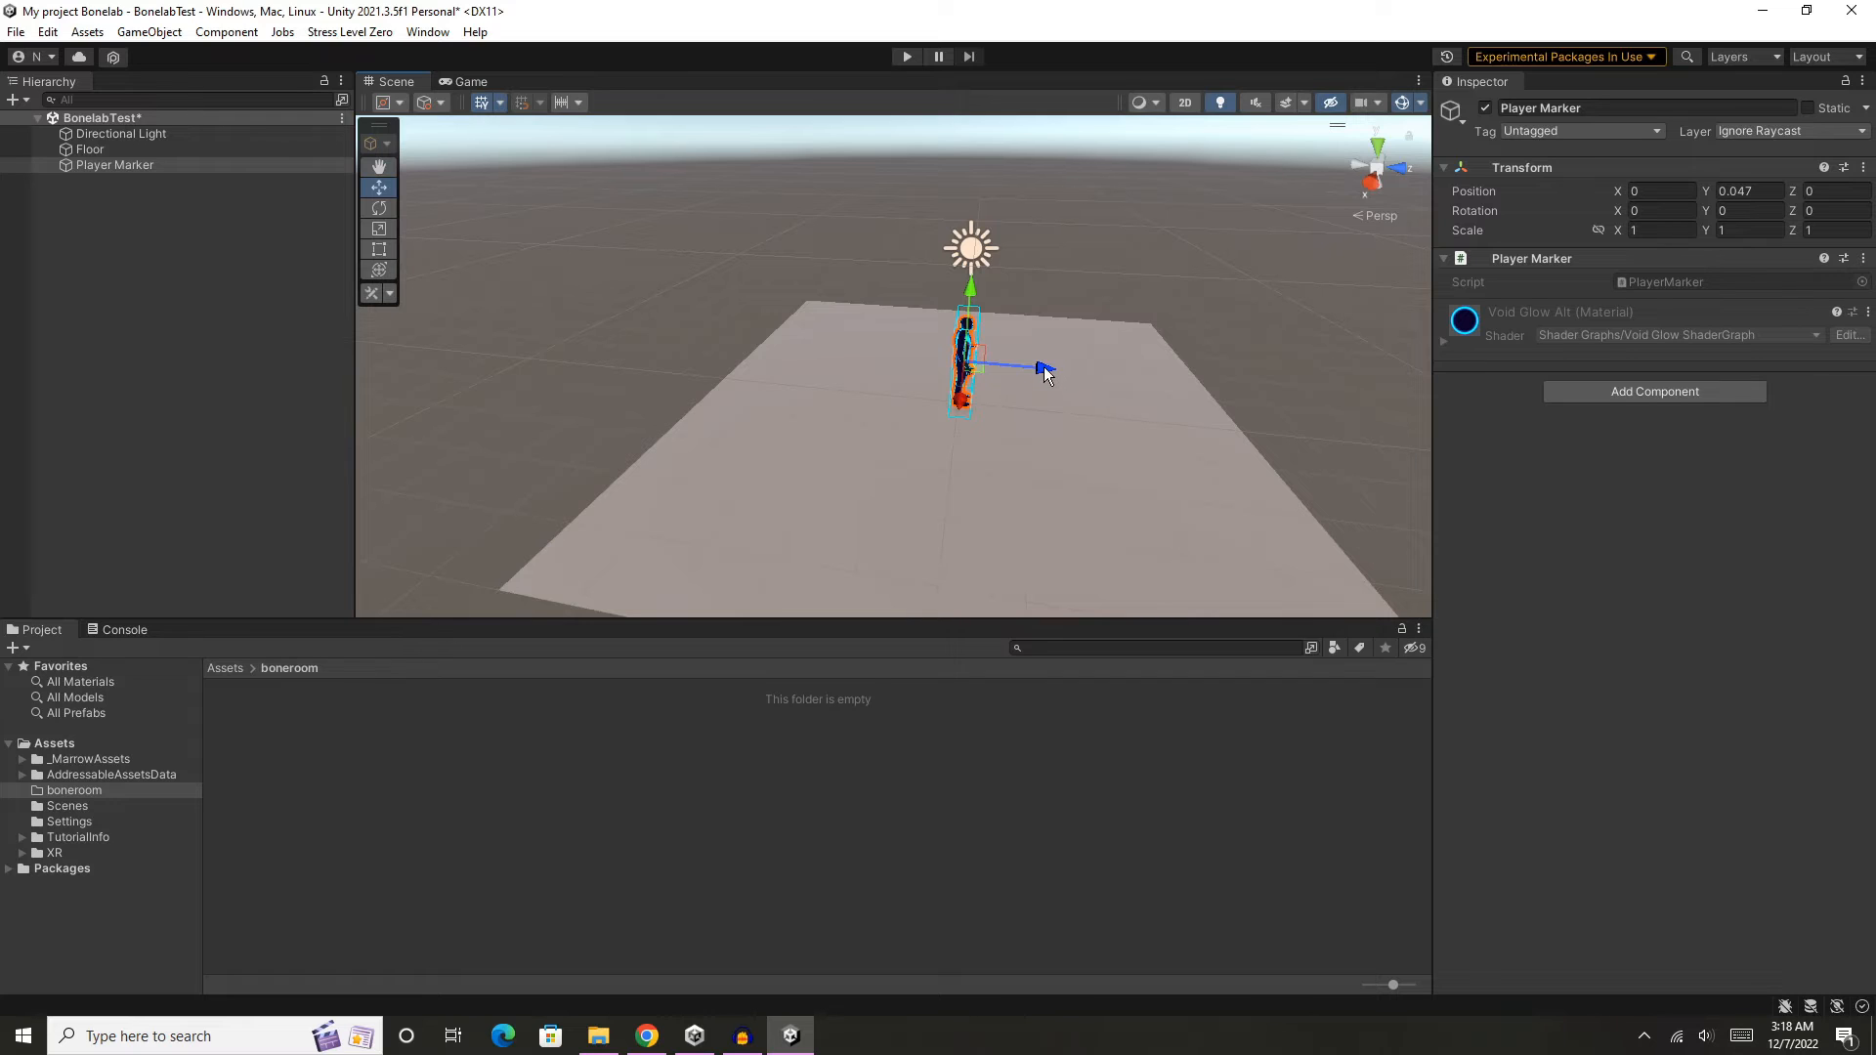
{"action": "mouse_move", "coordinate": [1047, 369]}
{"action": "left_mouse_down"}
{"action": "mouse_move", "coordinate": [922, 359]}
{"action": "mouse_move", "coordinate": [1085, 420]}
{"action": "mouse_move", "coordinate": [906, 386]}
{"action": "left_mouse_up"}
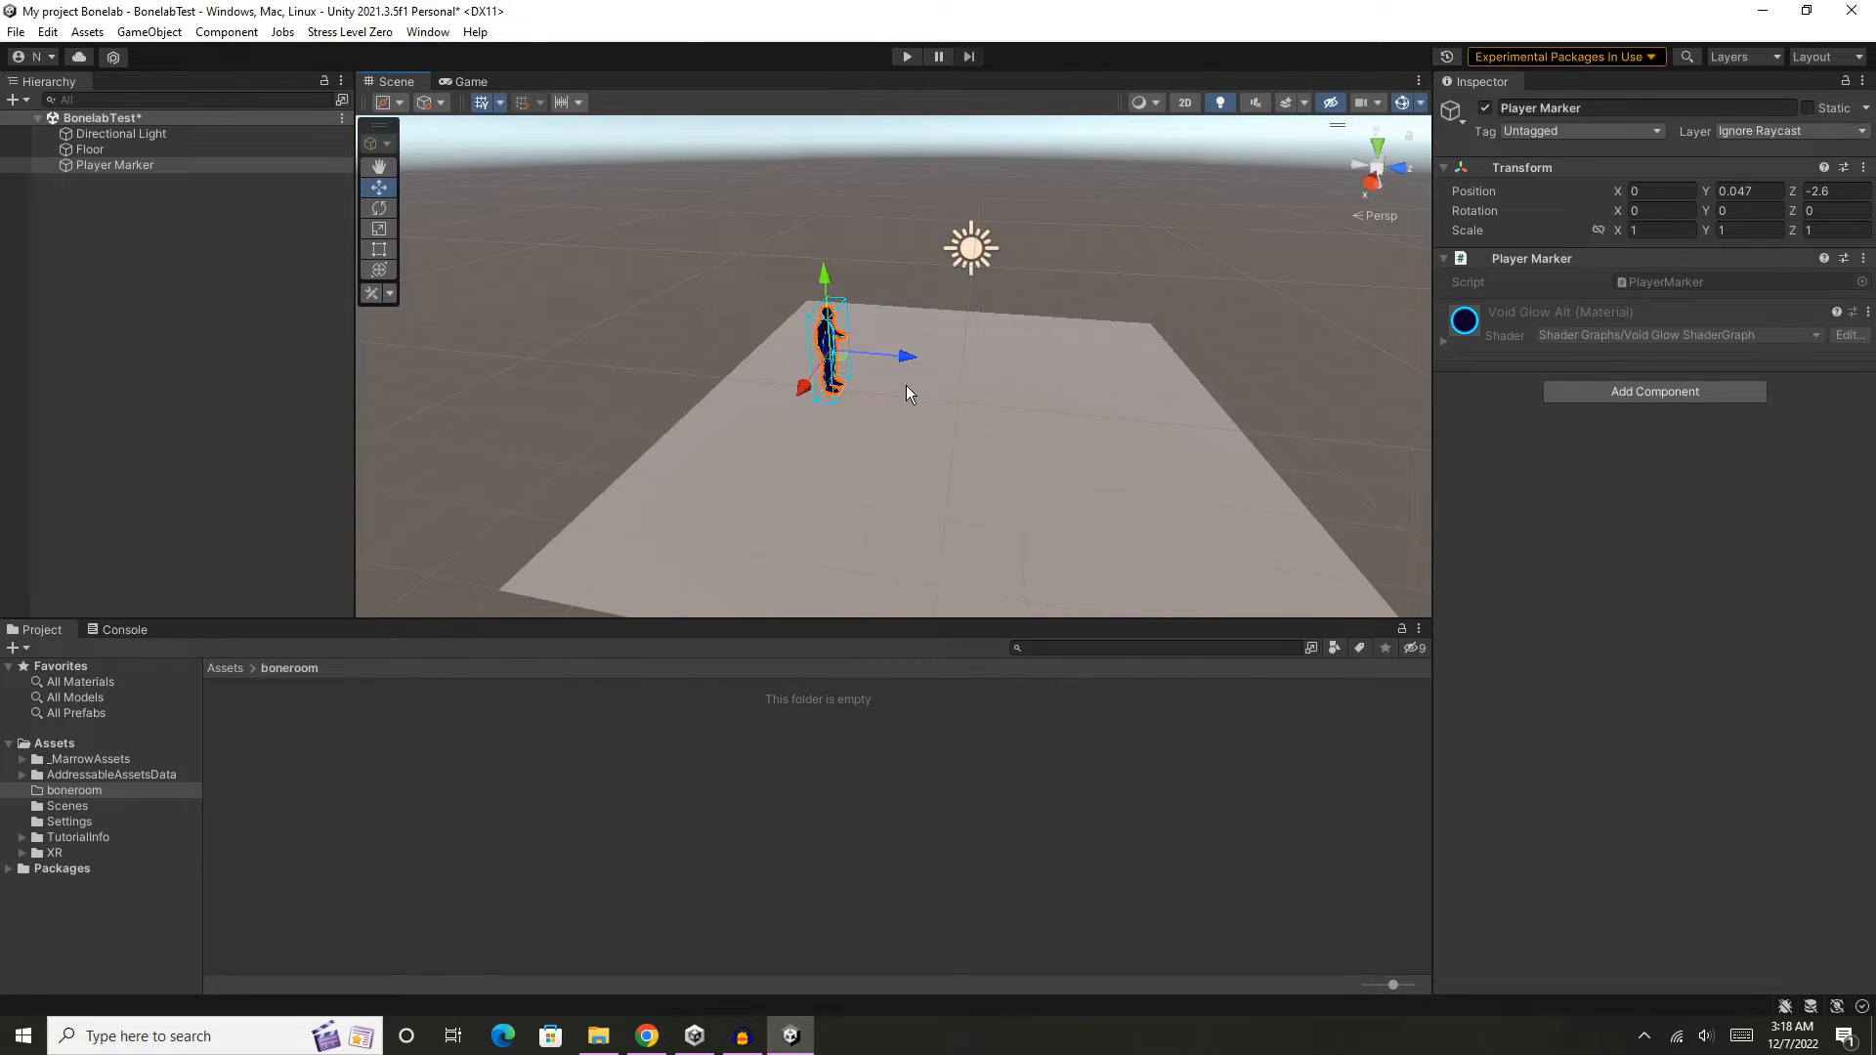
{"action": "left_click", "coordinate": [1153, 425]}
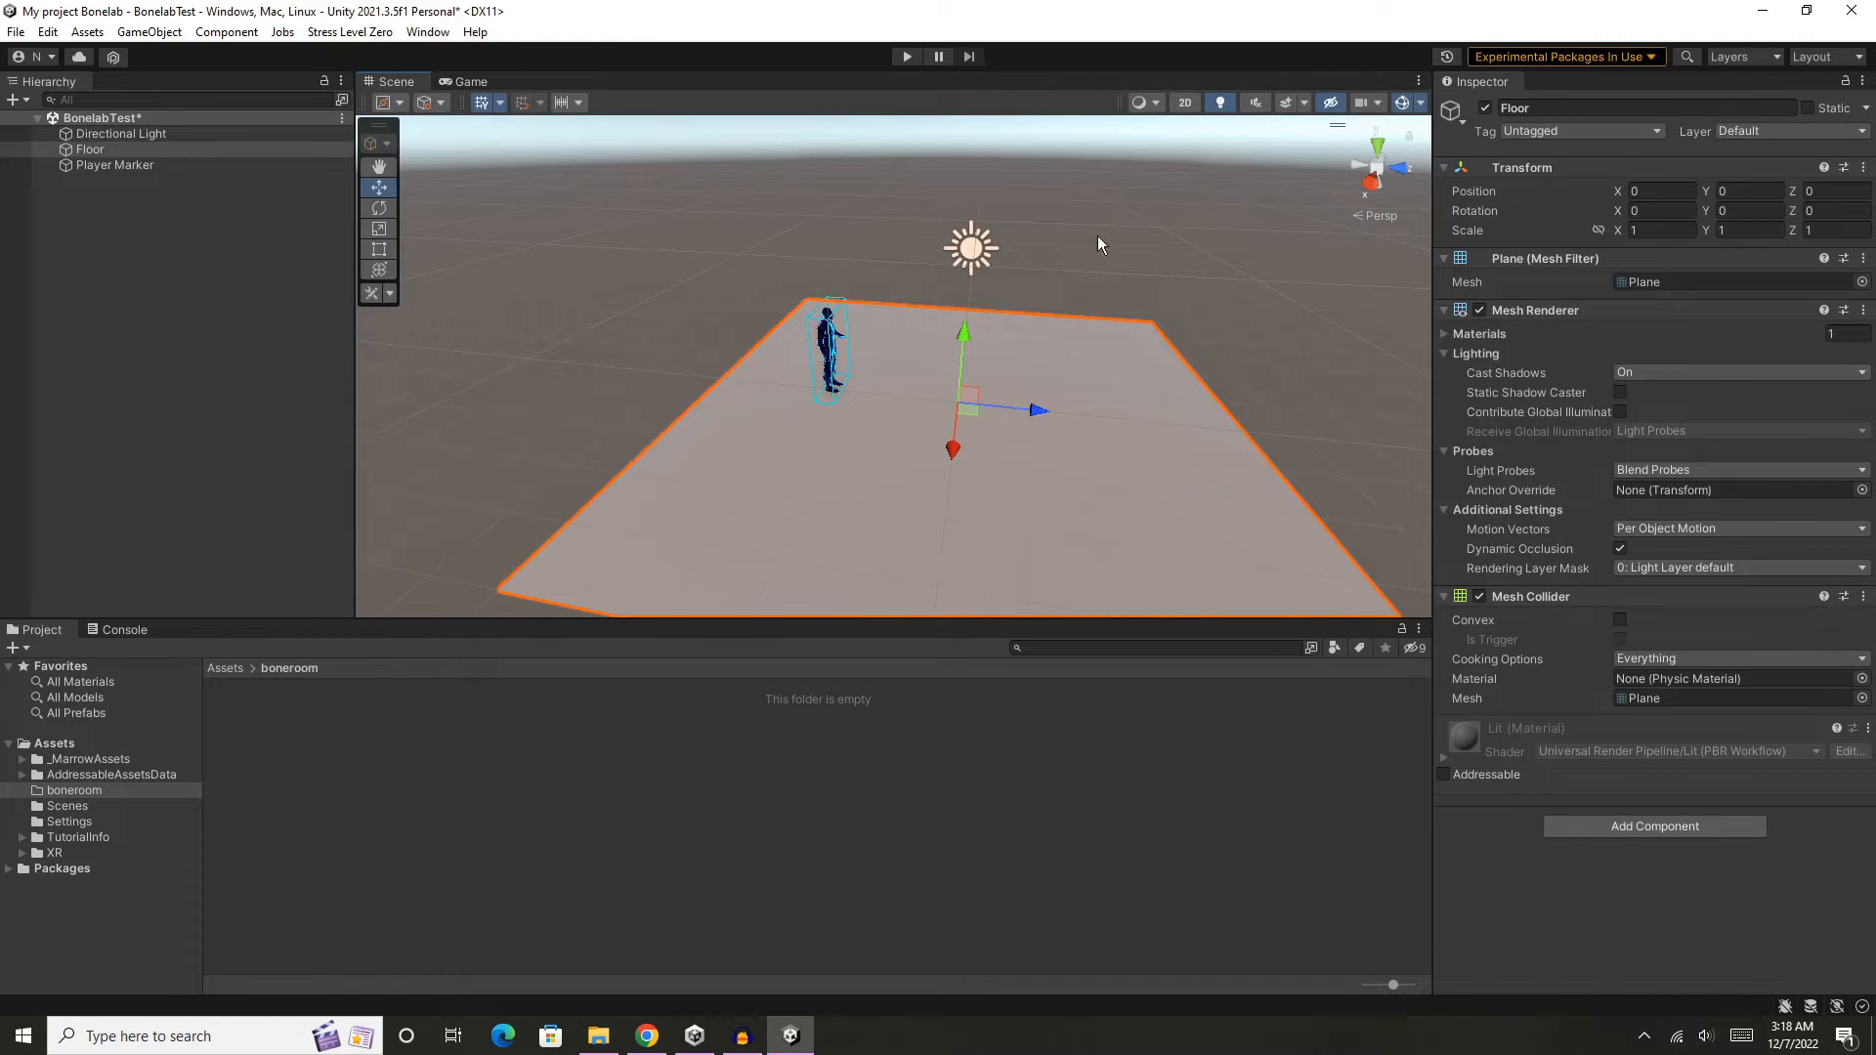
{"action": "left_click", "coordinate": [1157, 289]}
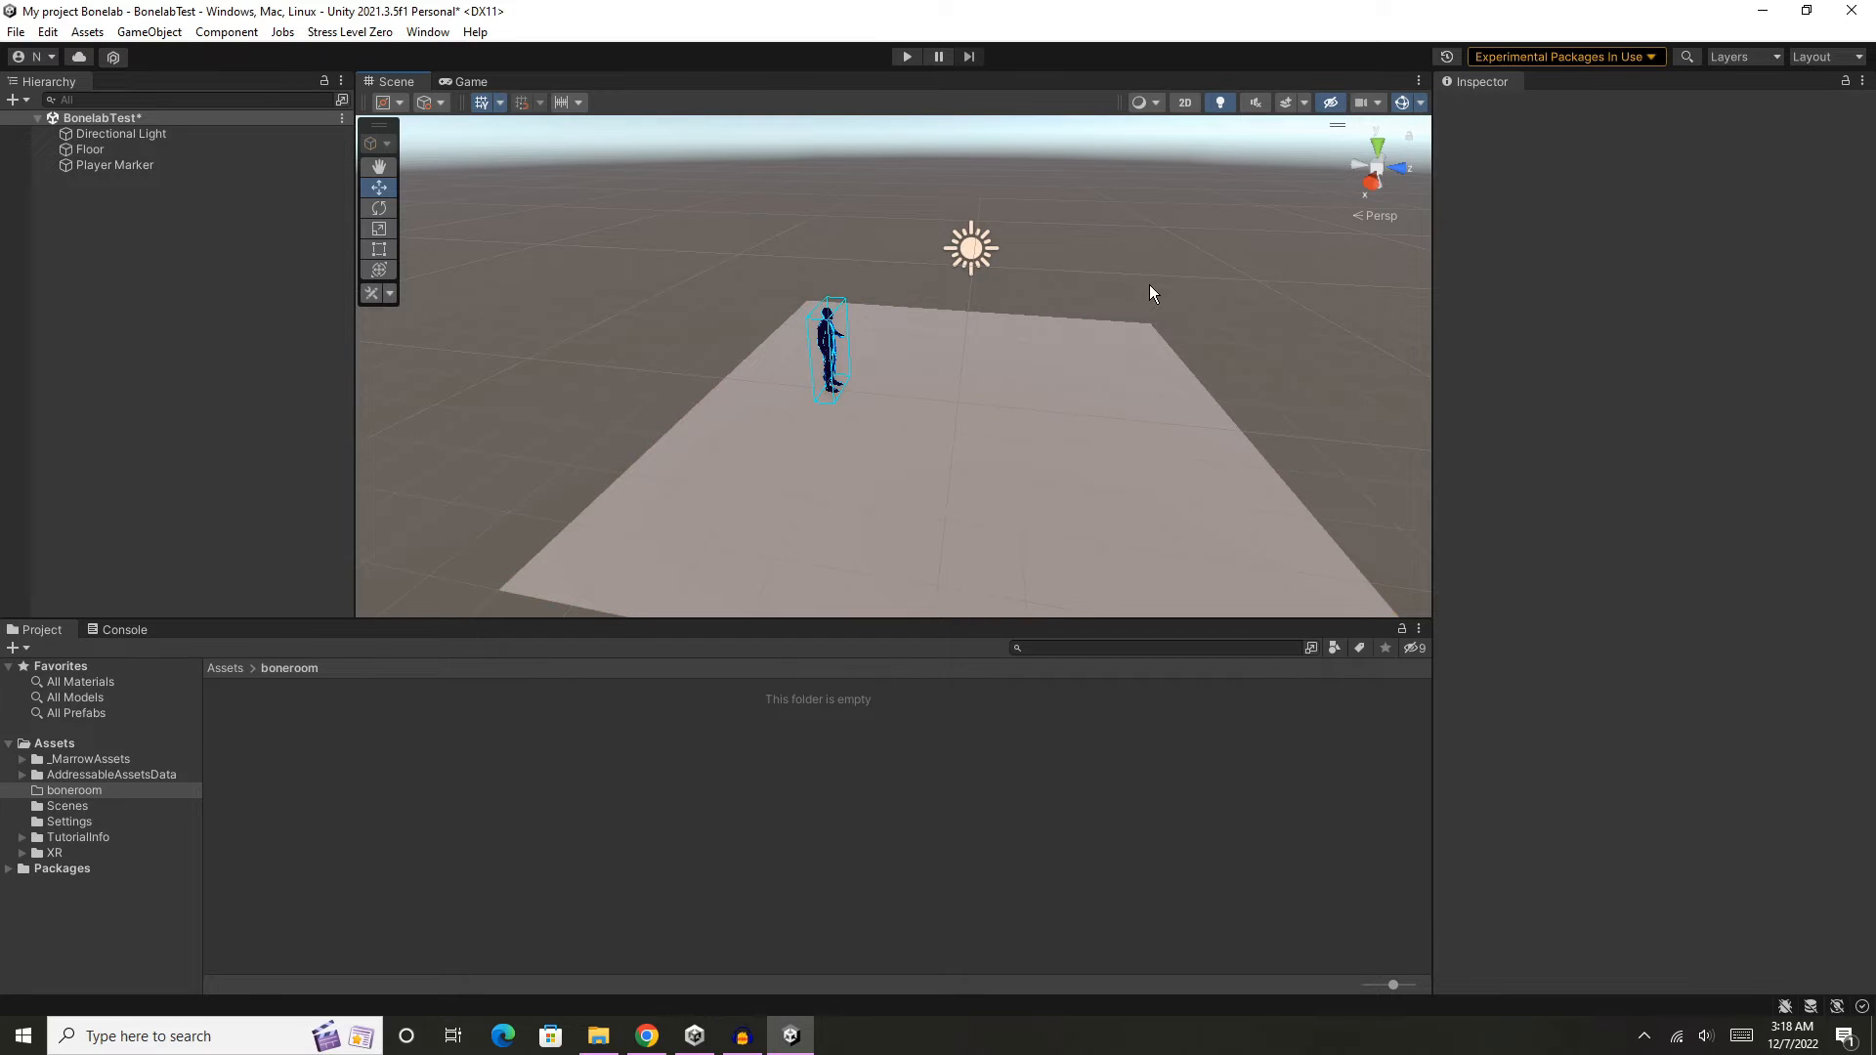
- Add a cube to the scene and place it on the floor at about X -1.5, Y 0.36, Z 0.3
{"action": "middle_click_drag", "start_coordinate": [1165, 281], "coordinate": [1096, 221]}
{"action": "scroll", "coordinate": [933, 242], "scroll_direction": "down", "scroll_amount": 2}
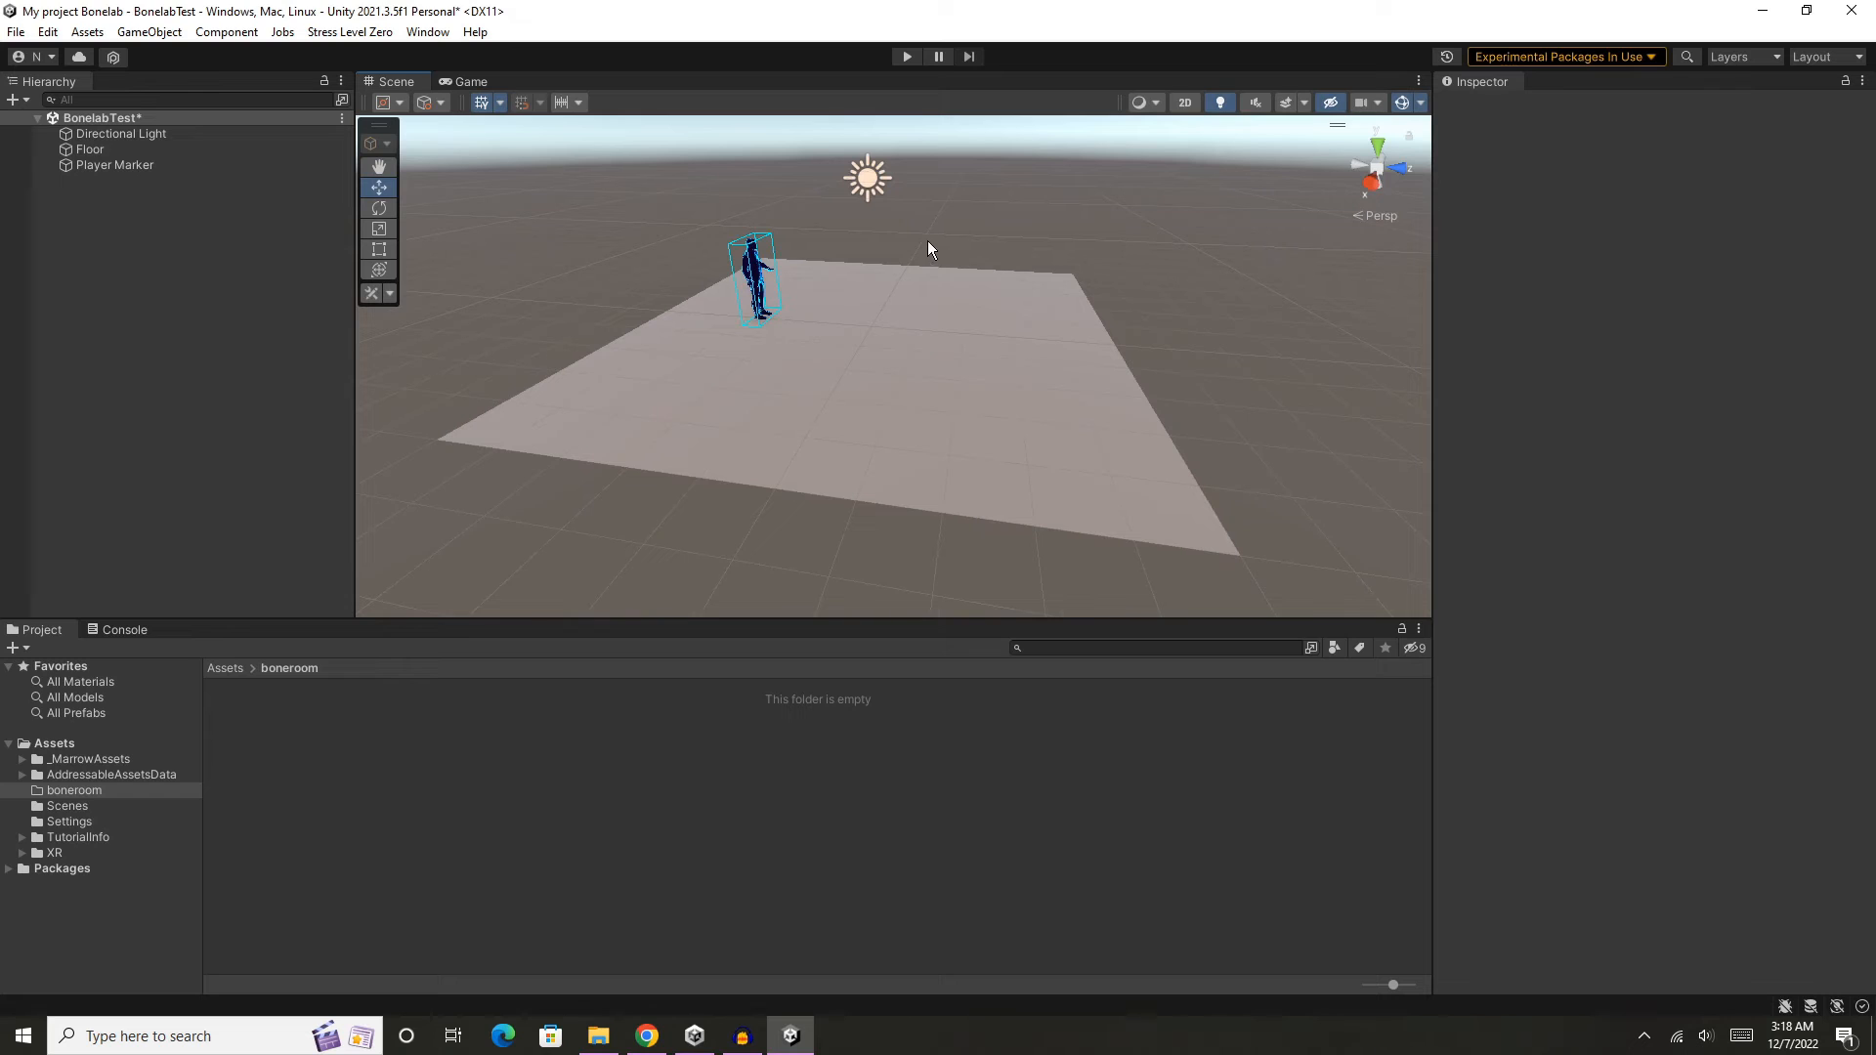
{"action": "right_click", "coordinate": [170, 217]}
{"action": "mouse_move", "coordinate": [356, 499]}
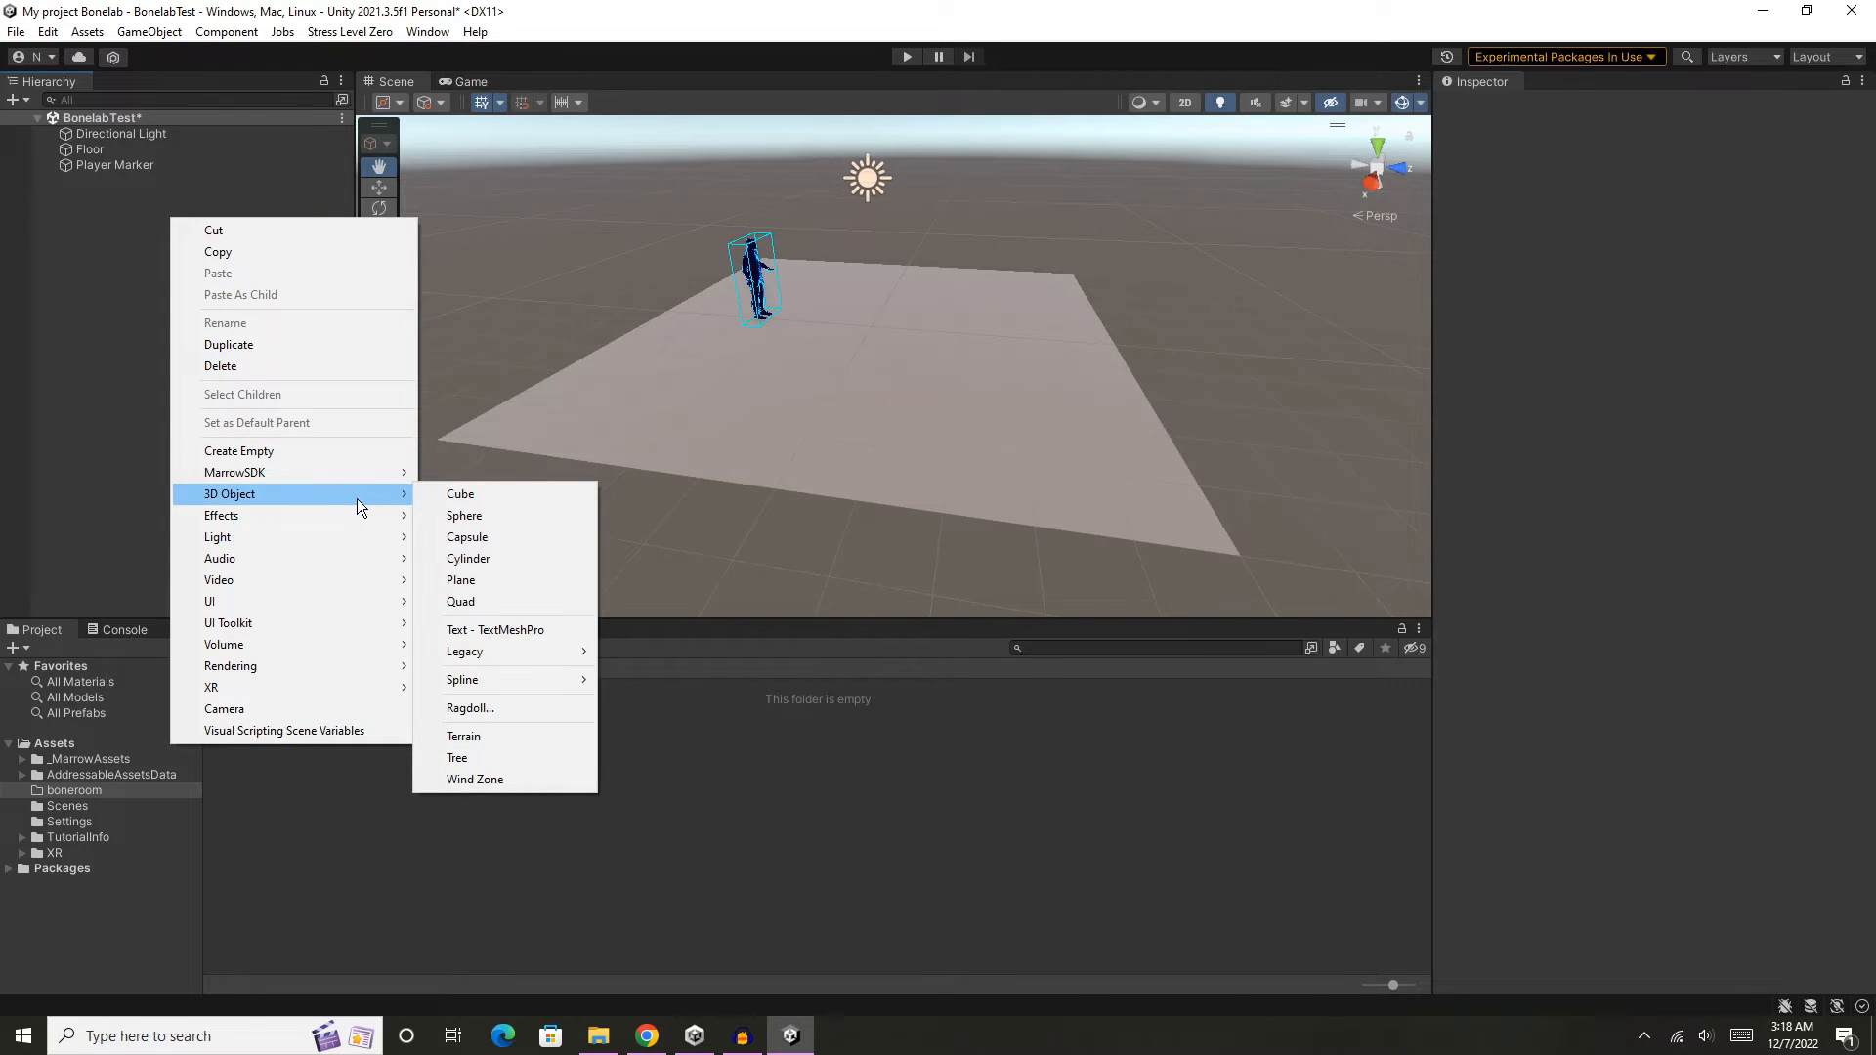
{"action": "left_click", "coordinate": [467, 493]}
{"action": "left_click_drag", "start_coordinate": [891, 307], "coordinate": [895, 215]}
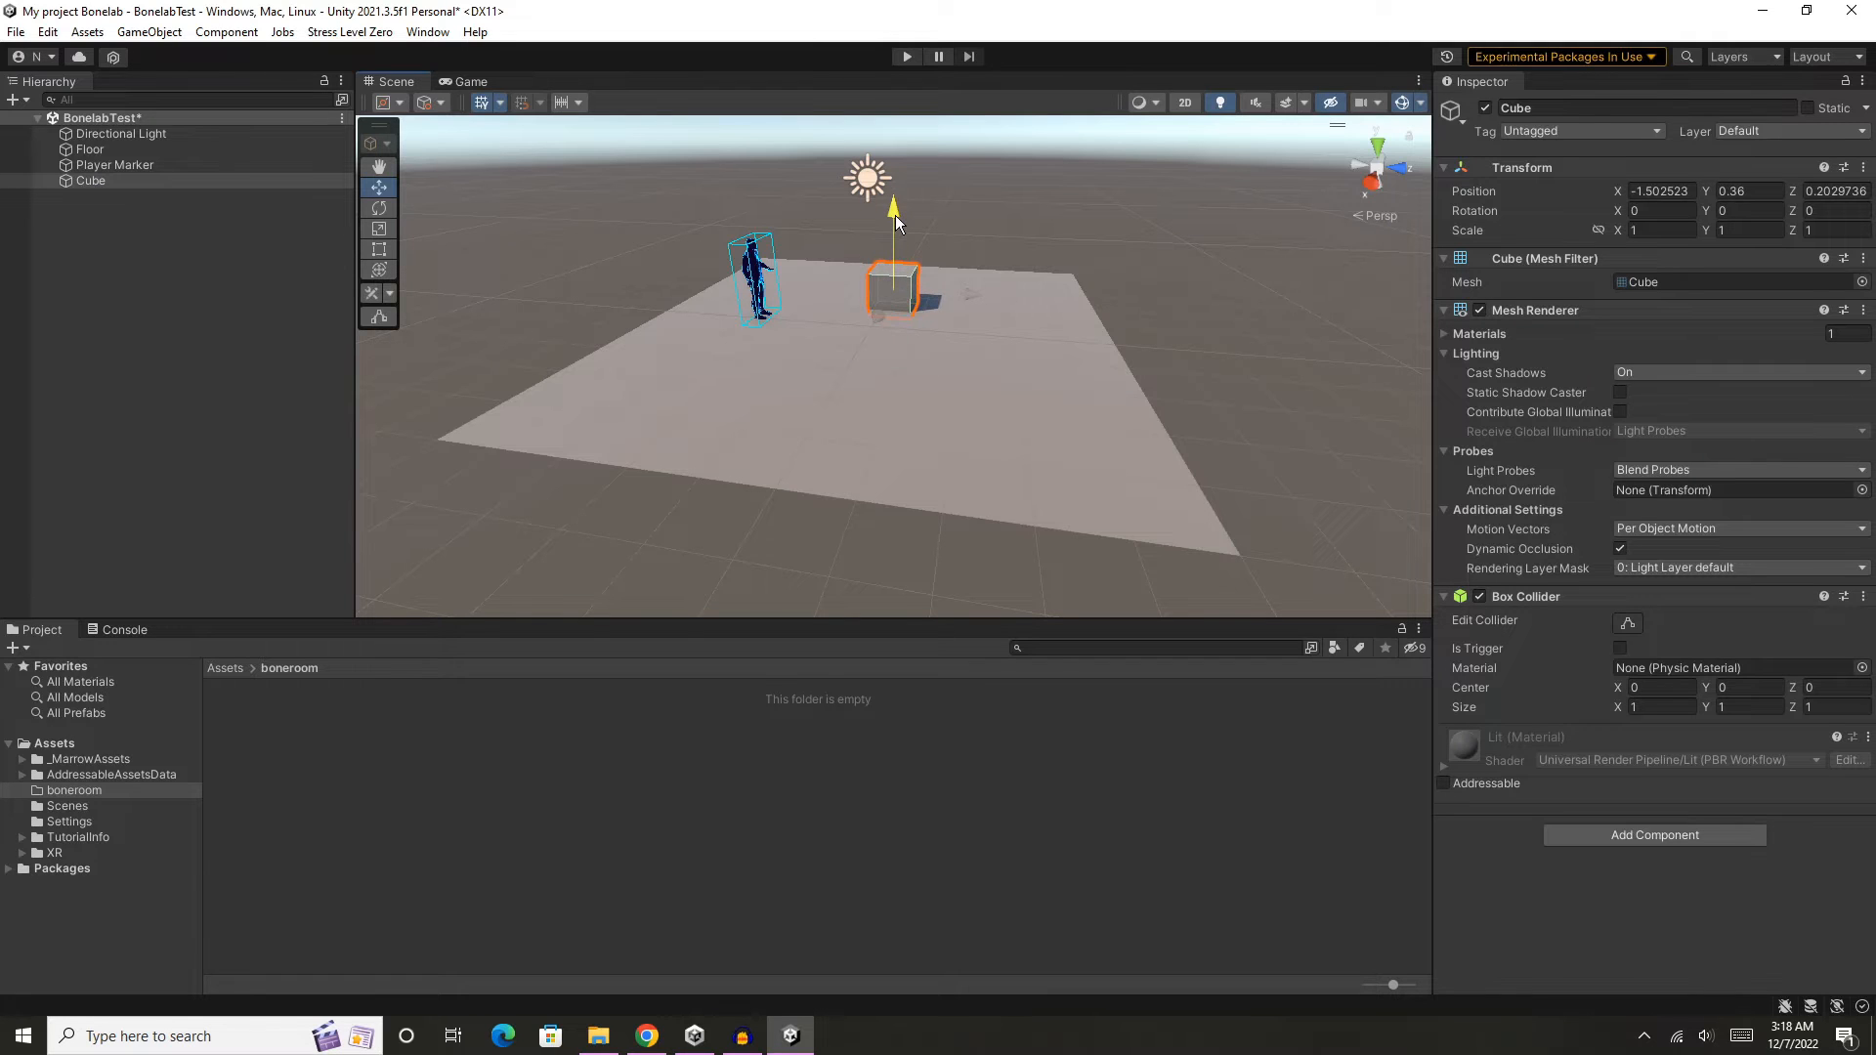
{"action": "mouse_move", "coordinate": [965, 295]}
{"action": "left_mouse_down"}
{"action": "mouse_move", "coordinate": [936, 296]}
{"action": "mouse_move", "coordinate": [963, 296]}
{"action": "left_mouse_up"}
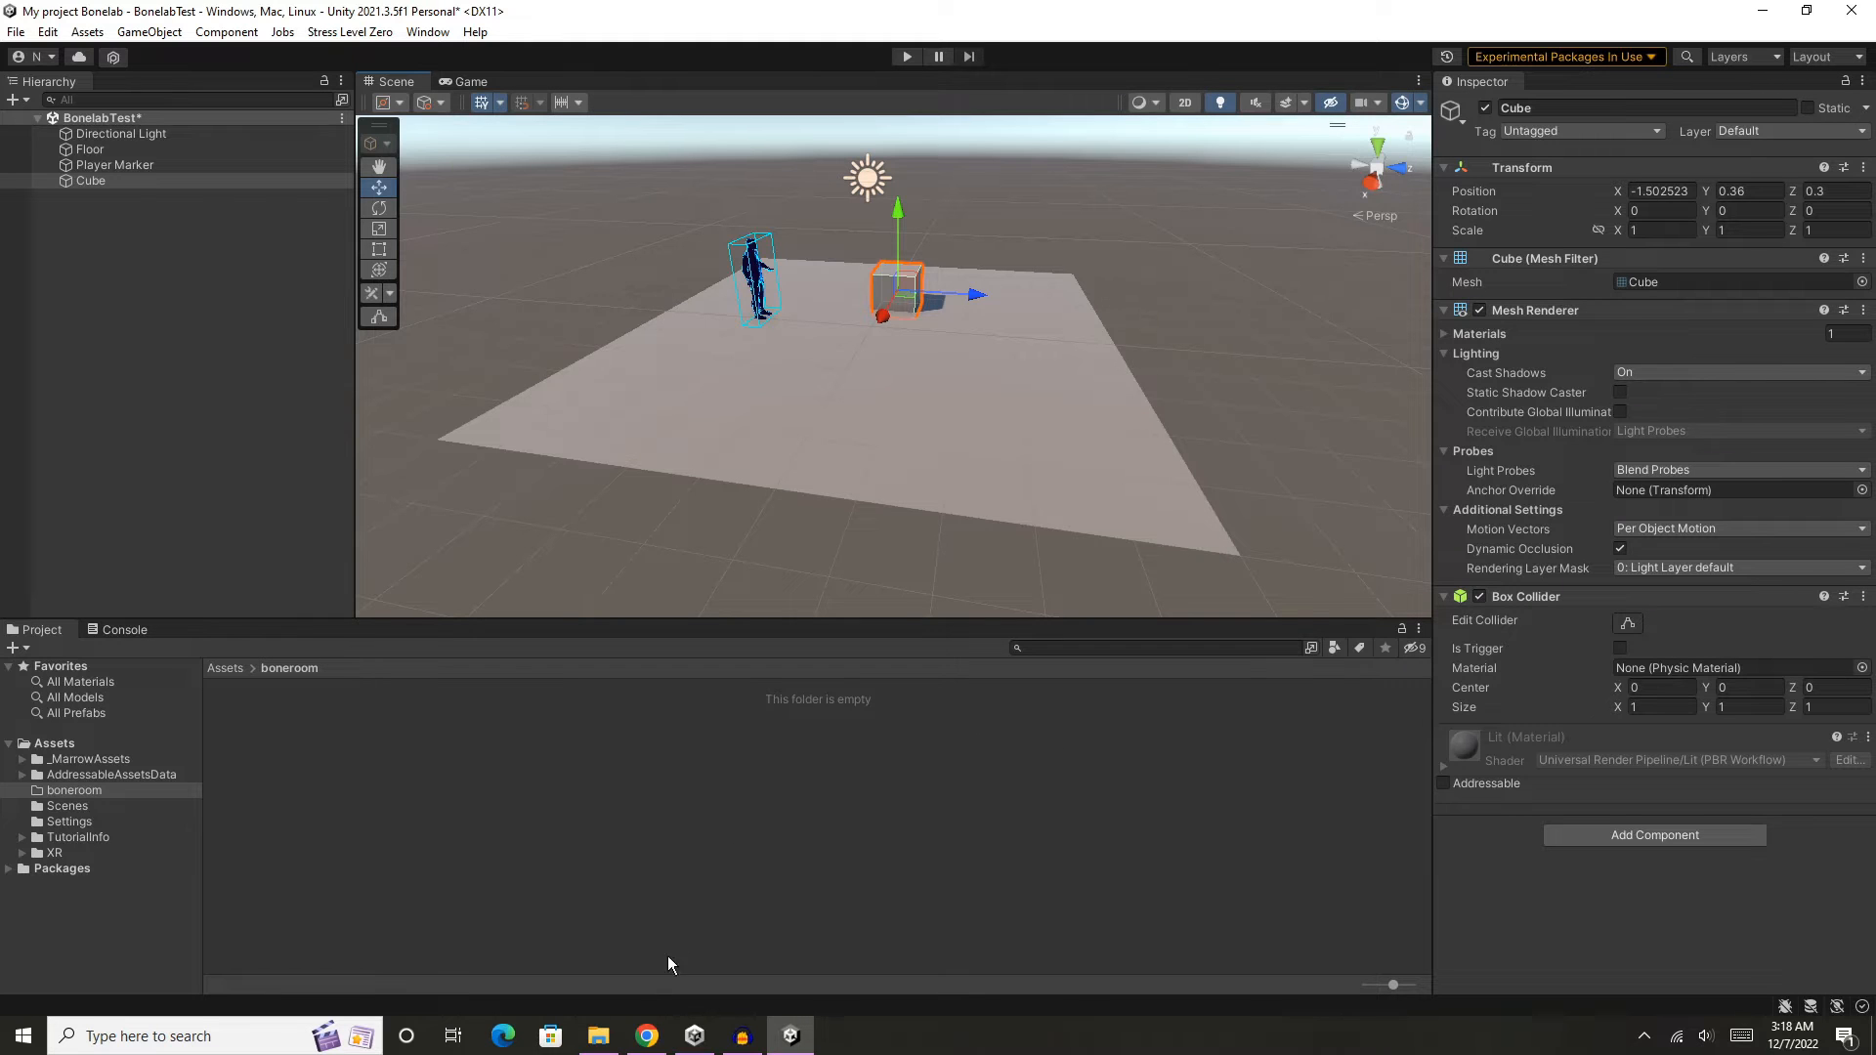
- Import the bonelabHOuse model from the 'bonelab assets for video' folder into the project's boneroom folder
{"action": "left_click", "coordinate": [598, 1035]}
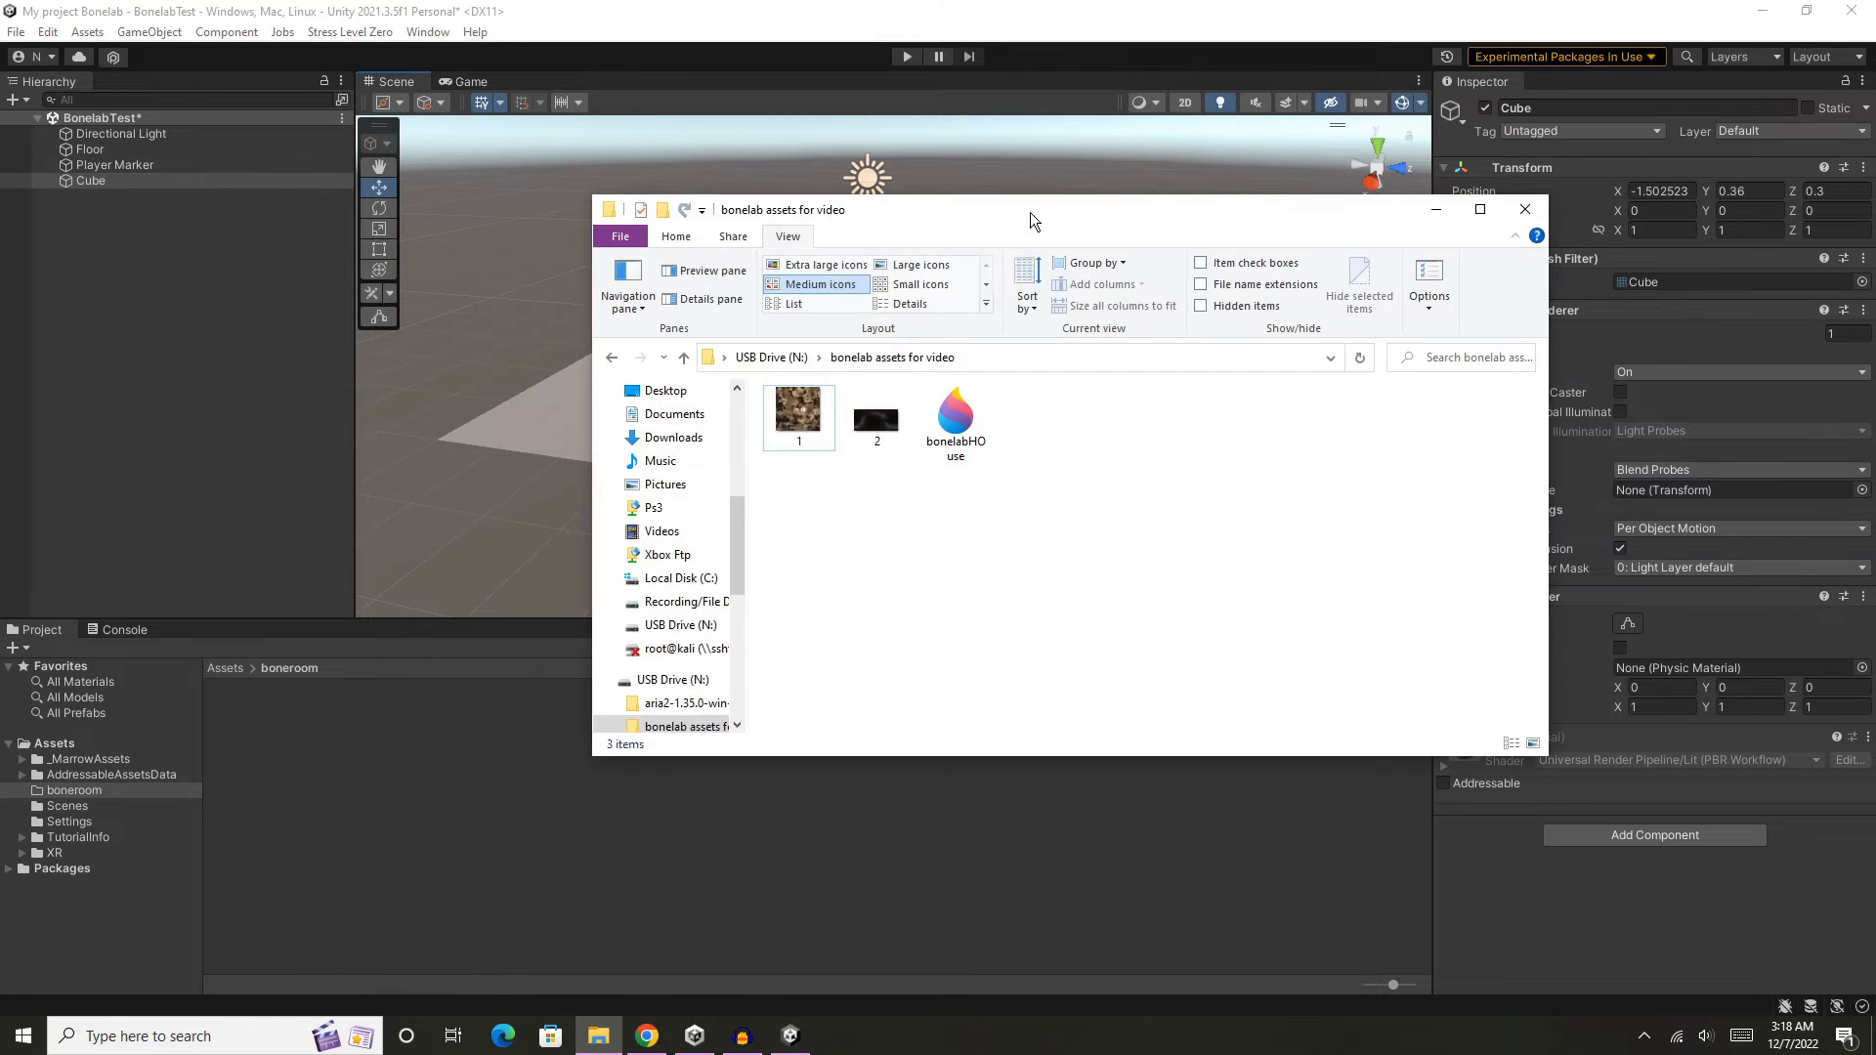
{"action": "left_click_drag", "start_coordinate": [1029, 213], "coordinate": [1369, 207]}
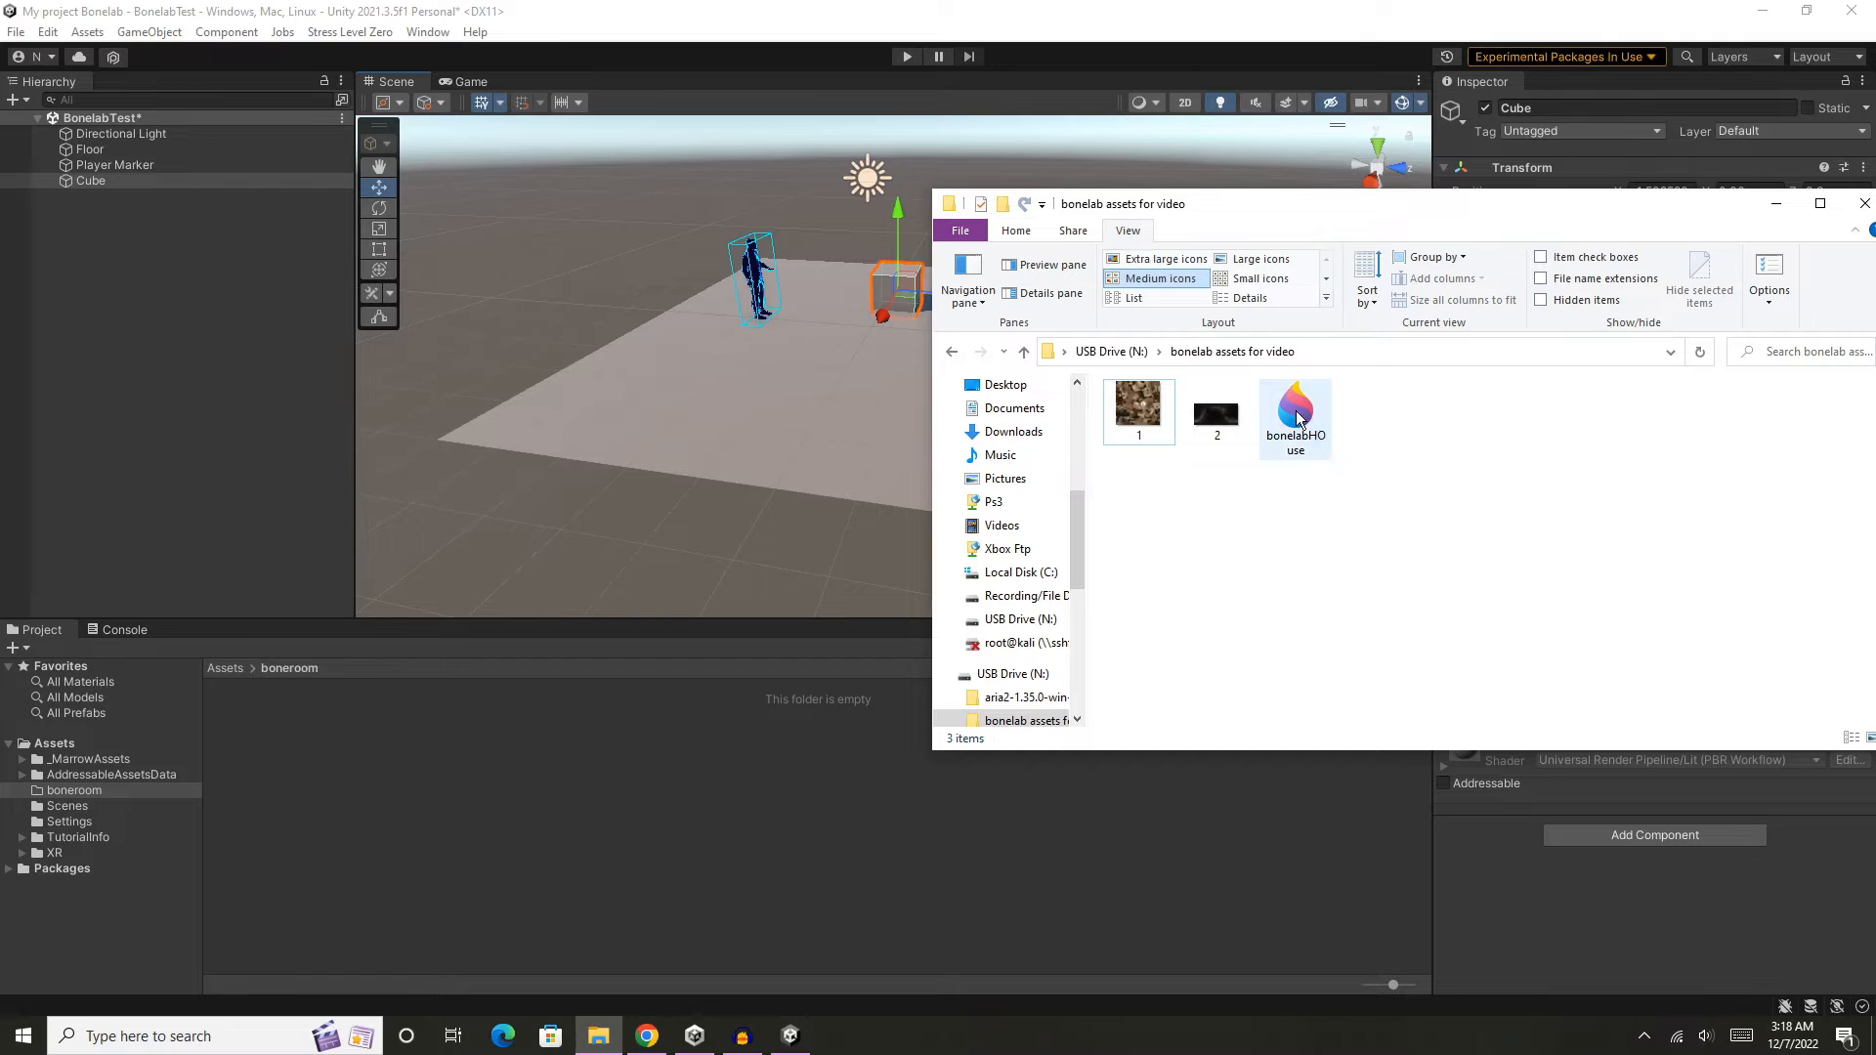
{"action": "left_click_drag", "start_coordinate": [1321, 430], "coordinate": [612, 784]}
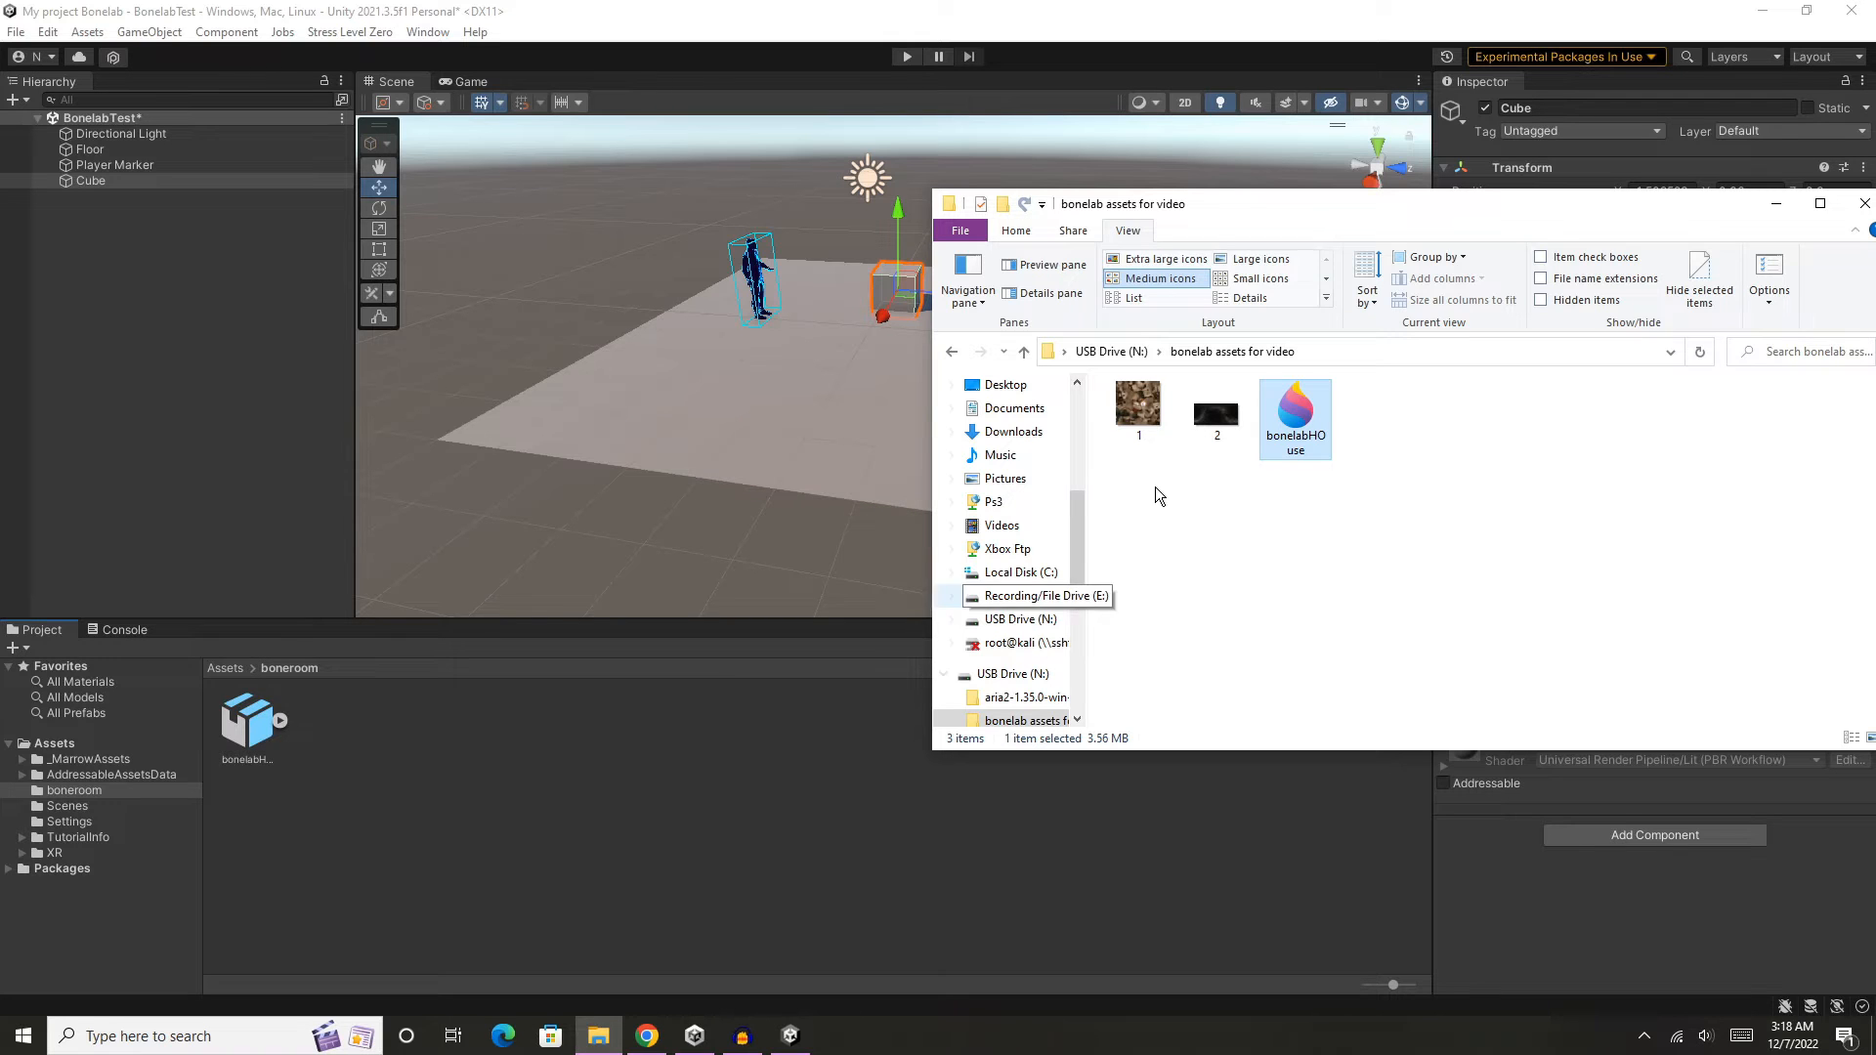
{"action": "left_click", "coordinate": [1135, 455]}
{"action": "left_click_drag", "start_coordinate": [1192, 444], "coordinate": [1231, 471]}
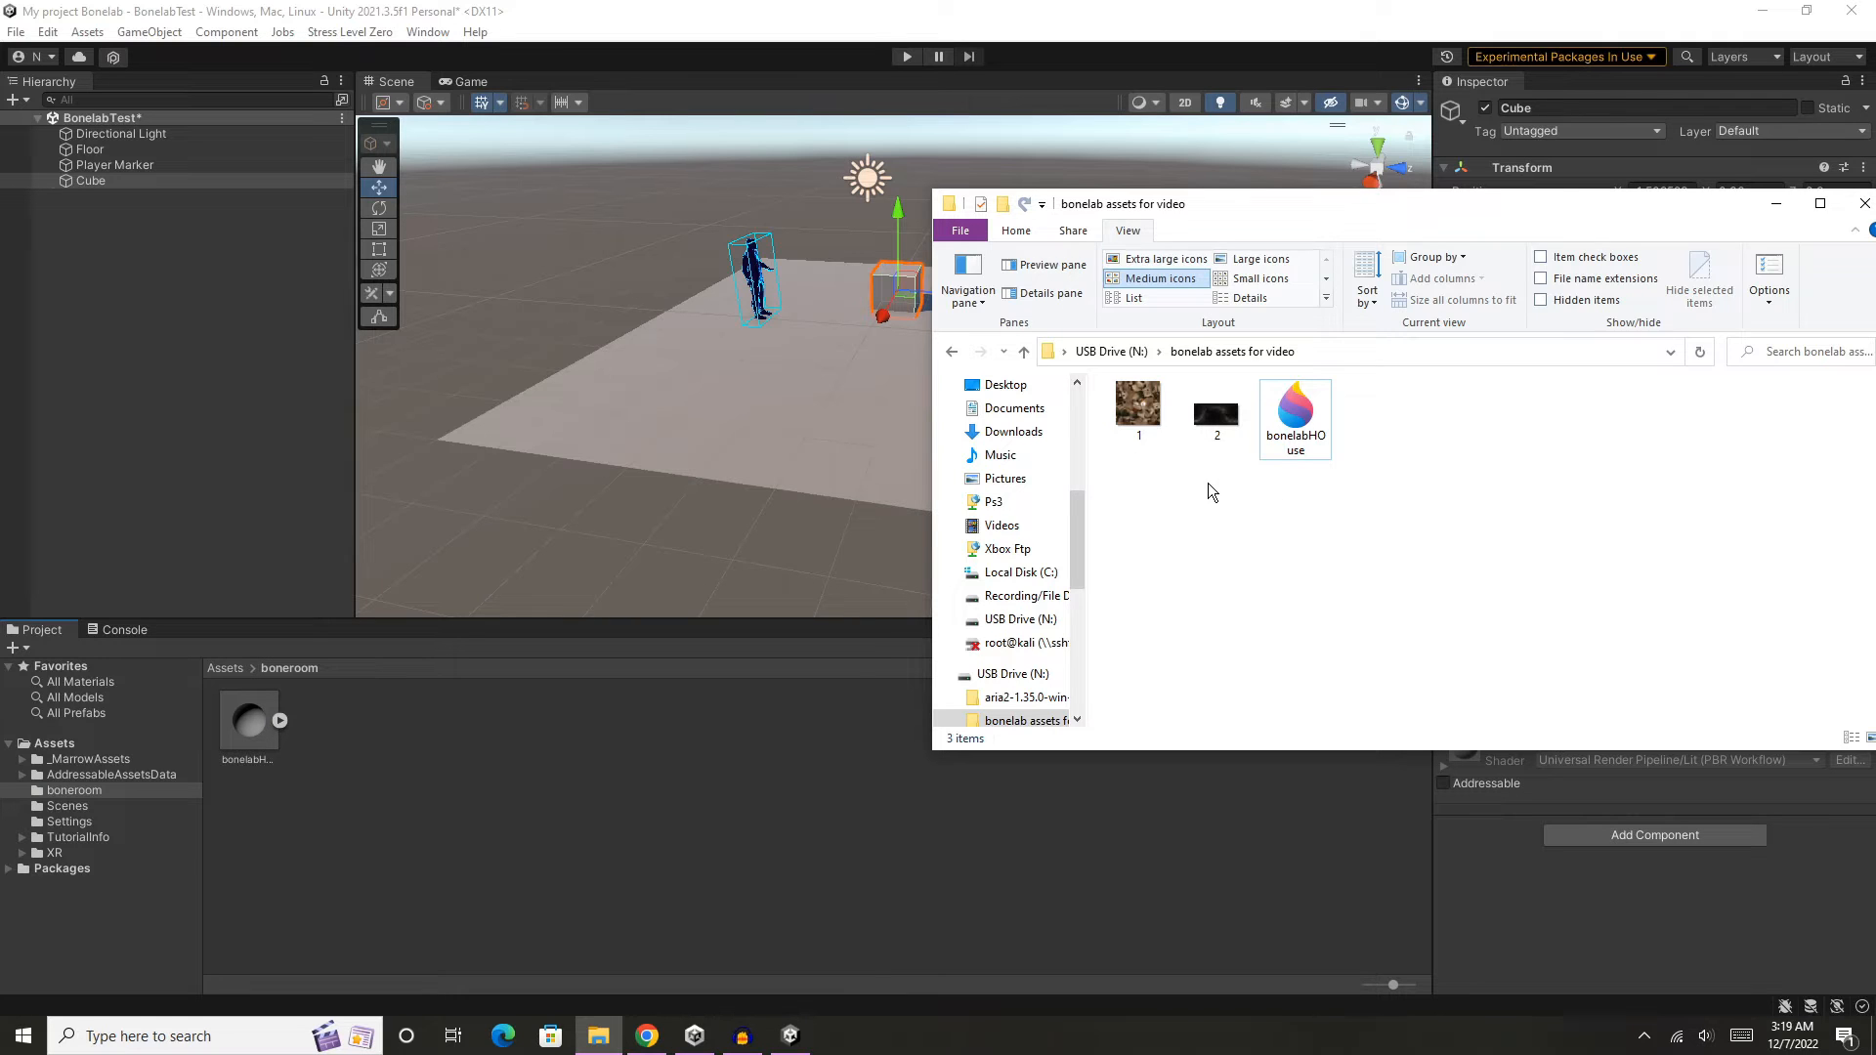
{"action": "left_click", "coordinate": [553, 736]}
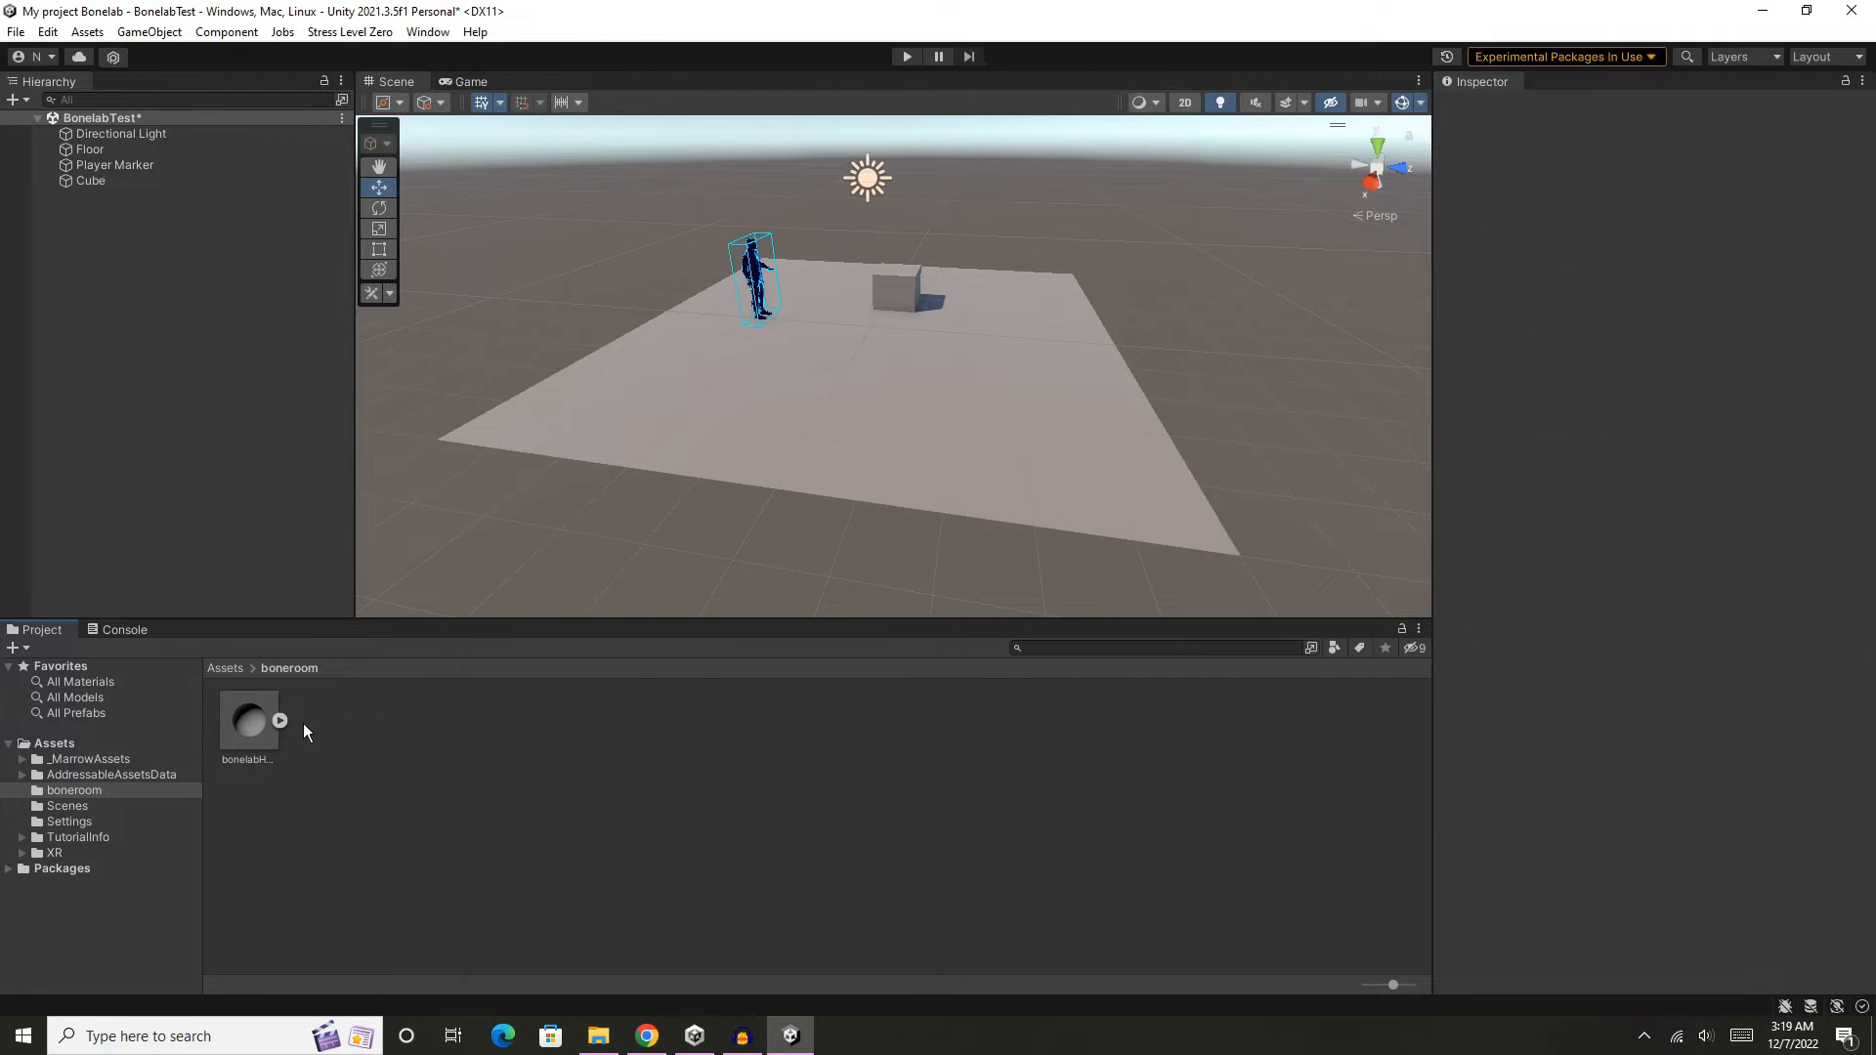
- Enable Generate Colliders in the bonelabHOuse model's import settings and apply the change
{"action": "left_click", "coordinate": [250, 719]}
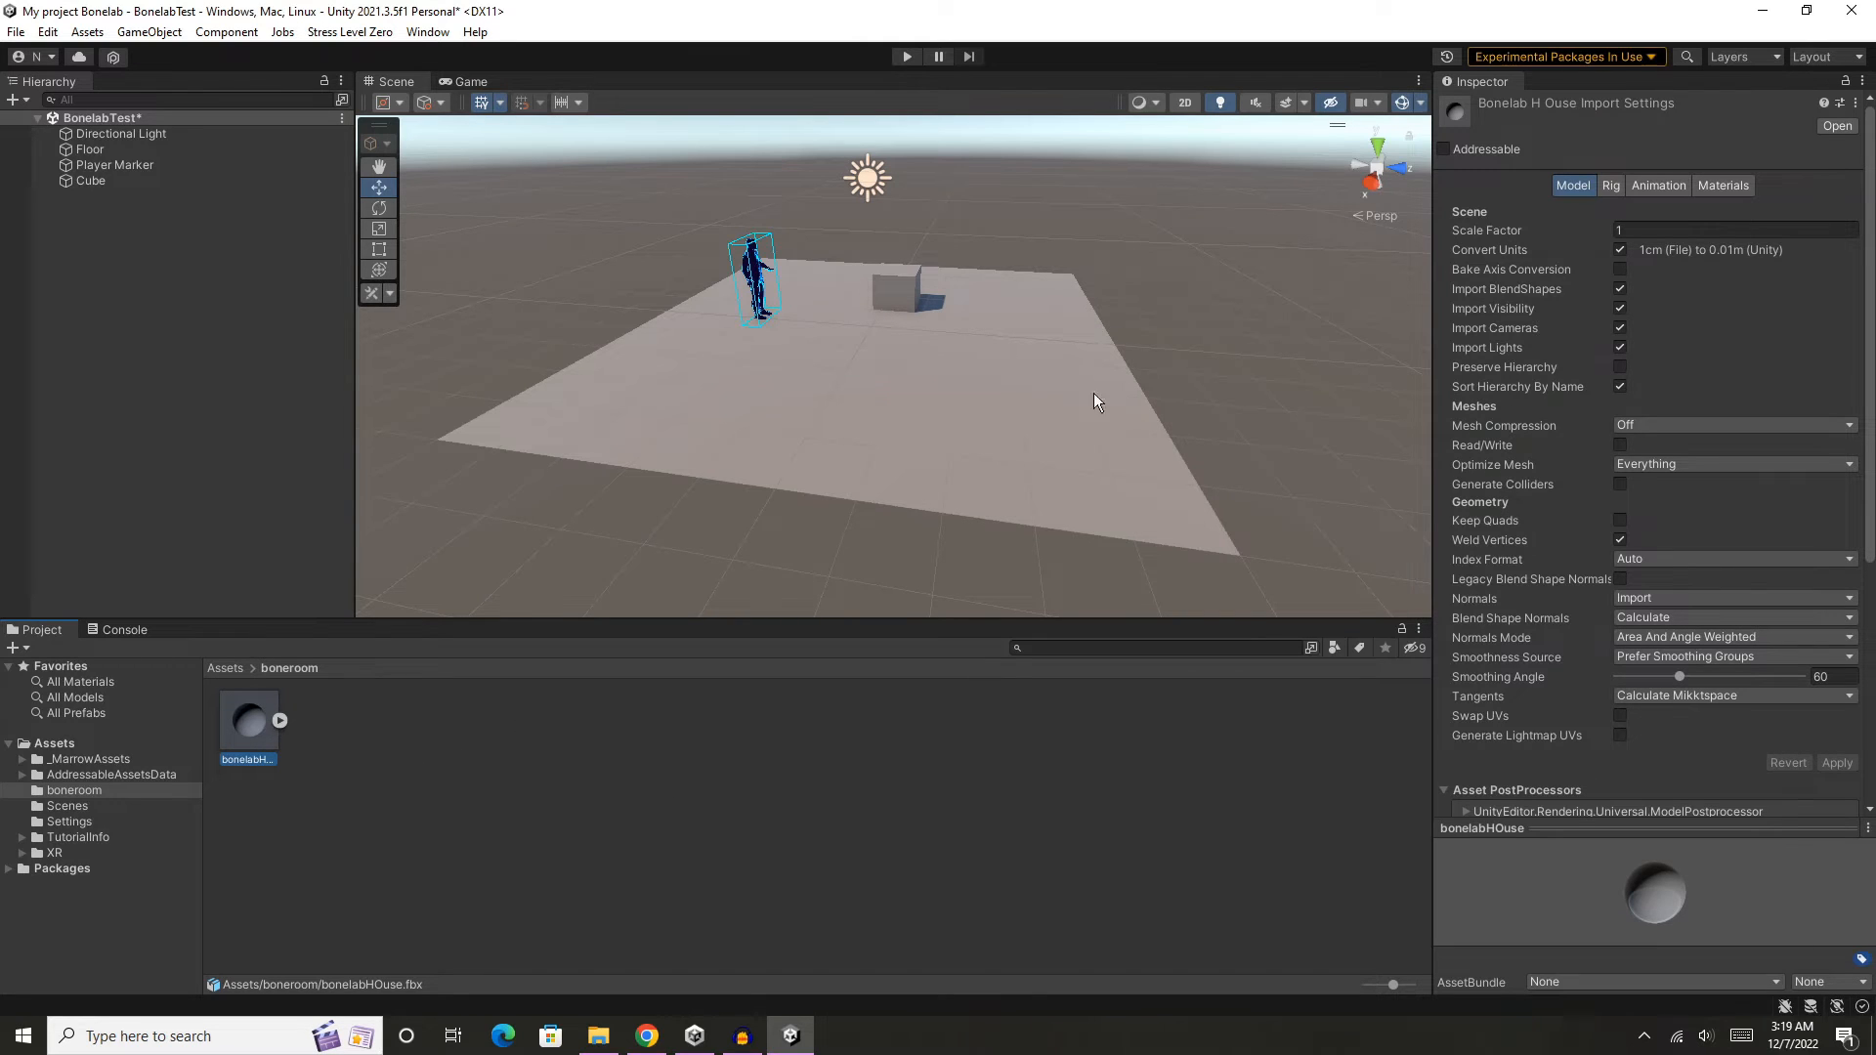
{"action": "left_click", "coordinate": [1579, 184]}
{"action": "left_click", "coordinate": [1620, 484]}
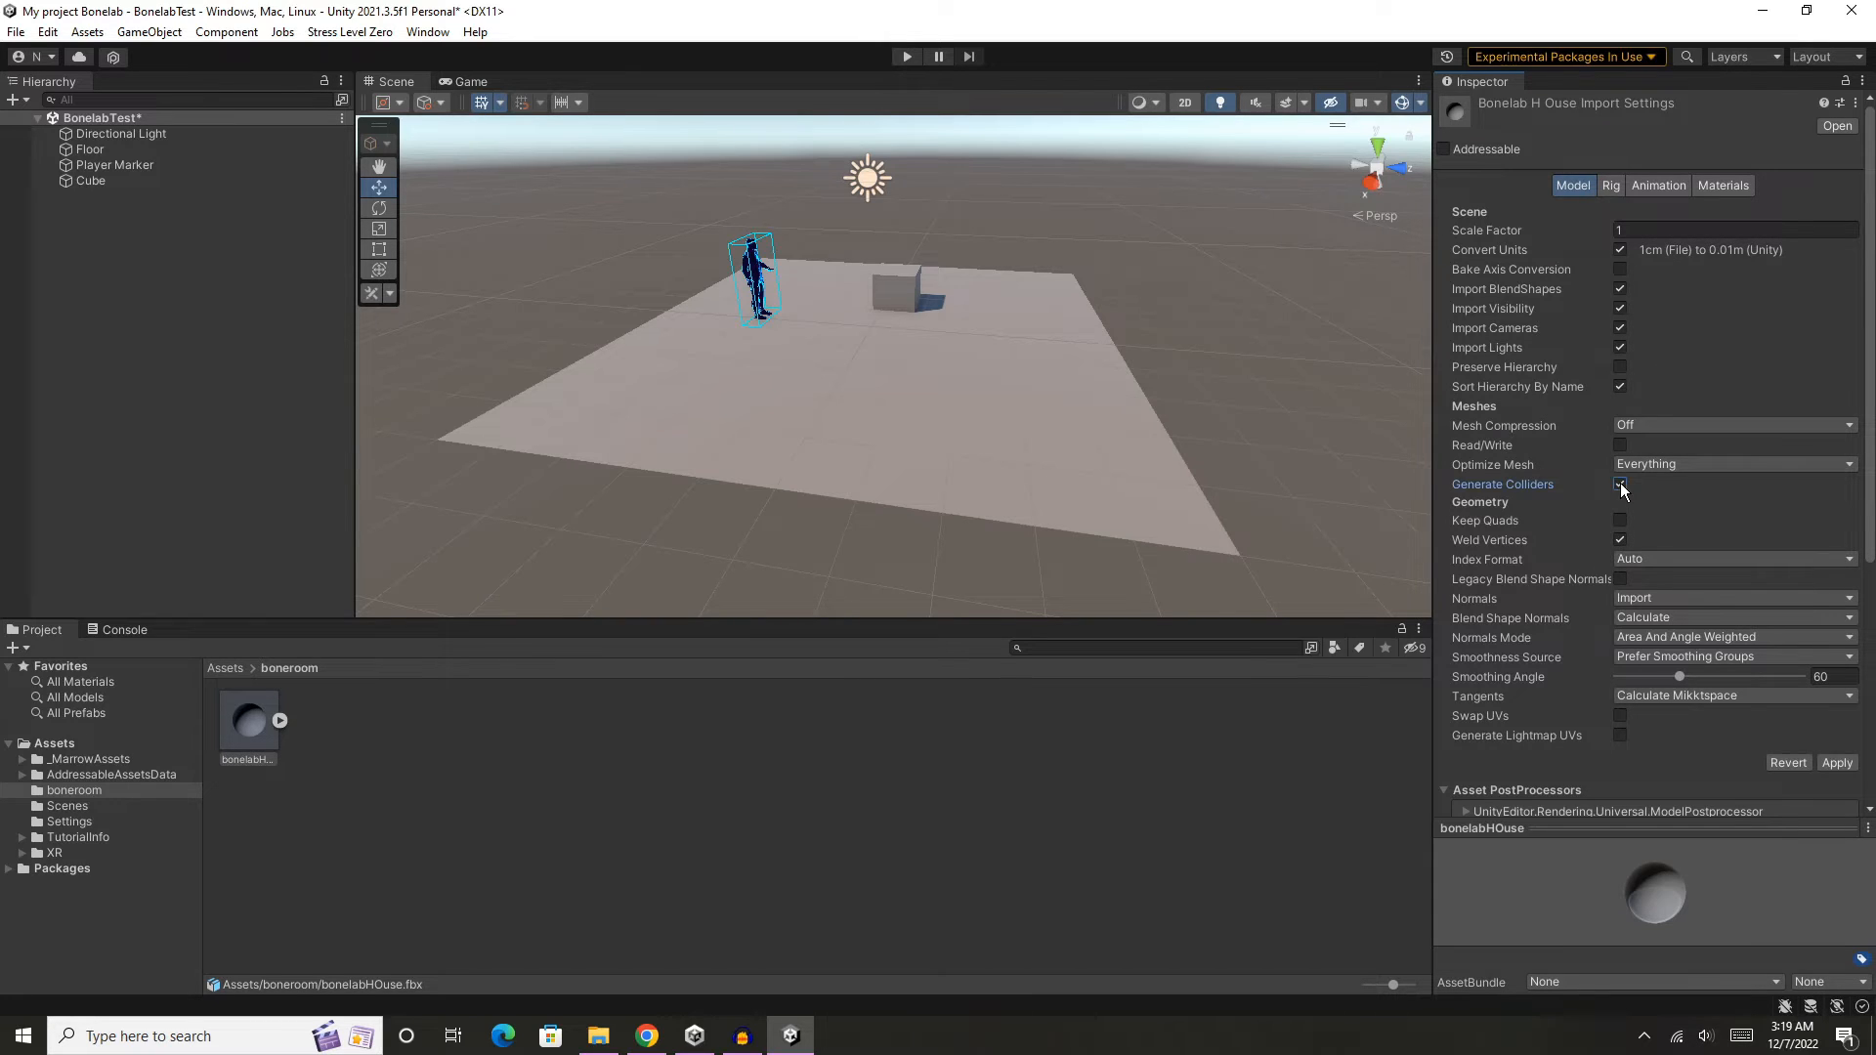
{"action": "left_click", "coordinate": [1836, 763]}
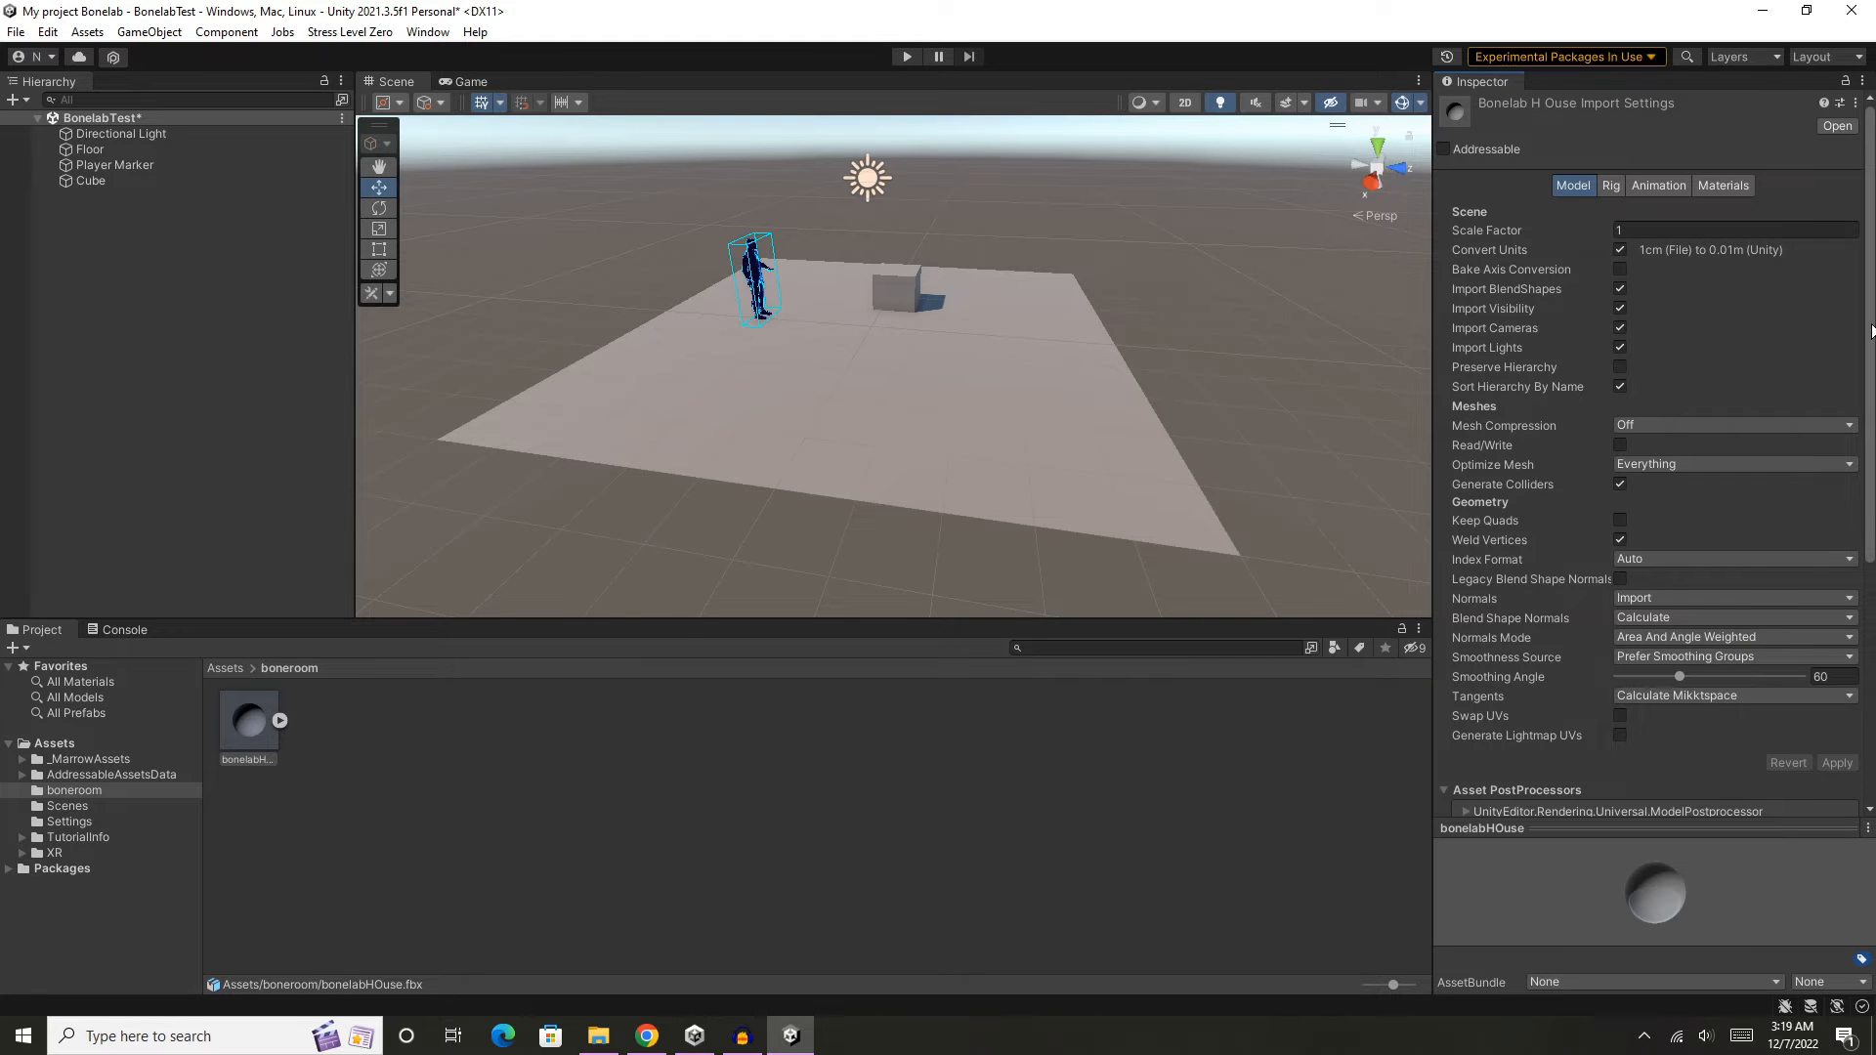
- Start extracting the embedded materials from the bonelabHOuse model's import settings
{"action": "mouse_move", "coordinate": [1872, 322]}
{"action": "left_mouse_down"}
{"action": "mouse_move", "coordinate": [1874, 559]}
{"action": "mouse_move", "coordinate": [1870, 313]}
{"action": "left_mouse_up"}
{"action": "left_click", "coordinate": [1722, 185]}
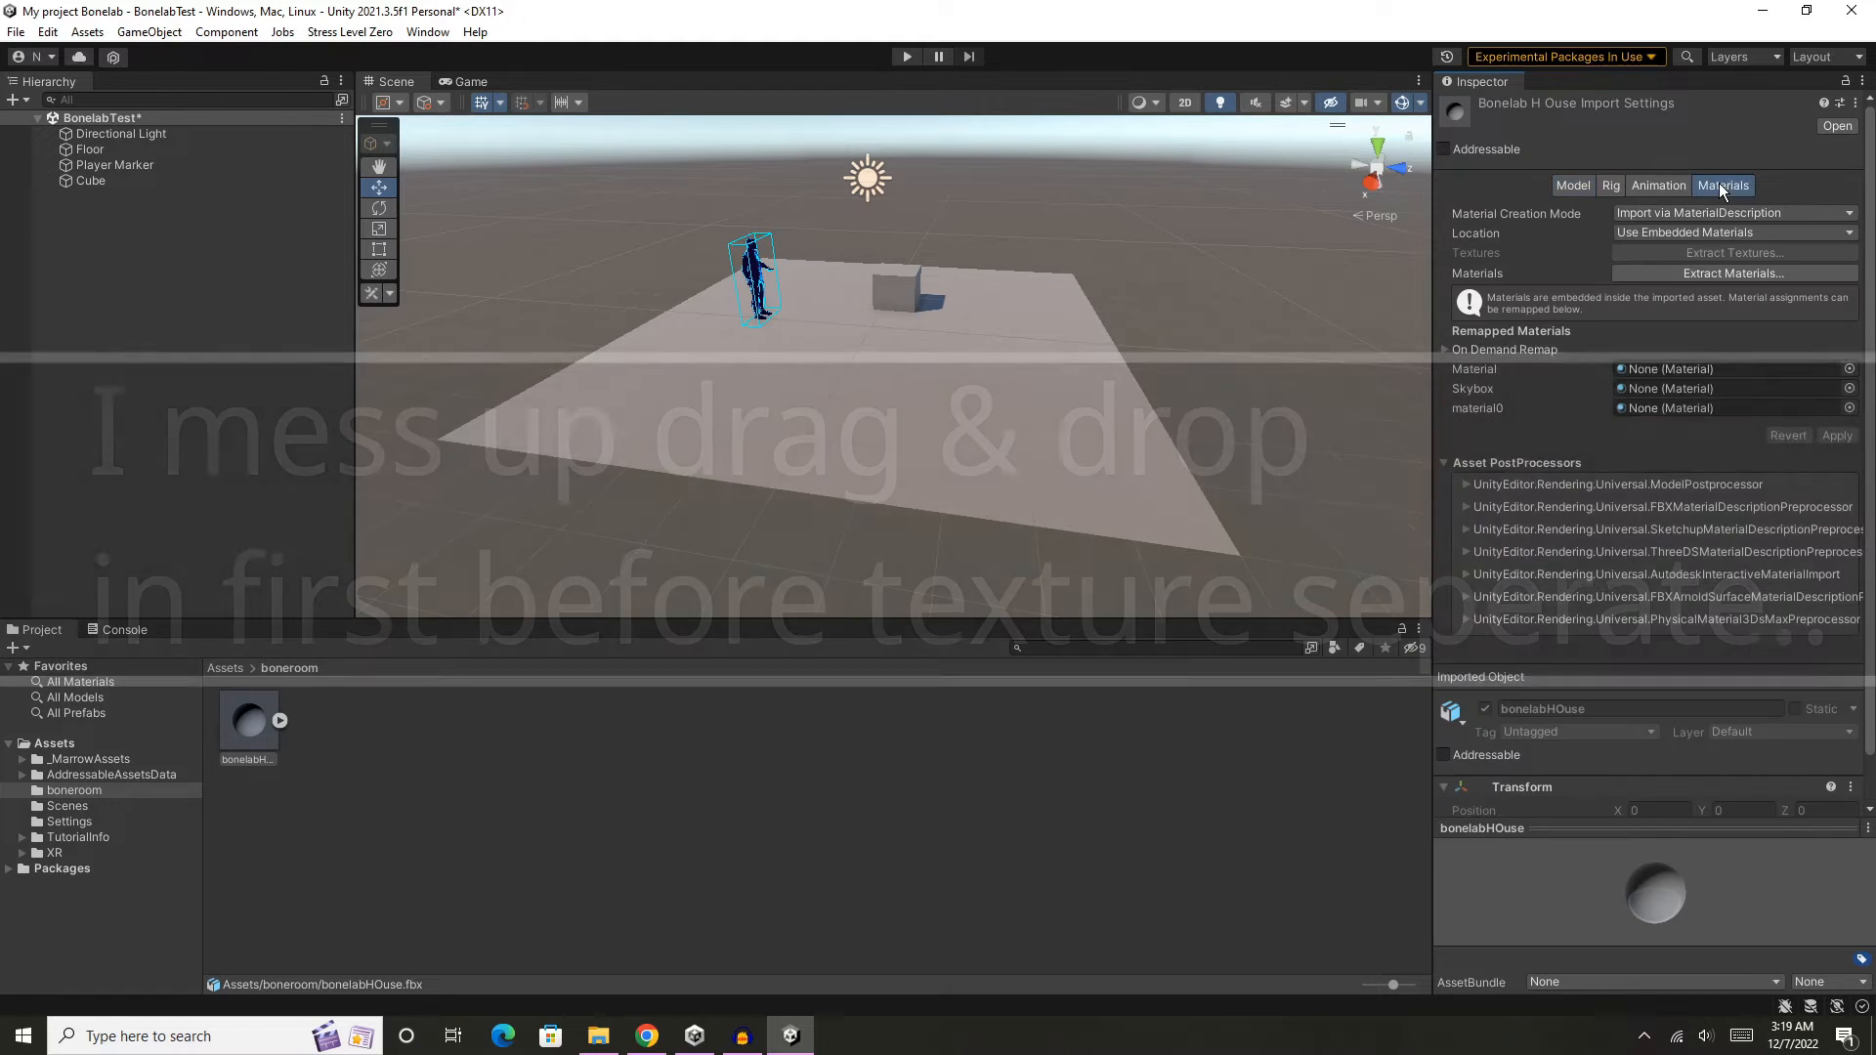
{"action": "scroll", "coordinate": [1871, 430], "scroll_direction": "down", "scroll_amount": 1}
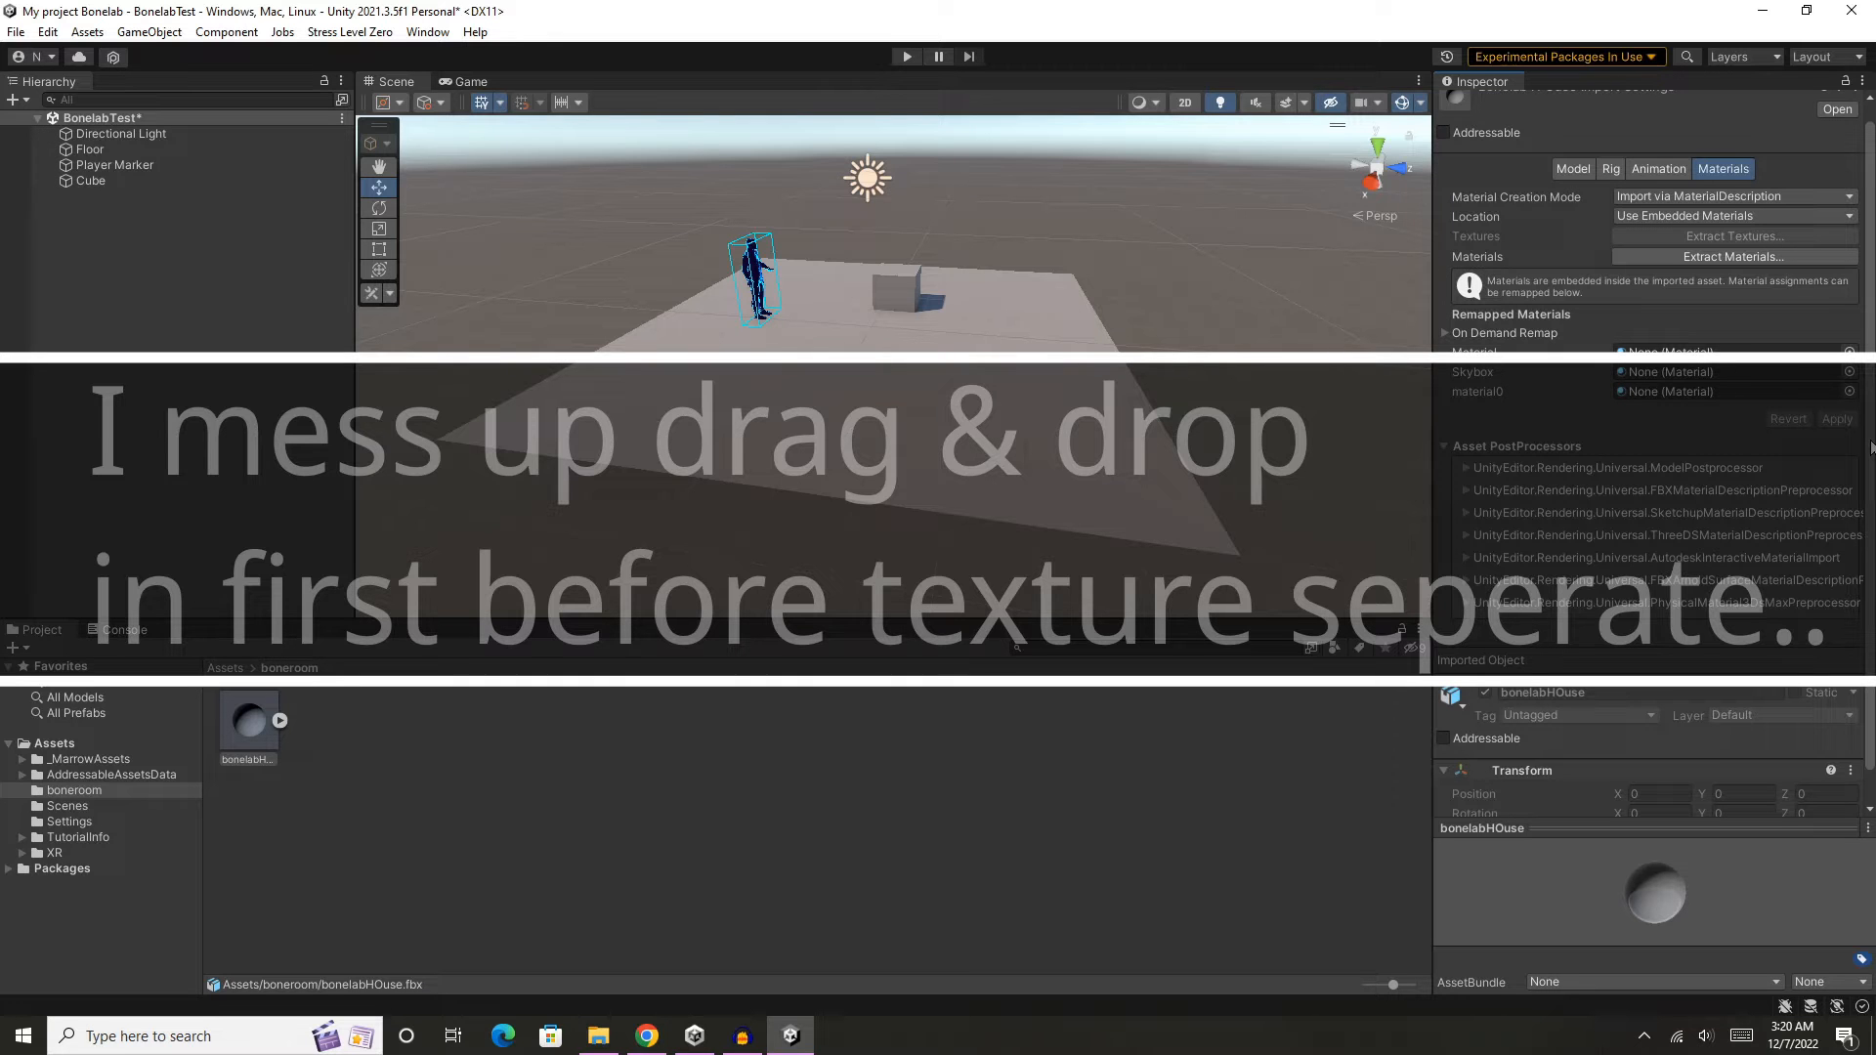
{"action": "left_click", "coordinate": [1769, 258]}
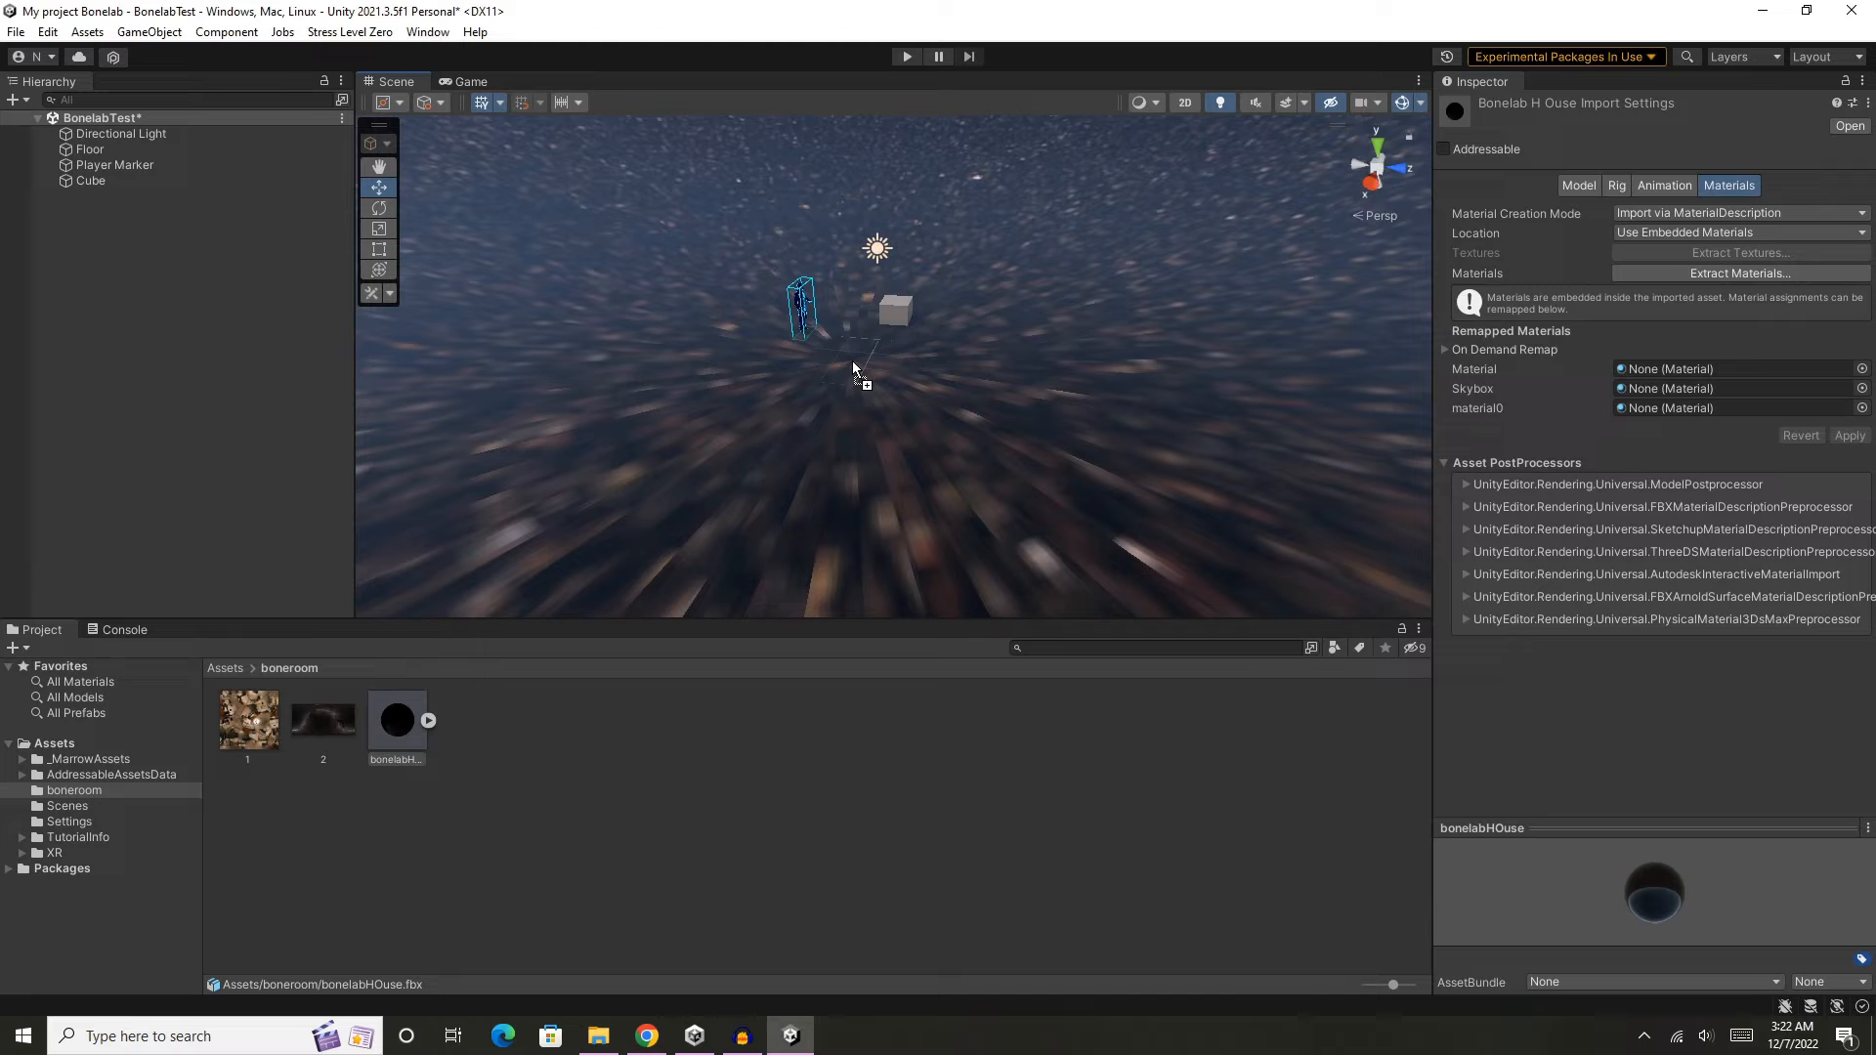
- Examine the bonelabHOuse model in the scene, including its sky sphere and where the house sits relative to the floor
{"action": "left_click_drag", "start_coordinate": [852, 360], "coordinate": [853, 361]}
{"action": "scroll", "coordinate": [1008, 387], "scroll_direction": "down", "scroll_amount": 10}
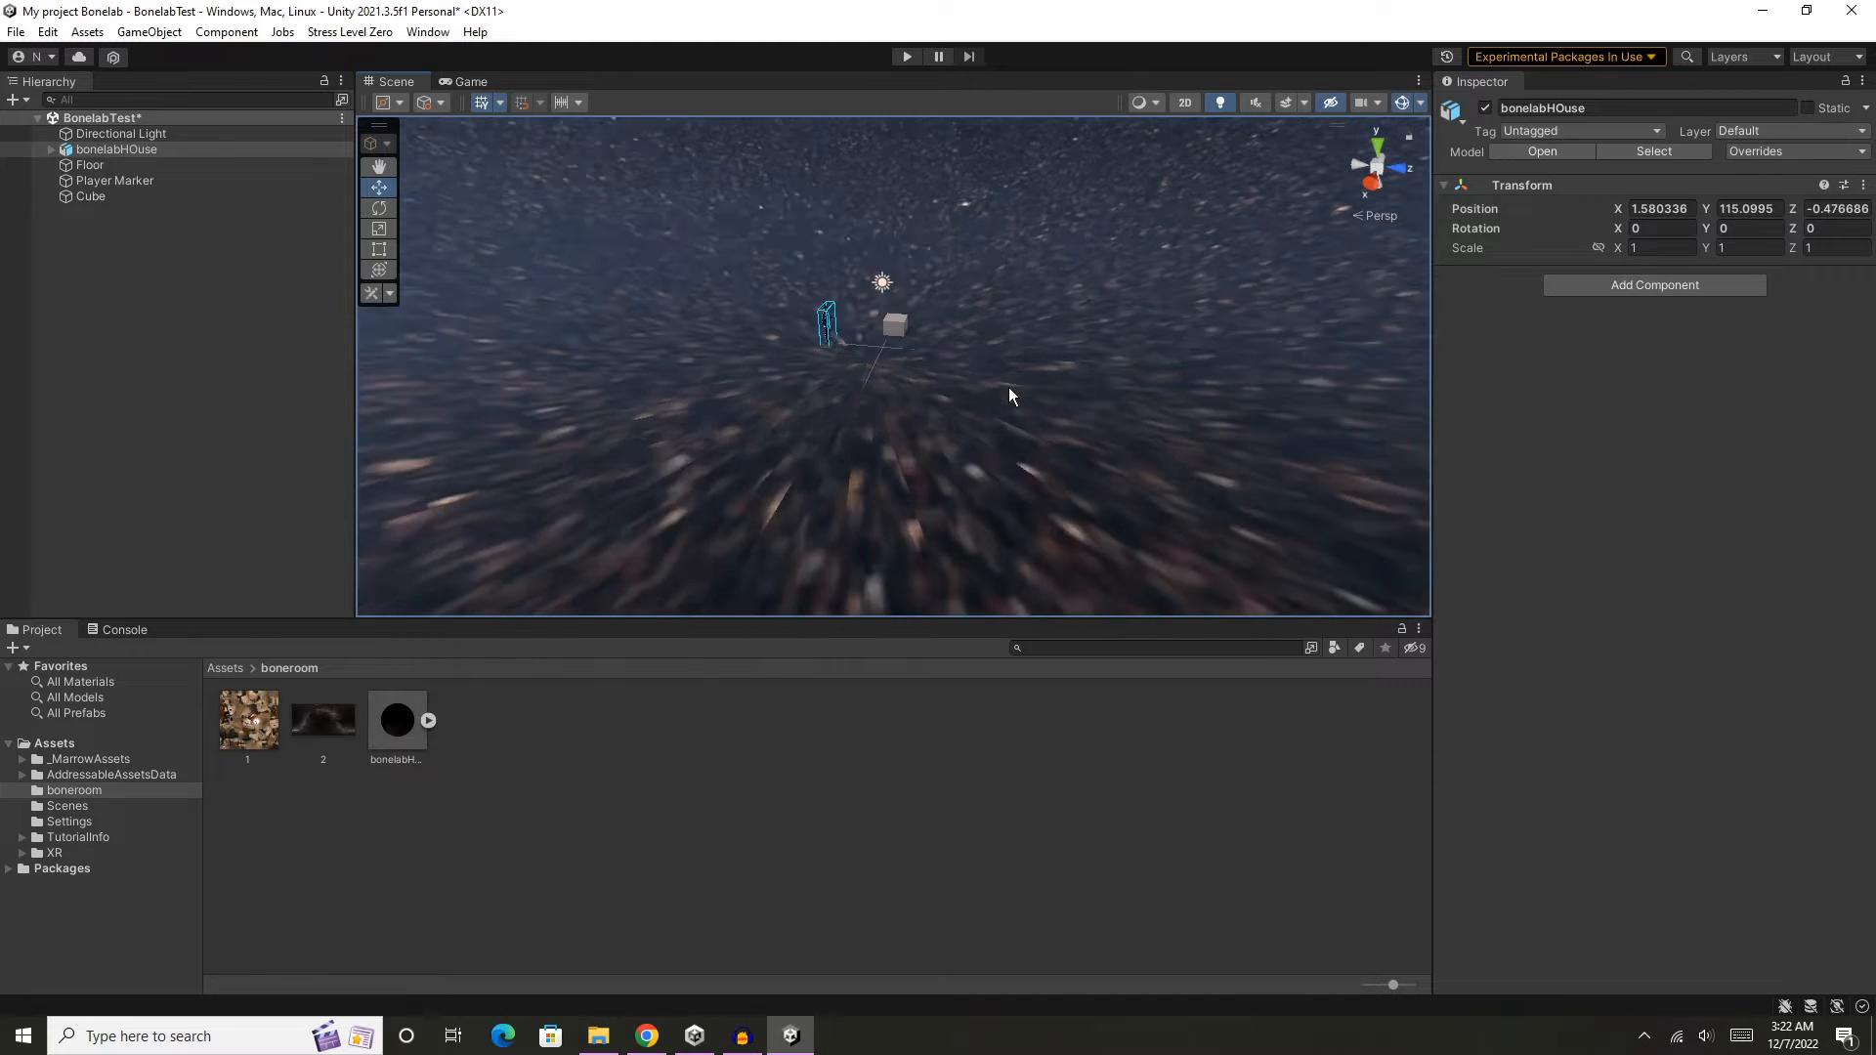
{"action": "scroll", "coordinate": [1086, 277], "scroll_direction": "down", "scroll_amount": 8}
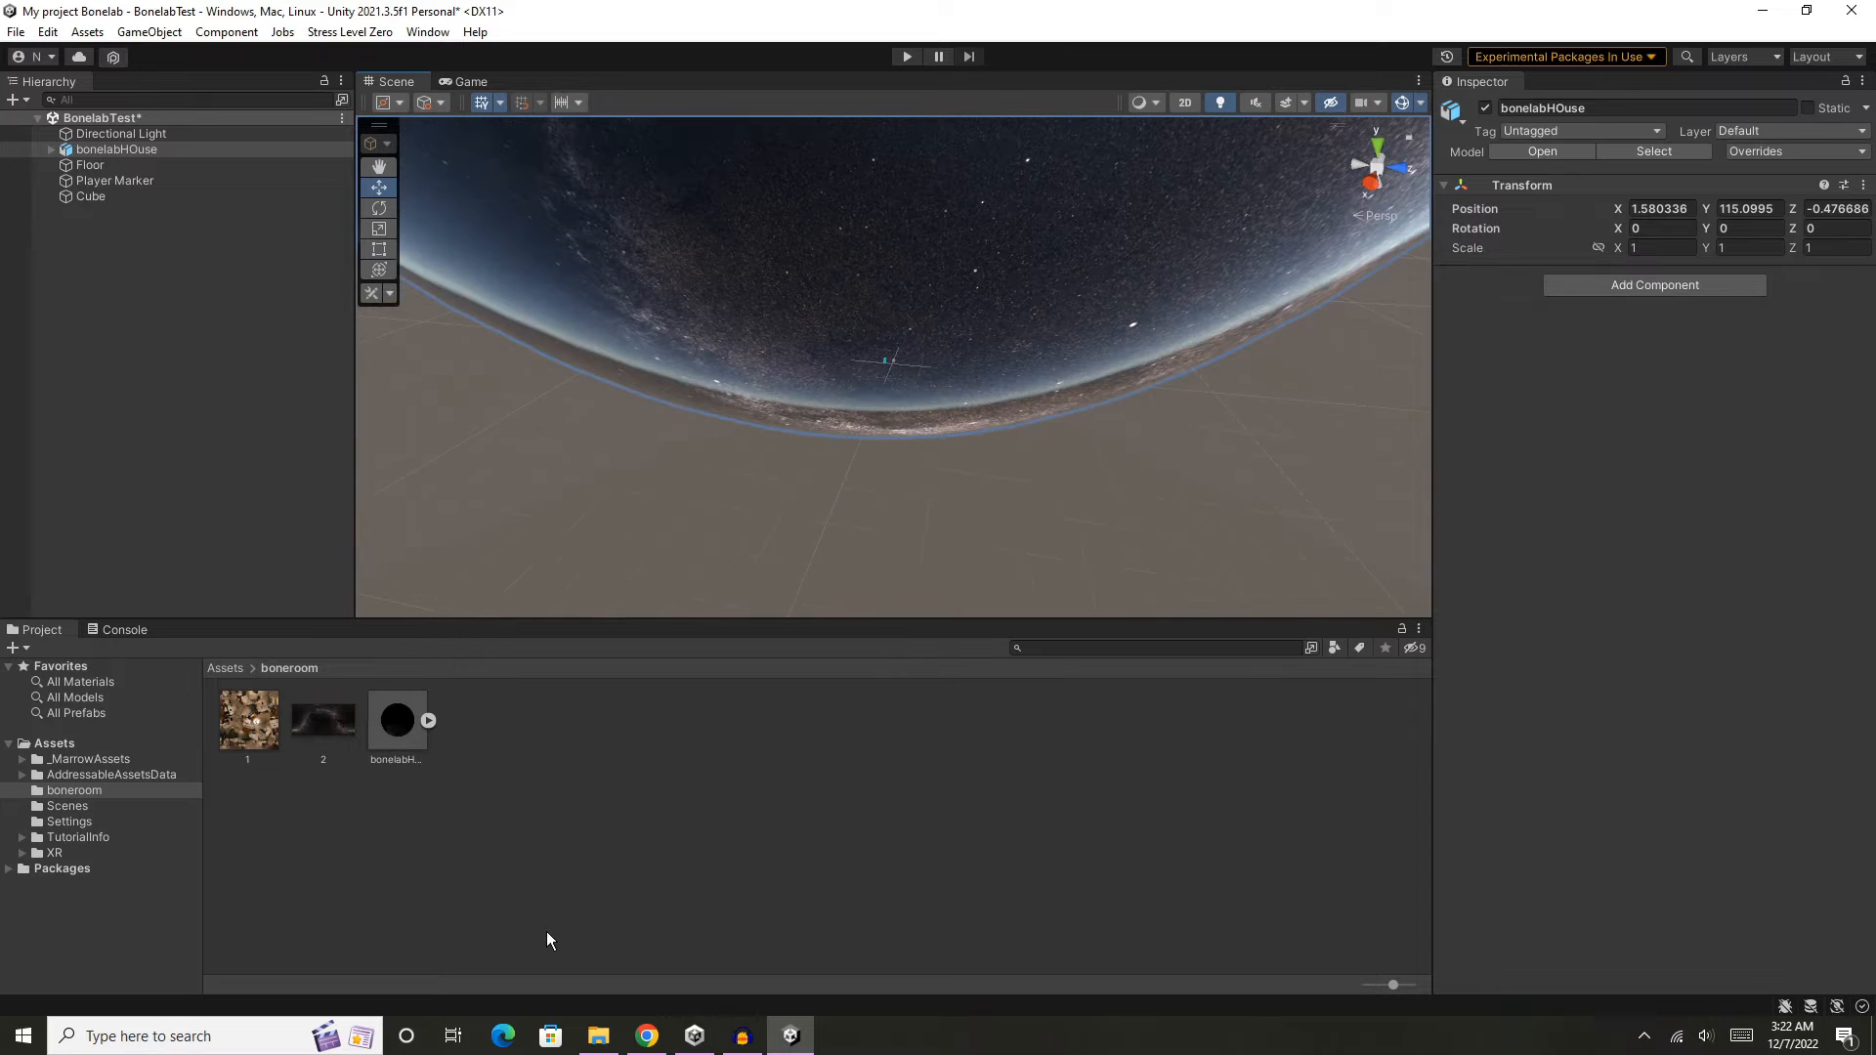
{"action": "scroll", "coordinate": [1082, 318], "scroll_direction": "up", "scroll_amount": 3}
{"action": "middle_click_drag", "start_coordinate": [1092, 251], "coordinate": [1093, 527]}
{"action": "scroll", "coordinate": [1094, 495], "scroll_direction": "down", "scroll_amount": 4}
{"action": "scroll", "coordinate": [1092, 488], "scroll_direction": "up", "scroll_amount": 4}
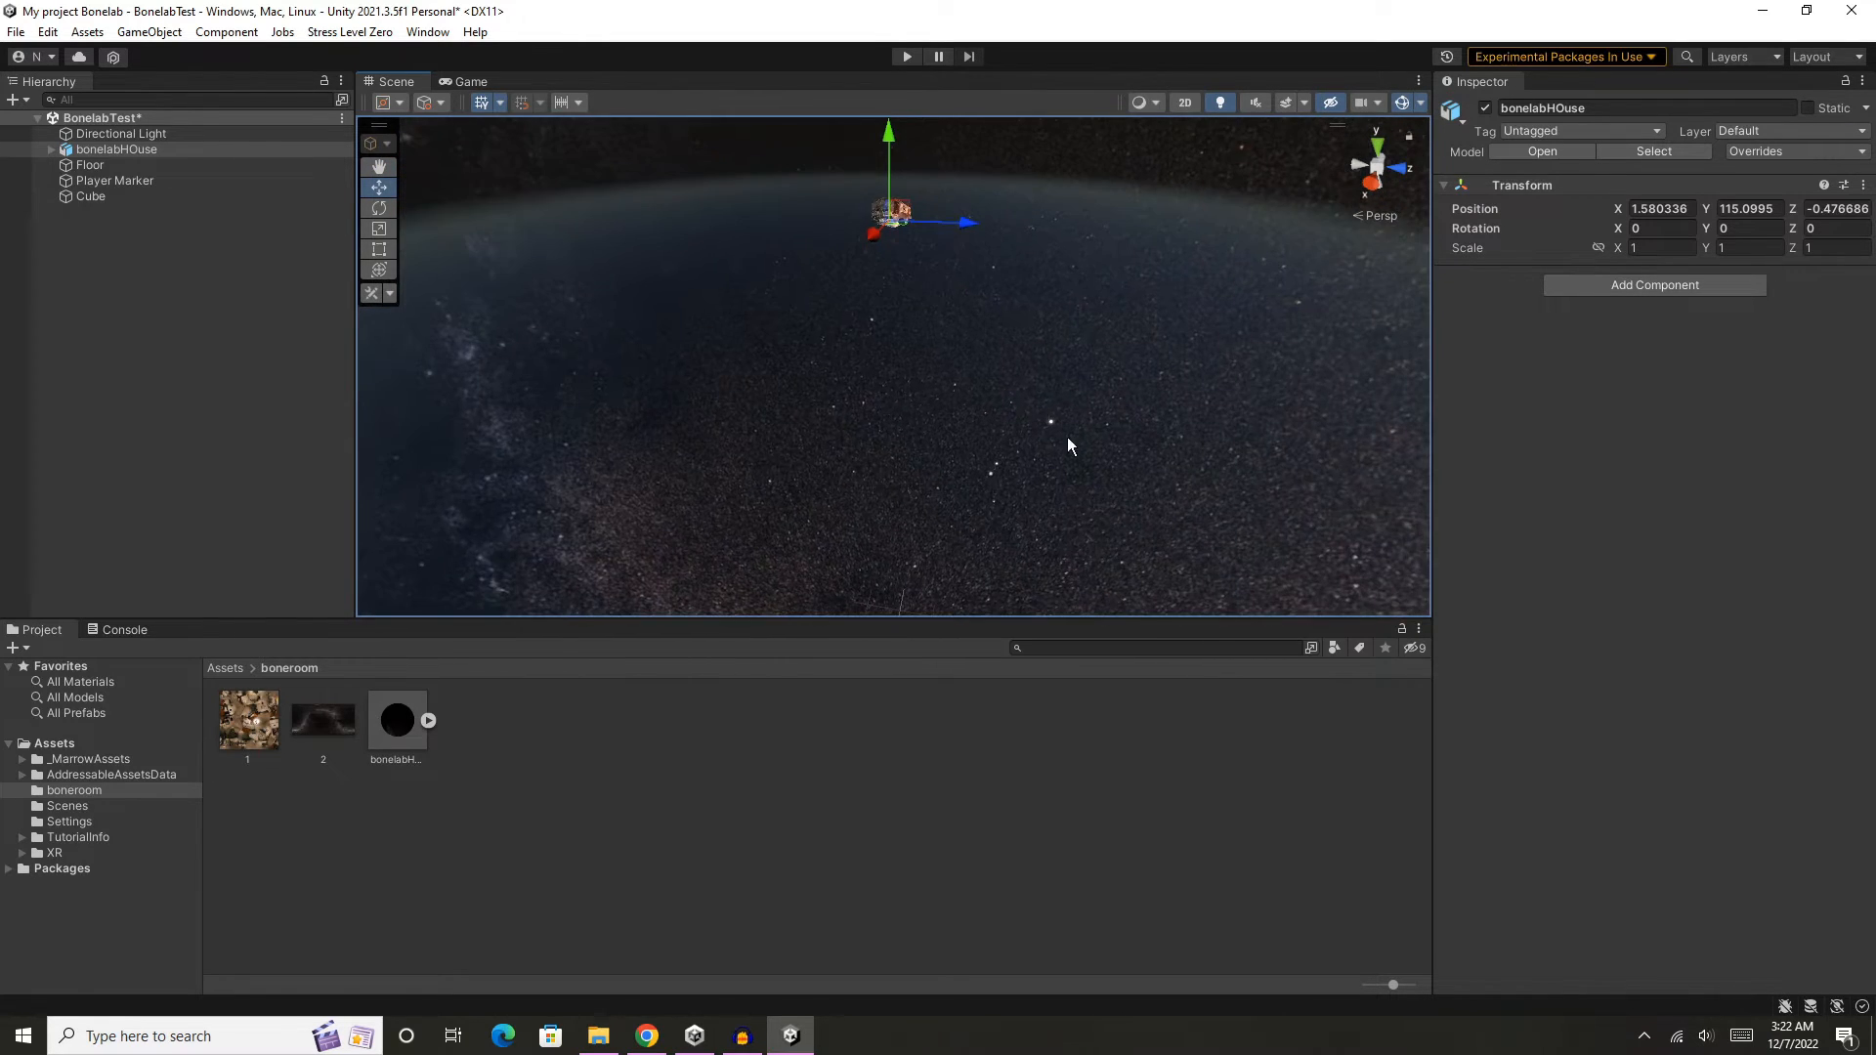
- Lower the bonelabHOuse model from high above the scene down to the floor plane, to about Y 2.41
{"action": "left_click_drag", "start_coordinate": [895, 136], "coordinate": [952, 484]}
{"action": "middle_click_drag", "start_coordinate": [952, 484], "coordinate": [965, 151]}
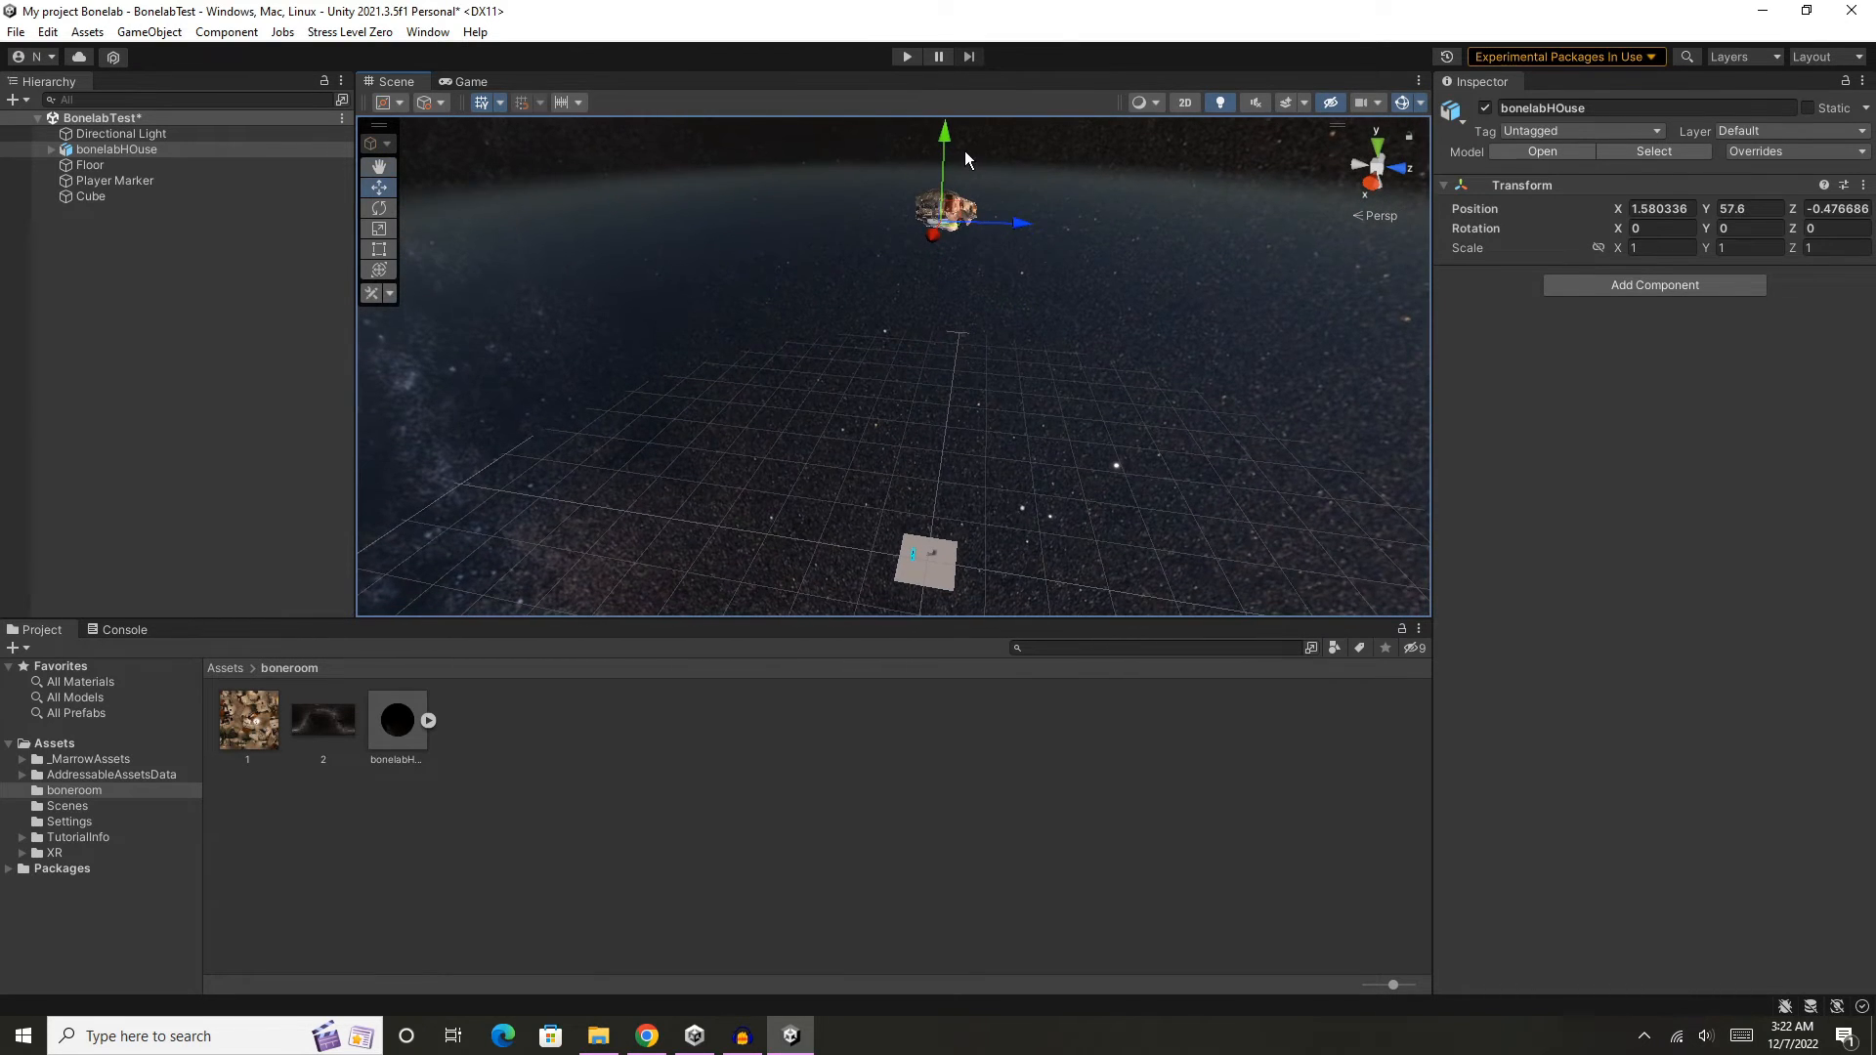
{"action": "left_click_drag", "start_coordinate": [950, 143], "coordinate": [958, 485]}
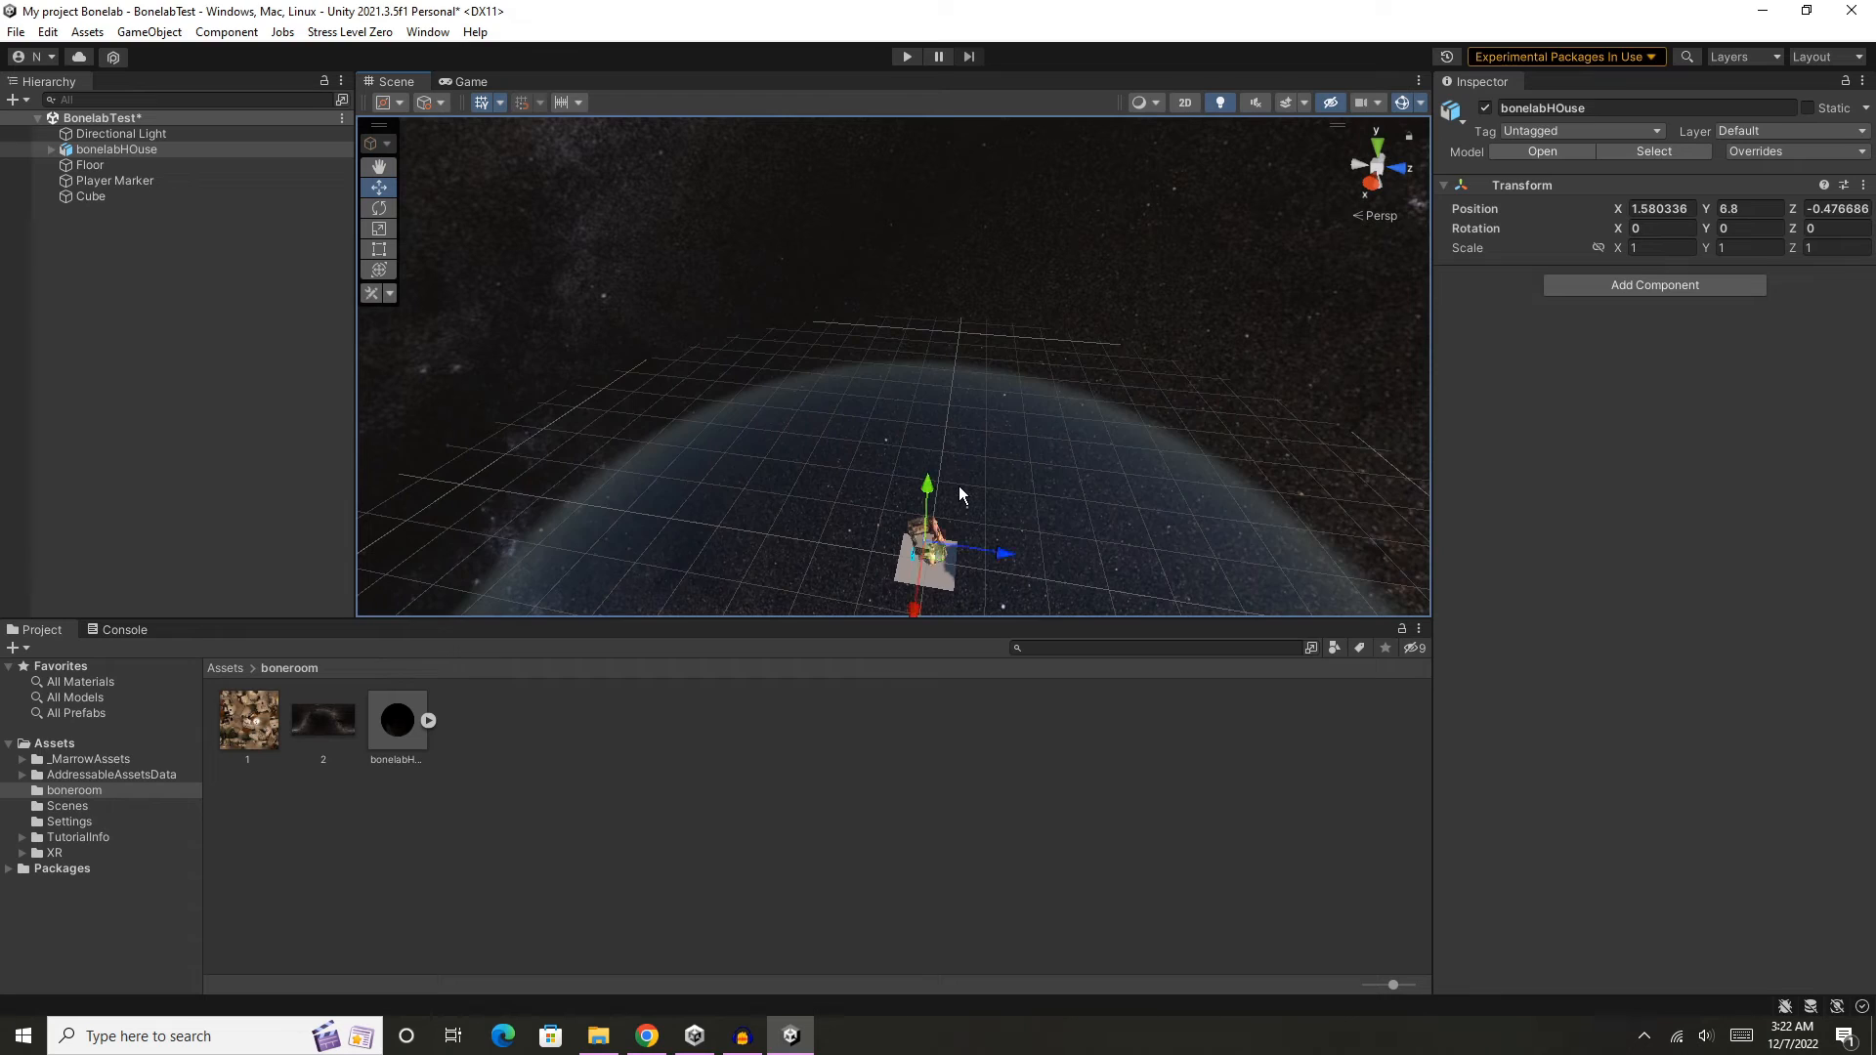
{"action": "scroll", "coordinate": [971, 489], "scroll_direction": "up", "scroll_amount": 3}
{"action": "middle_click_drag", "start_coordinate": [1038, 502], "coordinate": [1009, 289]}
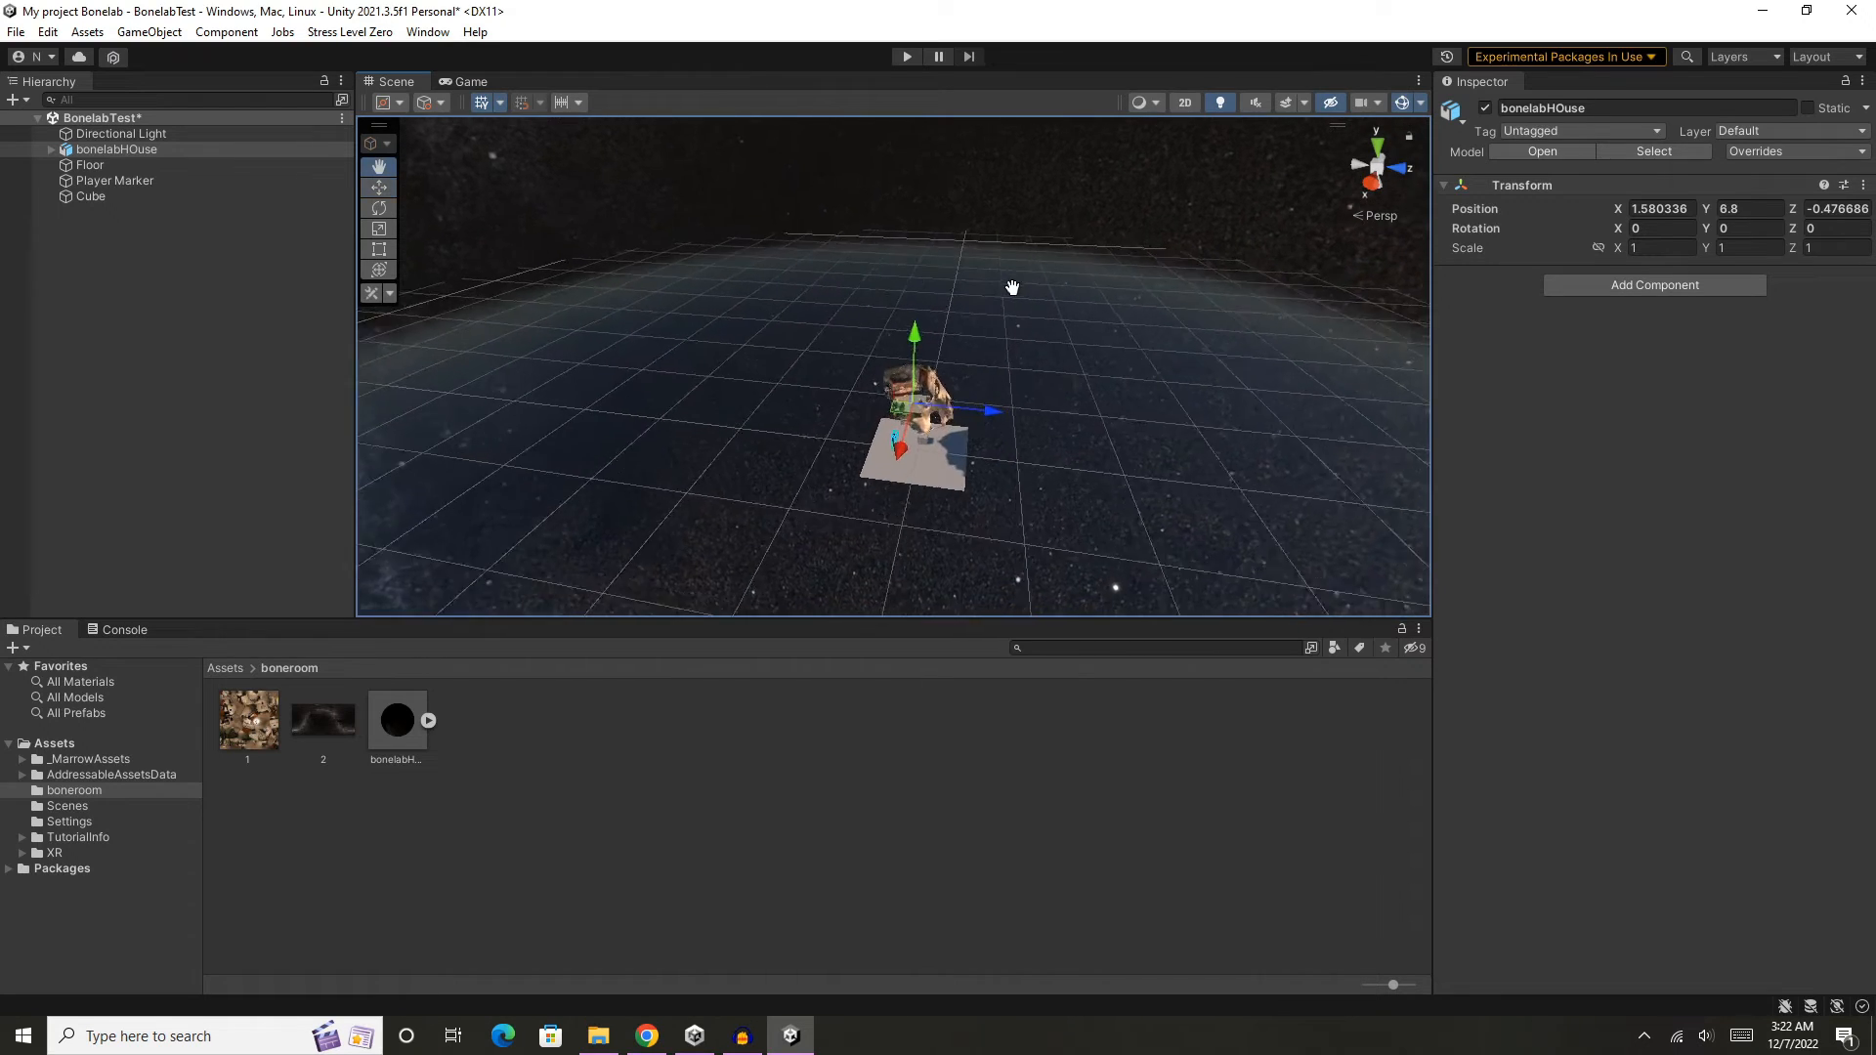
{"action": "scroll", "coordinate": [1029, 330], "scroll_direction": "up", "scroll_amount": 3}
{"action": "scroll", "coordinate": [1029, 331], "scroll_direction": "up", "scroll_amount": 8}
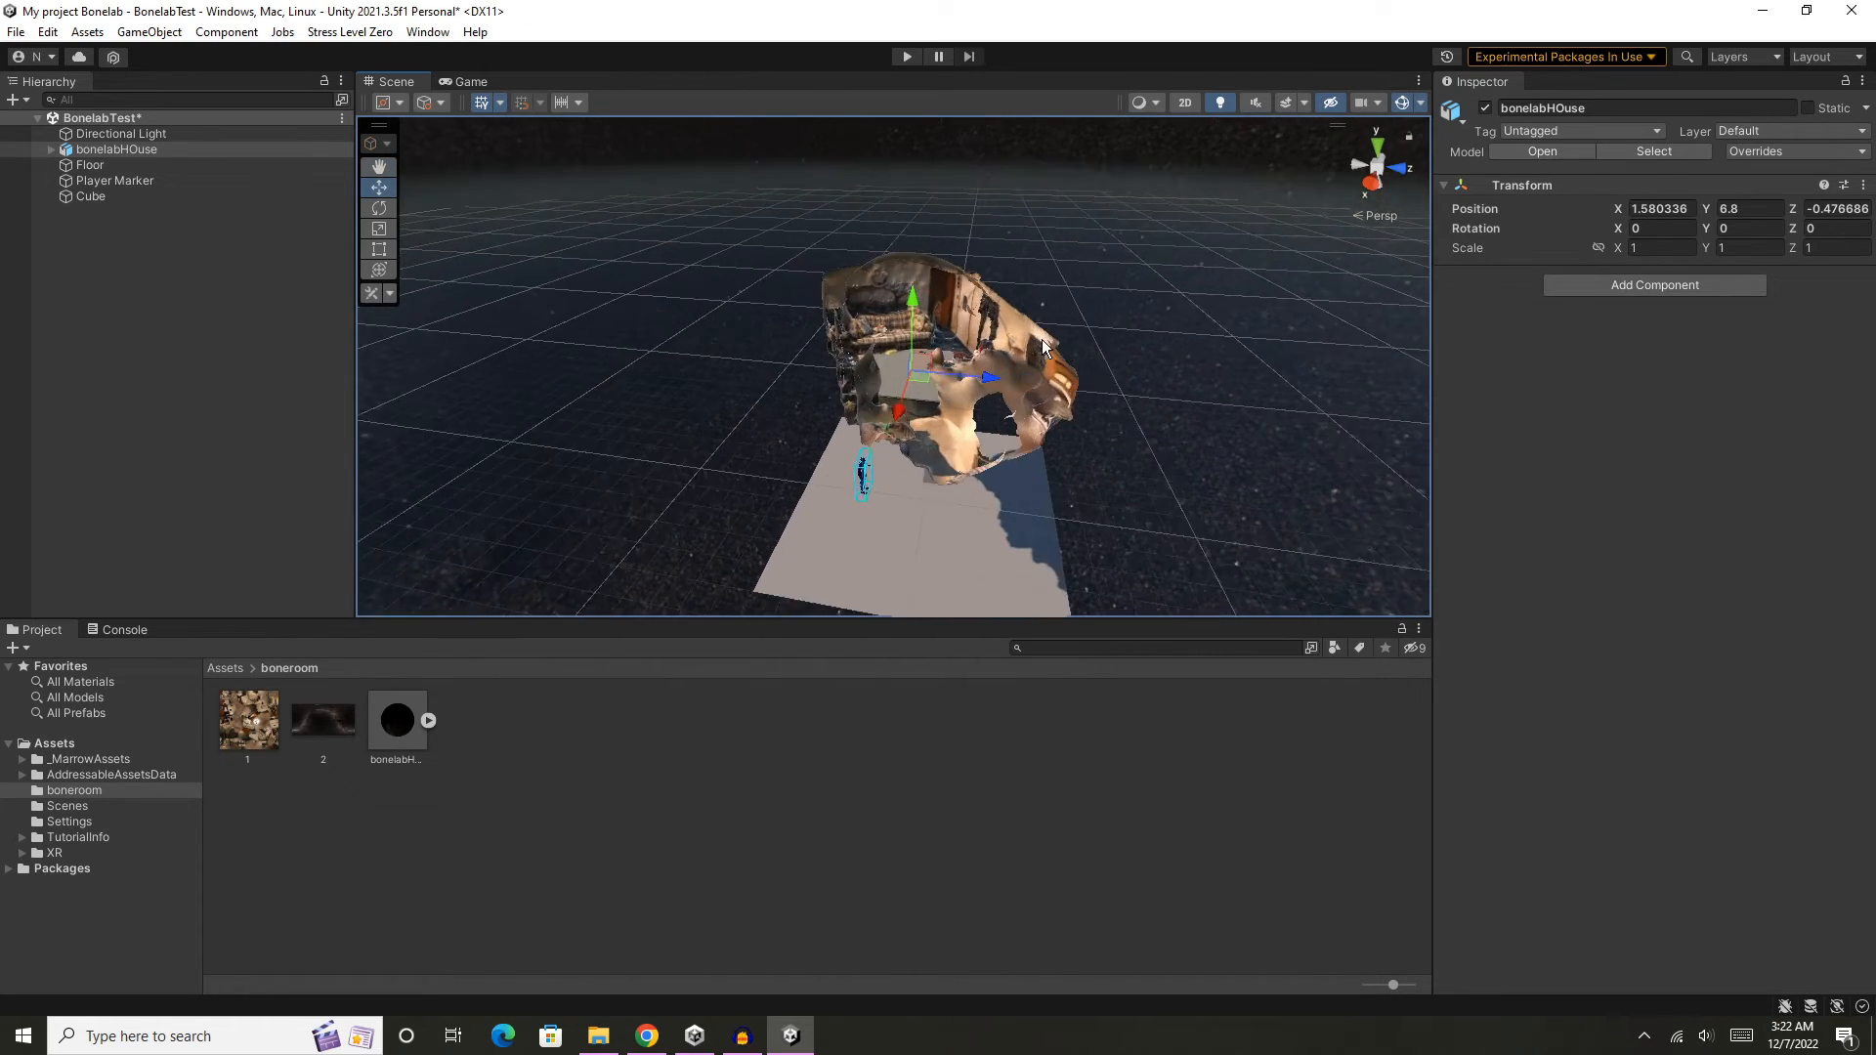
{"action": "scroll", "coordinate": [1044, 347], "scroll_direction": "up", "scroll_amount": 2}
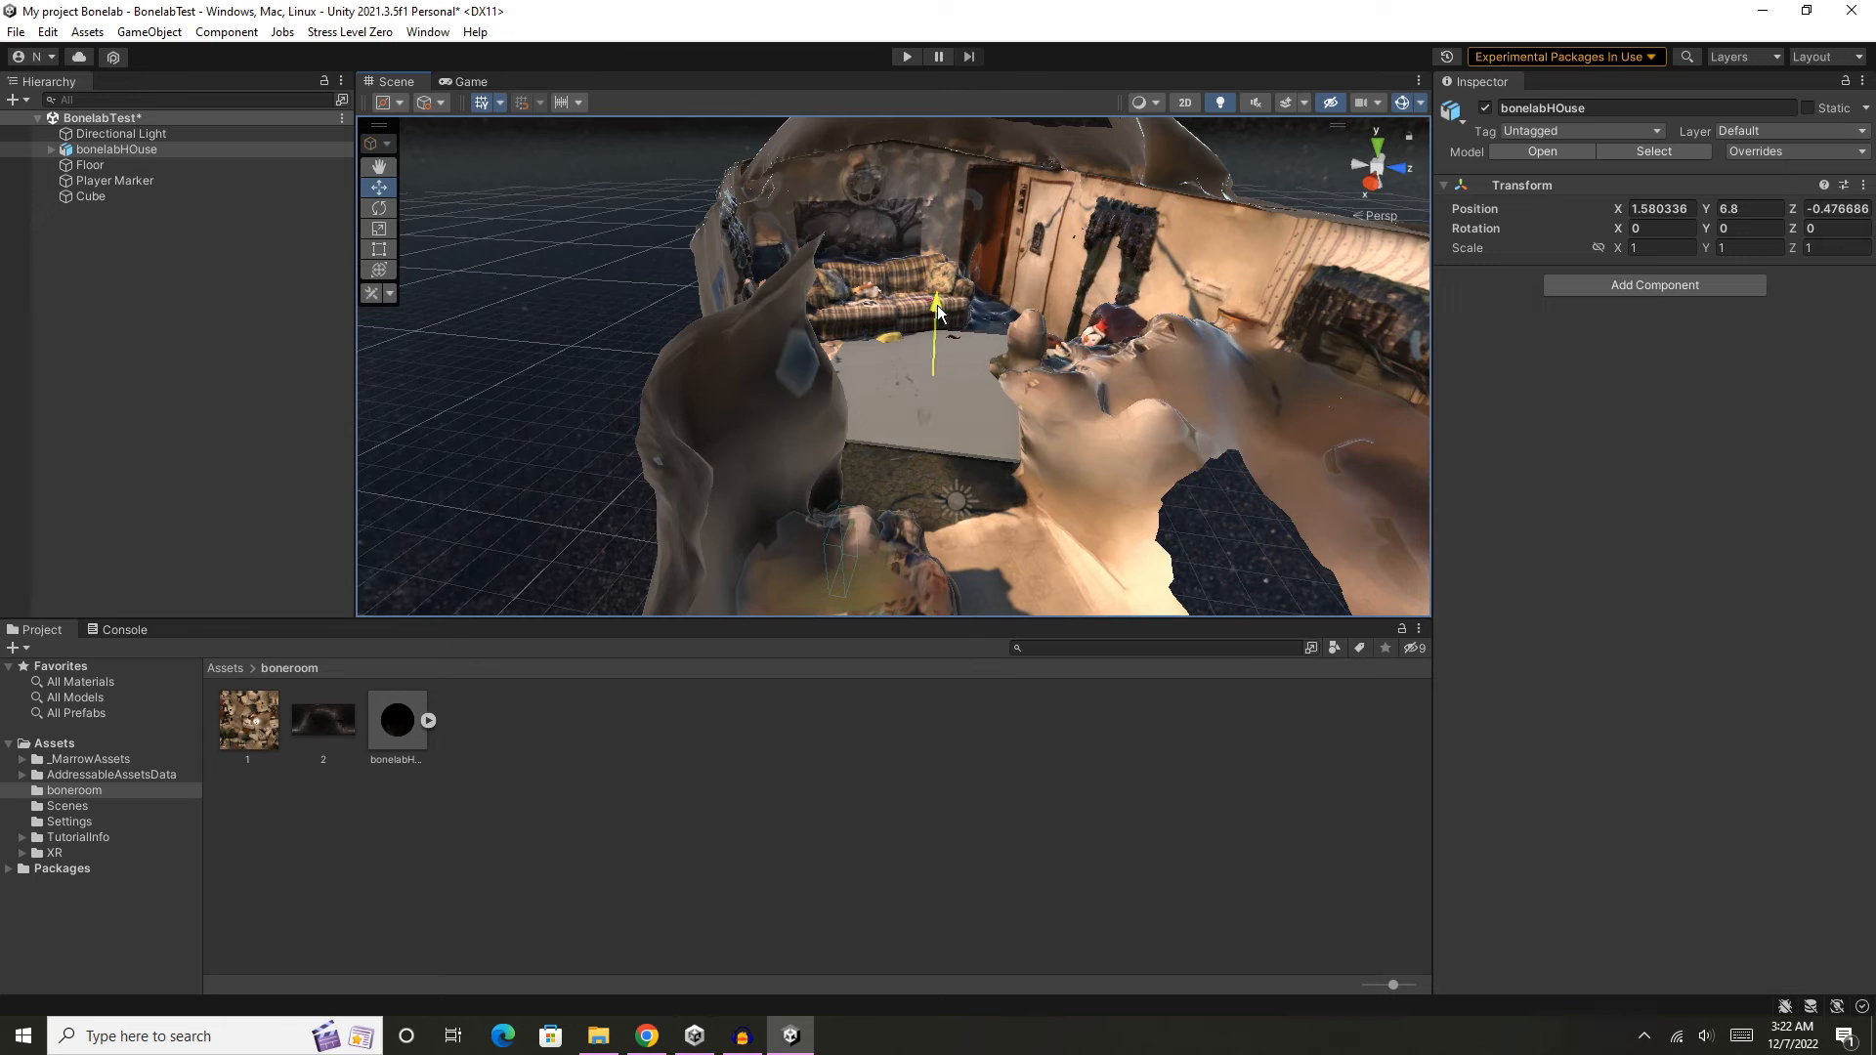
{"action": "left_click_drag", "start_coordinate": [936, 305], "coordinate": [970, 537]}
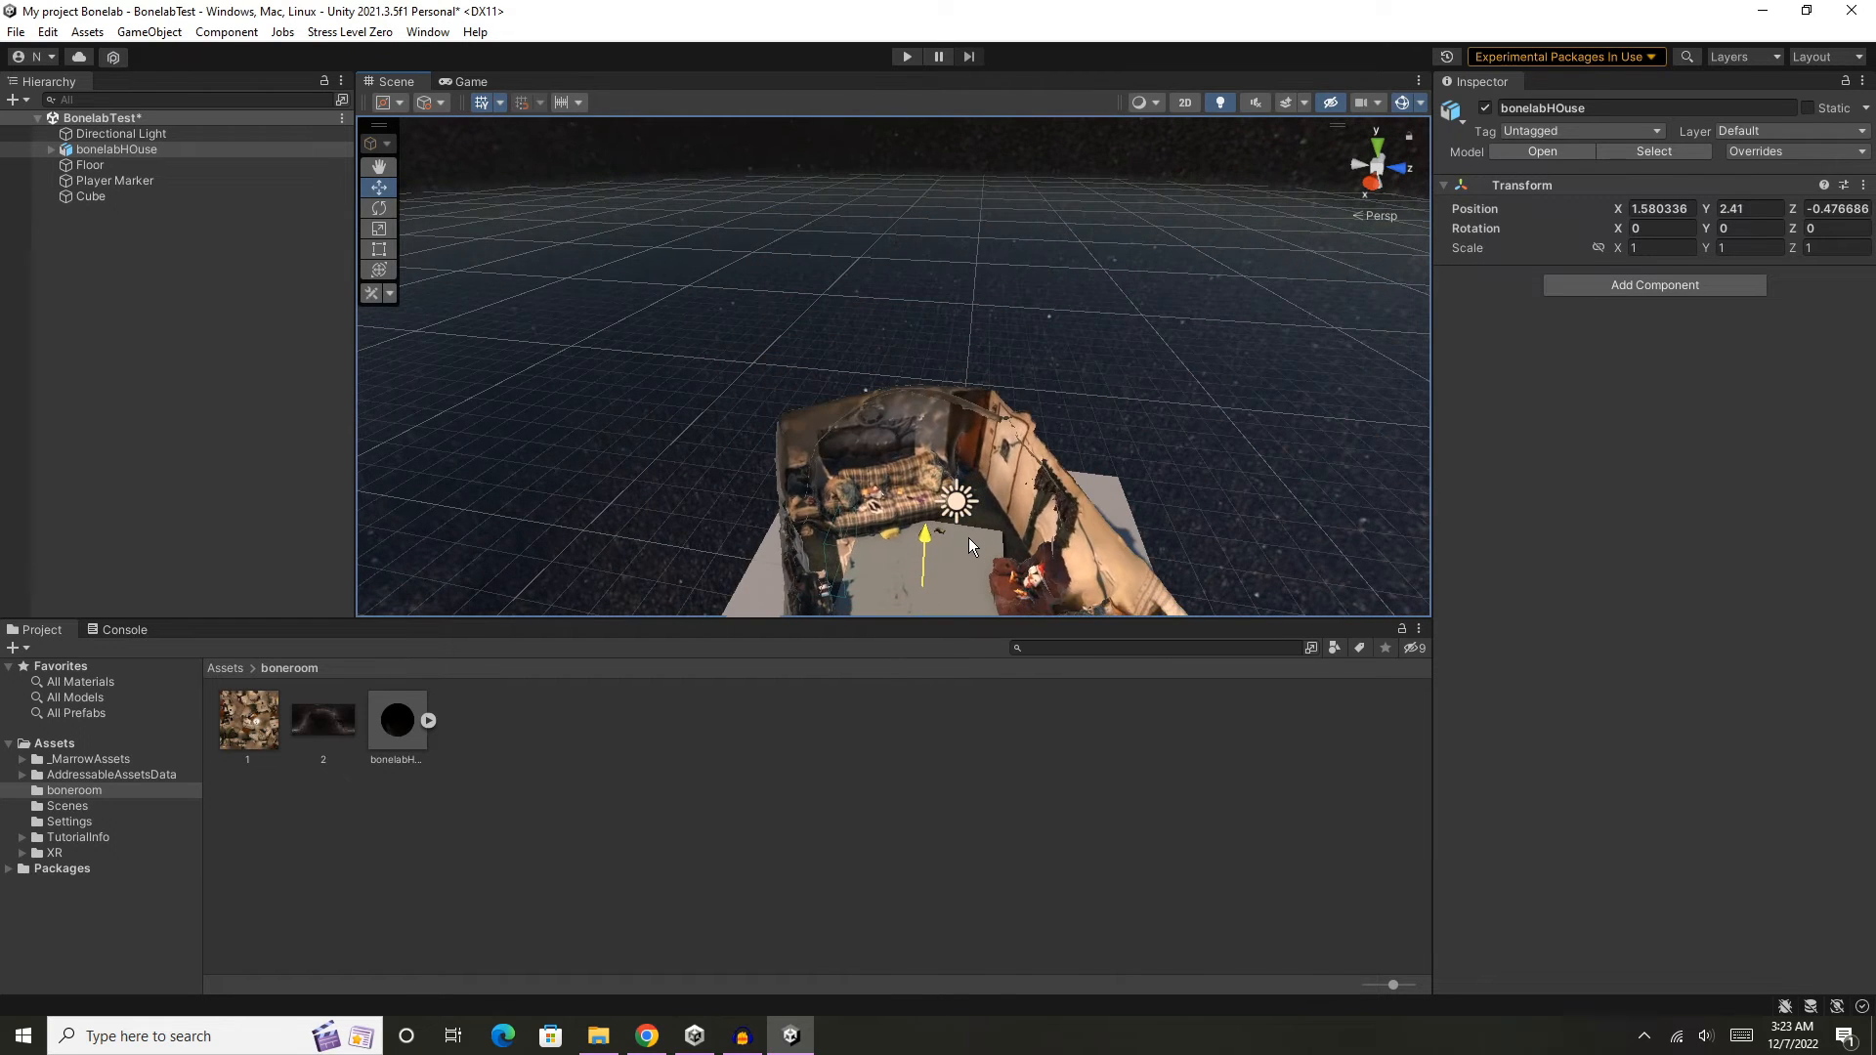
- Examine the inside of the house model, from the overall room layout to the red armchair with the penguin toy
{"action": "middle_click_drag", "start_coordinate": [1093, 465], "coordinate": [1049, 268]}
{"action": "scroll", "coordinate": [1050, 268], "scroll_direction": "up", "scroll_amount": 3}
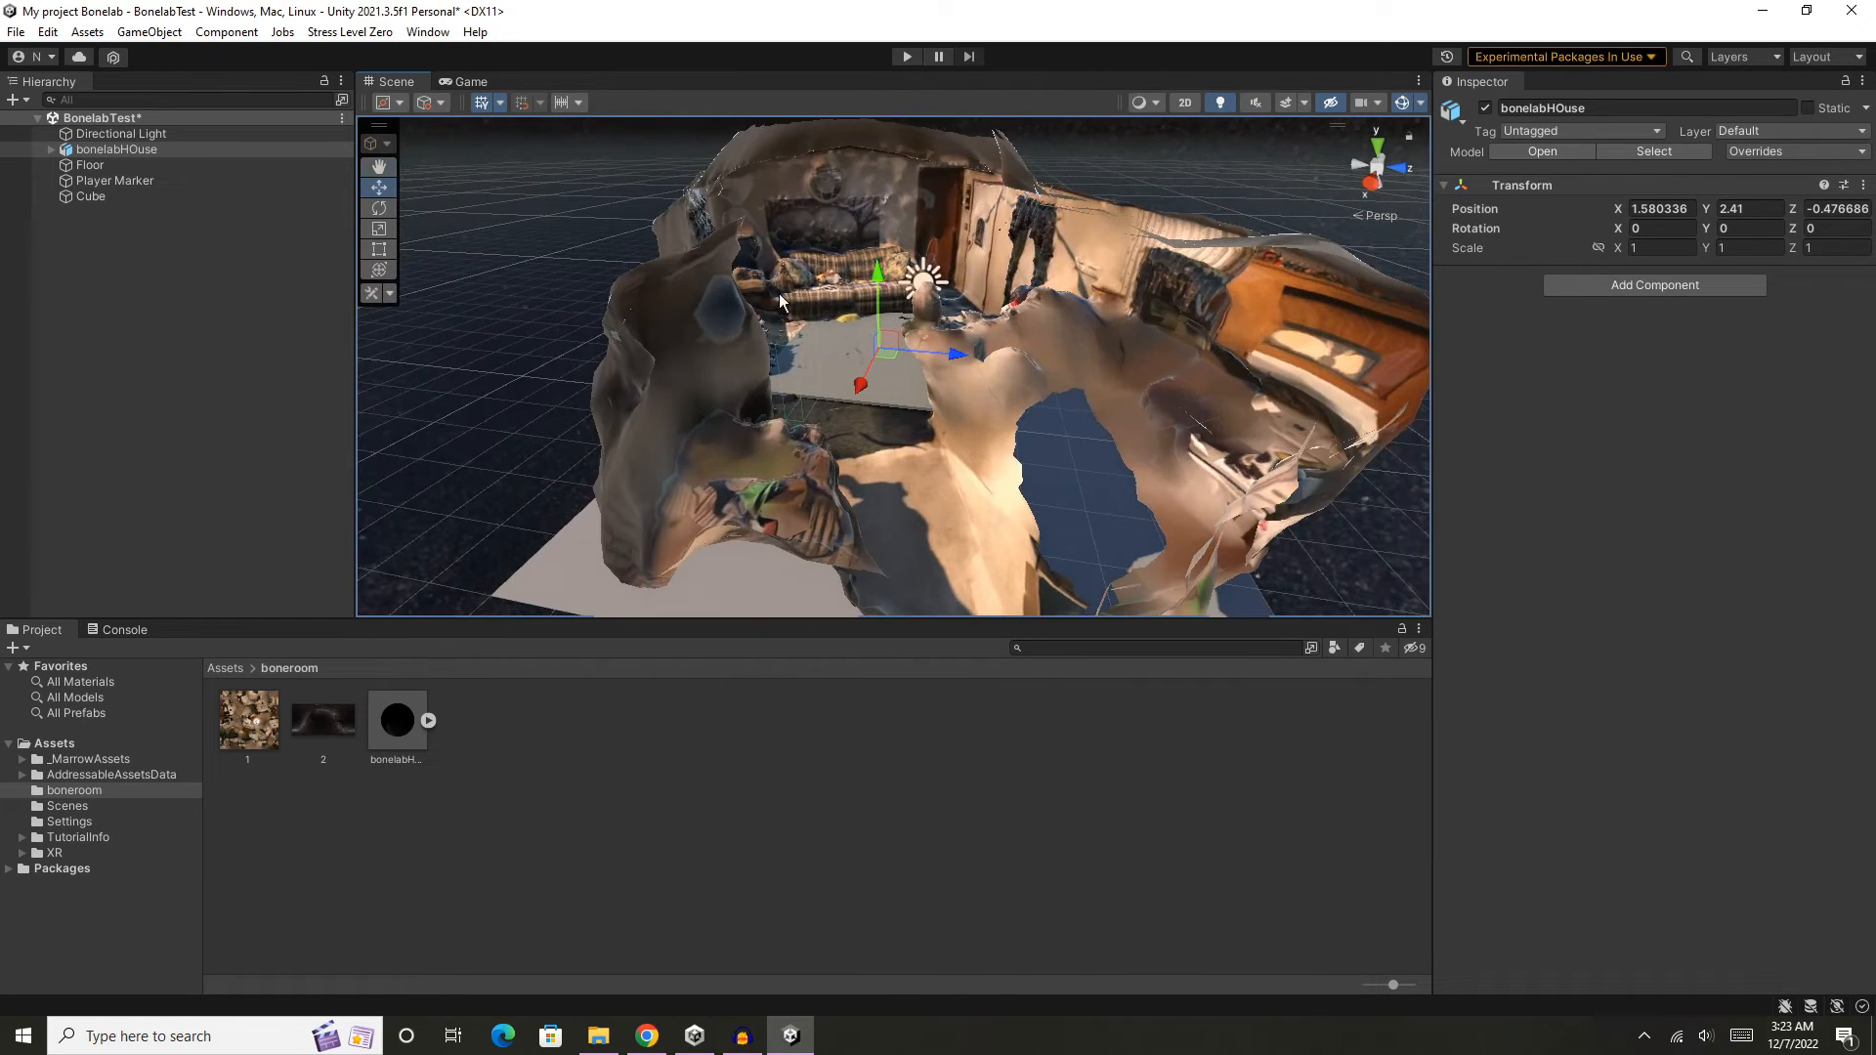
{"action": "right_click_drag", "start_coordinate": [814, 237], "coordinate": [969, 237]}
{"action": "middle_click_drag", "start_coordinate": [969, 237], "coordinate": [1114, 259]}
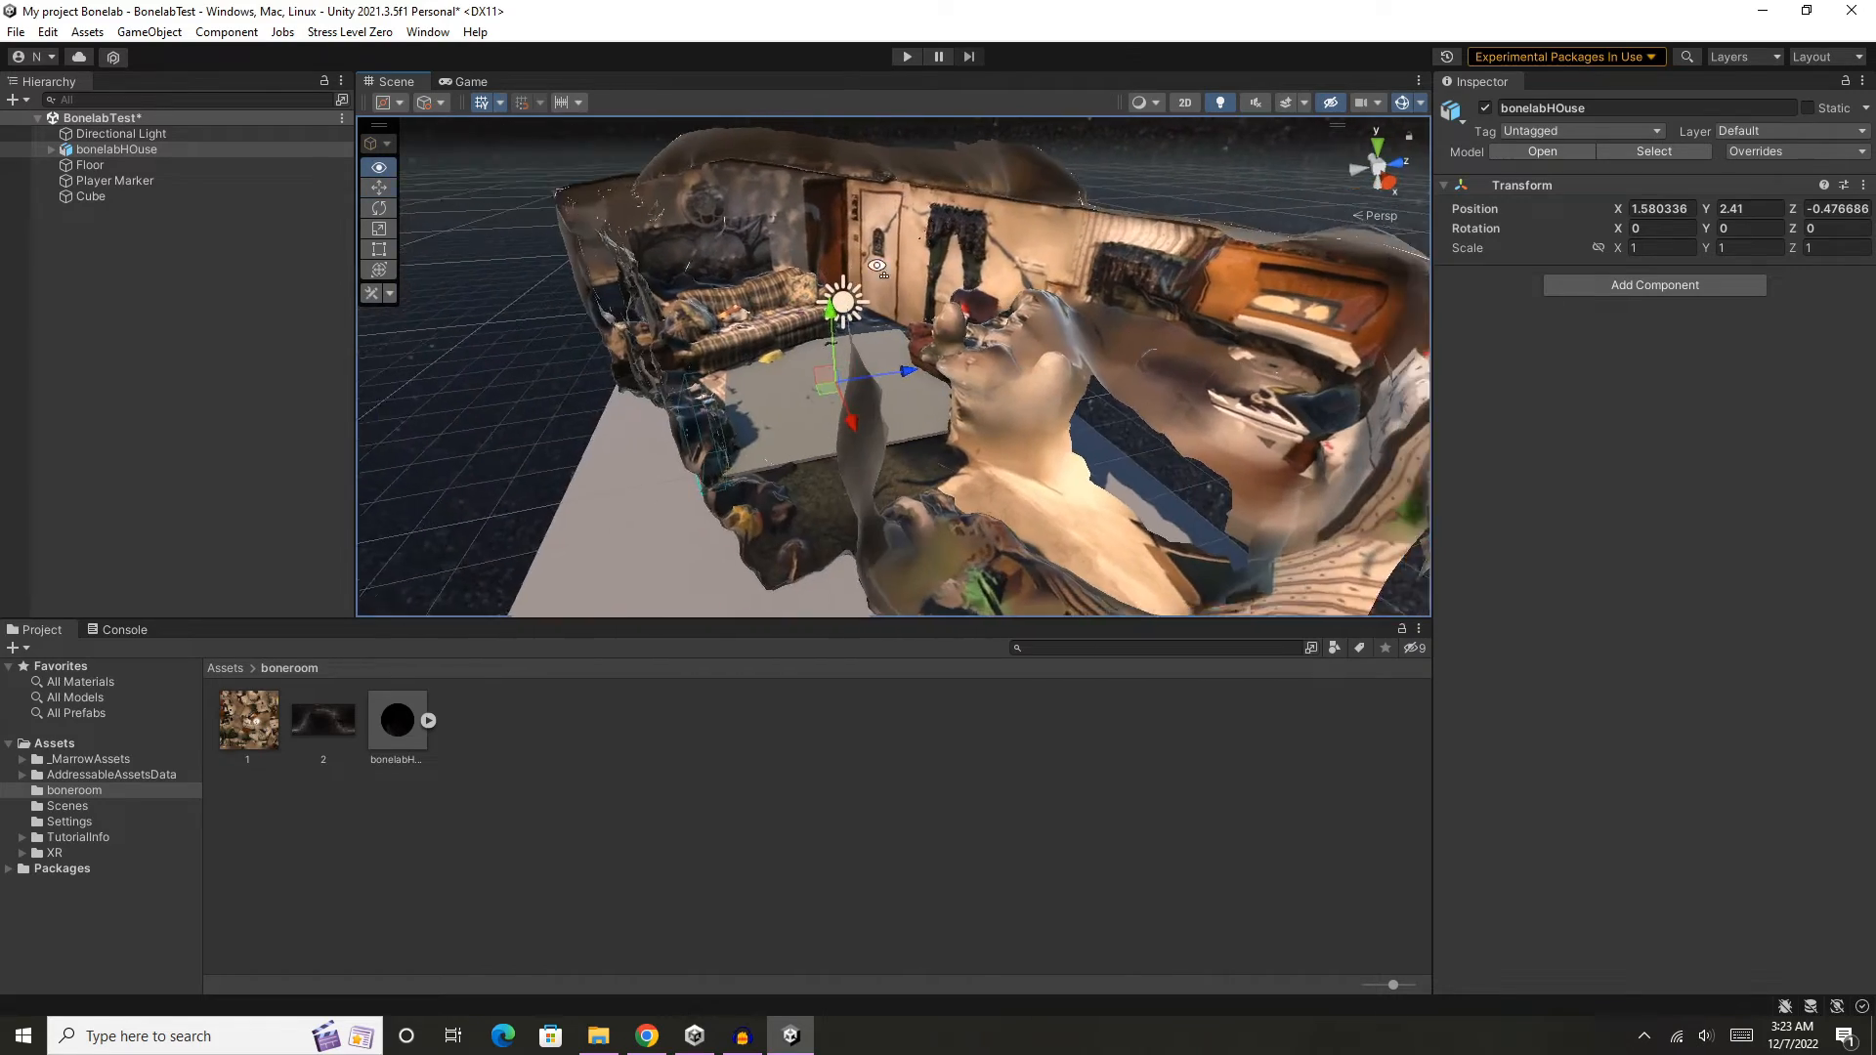
{"action": "right_click_drag", "start_coordinate": [787, 285], "coordinate": [945, 291]}
{"action": "middle_click_drag", "start_coordinate": [671, 287], "coordinate": [777, 284]}
{"action": "scroll", "coordinate": [926, 289], "scroll_direction": "up", "scroll_amount": 10}
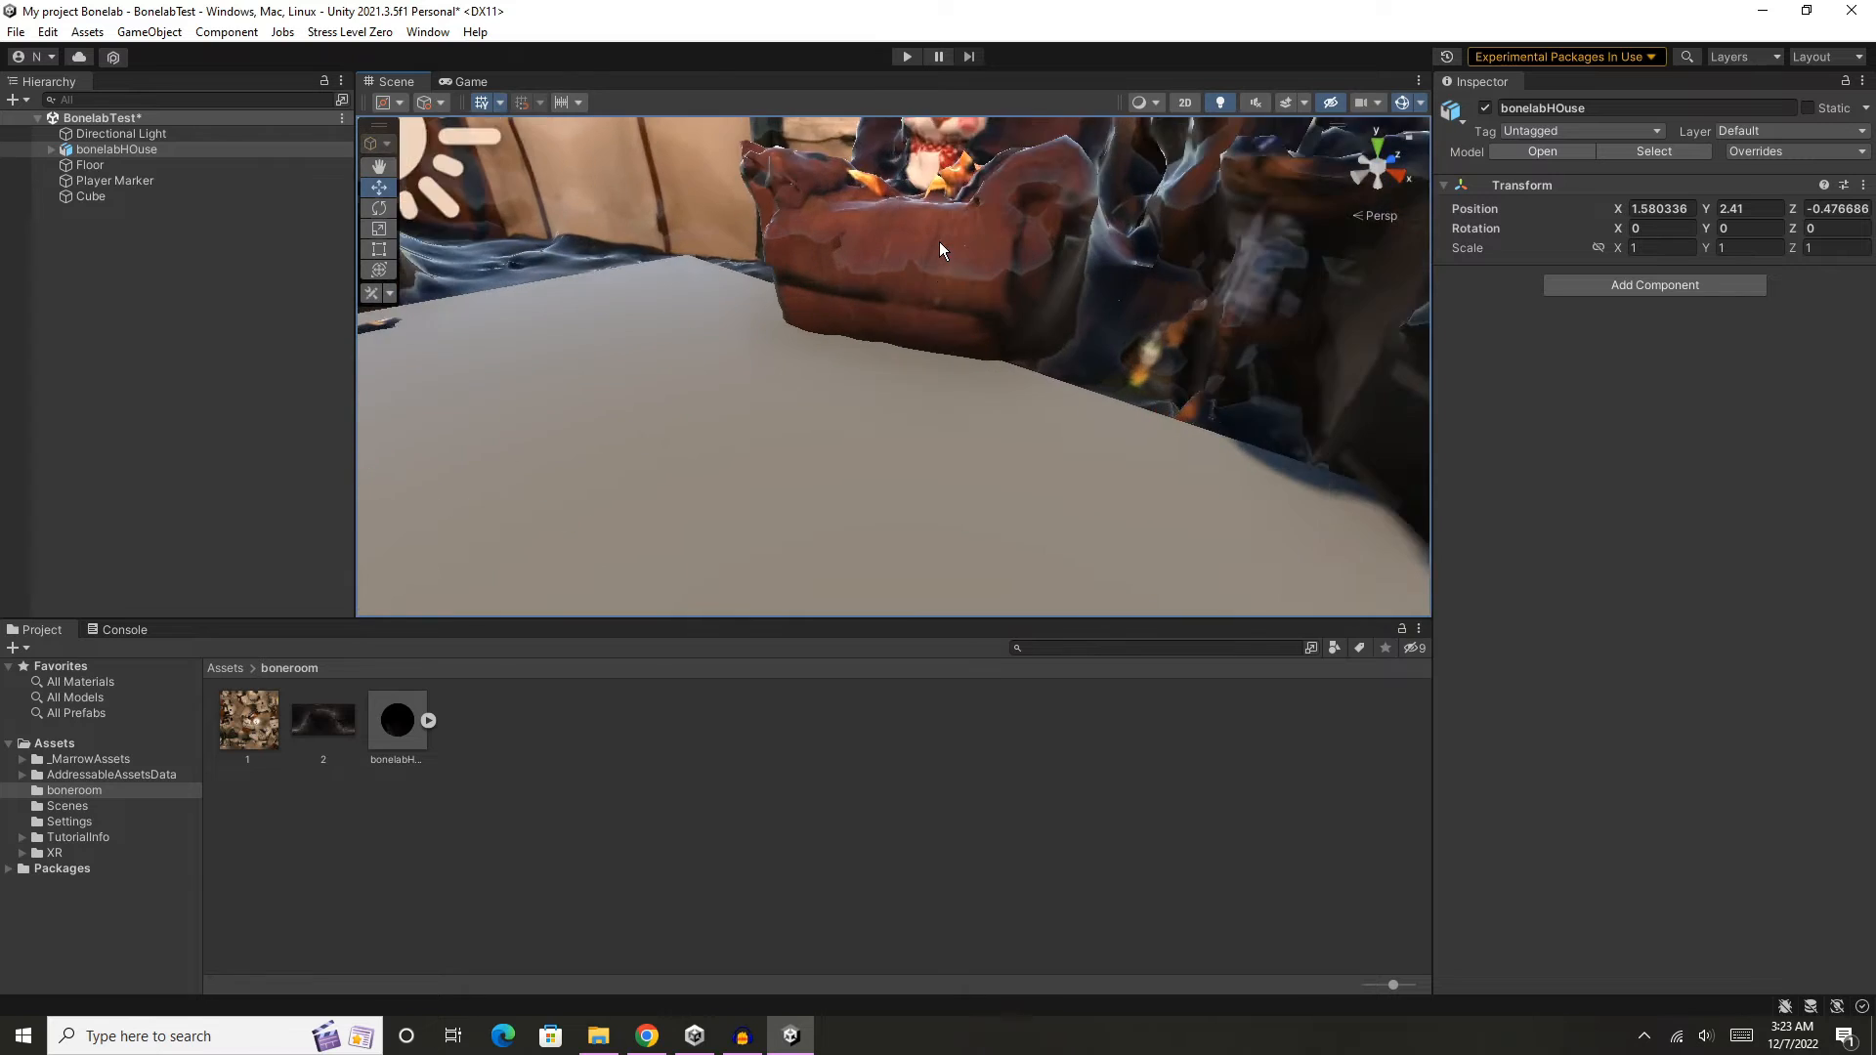
{"action": "middle_click_drag", "start_coordinate": [938, 242], "coordinate": [938, 296]}
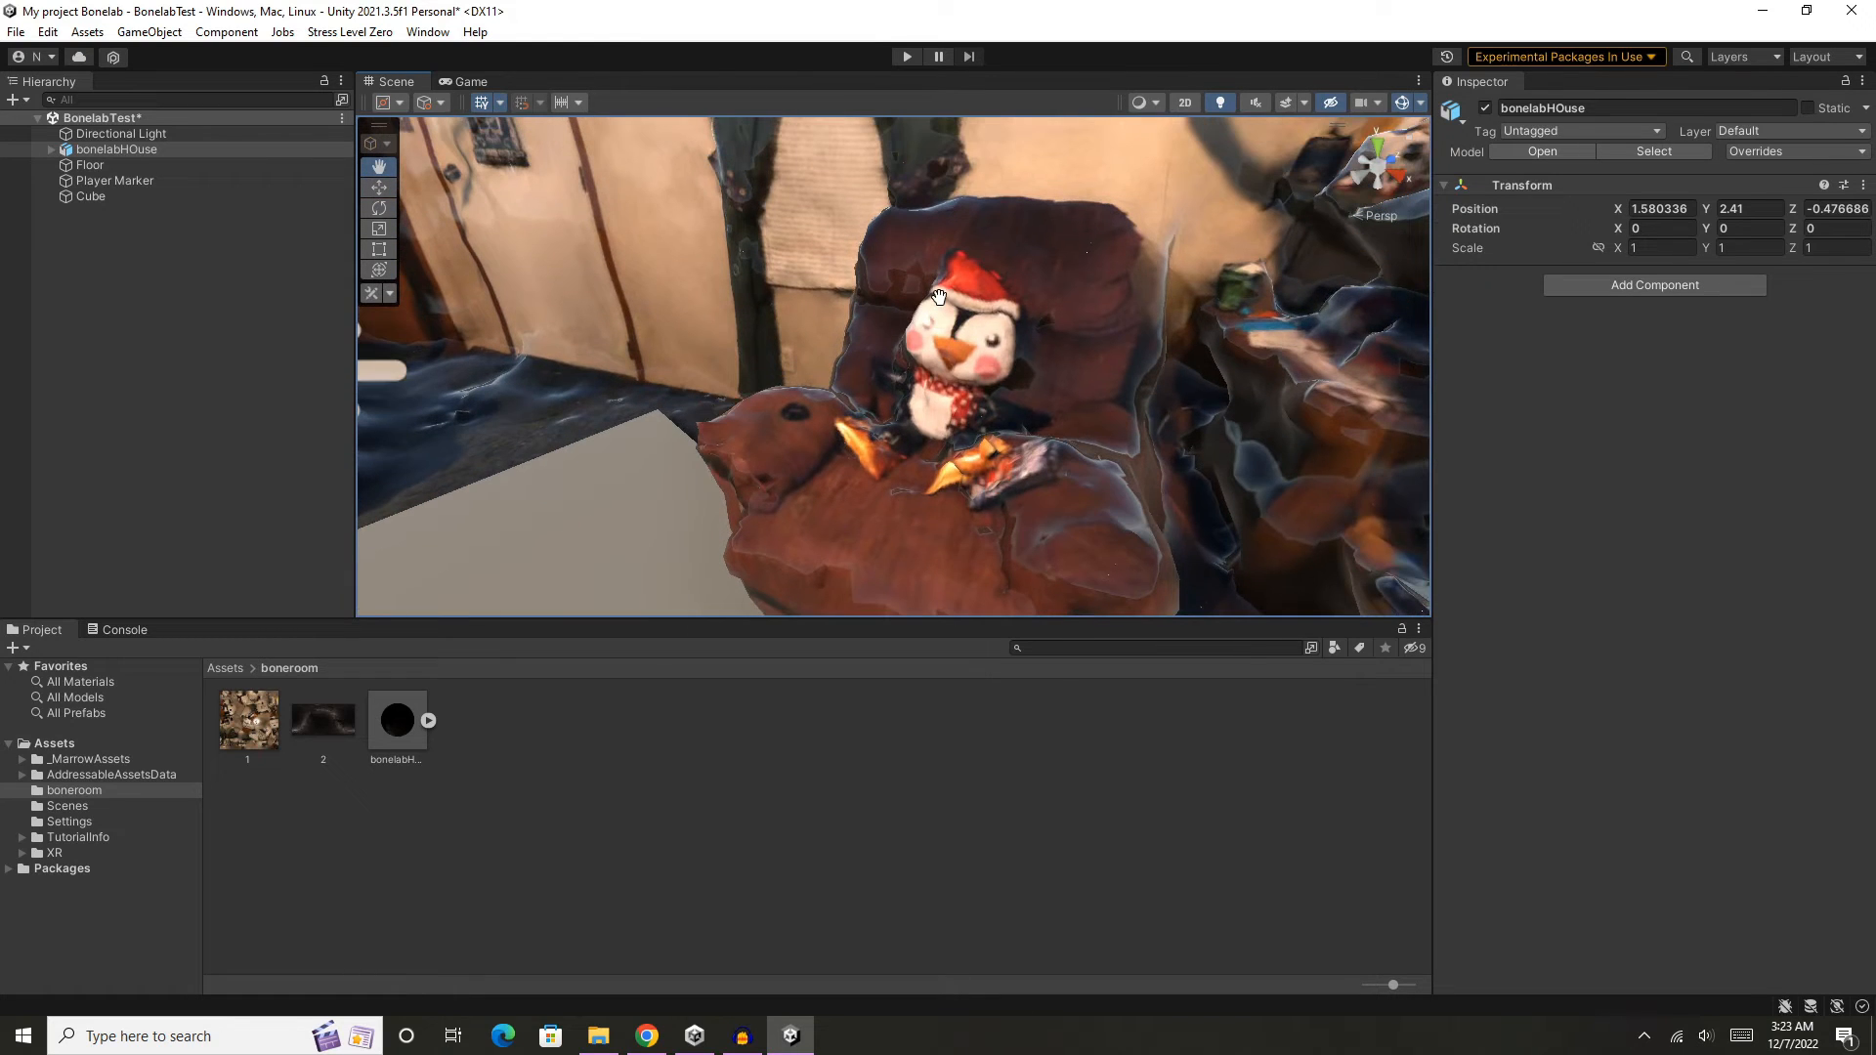
{"action": "scroll", "coordinate": [940, 297], "scroll_direction": "down", "scroll_amount": 15}
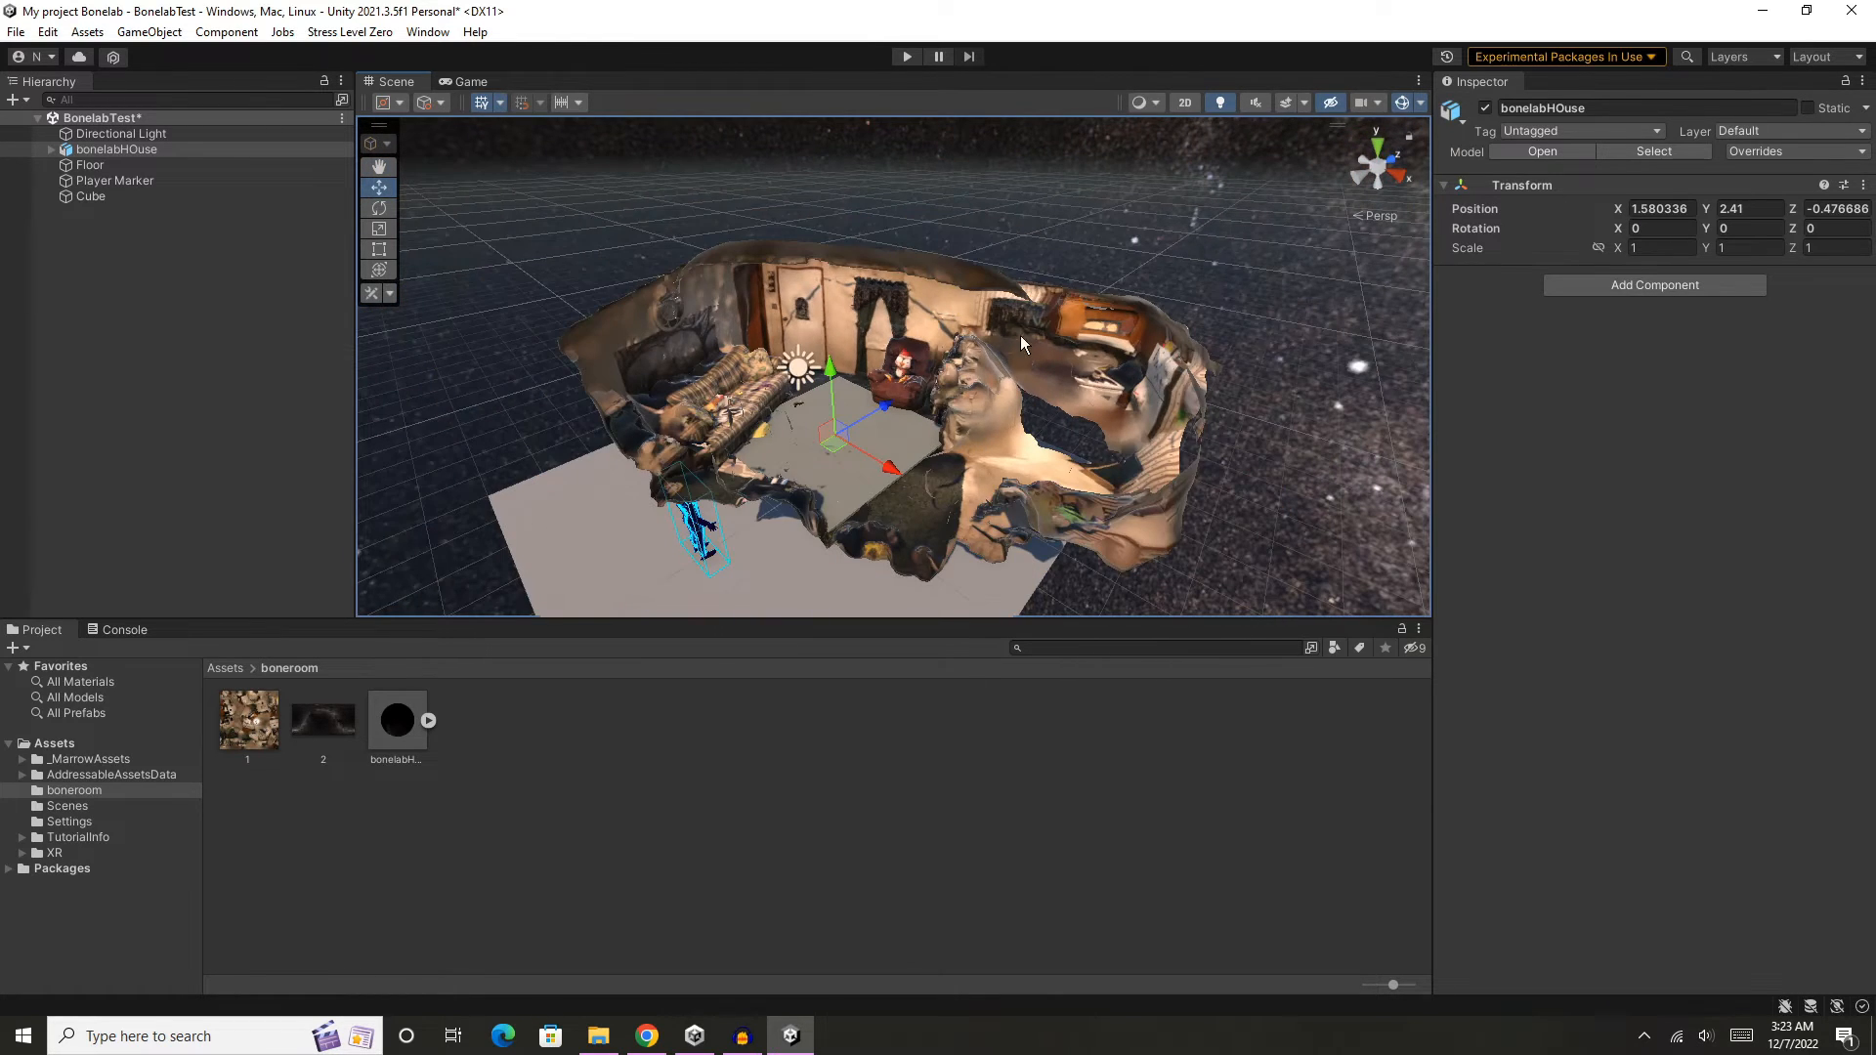
- Reposition the bonelabHOuse model to about X 0.18, Y 0.03, Z -2.47 so the player marker stands inside the living room
{"action": "middle_click_drag", "start_coordinate": [1020, 336], "coordinate": [1085, 290]}
{"action": "right_click_drag", "start_coordinate": [1132, 307], "coordinate": [1025, 307]}
{"action": "middle_click_drag", "start_coordinate": [1059, 310], "coordinate": [957, 265]}
{"action": "left_click_drag", "start_coordinate": [1003, 243], "coordinate": [917, 452]}
{"action": "left_click_drag", "start_coordinate": [871, 525], "coordinate": [842, 473]}
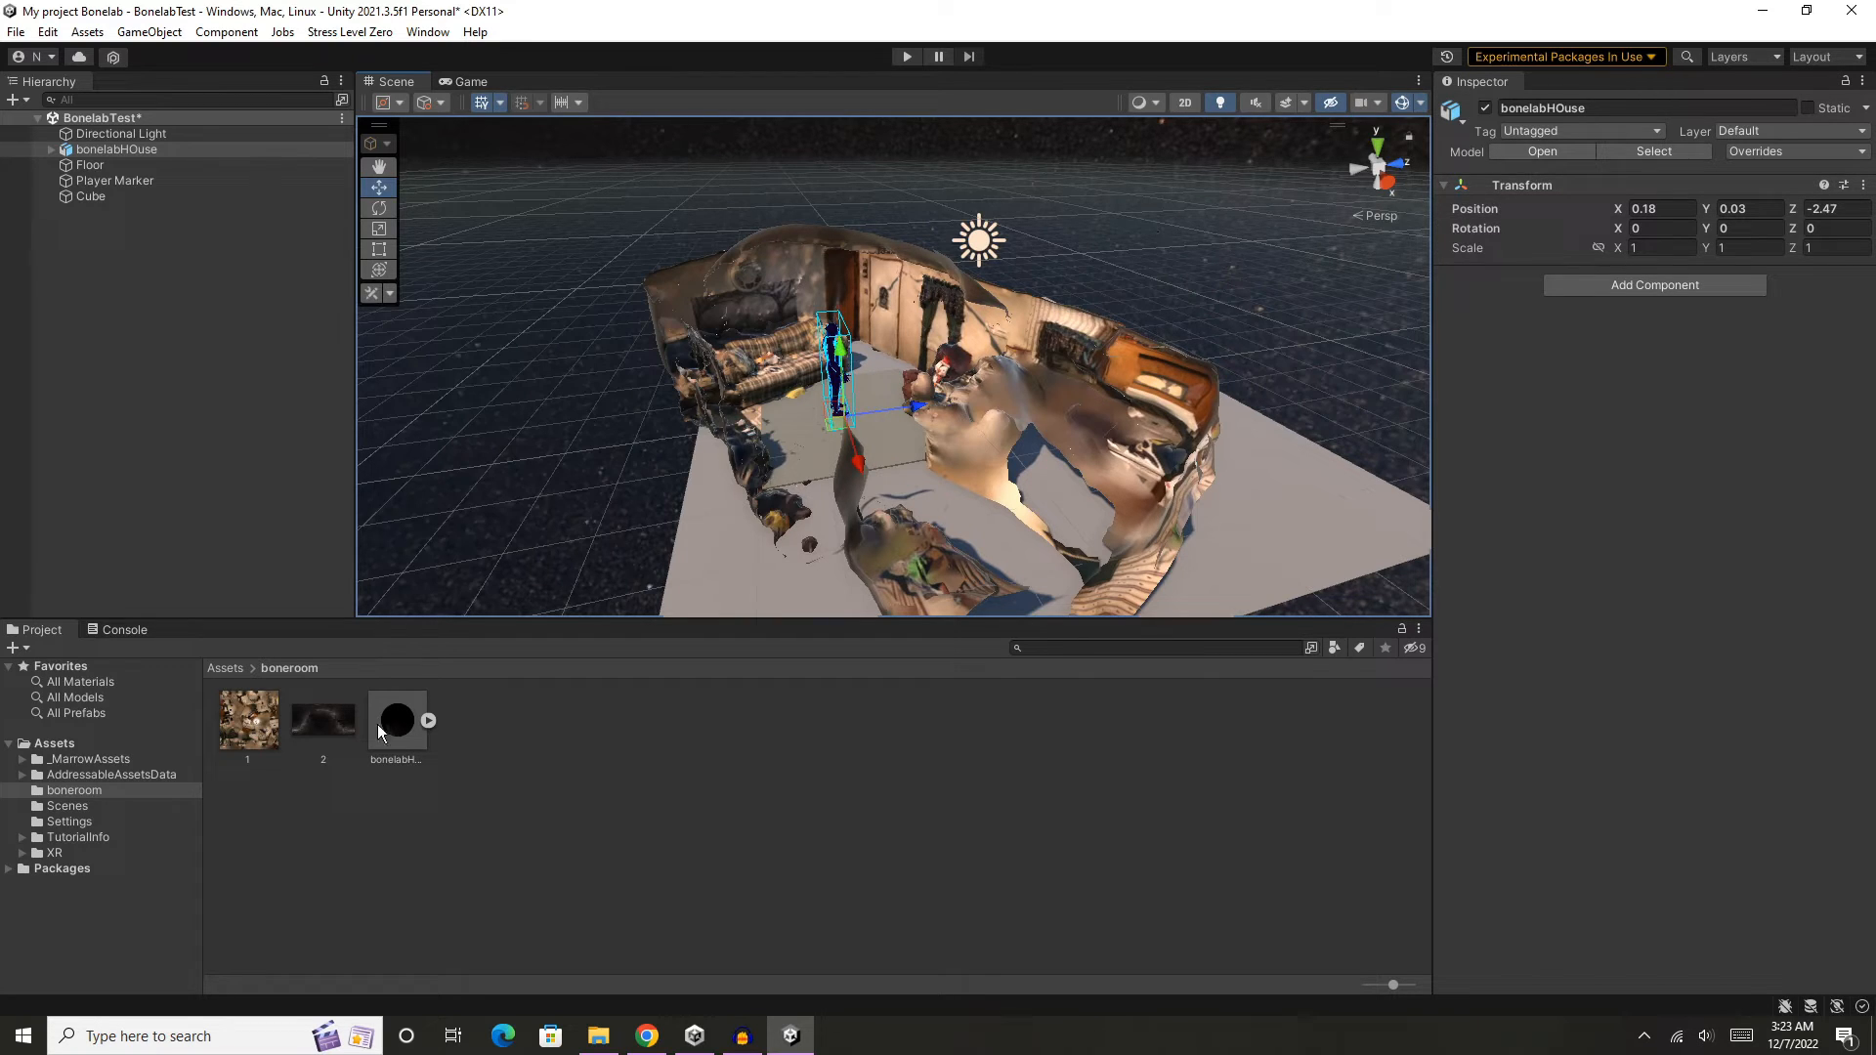
- Lower the house model's Cube child to about Y -1.16 and the Floor plane to about Y -2.05
{"action": "left_click", "coordinate": [425, 722]}
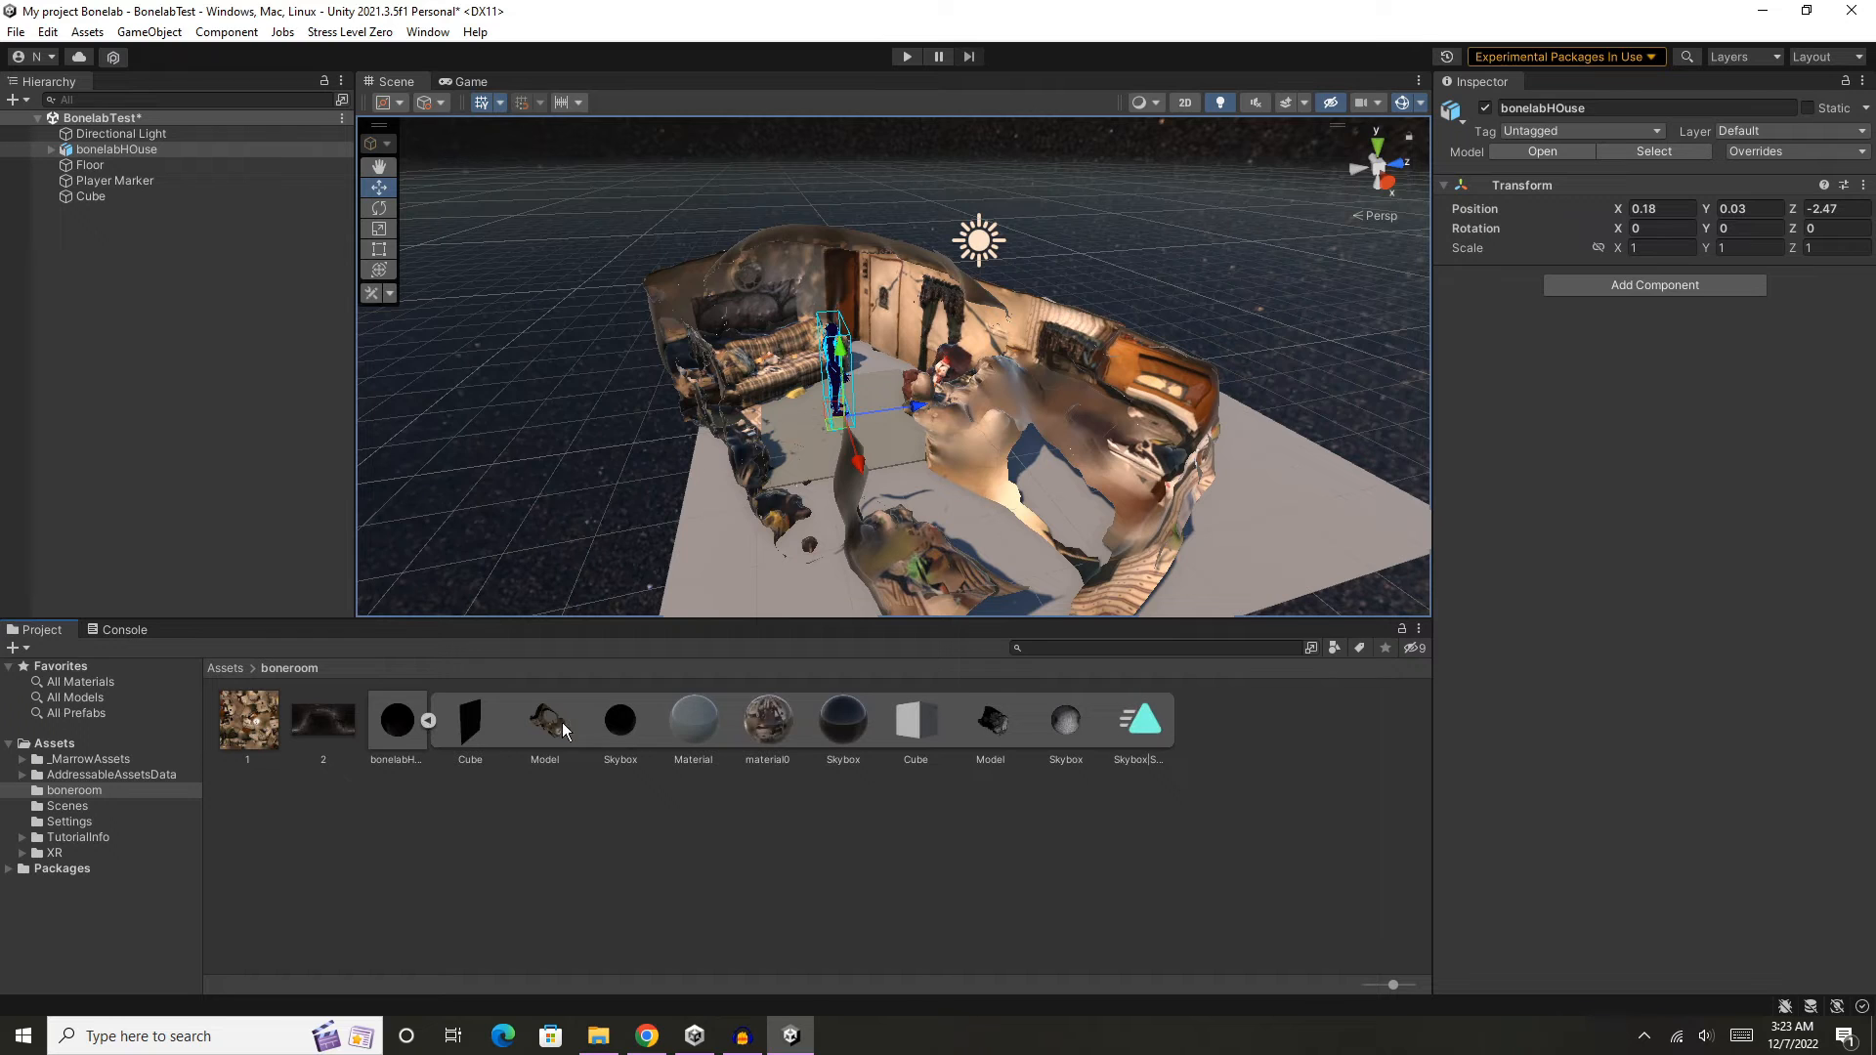
{"action": "left_click", "coordinate": [926, 723]}
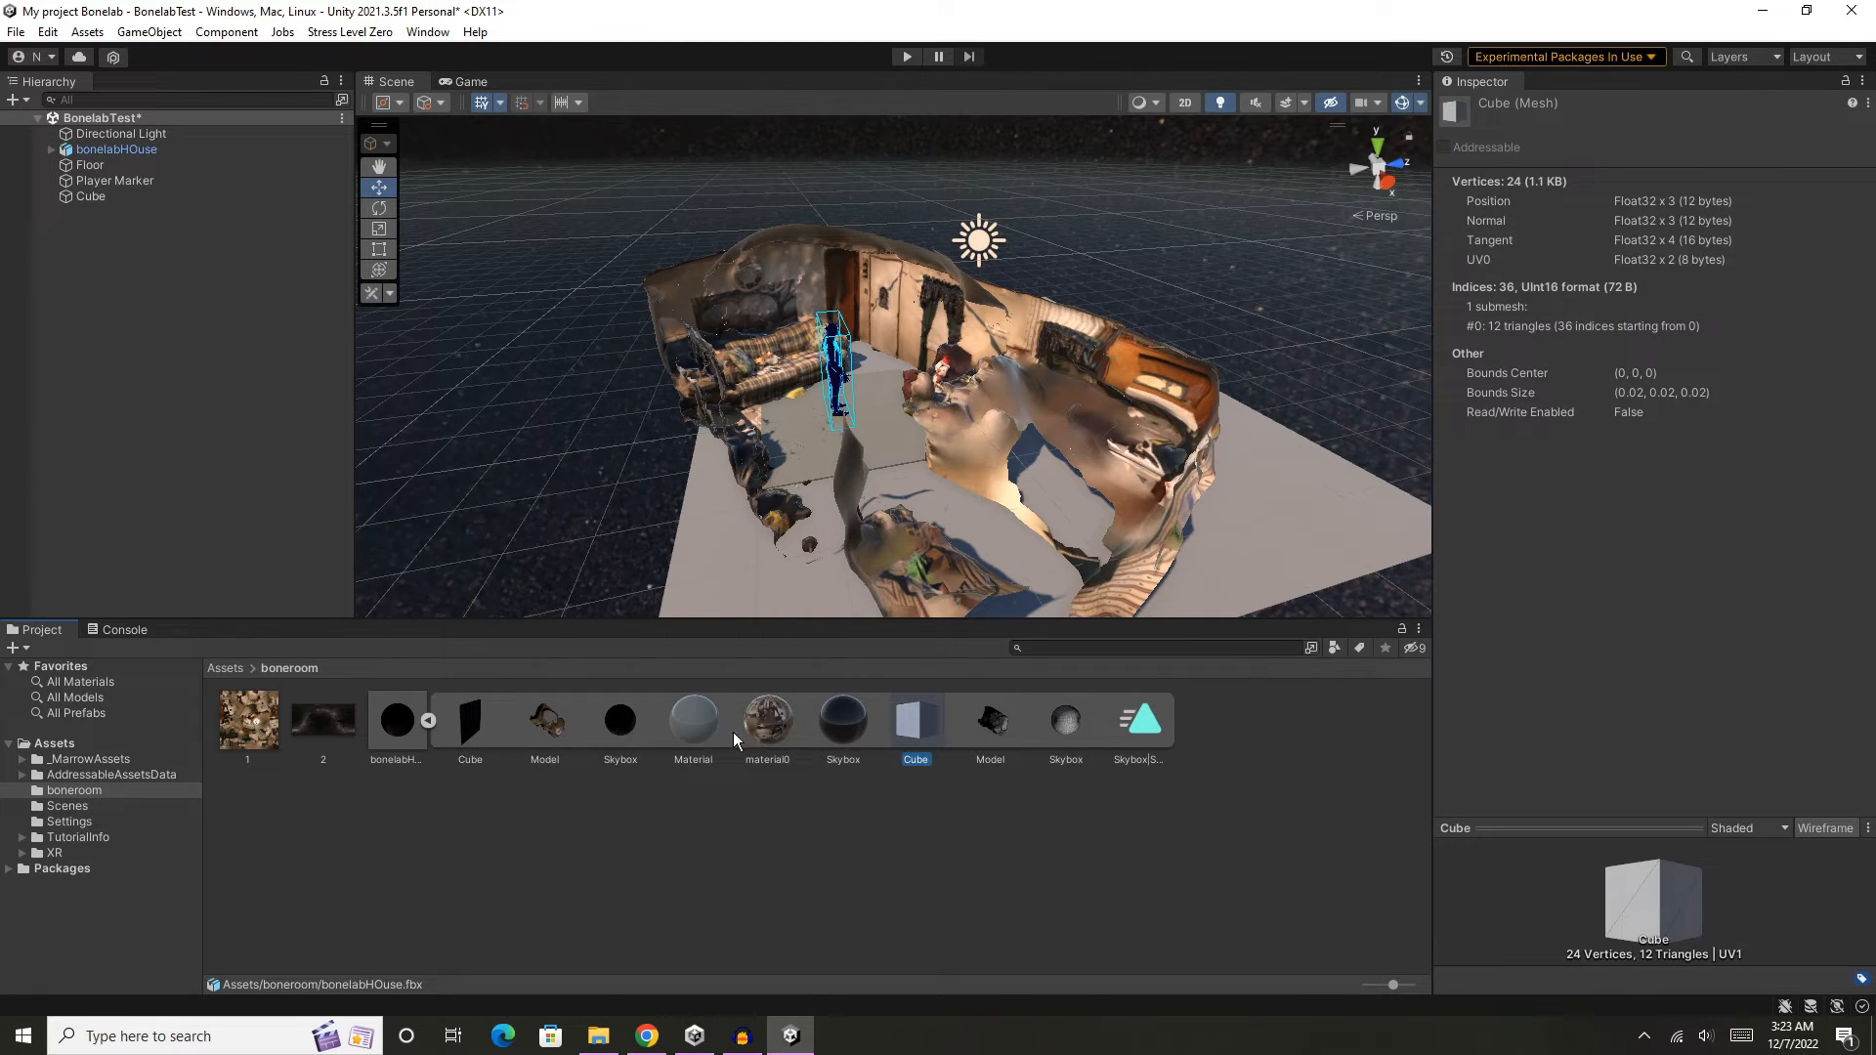
{"action": "left_click", "coordinate": [472, 723]}
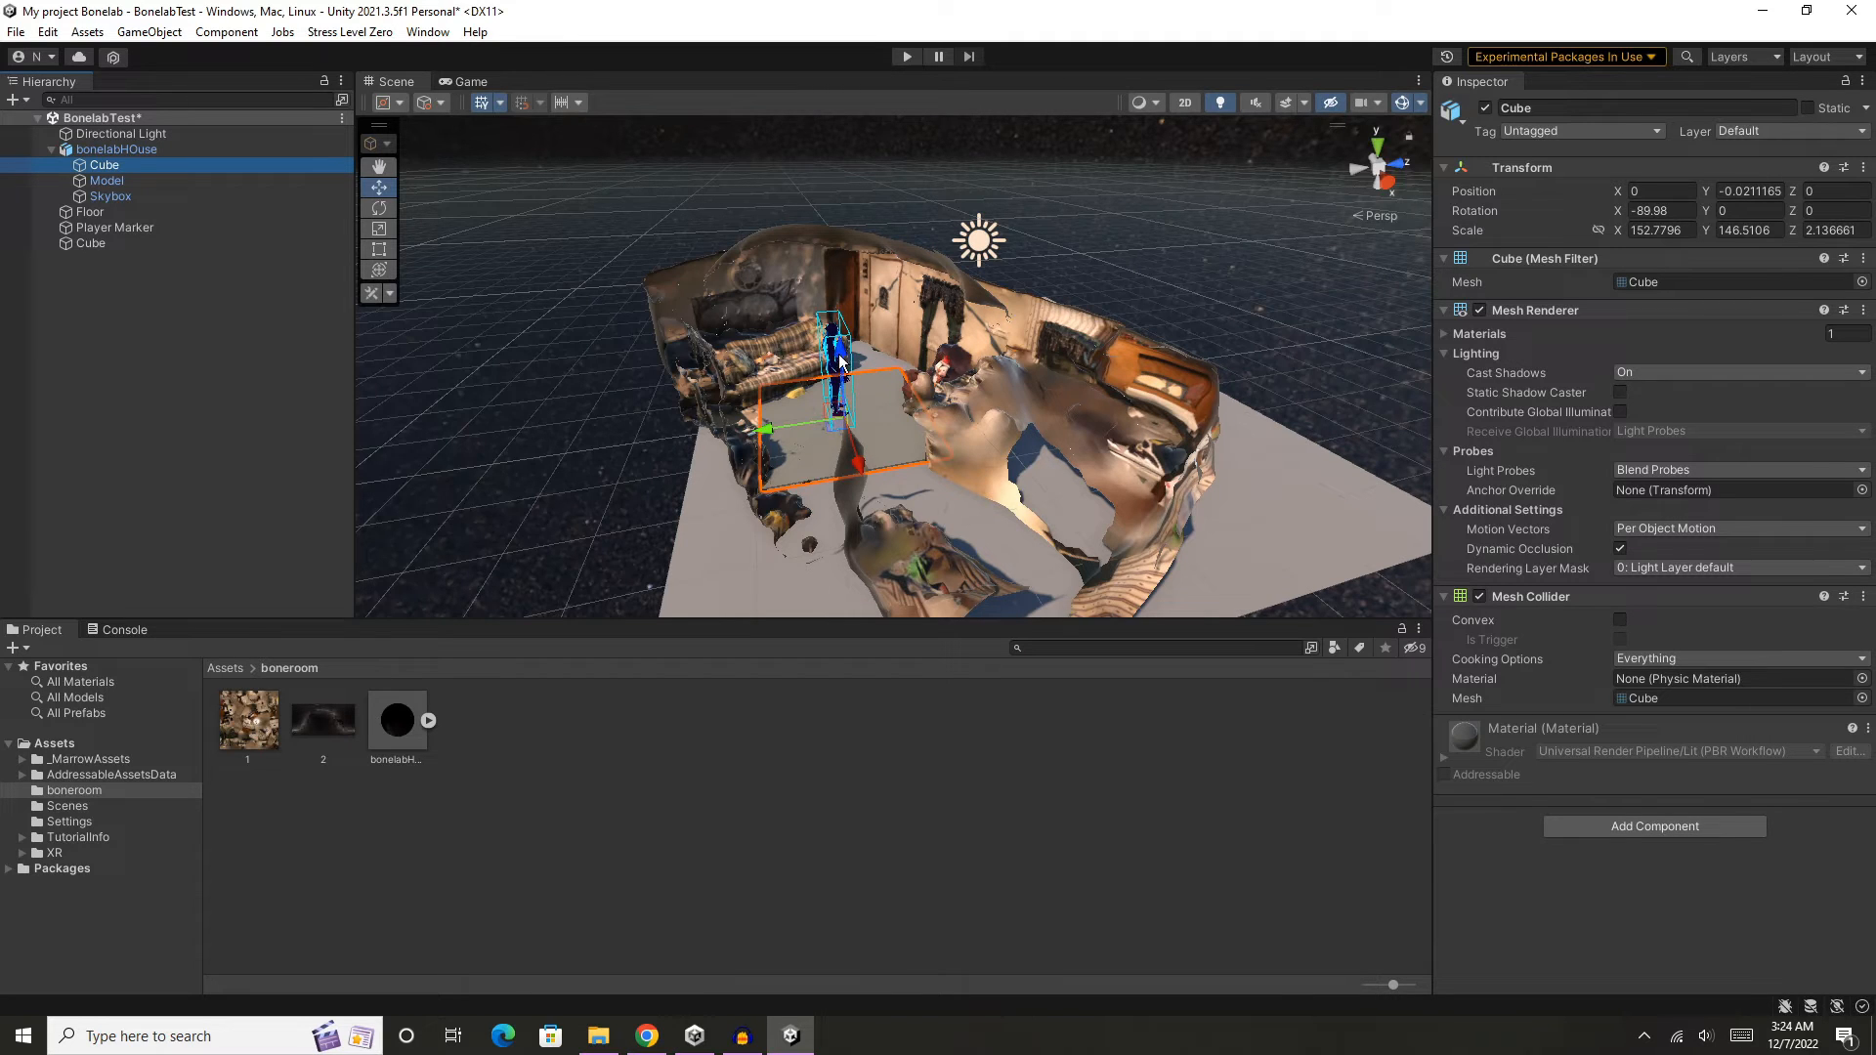
{"action": "left_click_drag", "start_coordinate": [832, 359], "coordinate": [842, 406]}
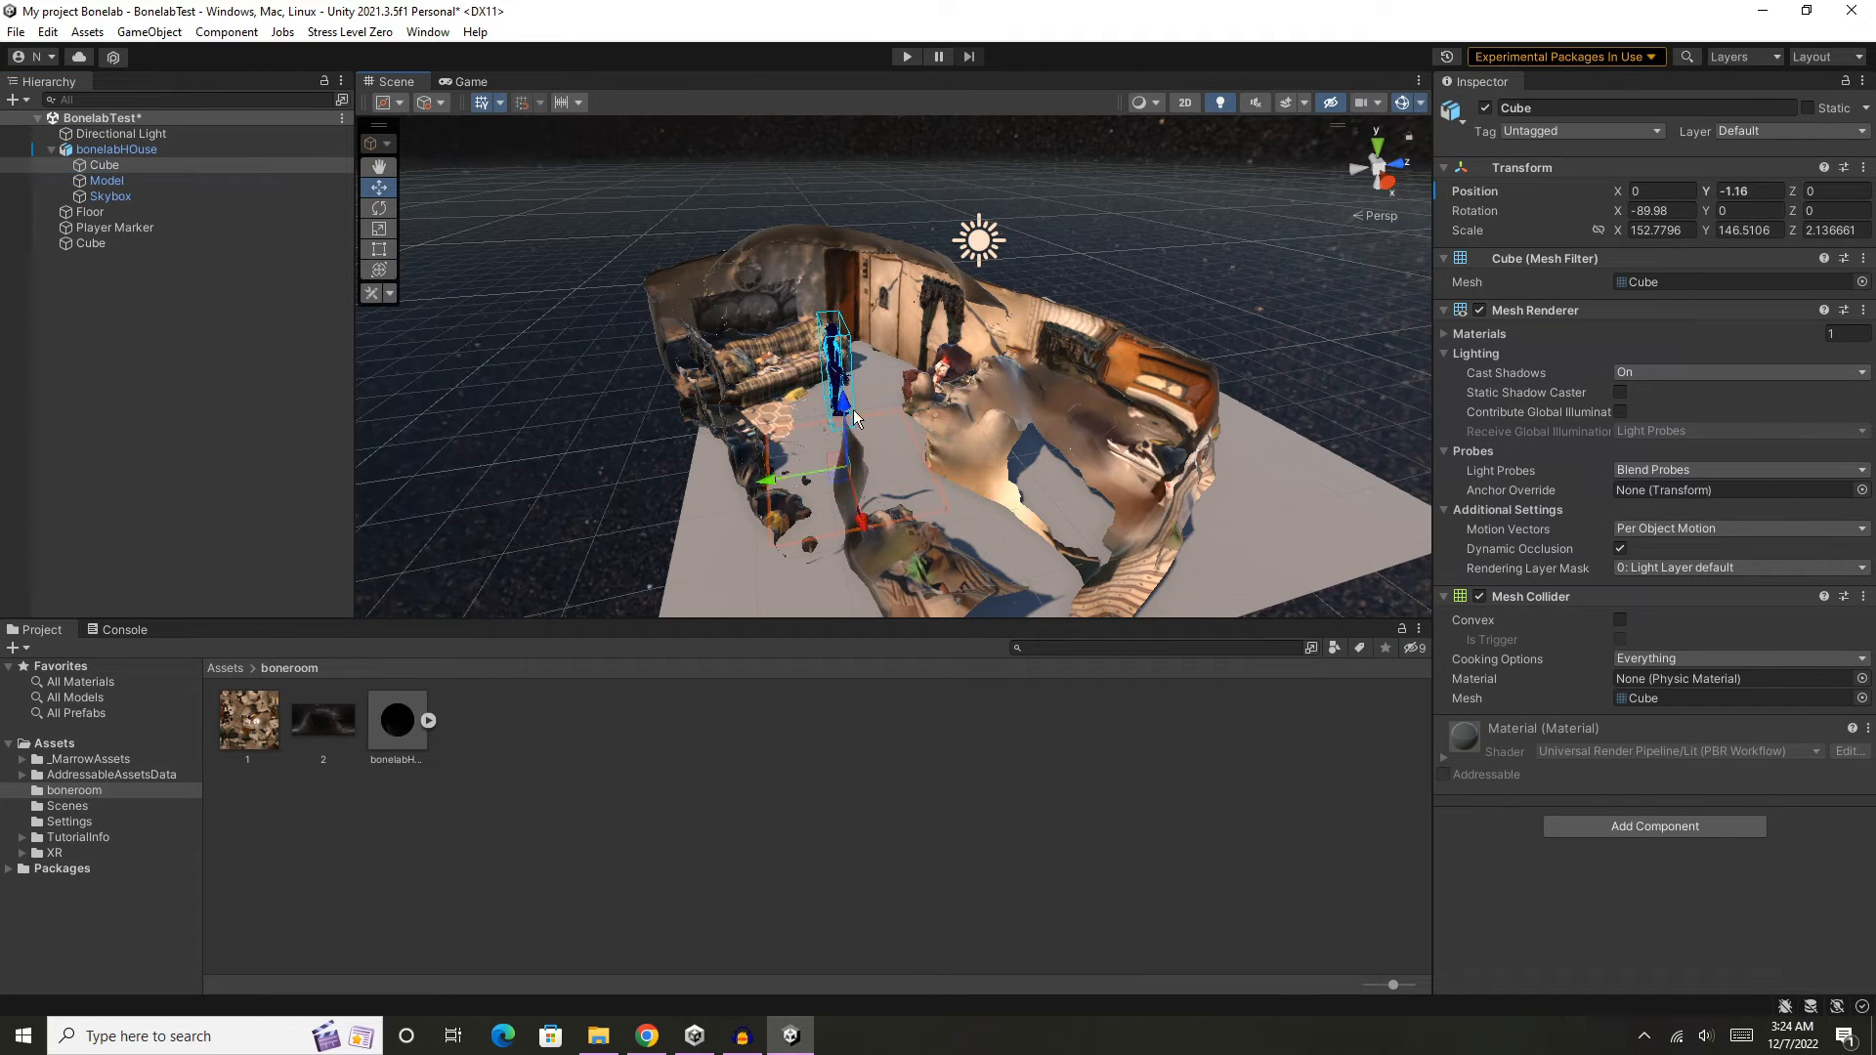
{"action": "left_click", "coordinate": [1274, 468]}
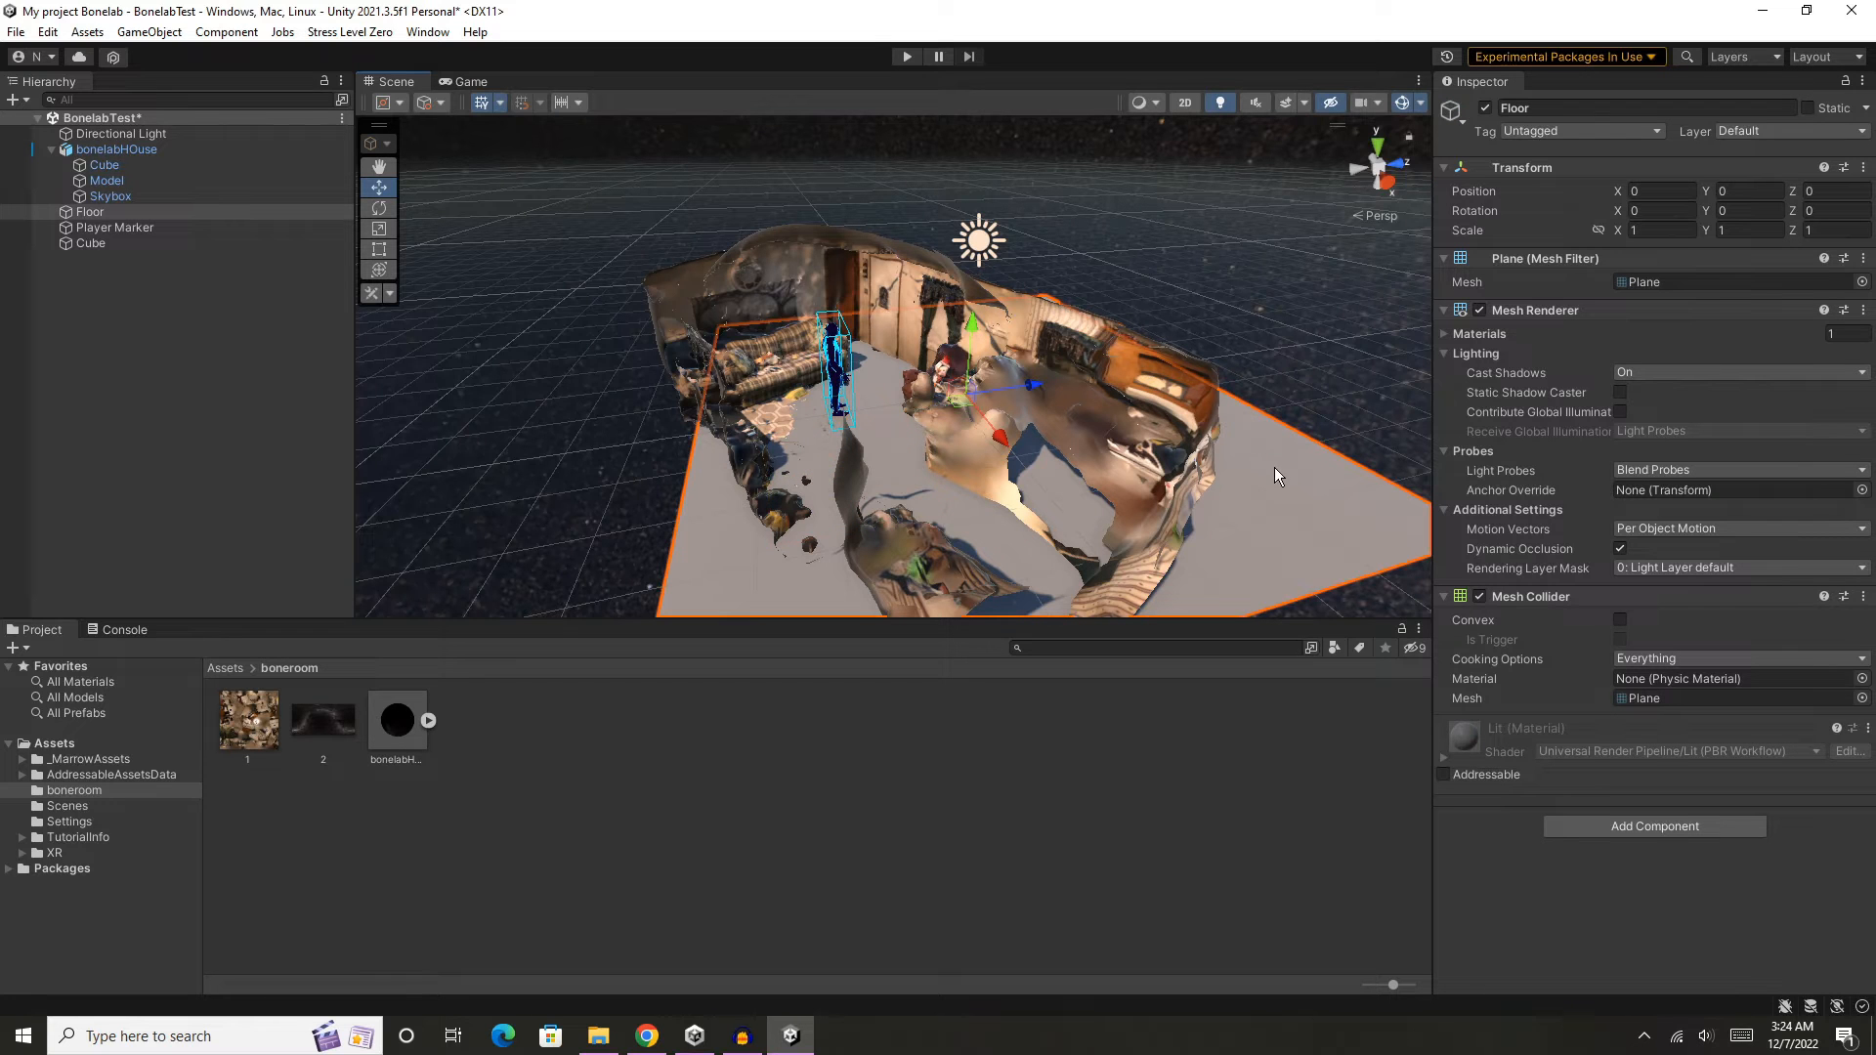
{"action": "left_click_drag", "start_coordinate": [975, 337], "coordinate": [975, 416]}
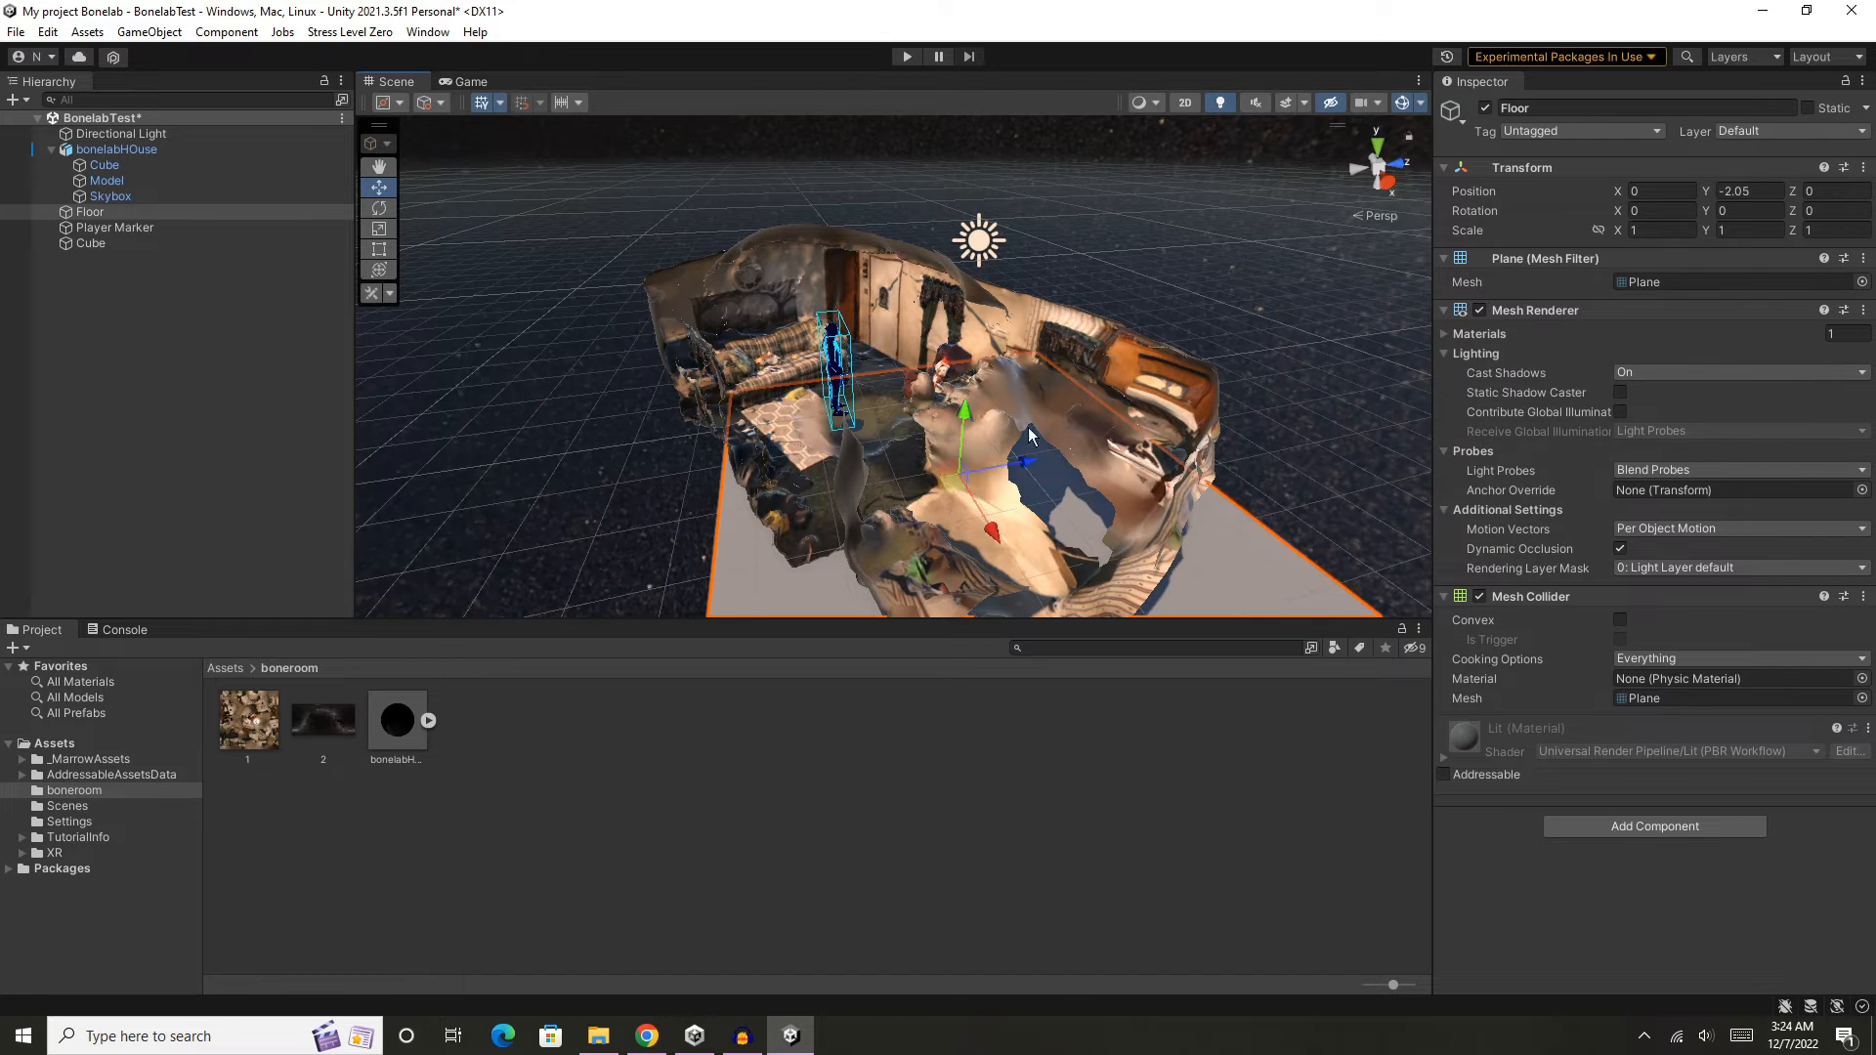
- Adjust the Player Marker's height to about Y -0.007 so it stands on the house floor
{"action": "scroll", "coordinate": [1122, 450], "scroll_direction": "up", "scroll_amount": 3}
{"action": "scroll", "coordinate": [1123, 450], "scroll_direction": "up", "scroll_amount": 3}
{"action": "middle_click_drag", "start_coordinate": [941, 477], "coordinate": [952, 449]}
{"action": "right_click_drag", "start_coordinate": [956, 447], "coordinate": [900, 387]}
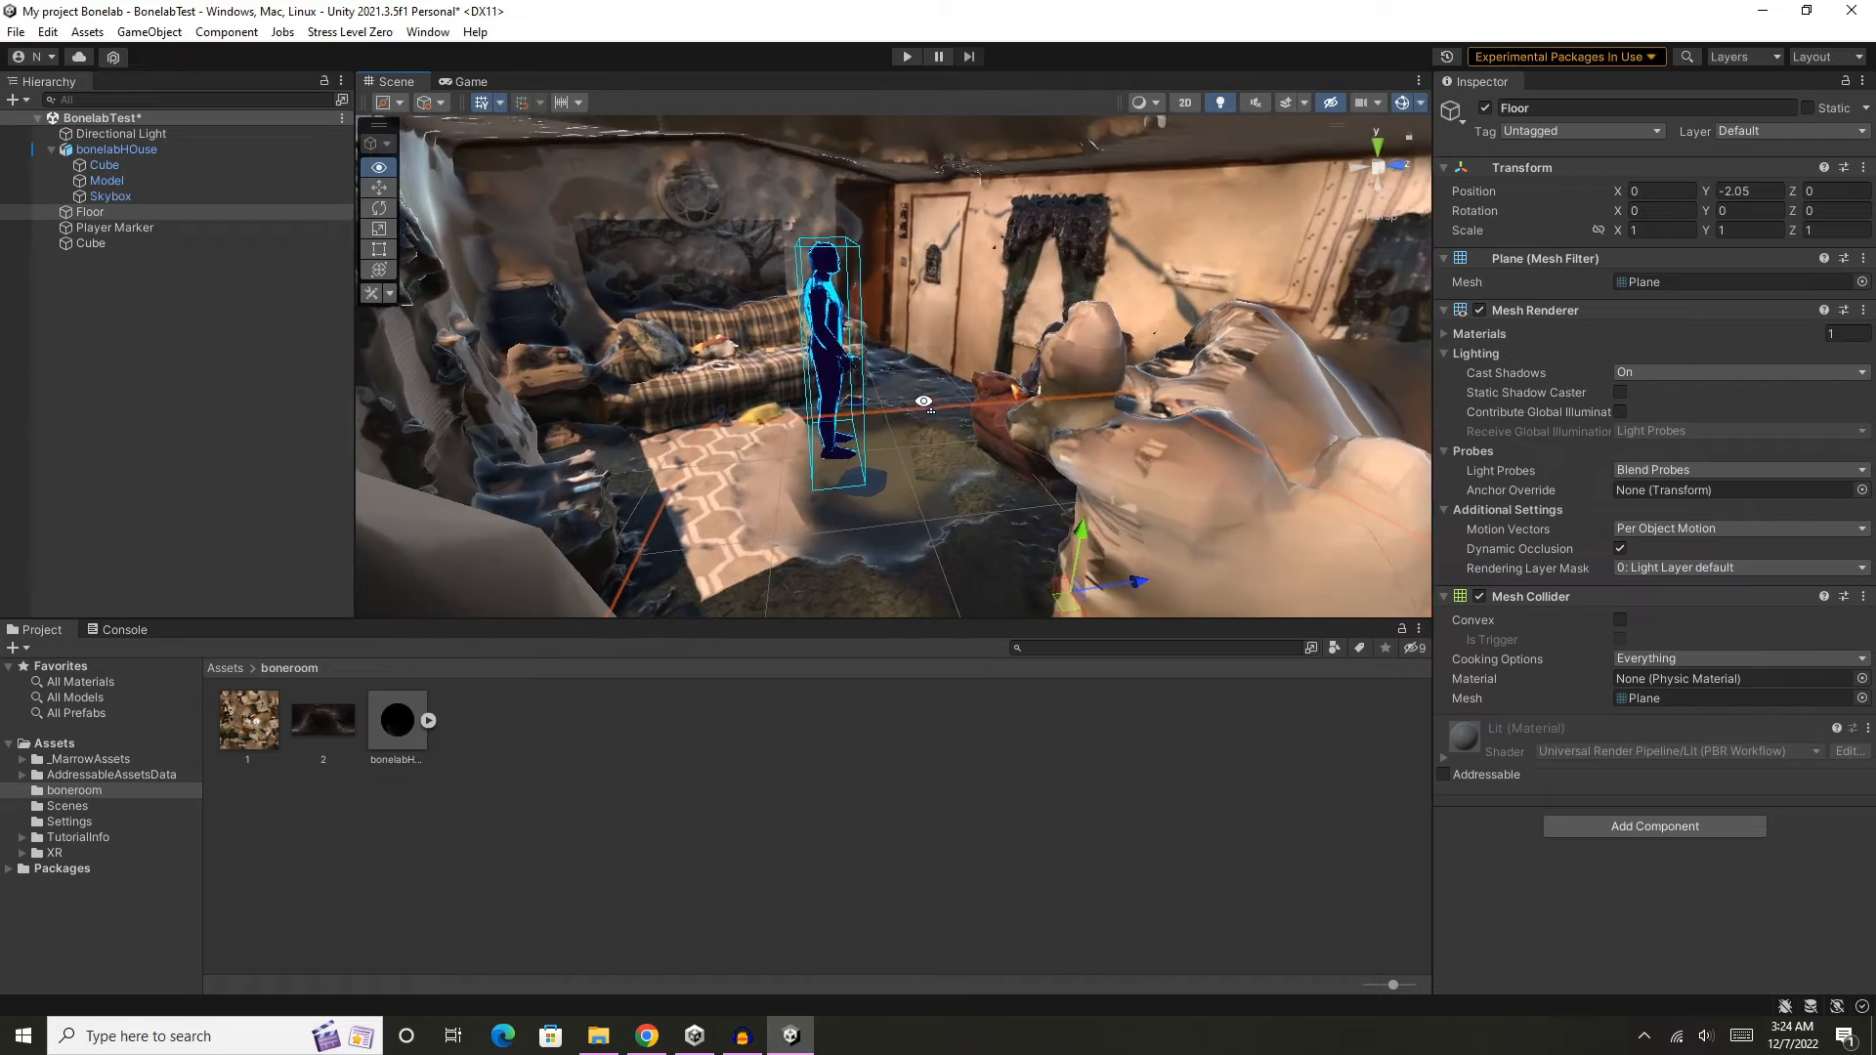
{"action": "middle_click_drag", "start_coordinate": [900, 387], "coordinate": [955, 393]}
{"action": "scroll", "coordinate": [952, 353], "scroll_direction": "up", "scroll_amount": 2}
{"action": "scroll", "coordinate": [956, 393], "scroll_direction": "up", "scroll_amount": 3}
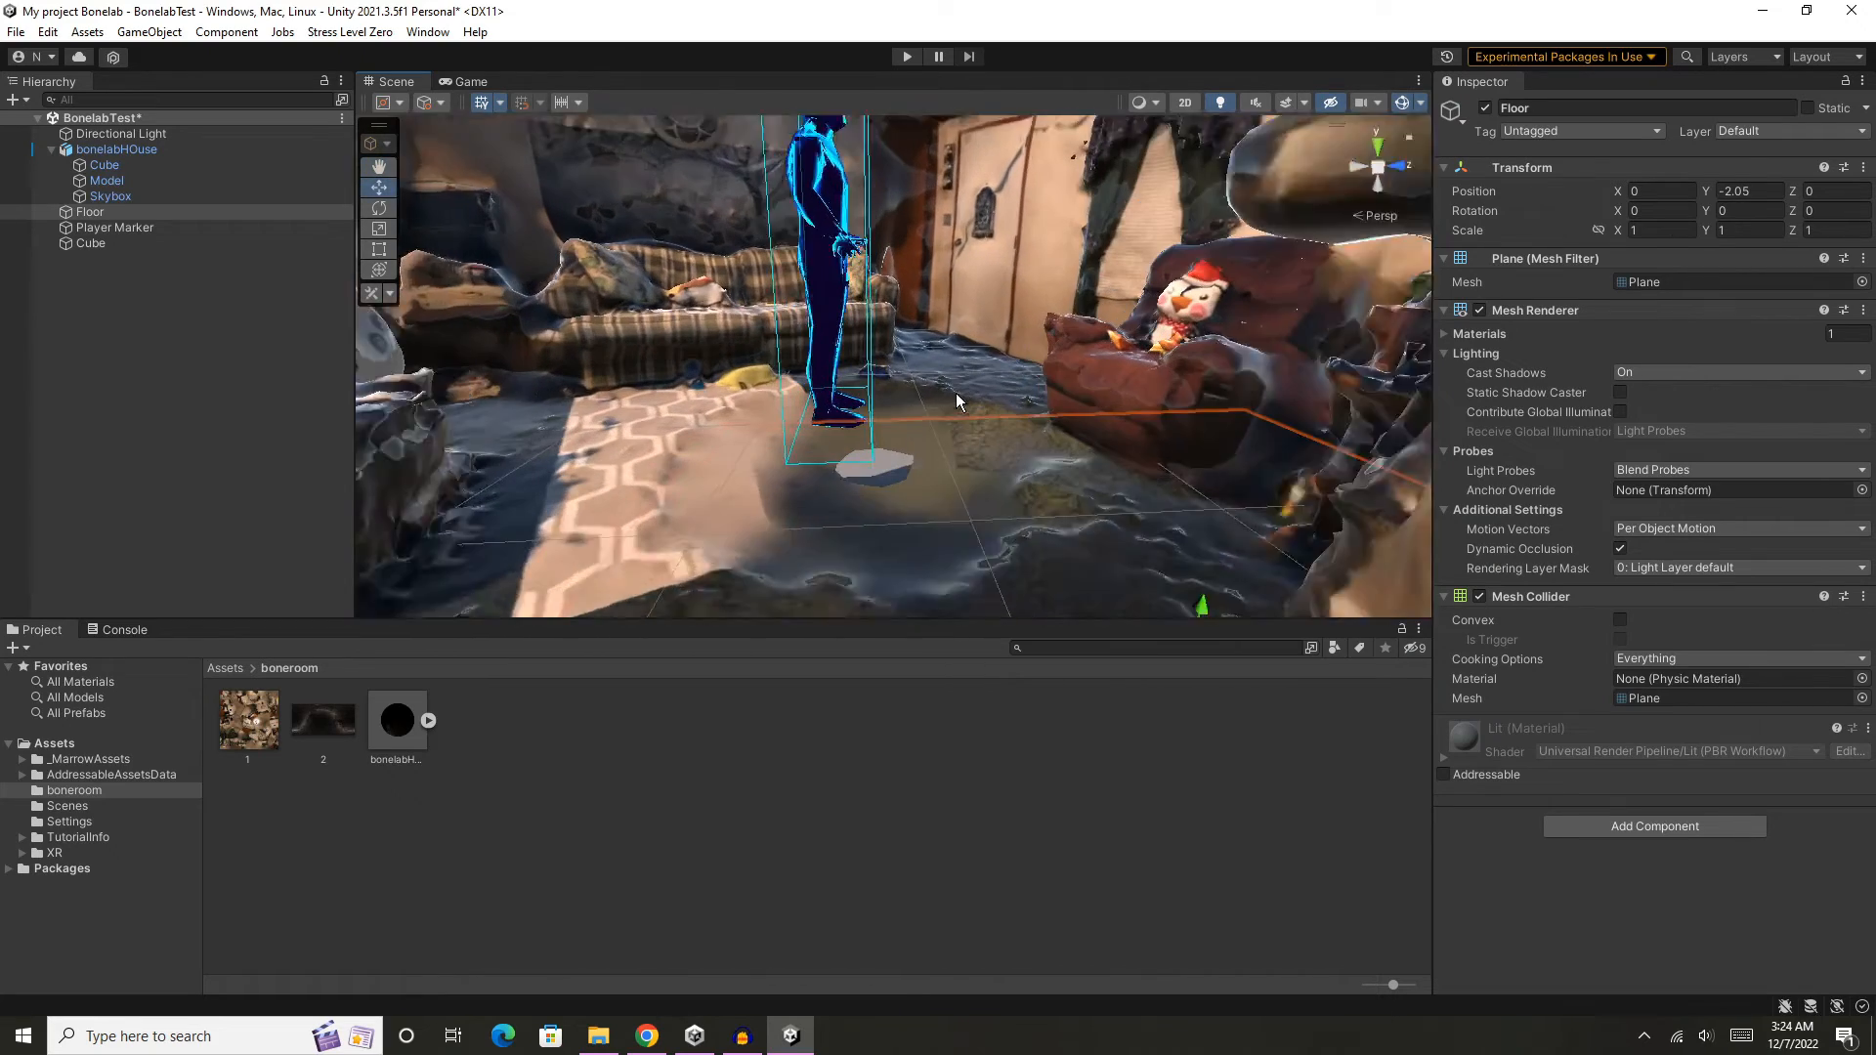
{"action": "scroll", "coordinate": [817, 226], "scroll_direction": "down", "scroll_amount": 3}
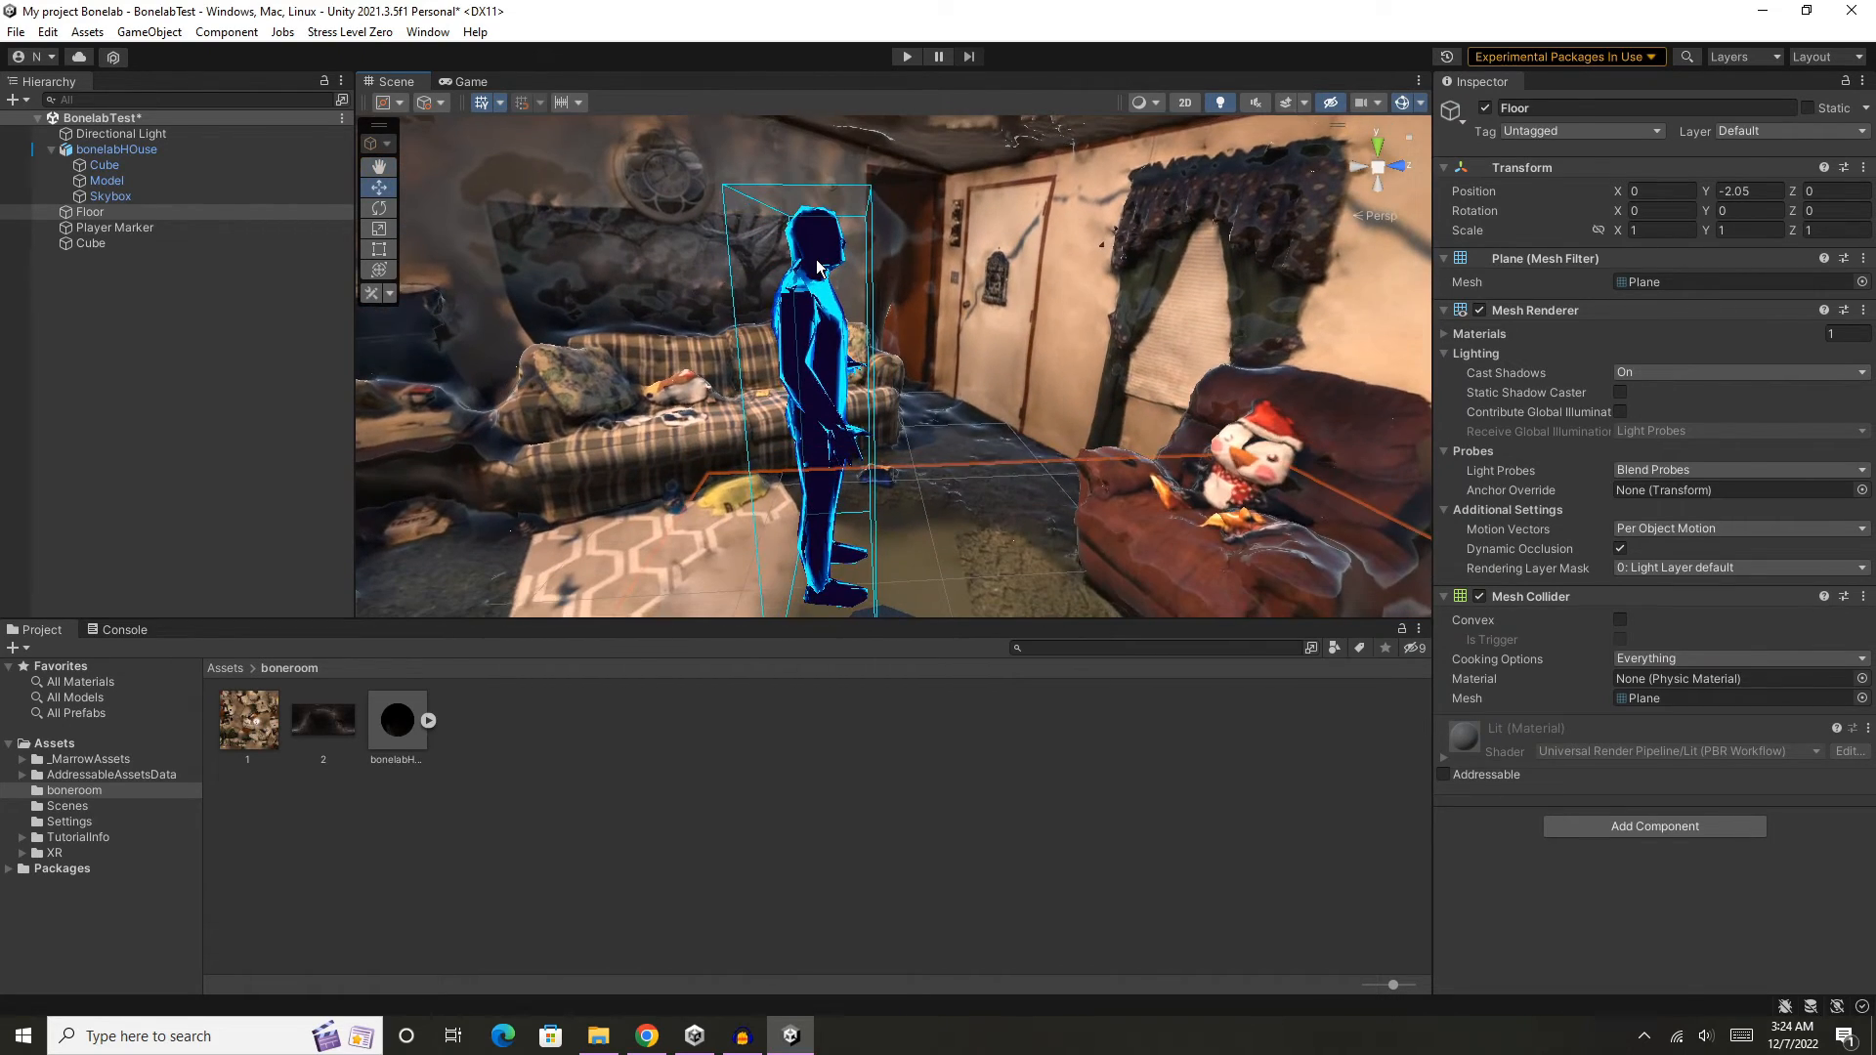
{"action": "left_click", "coordinate": [818, 271]}
{"action": "left_click_drag", "start_coordinate": [823, 352], "coordinate": [824, 369]}
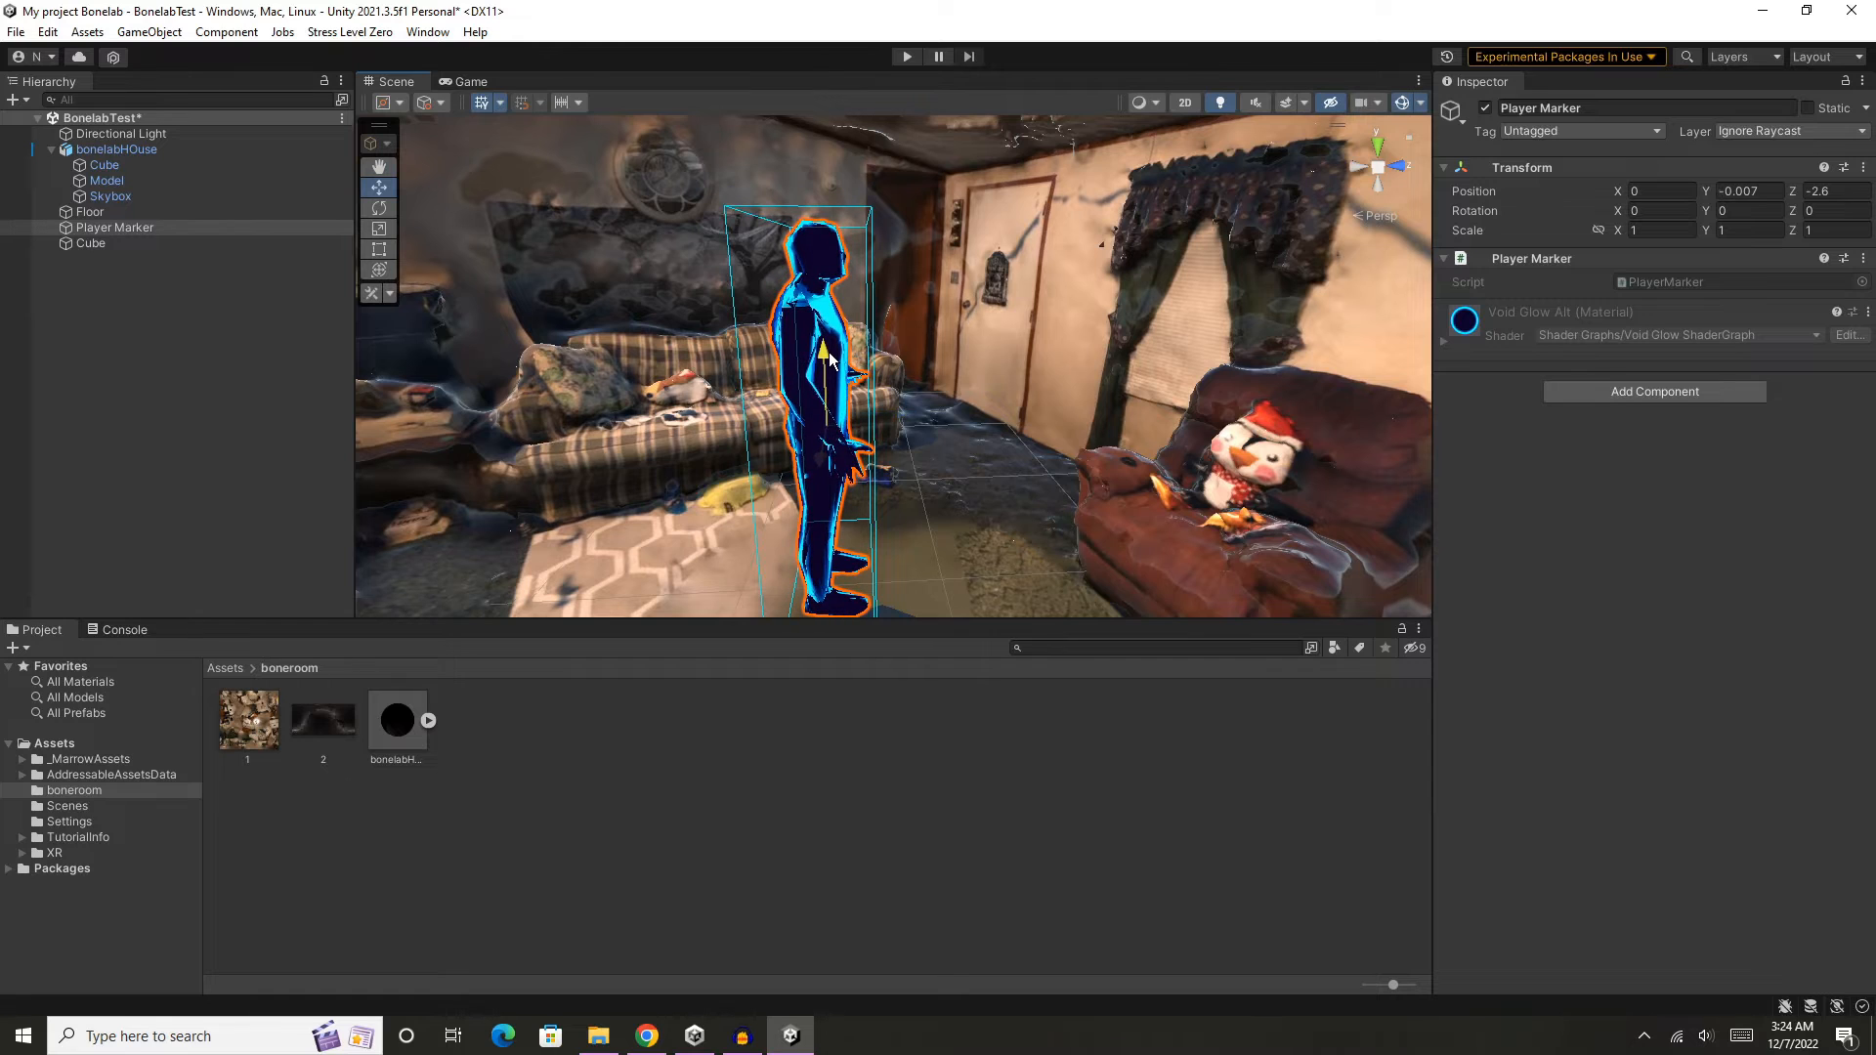
- Examine the house around the player marker, including the living room, the kitchen side and the gaps in the floor
{"action": "scroll", "coordinate": [1005, 426], "scroll_direction": "down", "scroll_amount": 3}
{"action": "mouse_move", "coordinate": [1010, 464]}
{"action": "middle_mouse_down"}
{"action": "mouse_move", "coordinate": [1023, 318]}
{"action": "mouse_move", "coordinate": [1005, 373]}
{"action": "mouse_move", "coordinate": [1018, 461]}
{"action": "middle_mouse_up"}
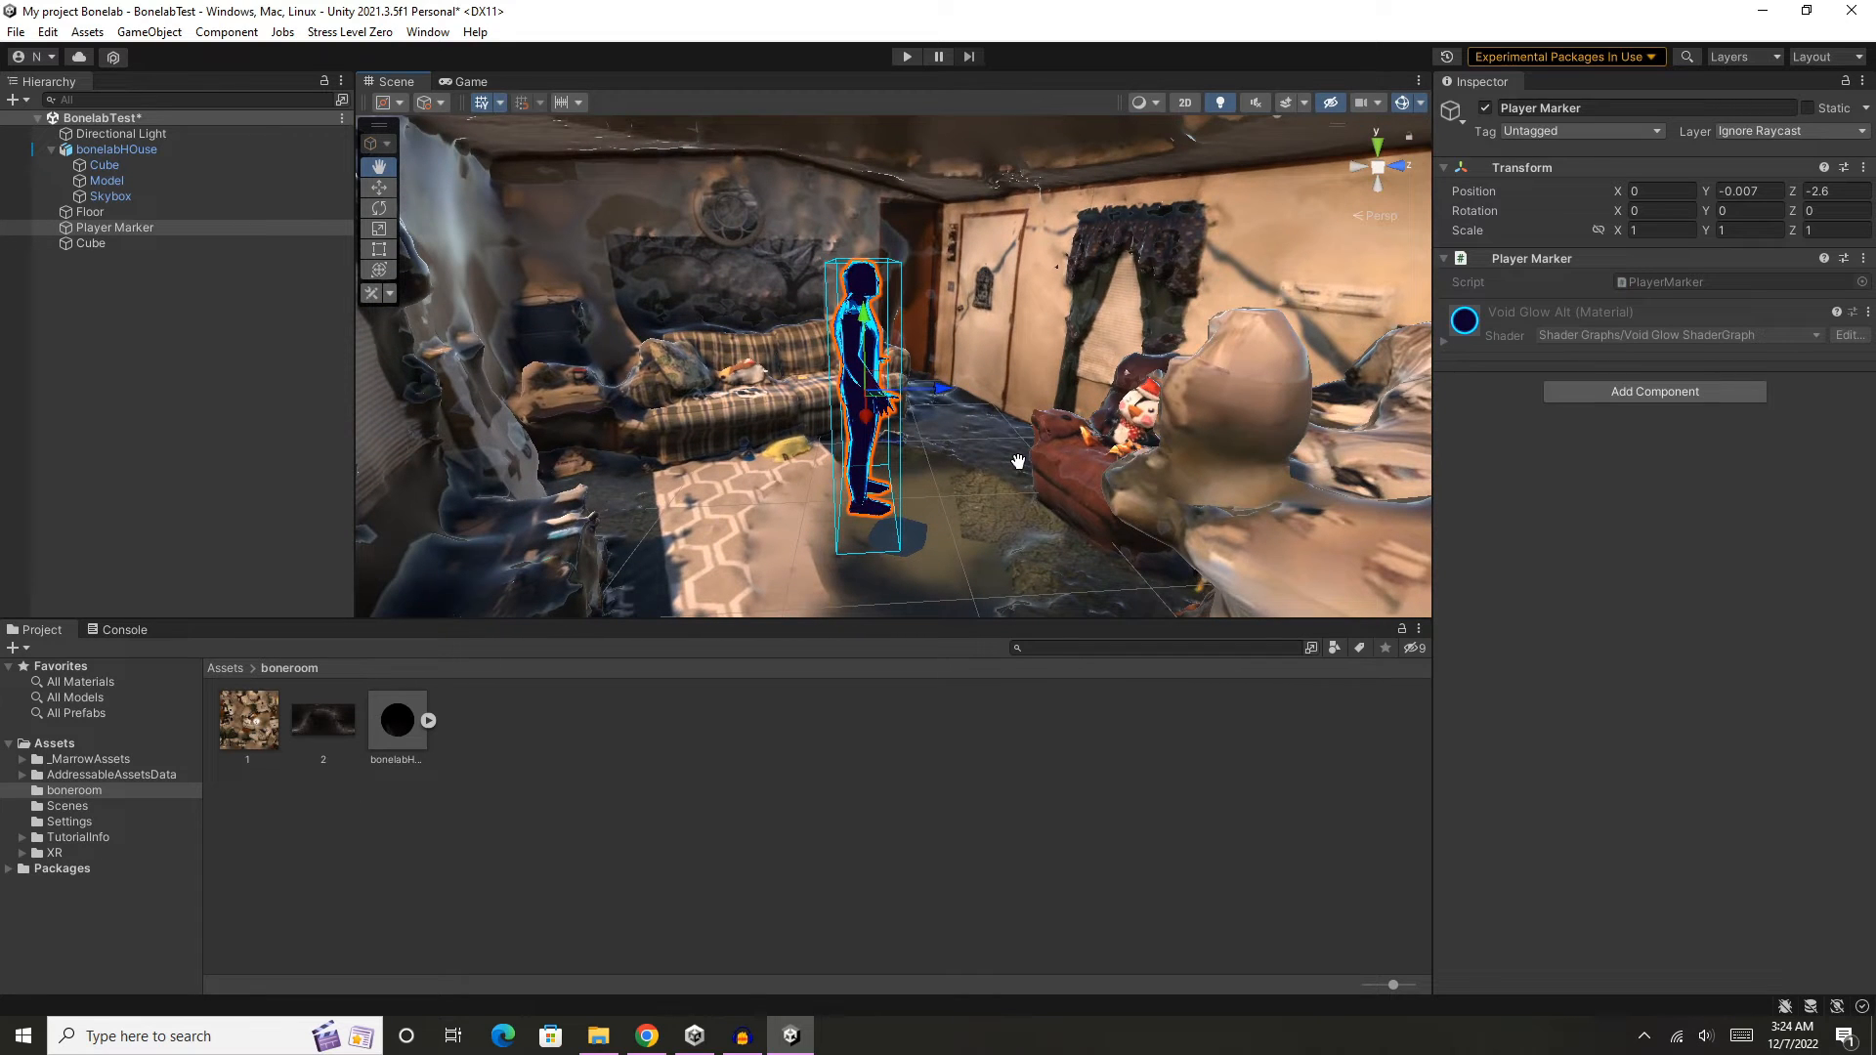
{"action": "scroll", "coordinate": [1021, 470], "scroll_direction": "down", "scroll_amount": 2}
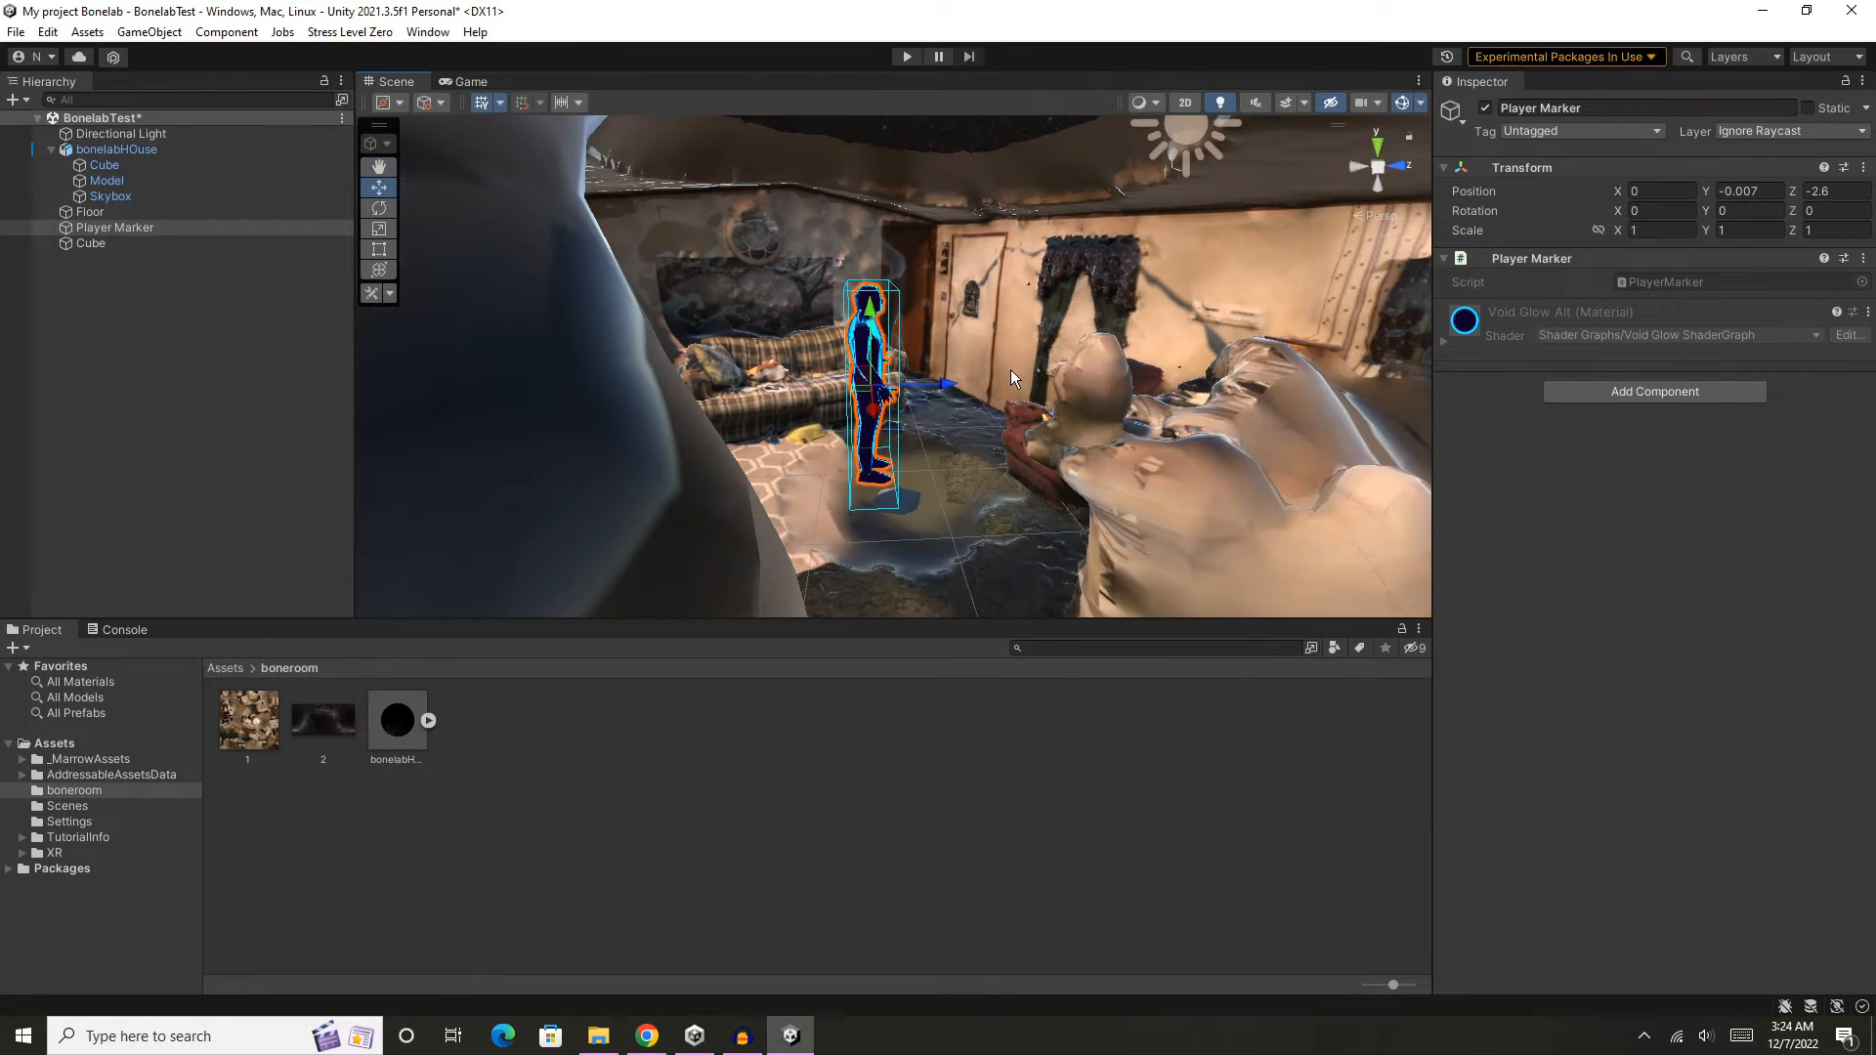
{"action": "left_click_drag", "start_coordinate": [1014, 379], "coordinate": [1196, 411], "text": "alt"}
{"action": "middle_click_drag", "start_coordinate": [1197, 411], "coordinate": [801, 373]}
{"action": "scroll", "coordinate": [802, 372], "scroll_direction": "down", "scroll_amount": 5}
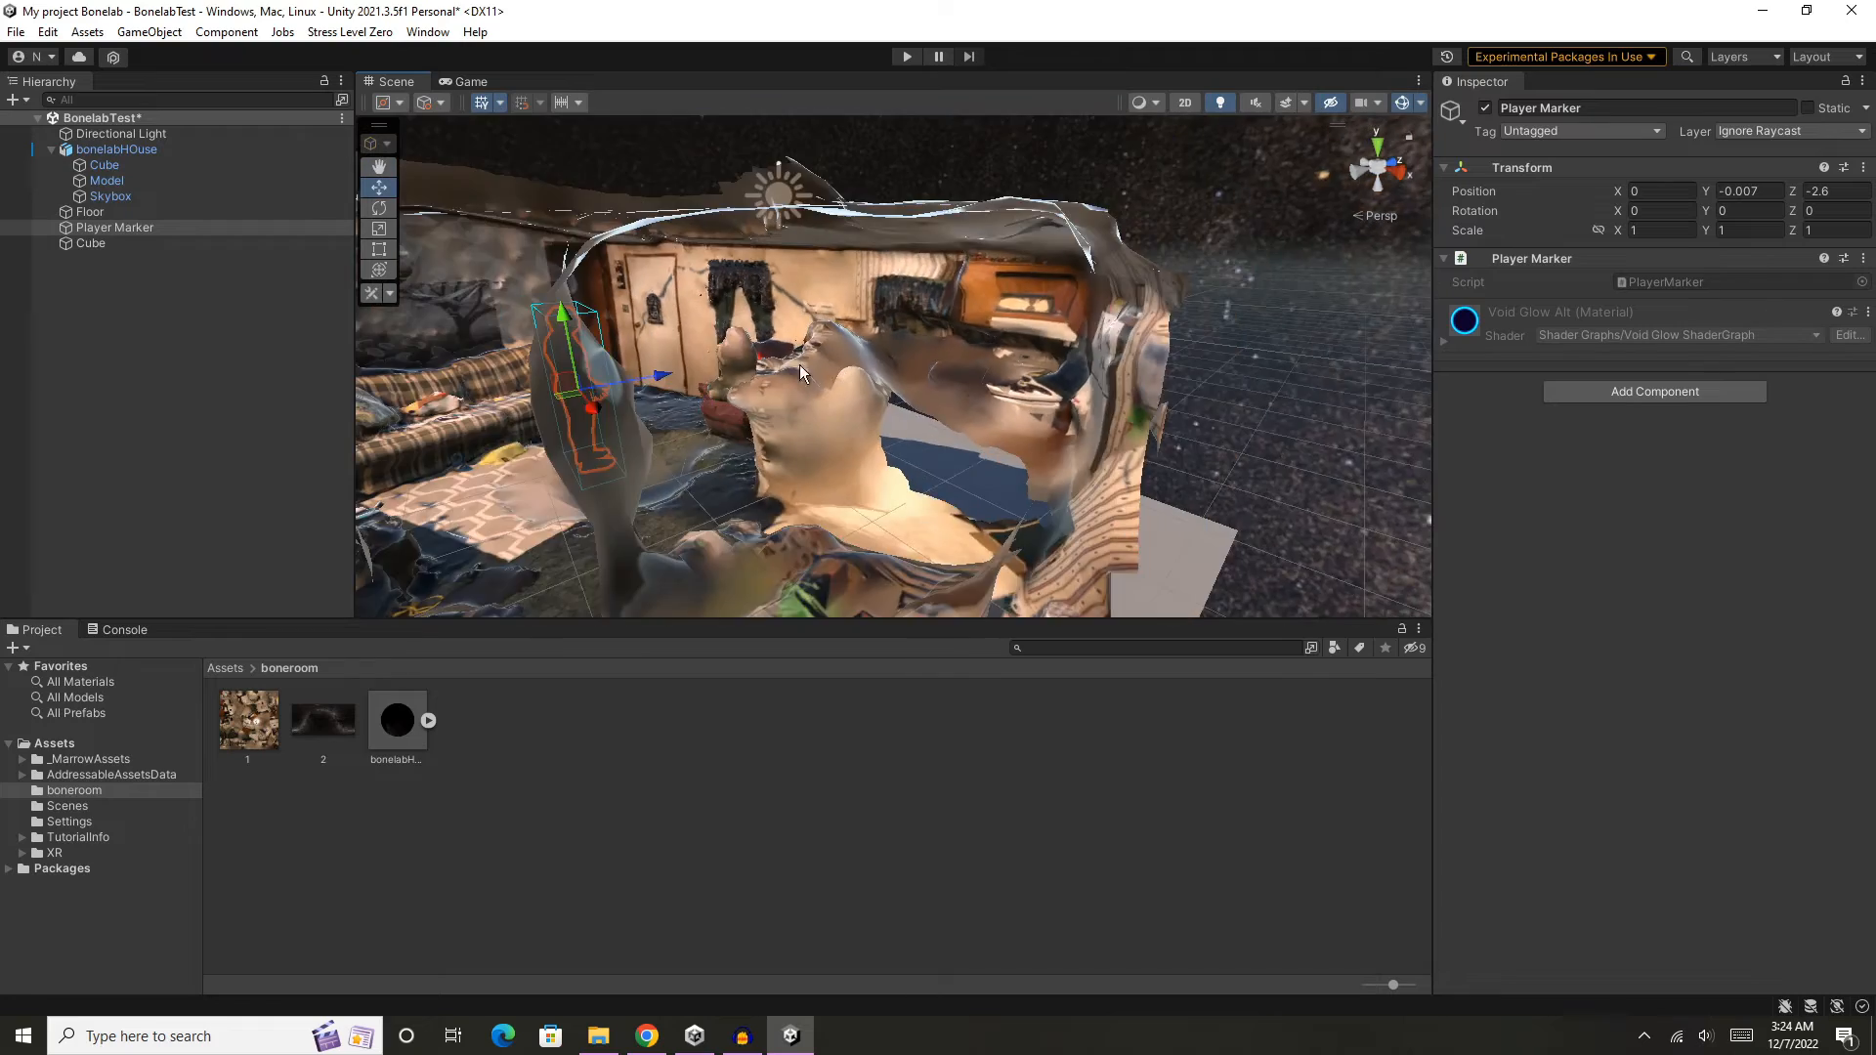
{"action": "left_click_drag", "start_coordinate": [801, 369], "coordinate": [838, 406], "text": "alt"}
{"action": "middle_click_drag", "start_coordinate": [974, 309], "coordinate": [1026, 330]}
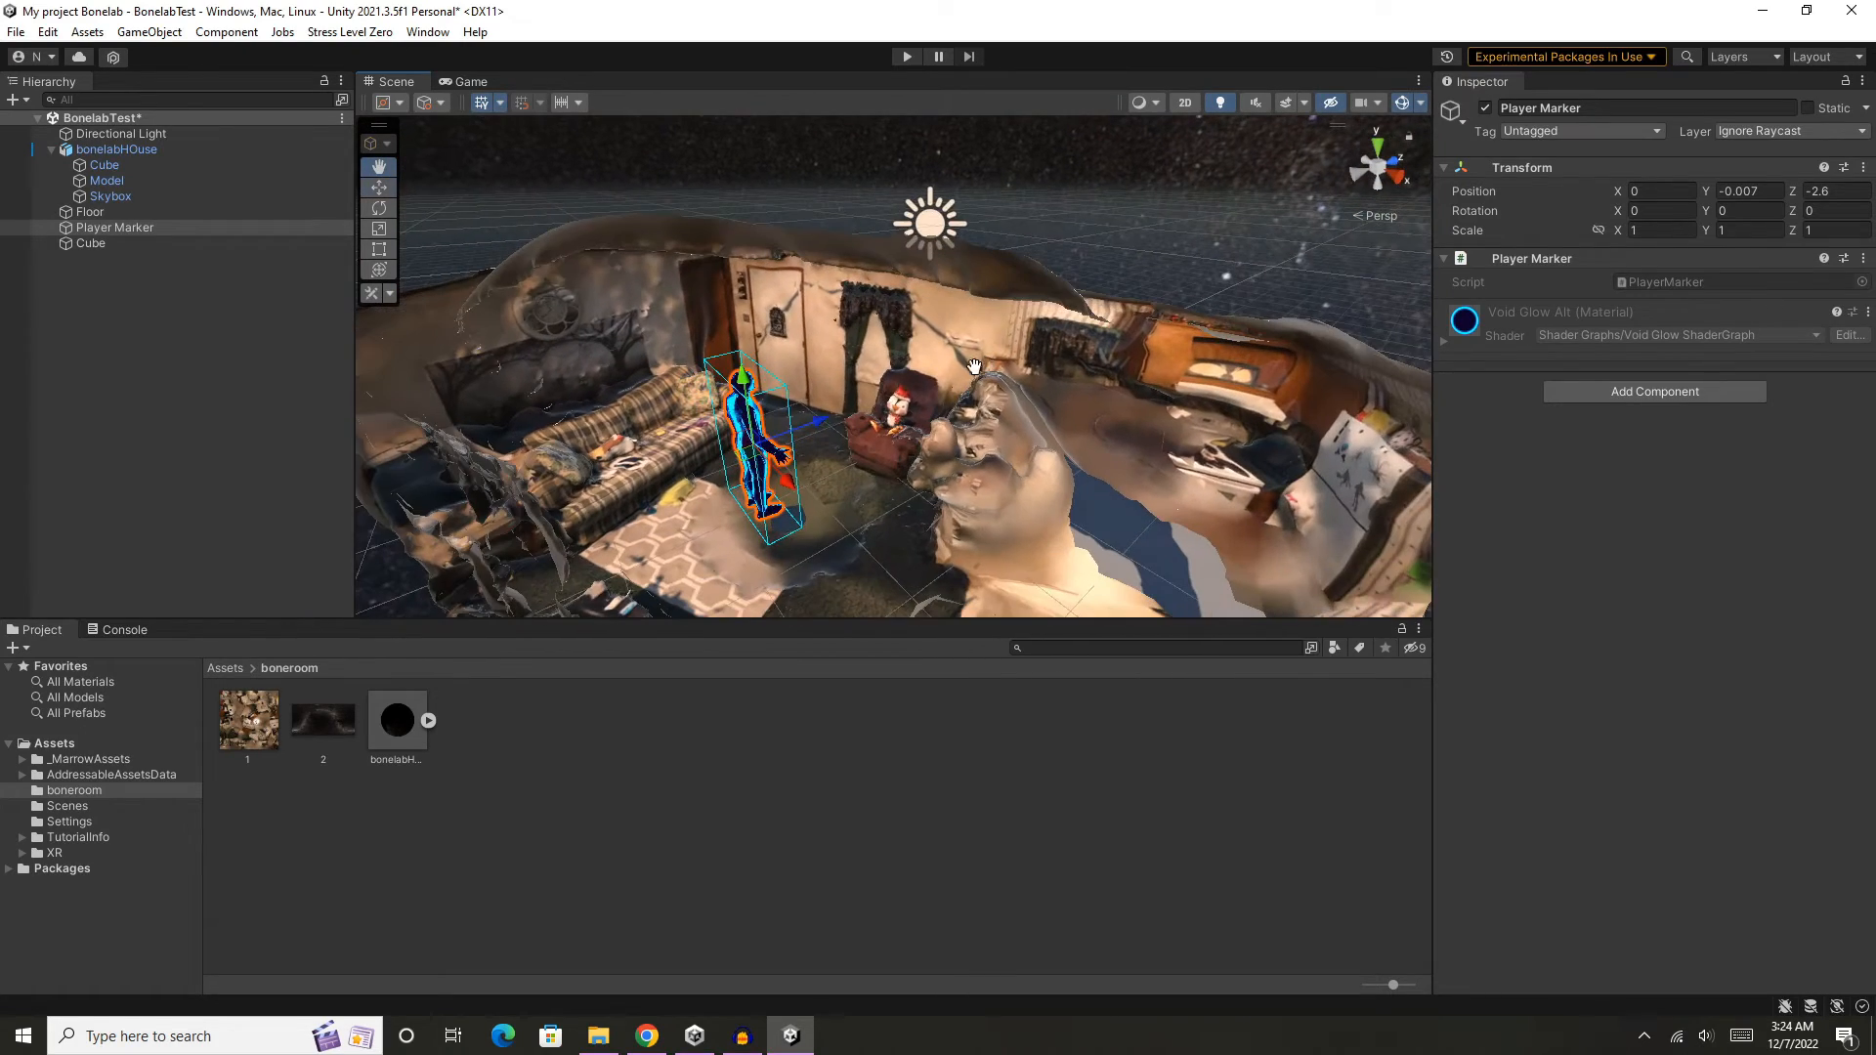
- Move the Directional Light up and out of the room, well above the house
{"action": "left_click", "coordinate": [931, 219]}
{"action": "scroll", "coordinate": [903, 247], "scroll_direction": "down", "scroll_amount": 5}
{"action": "left_click_drag", "start_coordinate": [929, 236], "coordinate": [1007, 118]}
{"action": "middle_click_drag", "start_coordinate": [1007, 118], "coordinate": [967, 283]}
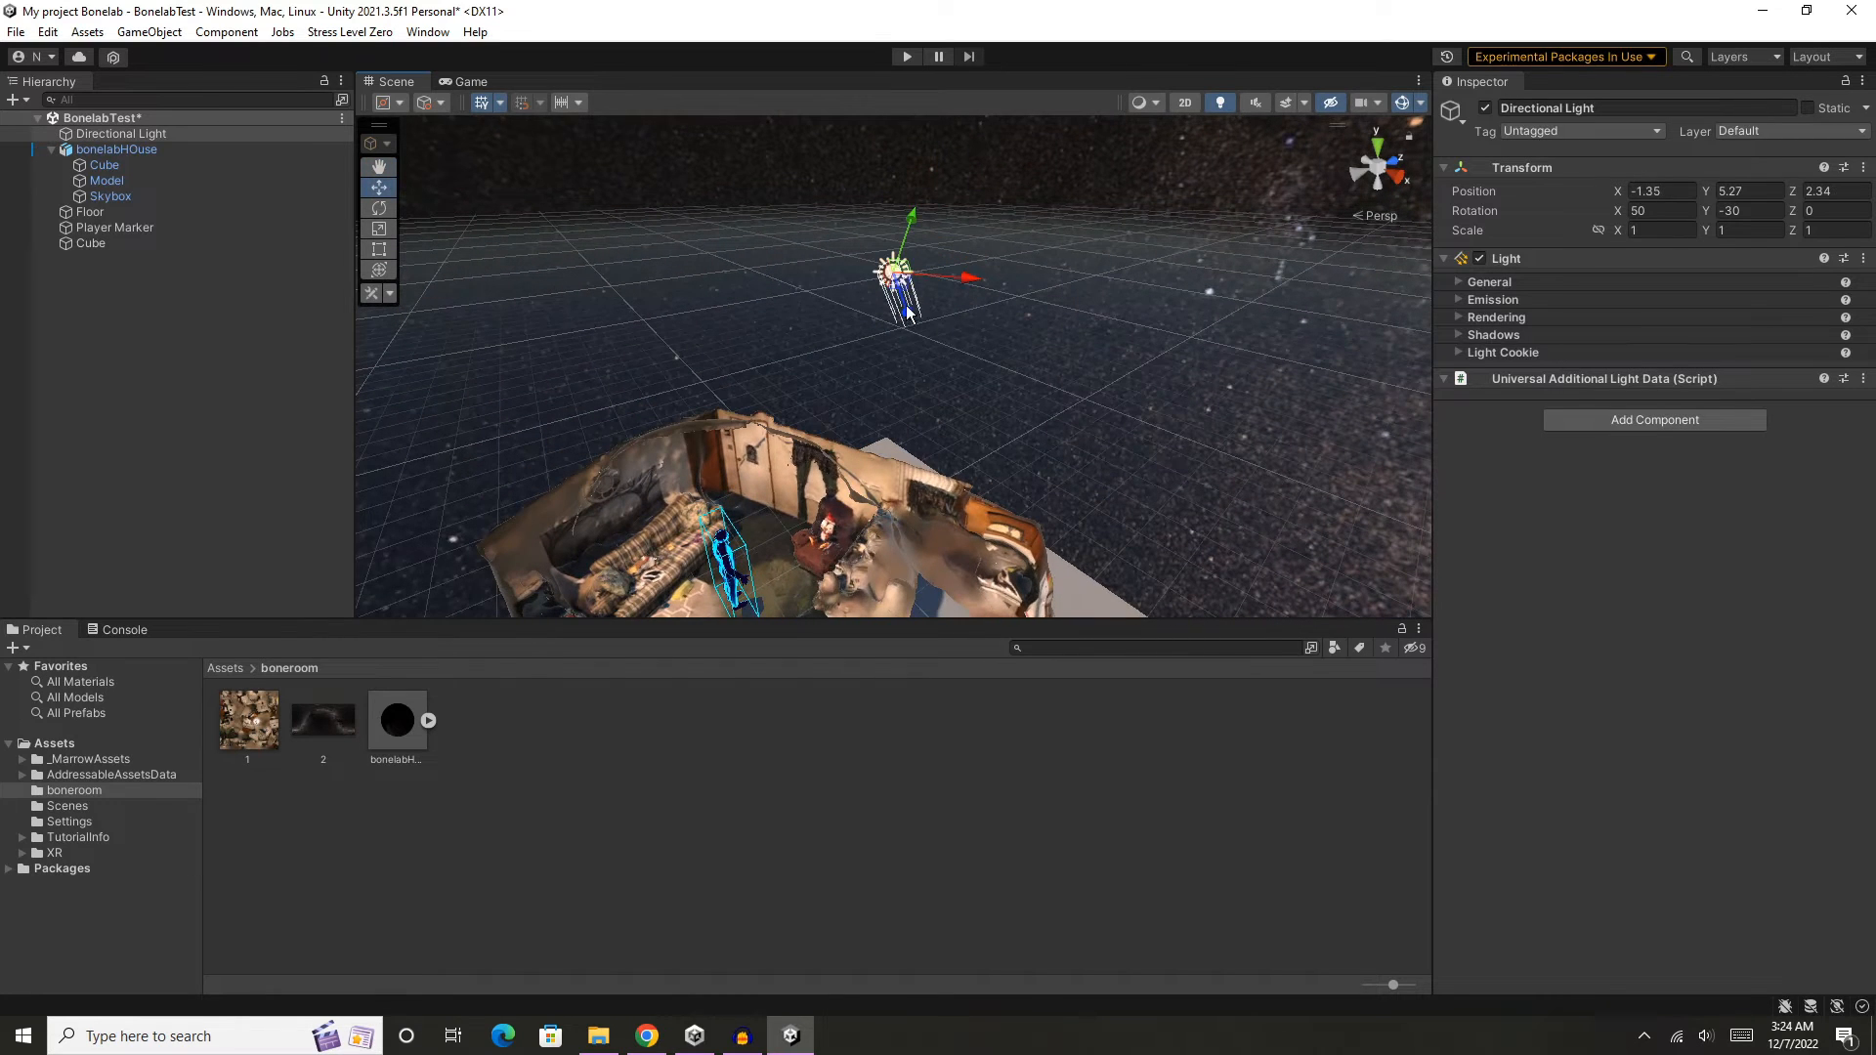
{"action": "left_click_drag", "start_coordinate": [907, 313], "coordinate": [741, 188]}
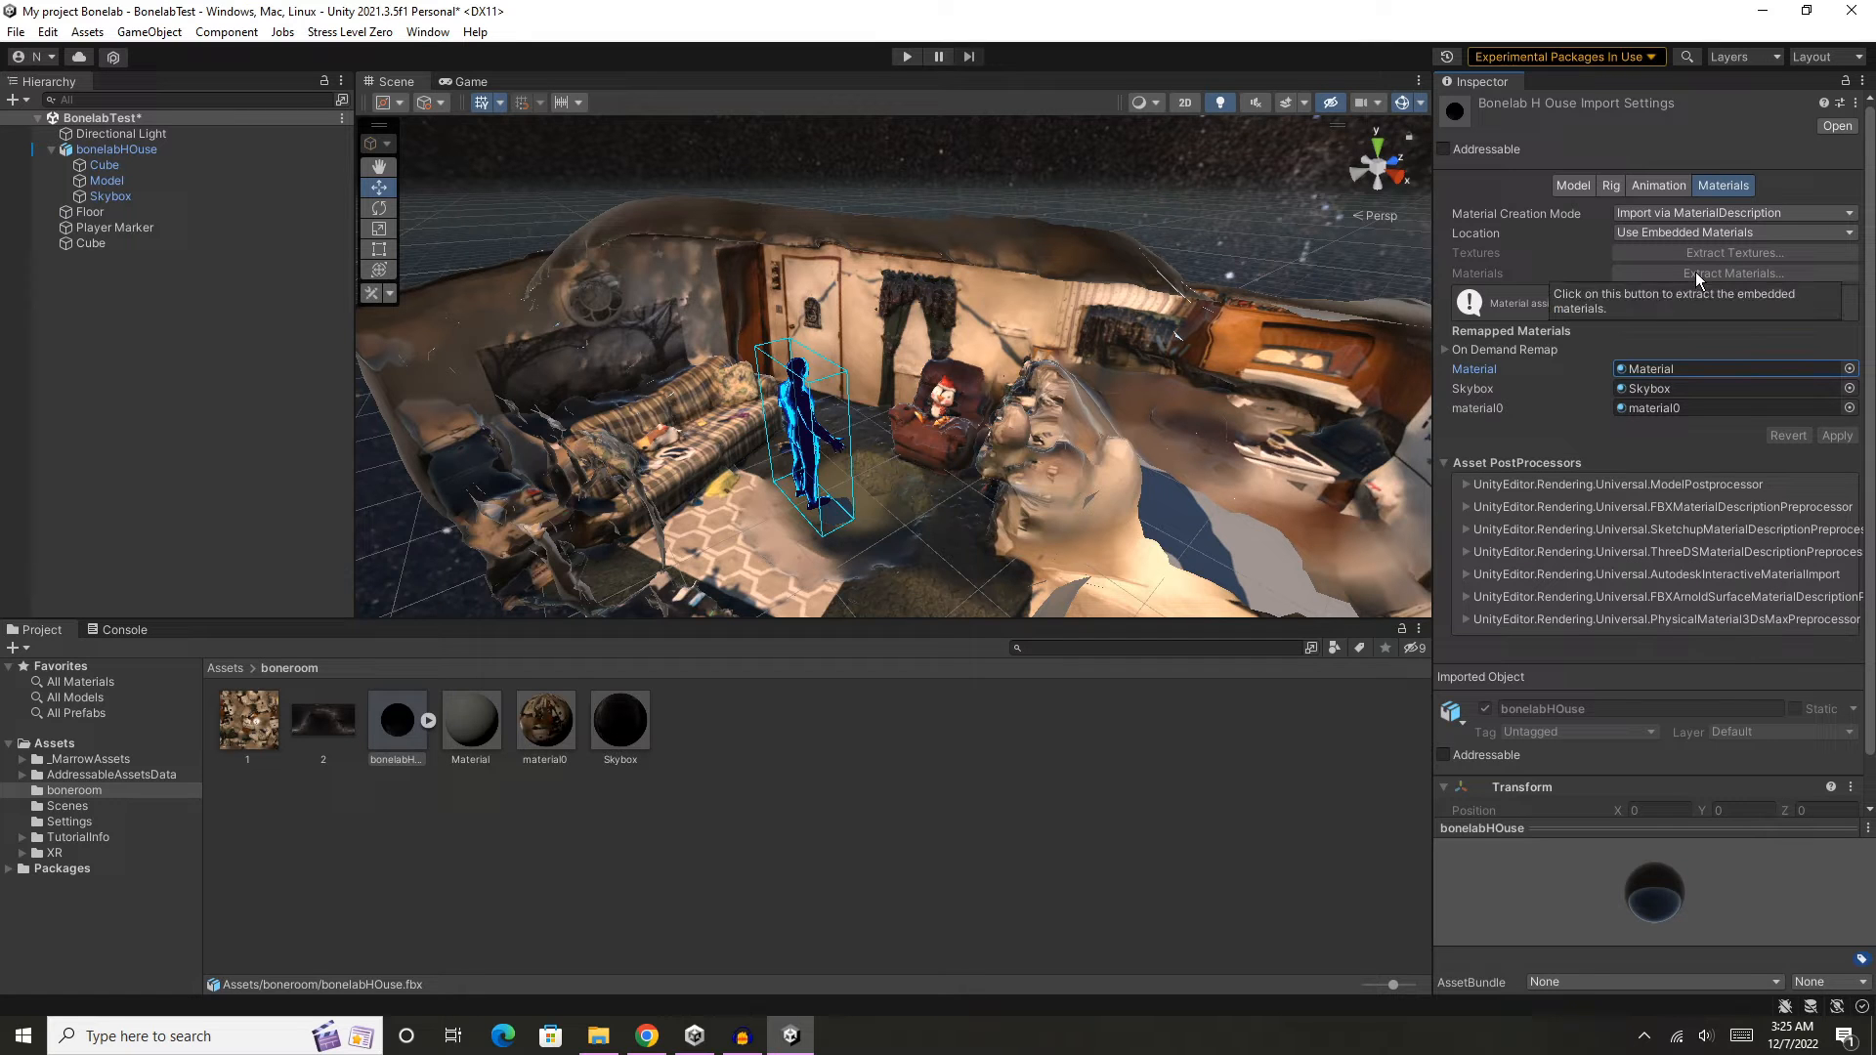
- Change the shader of the house Model's material to Universal Render Pipeline/Simple Lit (Specular Workflow)
{"action": "right_click_drag", "start_coordinate": [864, 272], "coordinate": [860, 280]}
{"action": "scroll", "coordinate": [859, 279], "scroll_direction": "up", "scroll_amount": 3}
{"action": "scroll", "coordinate": [870, 302], "scroll_direction": "up", "scroll_amount": 3}
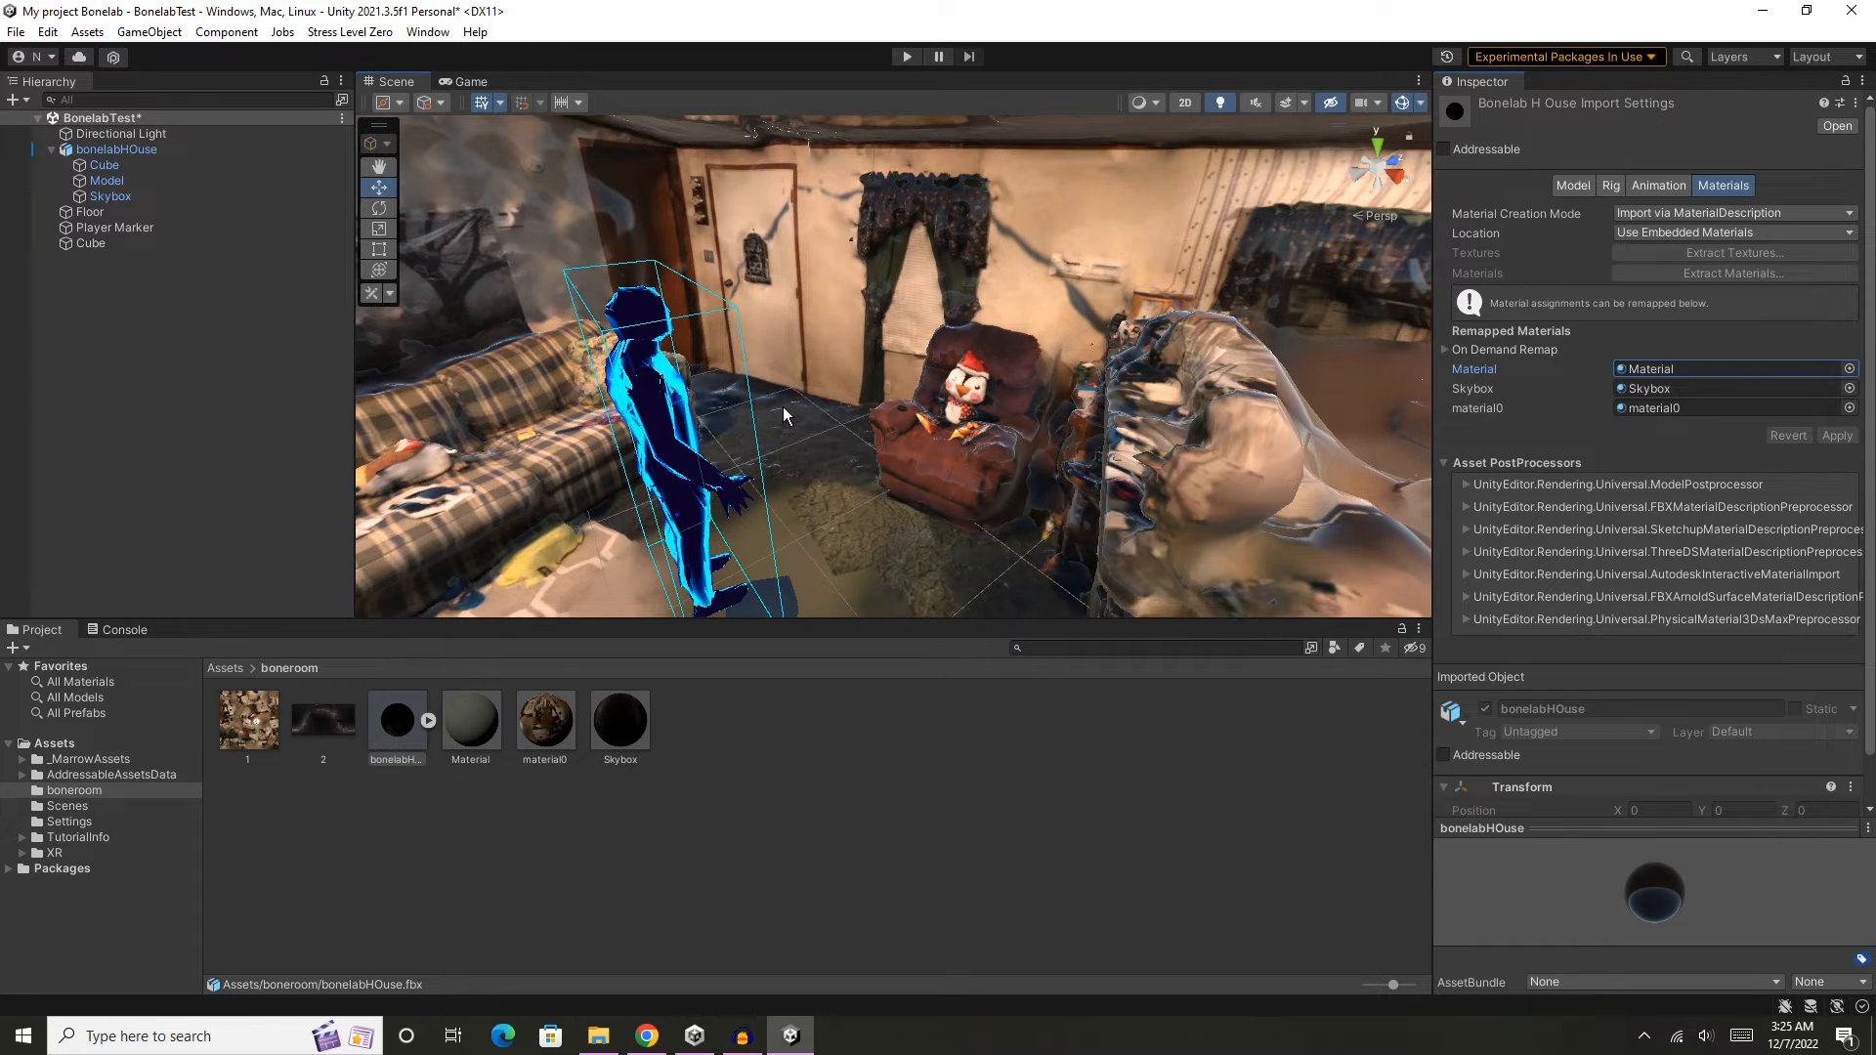
{"action": "left_click", "coordinate": [1701, 331]}
{"action": "left_click", "coordinate": [101, 182]}
{"action": "key", "text": "f"}
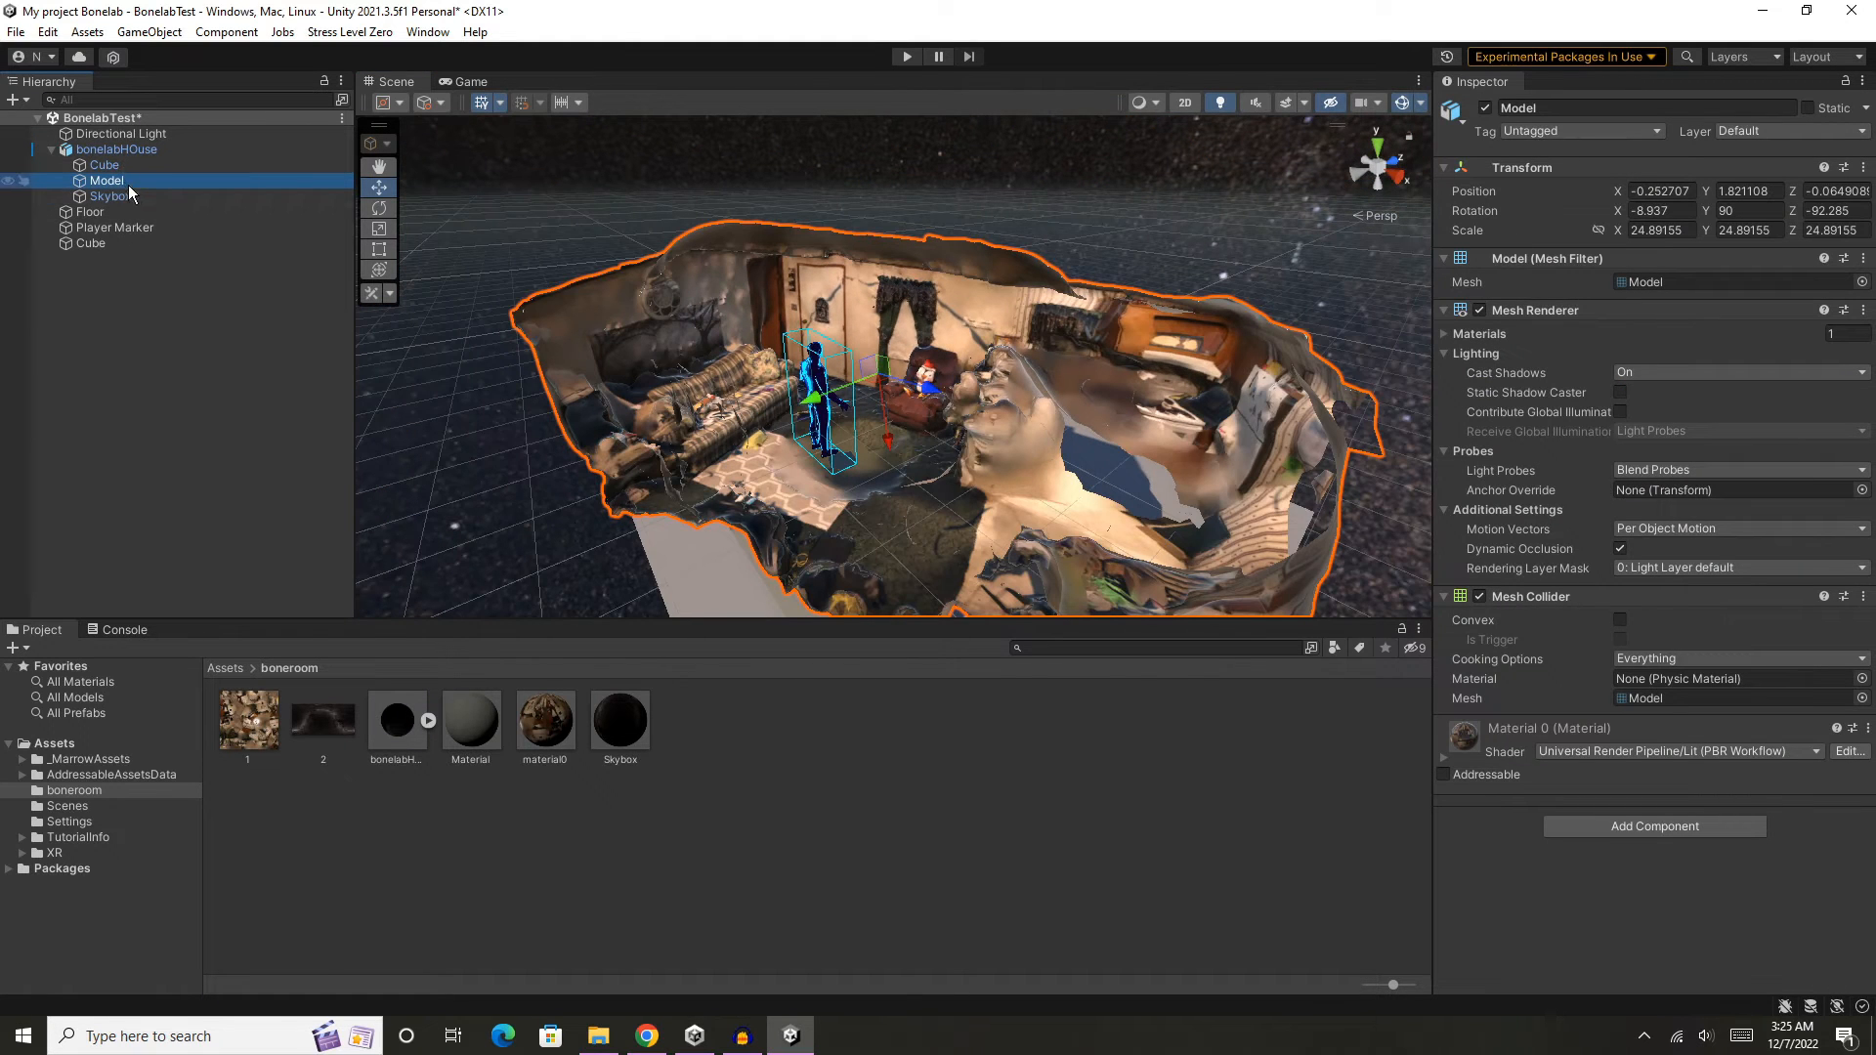
{"action": "scroll", "coordinate": [1194, 312], "scroll_direction": "up", "scroll_amount": 5}
{"action": "scroll", "coordinate": [1321, 460], "scroll_direction": "up", "scroll_amount": 2}
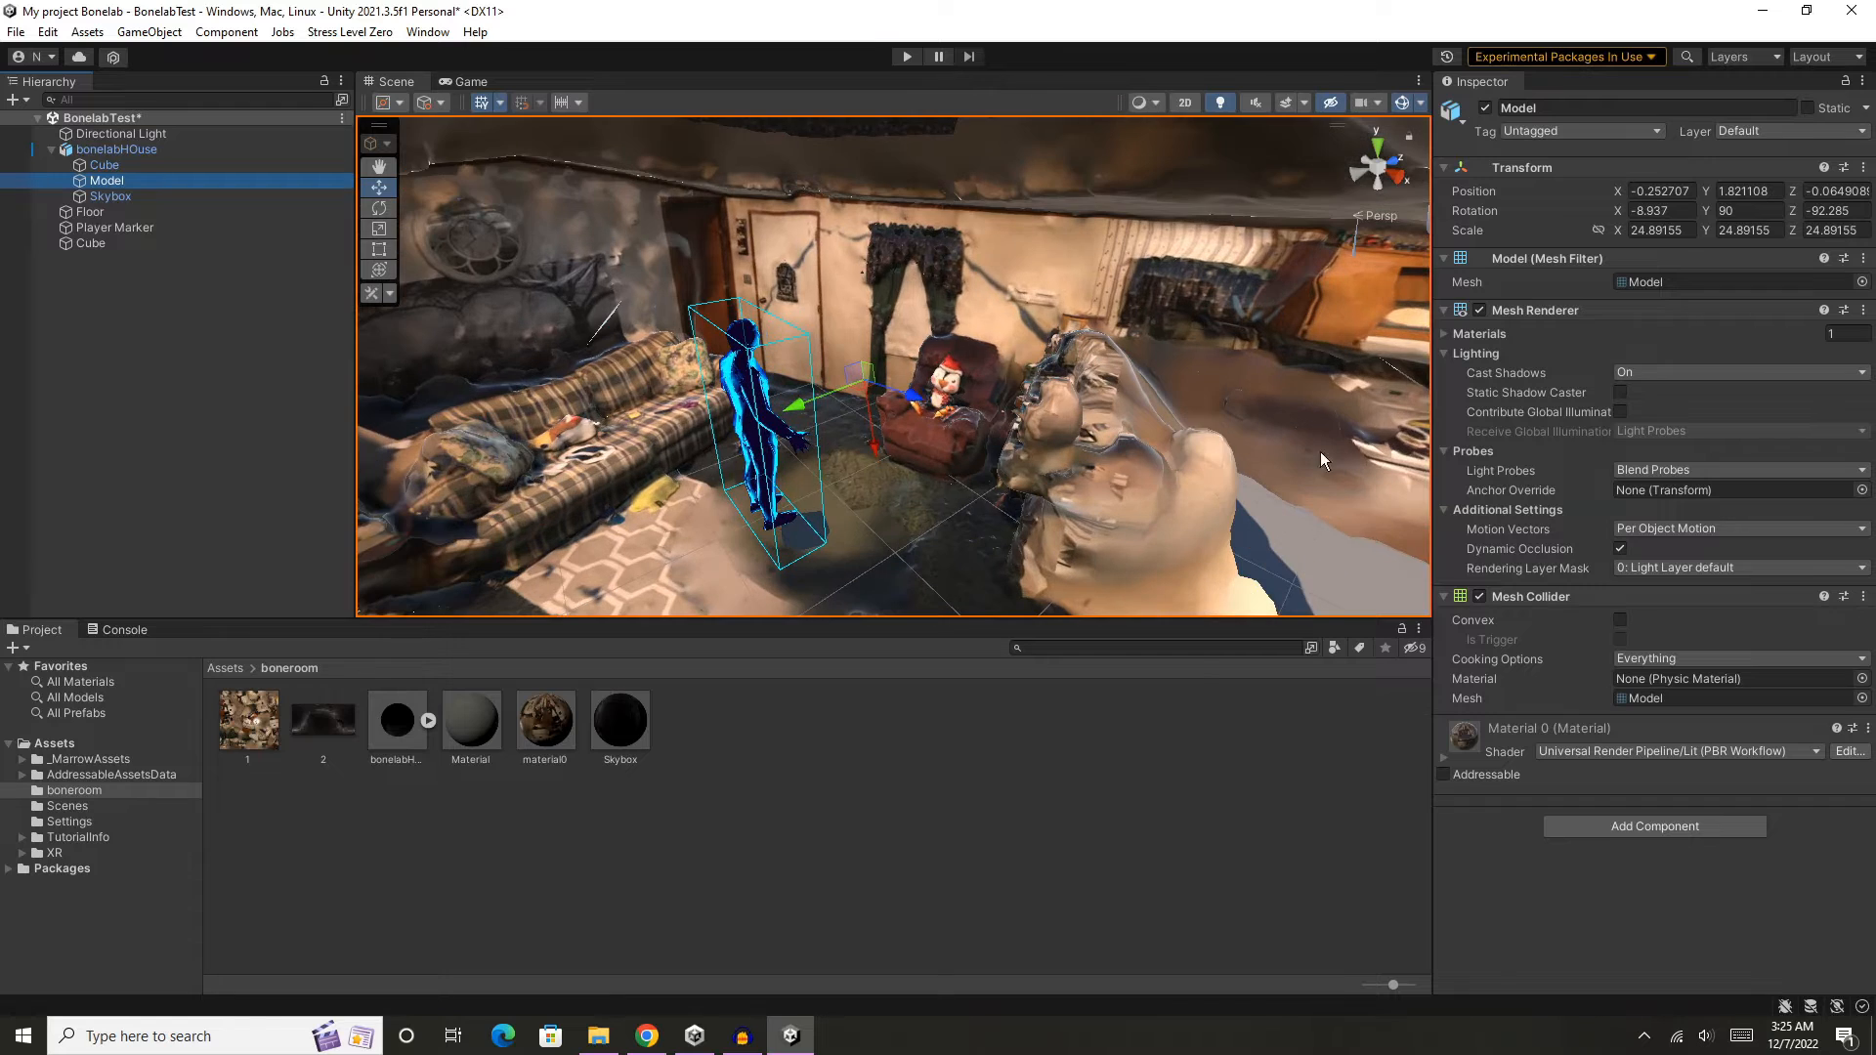
{"action": "left_click", "coordinate": [1608, 747]}
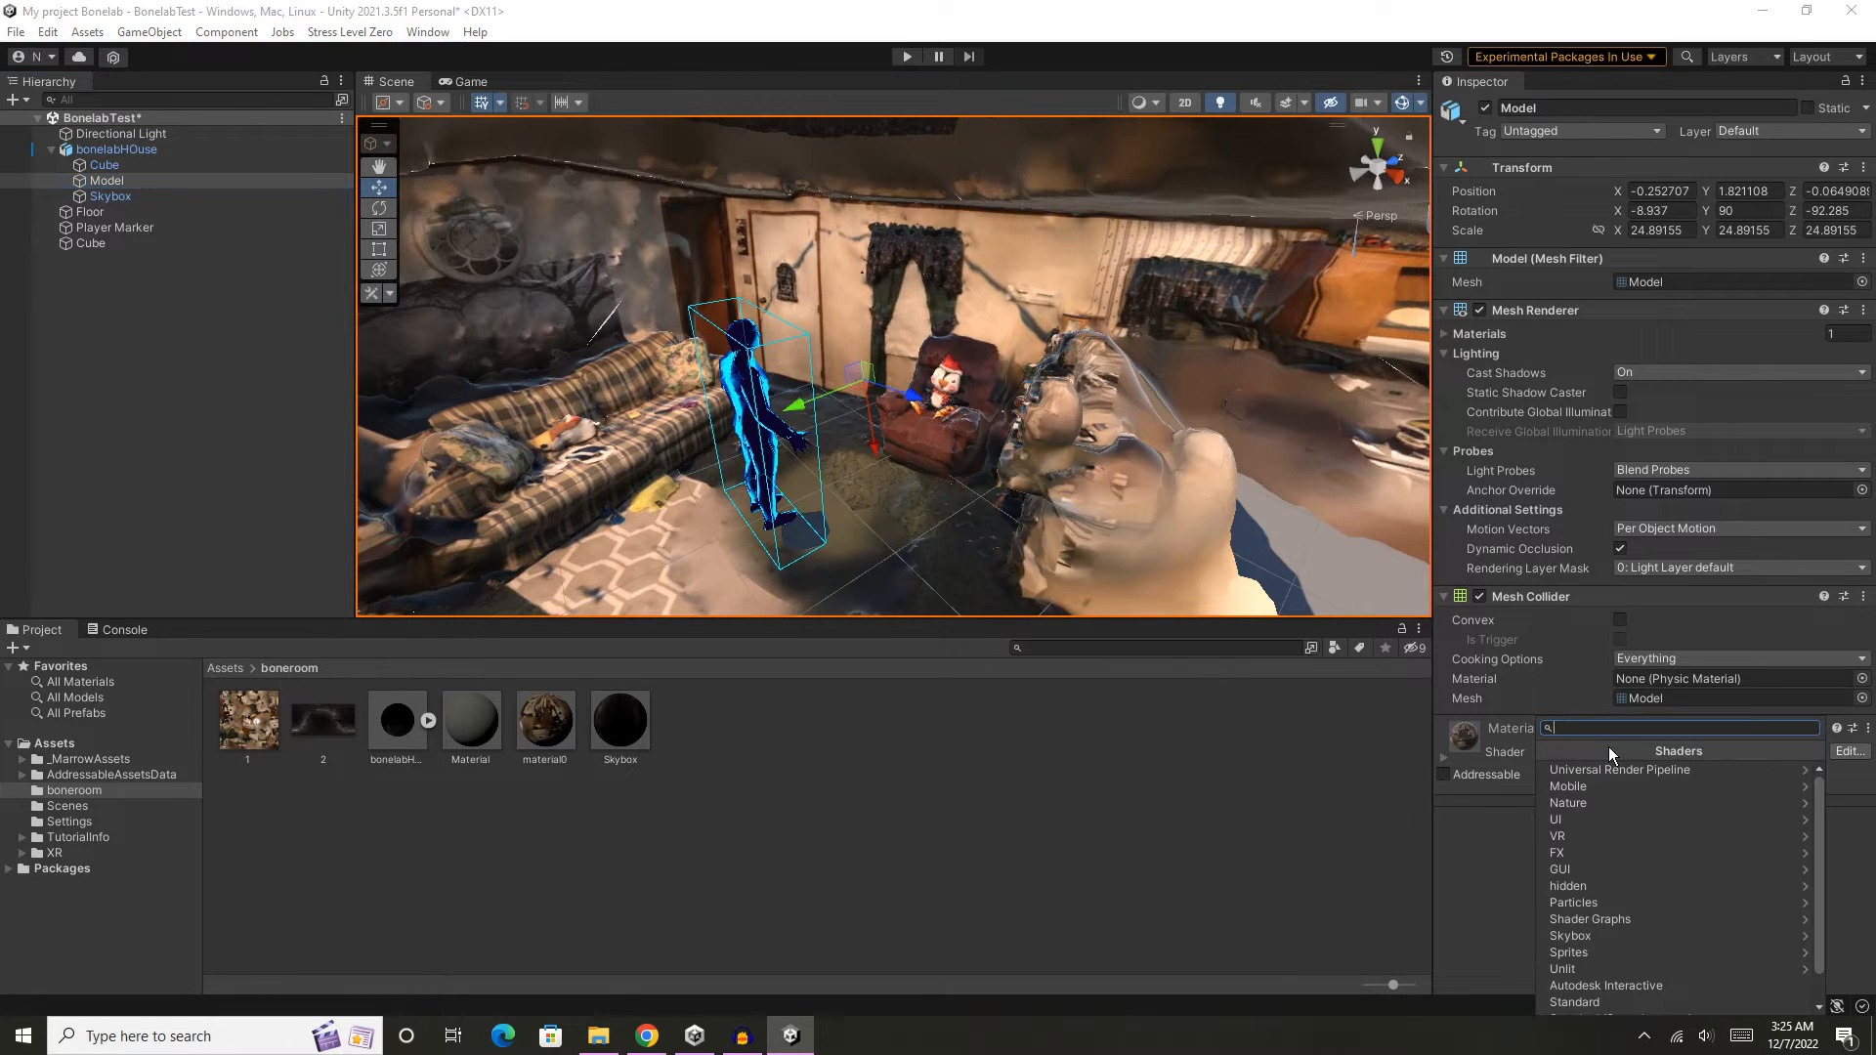
{"action": "left_click", "coordinate": [1675, 770]}
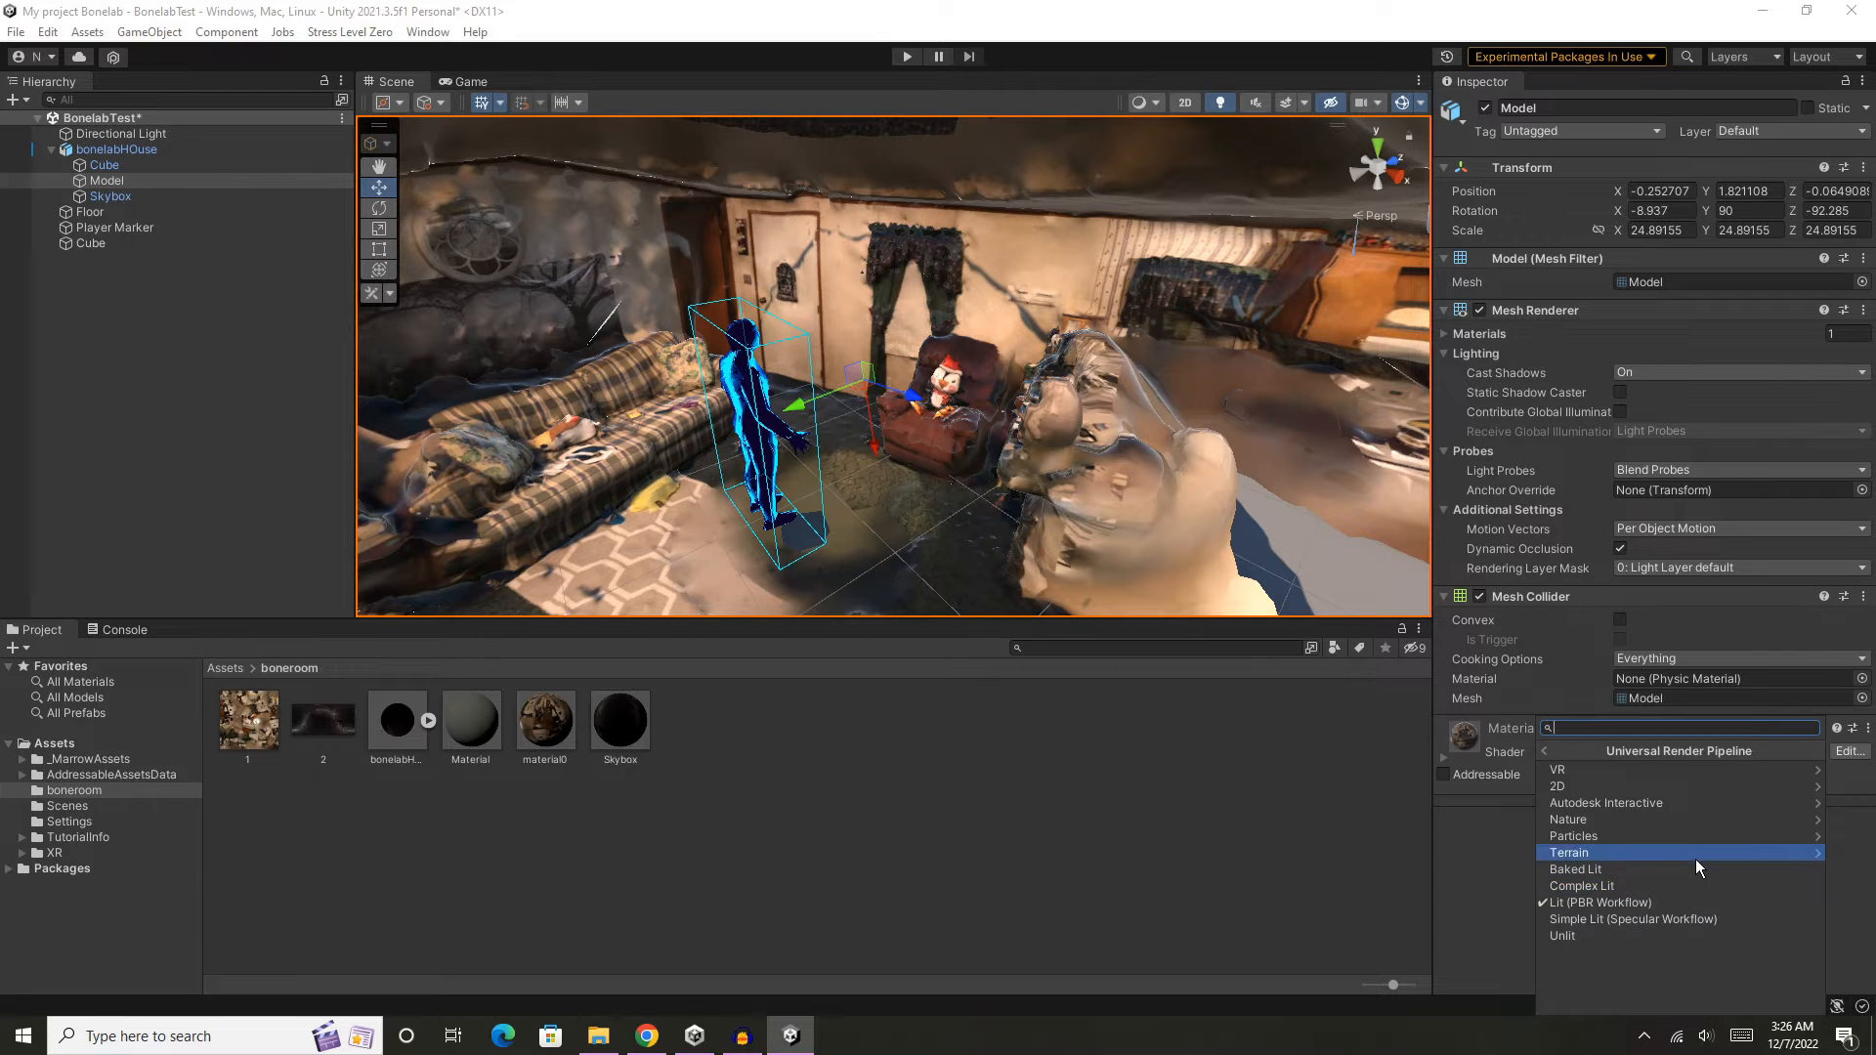
{"action": "left_click", "coordinate": [1696, 922]}
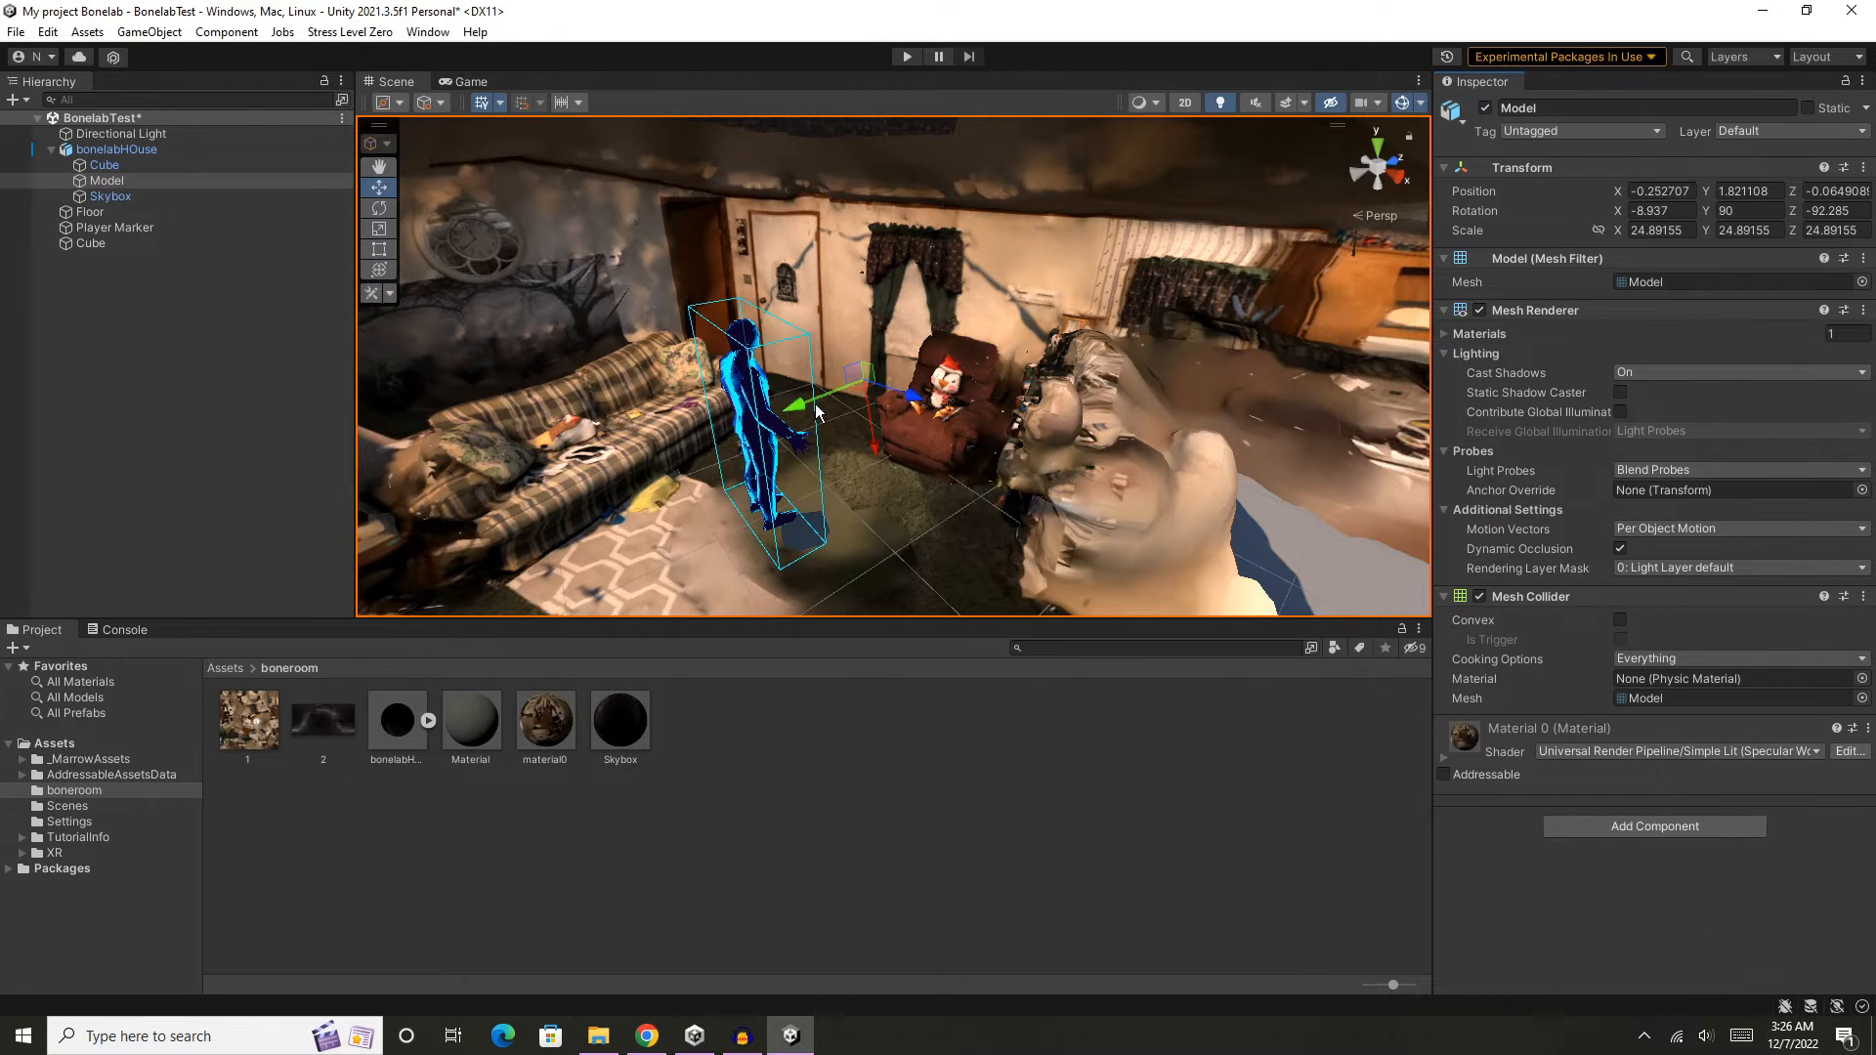
- Inspect the house interior with the Simple Lit shader applied, looking from the living room toward the kitchen
{"action": "scroll", "coordinate": [911, 461], "scroll_direction": "up", "scroll_amount": 4}
{"action": "mouse_move", "coordinate": [910, 461]}
{"action": "middle_mouse_down"}
{"action": "mouse_move", "coordinate": [954, 433]}
{"action": "mouse_move", "coordinate": [927, 466]}
{"action": "middle_mouse_up"}
{"action": "right_click_drag", "start_coordinate": [927, 466], "coordinate": [1104, 445]}
{"action": "middle_click_drag", "start_coordinate": [850, 478], "coordinate": [900, 464]}
{"action": "right_click_drag", "start_coordinate": [986, 474], "coordinate": [1187, 430]}
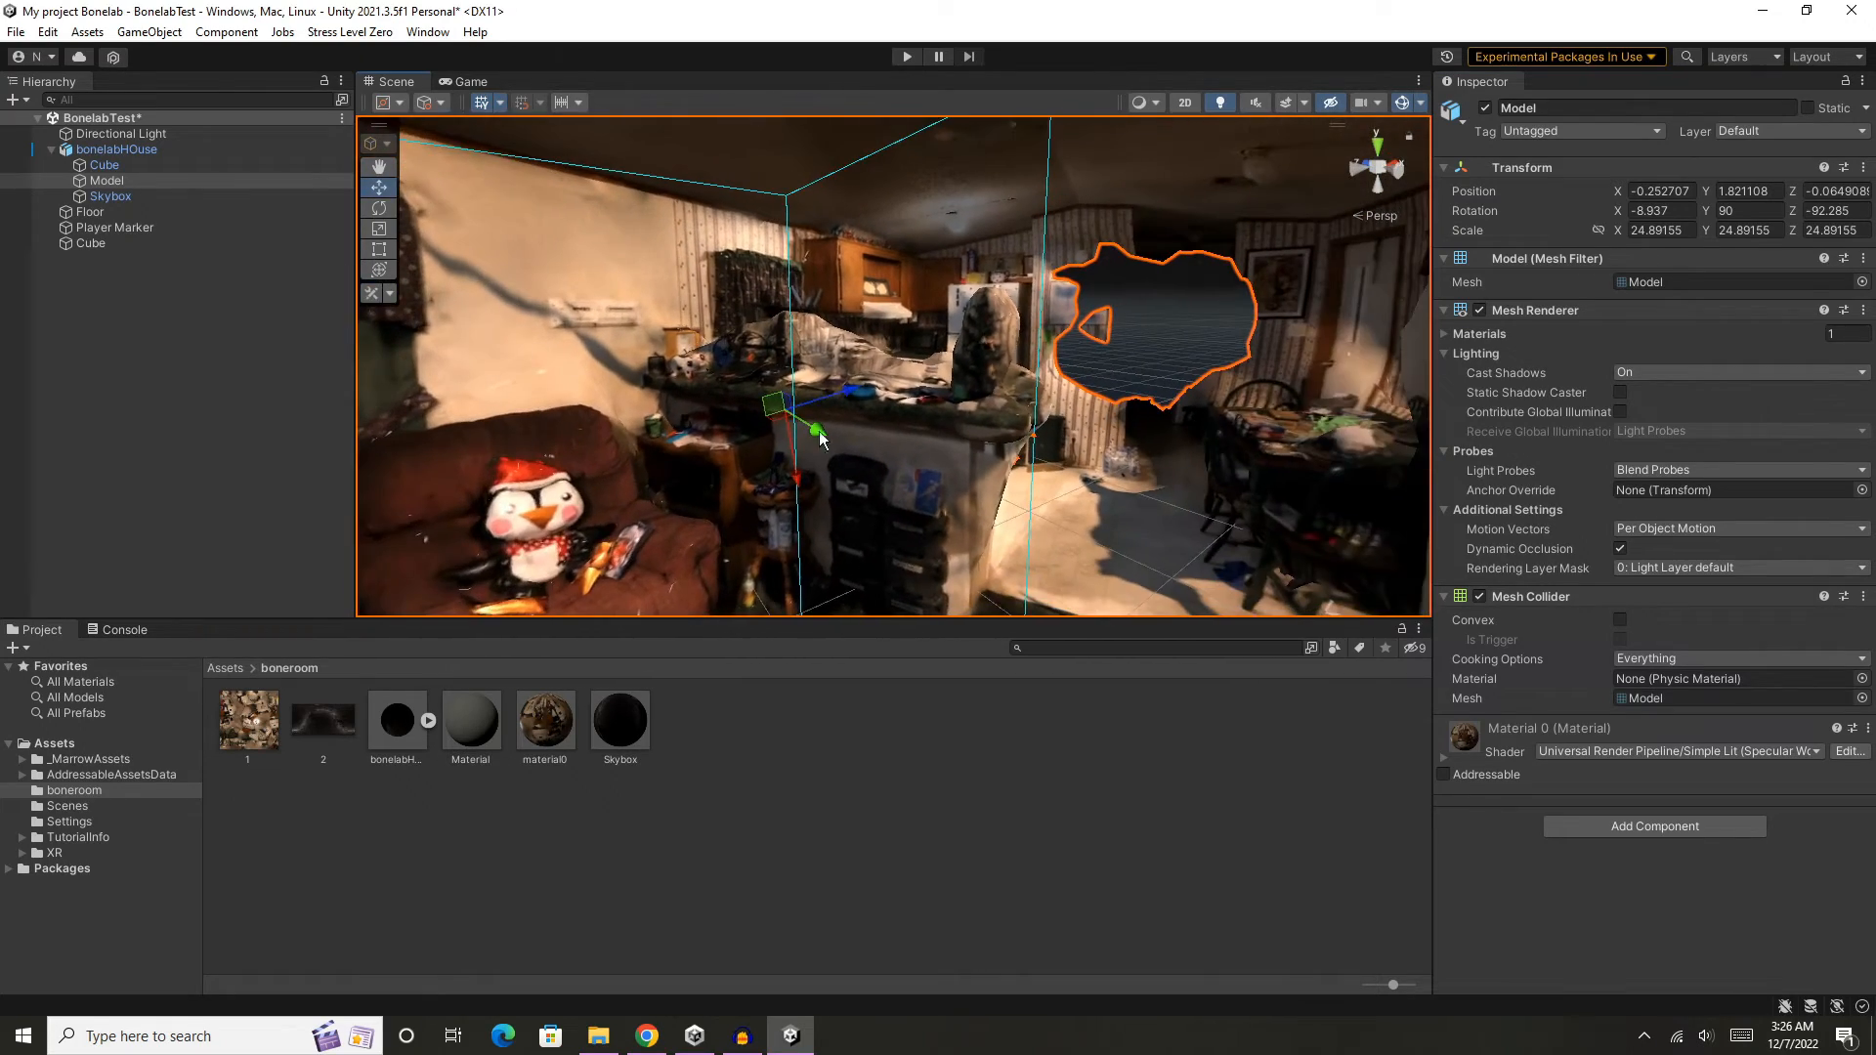
- Examine the living room interior from the couch toward the kitchen opening, the window and the far wall
{"action": "scroll", "coordinate": [737, 449], "scroll_direction": "up", "scroll_amount": 2}
{"action": "middle_click_drag", "start_coordinate": [639, 463], "coordinate": [757, 455]}
{"action": "scroll", "coordinate": [889, 447], "scroll_direction": "up", "scroll_amount": 2}
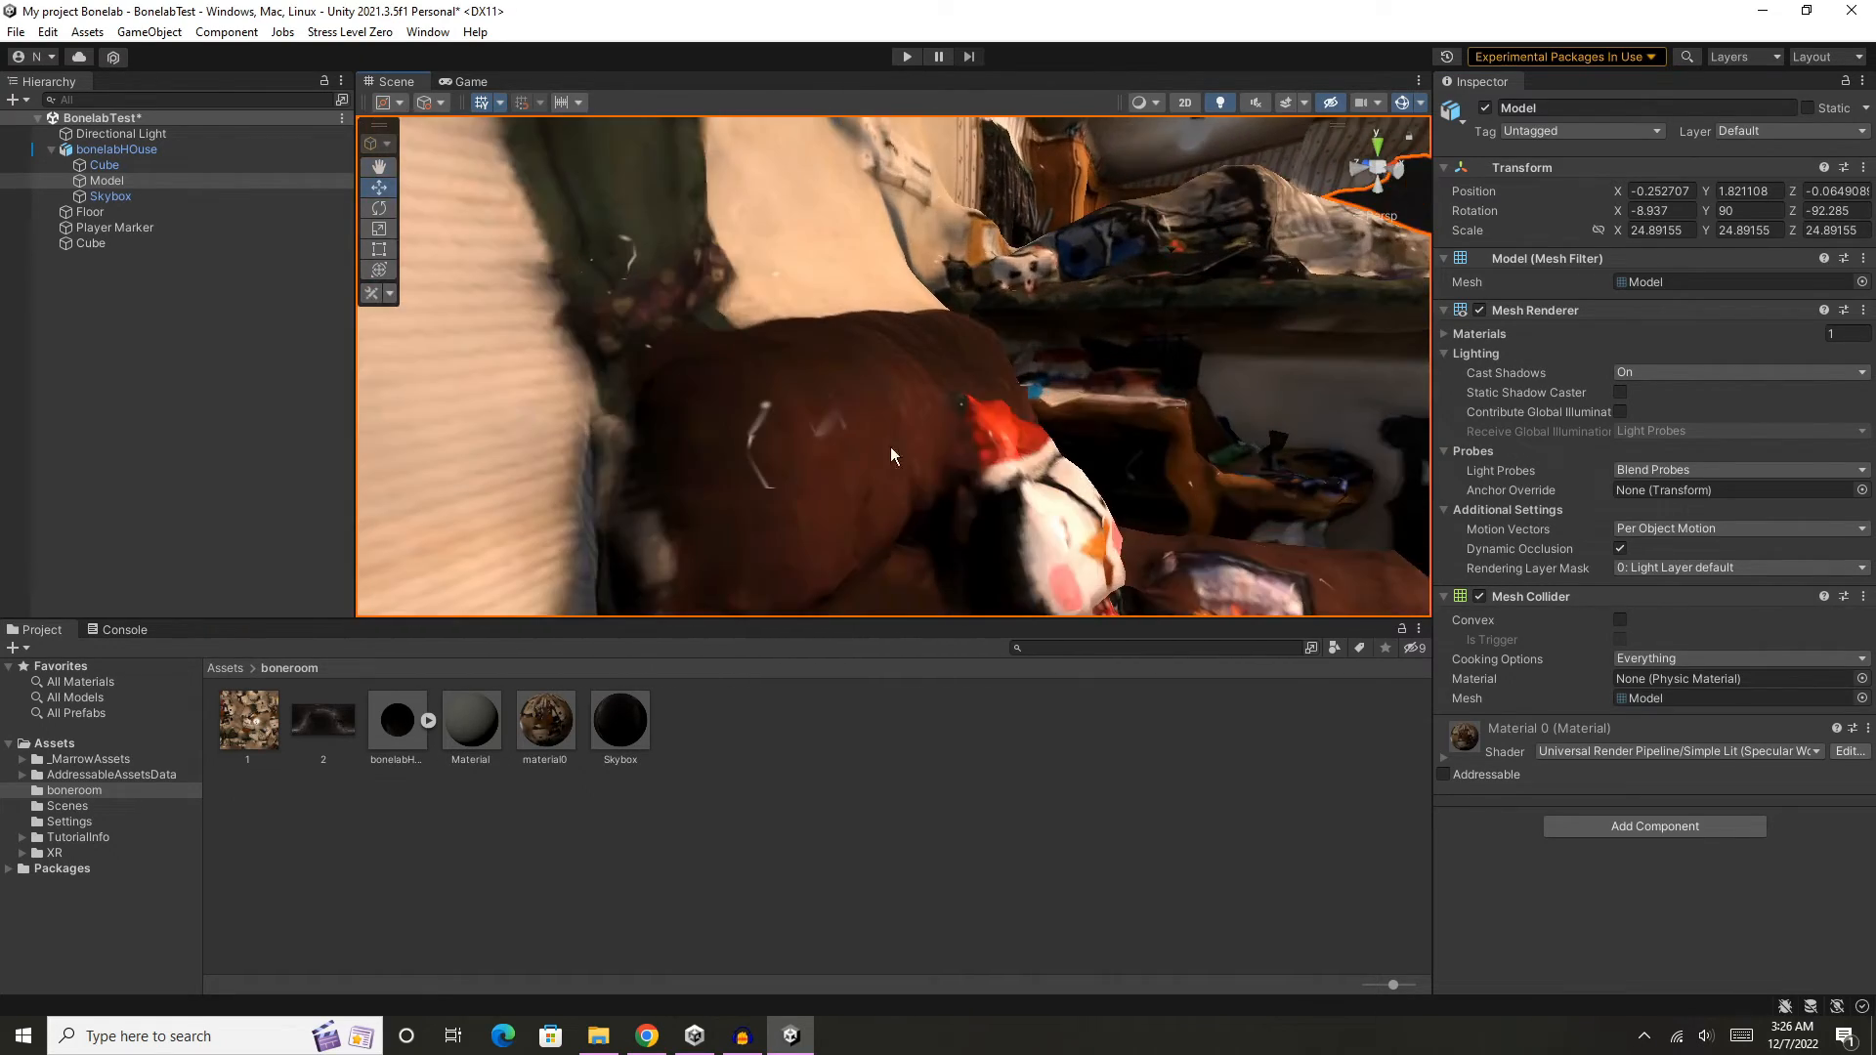
{"action": "scroll", "coordinate": [987, 420], "scroll_direction": "down", "scroll_amount": 5}
{"action": "middle_click_drag", "start_coordinate": [1141, 366], "coordinate": [1024, 403]}
{"action": "right_click_drag", "start_coordinate": [1025, 424], "coordinate": [1187, 424]}
{"action": "middle_click_drag", "start_coordinate": [938, 430], "coordinate": [1085, 411]}
{"action": "right_click_drag", "start_coordinate": [865, 410], "coordinate": [1234, 409]}
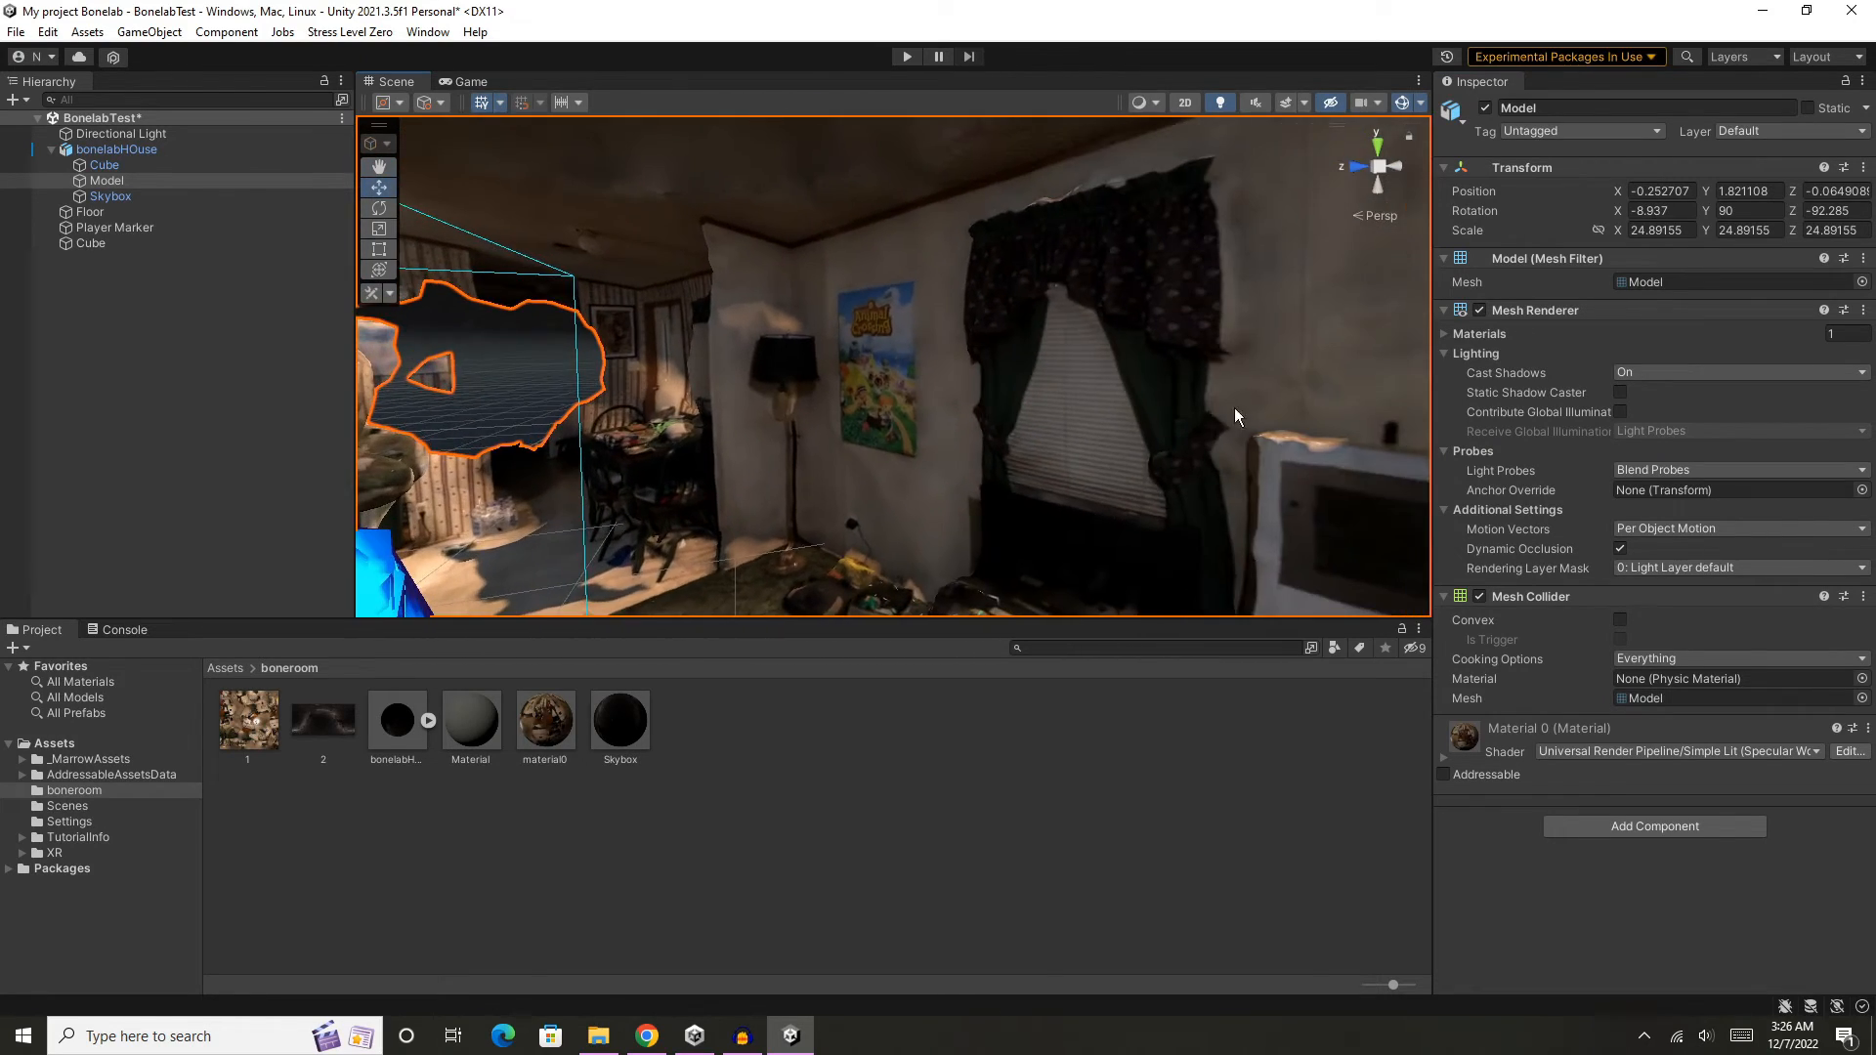
- Examine the house from below and outside, checking the gap between its underside and the floor plates
{"action": "middle_click_drag", "start_coordinate": [752, 383], "coordinate": [936, 290]}
{"action": "scroll", "coordinate": [843, 378], "scroll_direction": "down", "scroll_amount": 3}
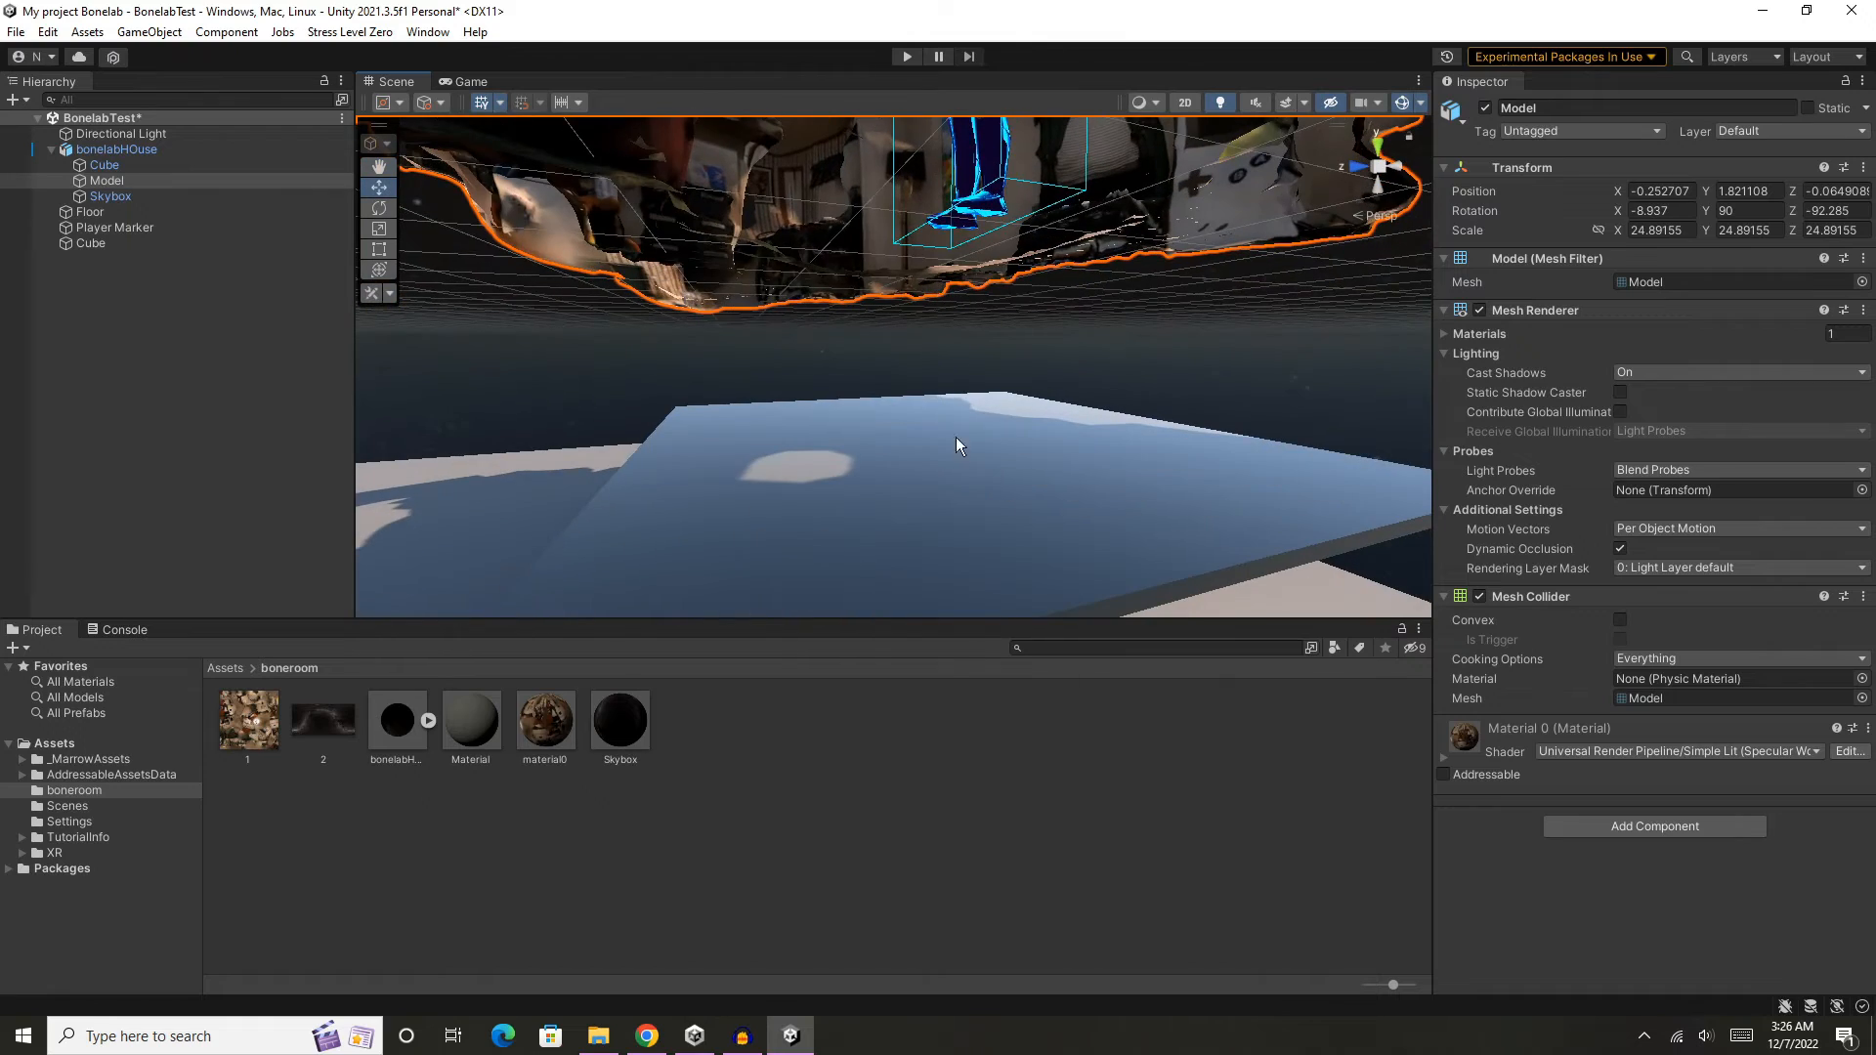
{"action": "middle_click_drag", "start_coordinate": [963, 461], "coordinate": [1024, 557]}
{"action": "scroll", "coordinate": [792, 553], "scroll_direction": "up", "scroll_amount": 6}
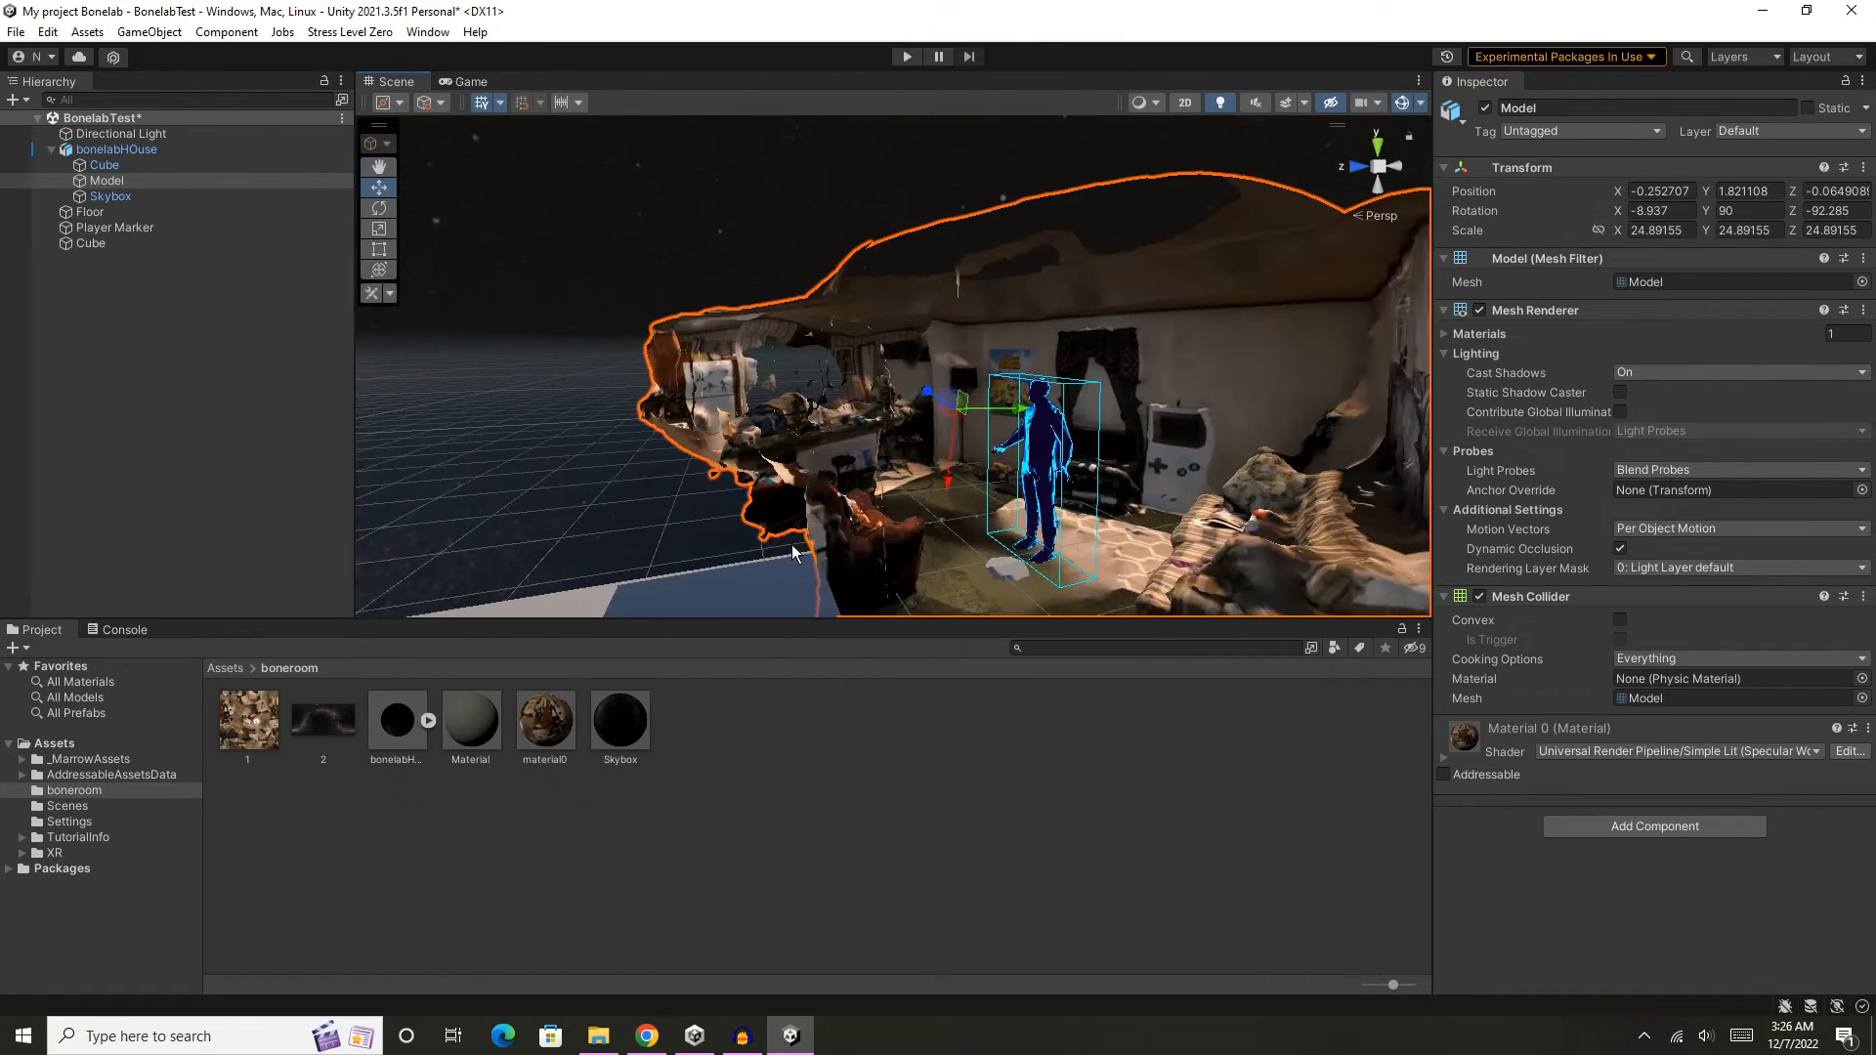
{"action": "scroll", "coordinate": [712, 473], "scroll_direction": "down", "scroll_amount": 6}
{"action": "middle_click_drag", "start_coordinate": [712, 473], "coordinate": [884, 426]}
{"action": "scroll", "coordinate": [969, 350], "scroll_direction": "up", "scroll_amount": 6}
{"action": "middle_click_drag", "start_coordinate": [969, 350], "coordinate": [834, 430]}
- Move the standalone Cube along the Z axis through the house wall, to about Z -0.37
{"action": "left_click", "coordinate": [561, 436]}
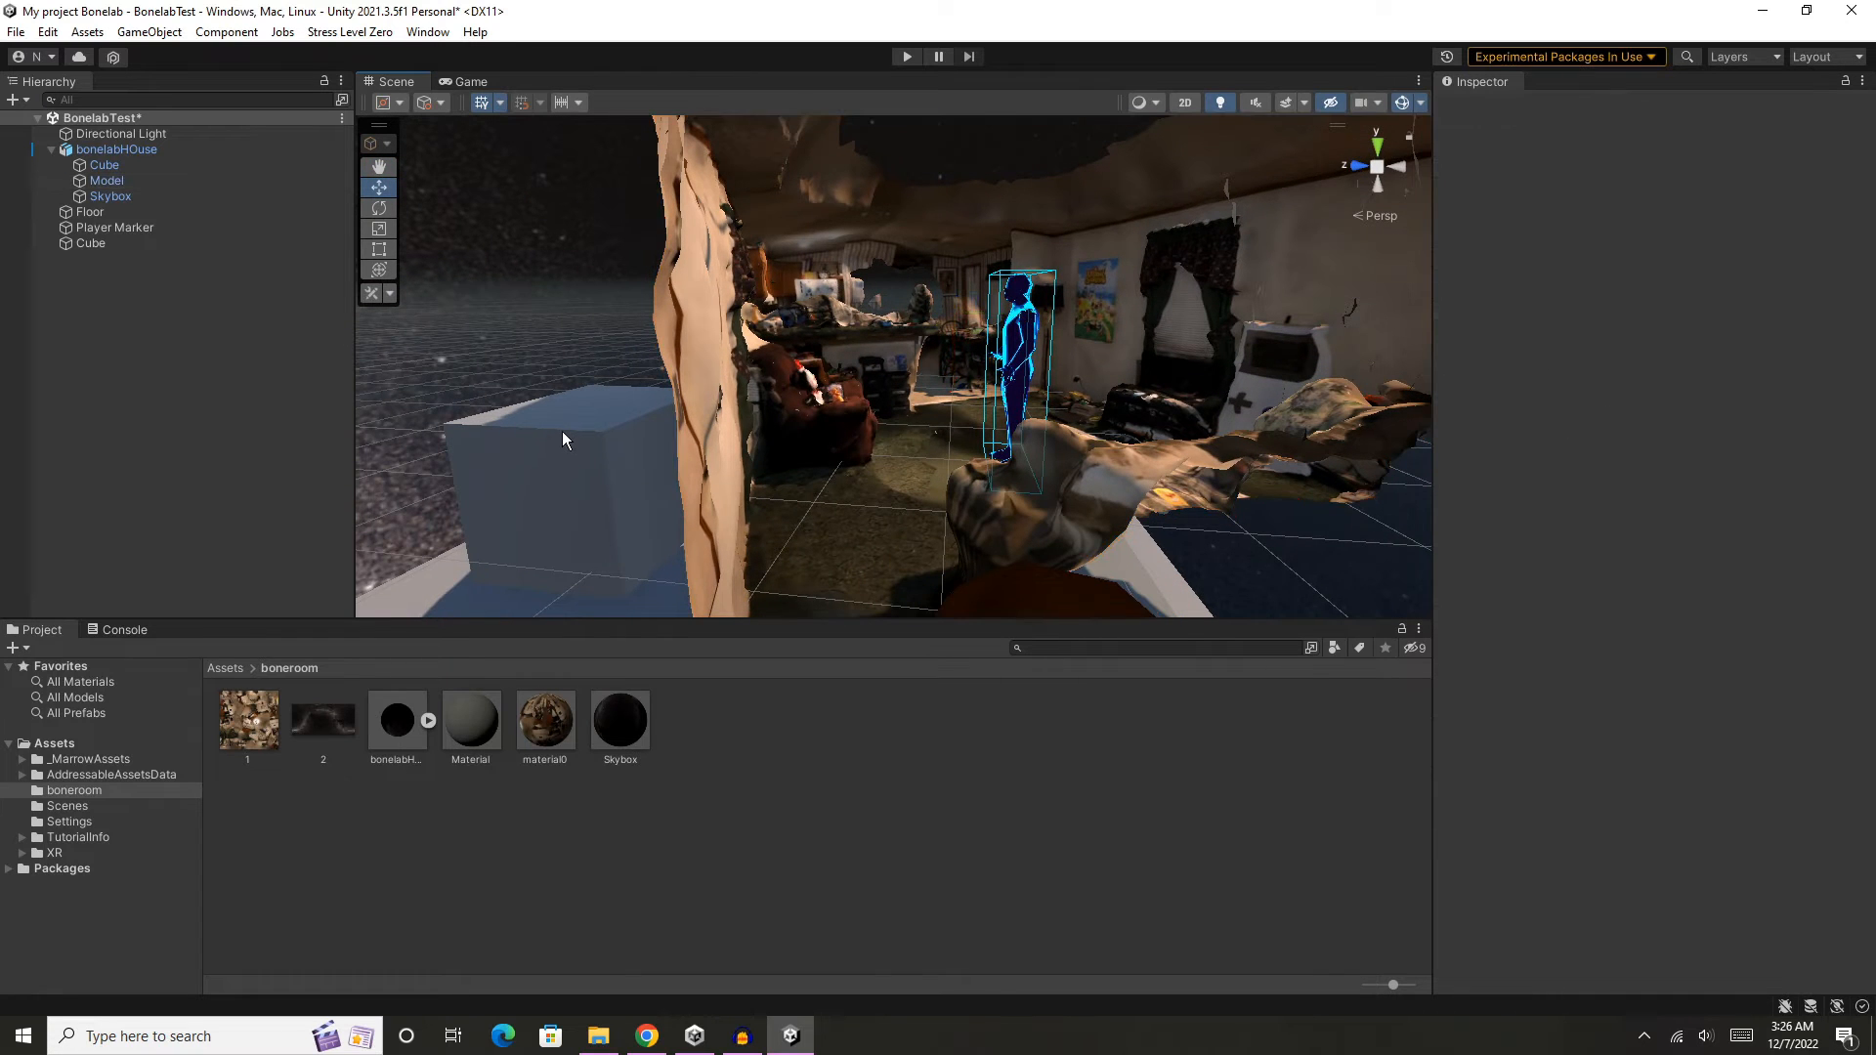
{"action": "left_click", "coordinate": [561, 433]}
{"action": "left_click_drag", "start_coordinate": [536, 473], "coordinate": [624, 482]}
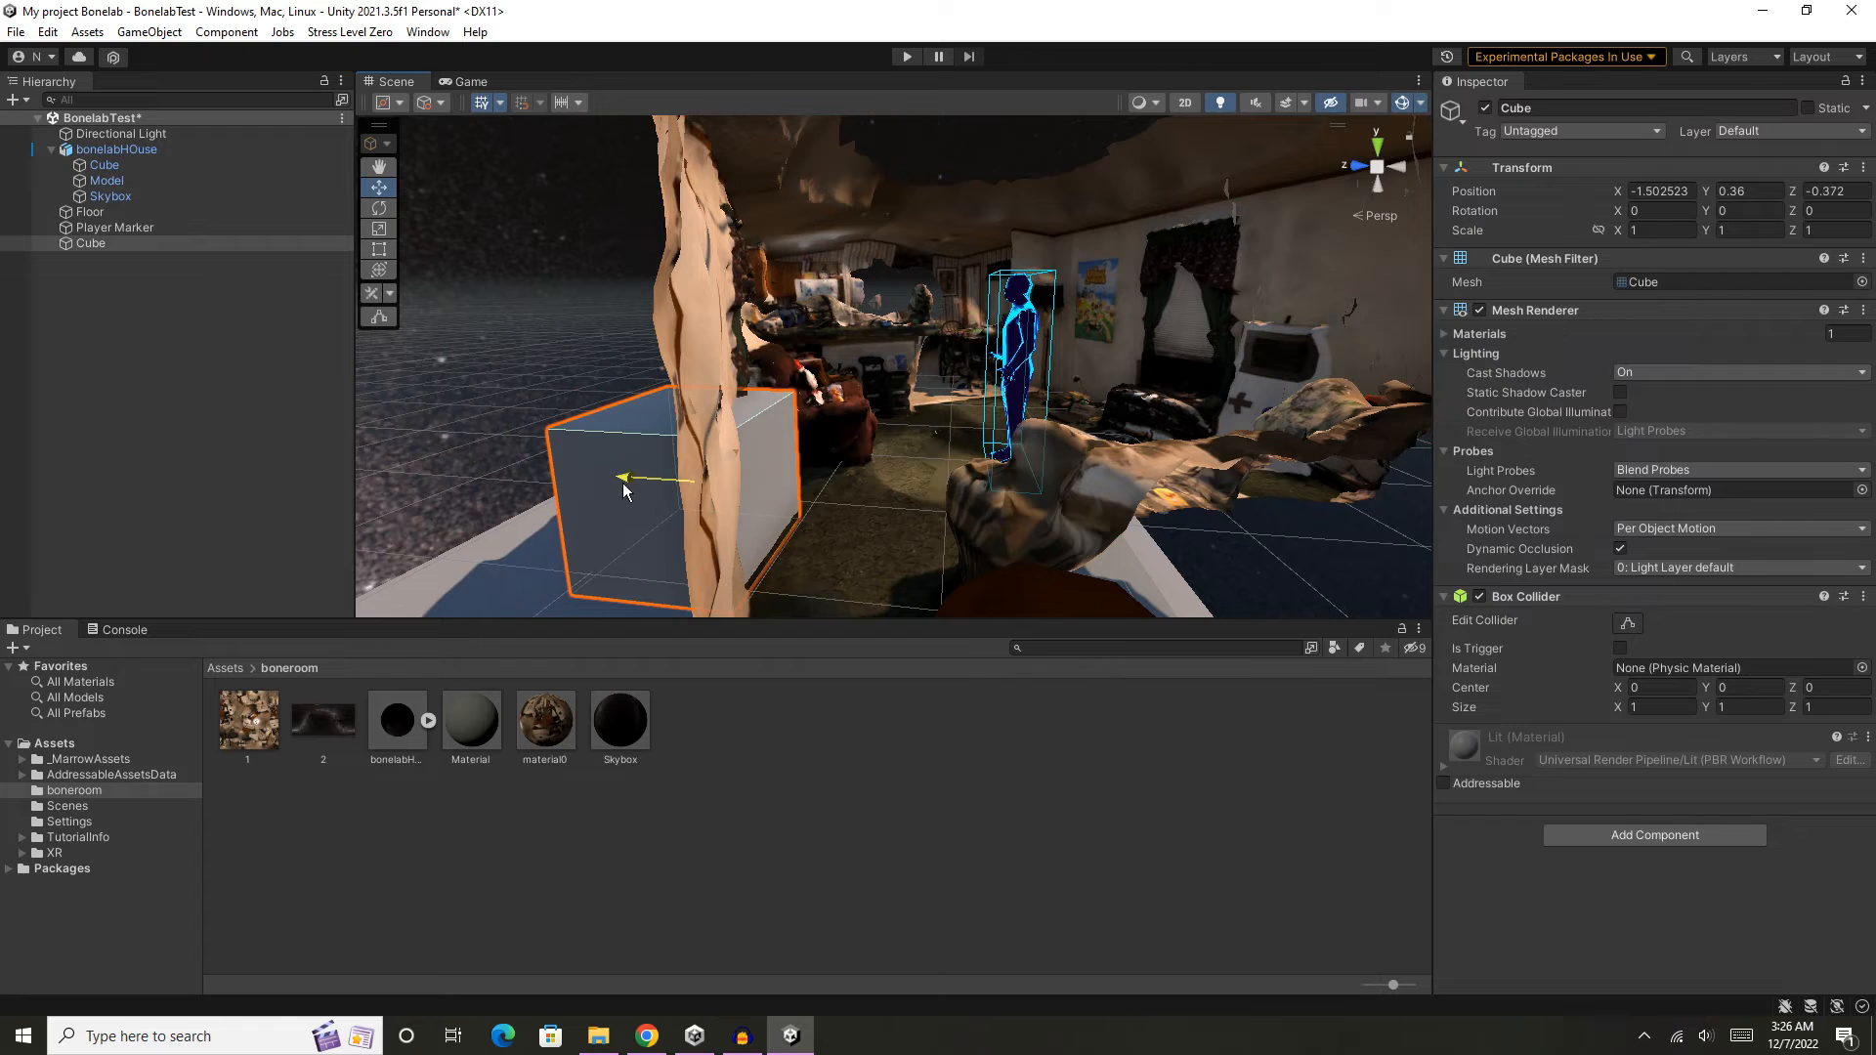
- Raise the bonelabHOuse floor plate Cube up to the house floor beneath the player marker, at about Y -0.229
{"action": "middle_click_drag", "start_coordinate": [1038, 486], "coordinate": [992, 424]}
{"action": "left_click", "coordinate": [904, 359]}
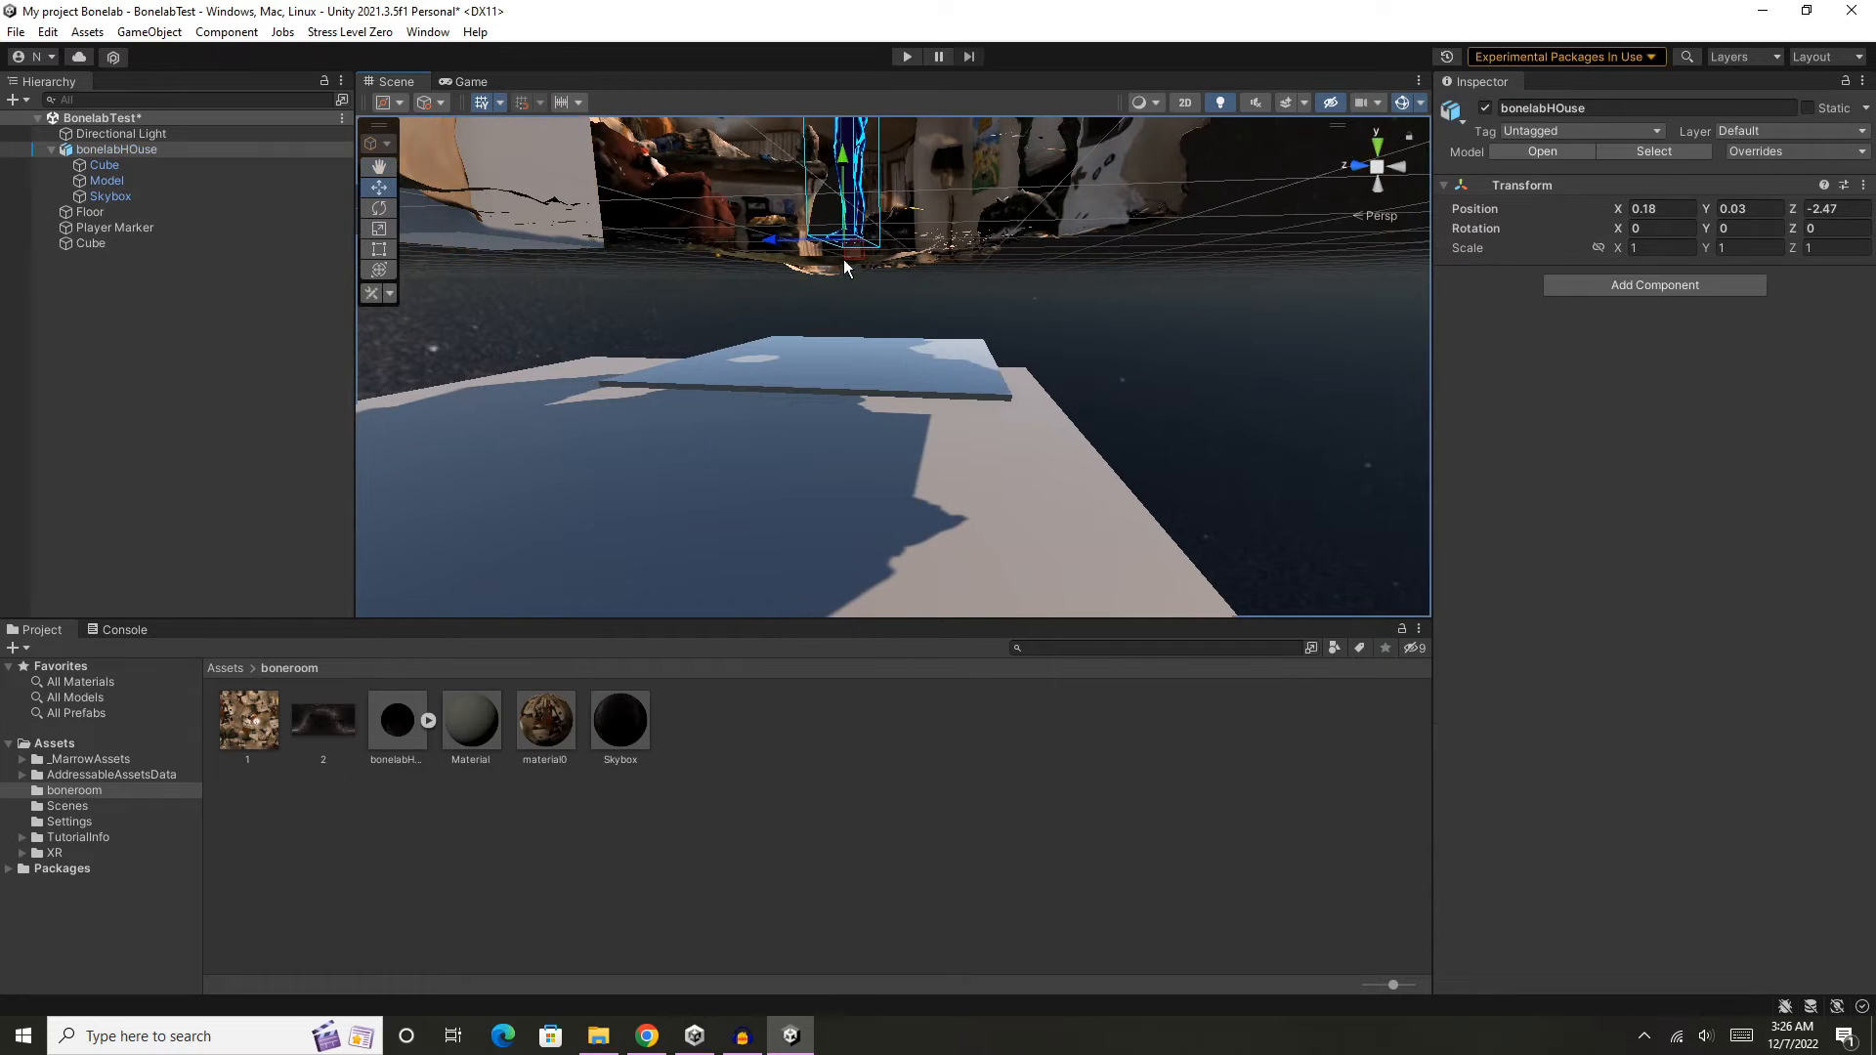
{"action": "left_click", "coordinate": [864, 376]}
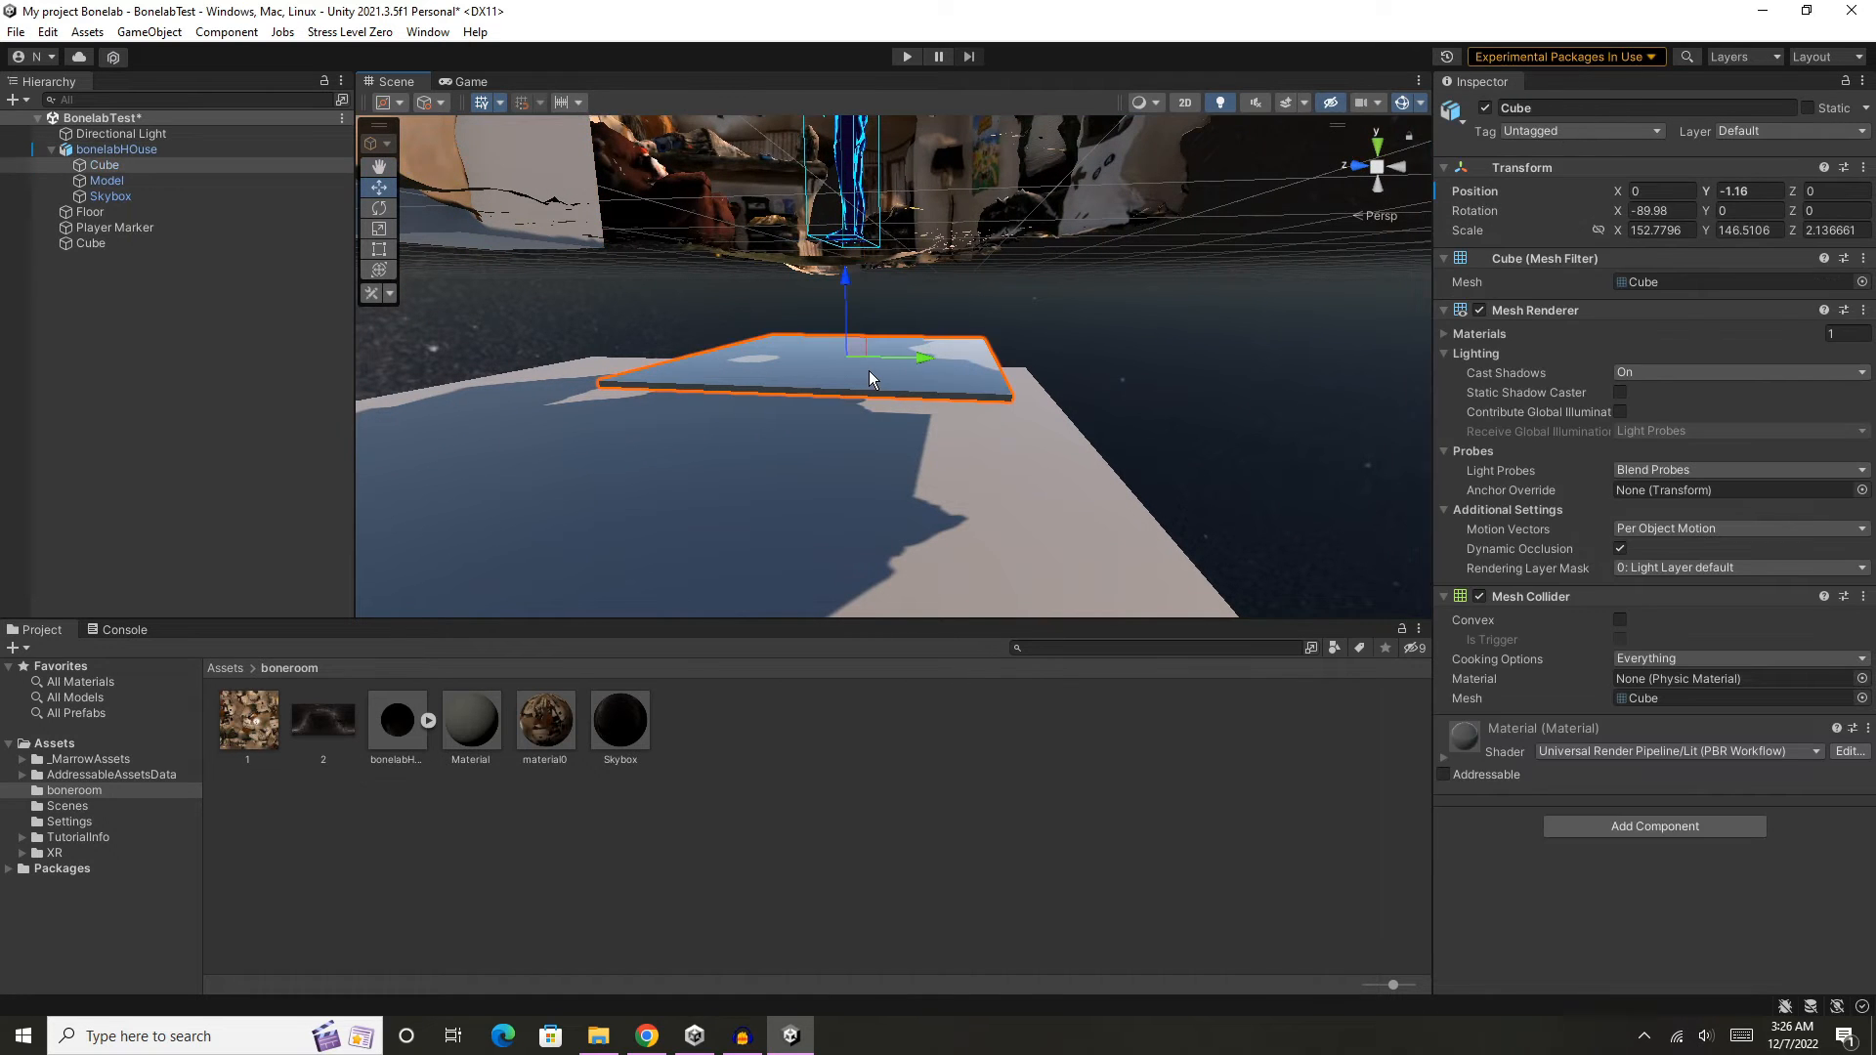
{"action": "left_click_drag", "start_coordinate": [850, 283], "coordinate": [848, 177]}
{"action": "middle_click_drag", "start_coordinate": [848, 178], "coordinate": [911, 157]}
{"action": "scroll", "coordinate": [928, 381], "scroll_direction": "up", "scroll_amount": 10}
{"action": "middle_click_drag", "start_coordinate": [935, 390], "coordinate": [850, 318]}
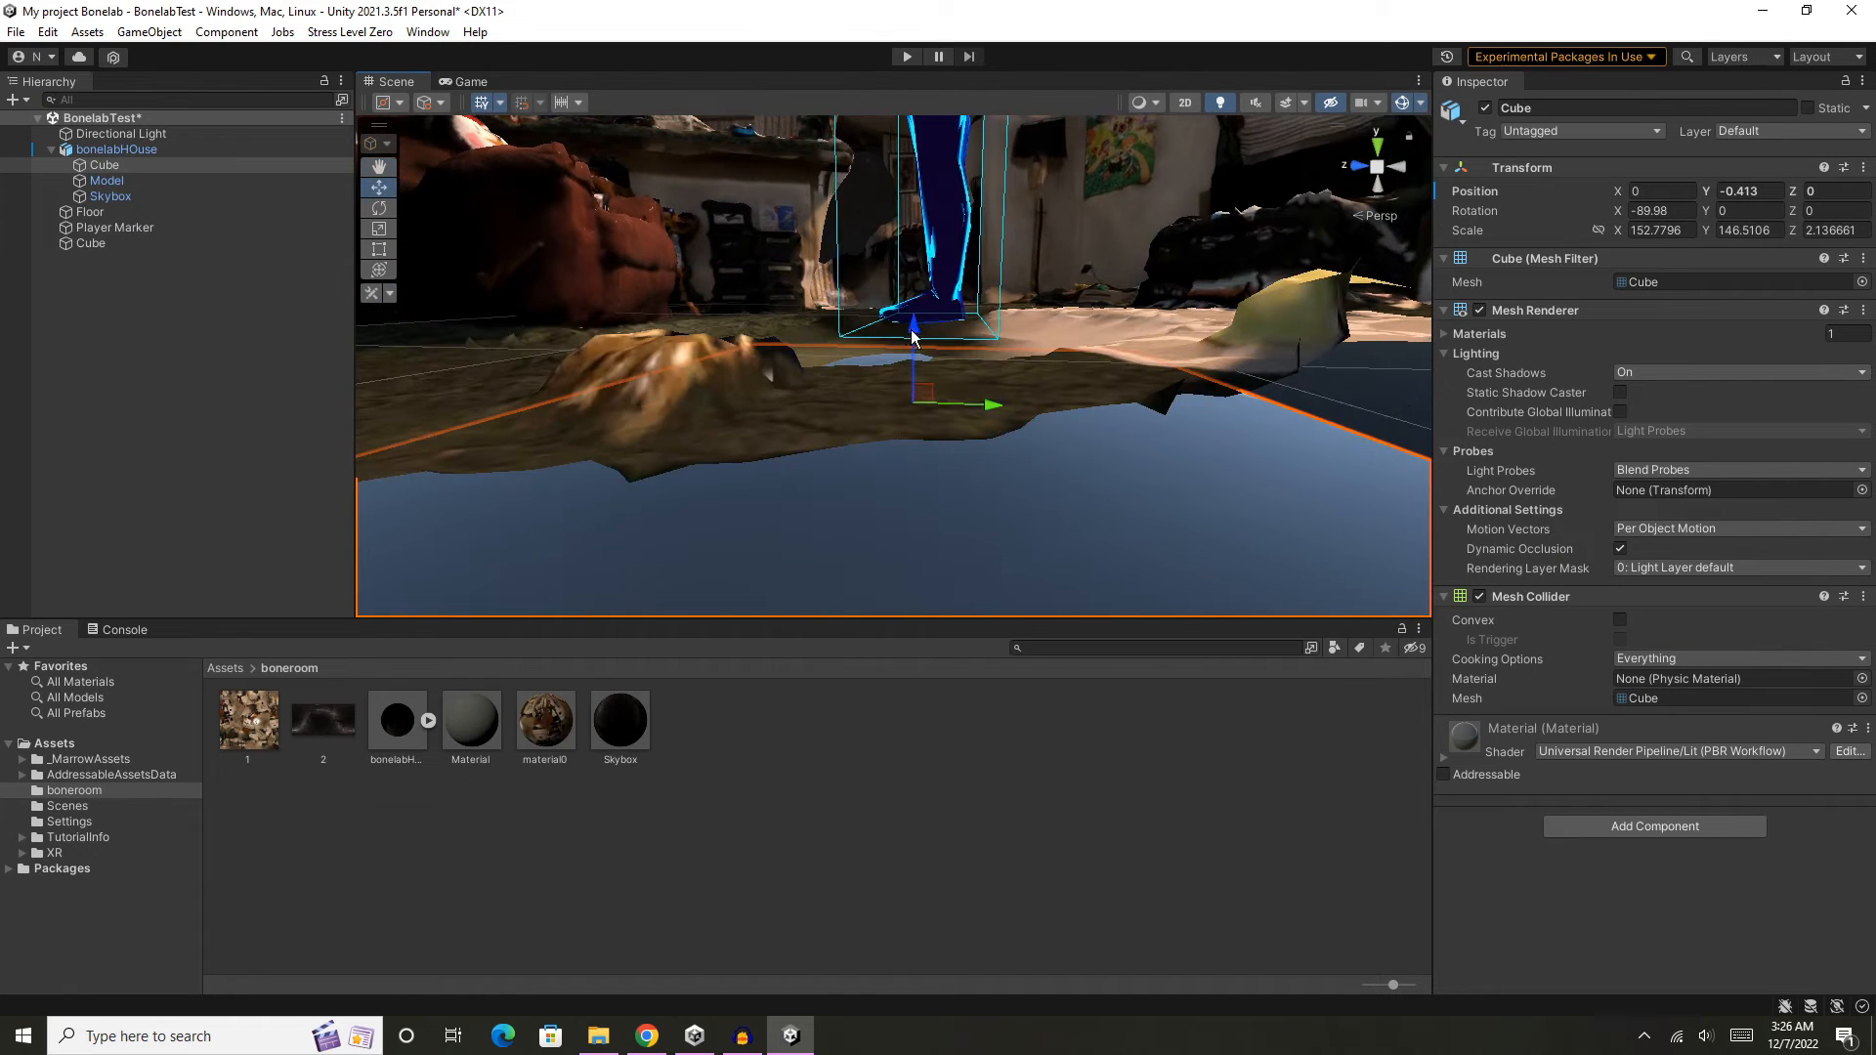
{"action": "left_click_drag", "start_coordinate": [911, 337], "coordinate": [913, 295]}
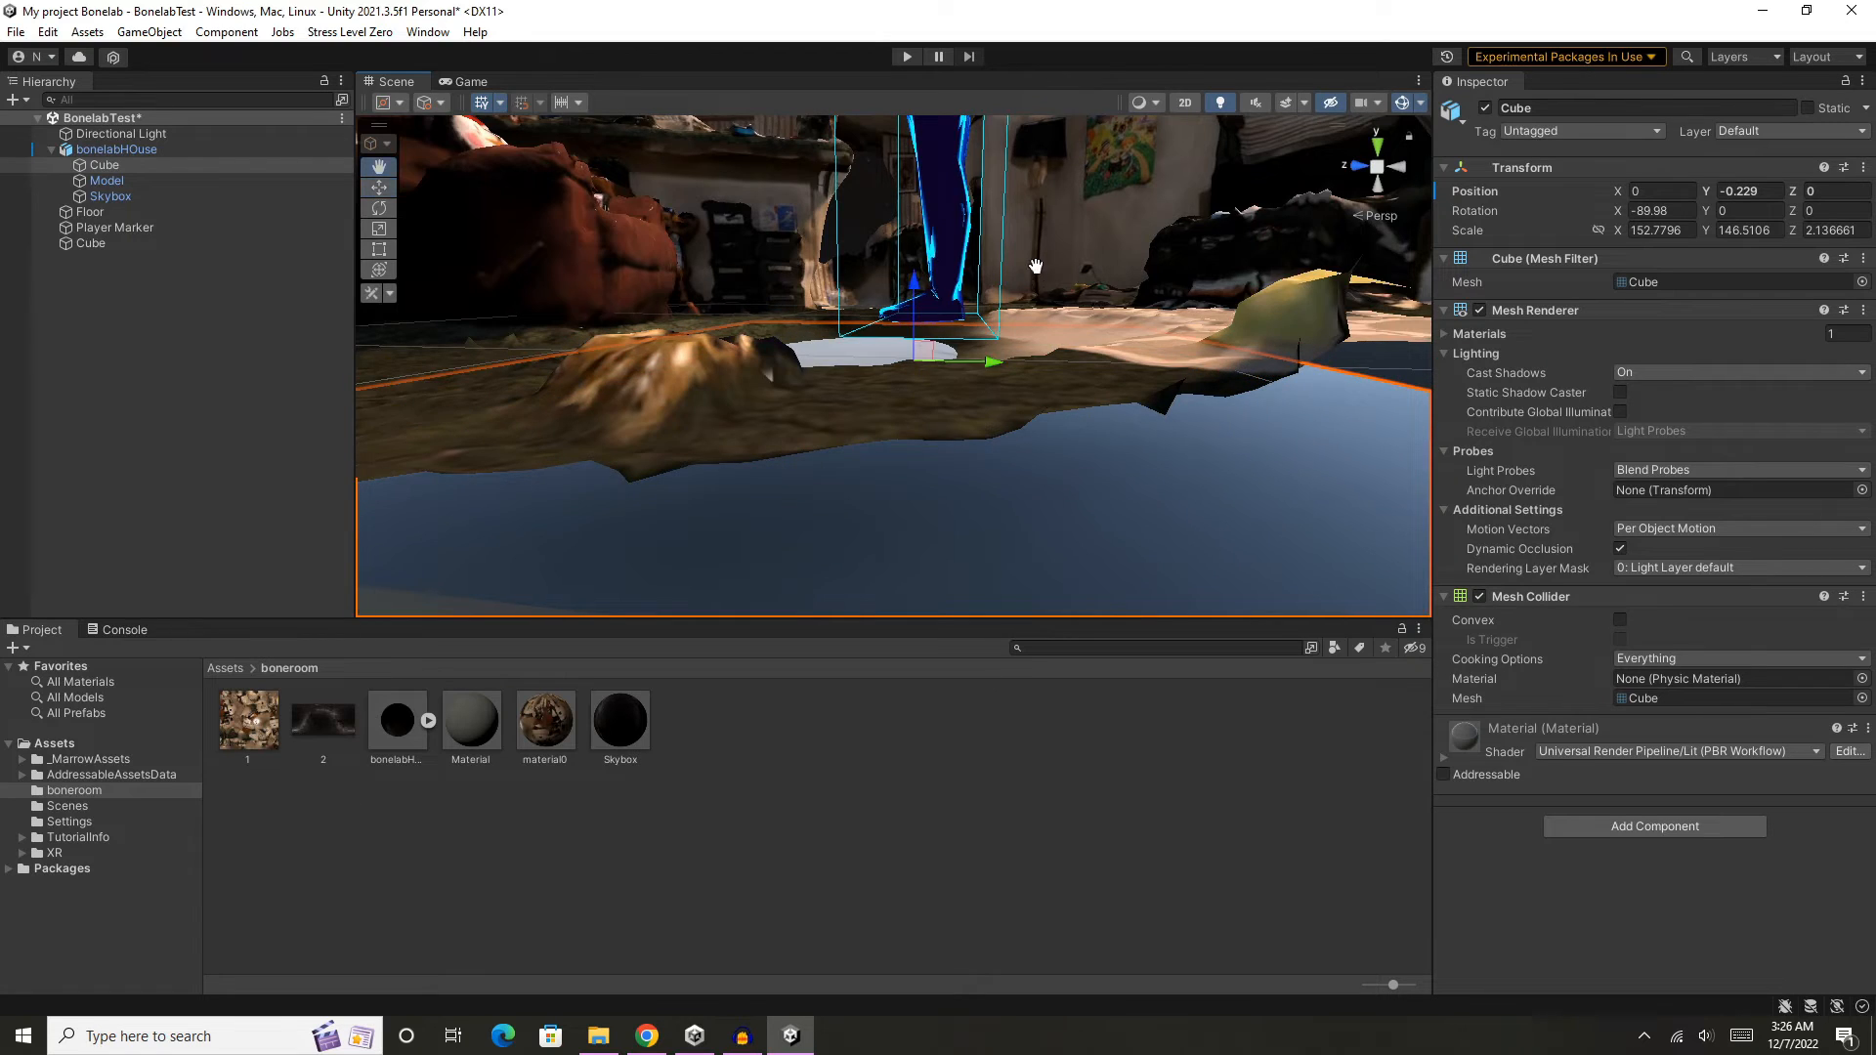
- Inspect how the raised floor plate fits the living room around the player marker, from afar and close up
{"action": "middle_click_drag", "start_coordinate": [1036, 266], "coordinate": [1124, 577]}
{"action": "middle_click_drag", "start_coordinate": [1109, 271], "coordinate": [1038, 319]}
{"action": "scroll", "coordinate": [1037, 318], "scroll_direction": "down", "scroll_amount": 10}
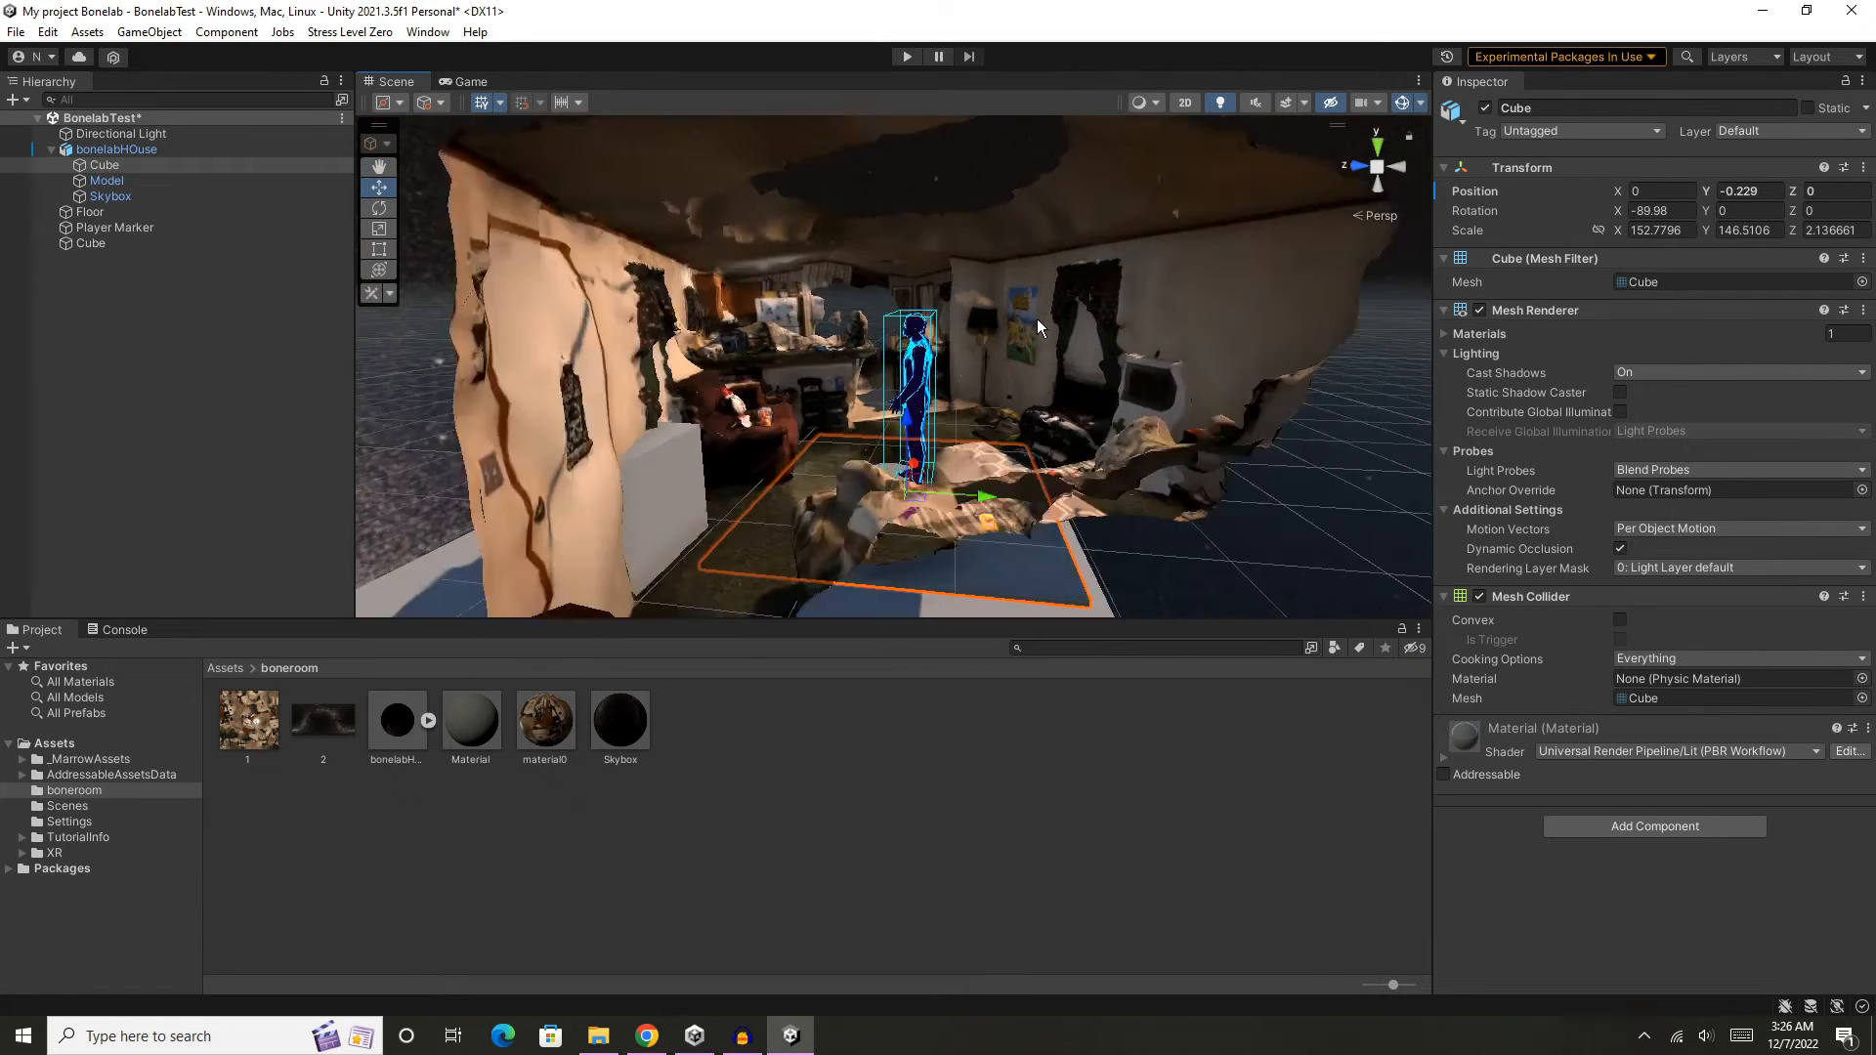
{"action": "scroll", "coordinate": [1036, 318], "scroll_direction": "up", "scroll_amount": 8}
{"action": "middle_click_drag", "start_coordinate": [1082, 384], "coordinate": [1083, 384]}
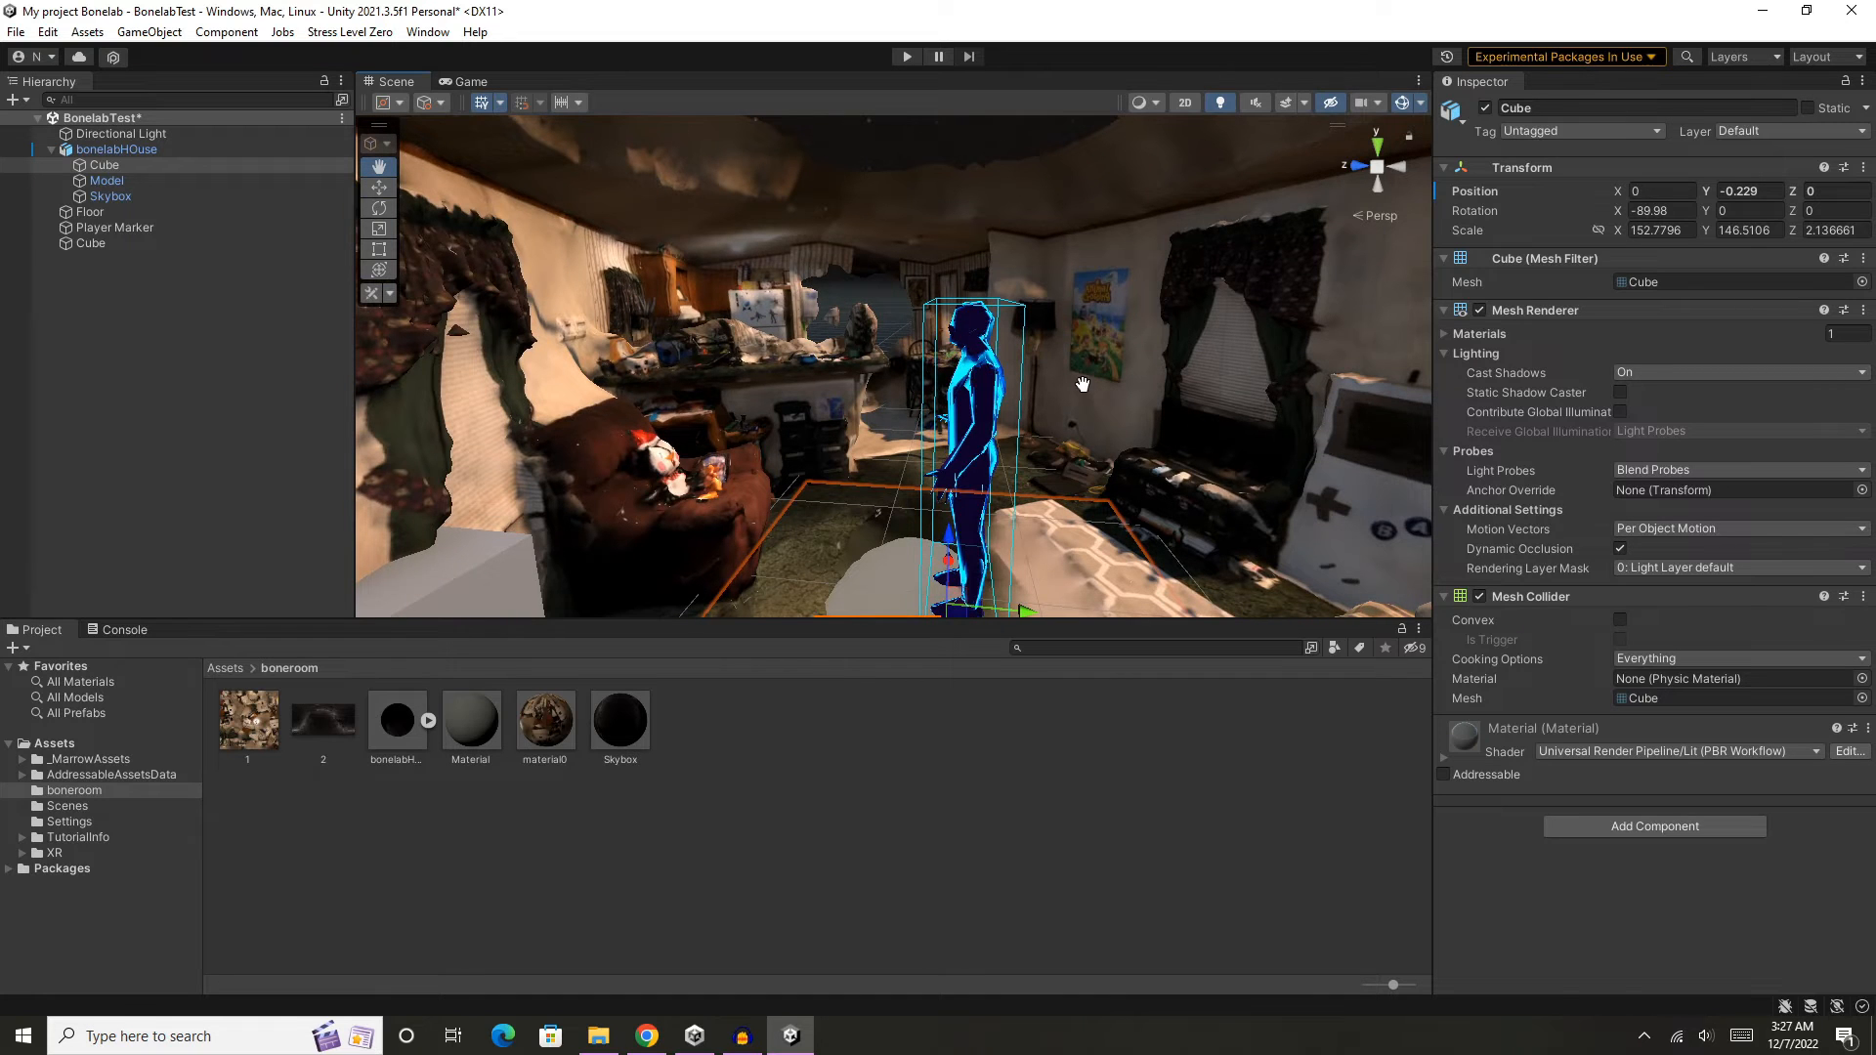
{"action": "middle_click_drag", "start_coordinate": [1082, 384], "coordinate": [1072, 379]}
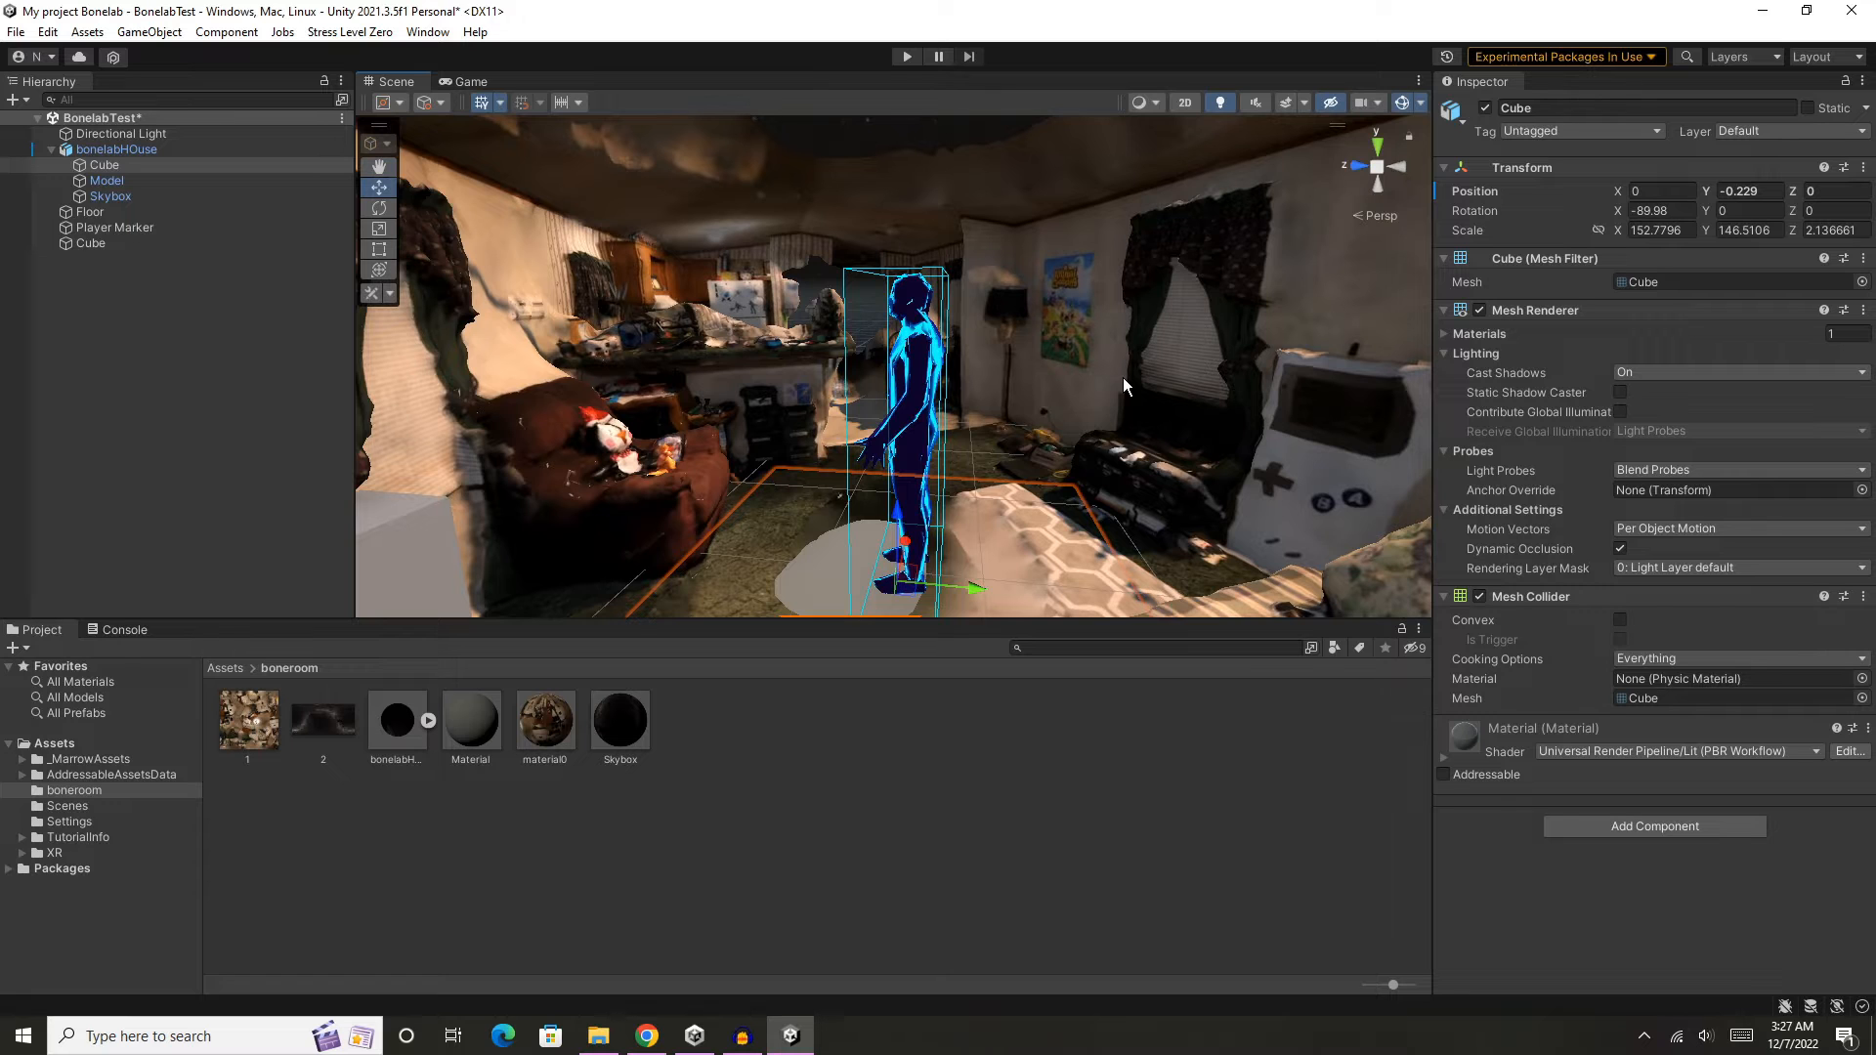
{"action": "scroll", "coordinate": [1100, 377], "scroll_direction": "down", "scroll_amount": 5}
{"action": "scroll", "coordinate": [1099, 377], "scroll_direction": "up", "scroll_amount": 9}
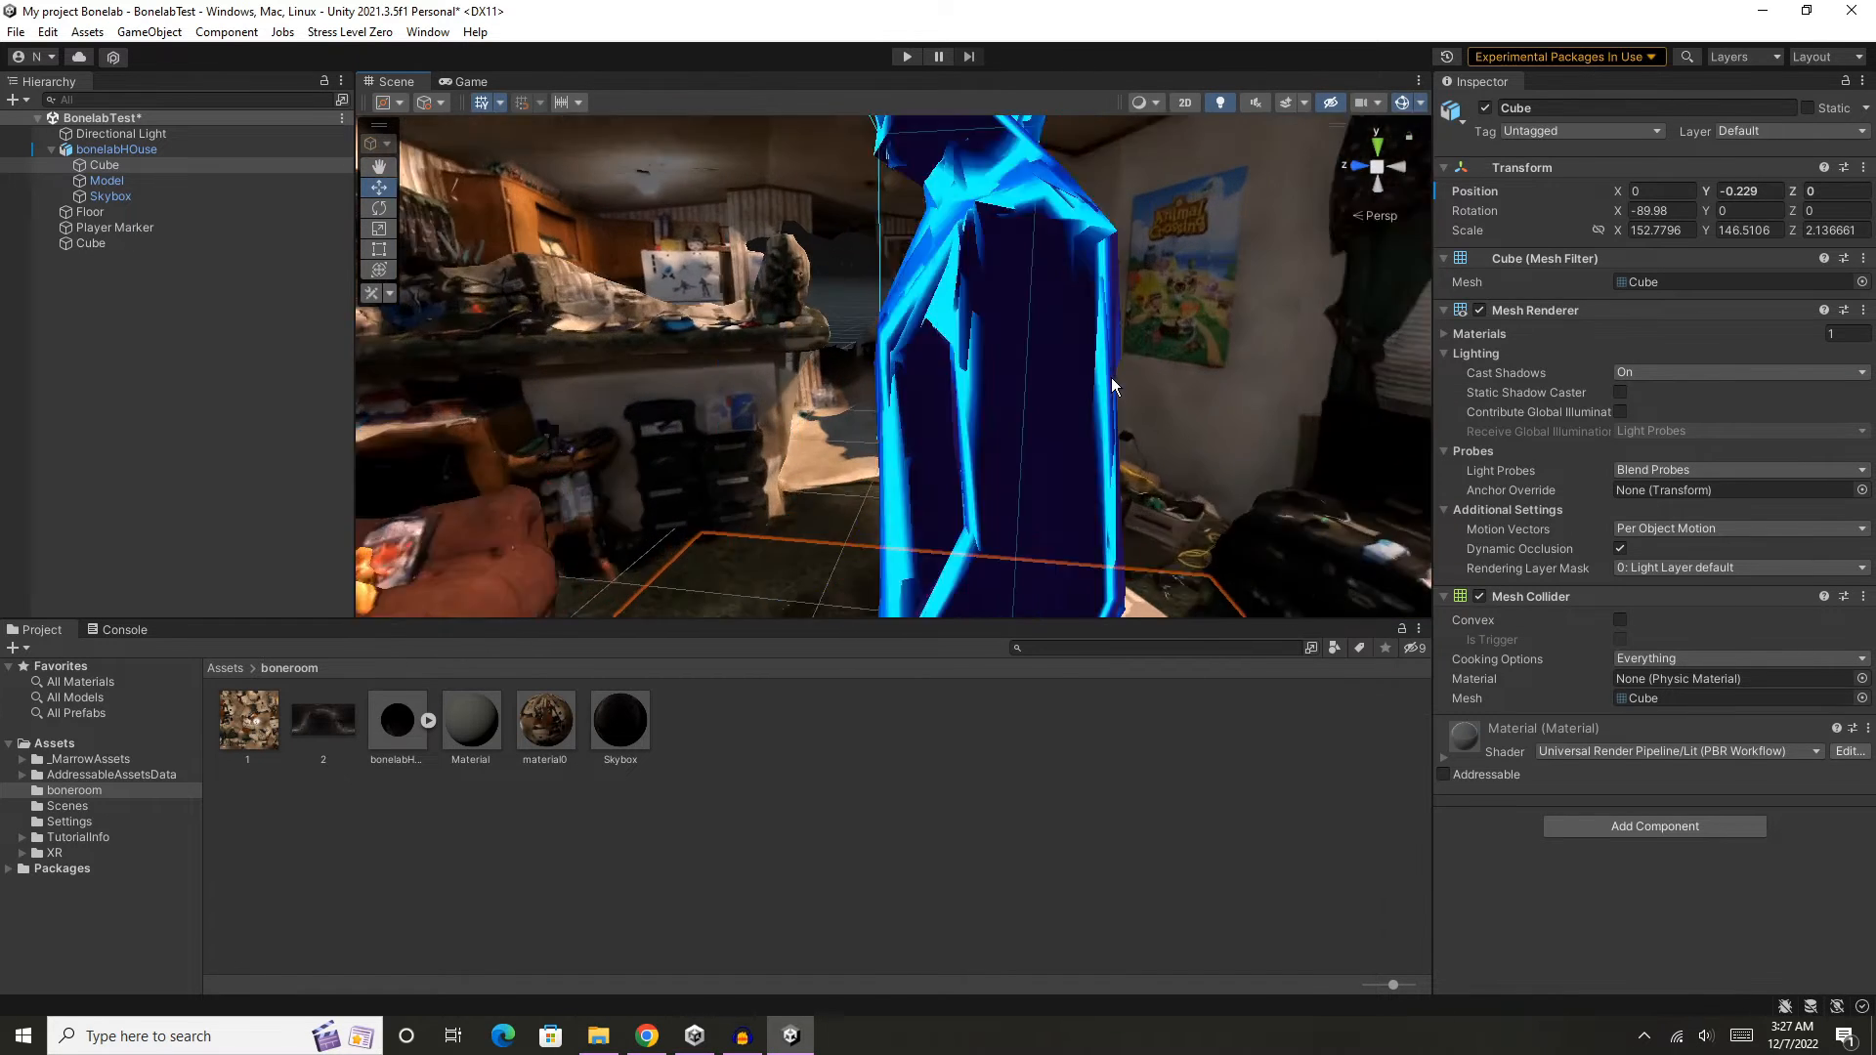
{"action": "scroll", "coordinate": [1111, 378], "scroll_direction": "down", "scroll_amount": 5}
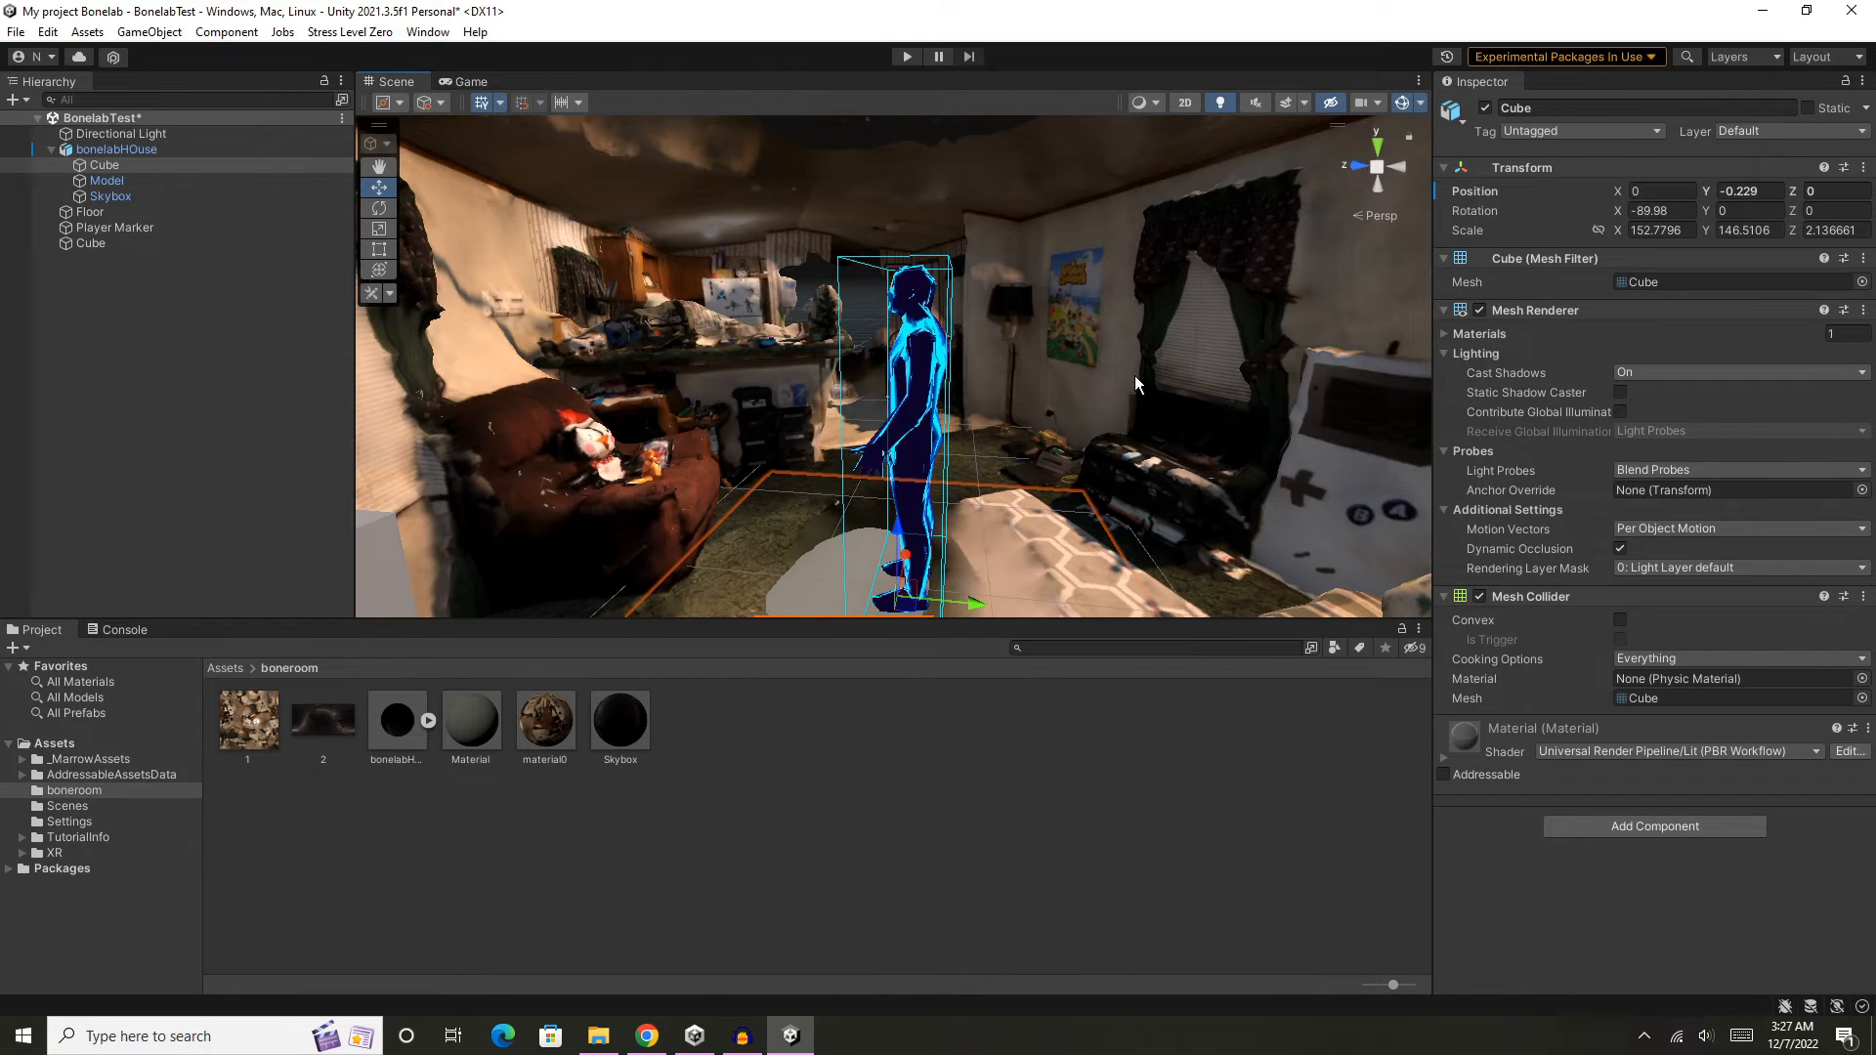
- Collapse the bonelabHOuse object's children and select the BonelabTest scene
{"action": "left_click", "coordinate": [428, 721]}
{"action": "left_click", "coordinate": [427, 721]}
{"action": "left_click", "coordinate": [68, 151]}
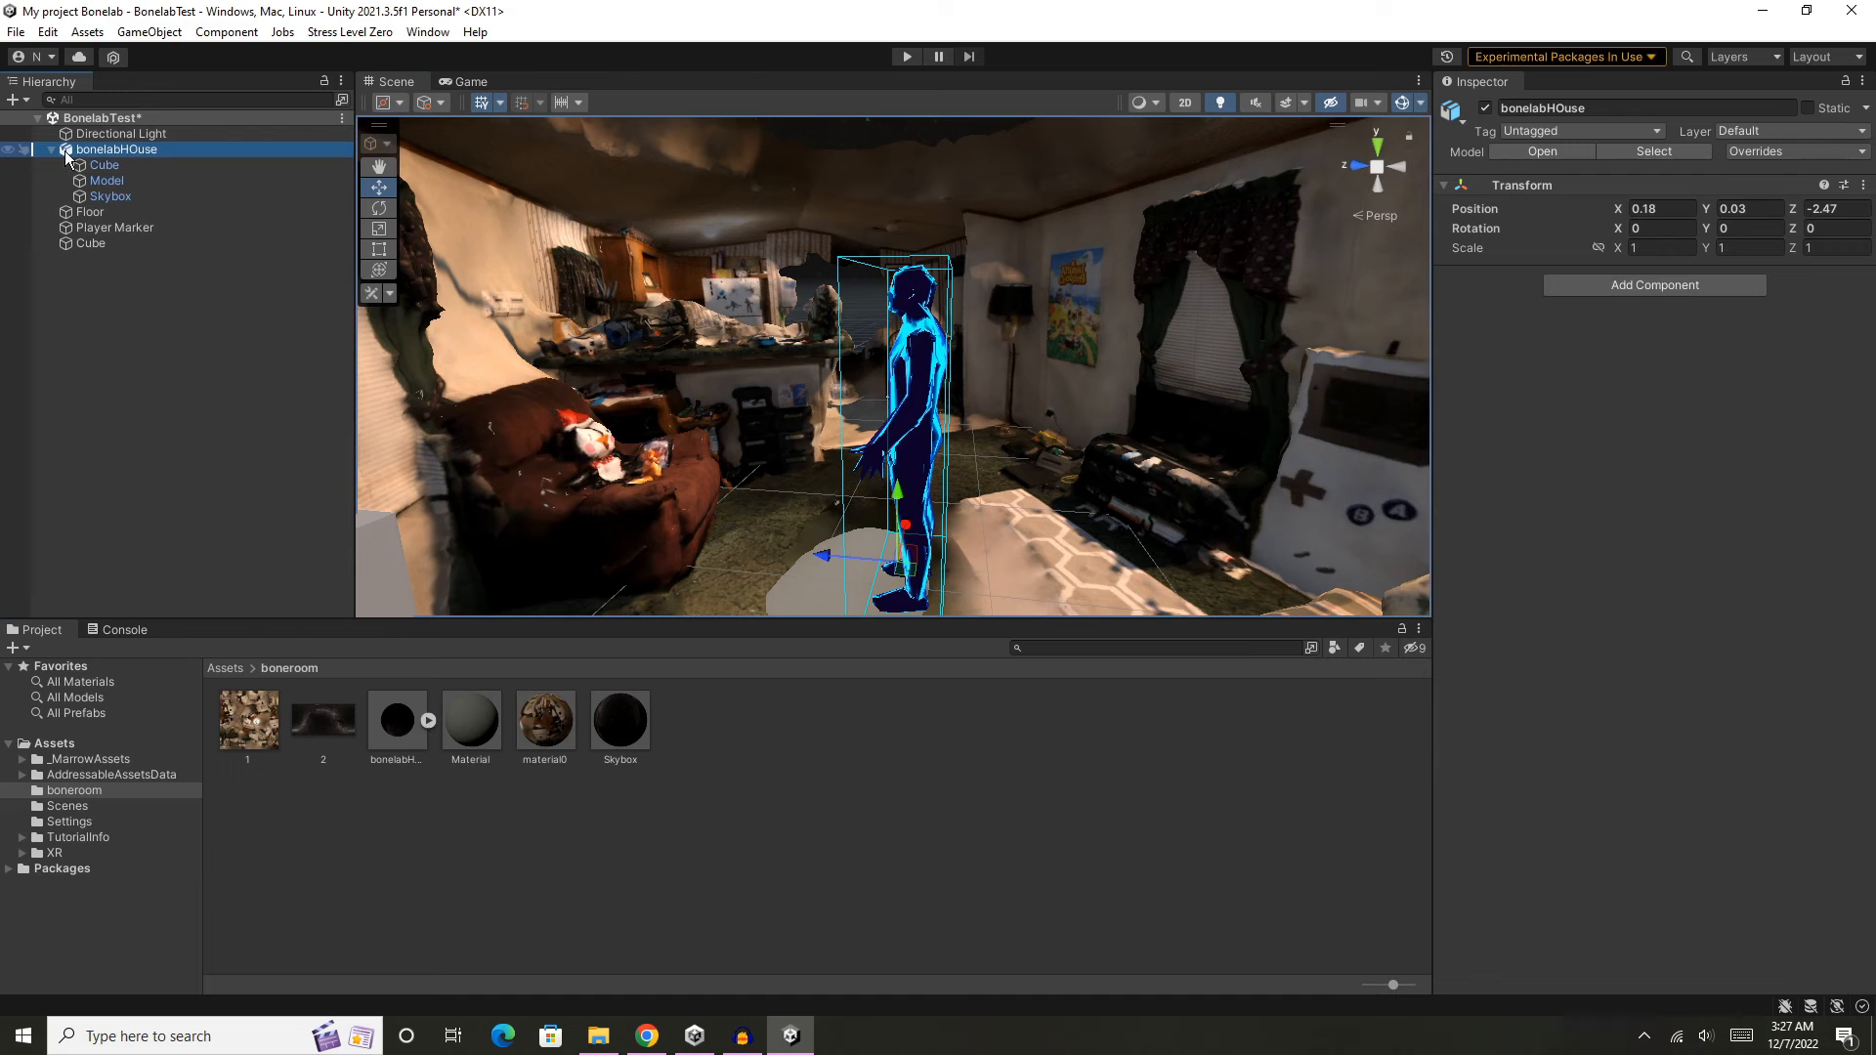
{"action": "left_click", "coordinate": [51, 150]}
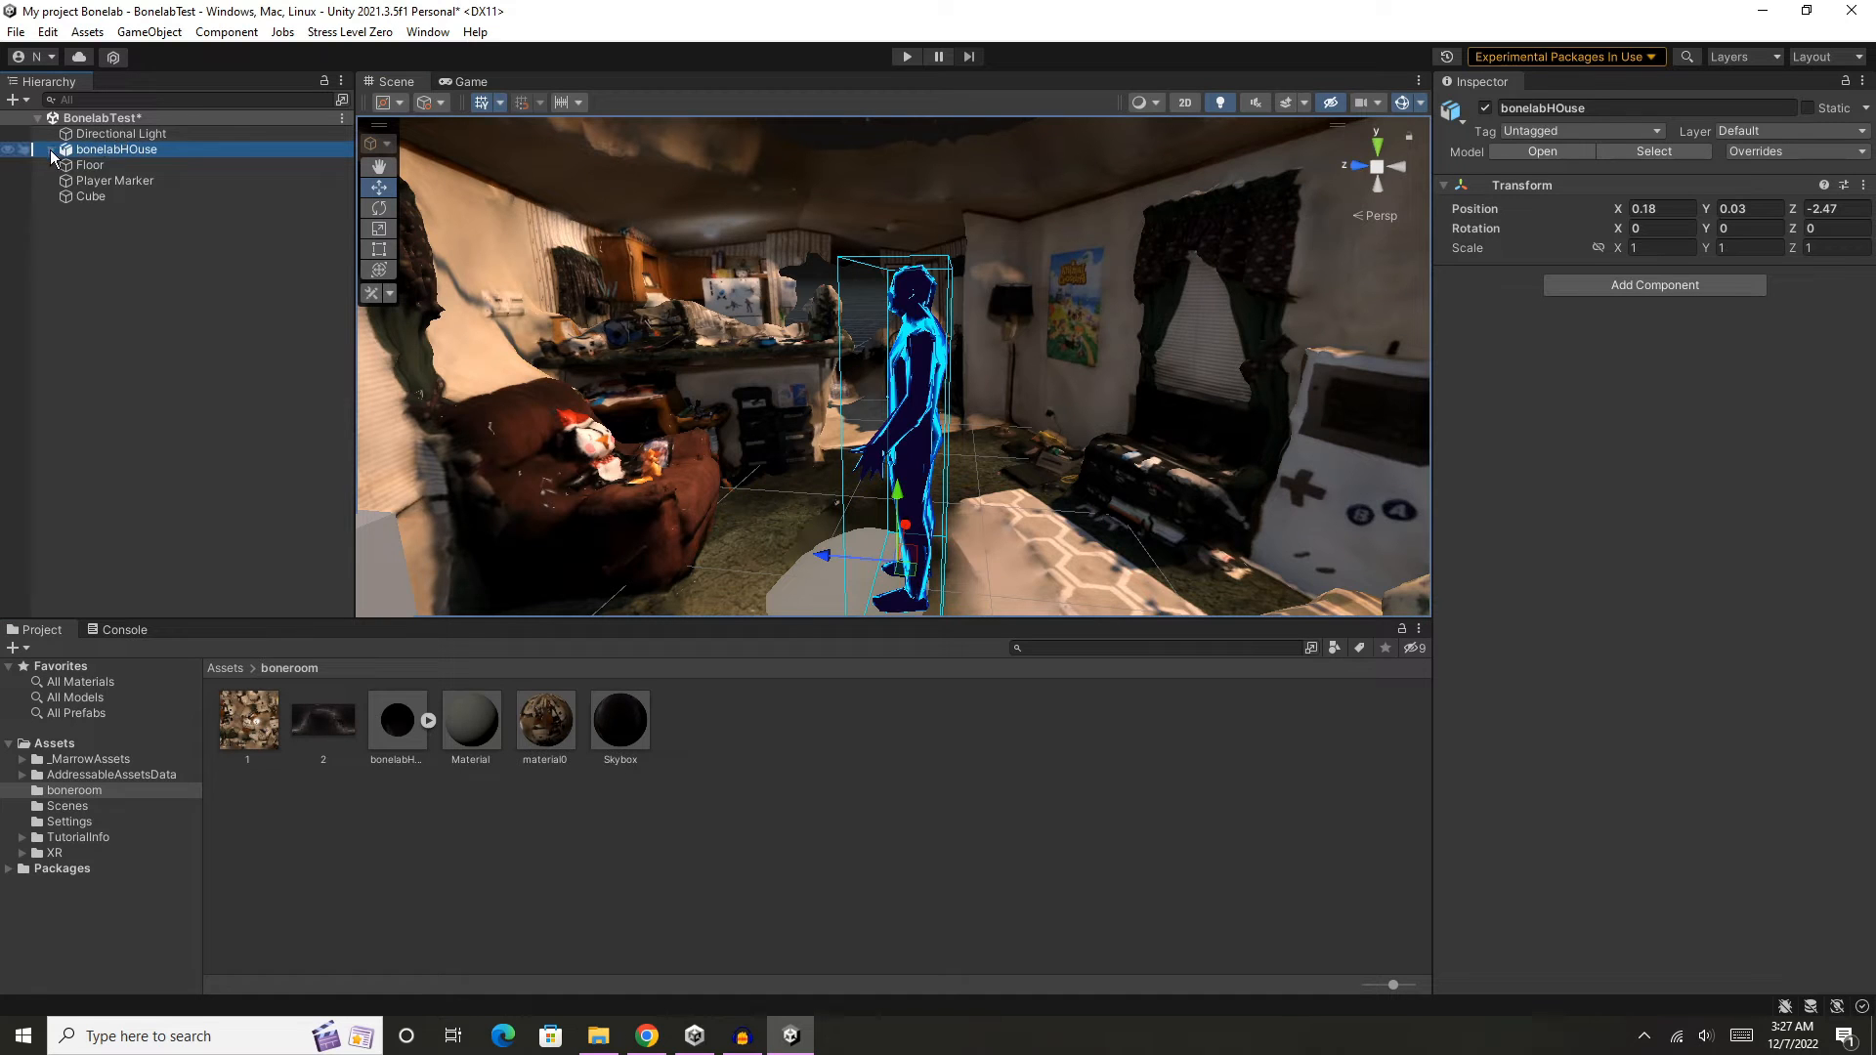
{"action": "left_click", "coordinate": [145, 119]}
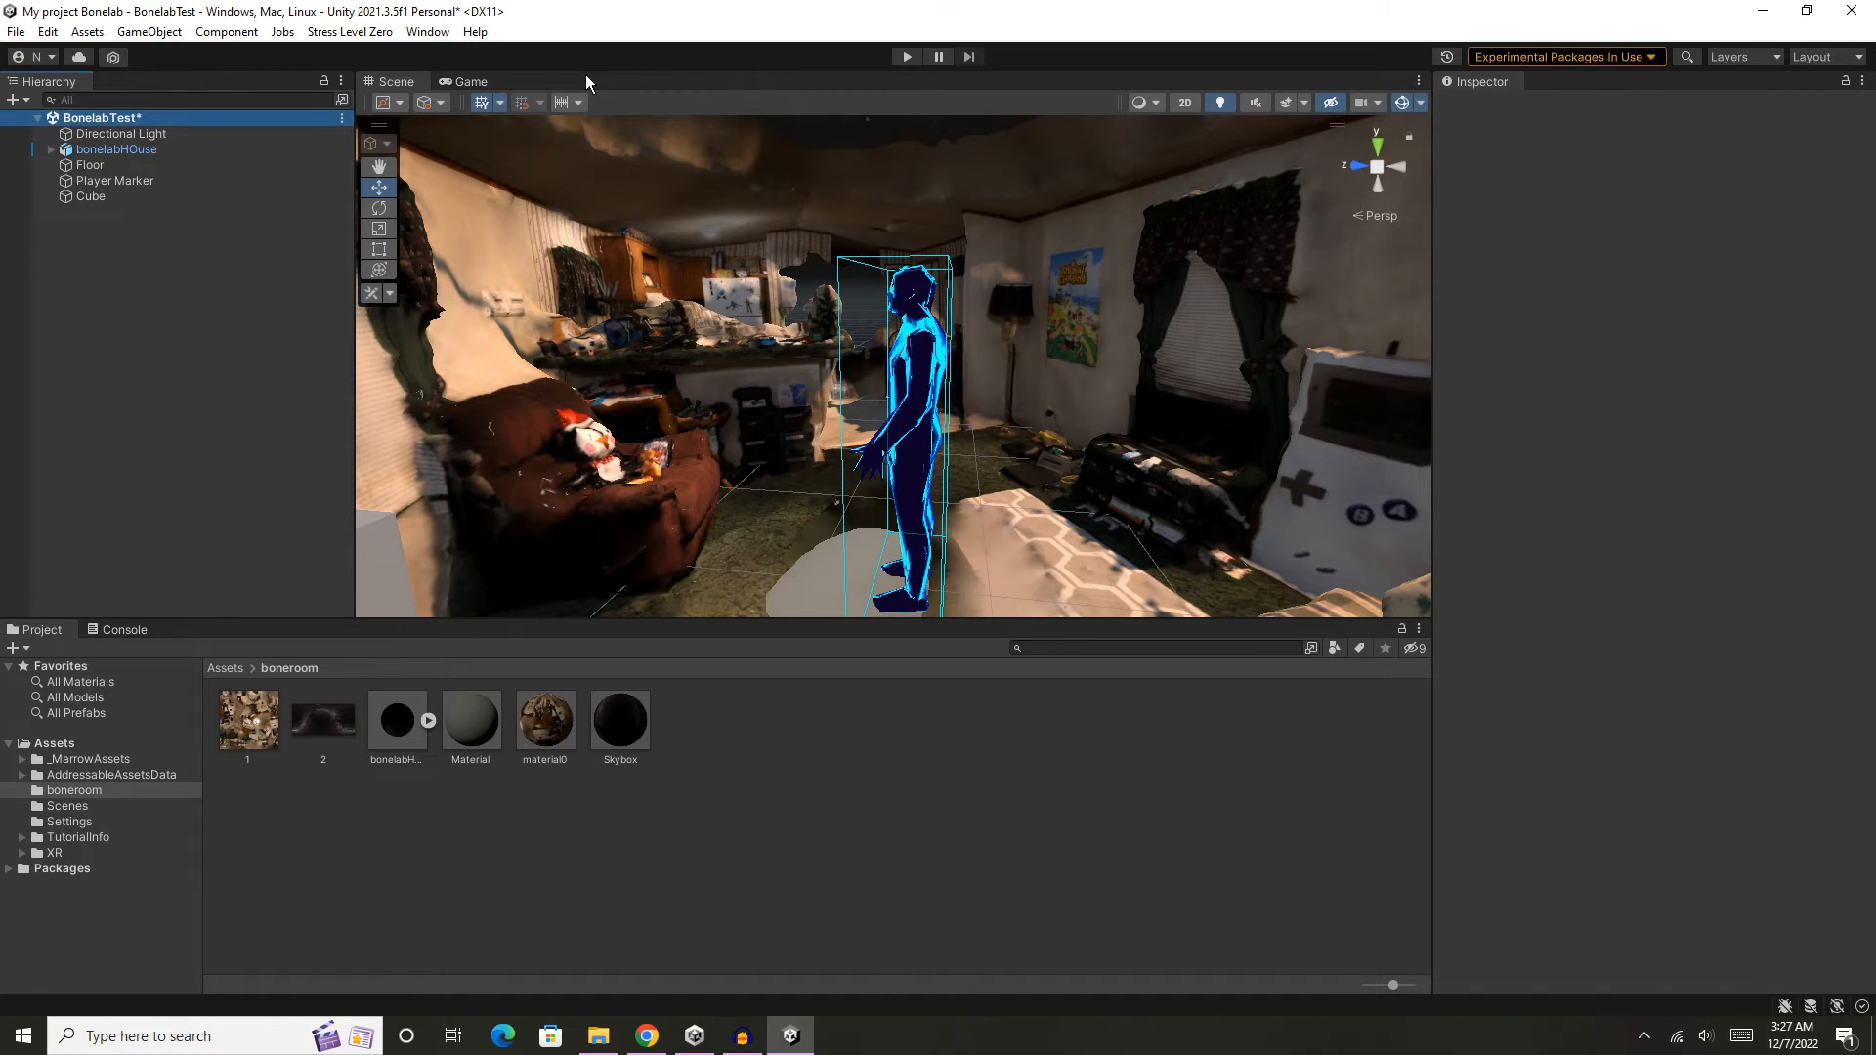
{"action": "left_click", "coordinate": [363, 32]}
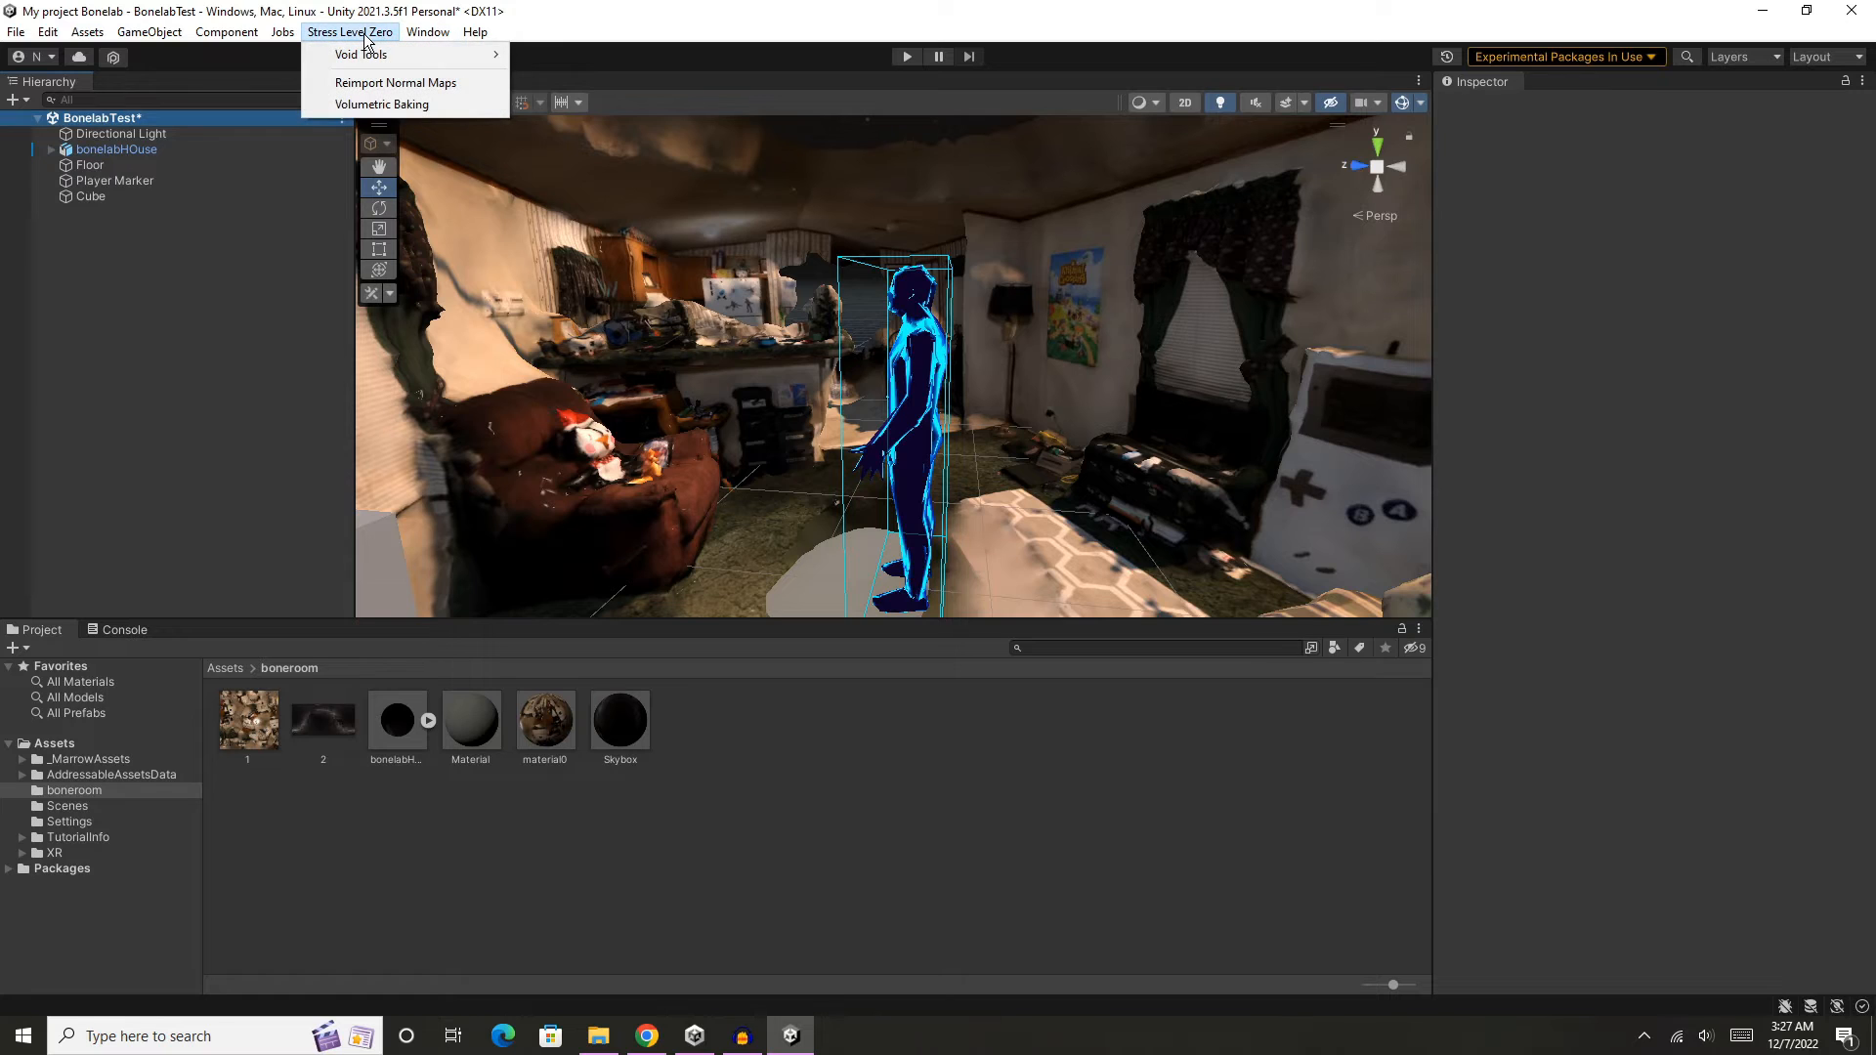
{"action": "mouse_move", "coordinate": [435, 61]}
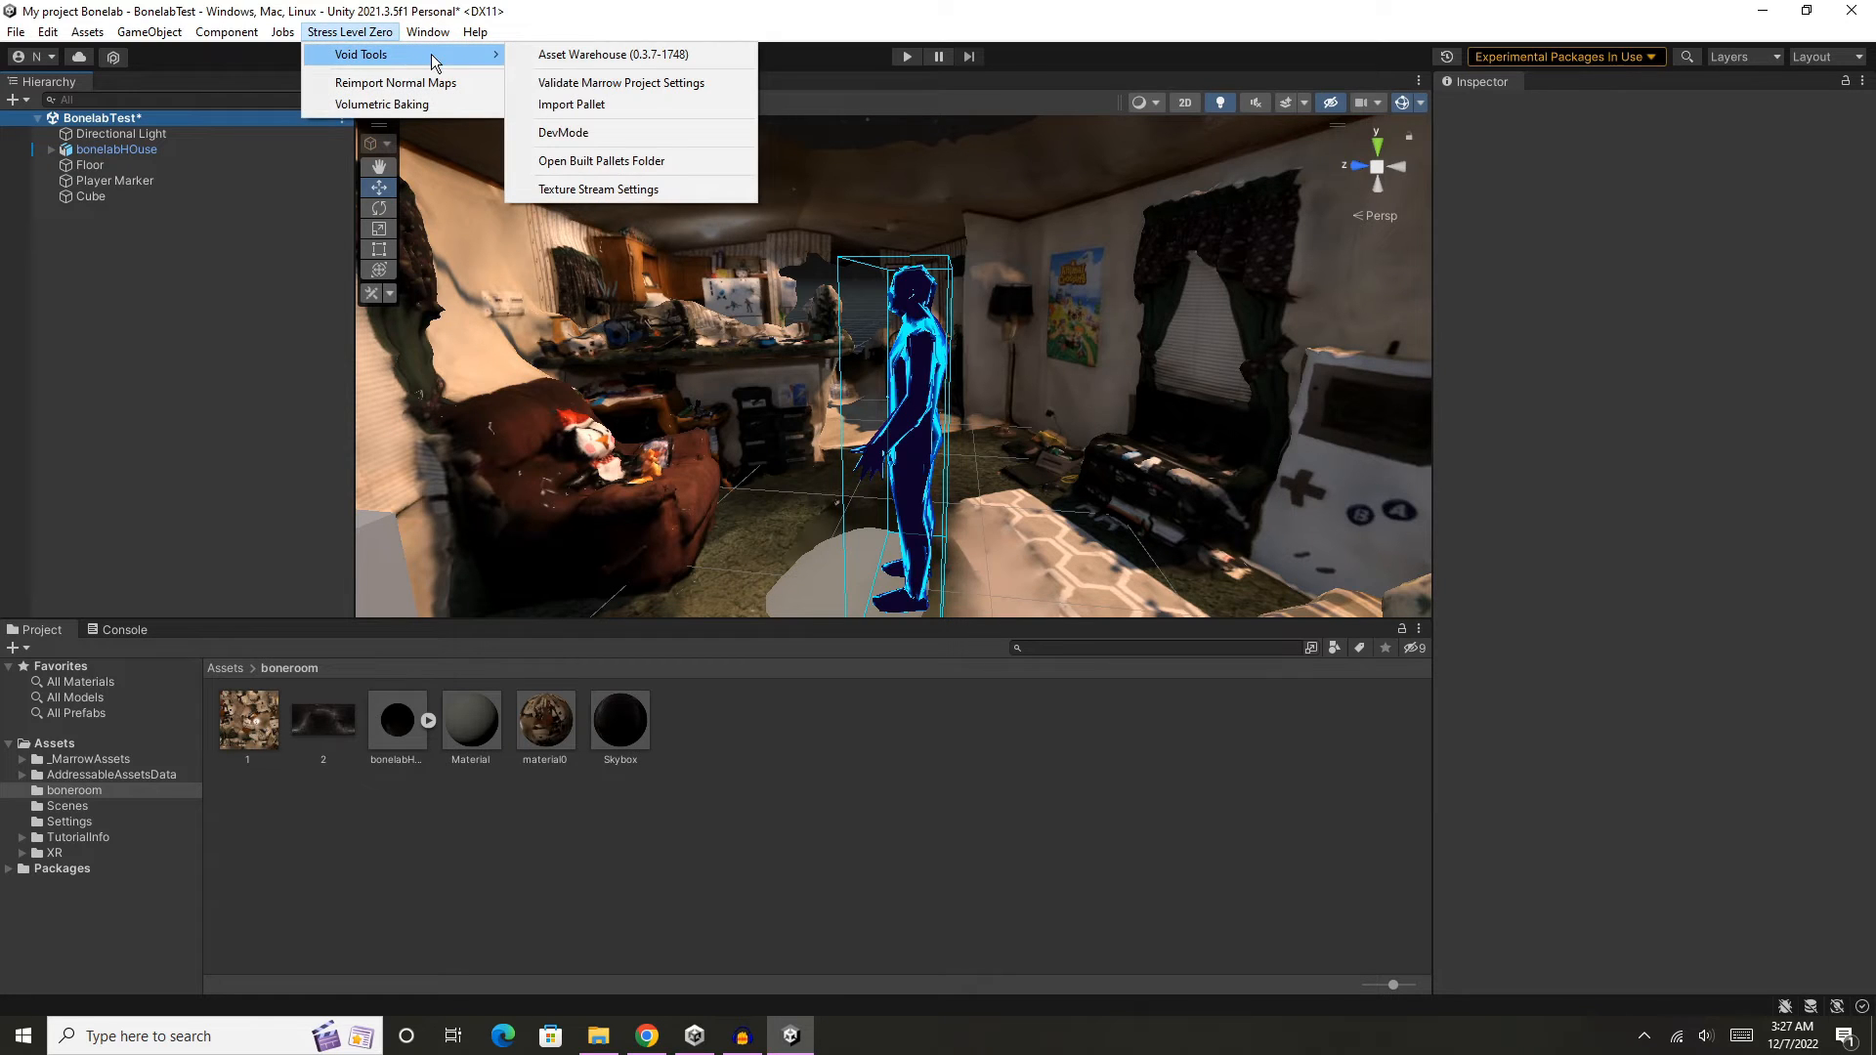
{"action": "left_click", "coordinate": [703, 96]}
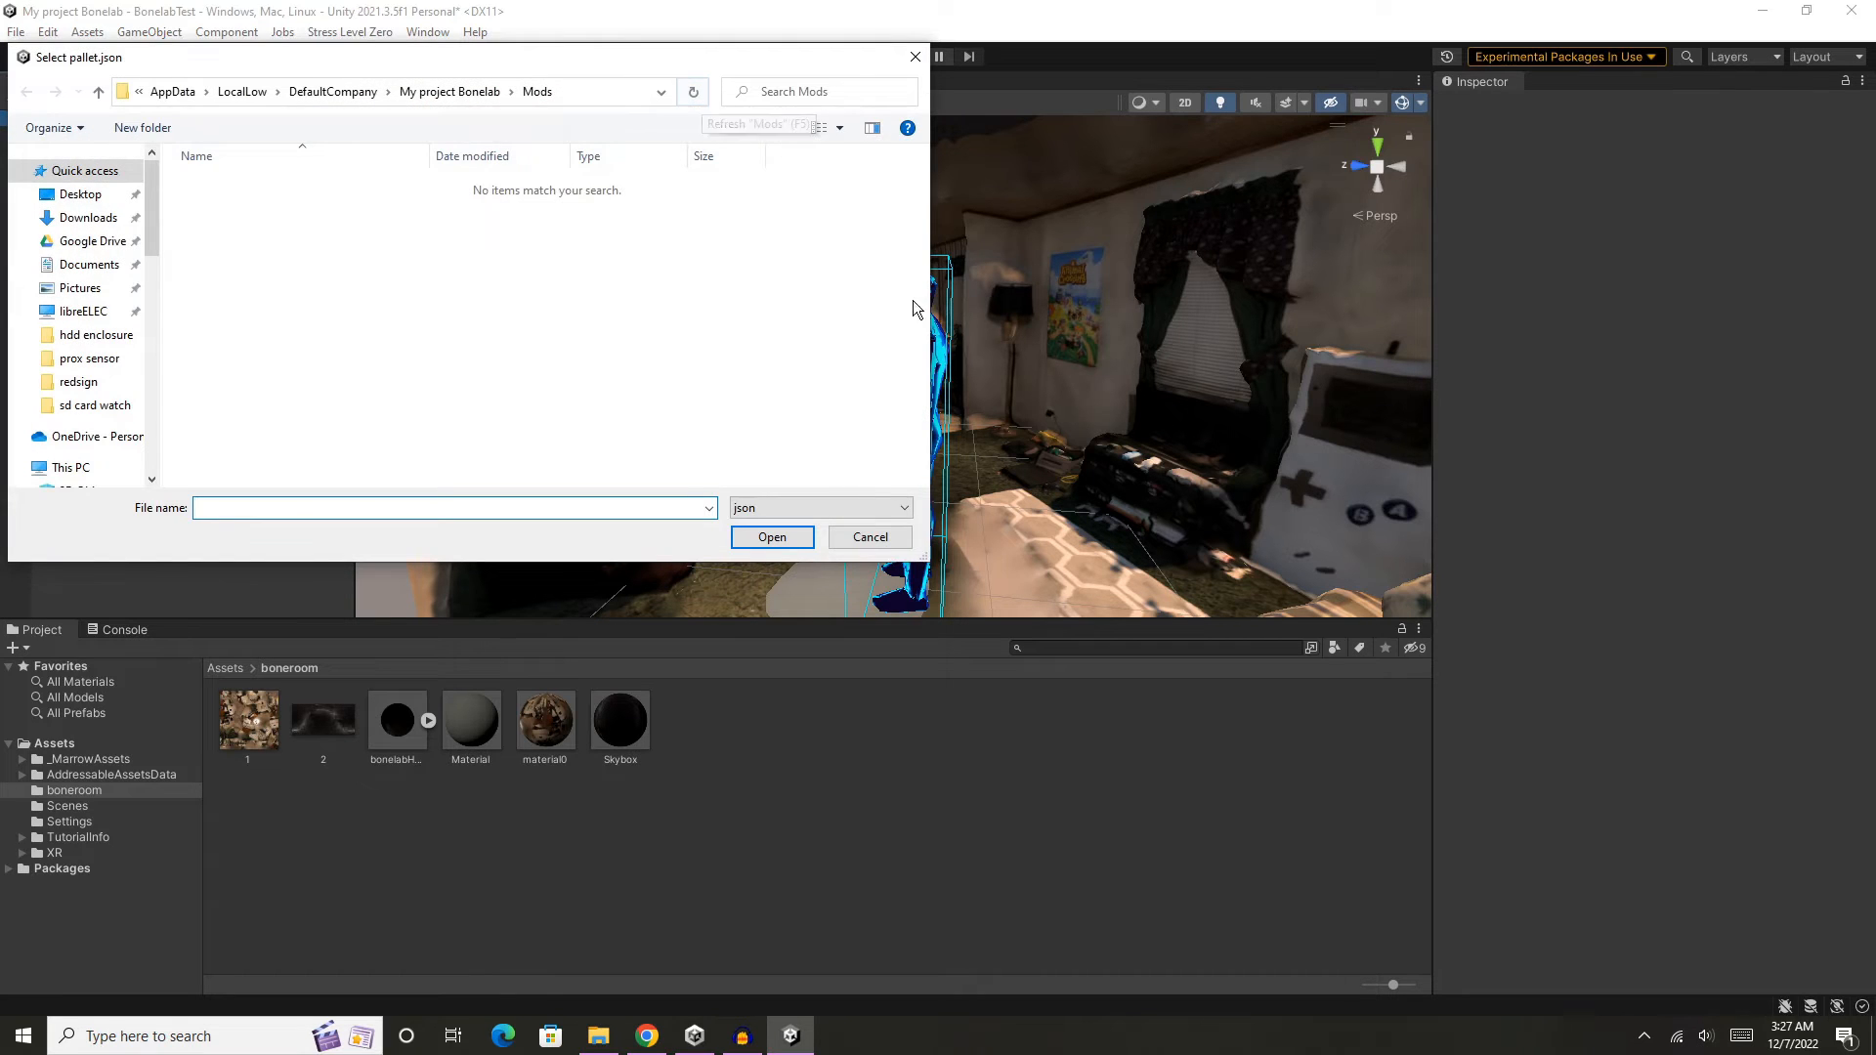
{"action": "left_click", "coordinate": [869, 536]}
{"action": "left_click", "coordinate": [1069, 555]}
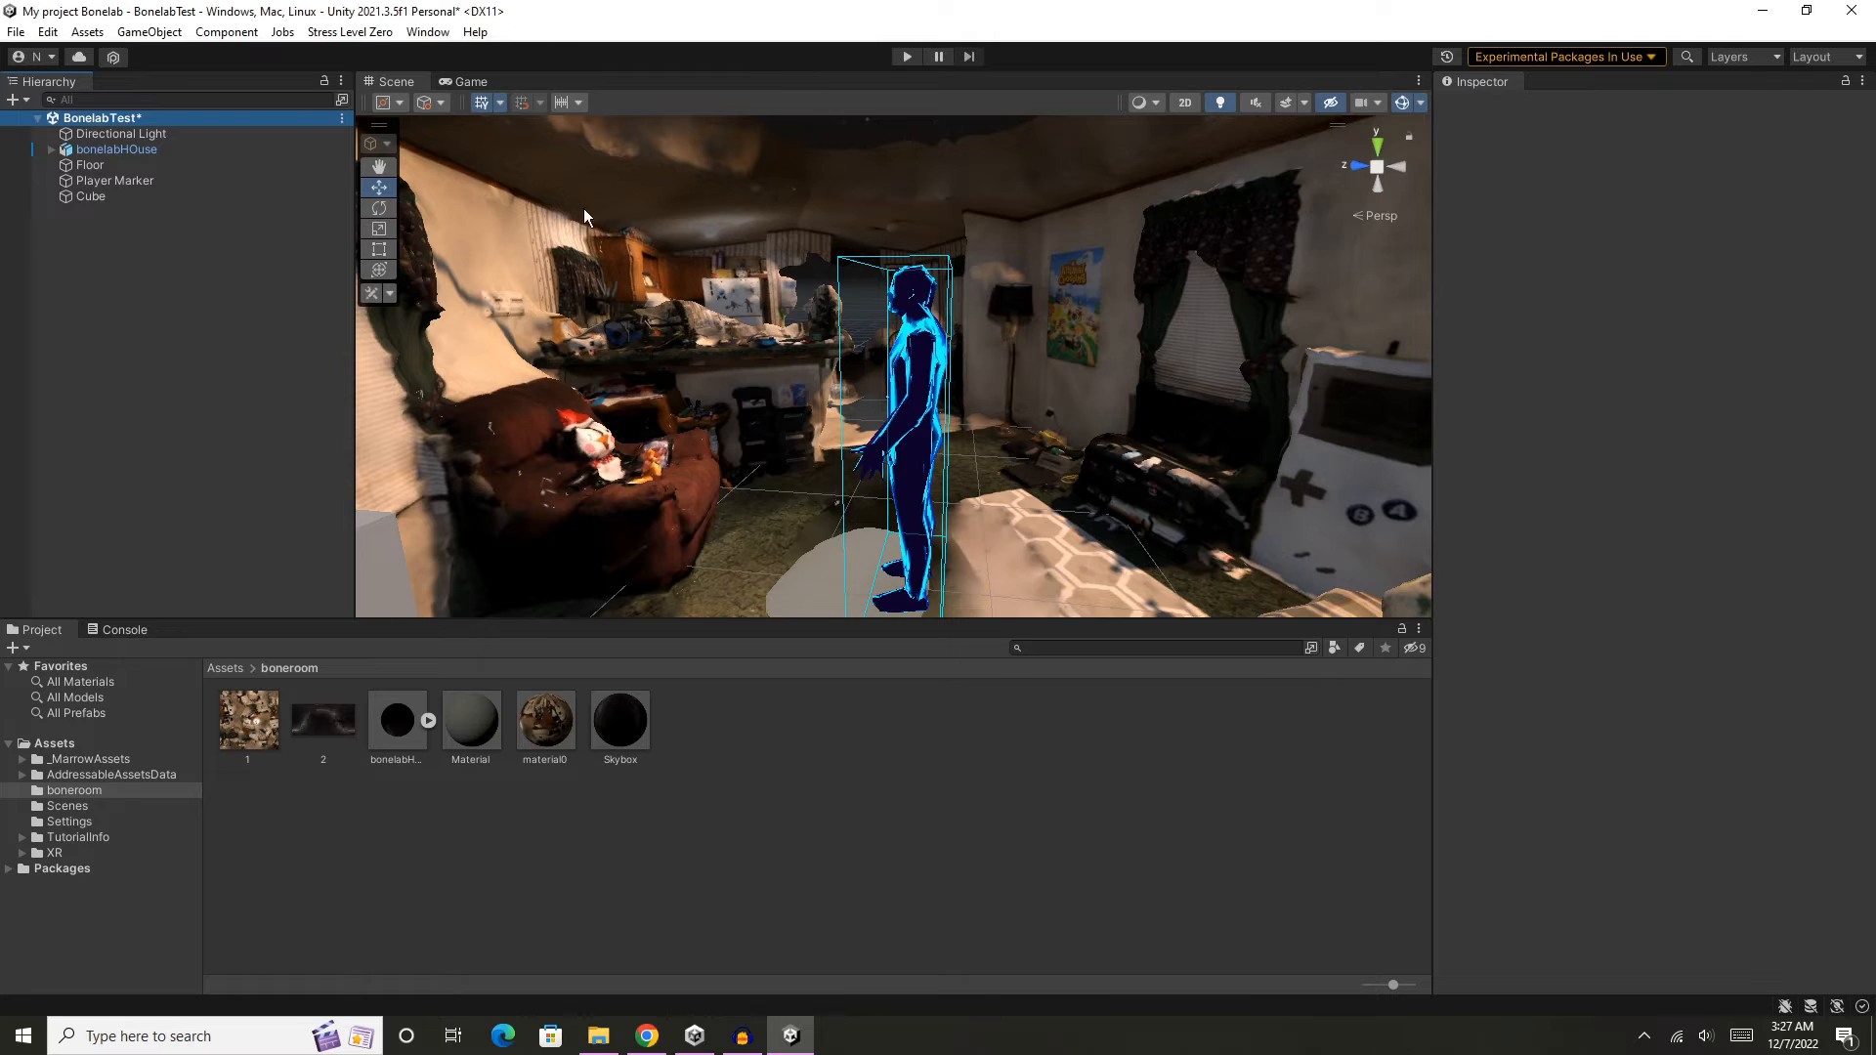
- Open the MarrowSDK Asset Warehouse and place its window beside the player marker
{"action": "left_click", "coordinate": [349, 32]}
{"action": "mouse_move", "coordinate": [419, 64]}
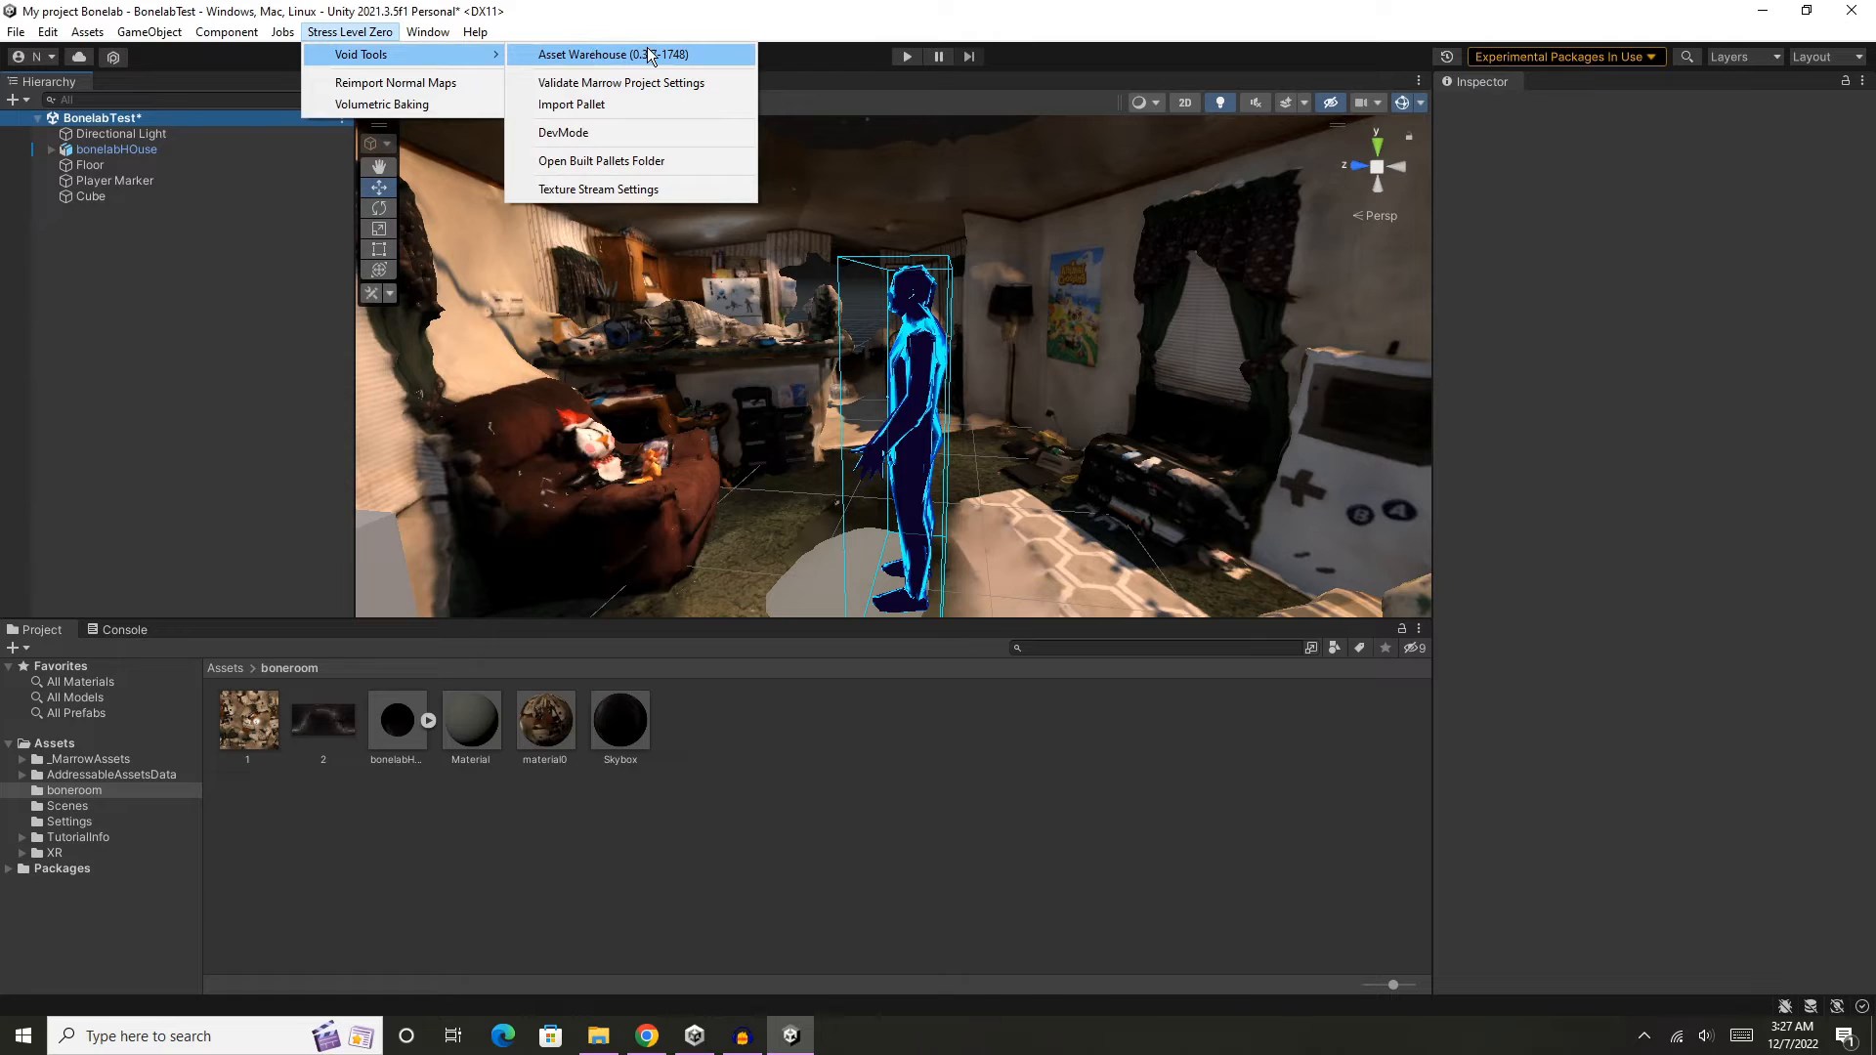
{"action": "left_click", "coordinate": [678, 56]}
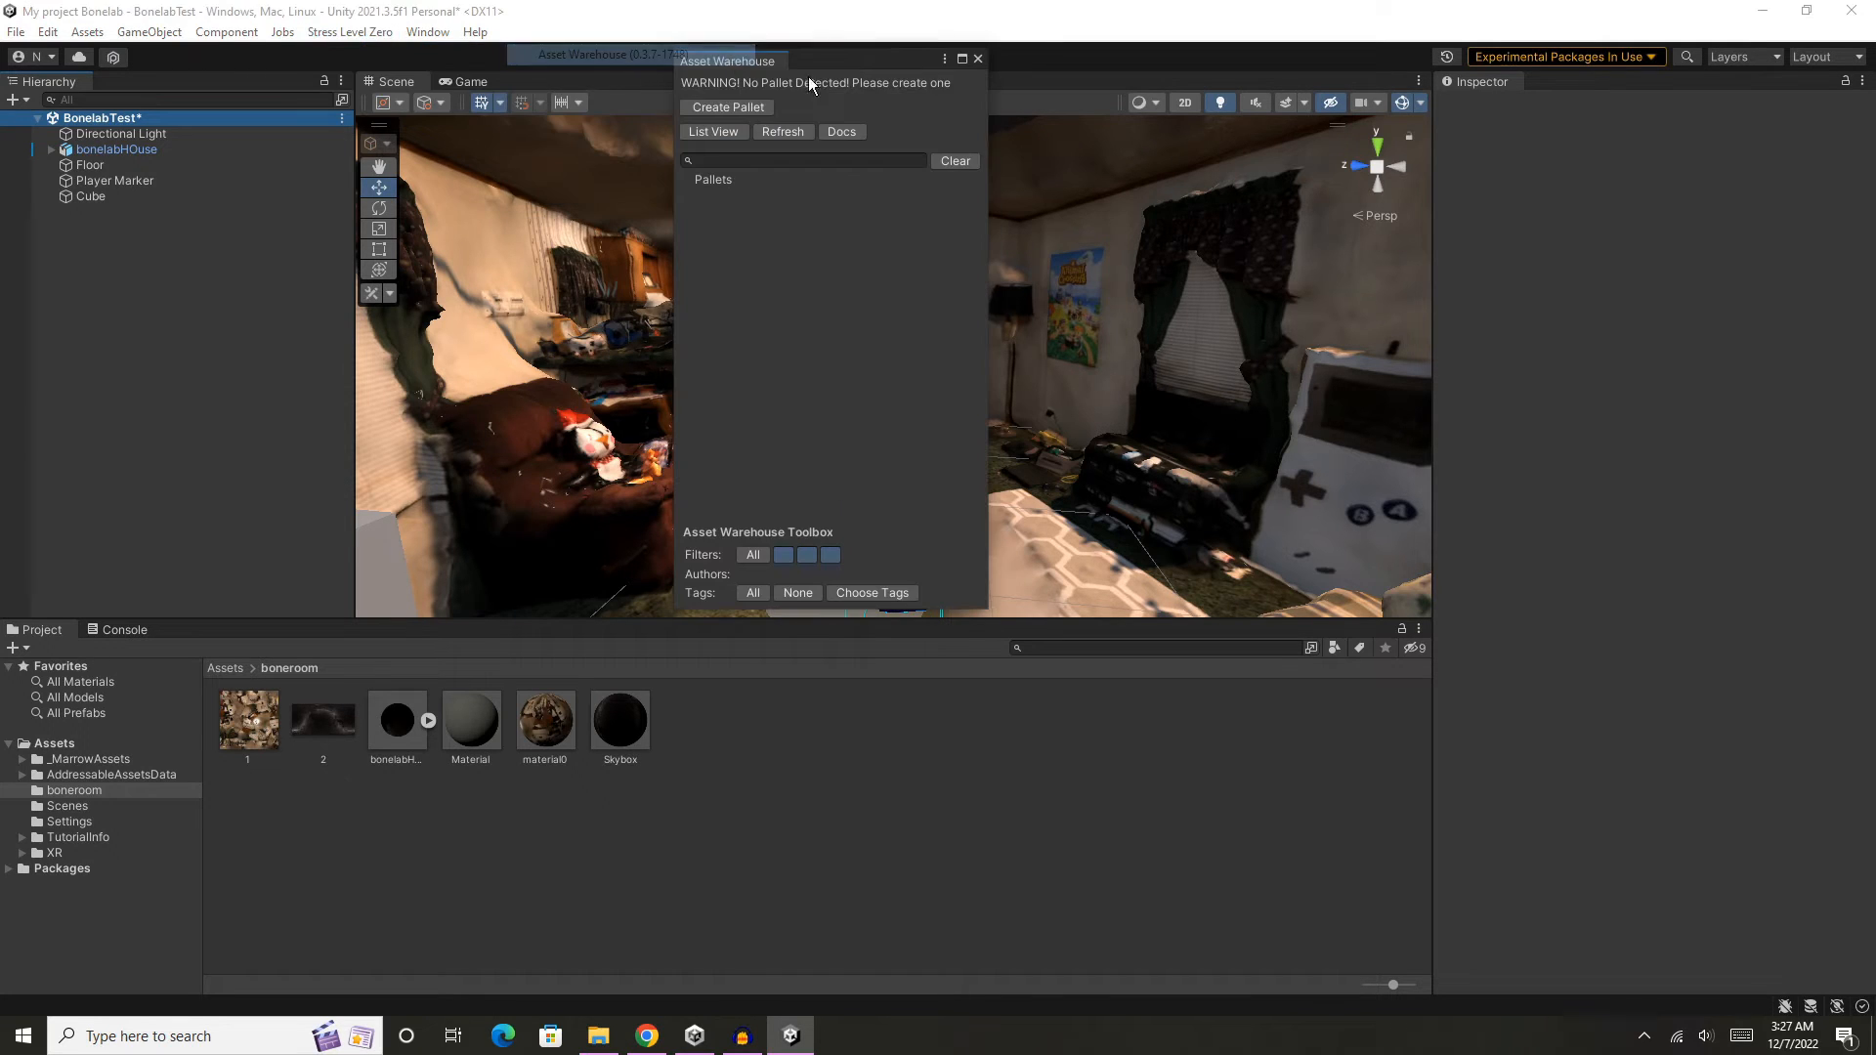
{"action": "left_click_drag", "start_coordinate": [844, 64], "coordinate": [623, 116]}
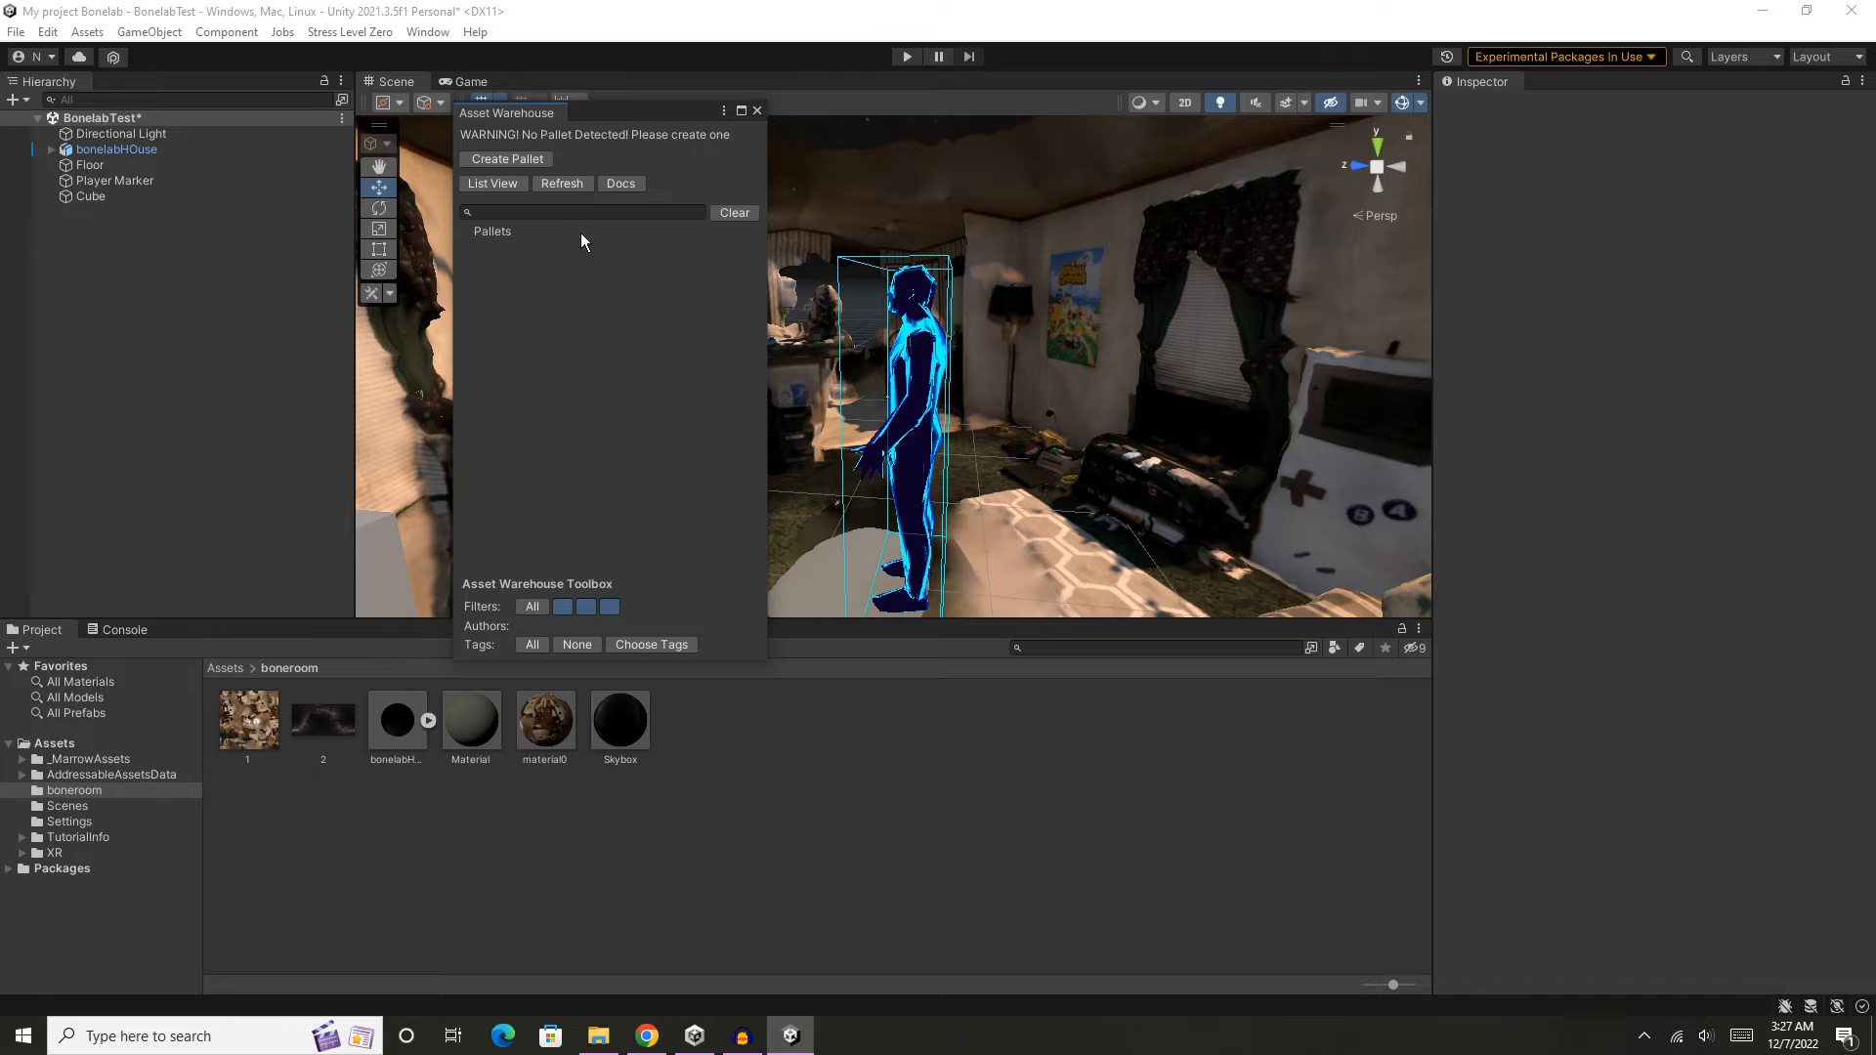
- Create a new pallet titled BoneRoom with the author's name filled in
{"action": "left_click", "coordinate": [532, 162]}
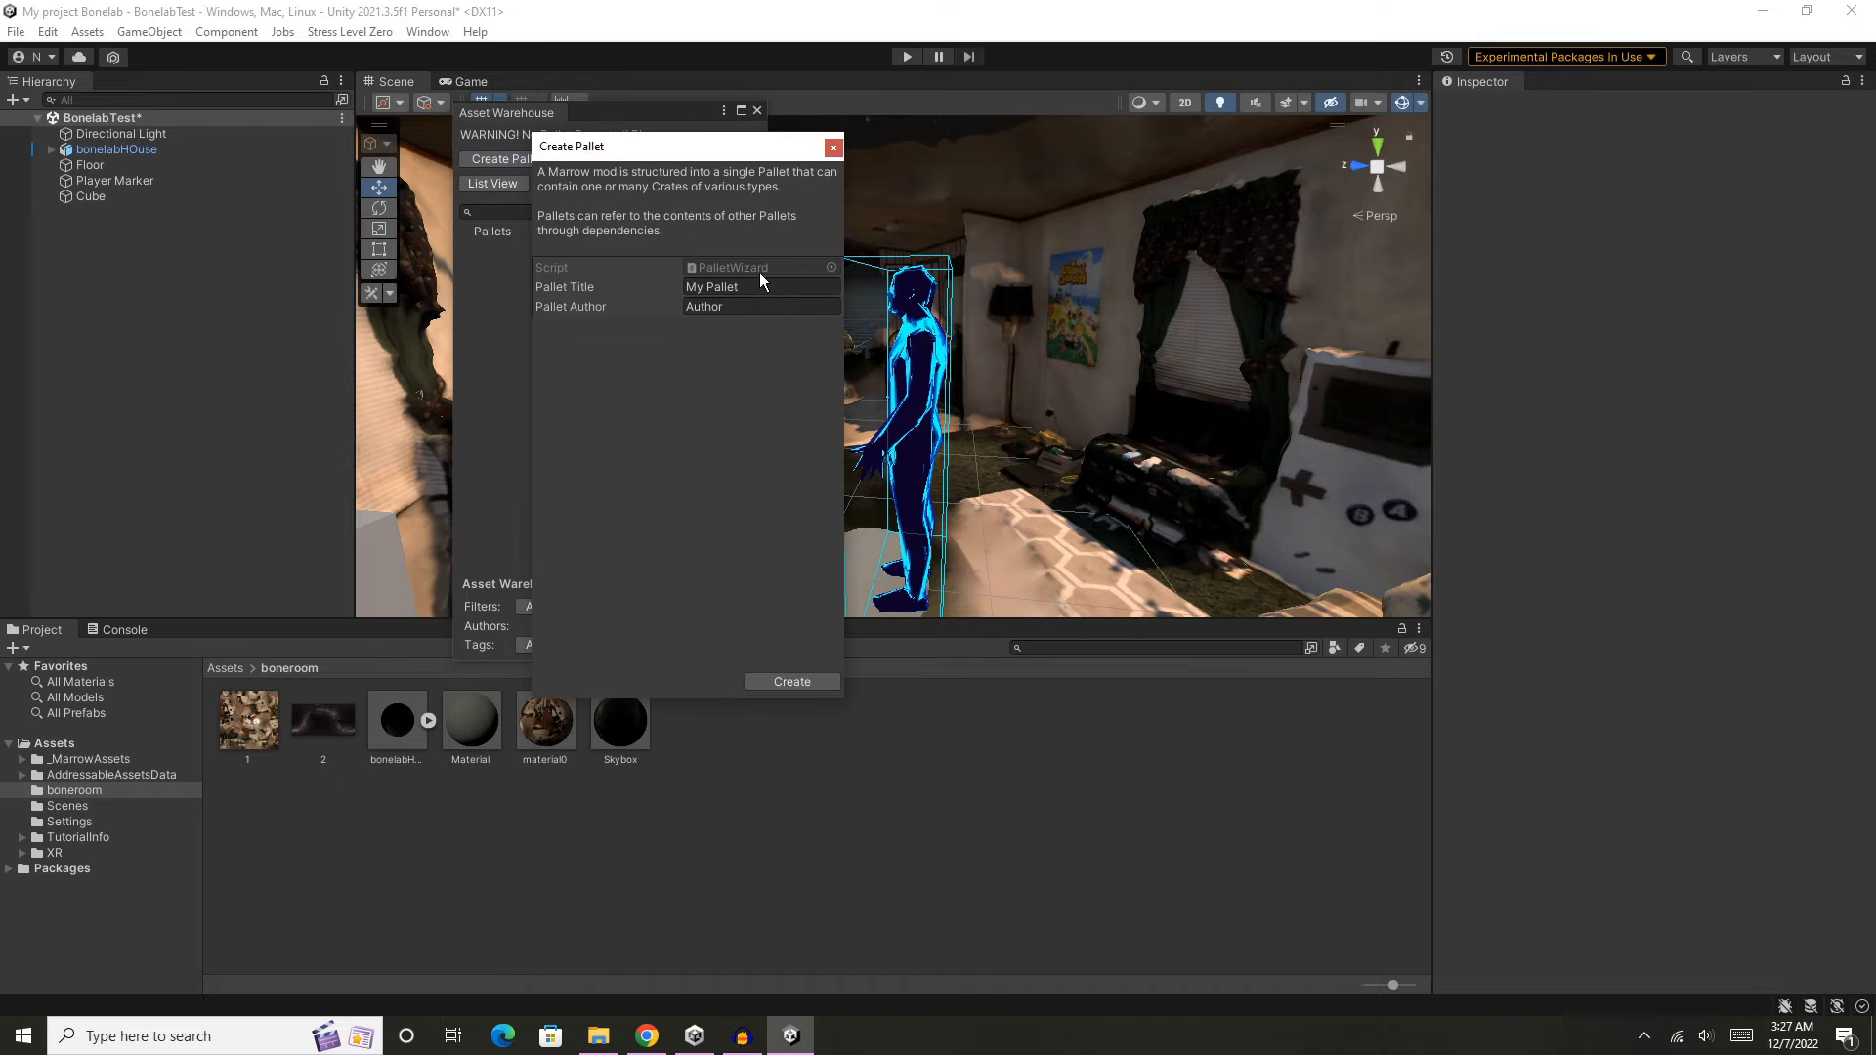
{"action": "left_click_drag", "start_coordinate": [750, 288], "coordinate": [647, 284]}
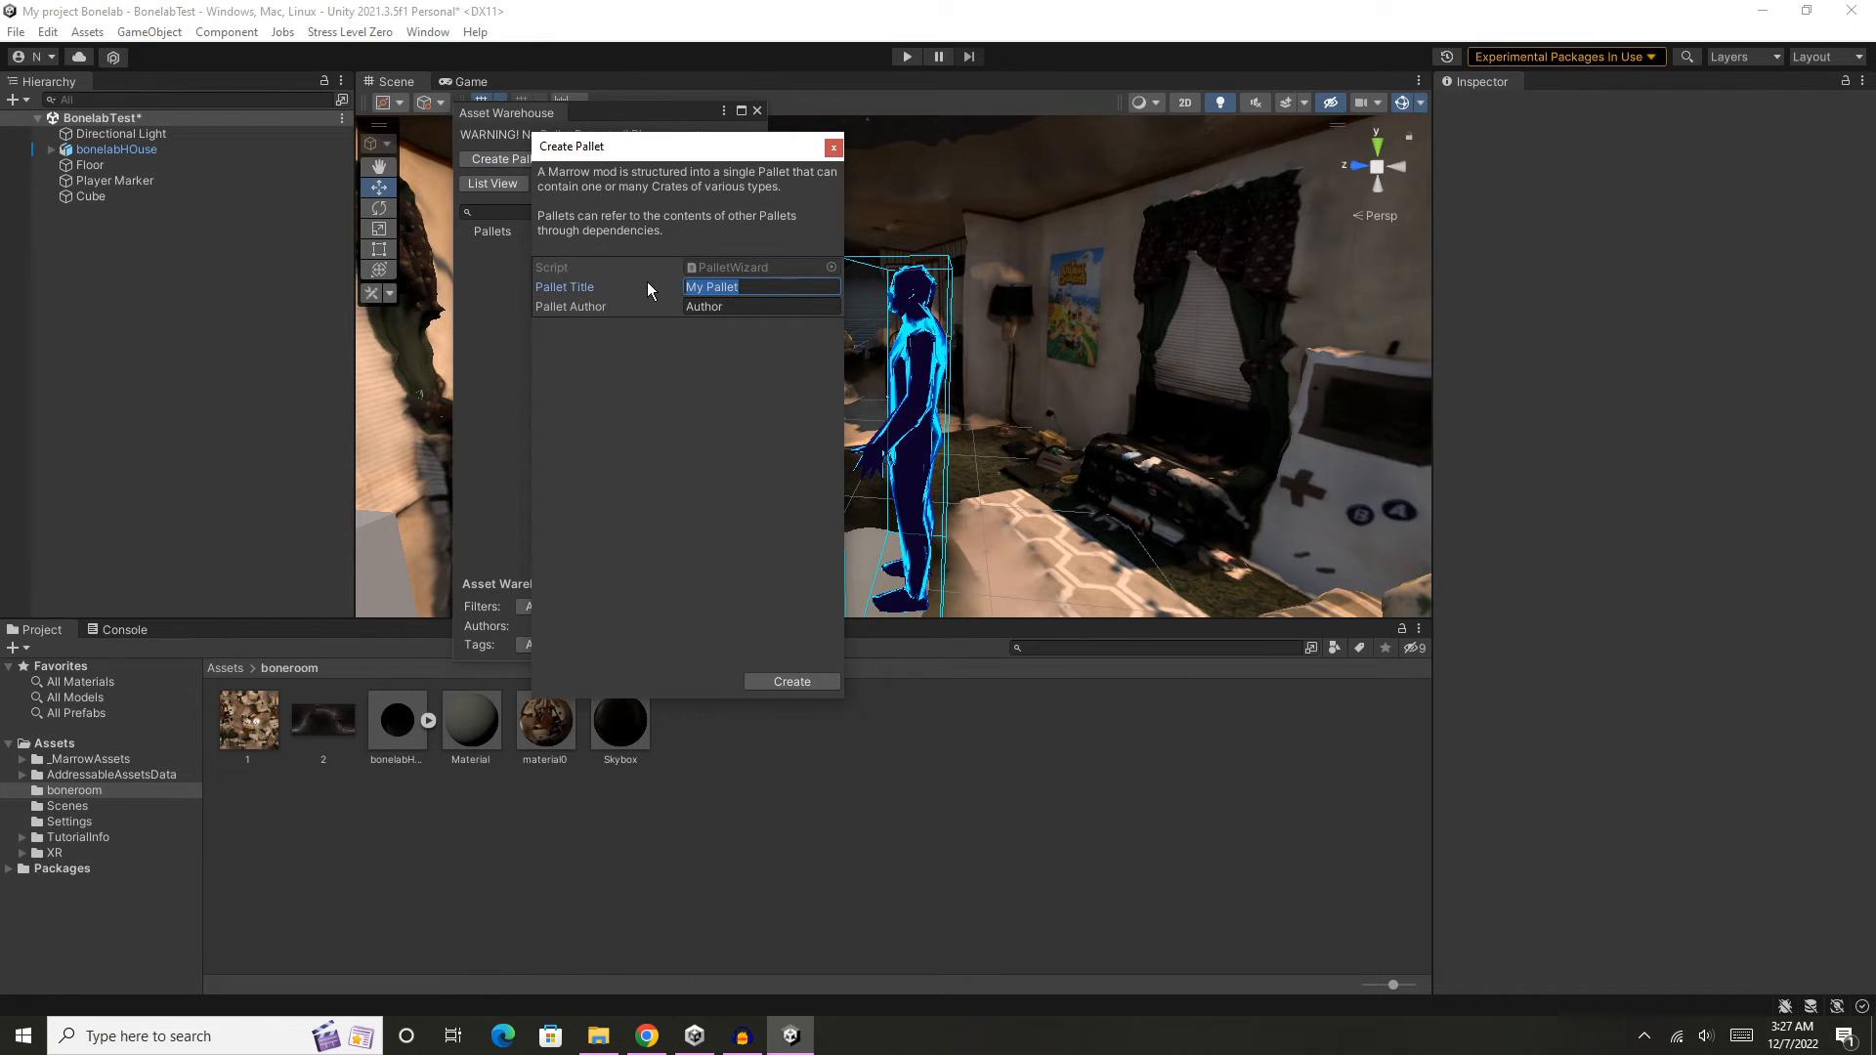
{"action": "left_click", "coordinate": [762, 306]}
{"action": "left_click", "coordinate": [758, 287]}
{"action": "type", "text": "BoneRoom"}
{"action": "key", "text": "Tab"}
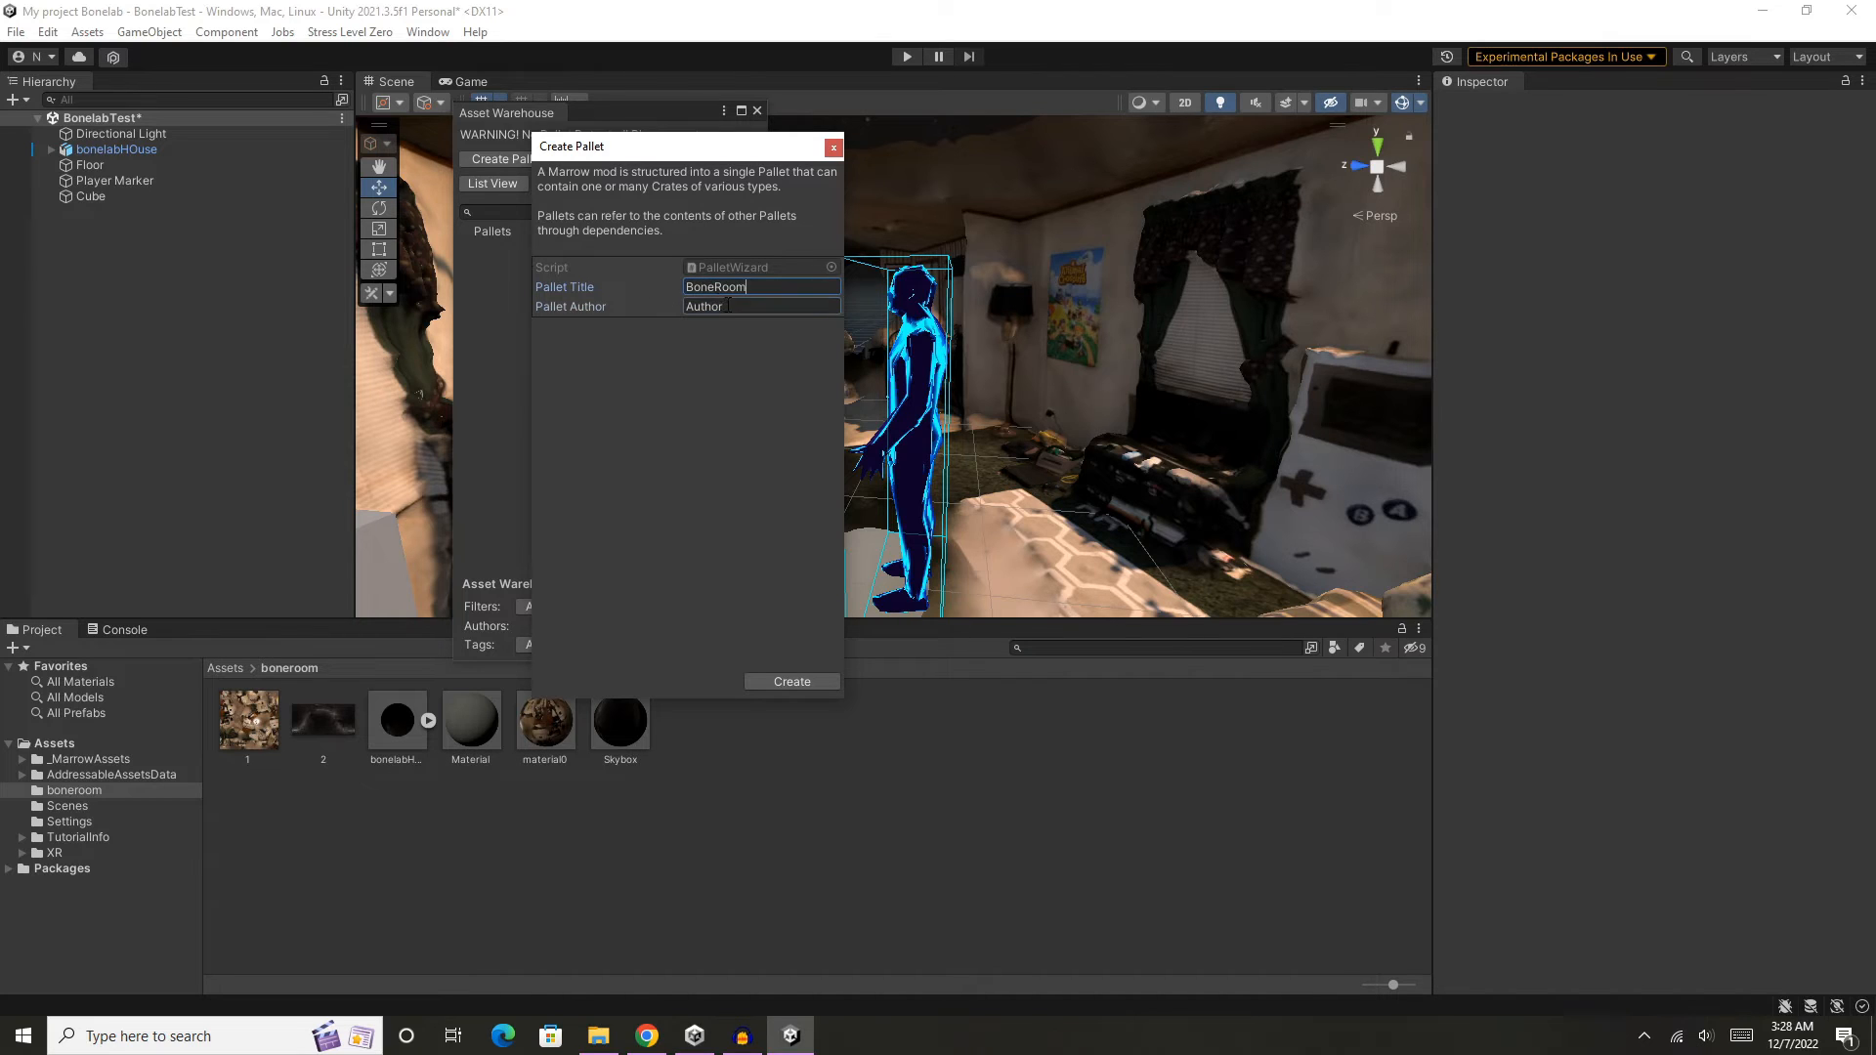
{"action": "type", "text": "D"}
{"action": "left_click", "coordinate": [812, 674]}
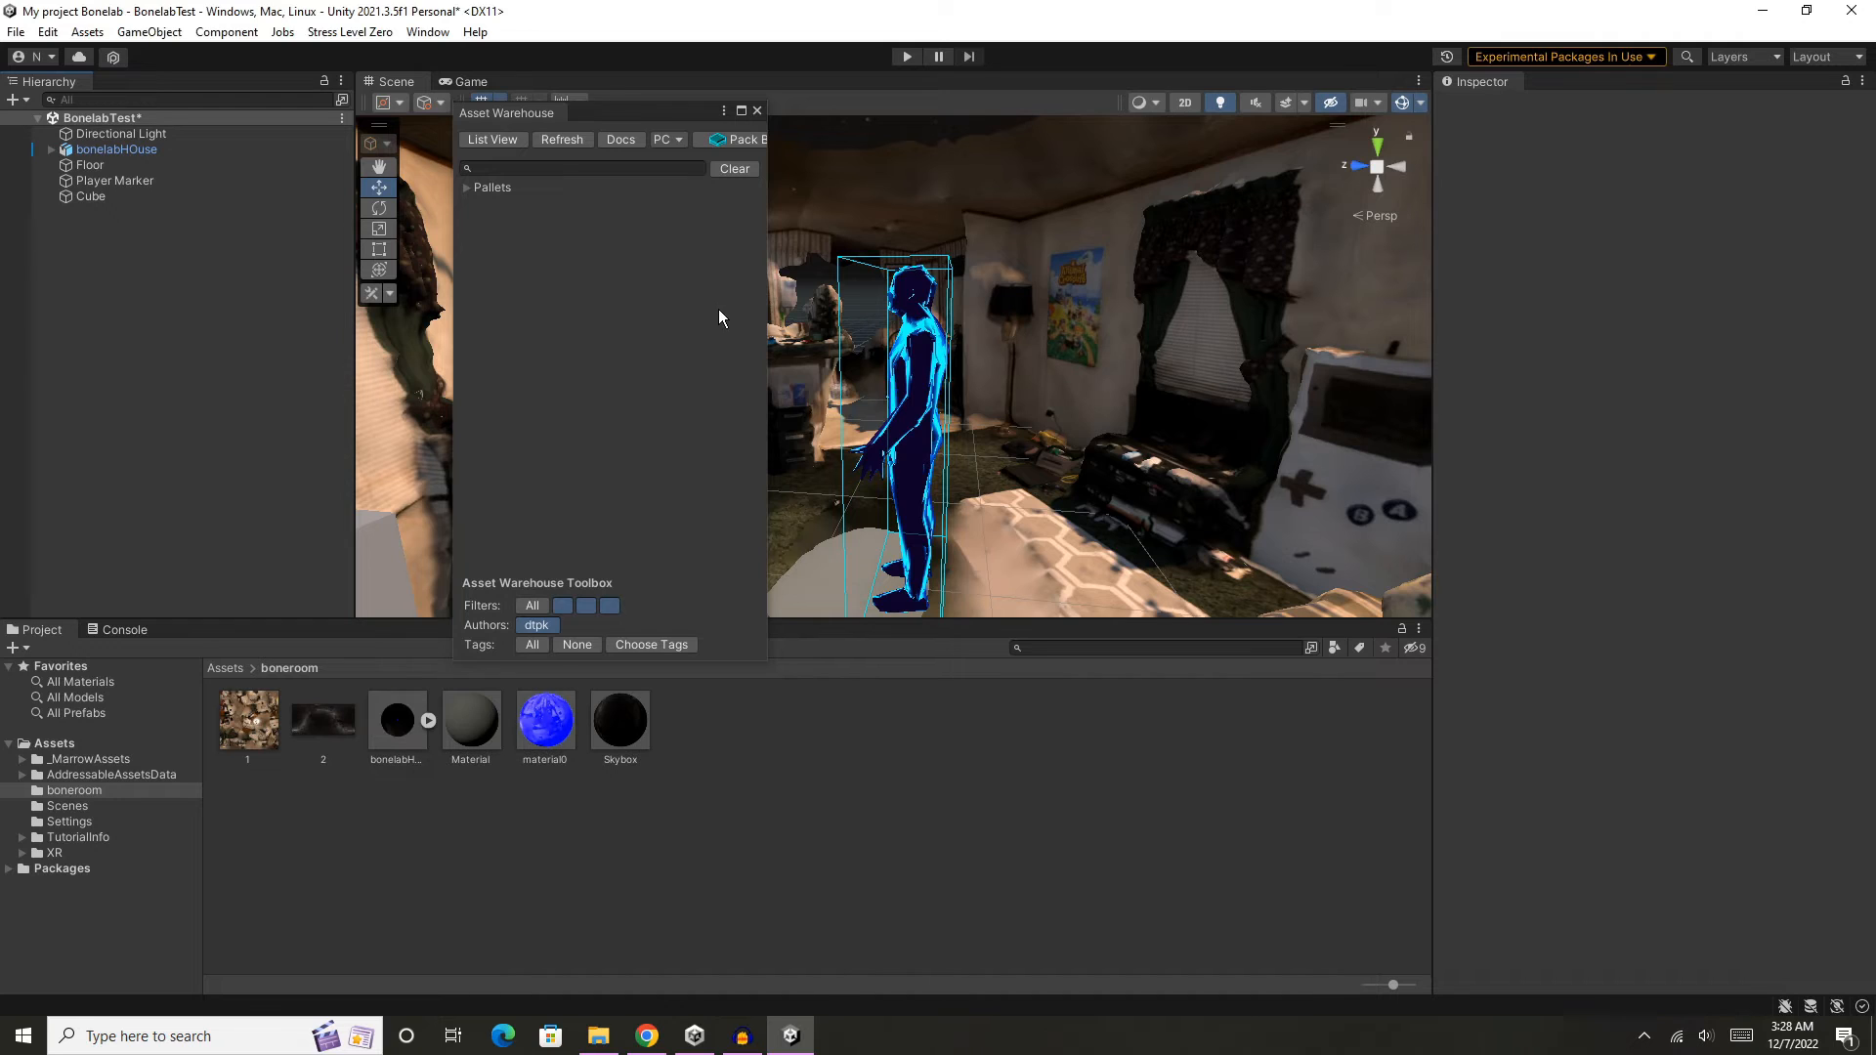
- Set the BoneRoom pallet's version to 1.0.0 and its description to BoneRoom
{"action": "left_click", "coordinate": [466, 186]}
{"action": "left_click", "coordinate": [533, 204]}
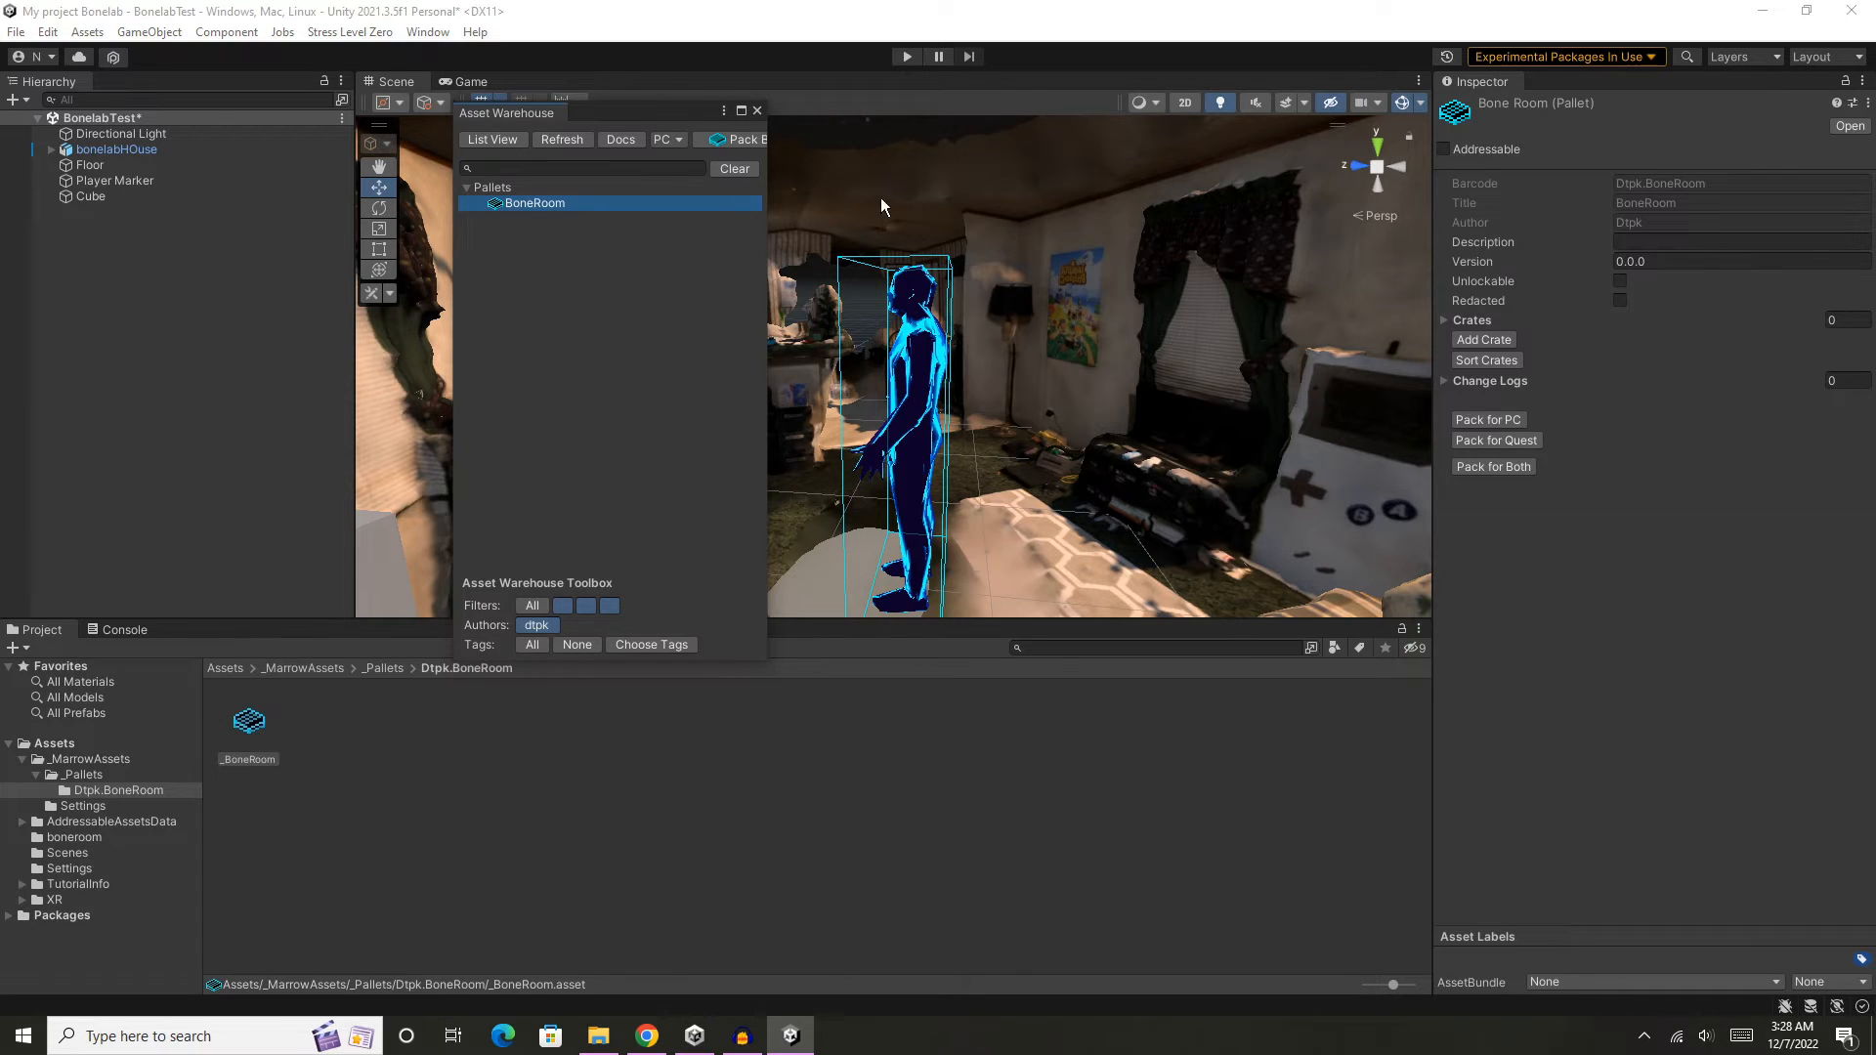
{"action": "left_click", "coordinate": [1645, 261]}
{"action": "left_click", "coordinate": [1620, 260]}
{"action": "type", "text": "1"}
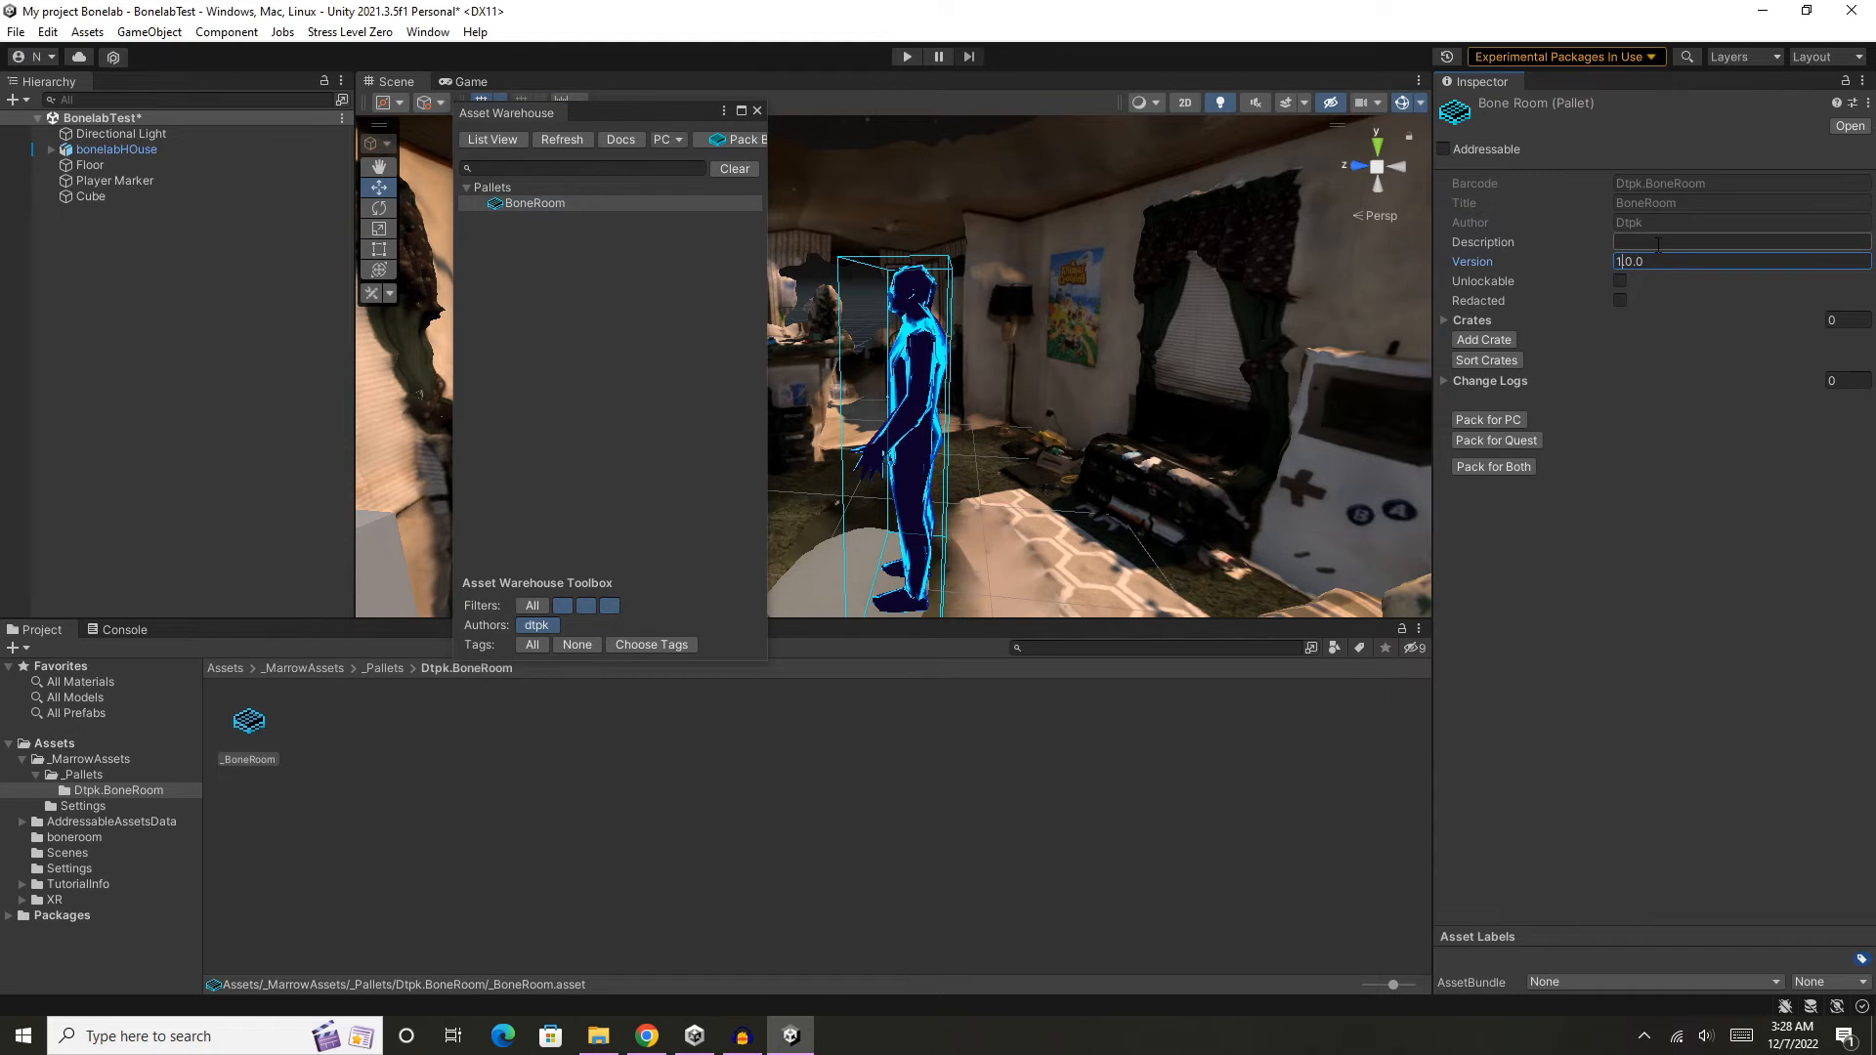
{"action": "left_click", "coordinate": [1658, 244]}
{"action": "type", "text": "BoneRoom"}
{"action": "left_click", "coordinate": [1687, 260]}
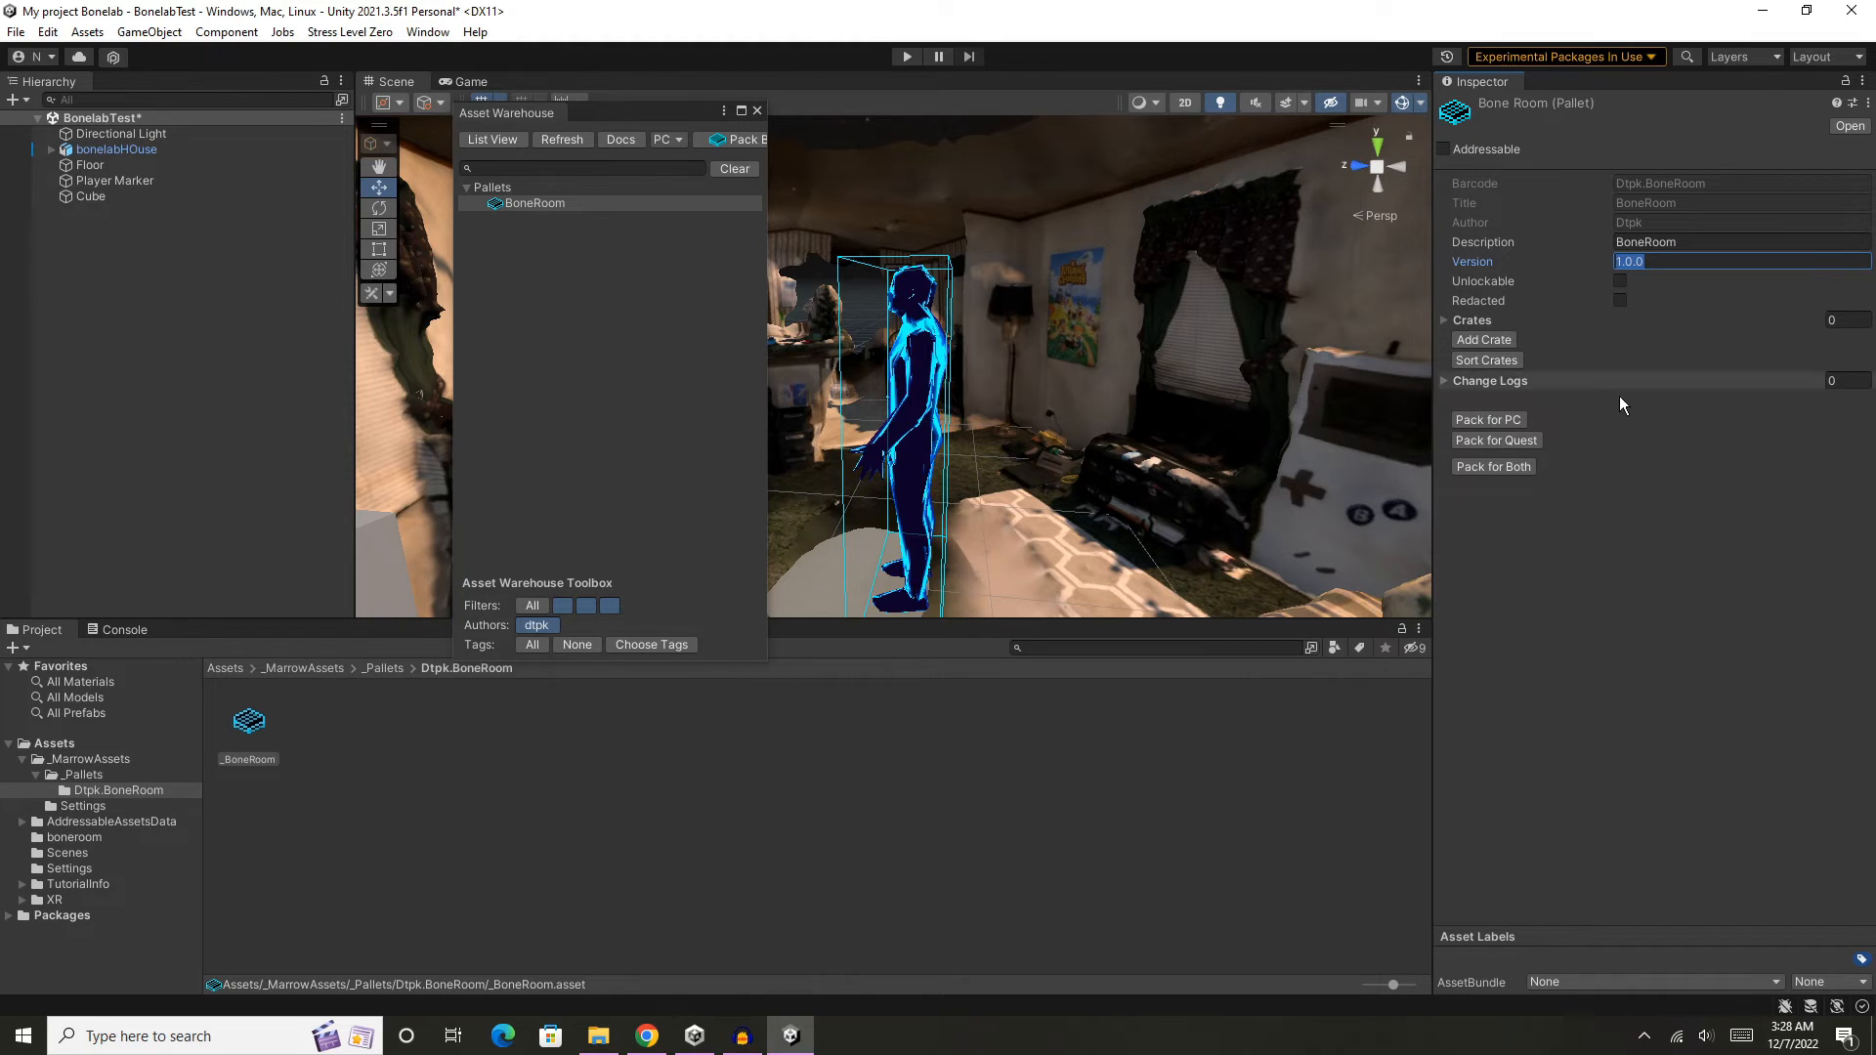
- Start a new crate for the BoneRoom pallet and show the Assets folder's contents beside the crate wizard
{"action": "left_click", "coordinate": [1504, 339]}
{"action": "left_click_drag", "start_coordinate": [1609, 312], "coordinate": [976, 221]}
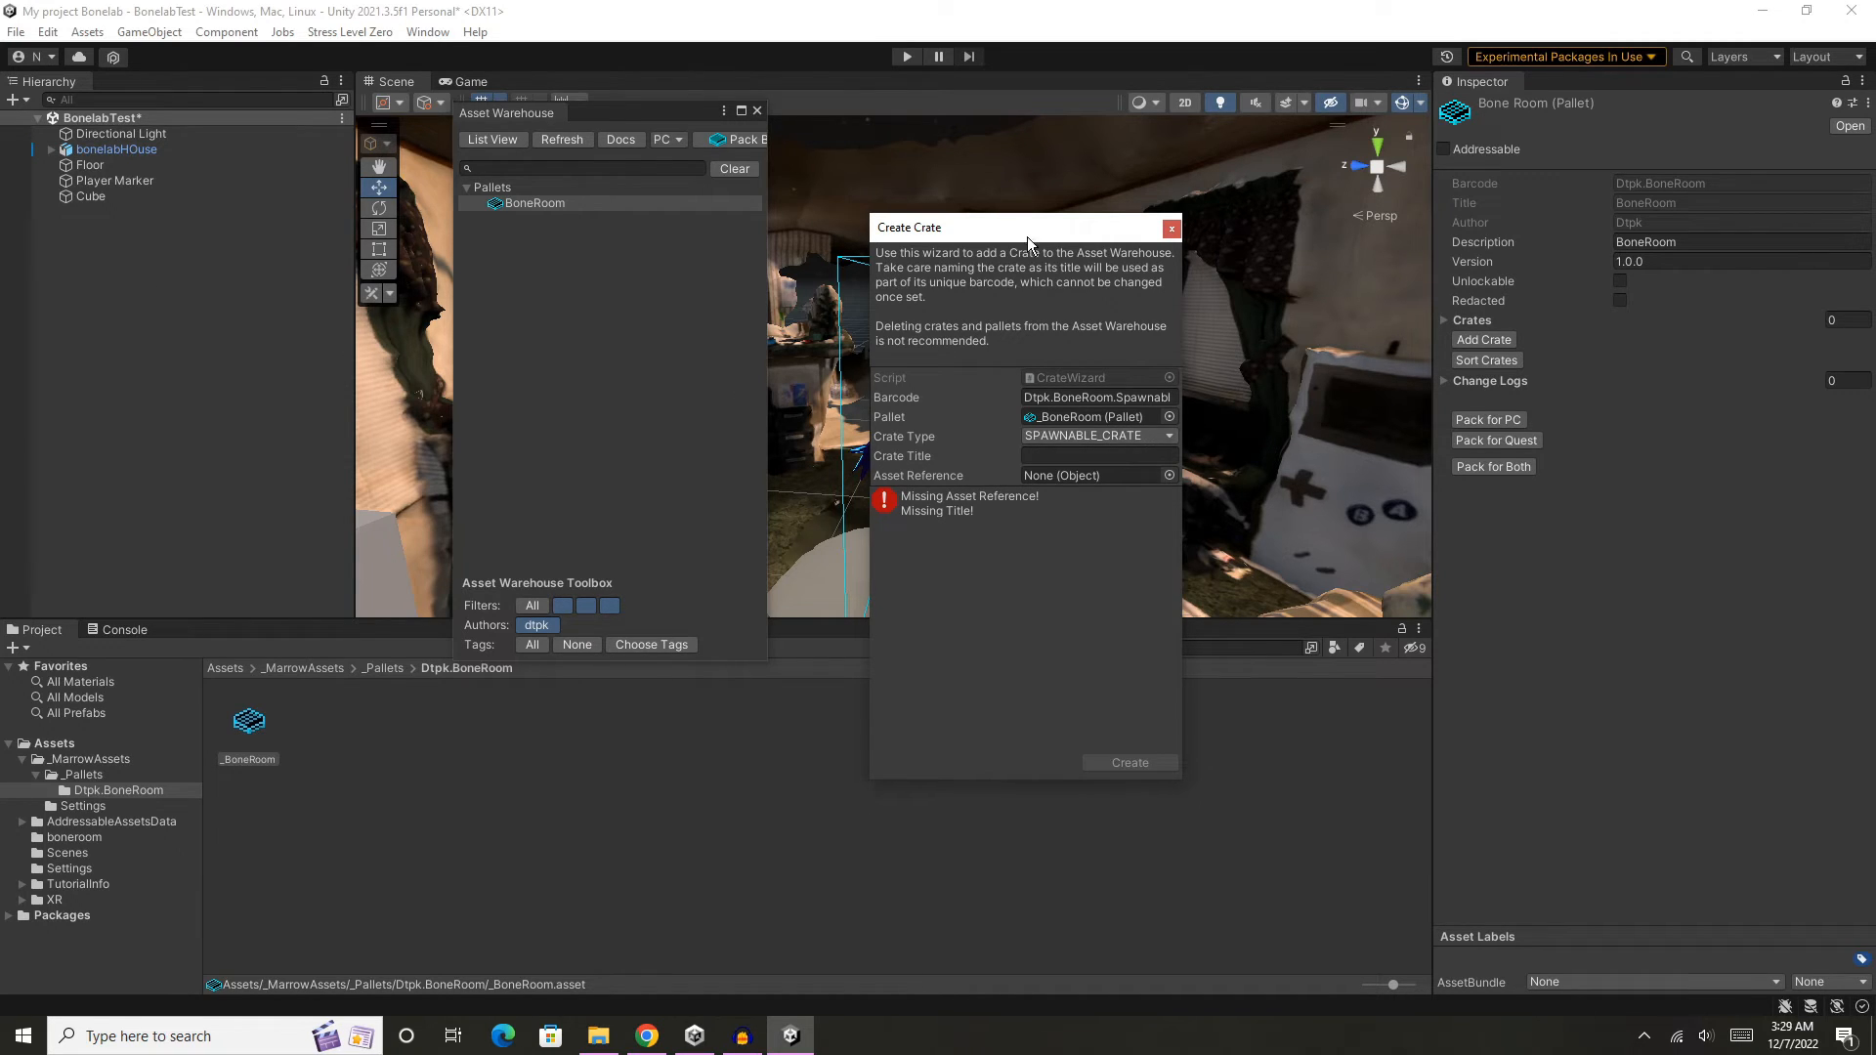
{"action": "left_click_drag", "start_coordinate": [1028, 237], "coordinate": [1016, 247]}
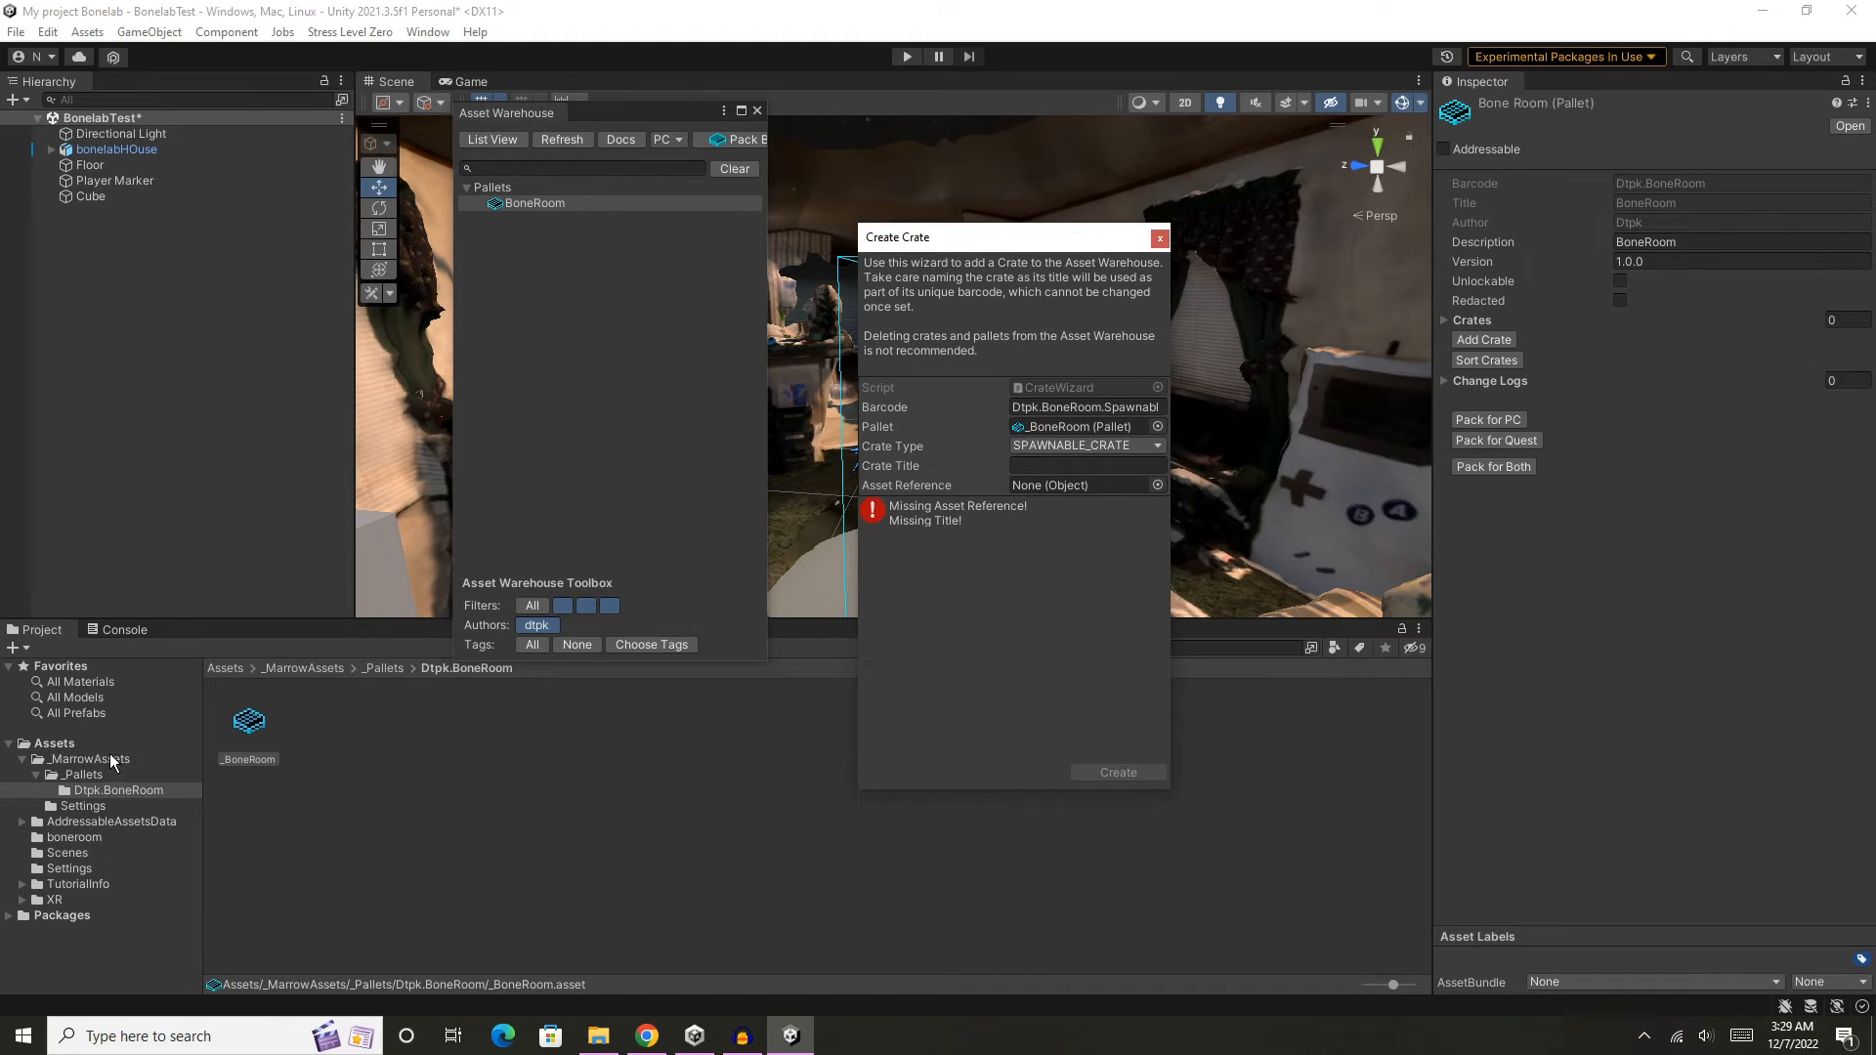
{"action": "left_click", "coordinate": [74, 744]}
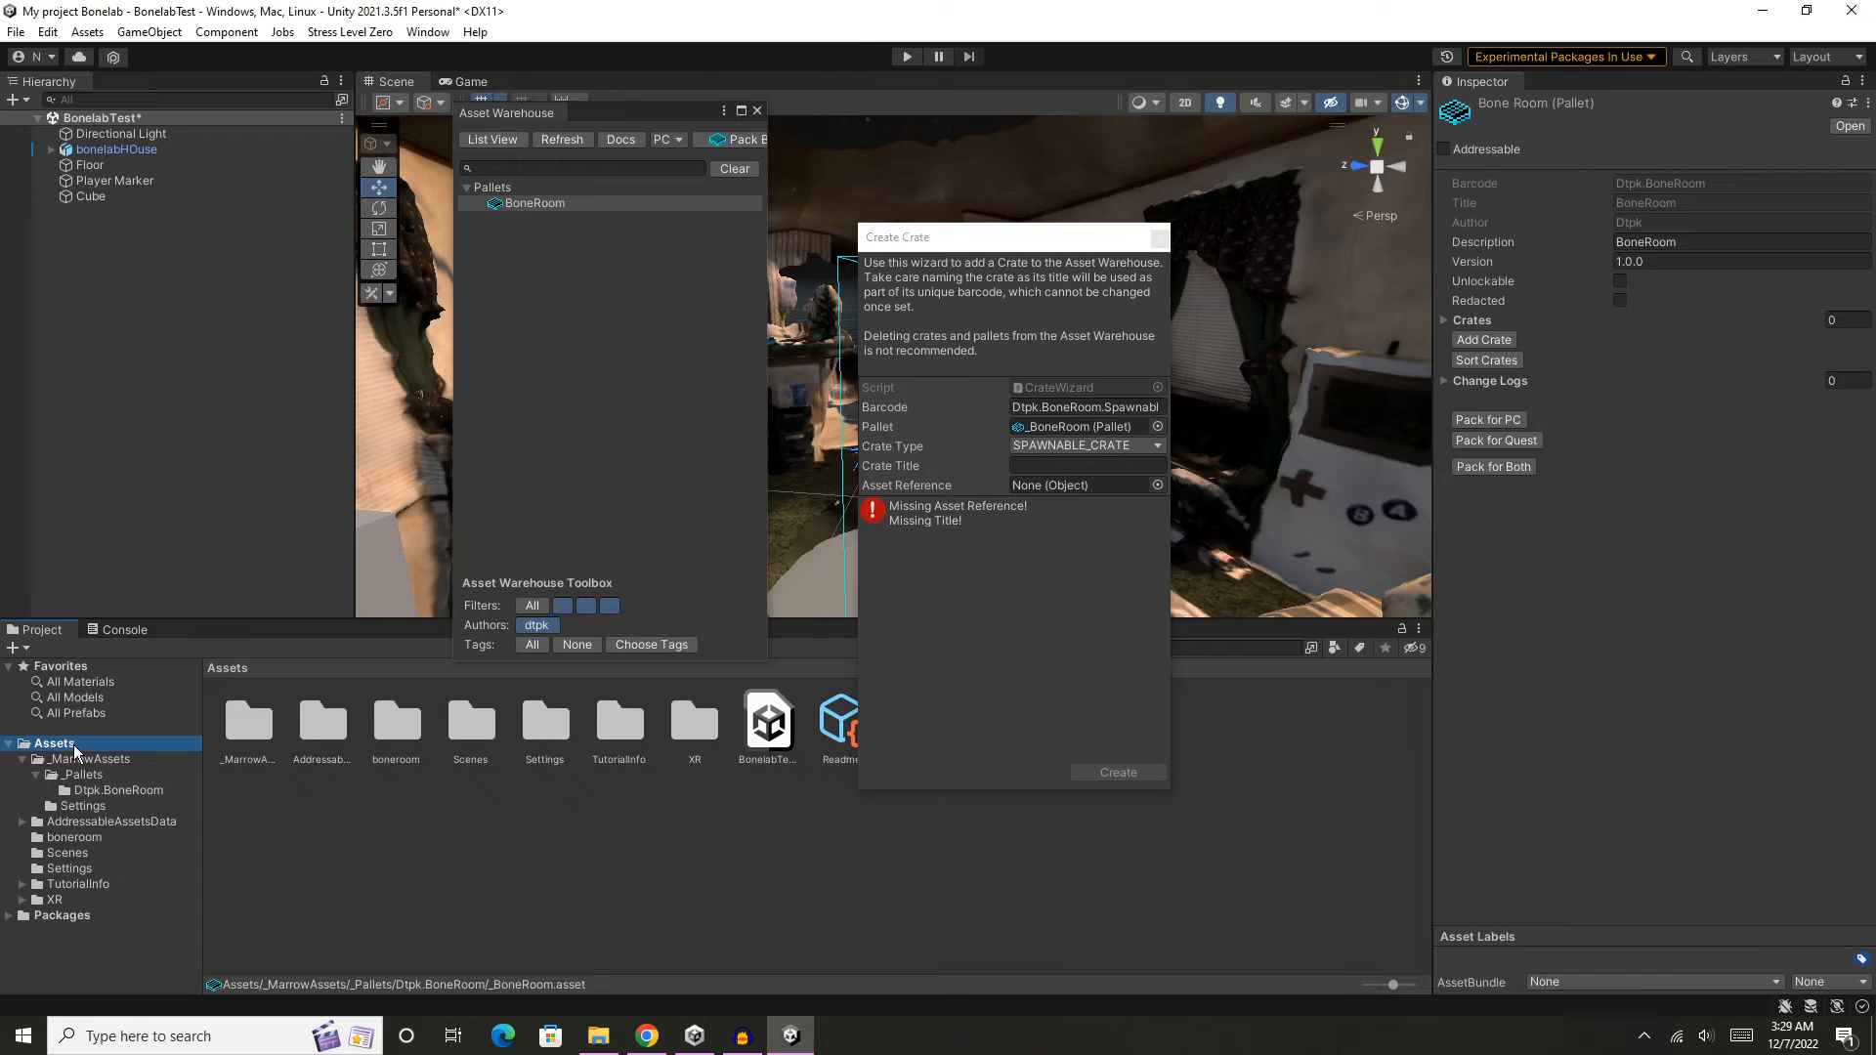
{"action": "left_click_drag", "start_coordinate": [1011, 239], "coordinate": [1235, 233]}
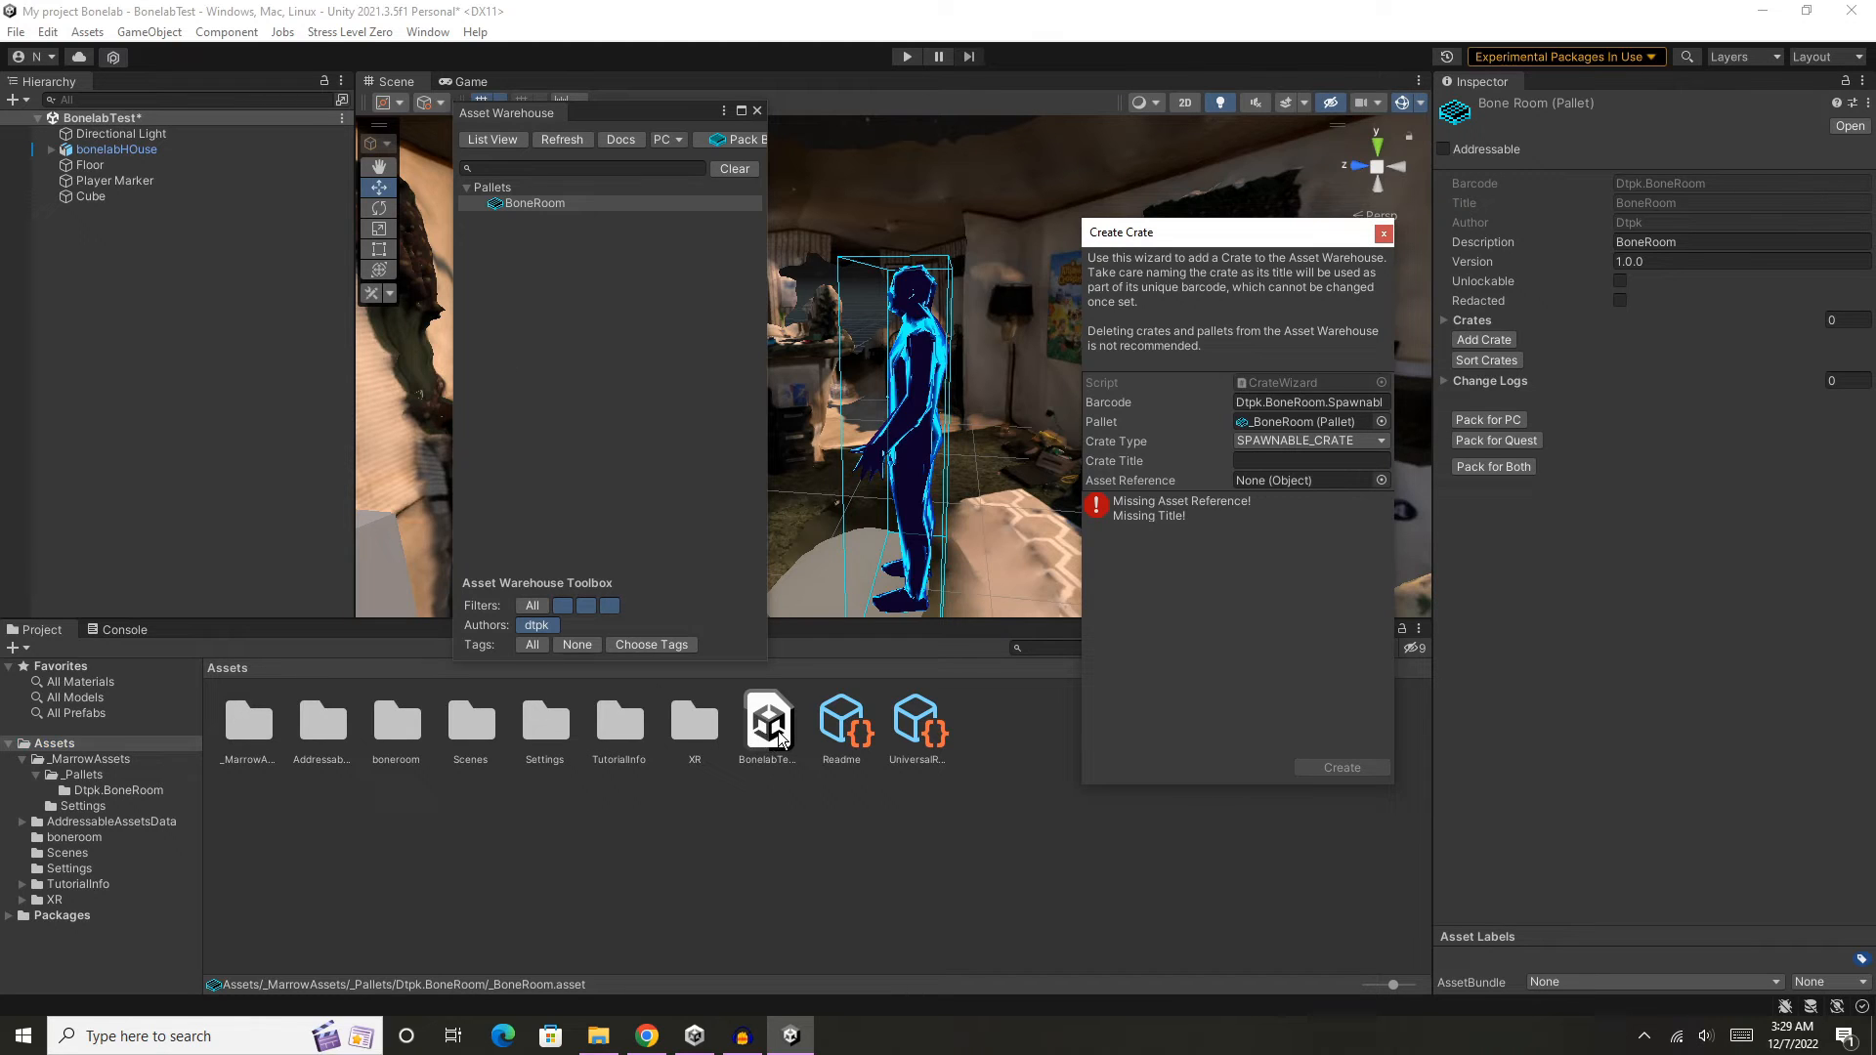
- Save the scene and create a crate of type LEVEL_CRATE that references the BonelabTest scene asset
{"action": "left_click", "coordinate": [16, 32]}
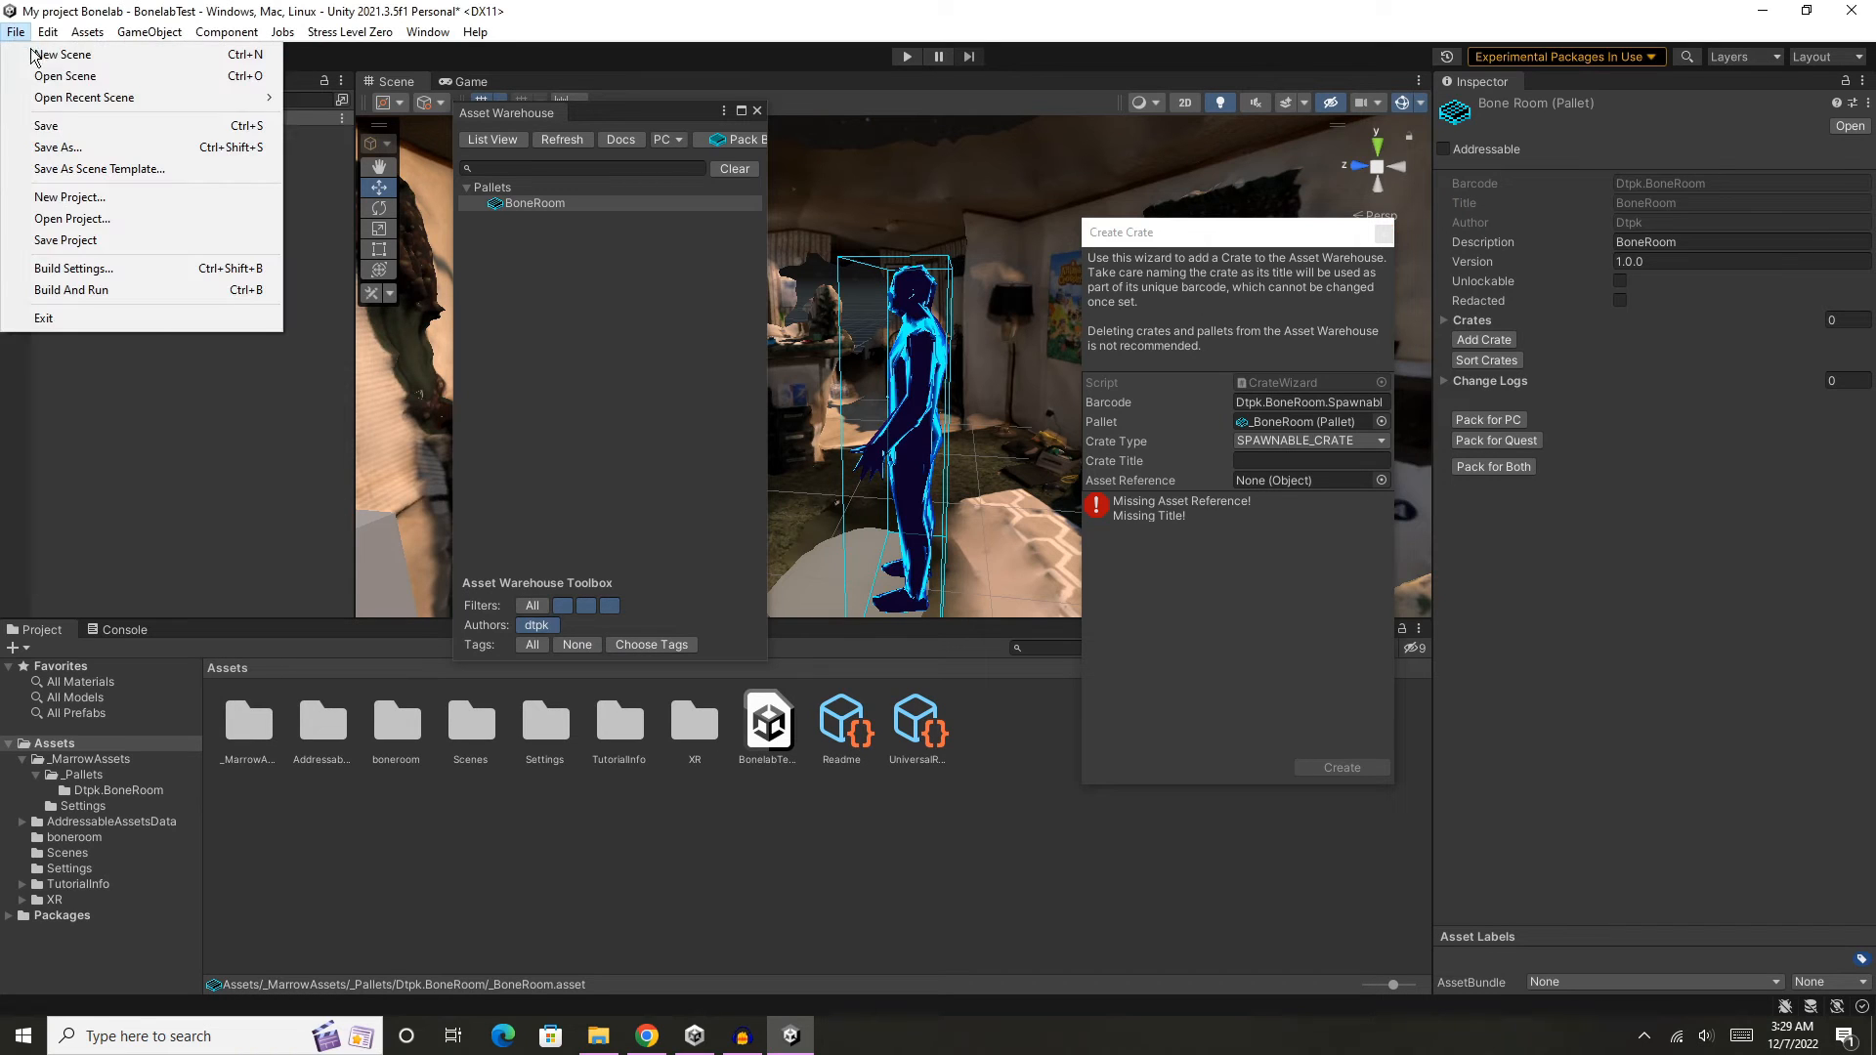
{"action": "left_click", "coordinate": [146, 127]}
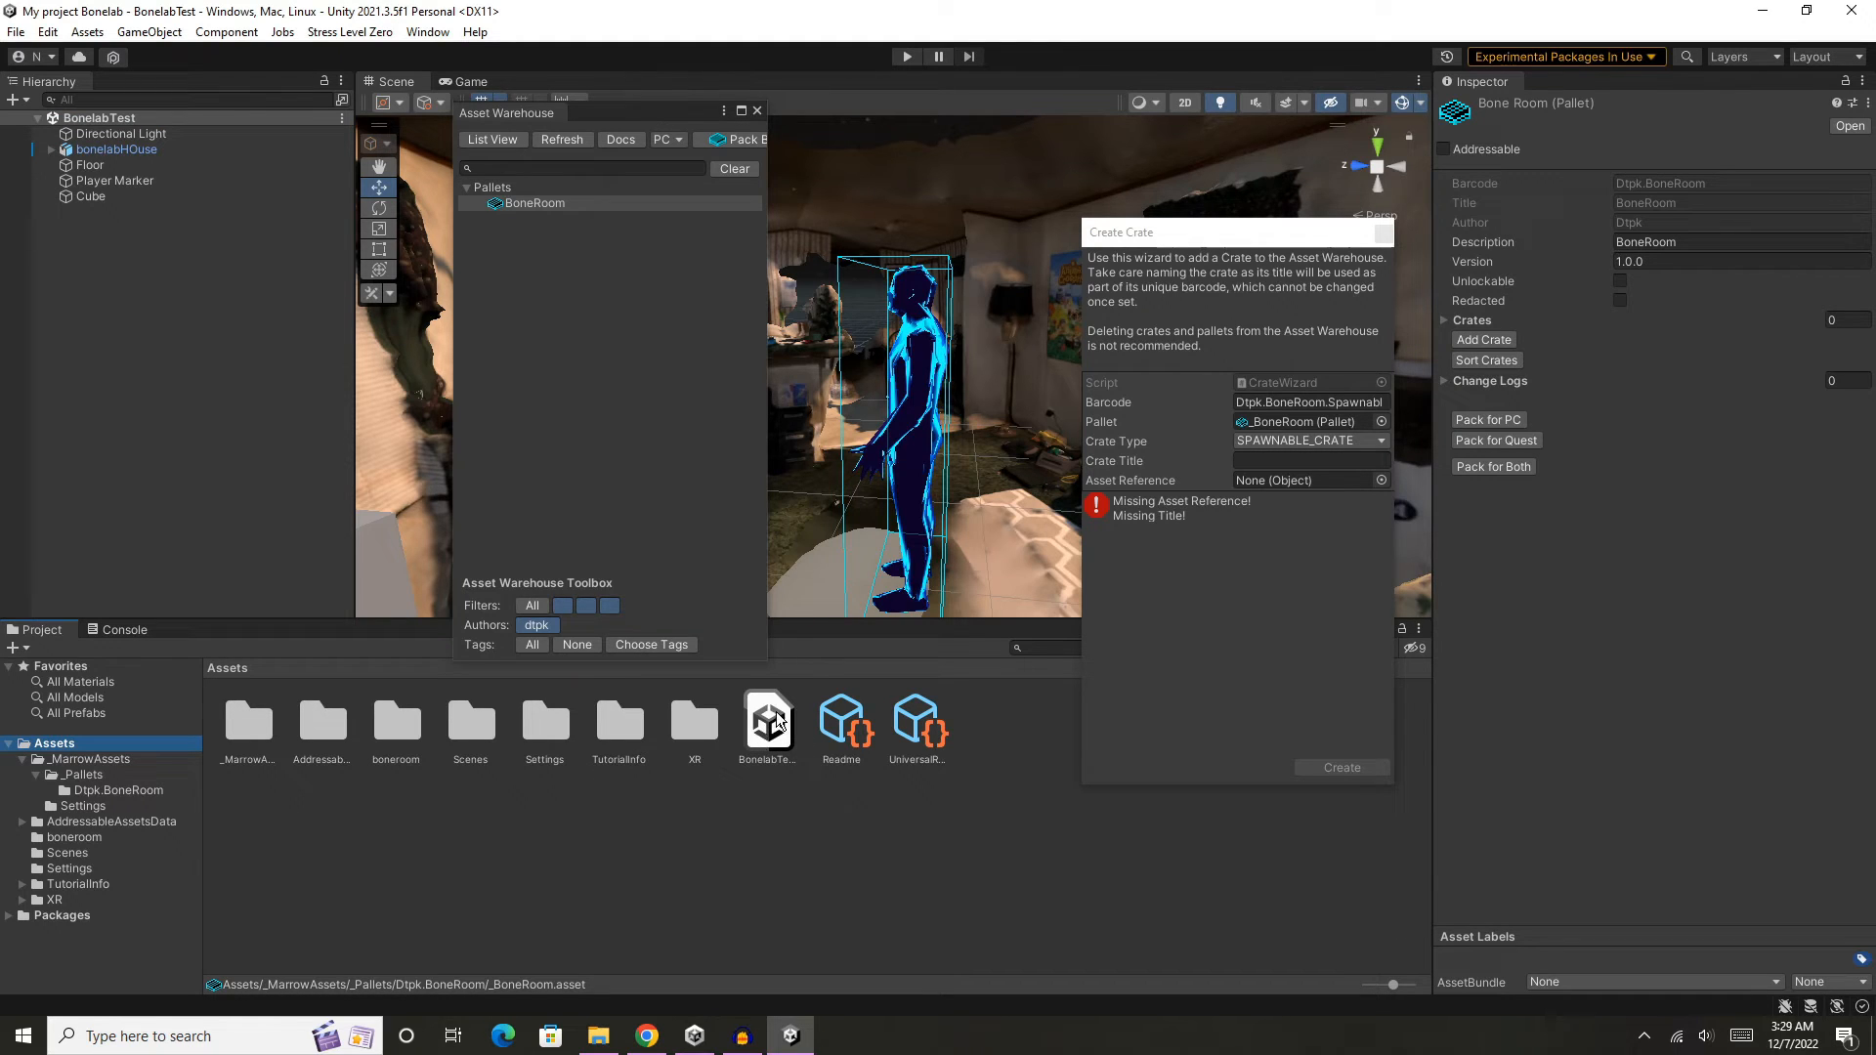
{"action": "left_click_drag", "start_coordinate": [761, 730], "coordinate": [1308, 480]}
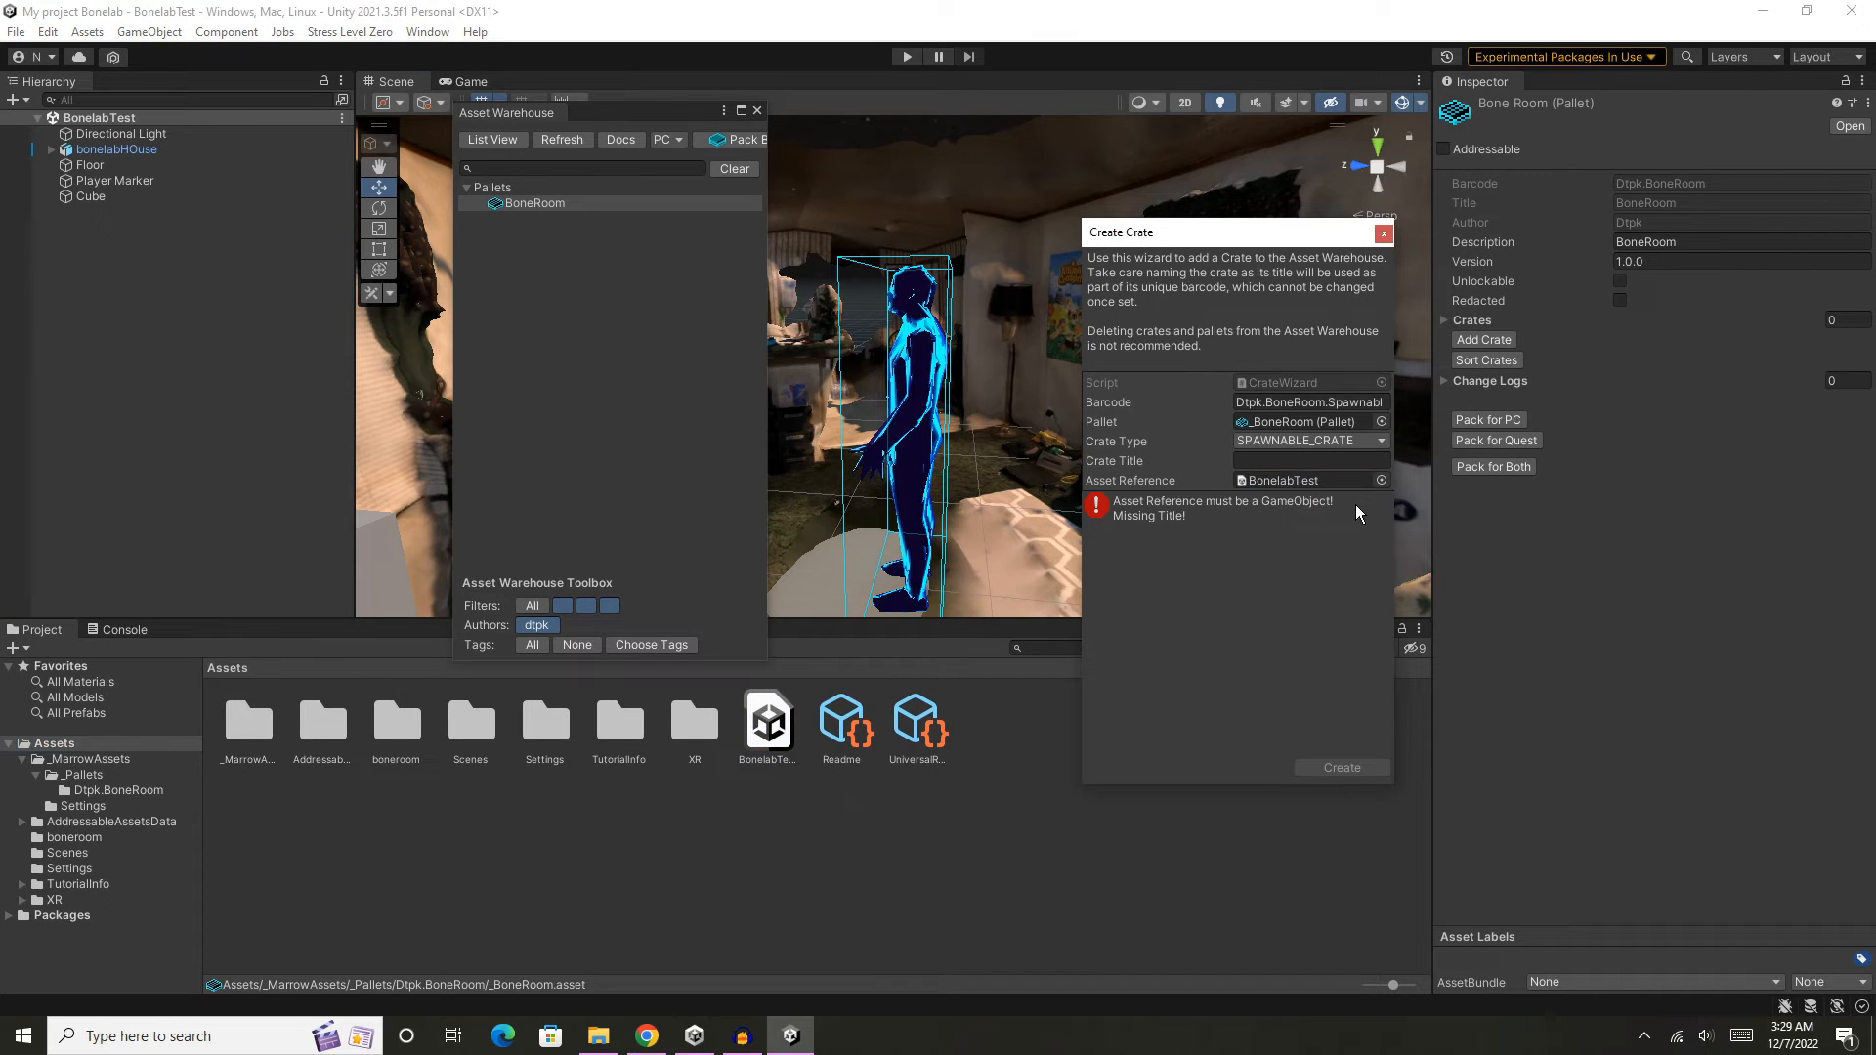
{"action": "left_click", "coordinate": [1282, 441]}
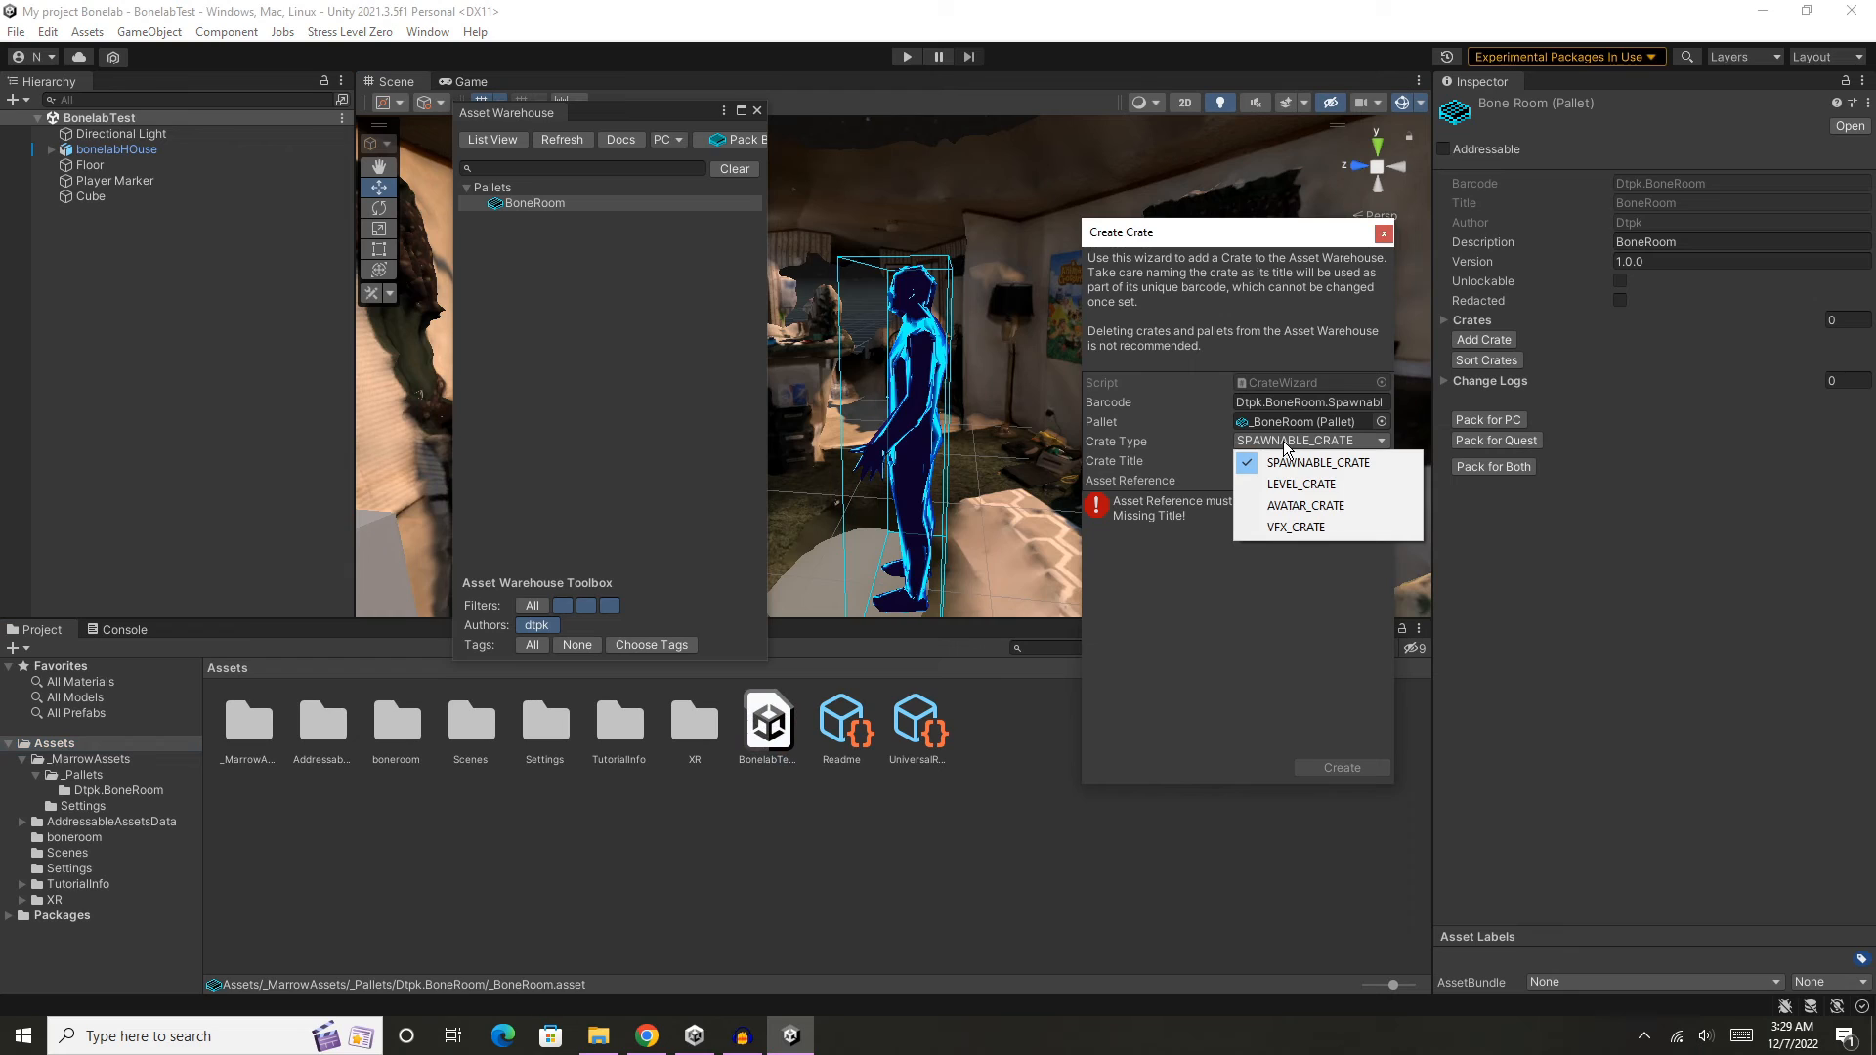
{"action": "left_click", "coordinate": [1315, 487]}
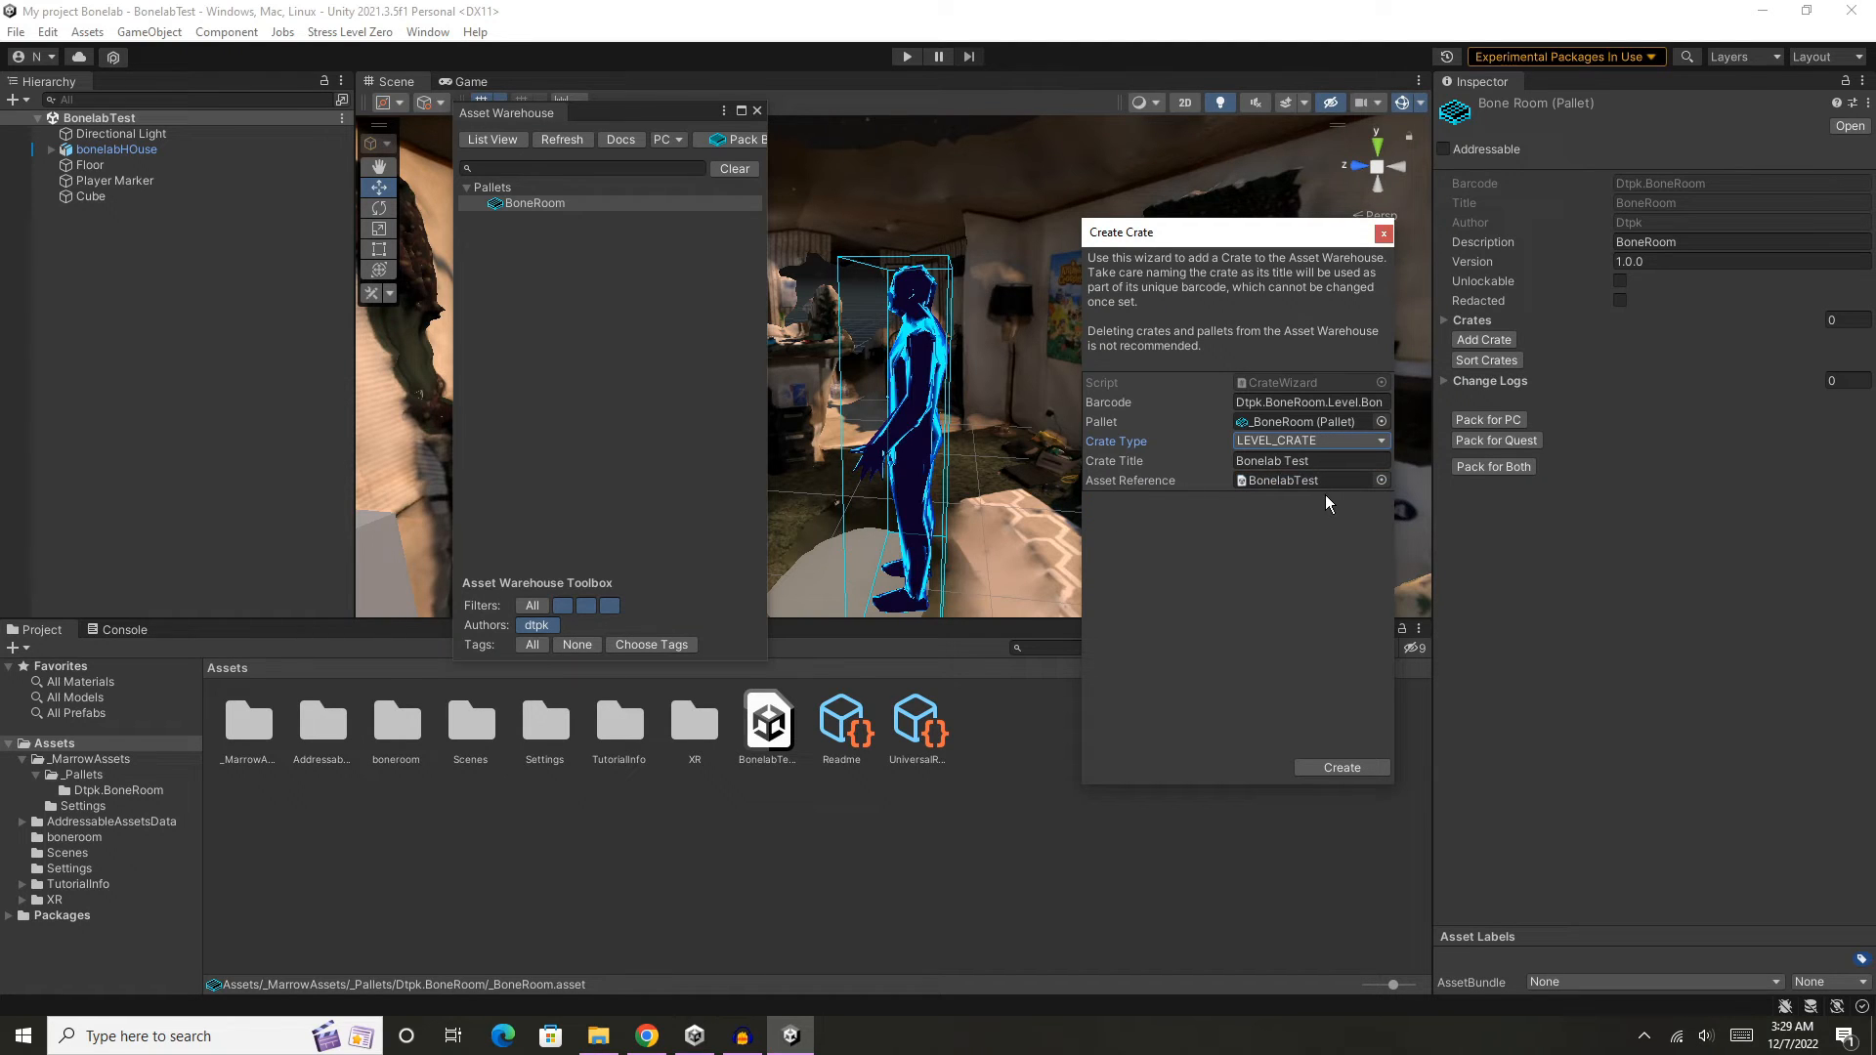
{"action": "left_click", "coordinate": [1332, 770]}
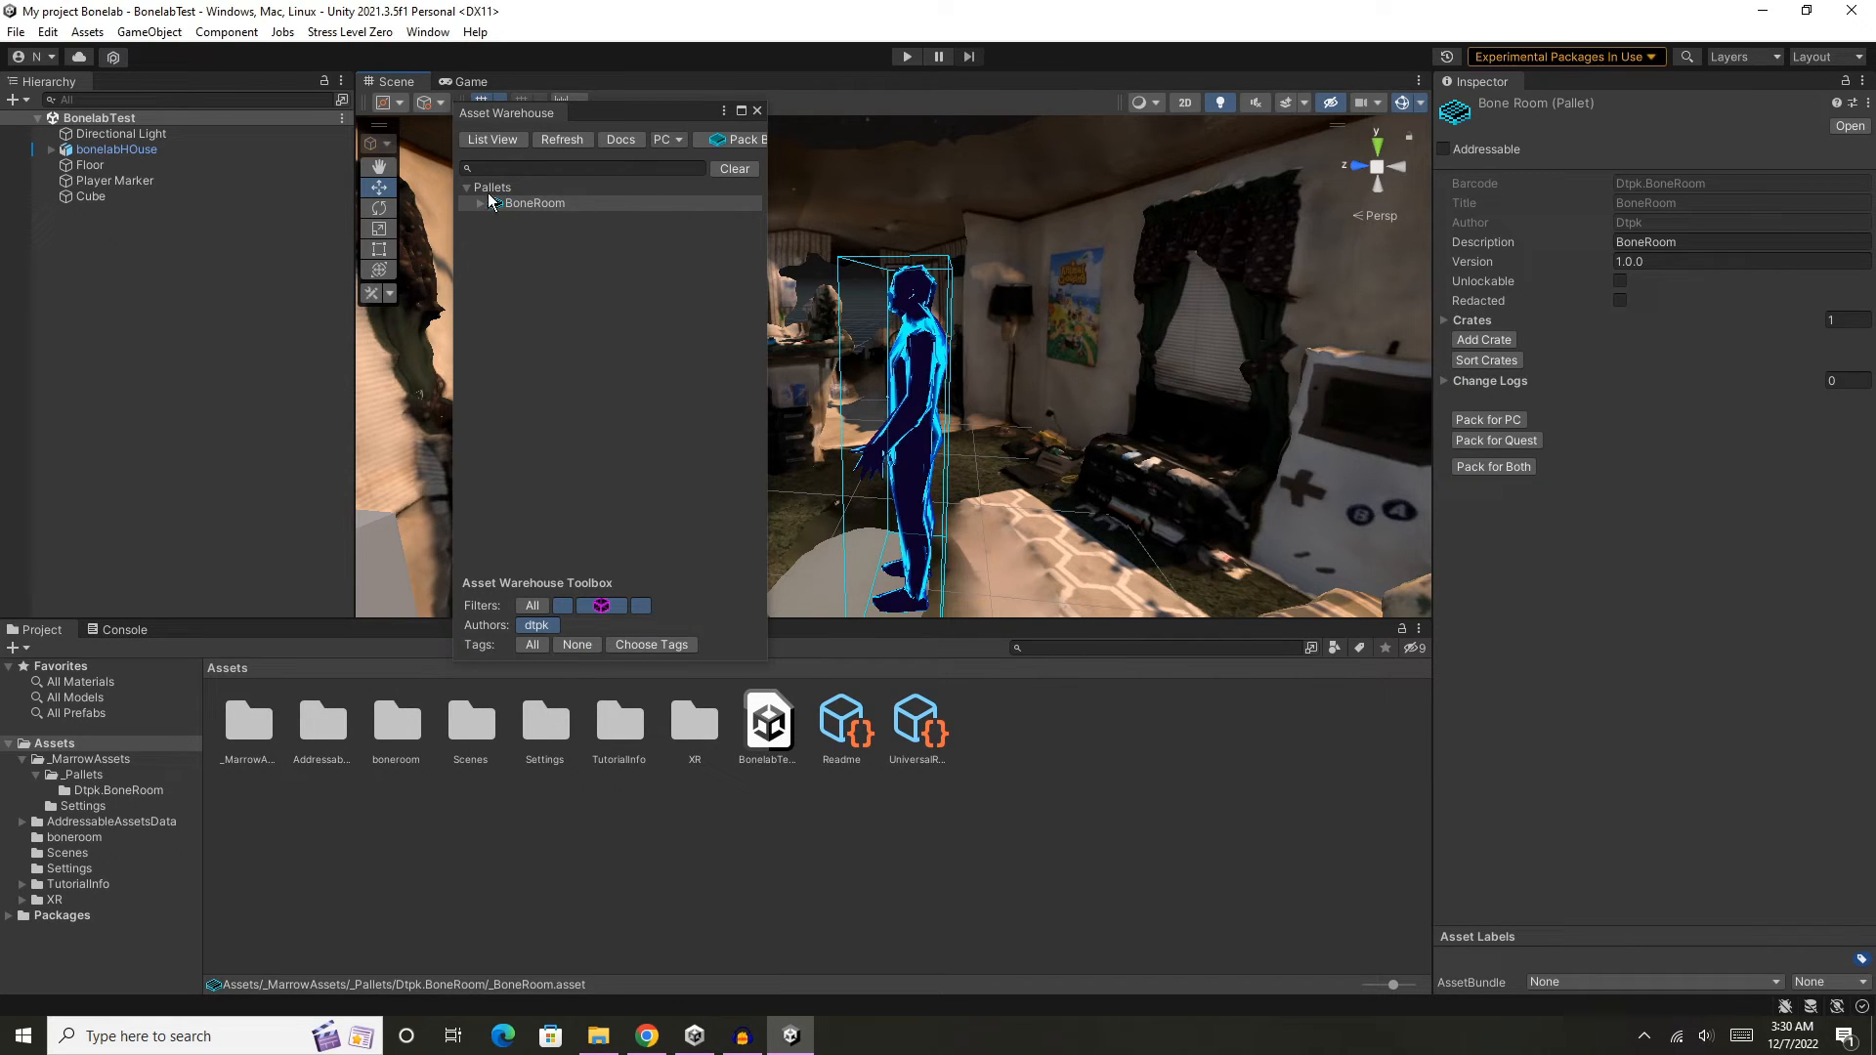
- Set the description of the BoneRoom pallet's Bonelab Test level crate to Bone Room
{"action": "left_click", "coordinate": [481, 205]}
{"action": "left_click", "coordinate": [480, 203]}
{"action": "left_click", "coordinate": [498, 220]}
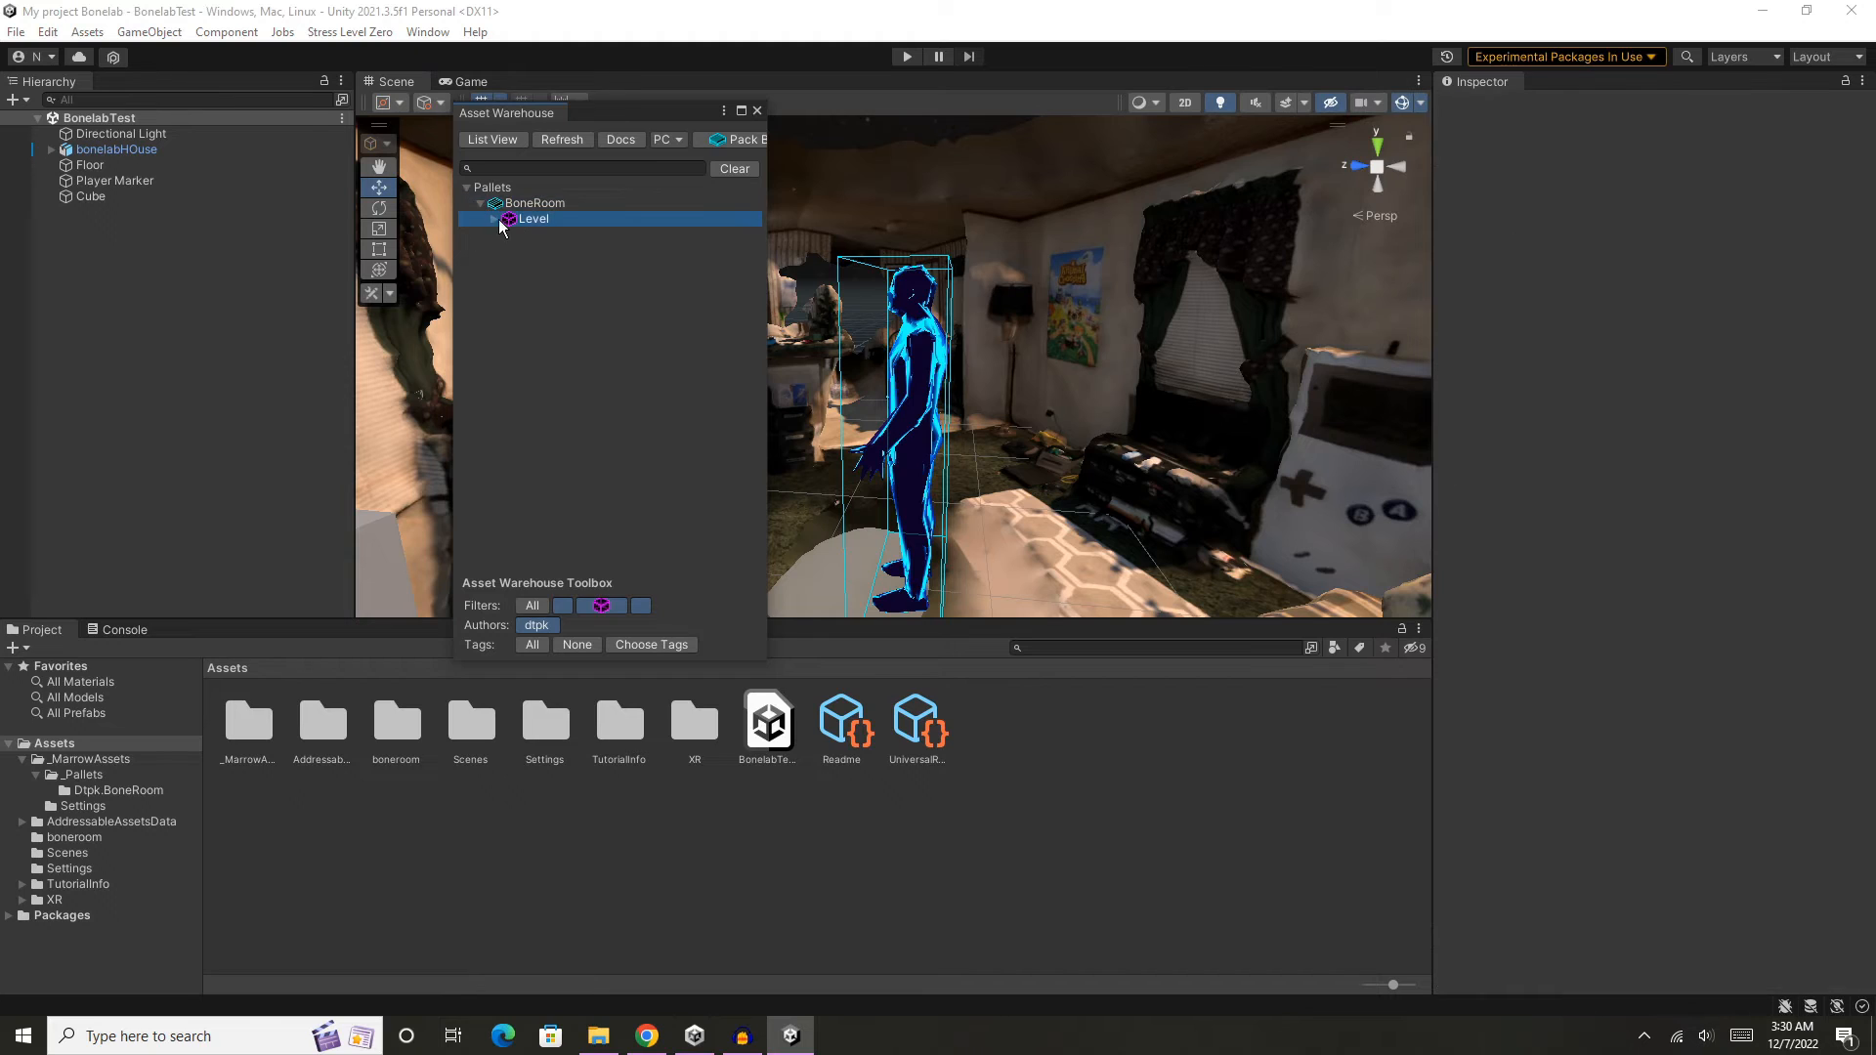
{"action": "left_click", "coordinate": [493, 221]}
{"action": "left_click", "coordinate": [553, 236]}
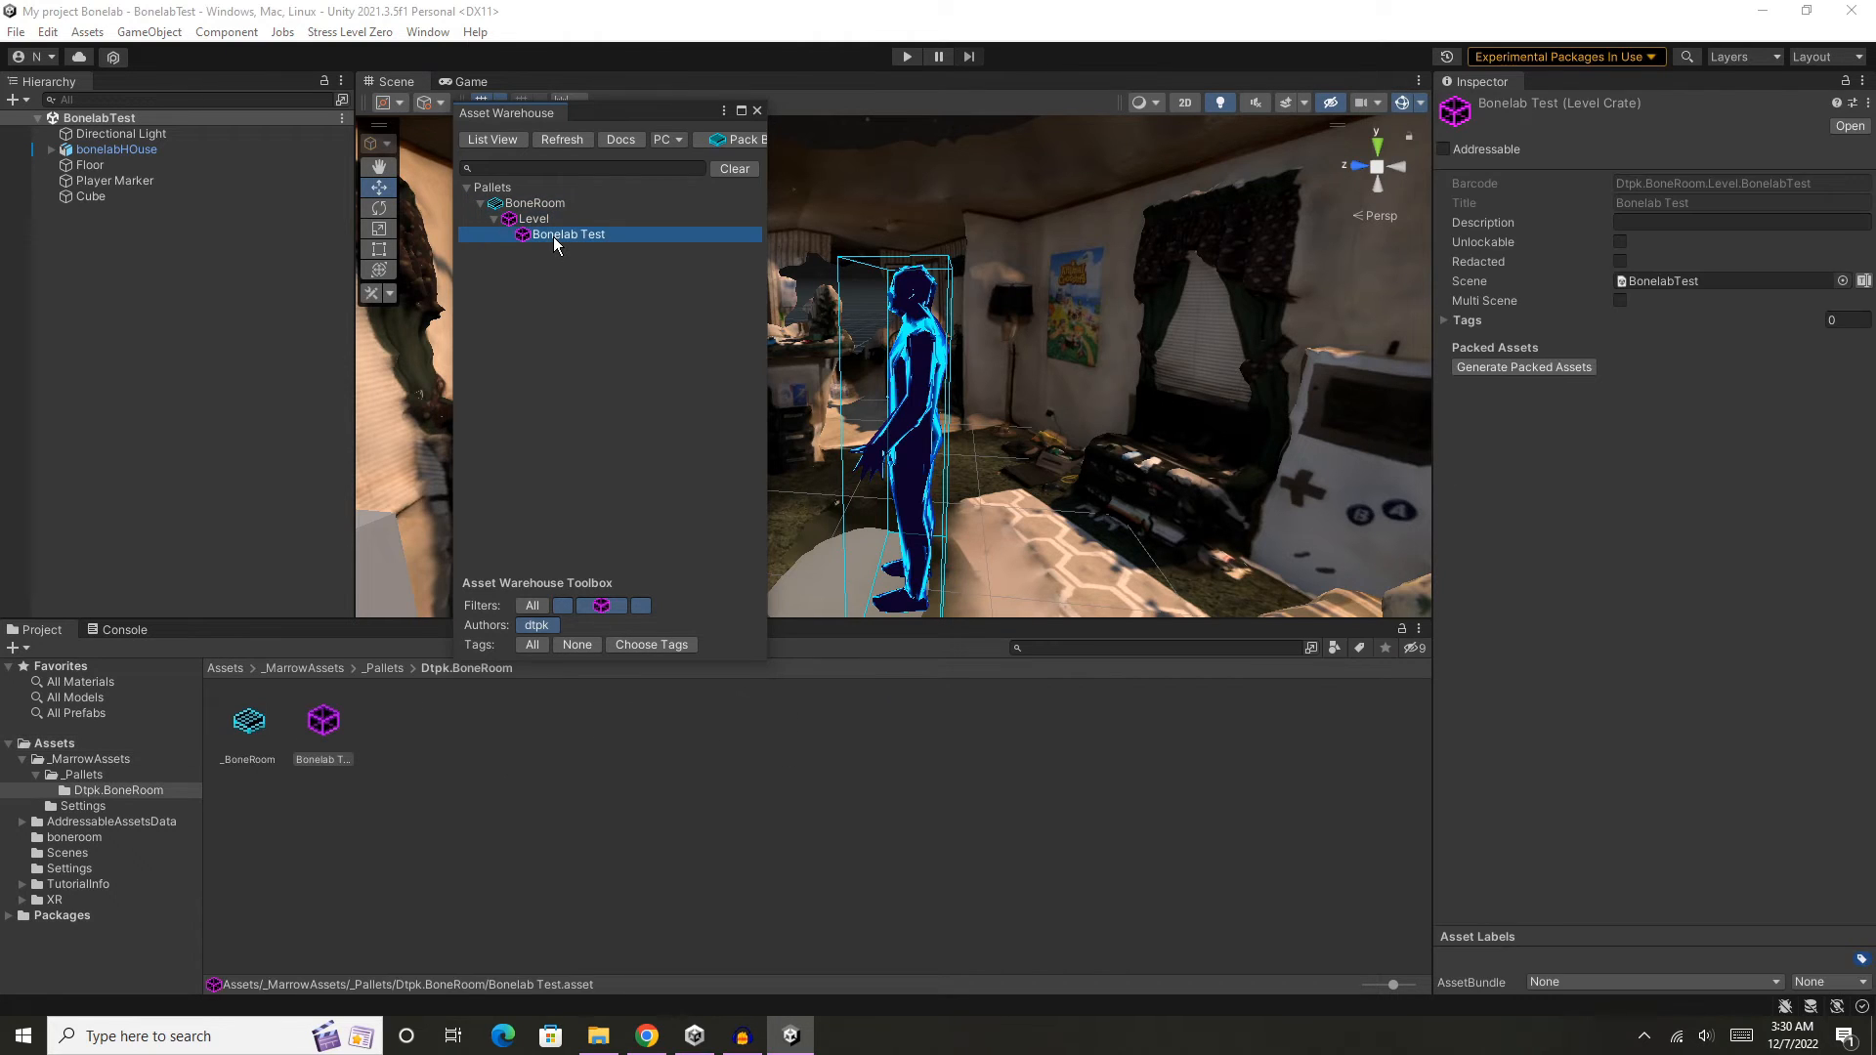
{"action": "left_click", "coordinate": [1642, 223]}
{"action": "type", "text": "Bo"}
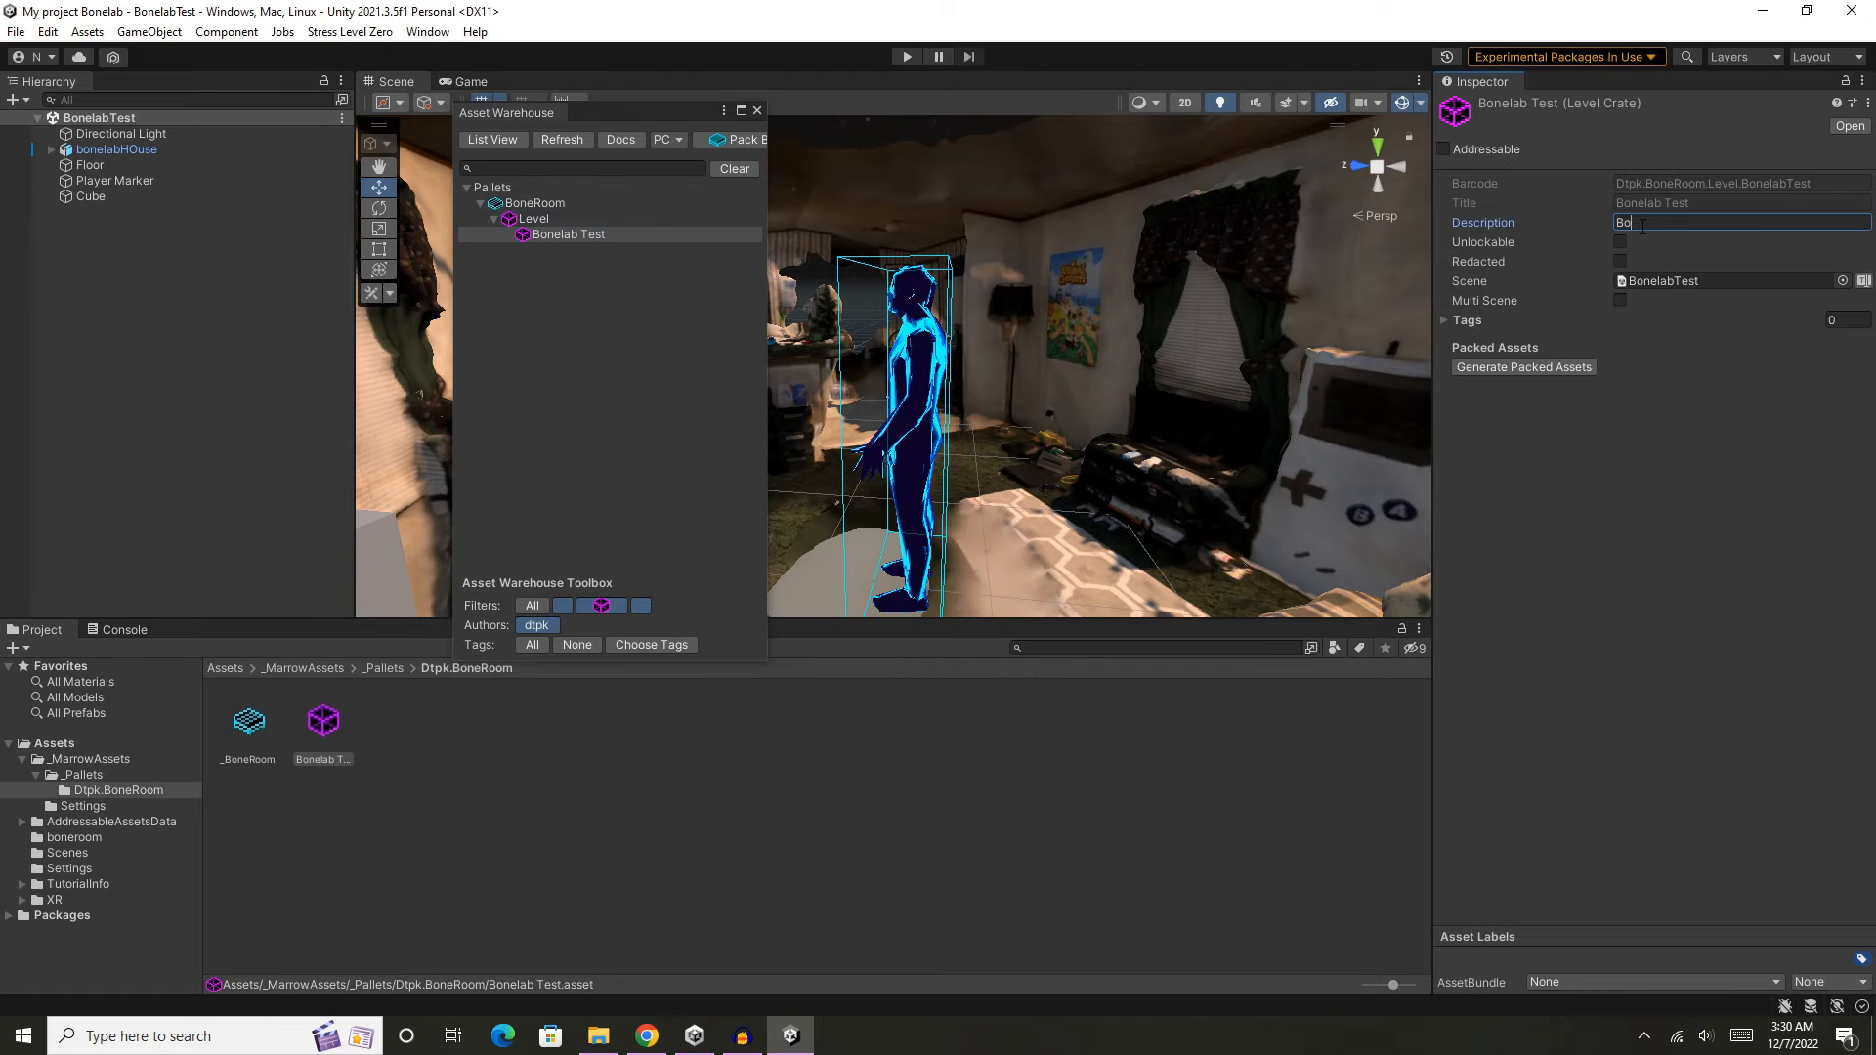
{"action": "type", "text": "ne Room"}
- Pack the BoneRoom pallet for Quest and inspect the files in its built Android output folder
{"action": "left_click", "coordinate": [537, 204]}
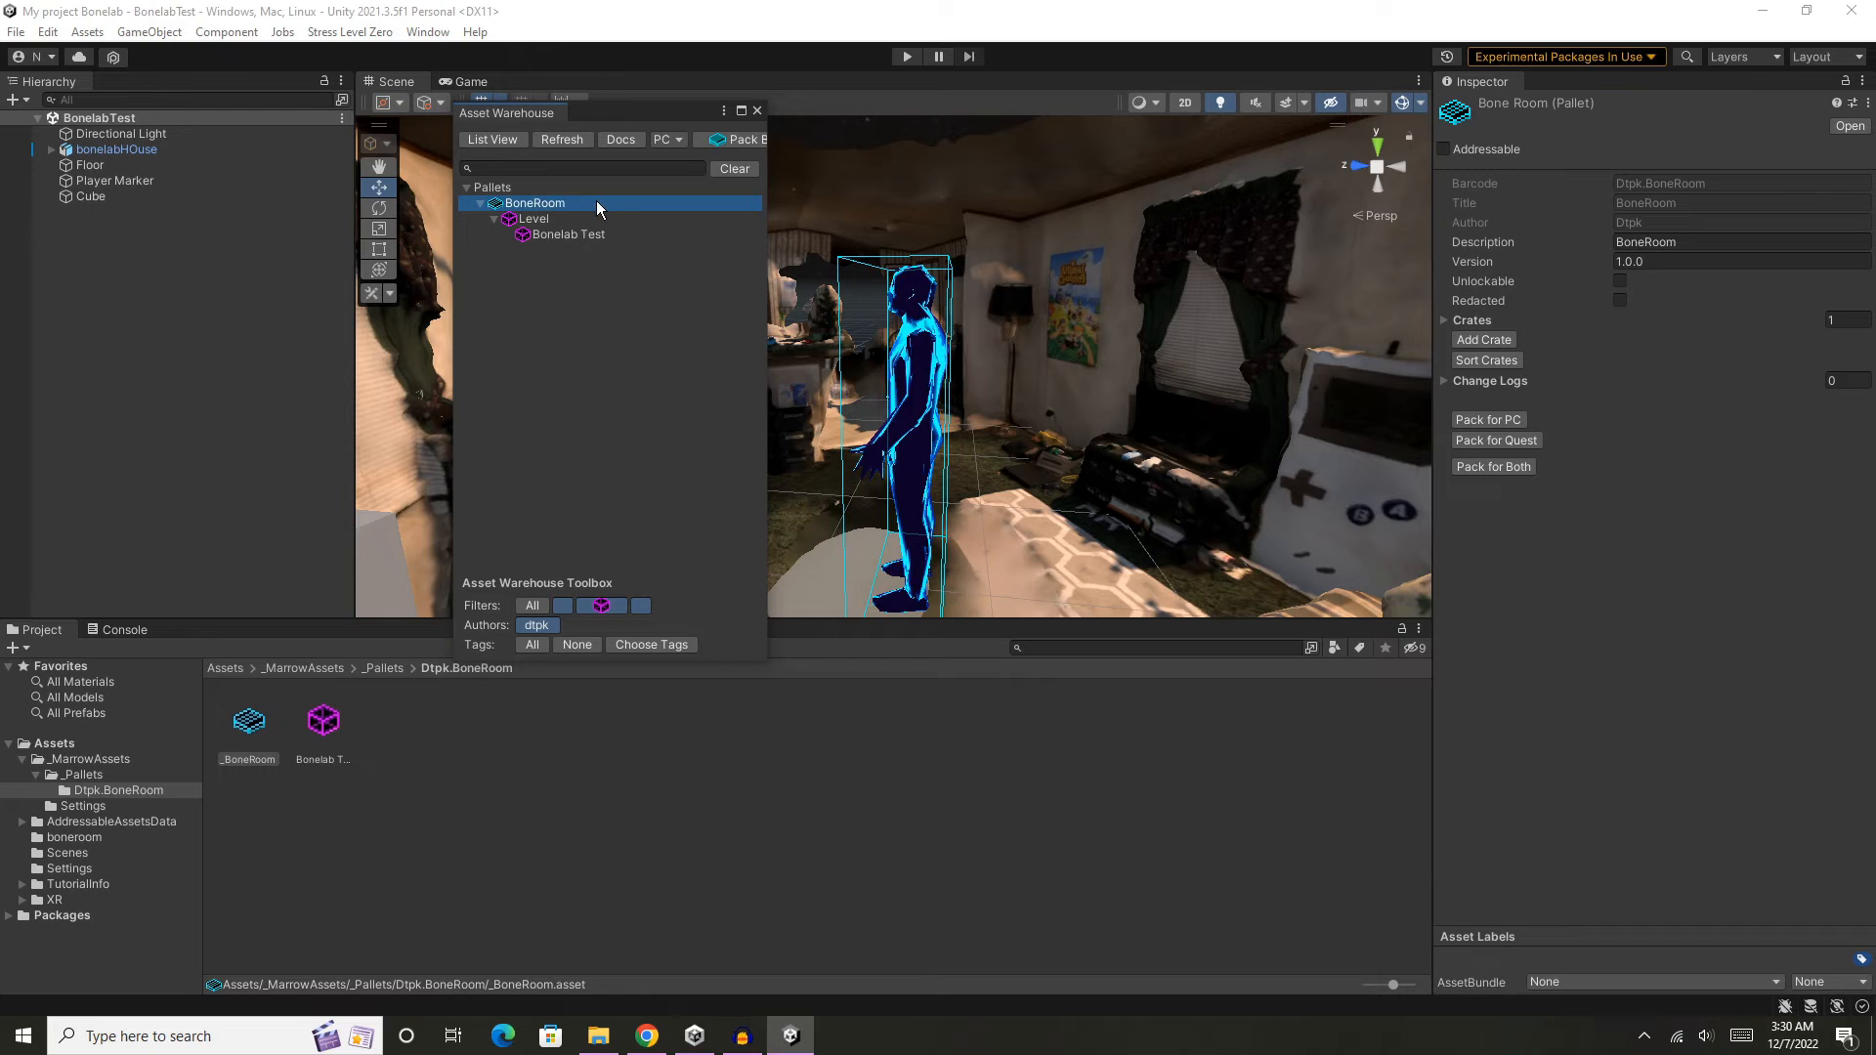
{"action": "left_click", "coordinate": [1529, 442]}
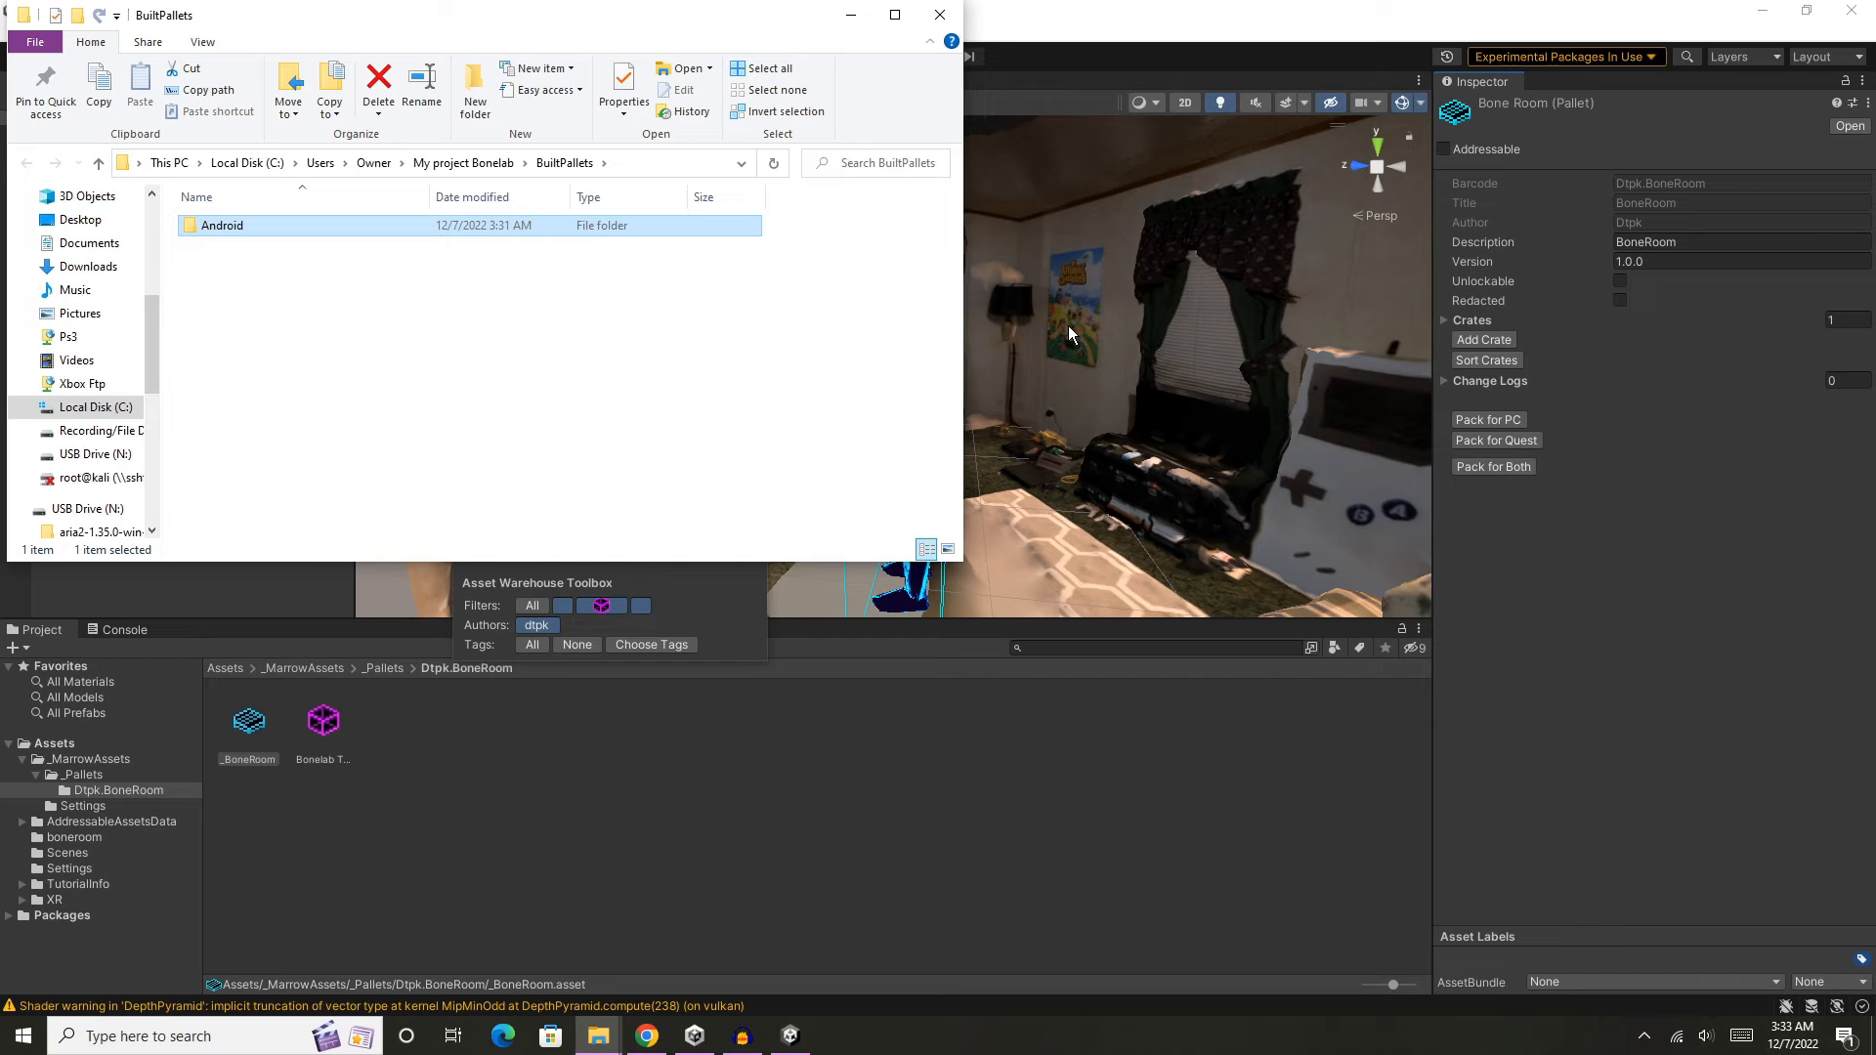
{"action": "double_click", "coordinate": [318, 233]}
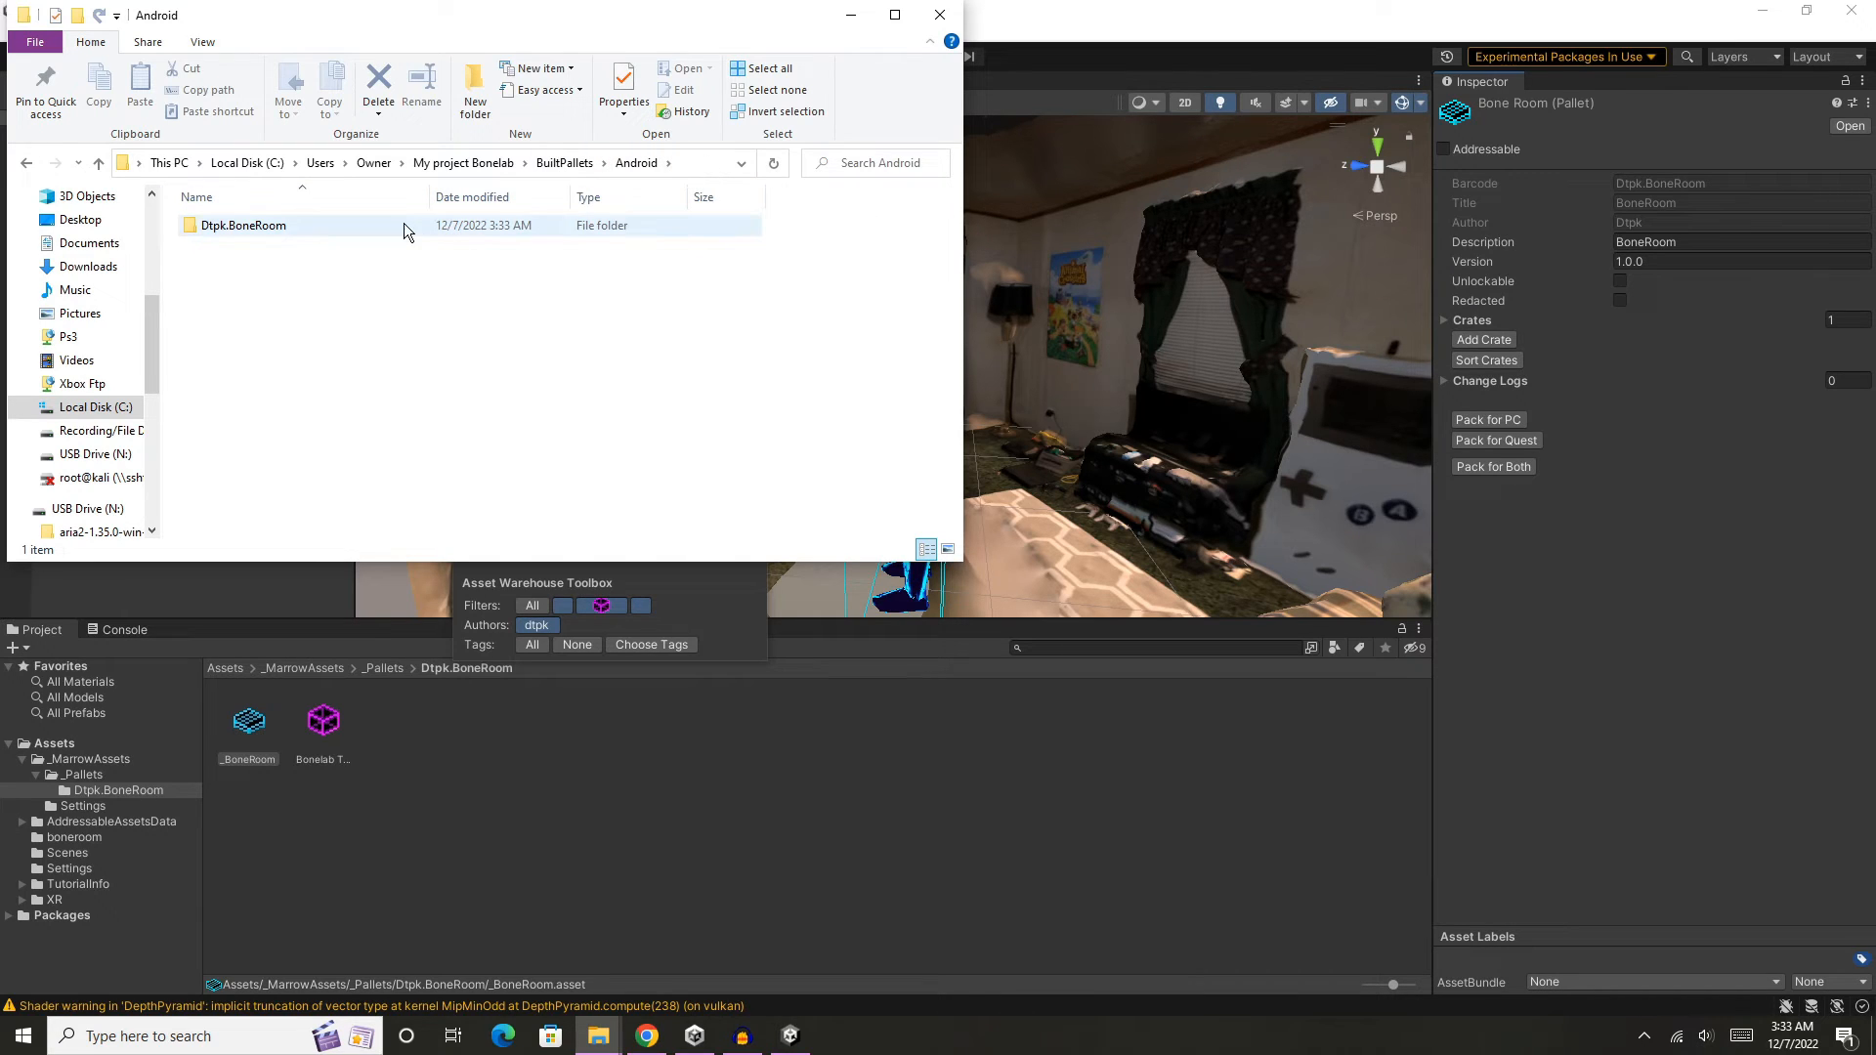
{"action": "double_click", "coordinate": [253, 227]}
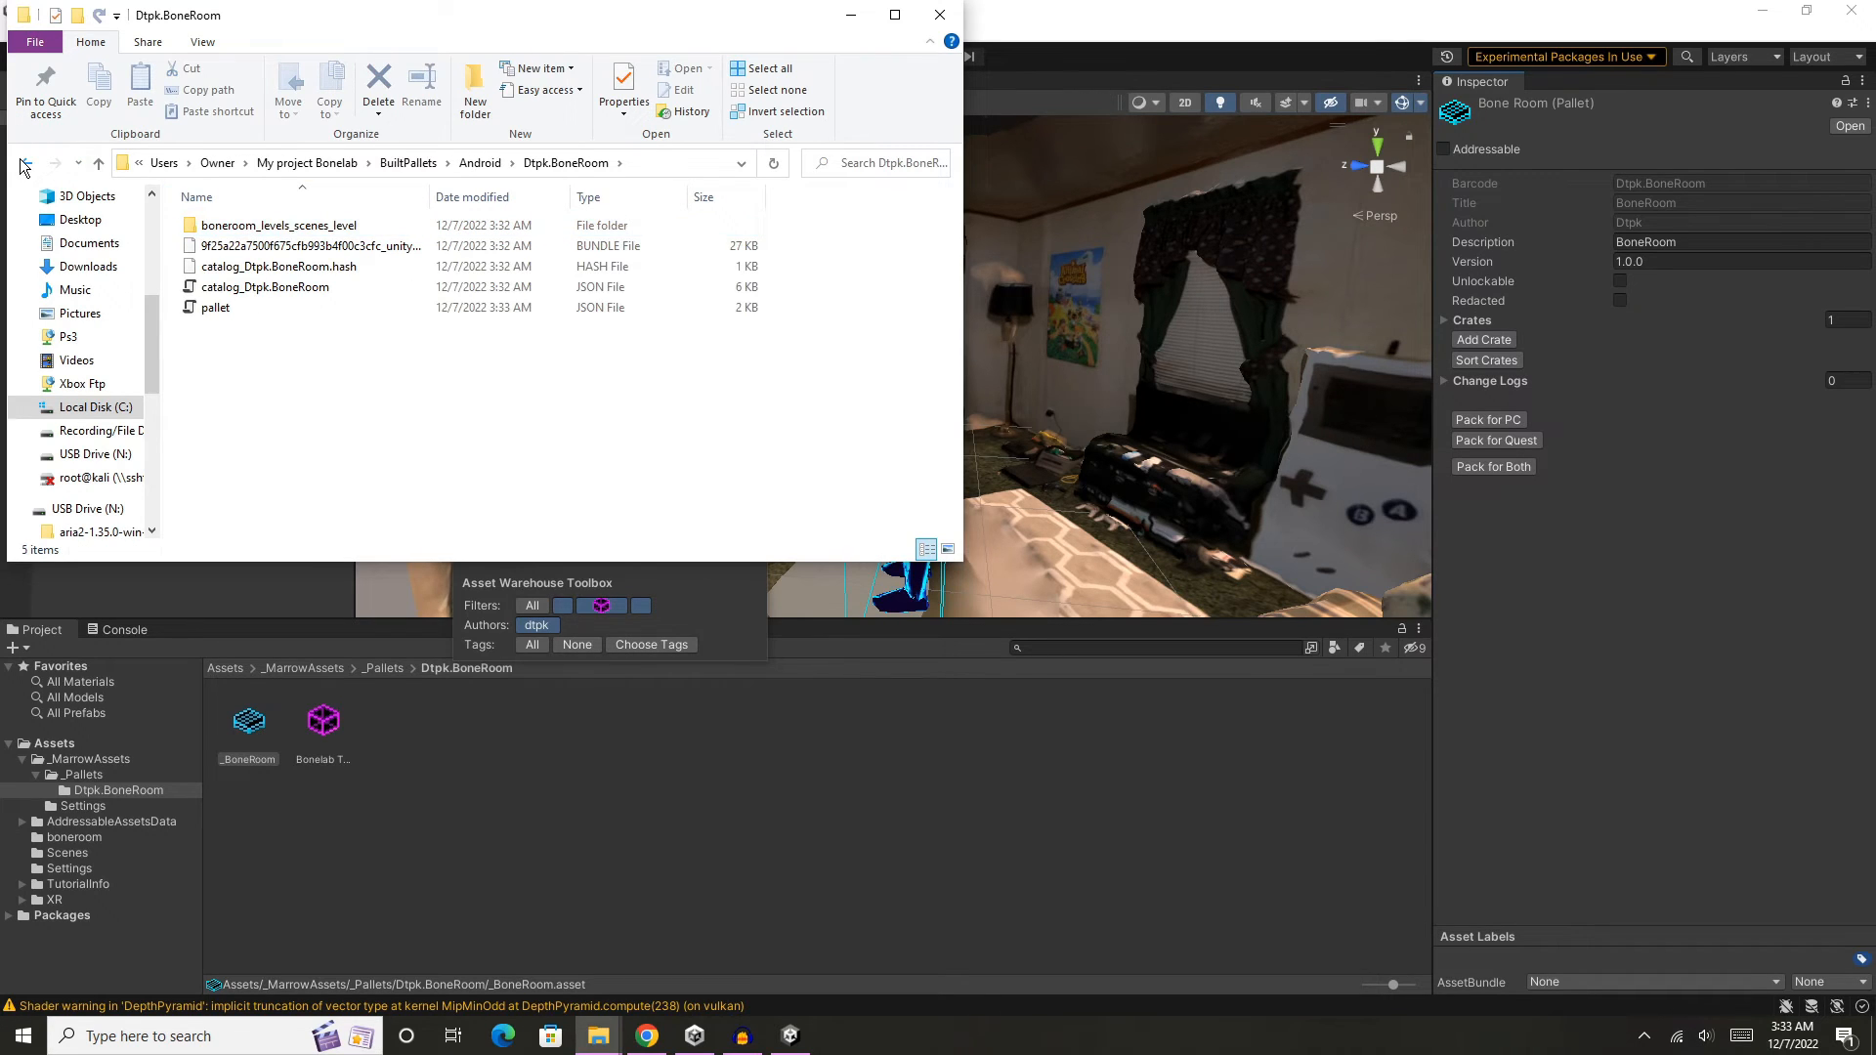
{"action": "left_click", "coordinate": [24, 163]}
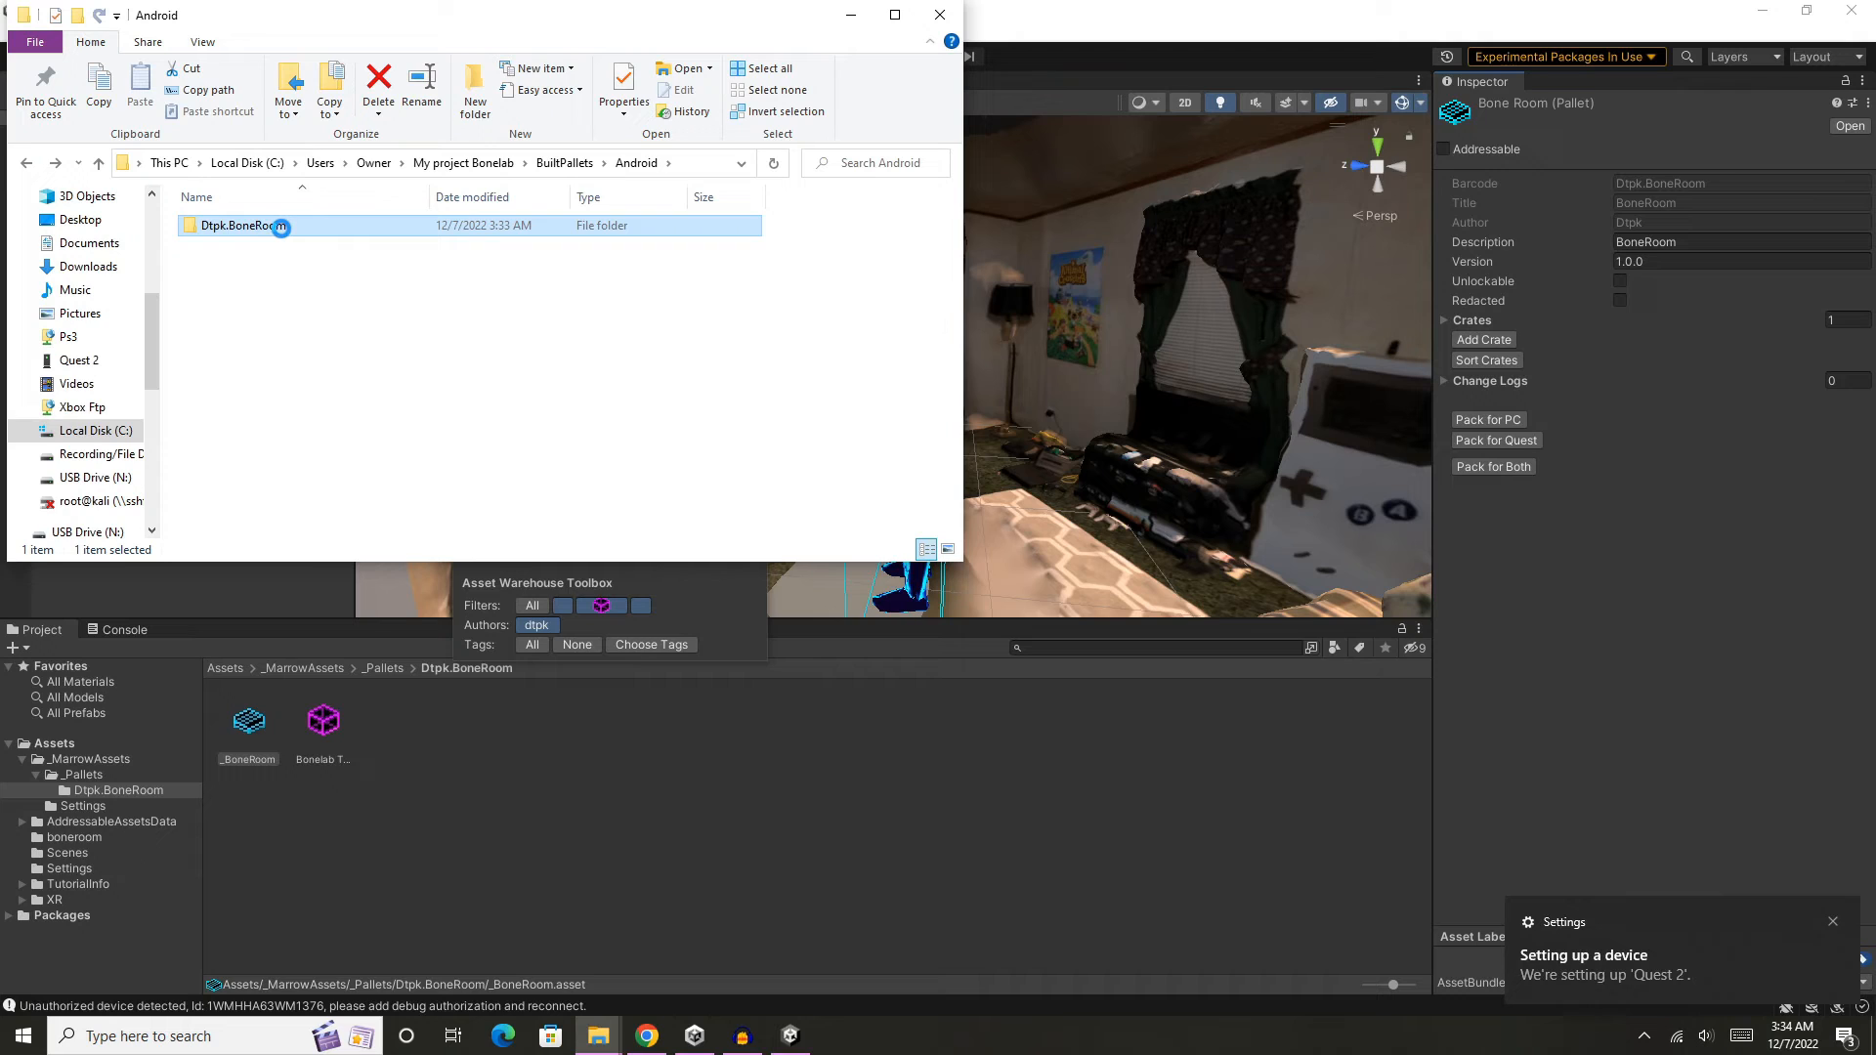
- Copy the built BoneRoom mod folder from BuiltPallets\Android
{"action": "right_click", "coordinate": [281, 227]}
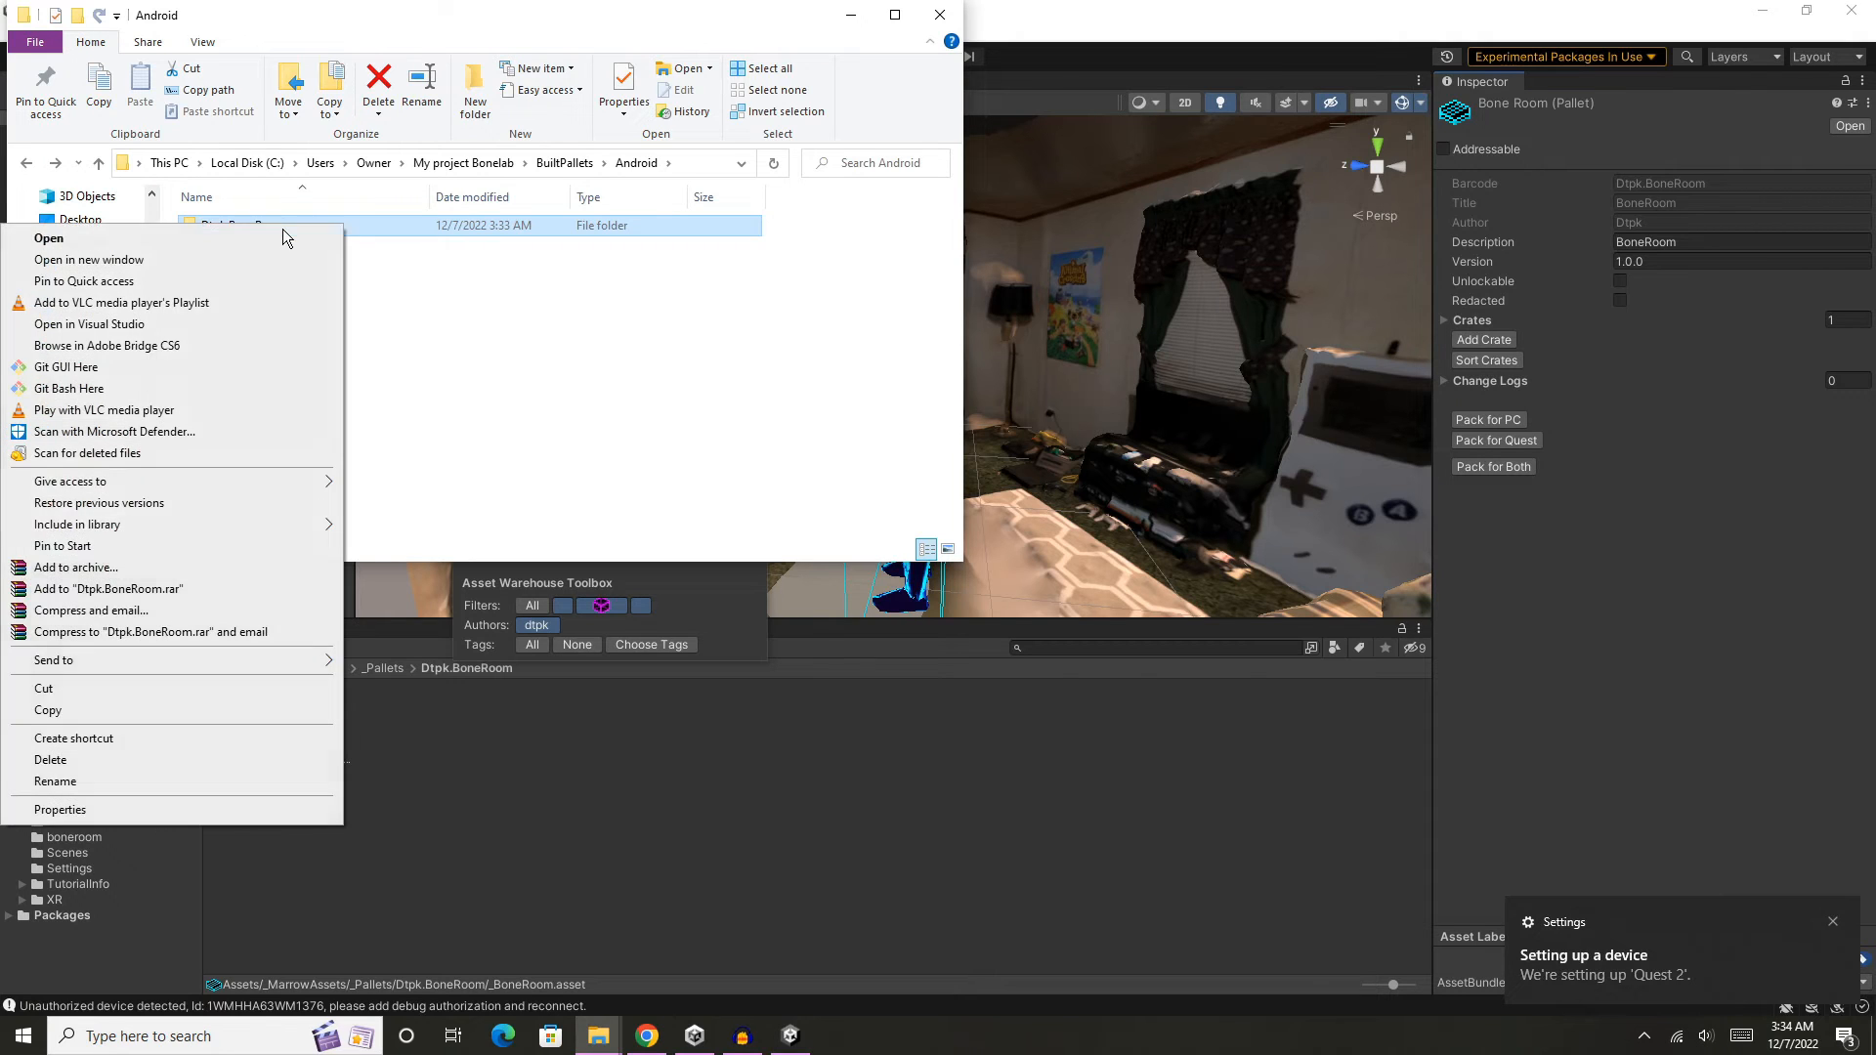
{"action": "left_click", "coordinate": [164, 709]}
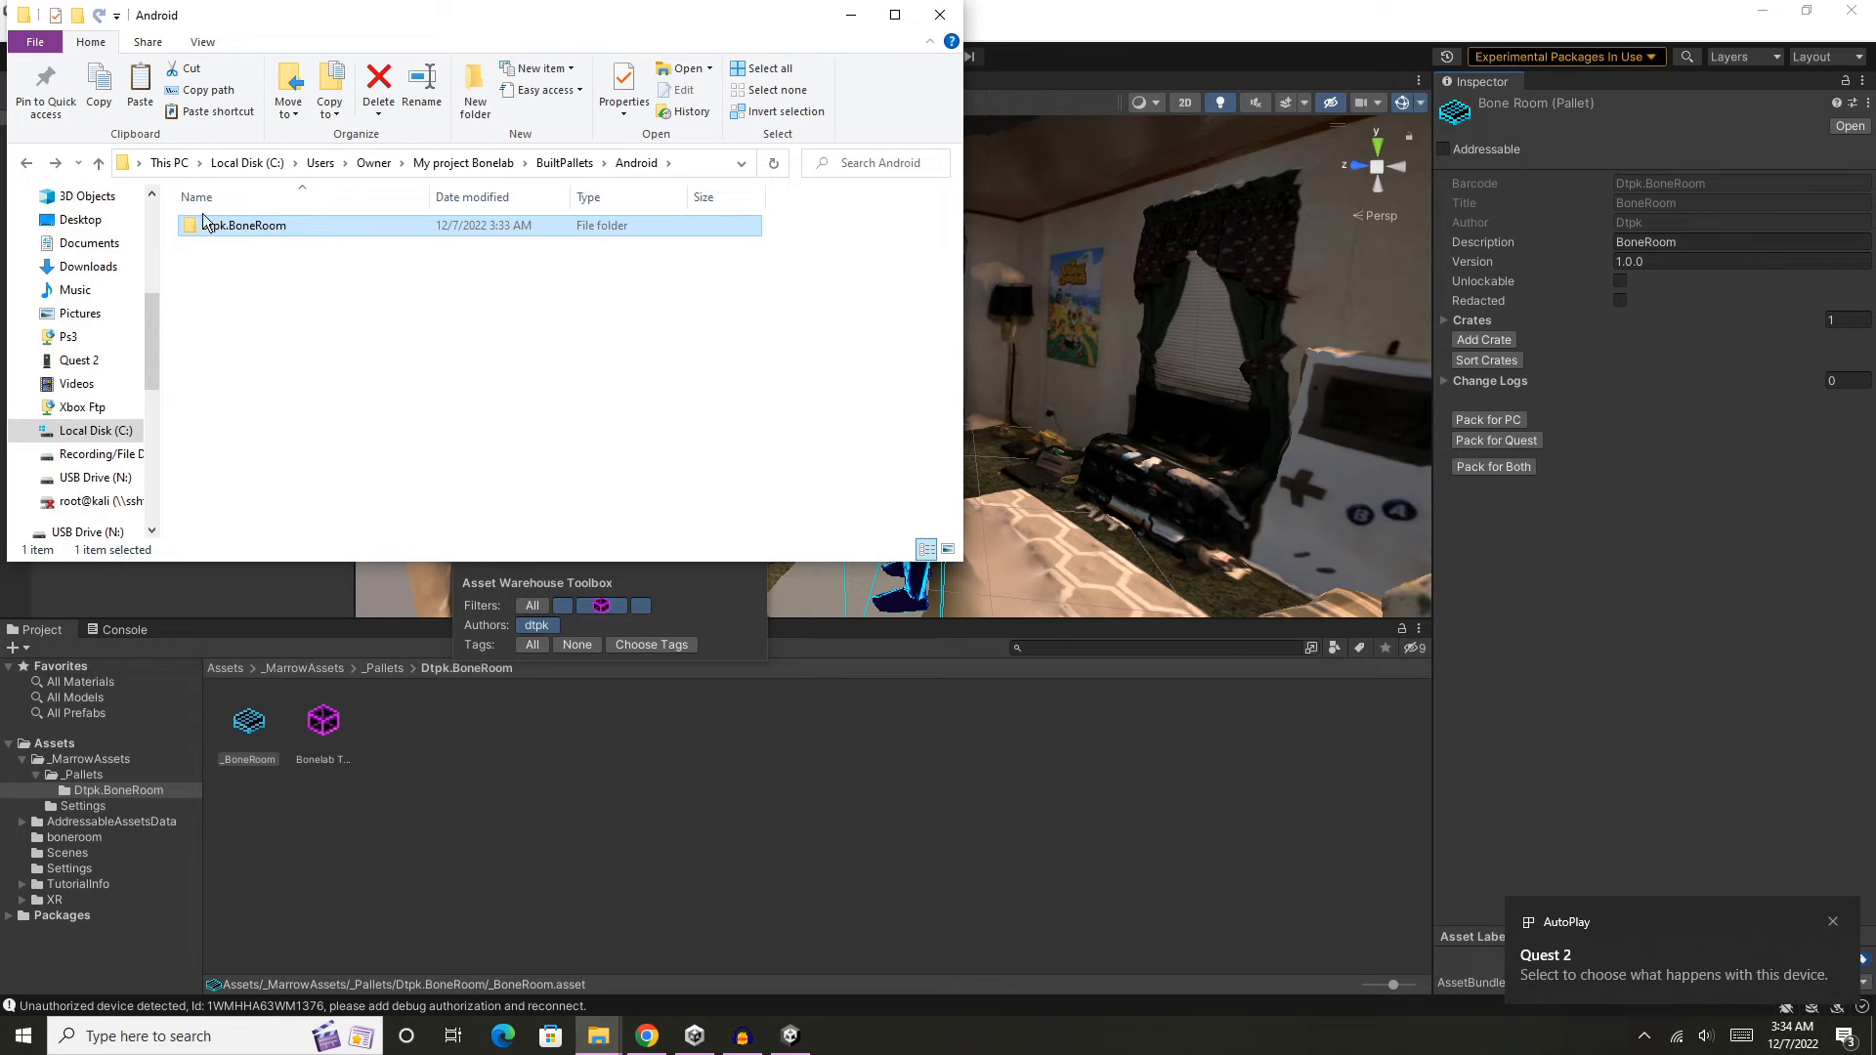
{"action": "right_click", "coordinate": [239, 223]}
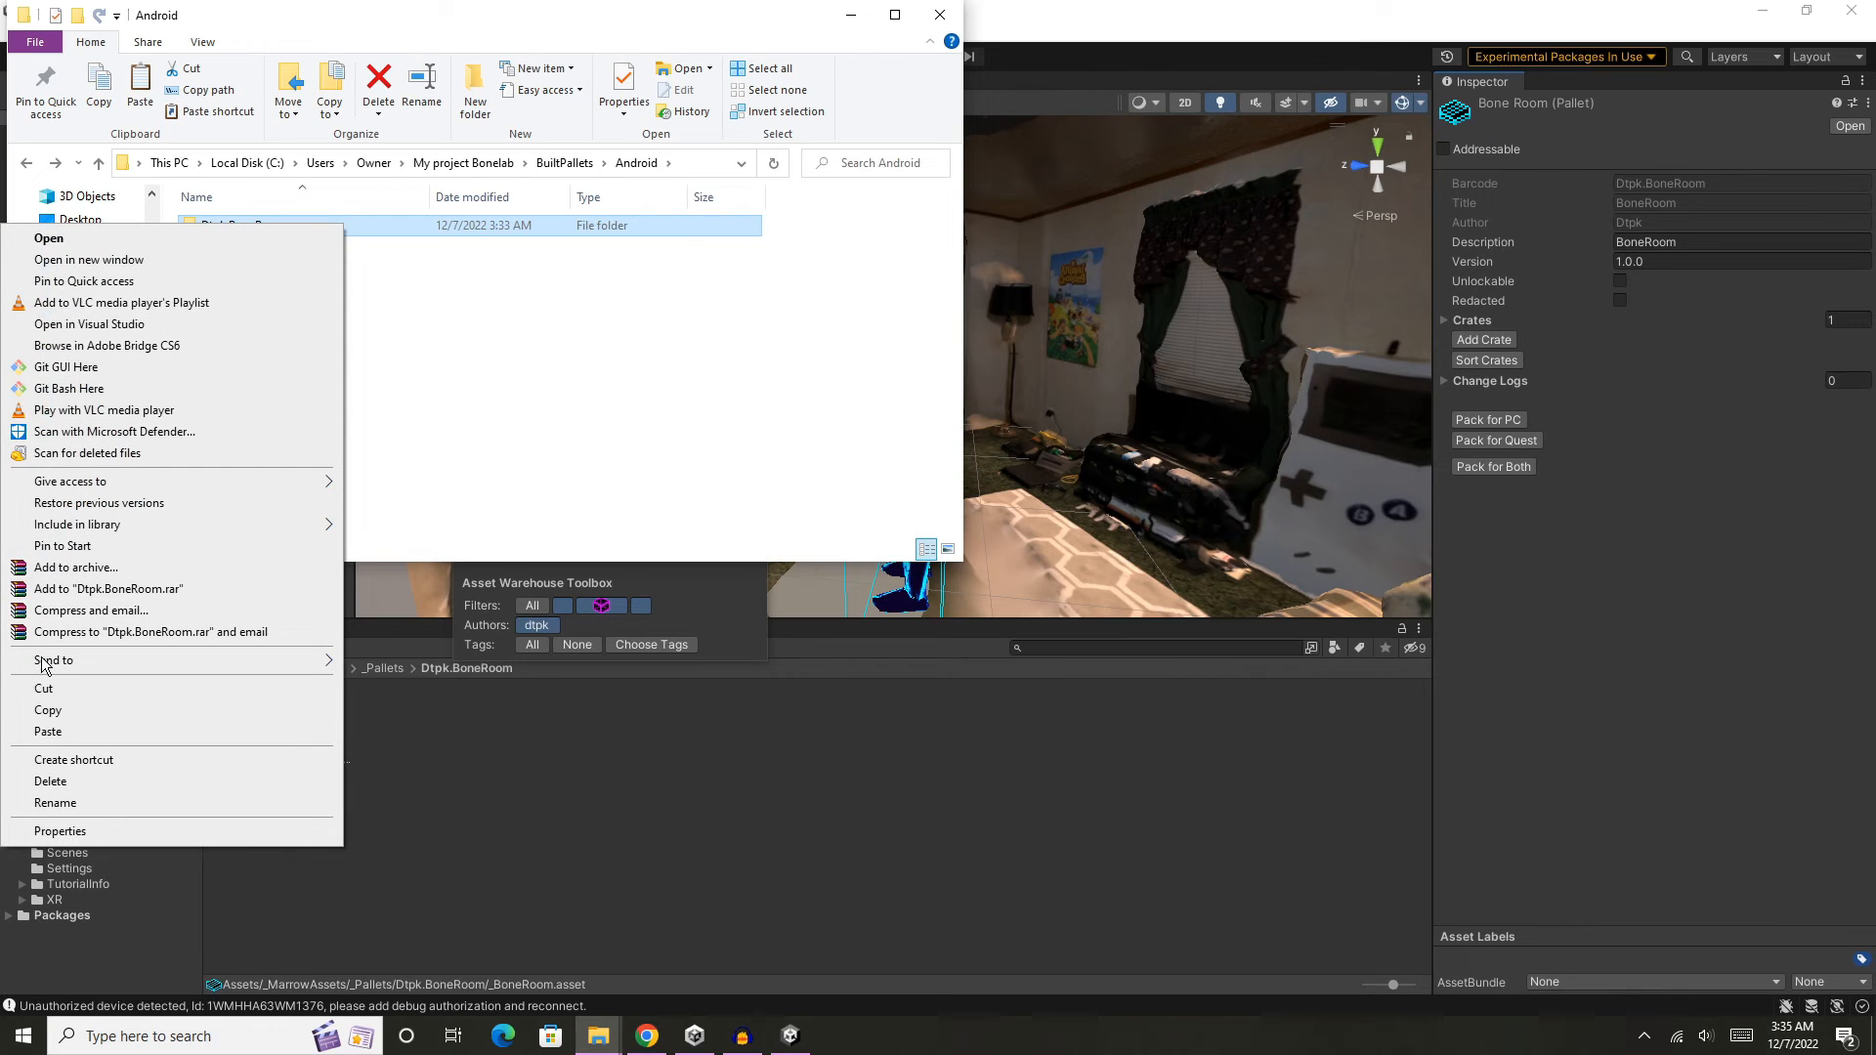
{"action": "left_click", "coordinate": [61, 710]}
- Open the Android\data folder in the Quest 2 headset's internal shared storage
{"action": "scroll", "coordinate": [91, 200], "scroll_direction": "up", "scroll_amount": 1}
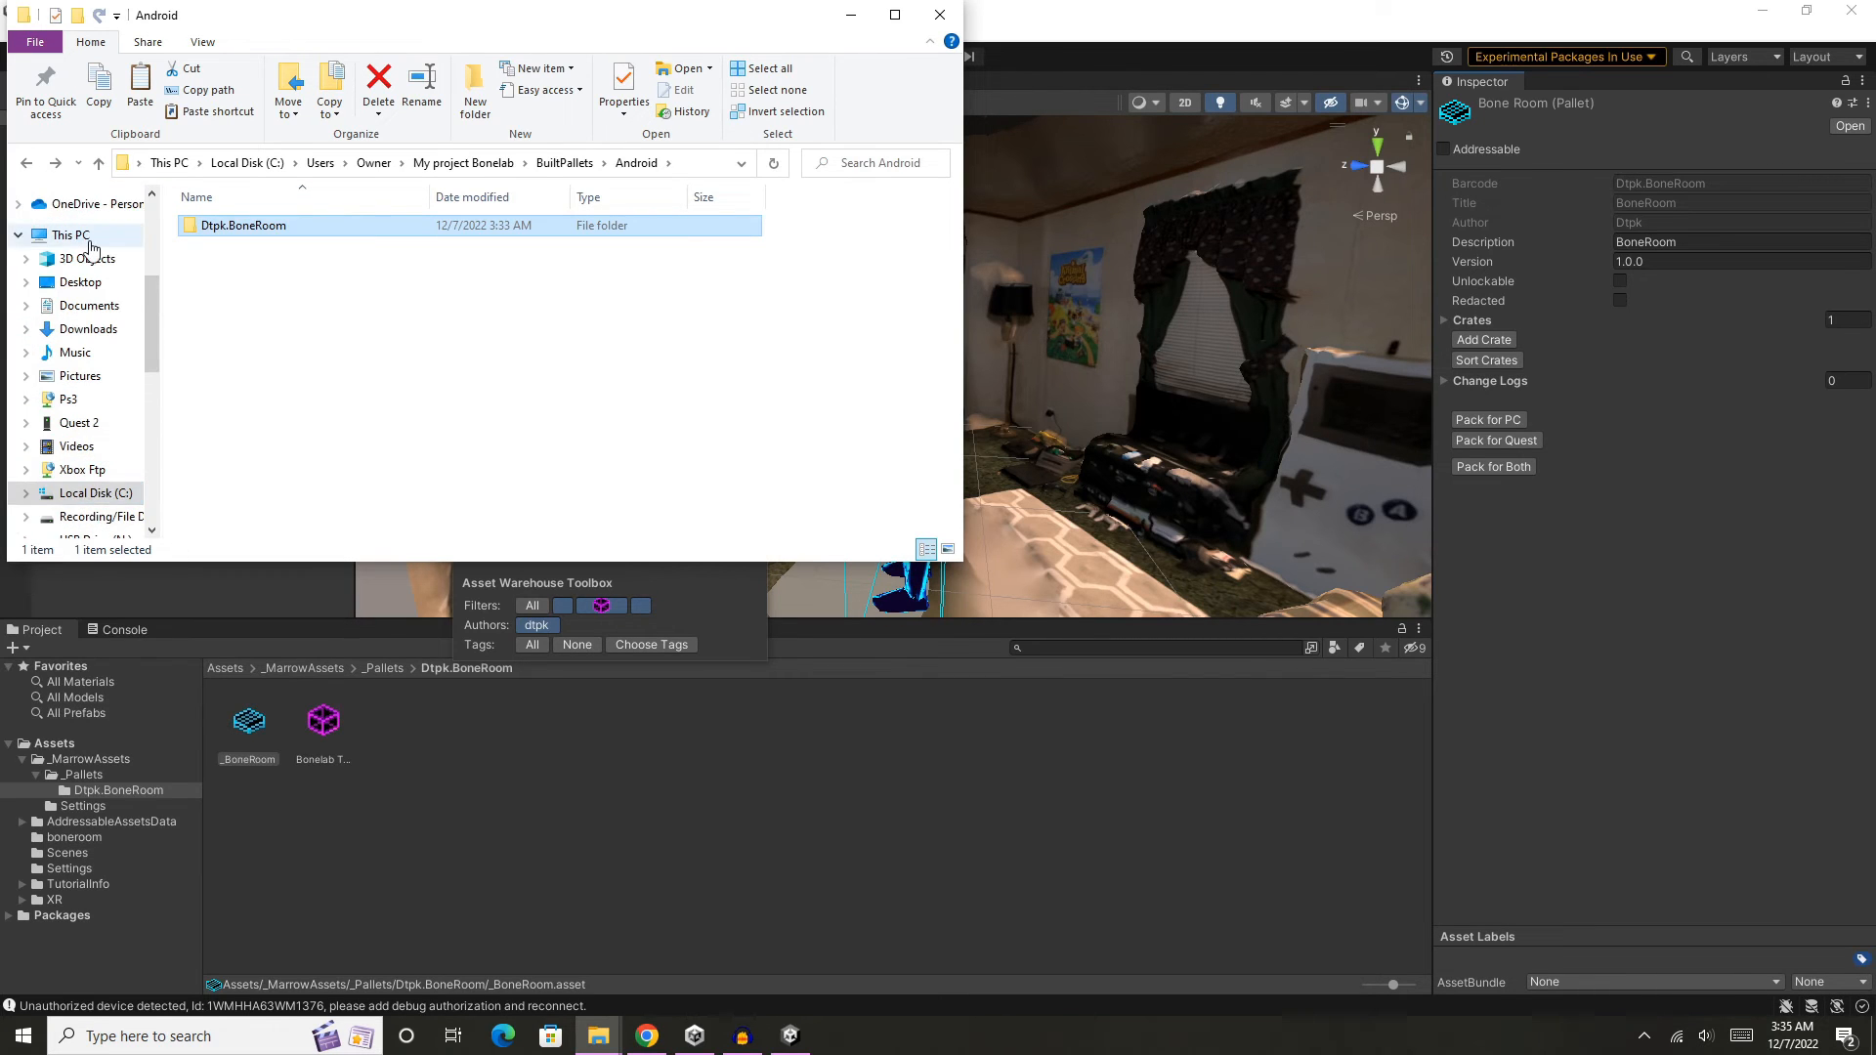
{"action": "left_click", "coordinate": [70, 235]}
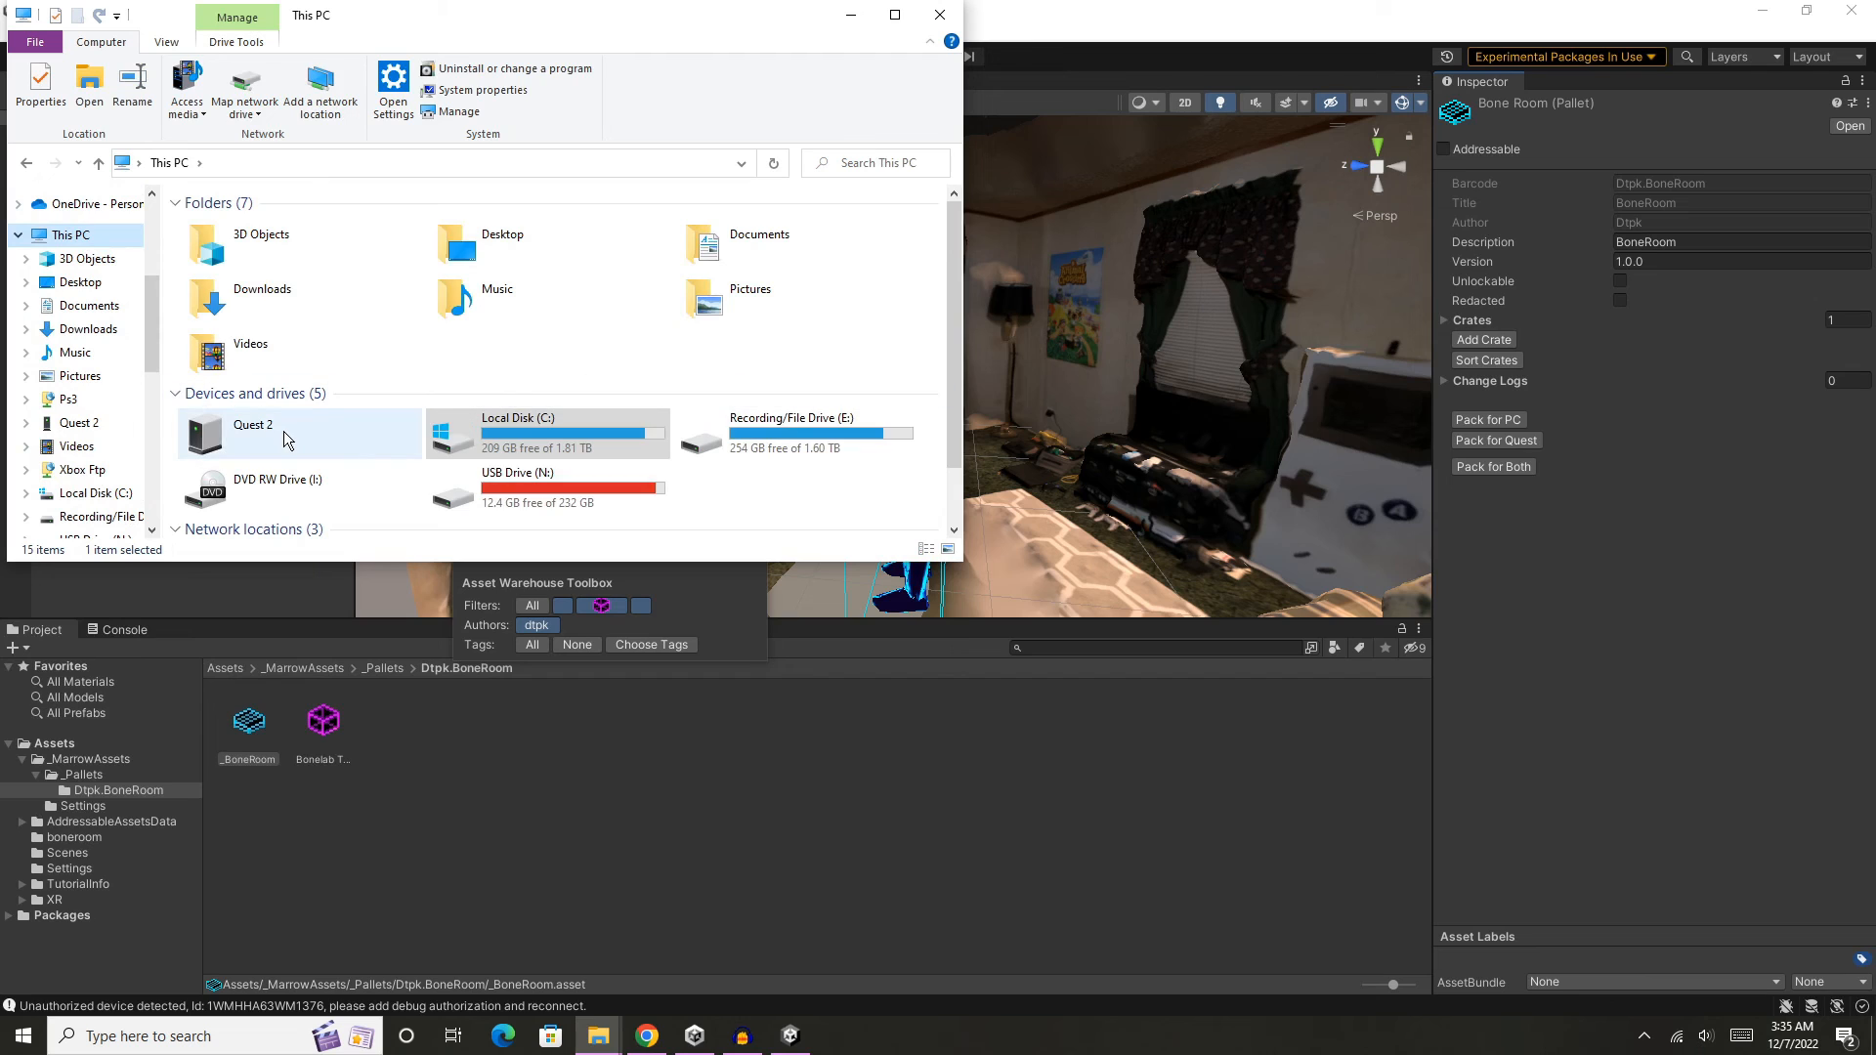
{"action": "double_click", "coordinate": [283, 430]}
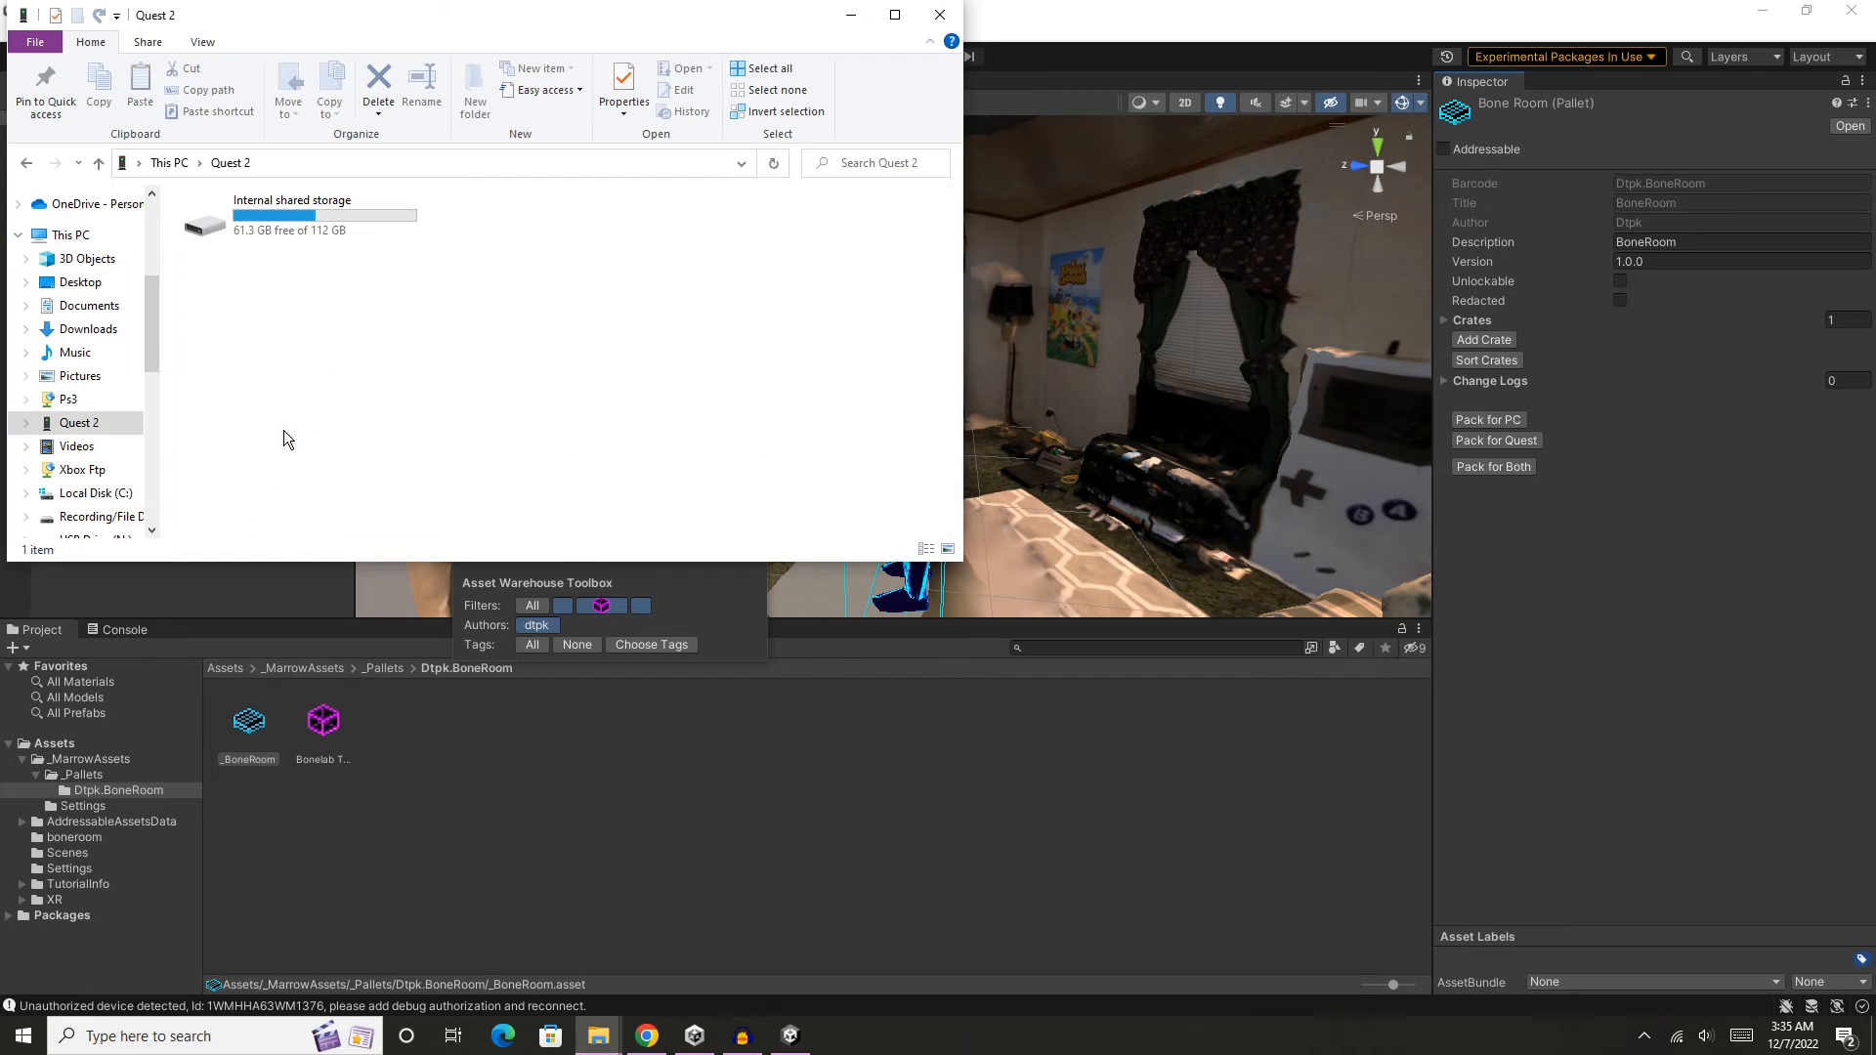
{"action": "double_click", "coordinate": [292, 234]}
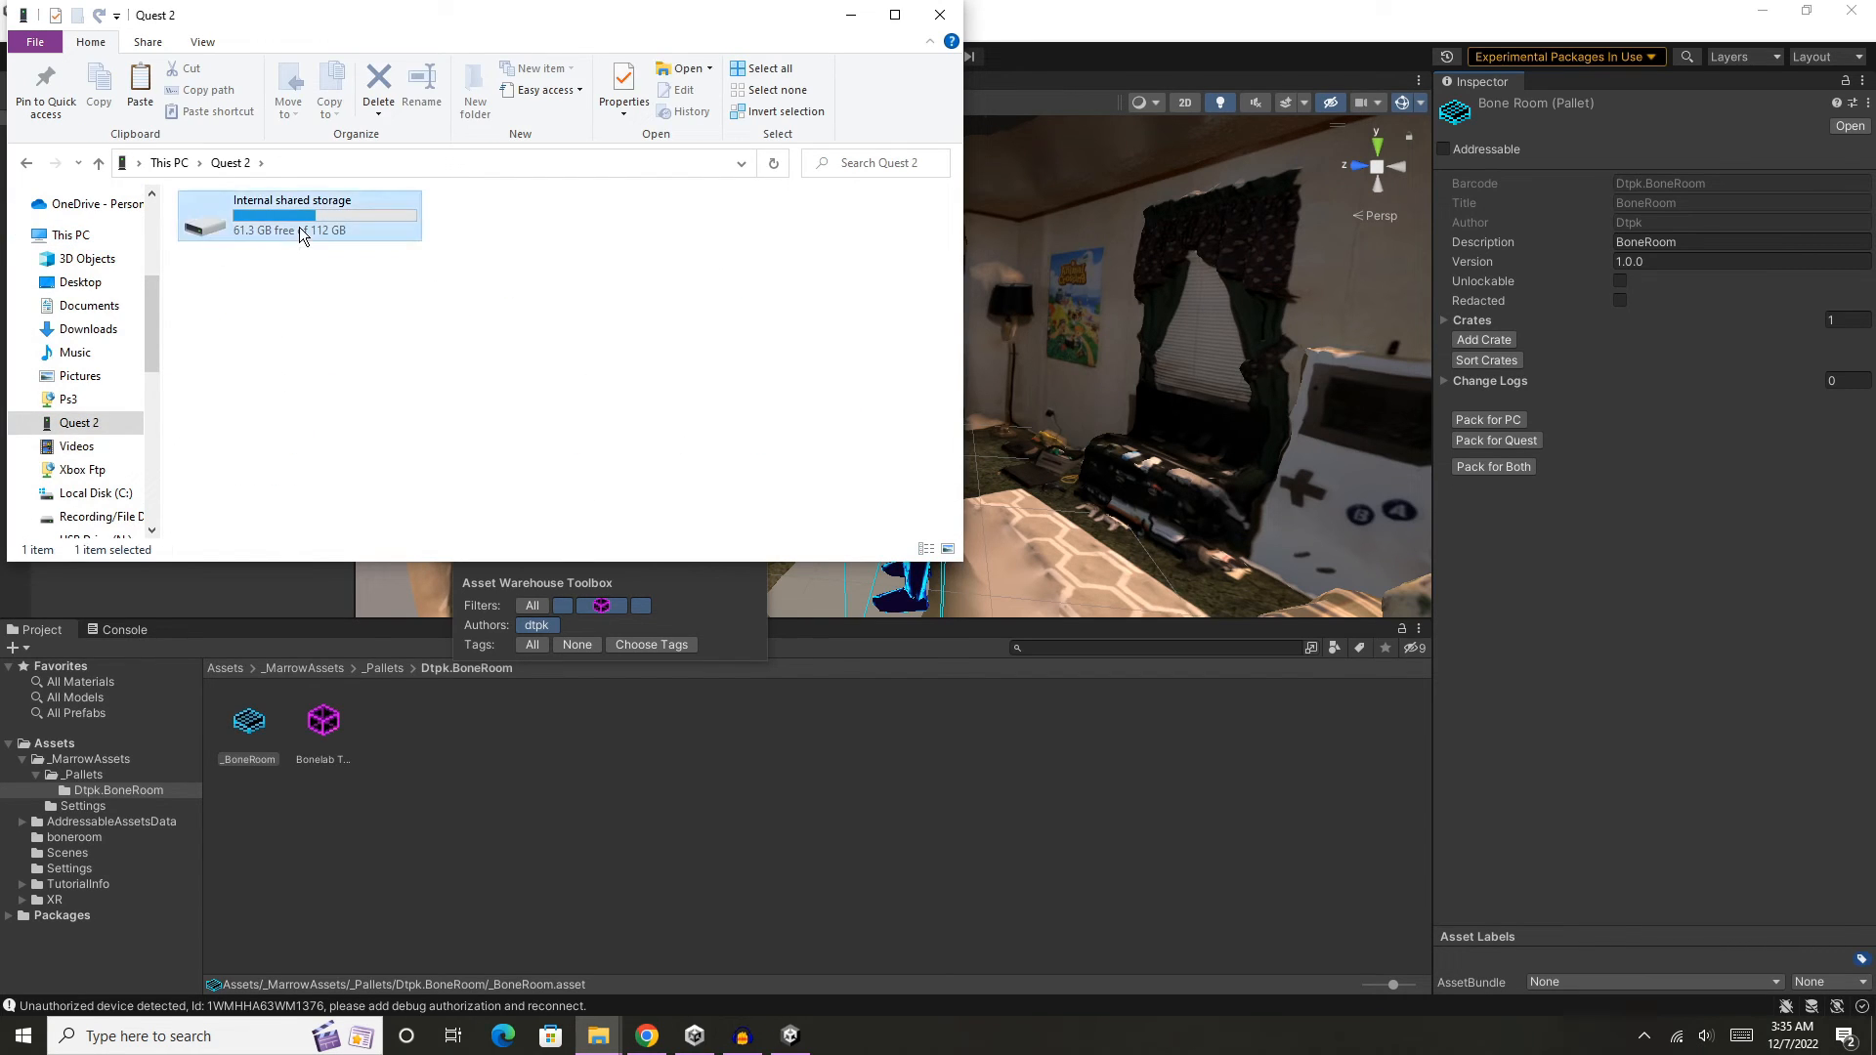
{"action": "double_click", "coordinate": [753, 272]}
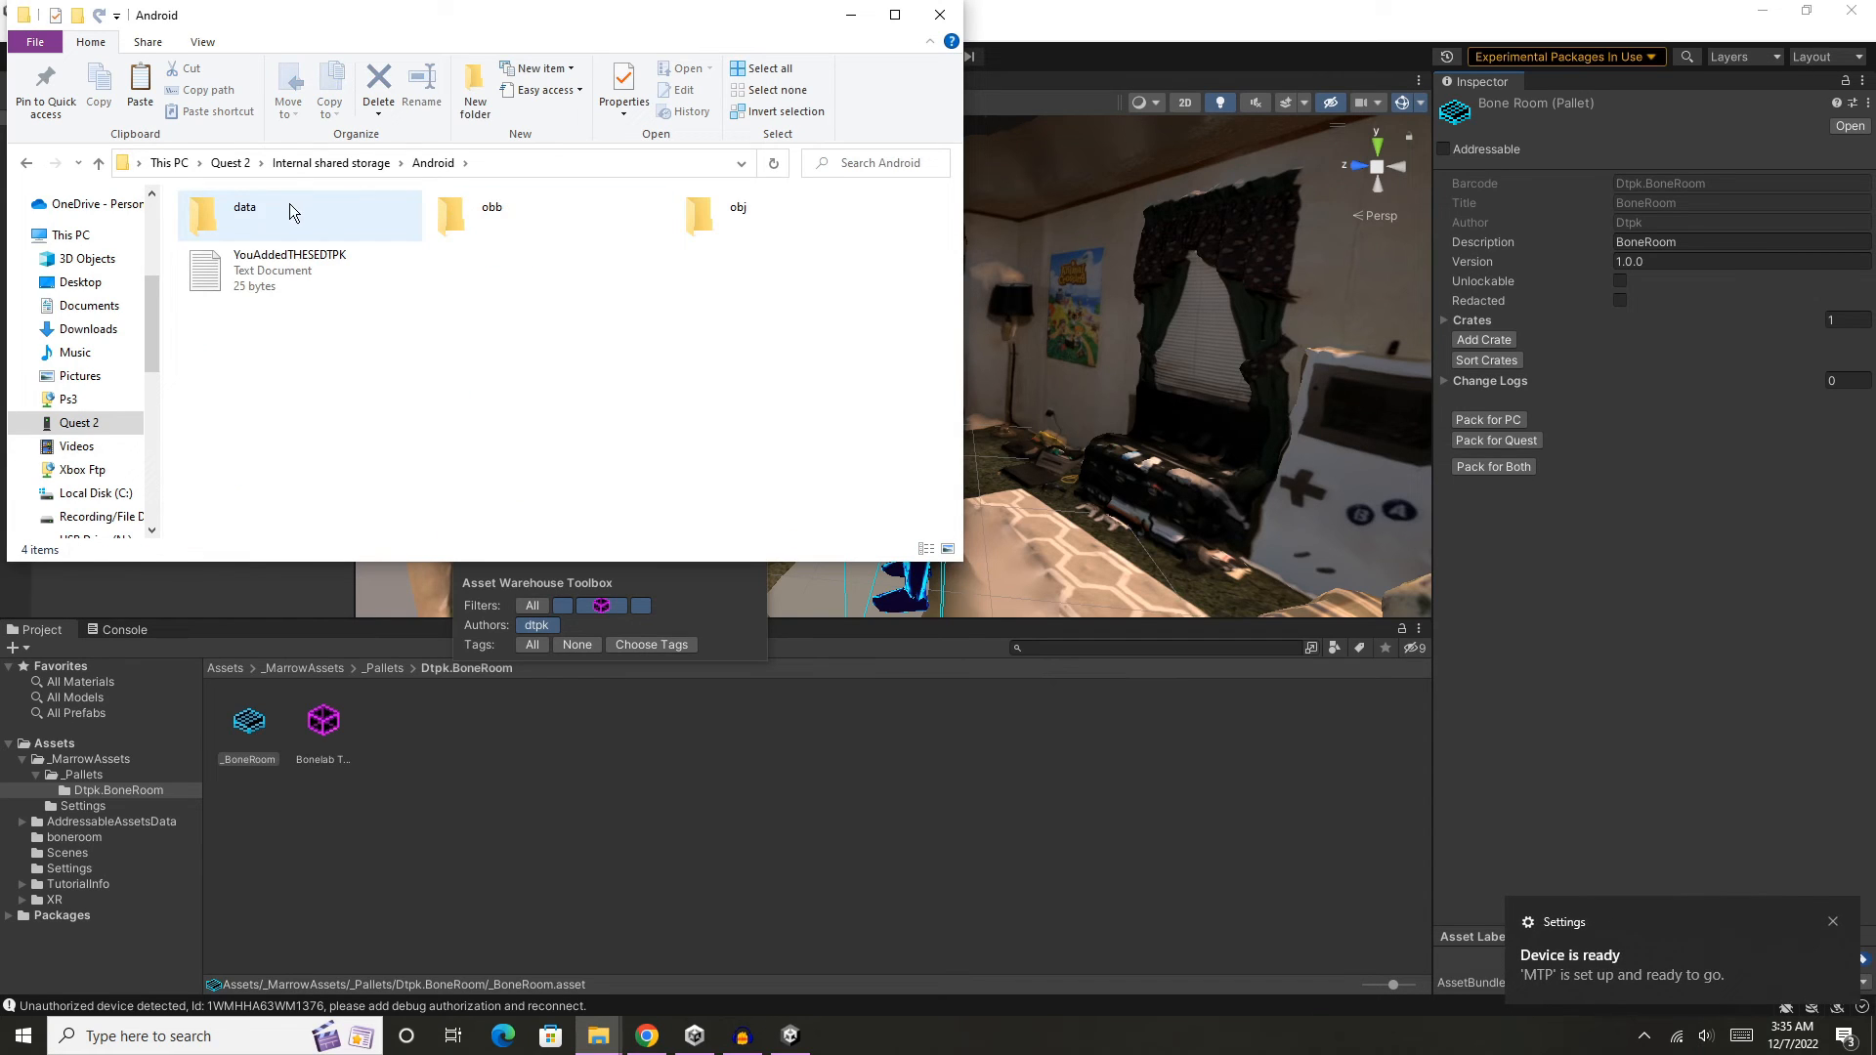
{"action": "double_click", "coordinate": [284, 207]}
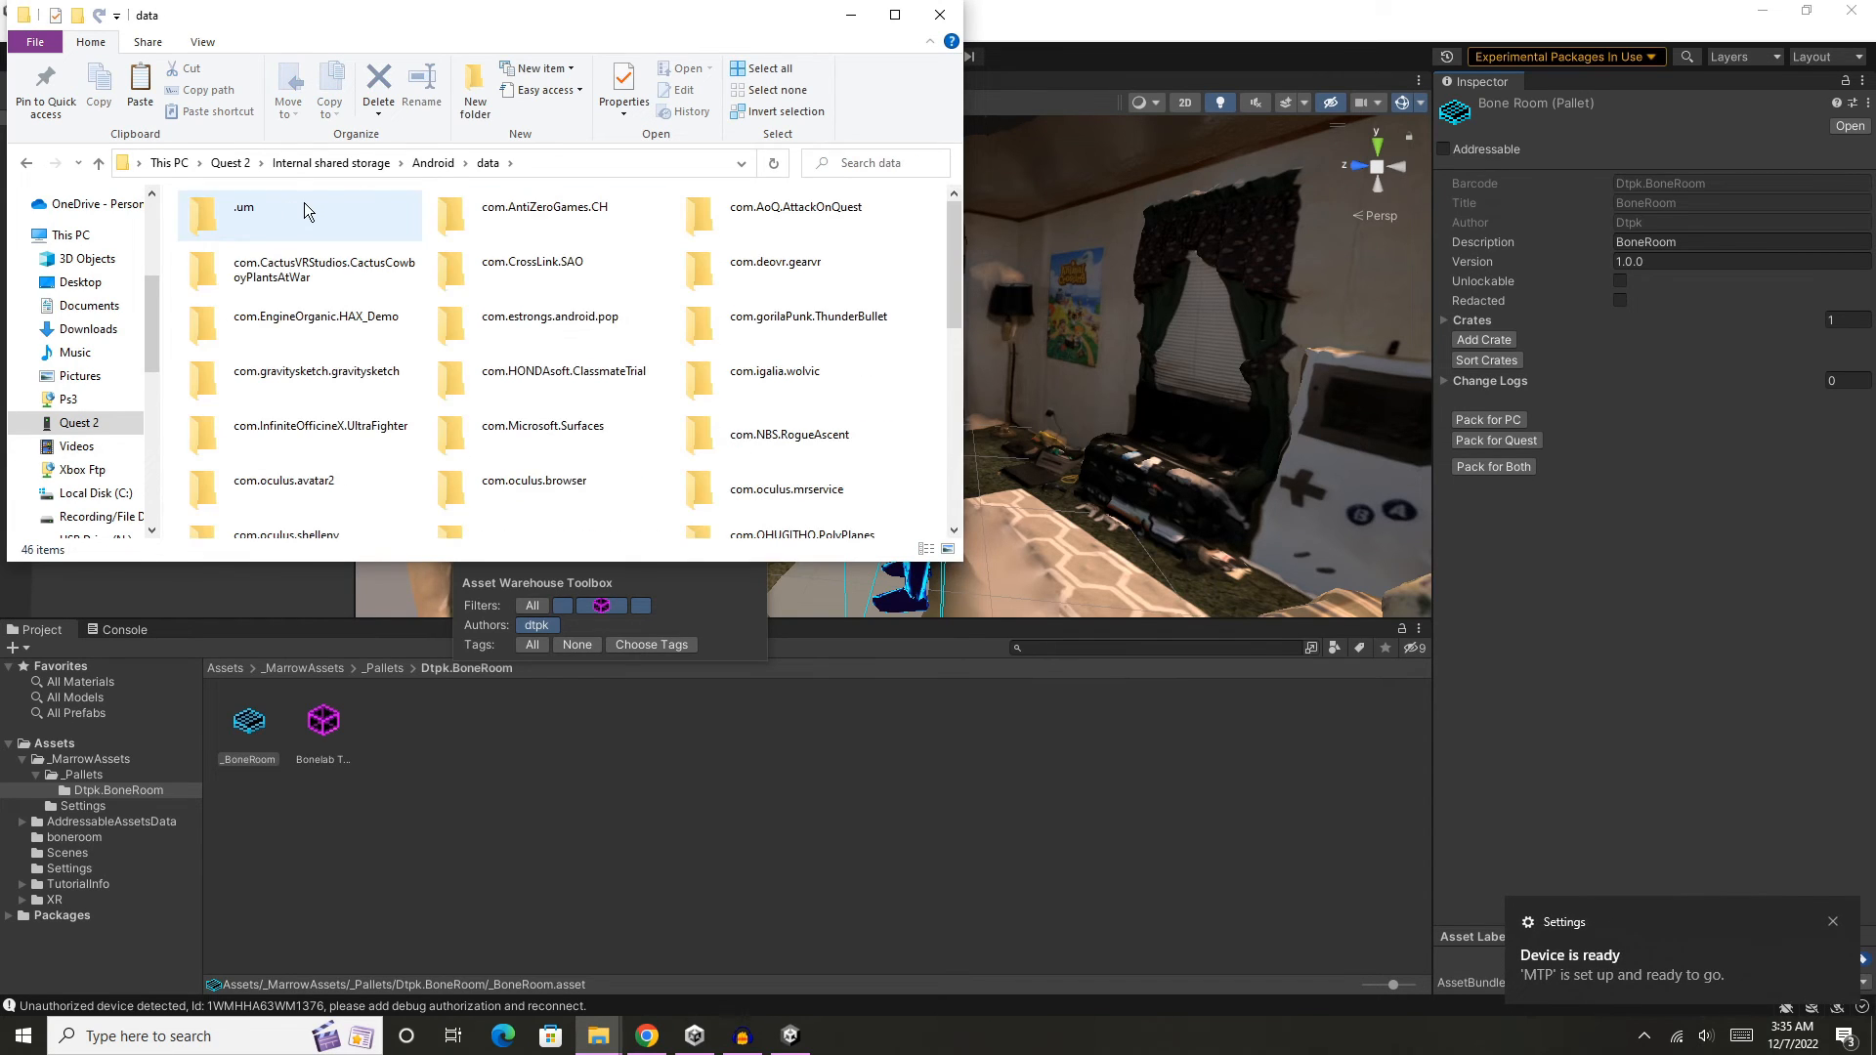
- Paste the copied BoneRoom folder into com.StressLevelZero.BONELAB\files\Mods on the headset
{"action": "left_click_drag", "start_coordinate": [951, 223], "coordinate": [962, 328]}
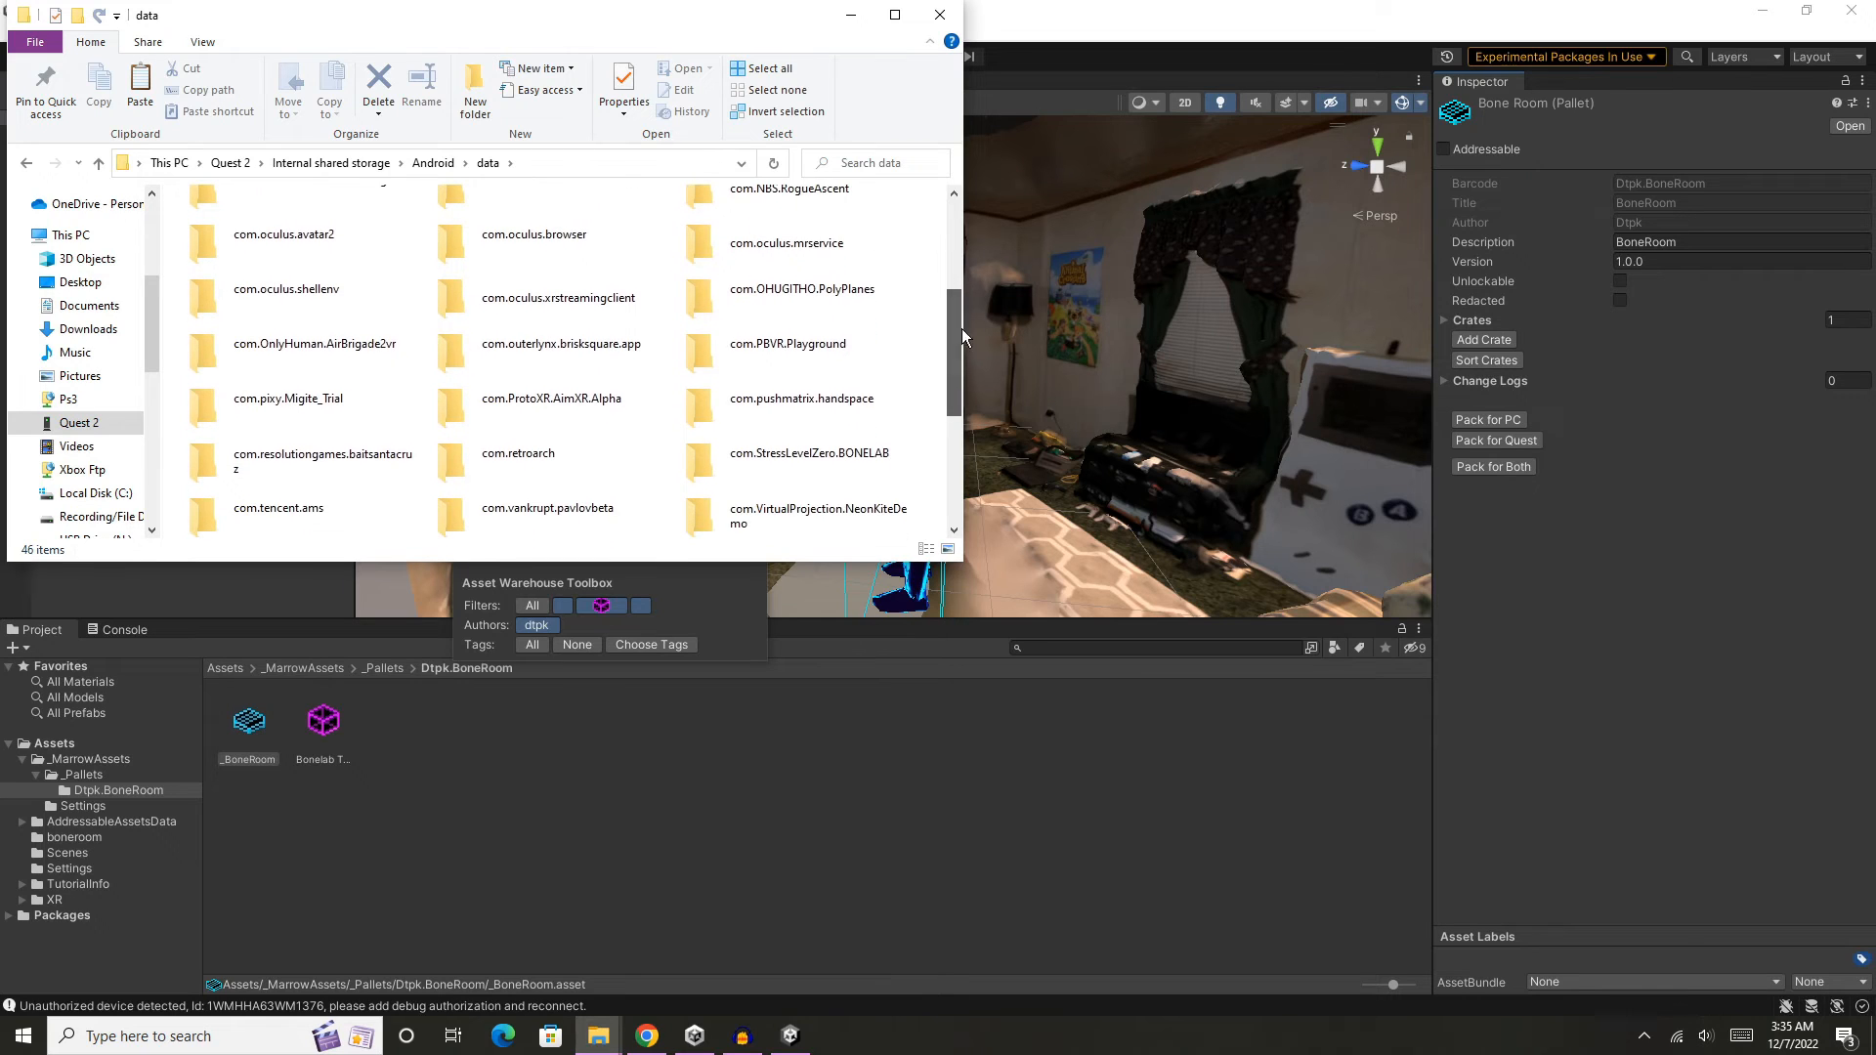
{"action": "double_click", "coordinate": [829, 473]}
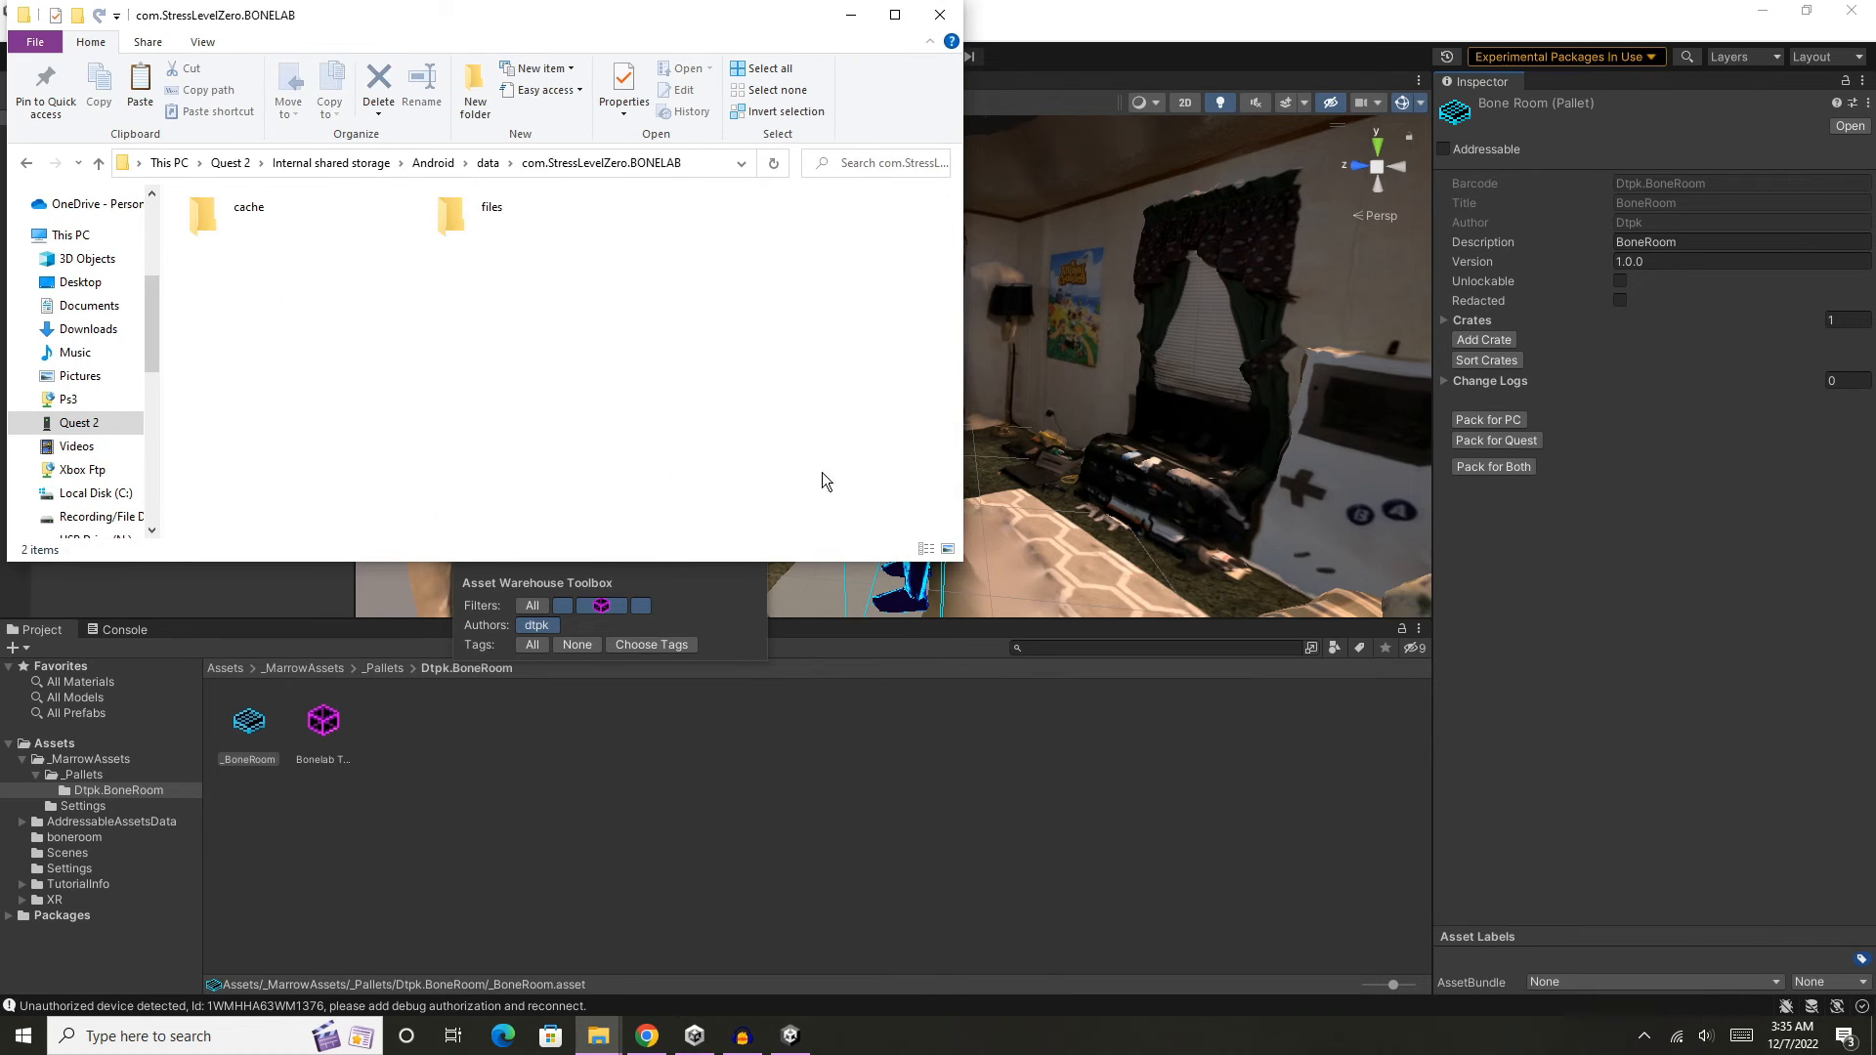
{"action": "double_click", "coordinate": [506, 221]}
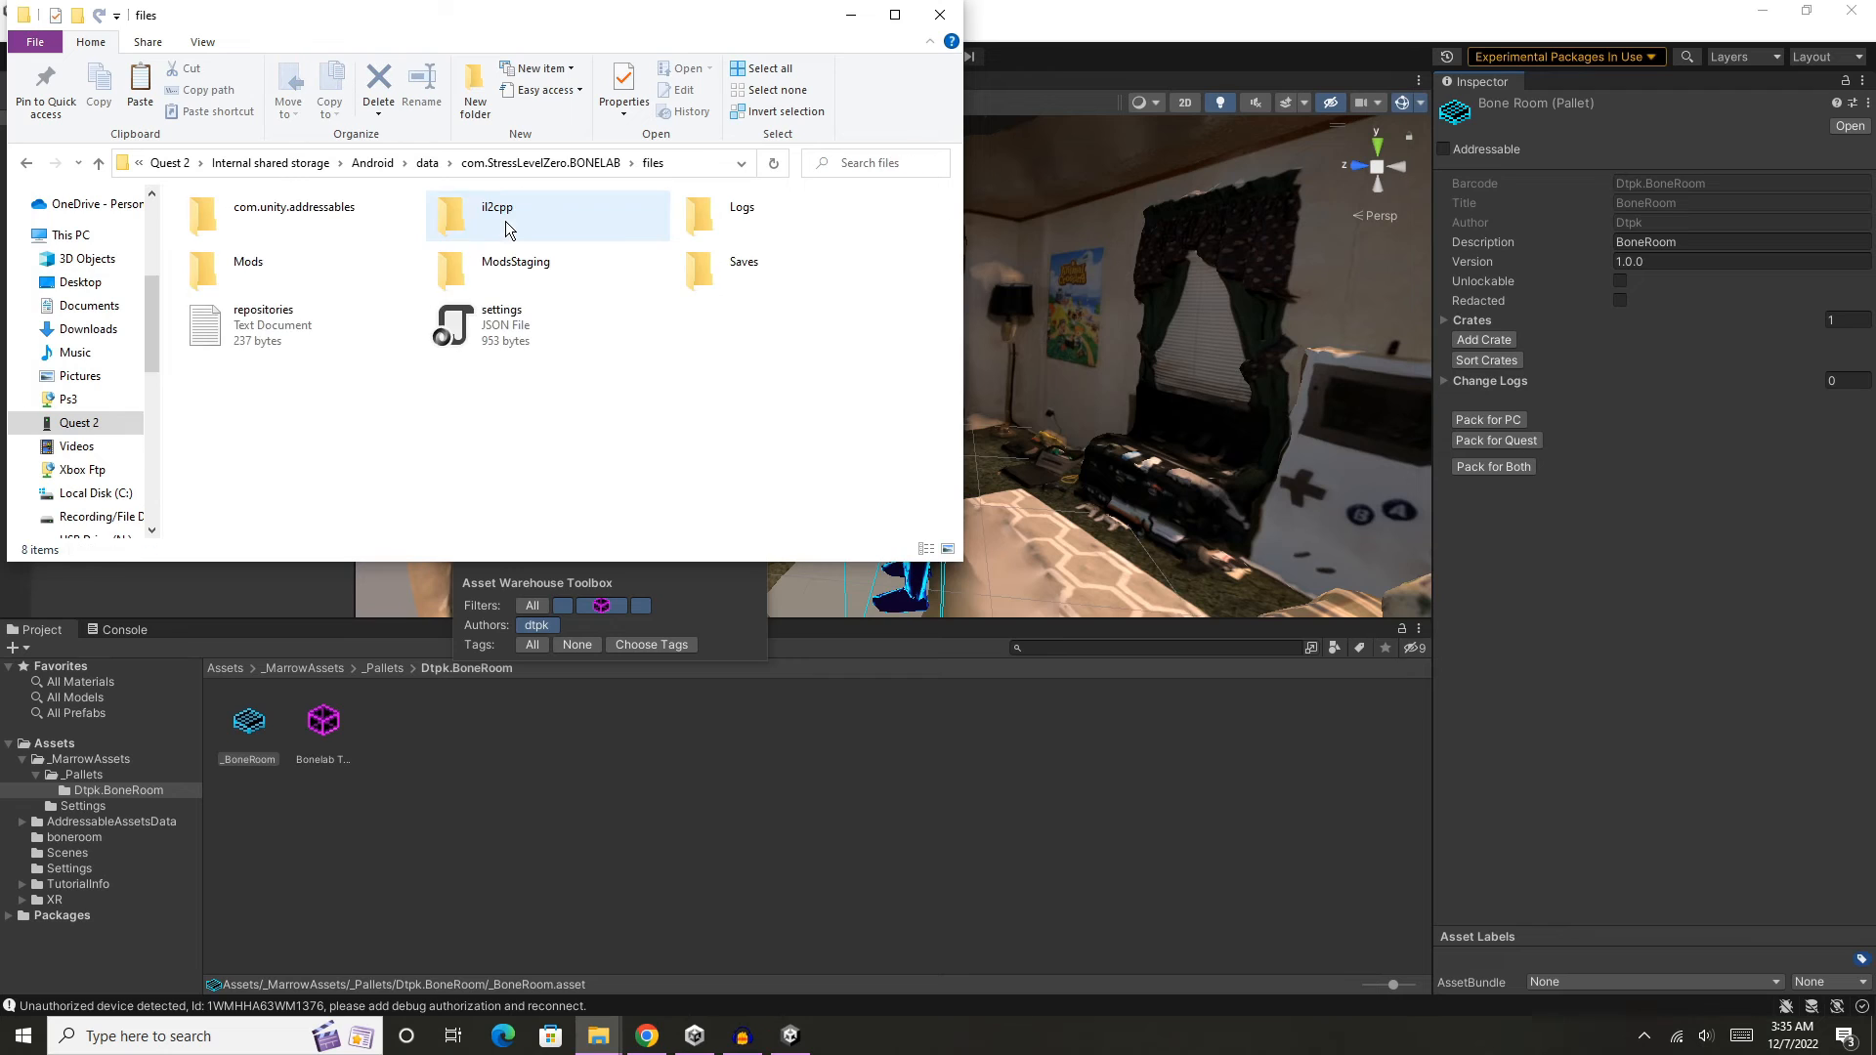
{"action": "double_click", "coordinate": [305, 264]}
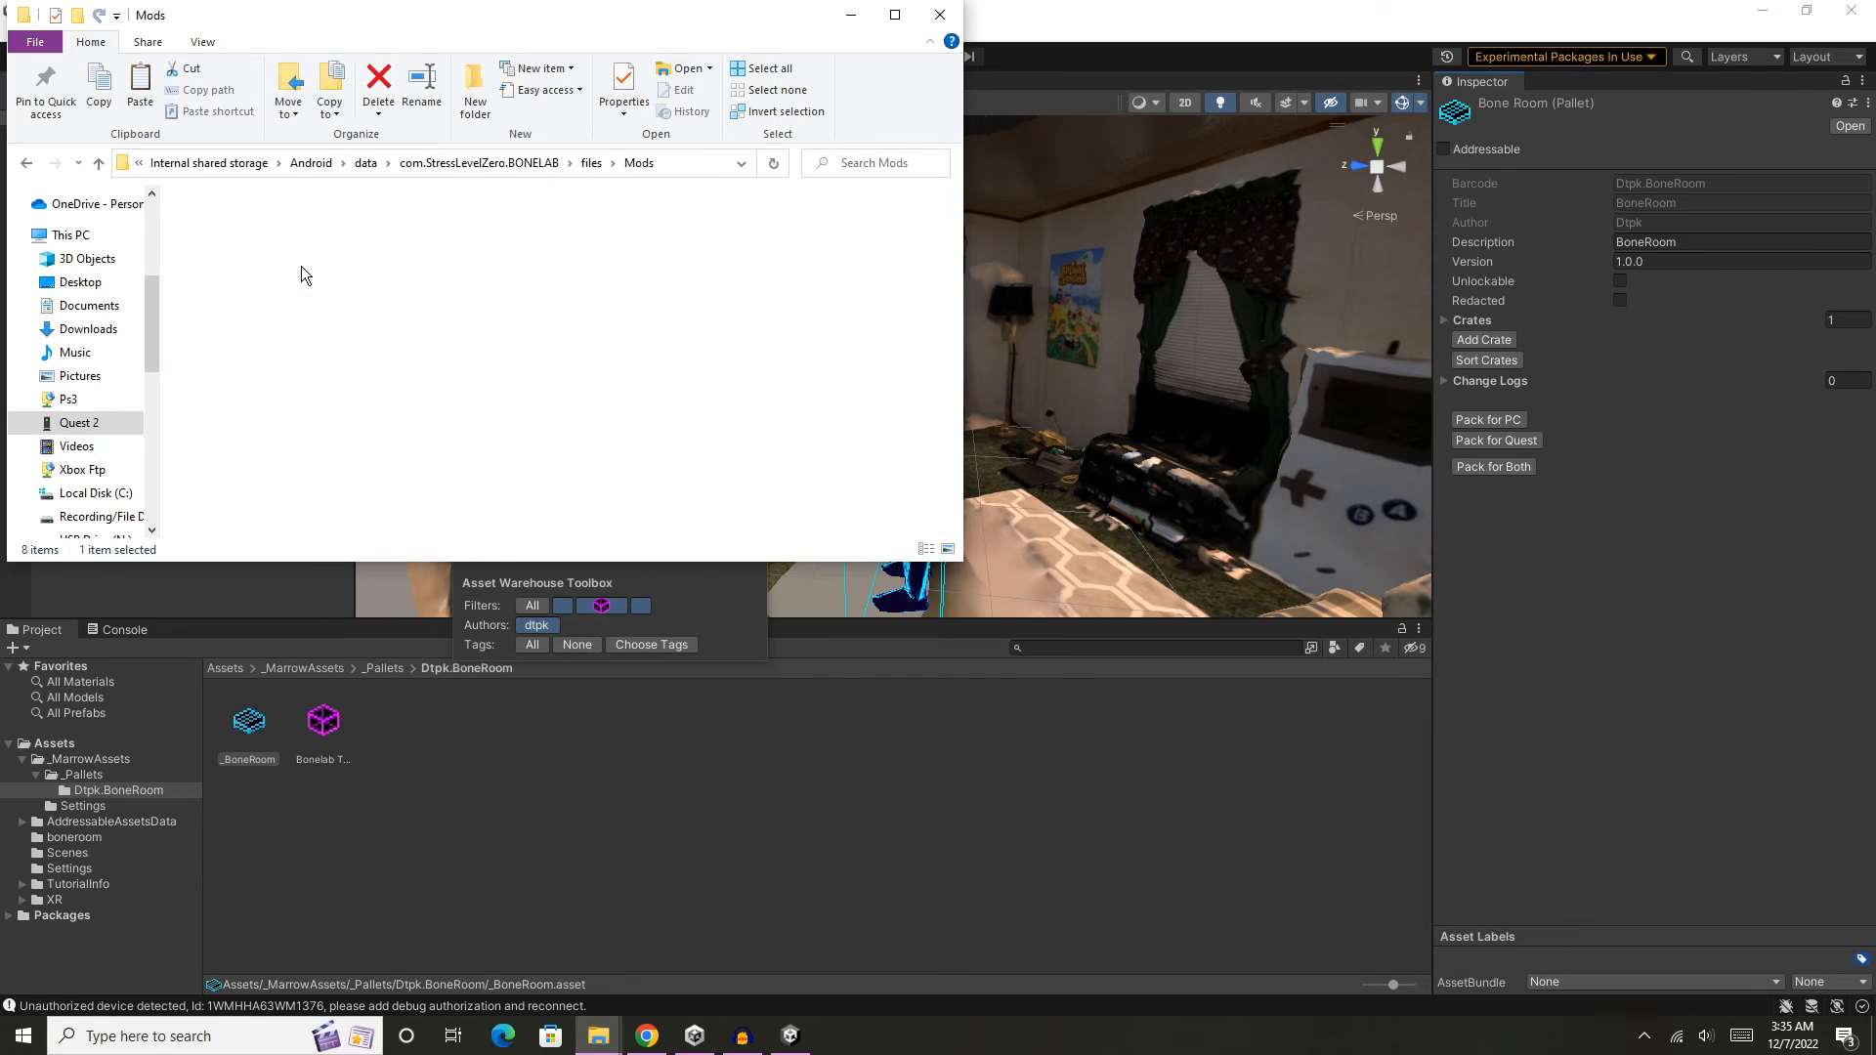
{"action": "right_click", "coordinate": [452, 399]}
{"action": "left_click", "coordinate": [397, 498]}
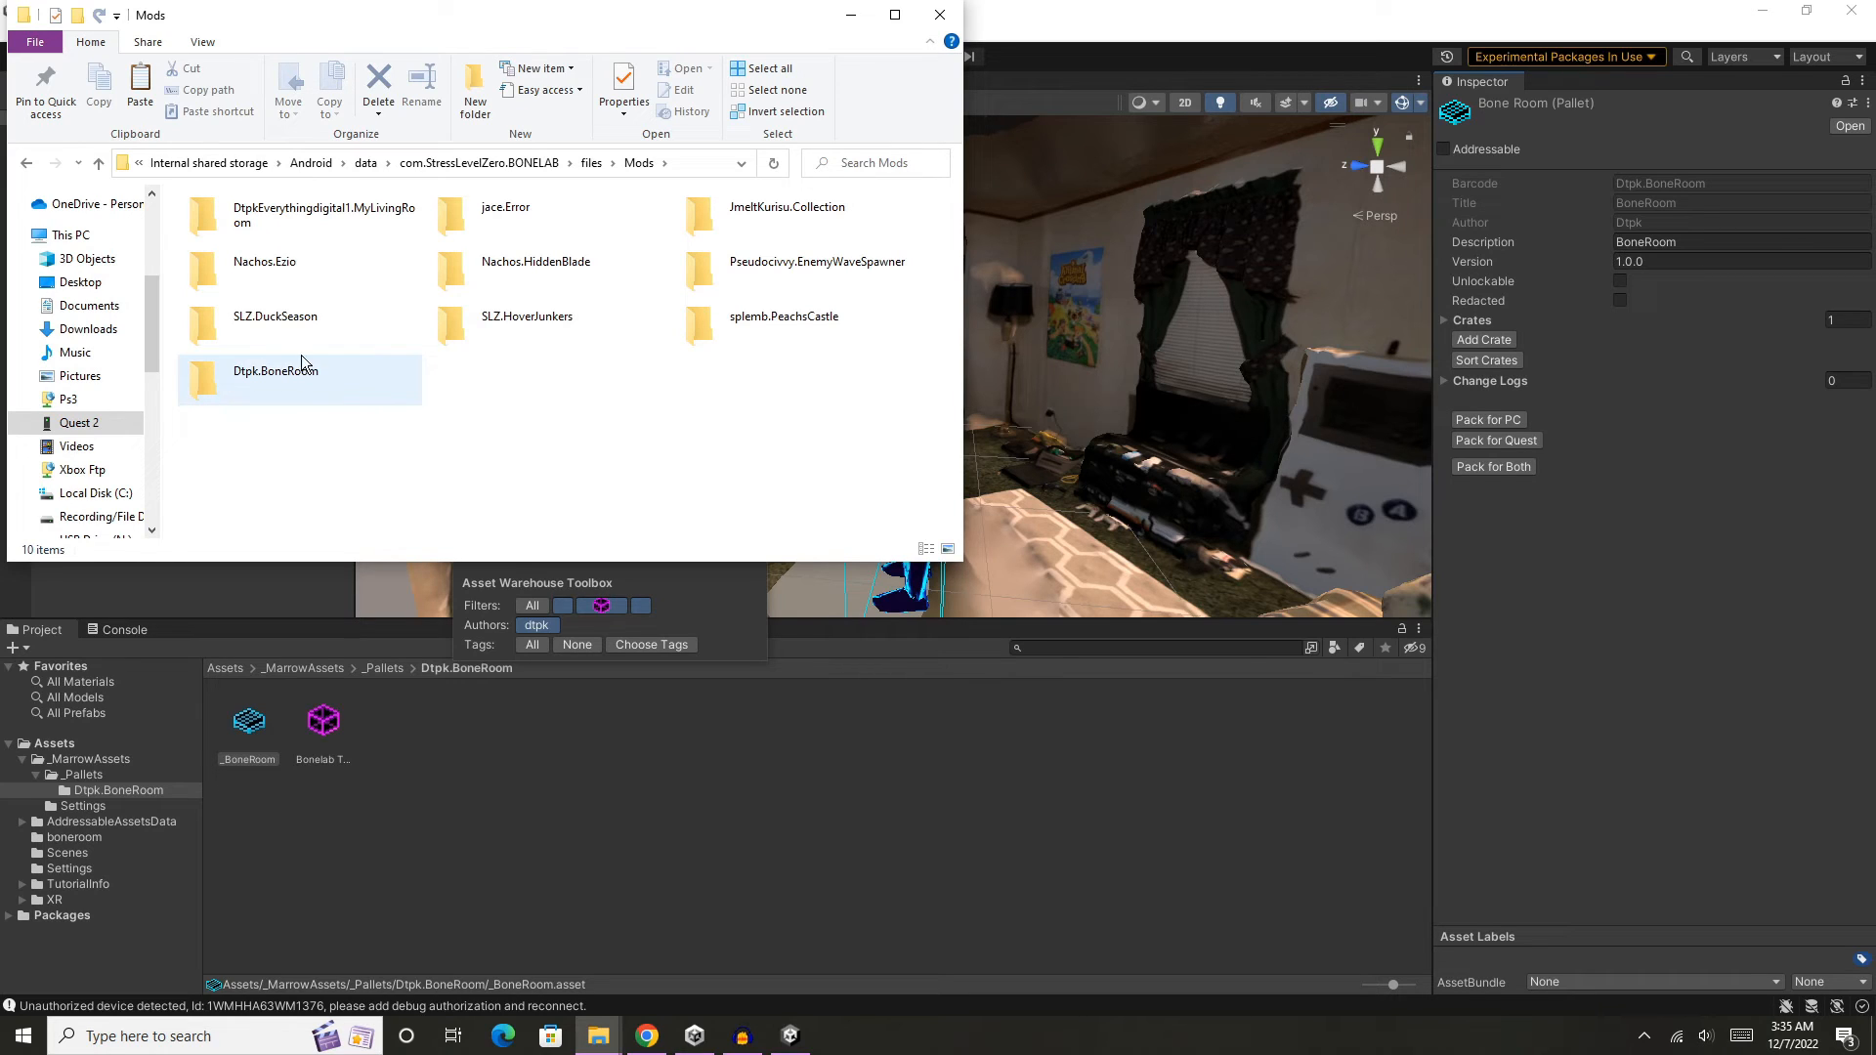
- Check the properties of the BoneRoom folder in the headset's Mods folder and close the file window
{"action": "right_click", "coordinate": [238, 383]}
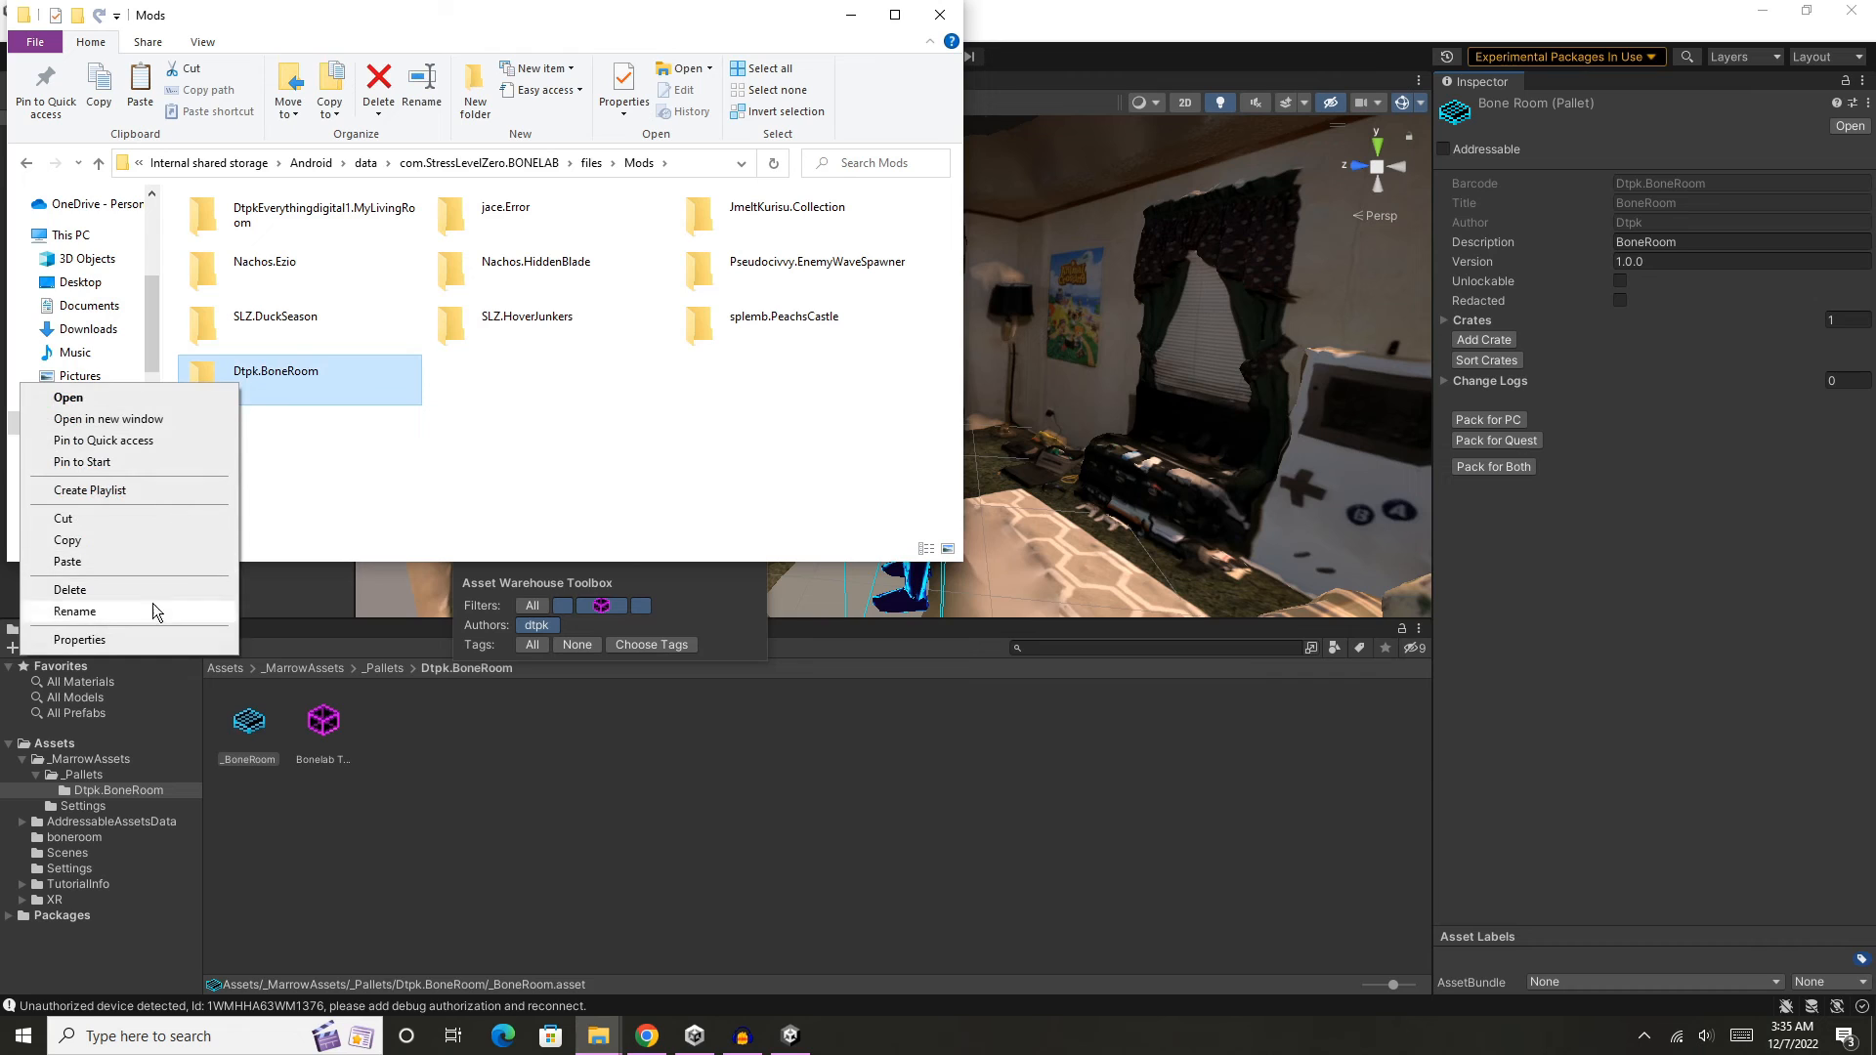
{"action": "left_click", "coordinate": [79, 640]}
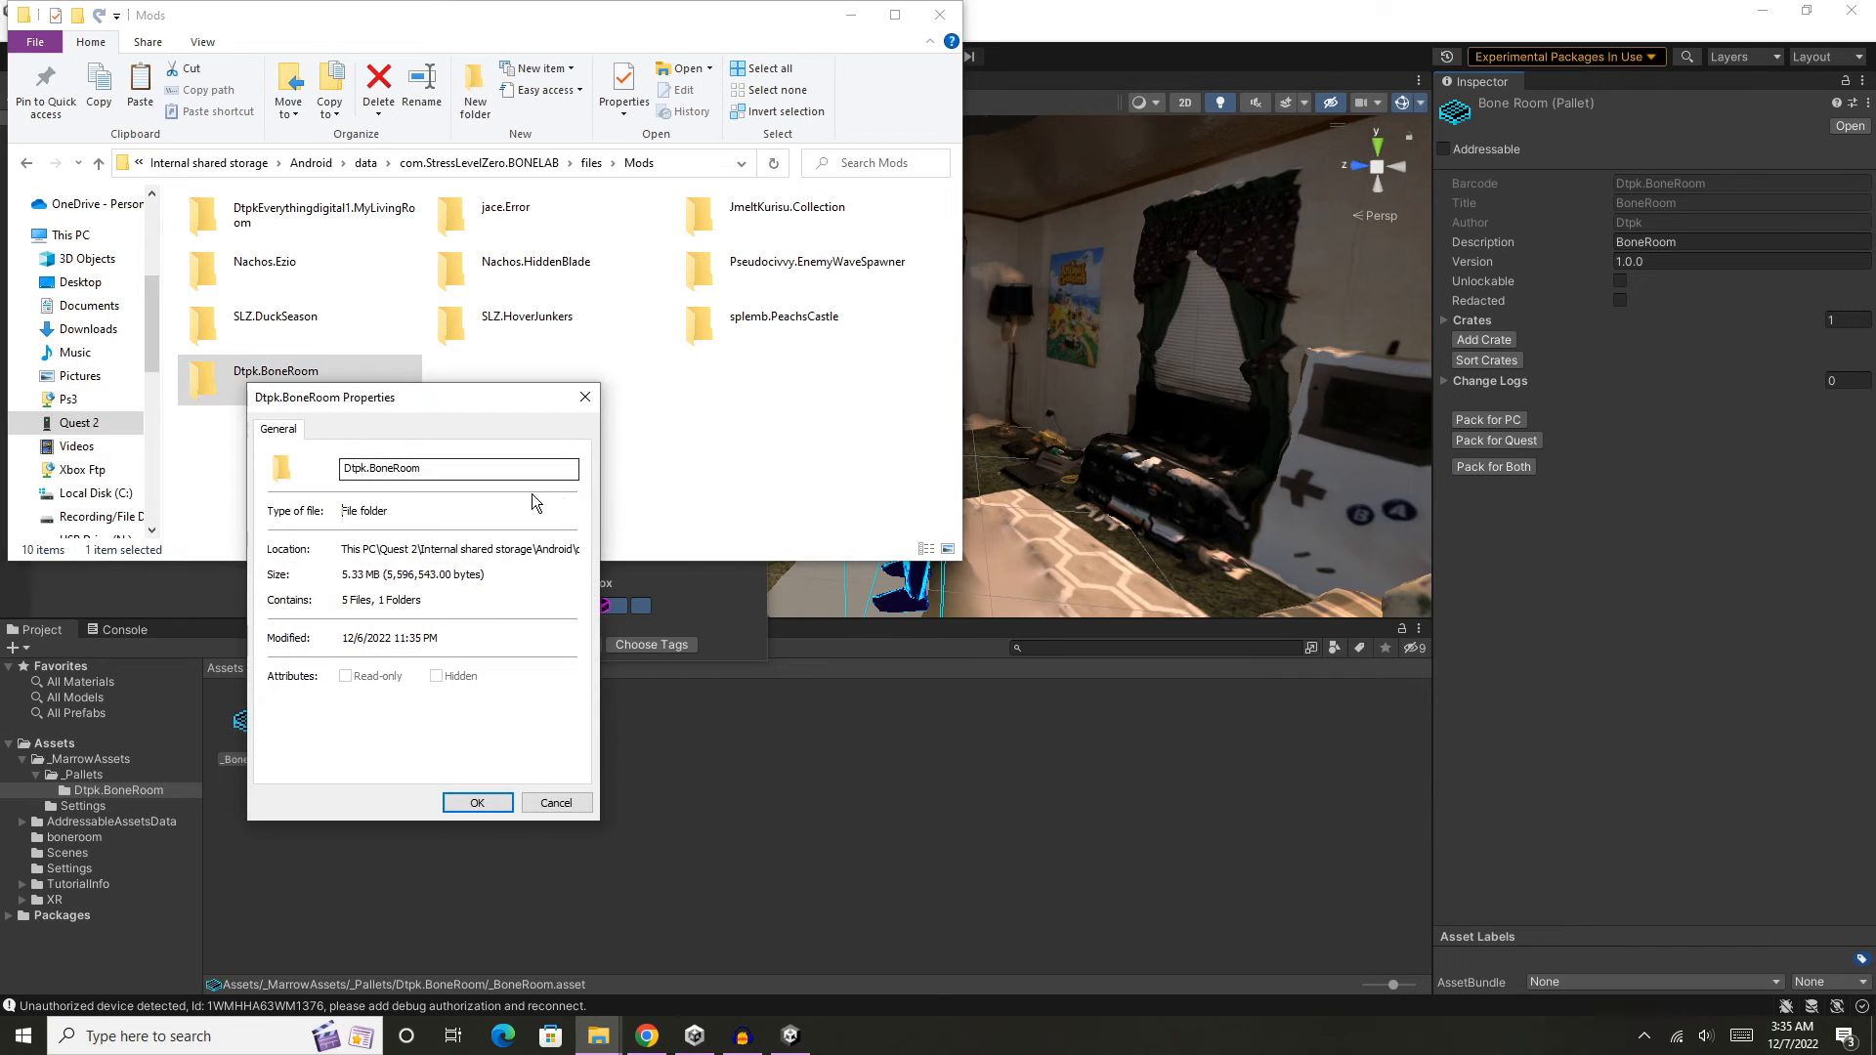
{"action": "left_click", "coordinate": [587, 396]}
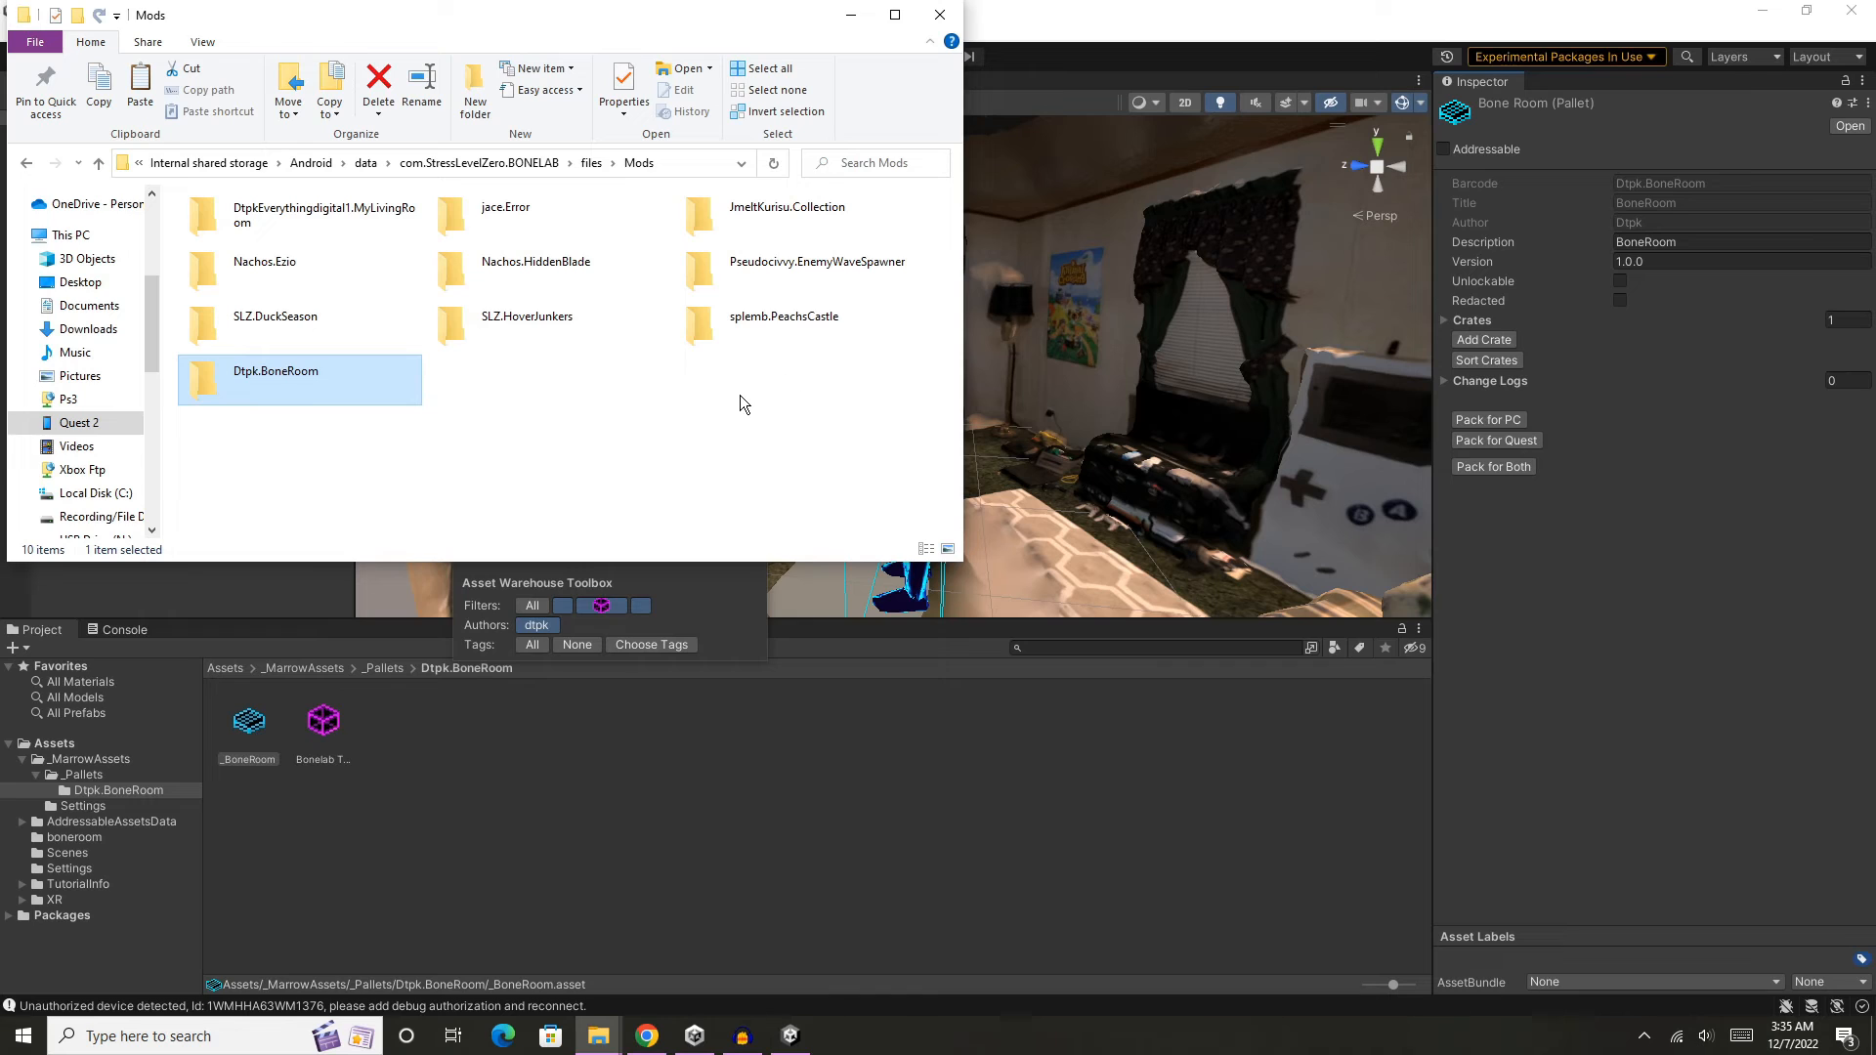
{"action": "left_click", "coordinate": [691, 420]}
{"action": "left_click", "coordinate": [936, 16]}
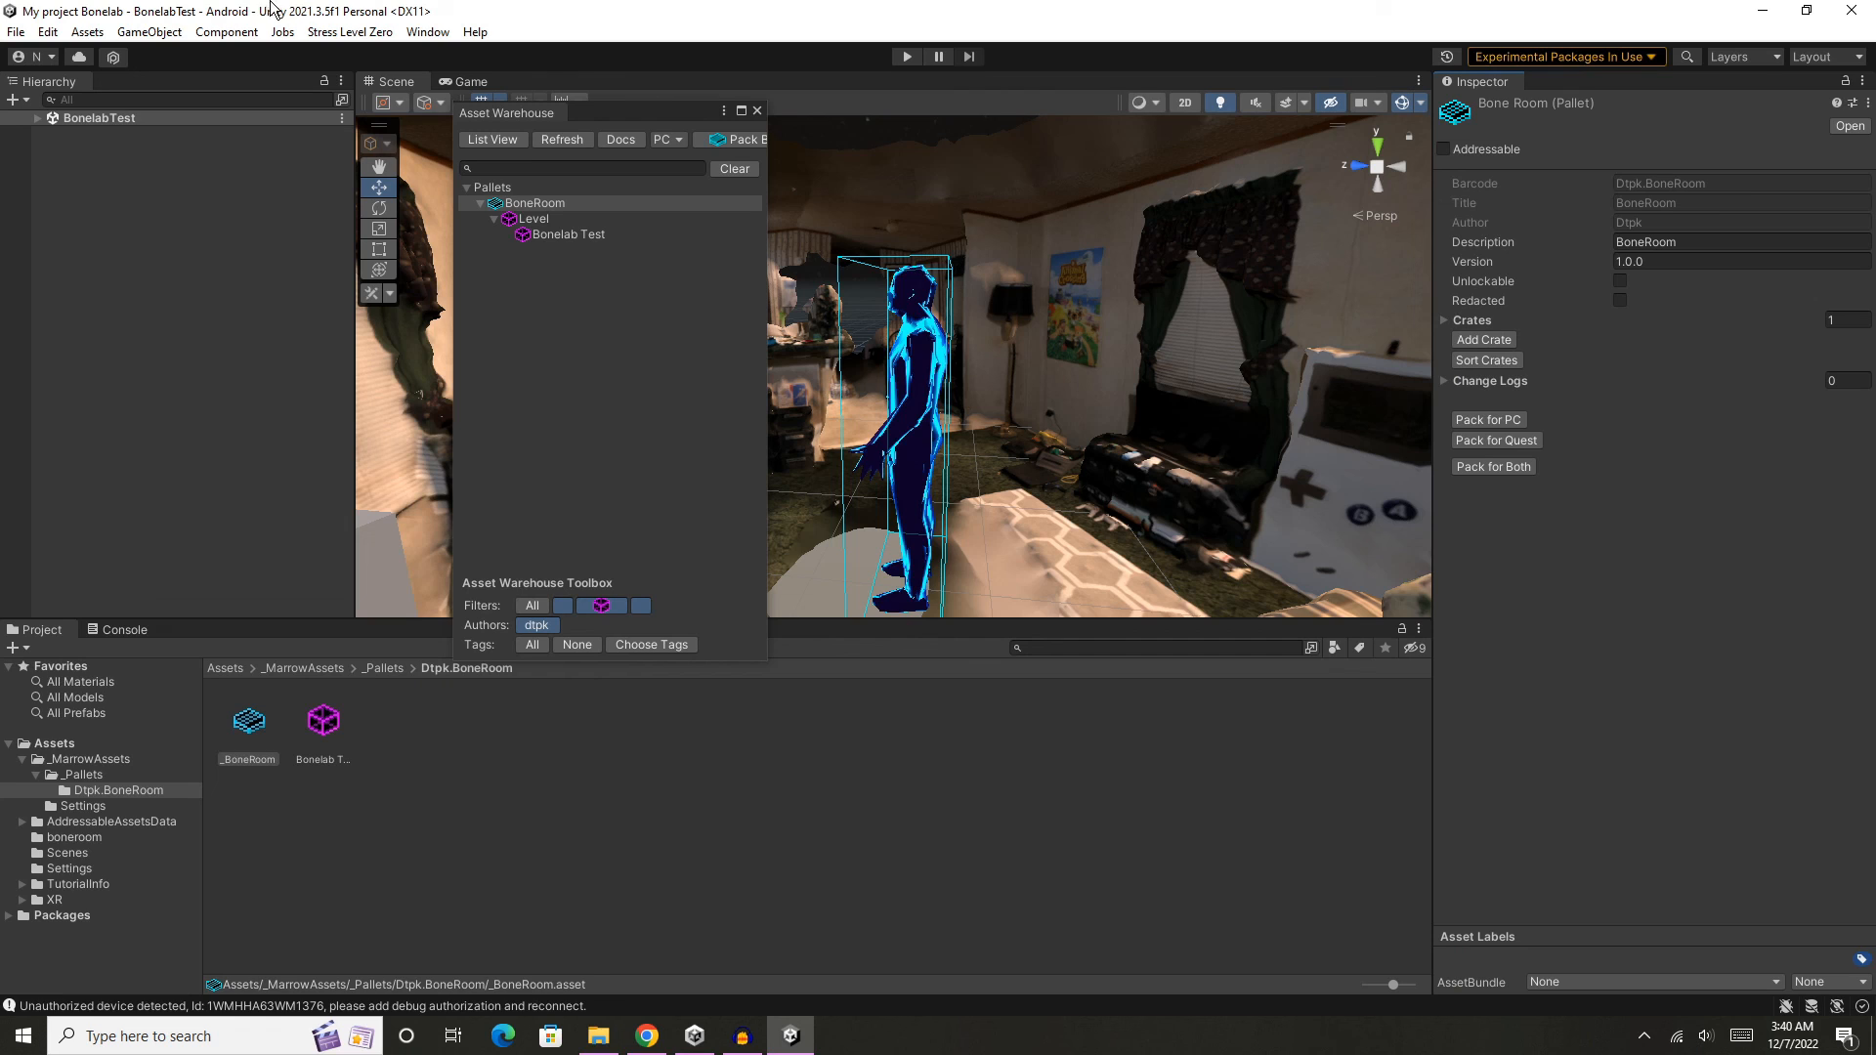
{"action": "left_click_drag", "start_coordinate": [629, 108], "coordinate": [799, 186]}
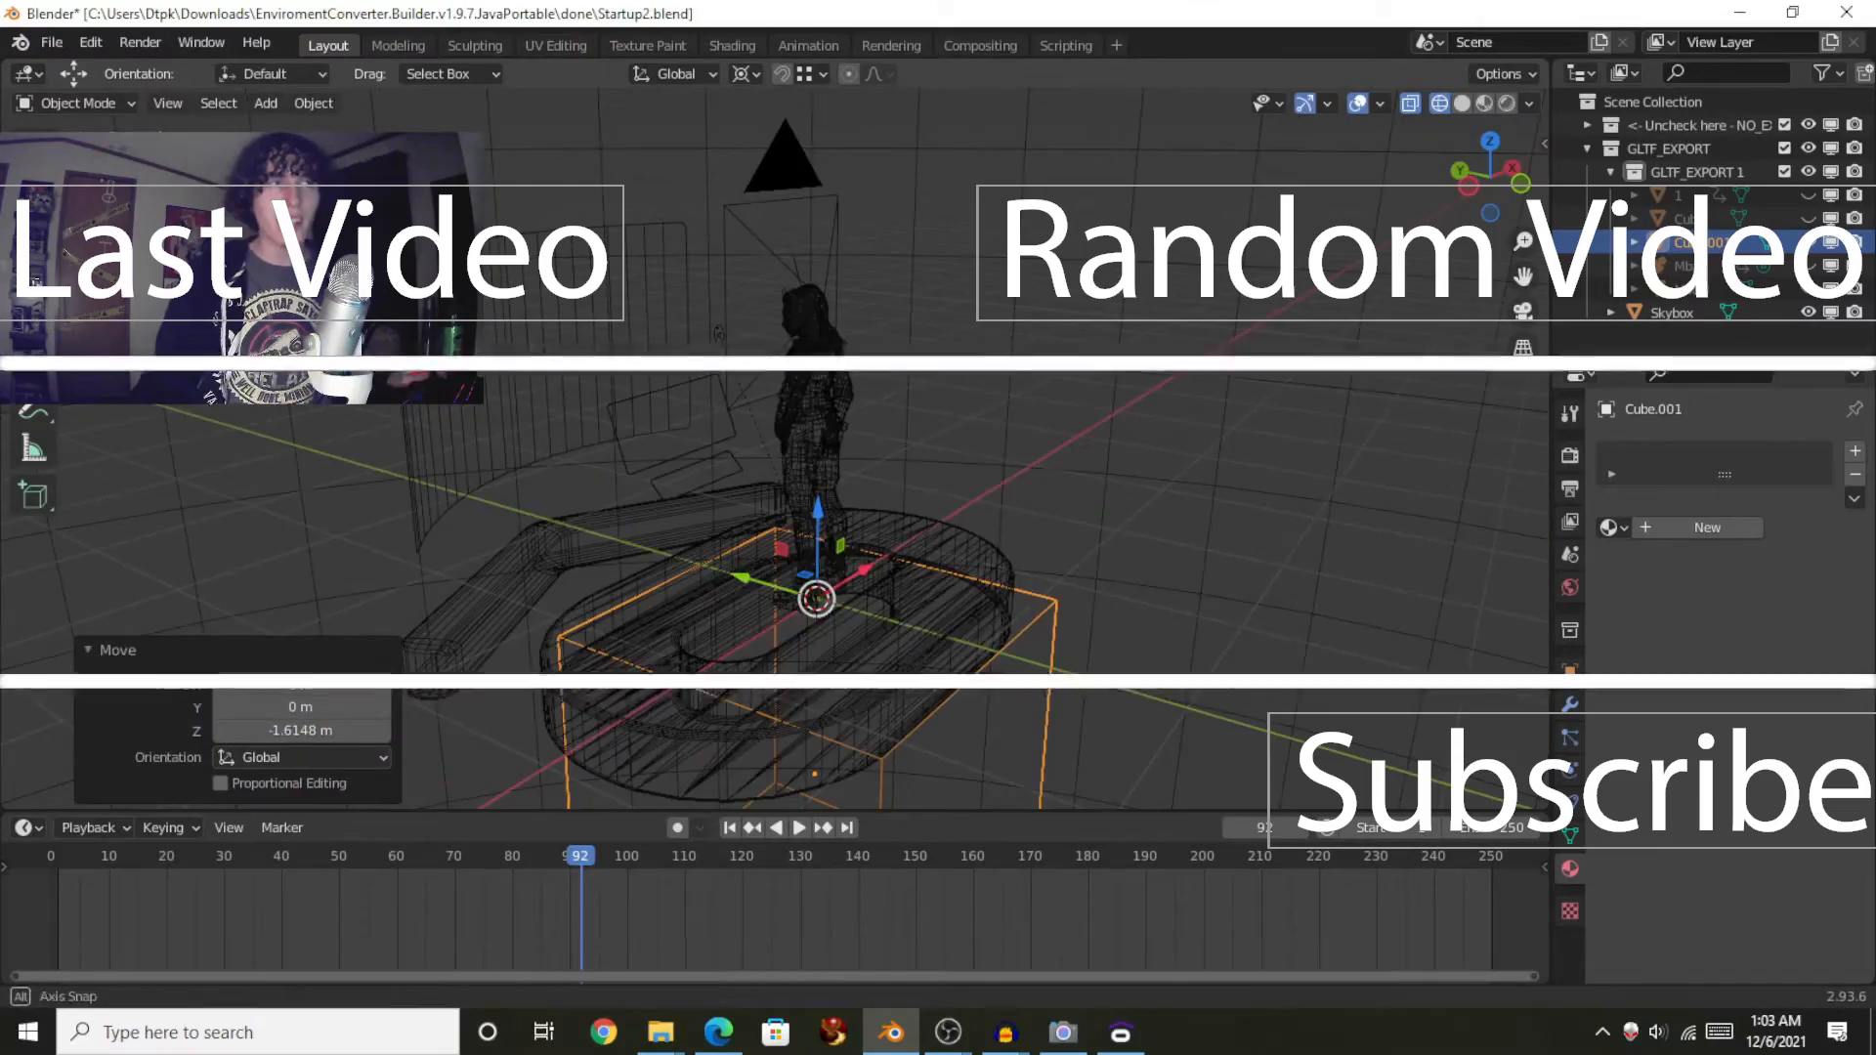
{"action": "middle_click_drag", "start_coordinate": [446, 246], "coordinate": [666, 248]}
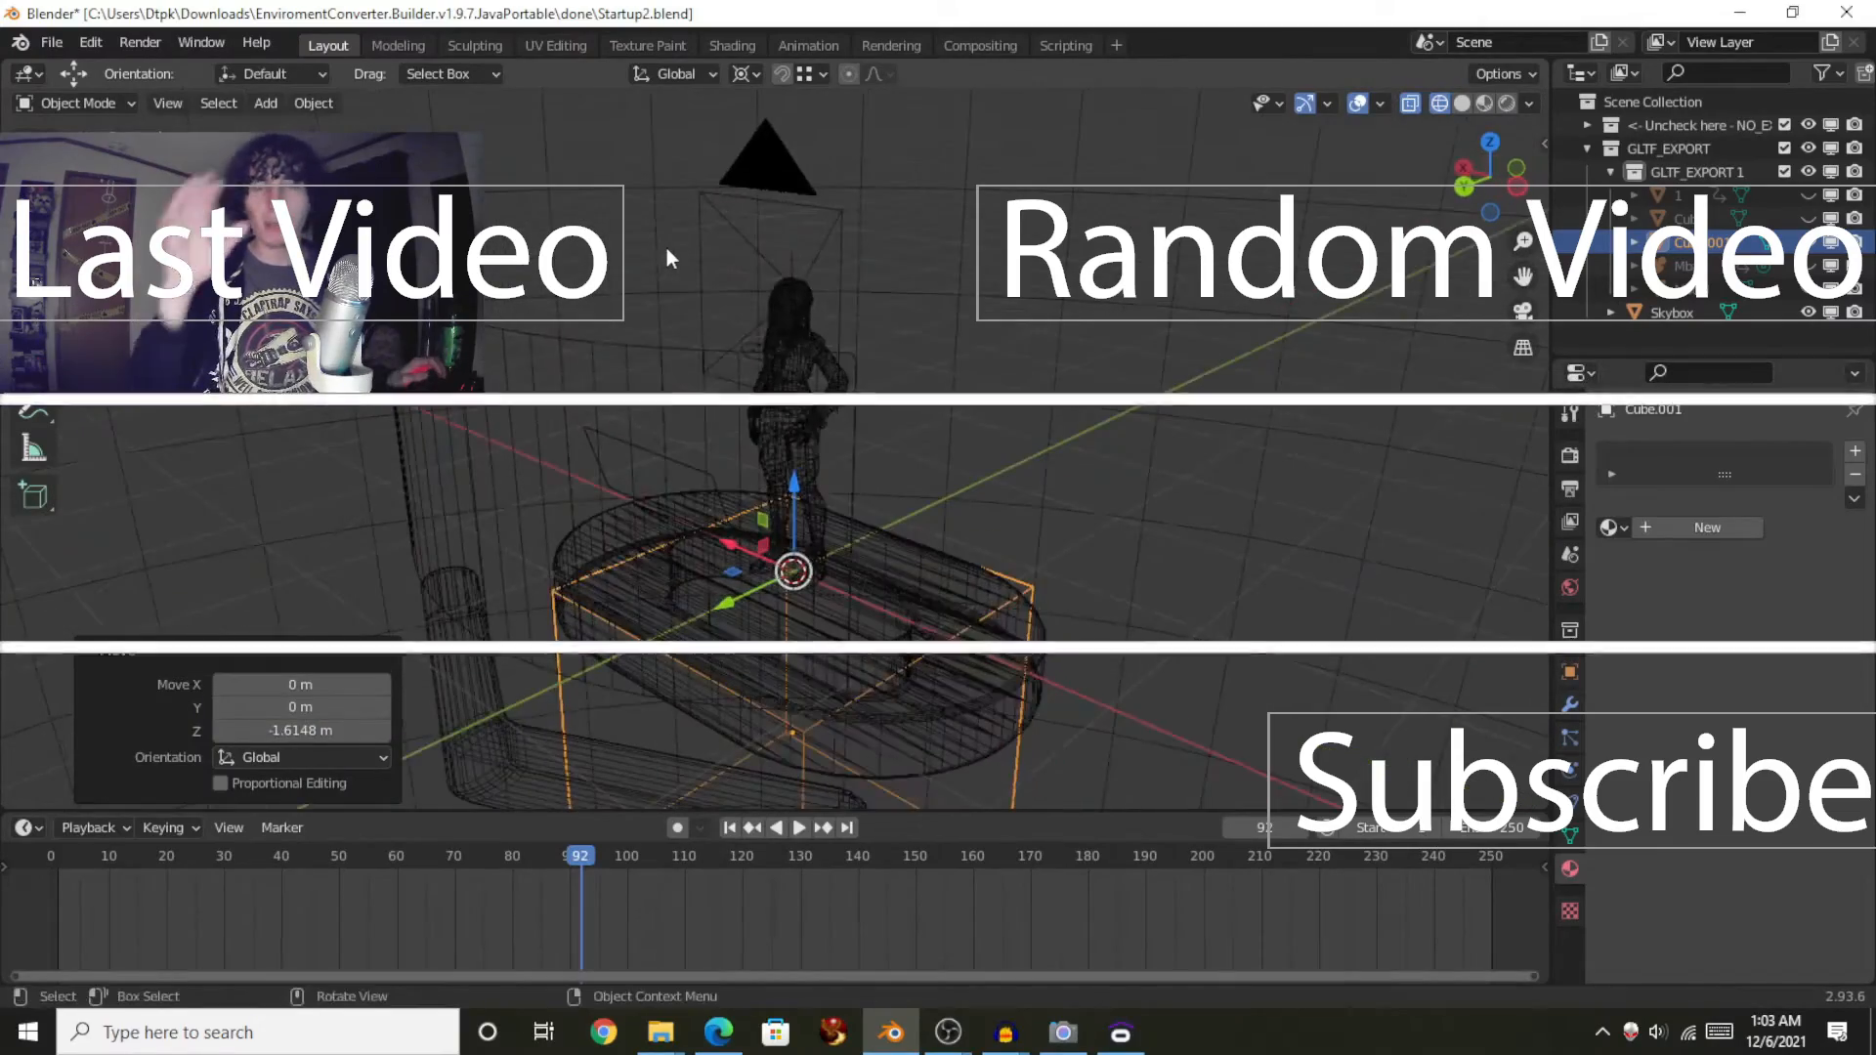